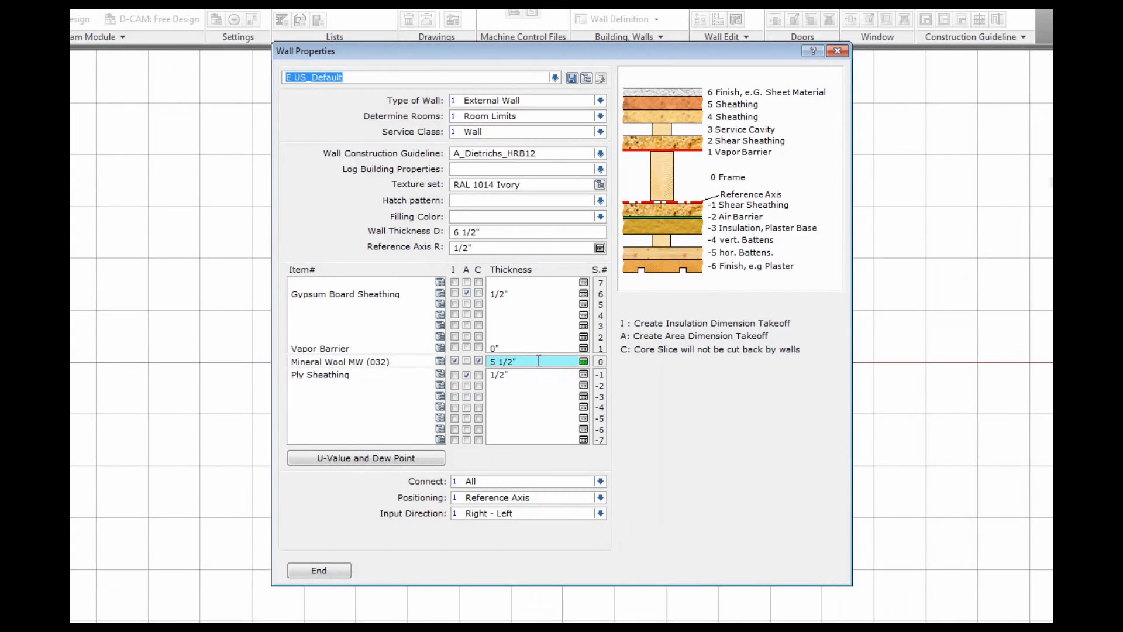
Check the mineral wool, gypsum board and ply sheathing thicknesses and the empty outer and inner rows
{"action": "left_click", "coordinate": [540, 361]}
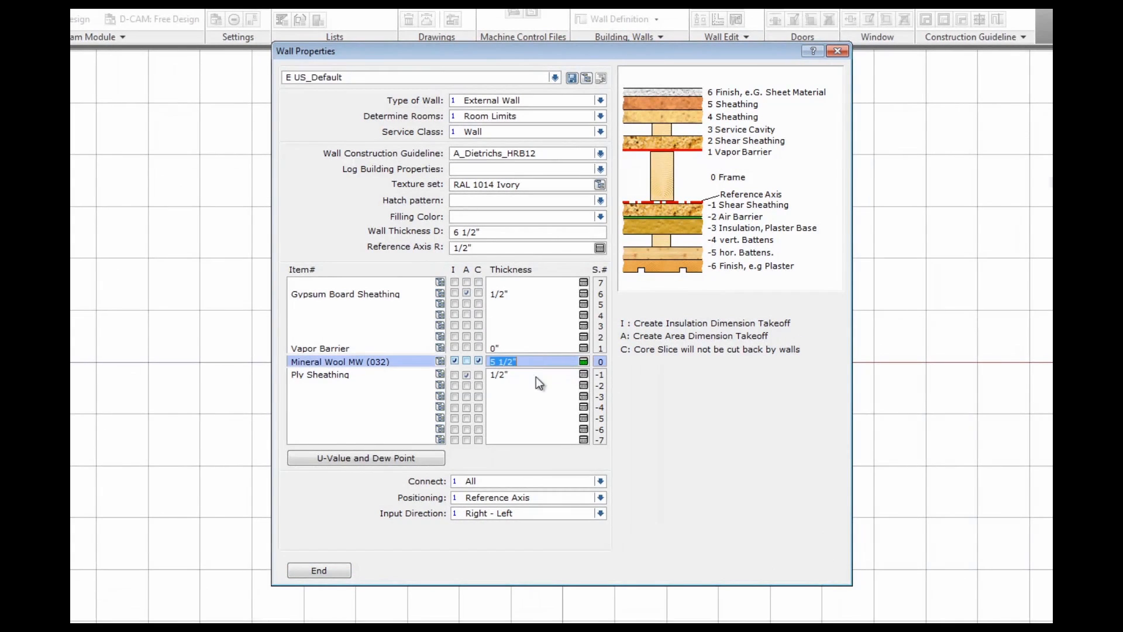
{"action": "left_click", "coordinate": [523, 293]}
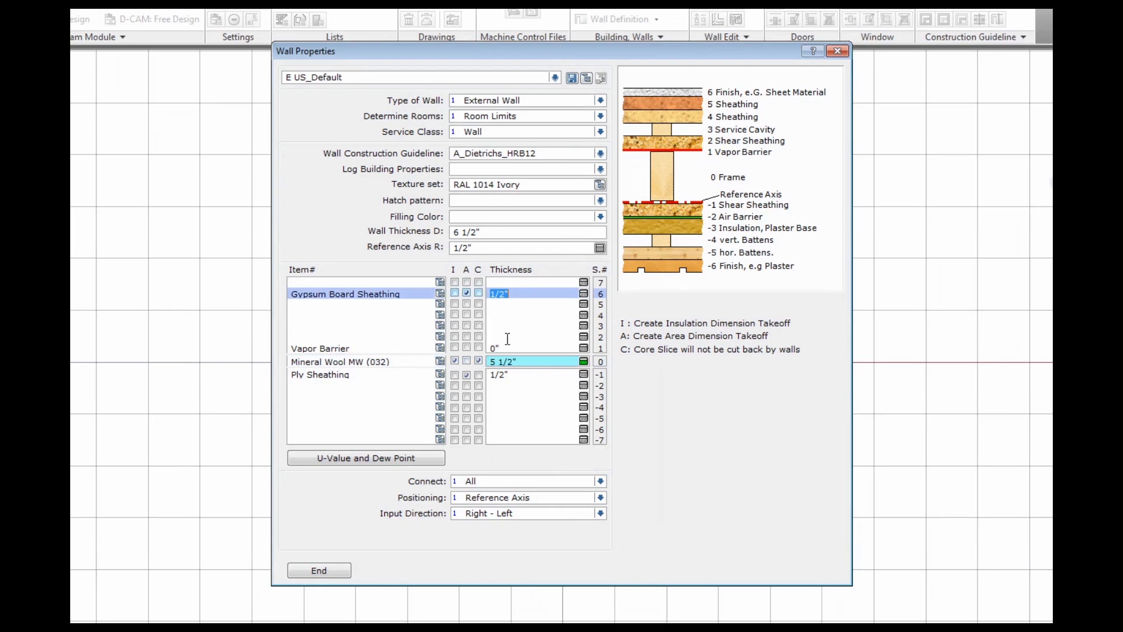
{"action": "left_click", "coordinate": [525, 374]}
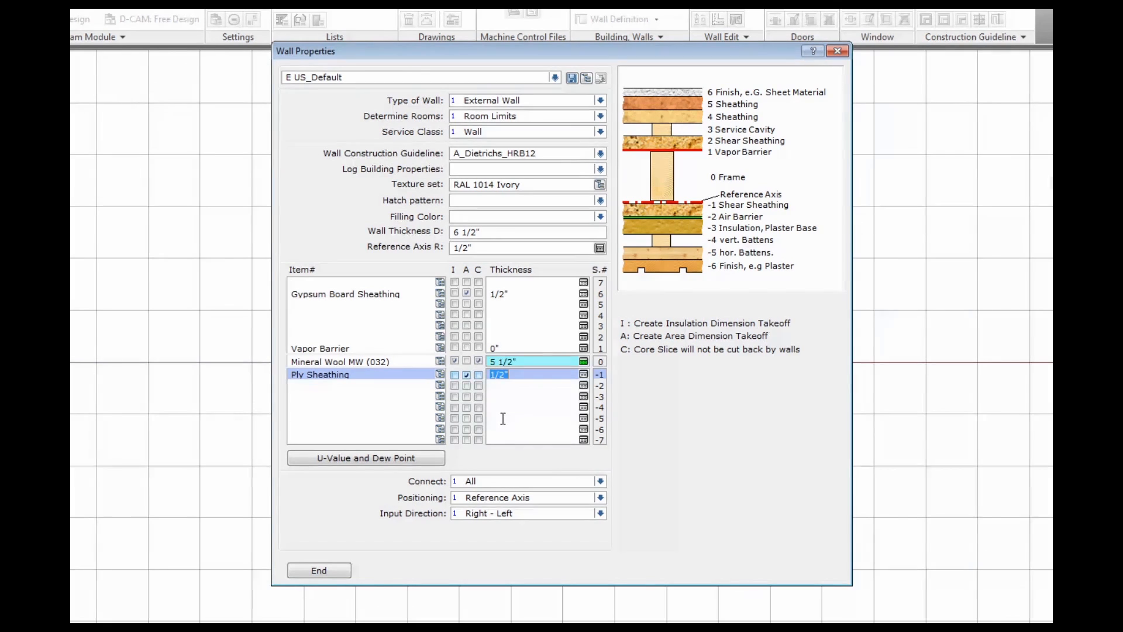
{"action": "left_click", "coordinate": [542, 439]}
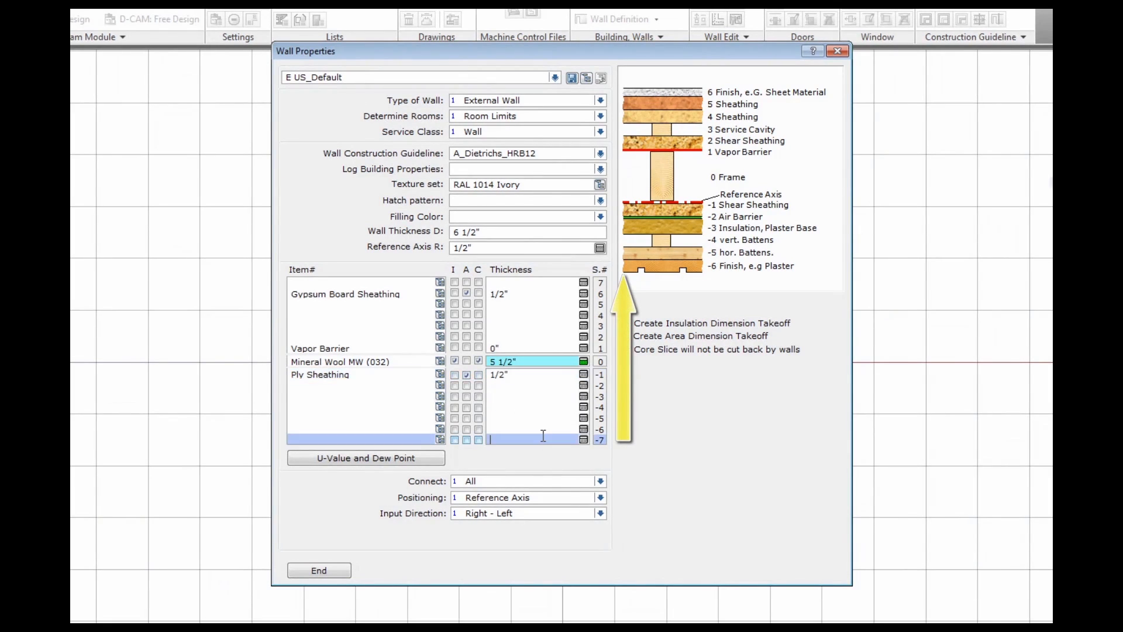
{"action": "left_click", "coordinate": [548, 282]}
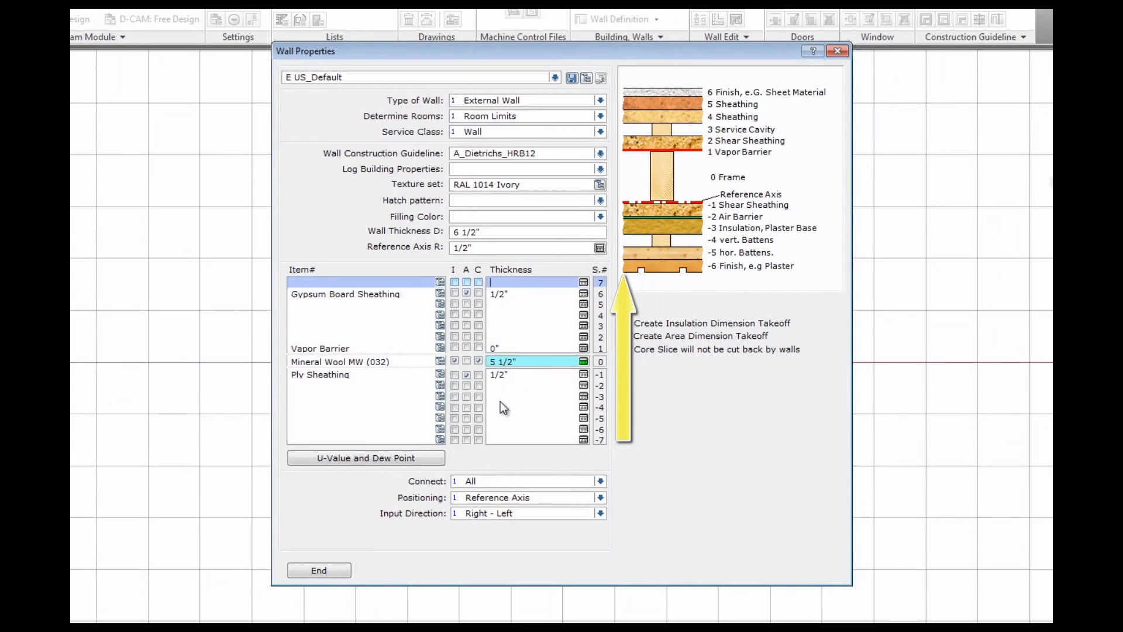
Give empty layer -4 a 1 1/2" thickness and layer -7 a 5/8" thickness
{"action": "left_click", "coordinate": [539, 407]}
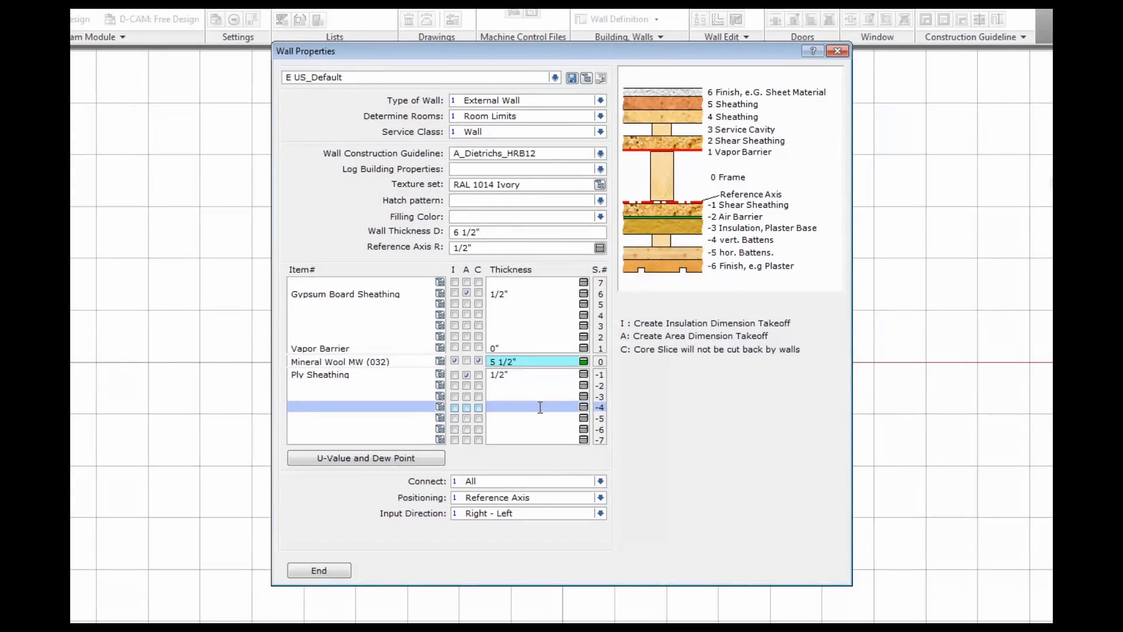
{"action": "type", "text": "1.5"}
{"action": "key", "text": "Return"}
{"action": "left_click", "coordinate": [508, 441]}
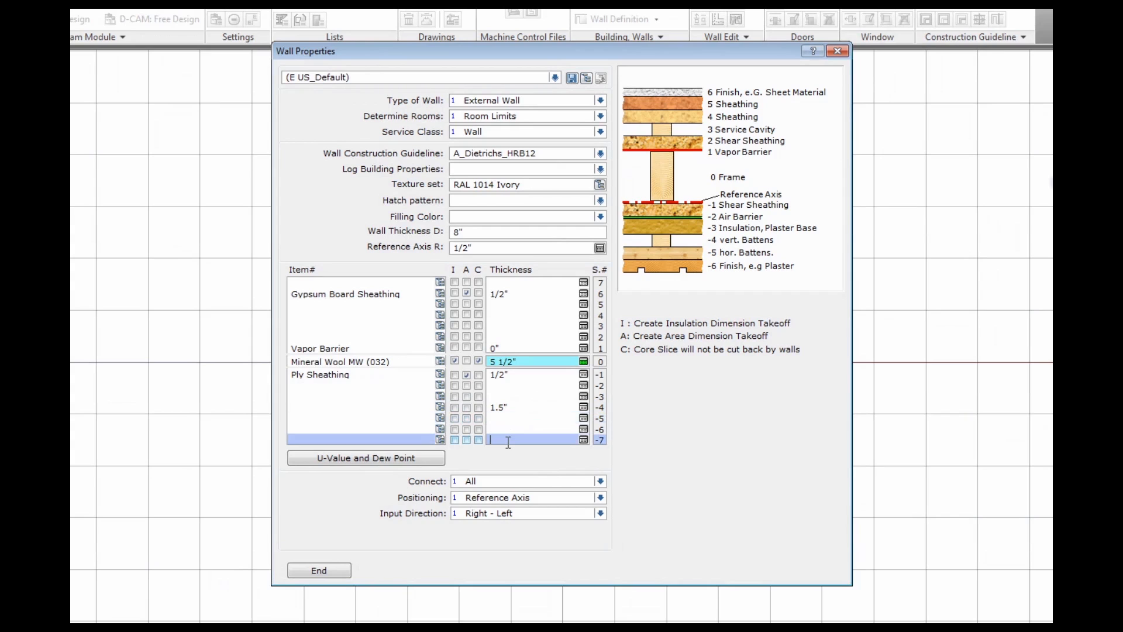
{"action": "type", "text": "5/8"}
Assign Batten Slice vertical from Slices > Batten Slices to layer -4
{"action": "left_click", "coordinate": [438, 406]}
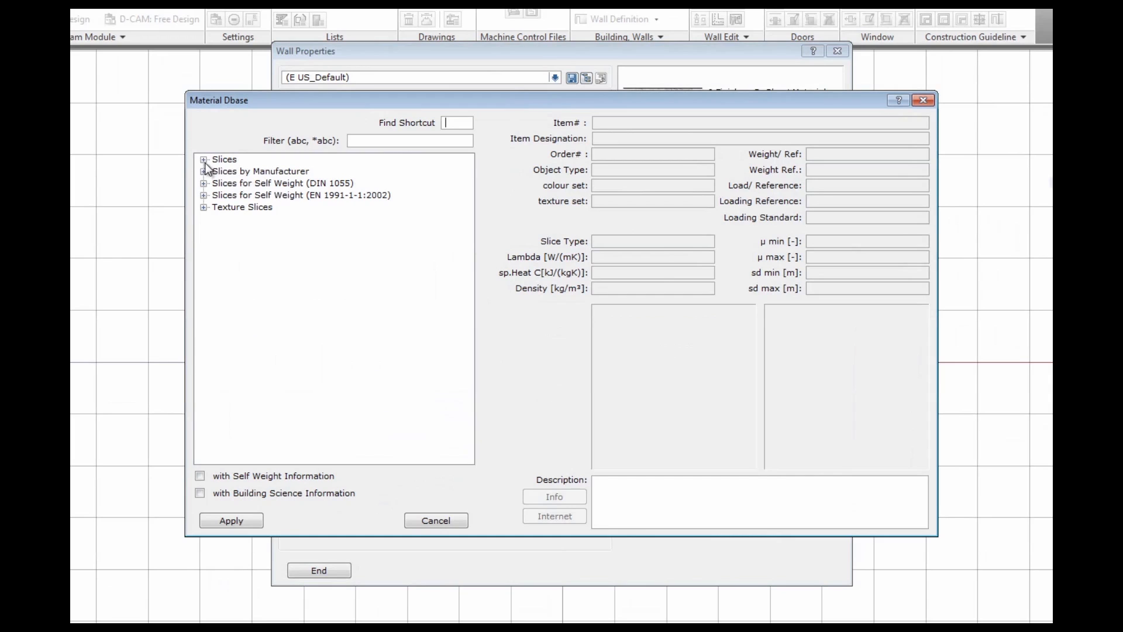
{"action": "left_click", "coordinate": [205, 163]}
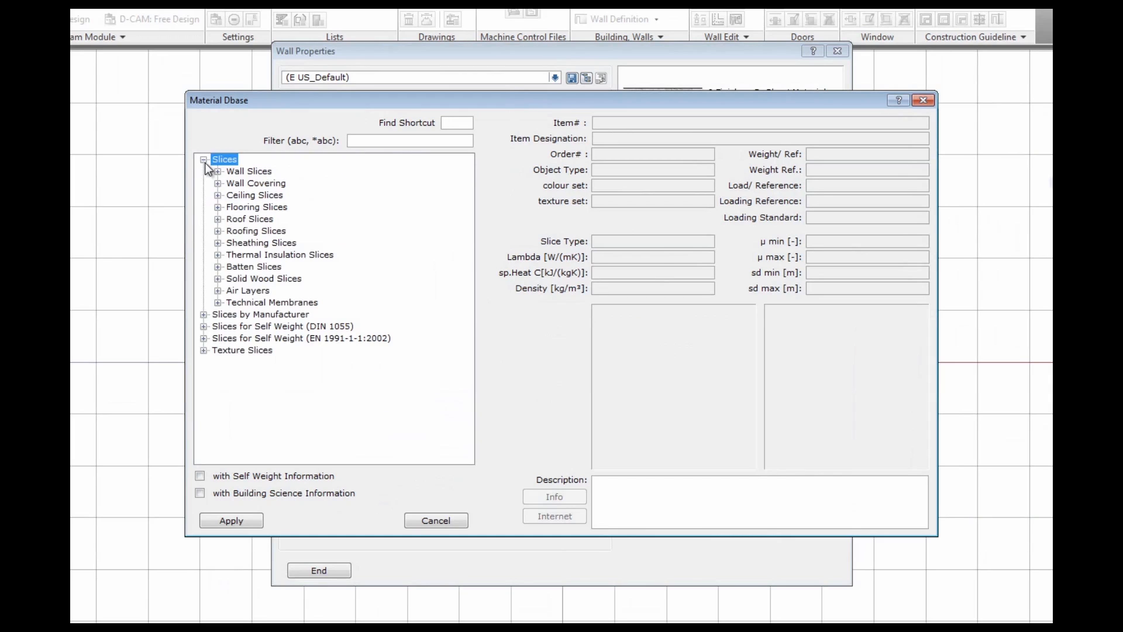
{"action": "left_click", "coordinate": [218, 266]}
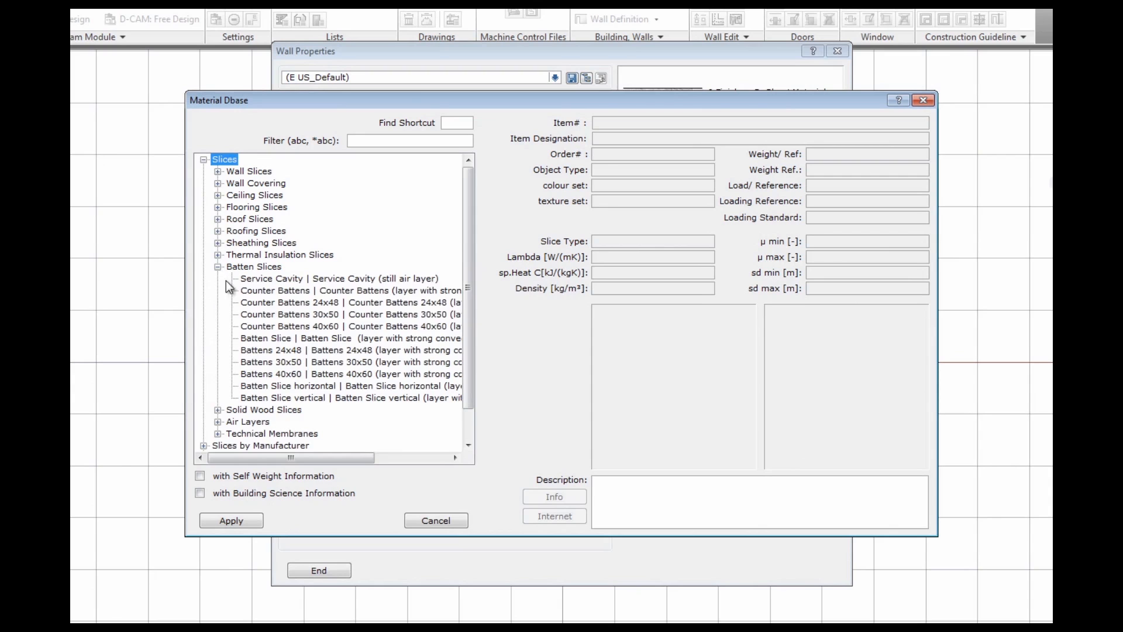
{"action": "left_click", "coordinate": [286, 399]}
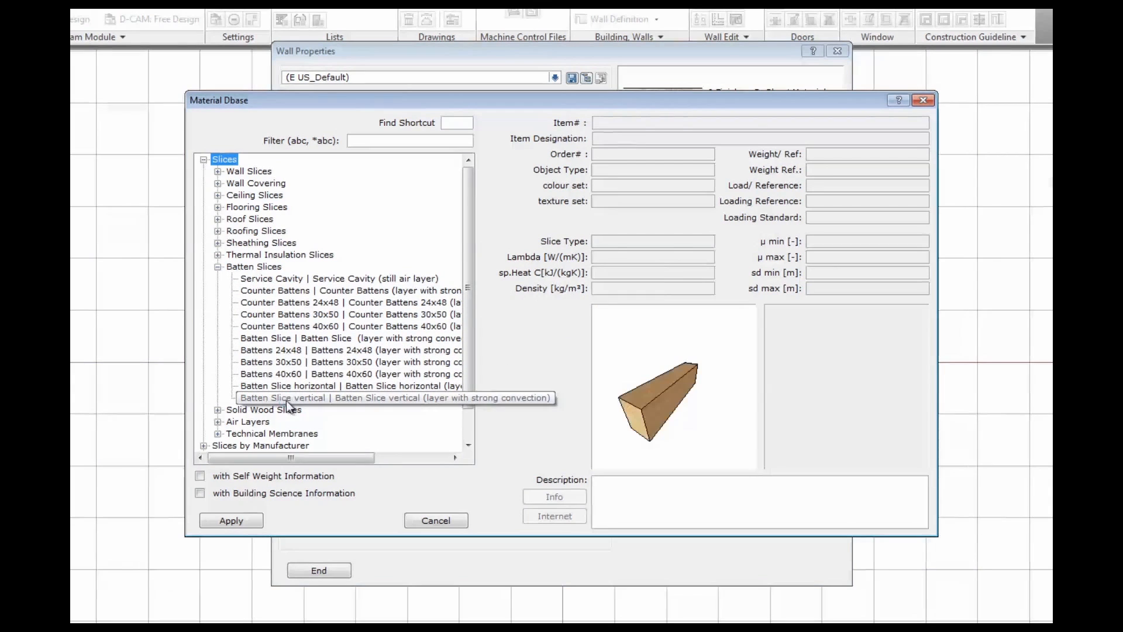
{"action": "left_click", "coordinate": [242, 520]}
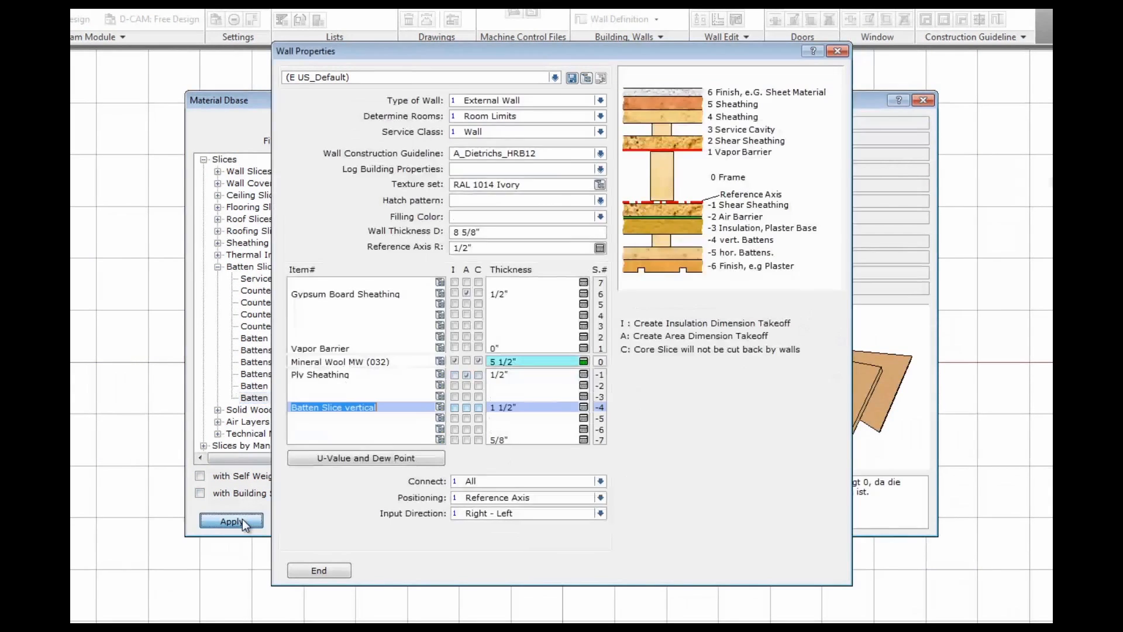
{"action": "left_click", "coordinate": [437, 440]}
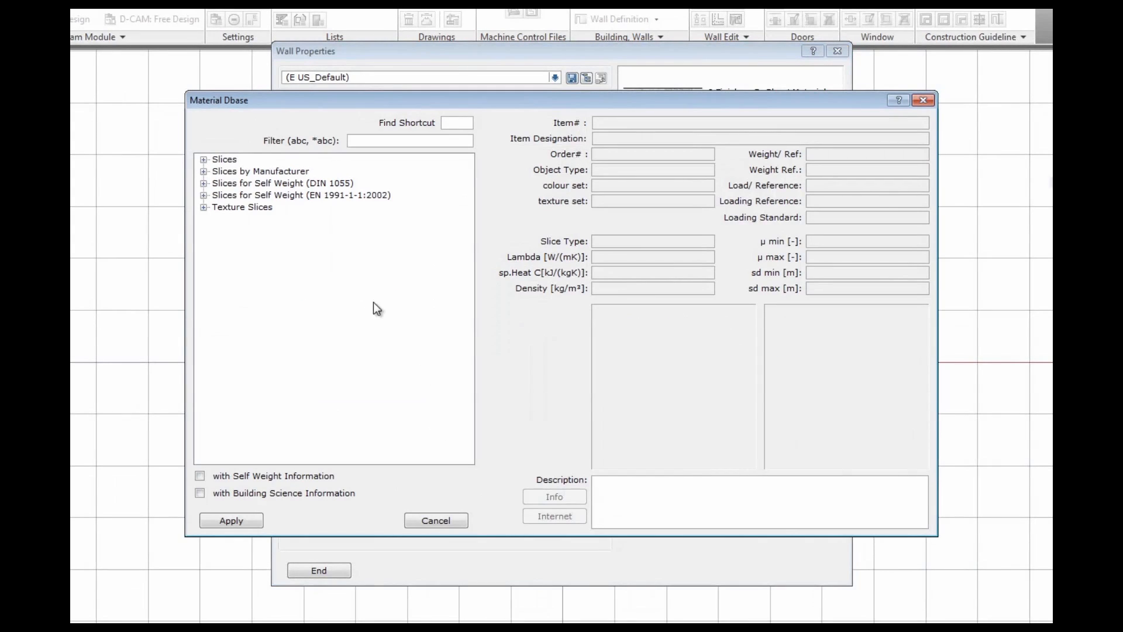
Assign Sheathing Boards from Slices > Sheathing Slices to the 5/8" layer -7
{"action": "left_click", "coordinate": [204, 160]}
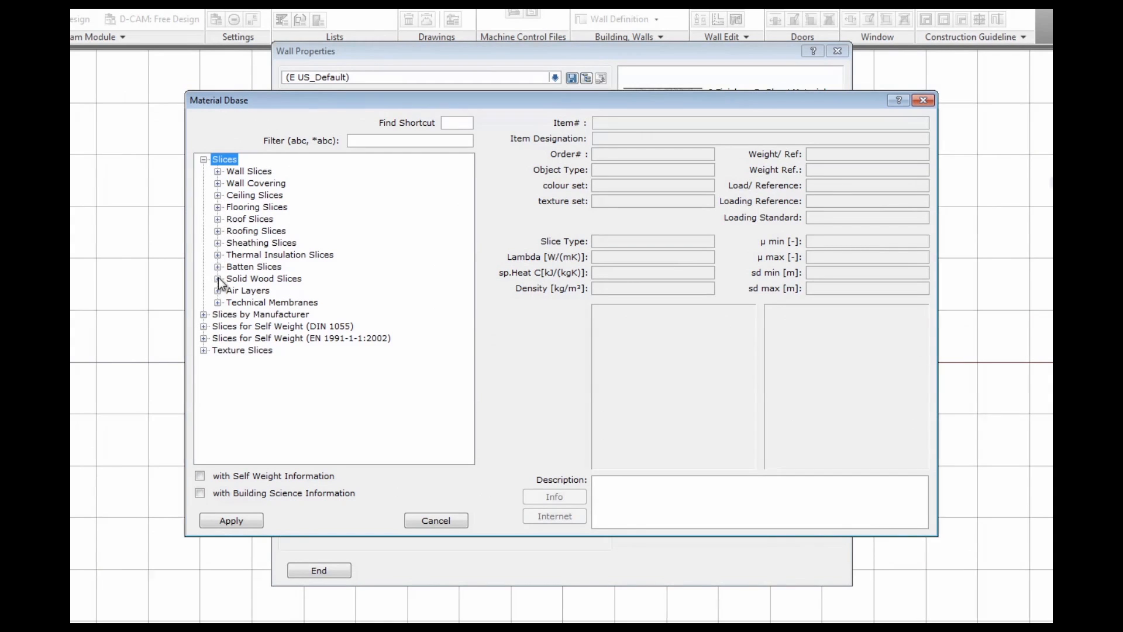
{"action": "left_click", "coordinate": [217, 243]}
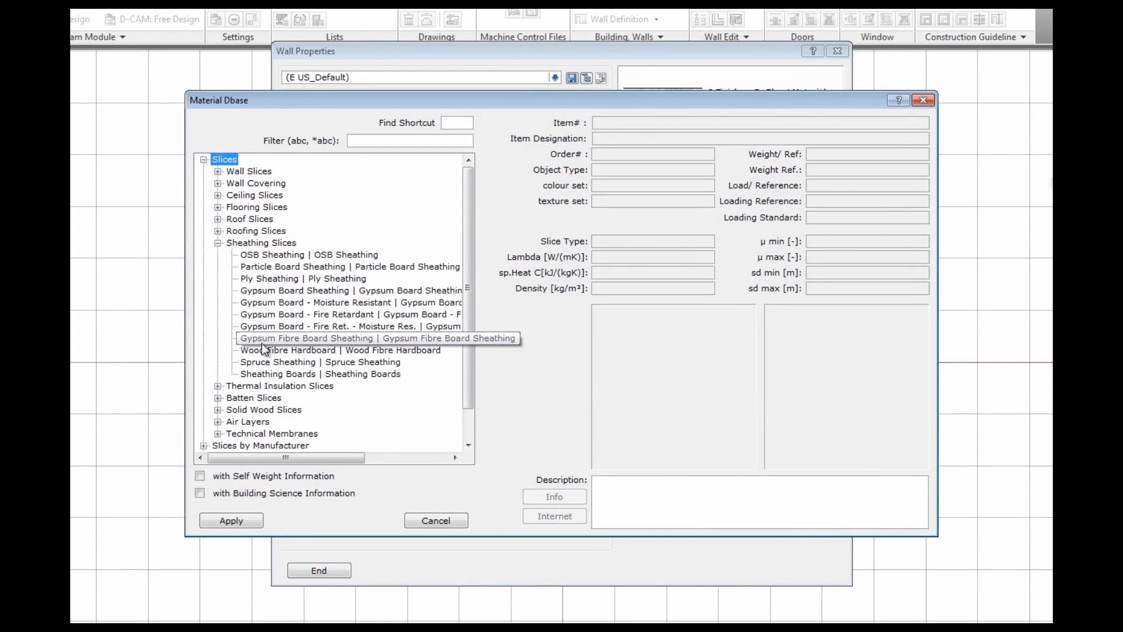
{"action": "left_click", "coordinate": [261, 375]}
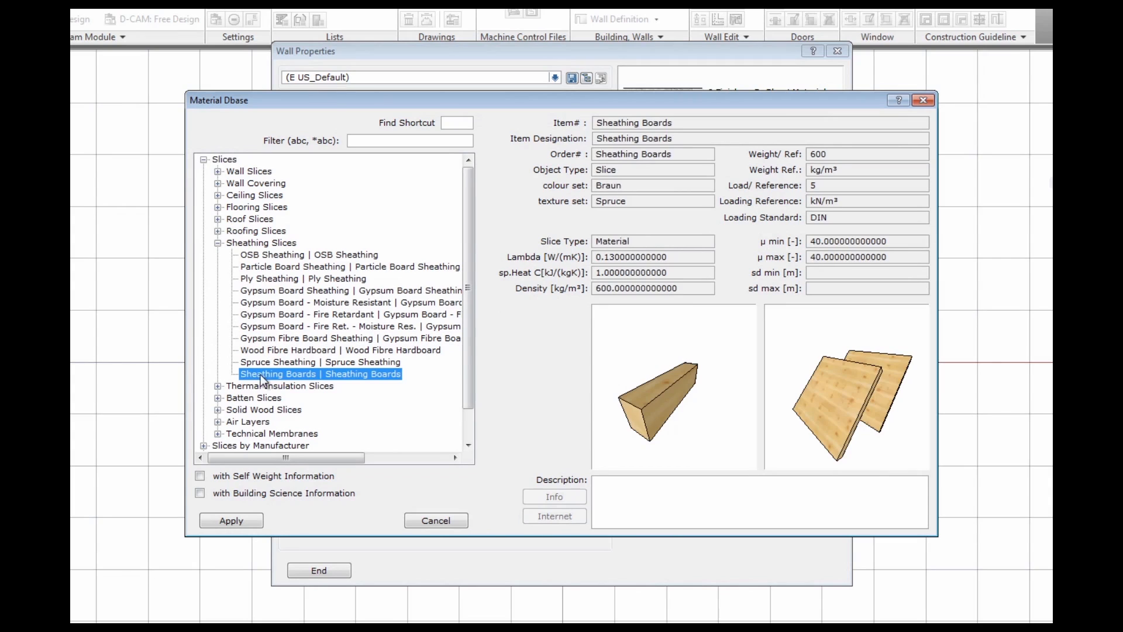
{"action": "left_click", "coordinate": [231, 521]}
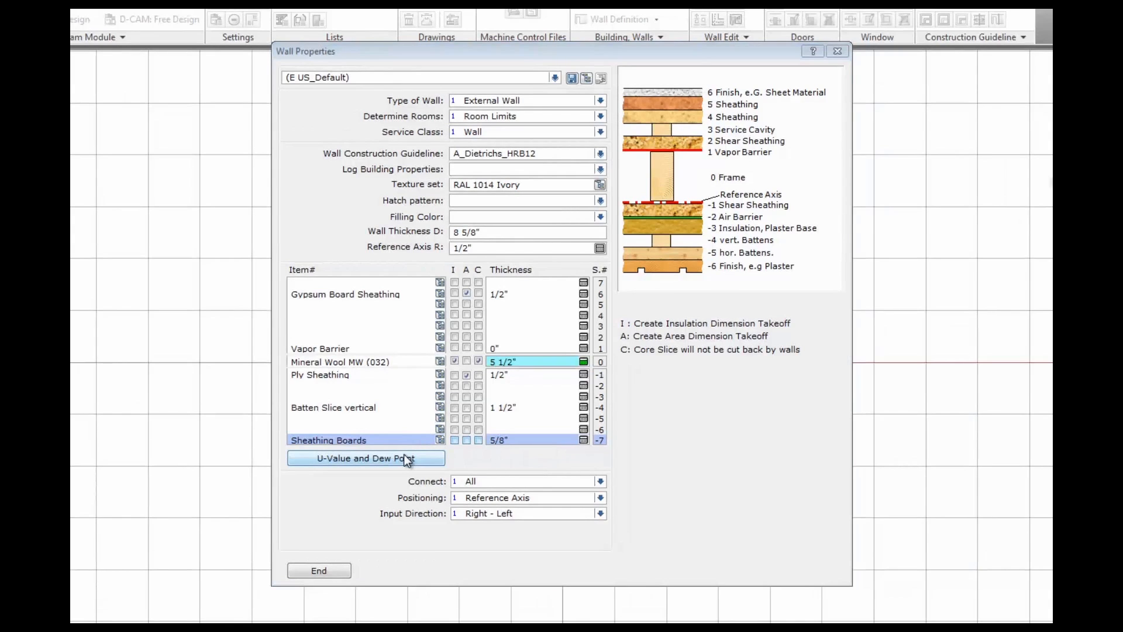
Show the U-value and dew point calculation and give empty layer -3 a 3" thickness
{"action": "left_click", "coordinate": [408, 458]}
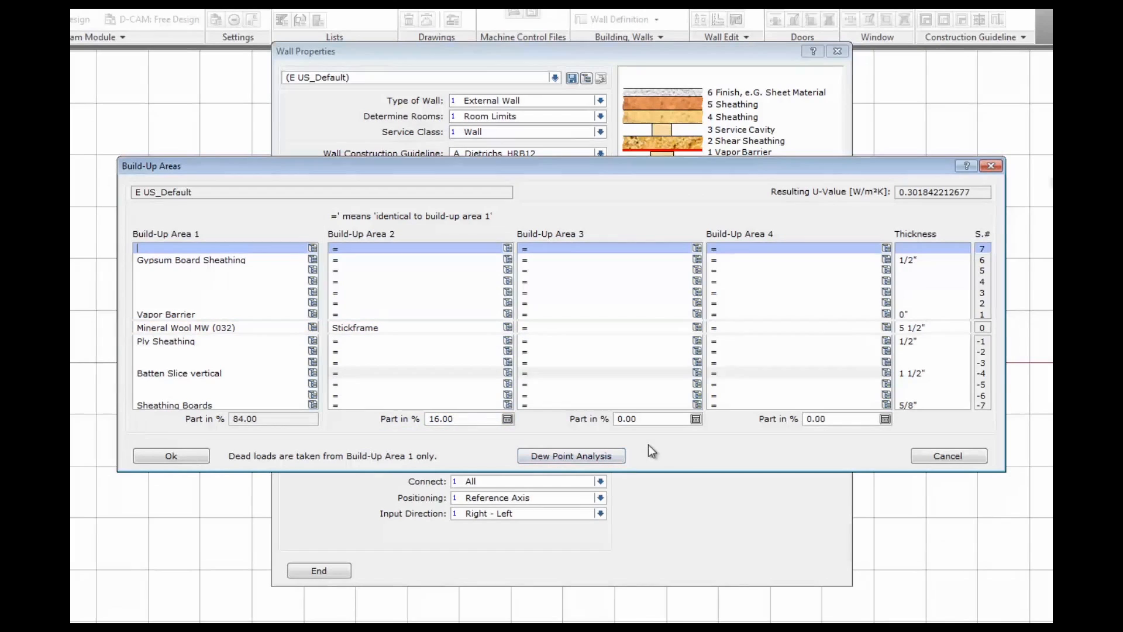
{"action": "left_click", "coordinate": [913, 362]}
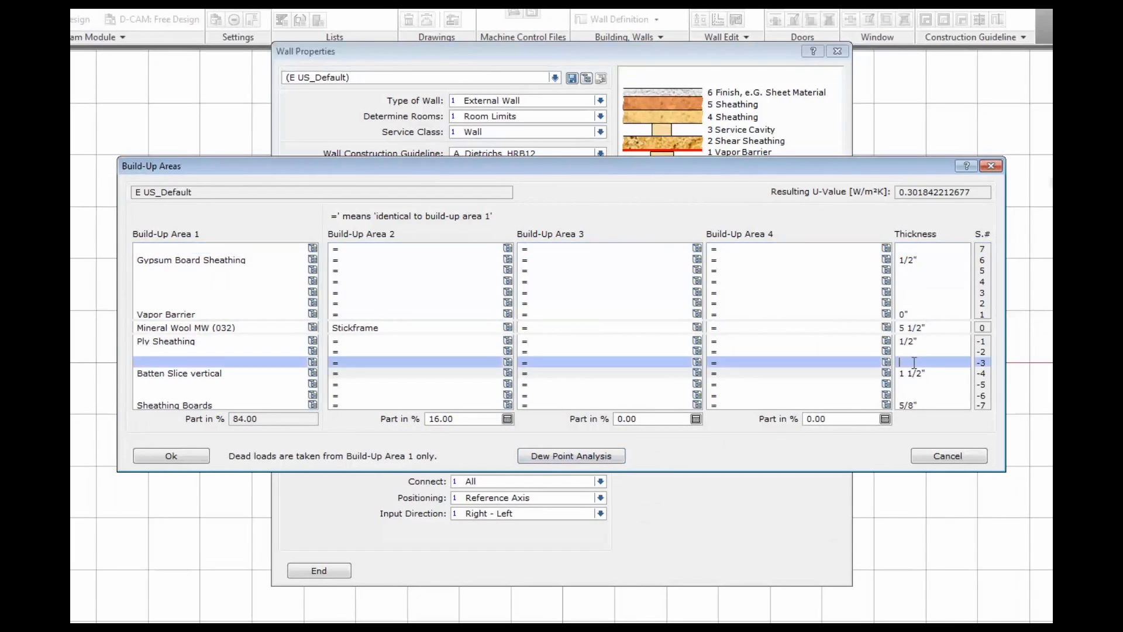
{"action": "type", "text": "3"}
{"action": "key", "text": "Return"}
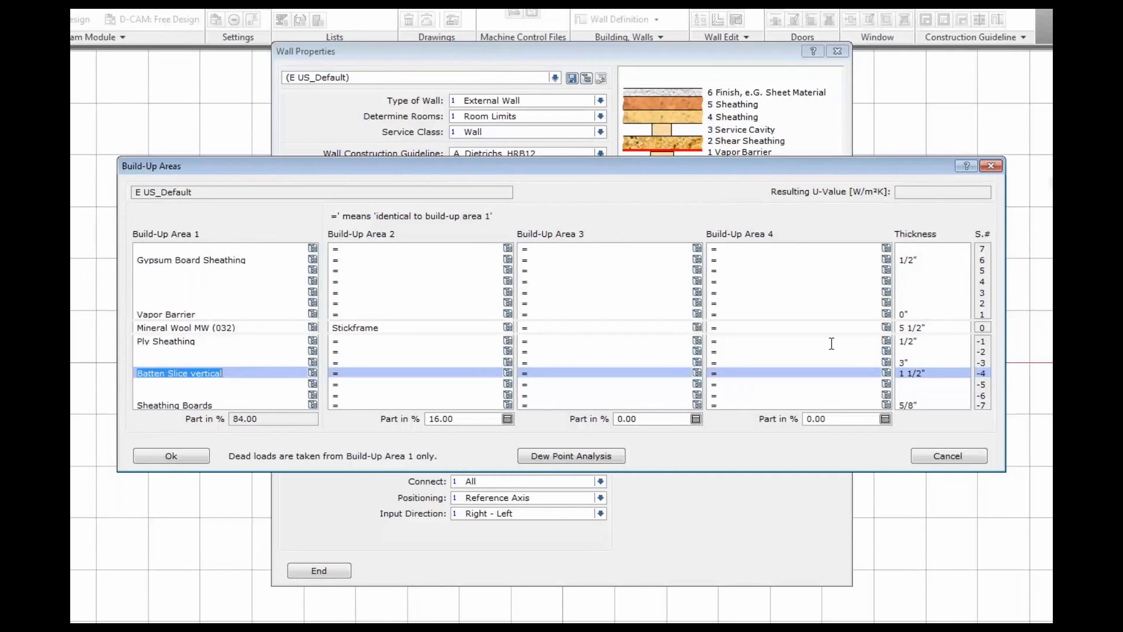
Assign Expanded Polystyrene EPS (040) to layer -3 for a U-value near 0.185, then accept the build-up
{"action": "left_click", "coordinate": [313, 363]}
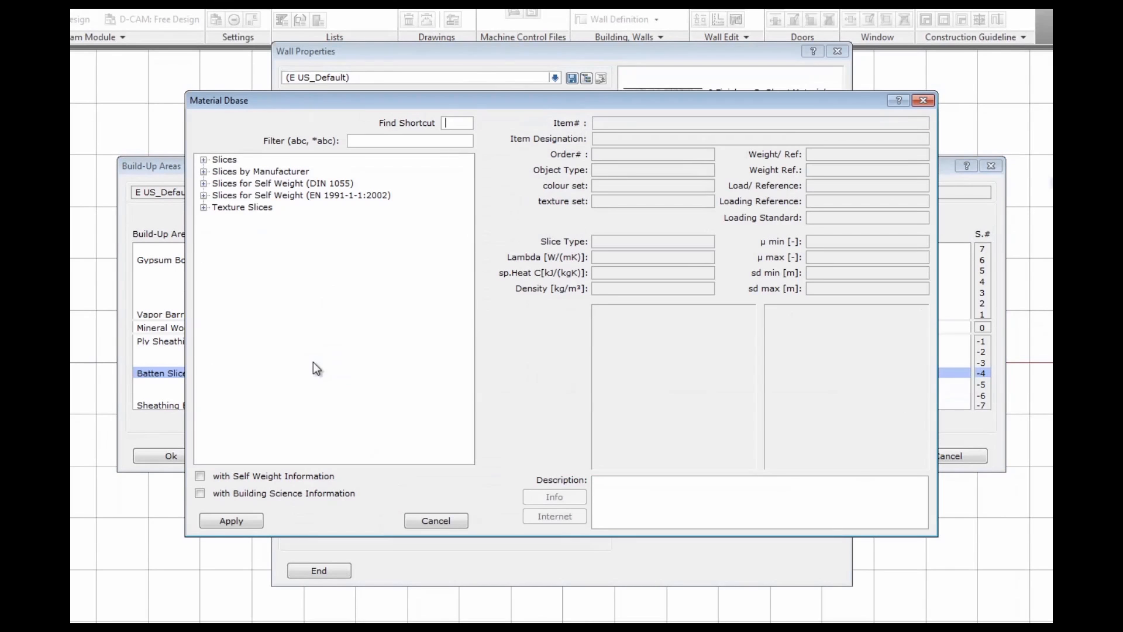
{"action": "left_click", "coordinate": [201, 160]}
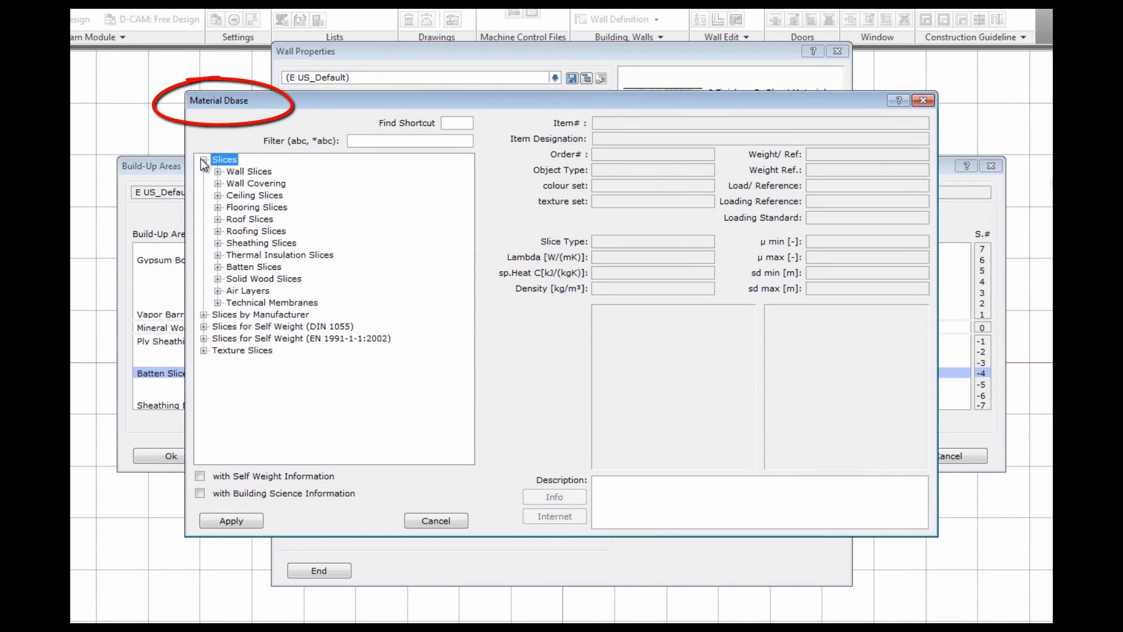
{"action": "left_click", "coordinate": [218, 255]}
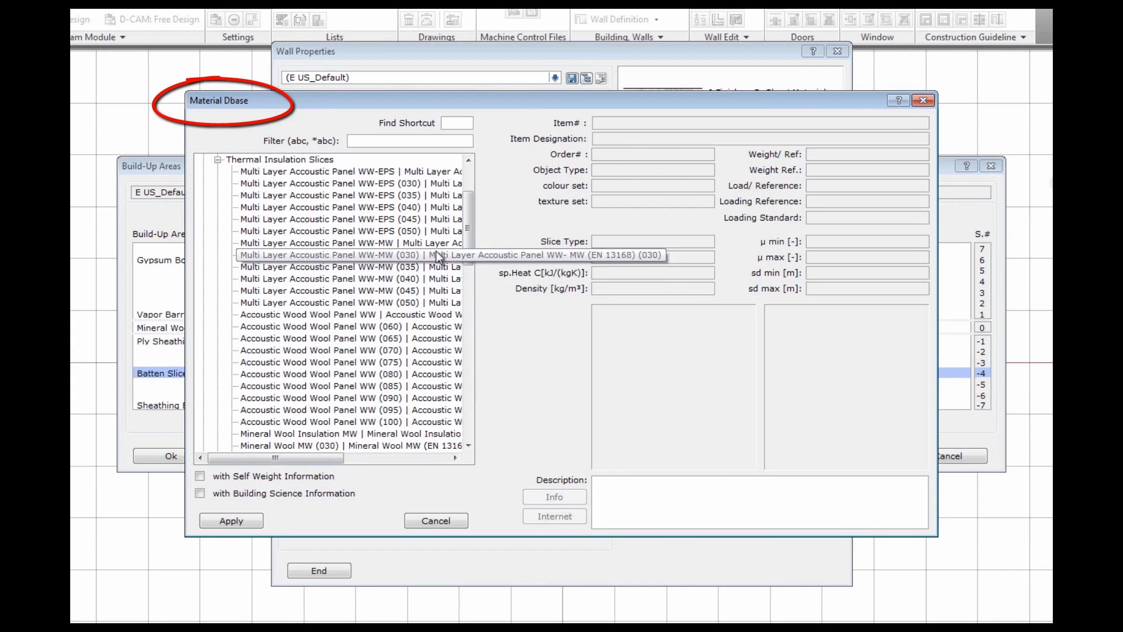
{"action": "scroll", "coordinate": [463, 239], "scroll_direction": "down", "scroll_amount": 5}
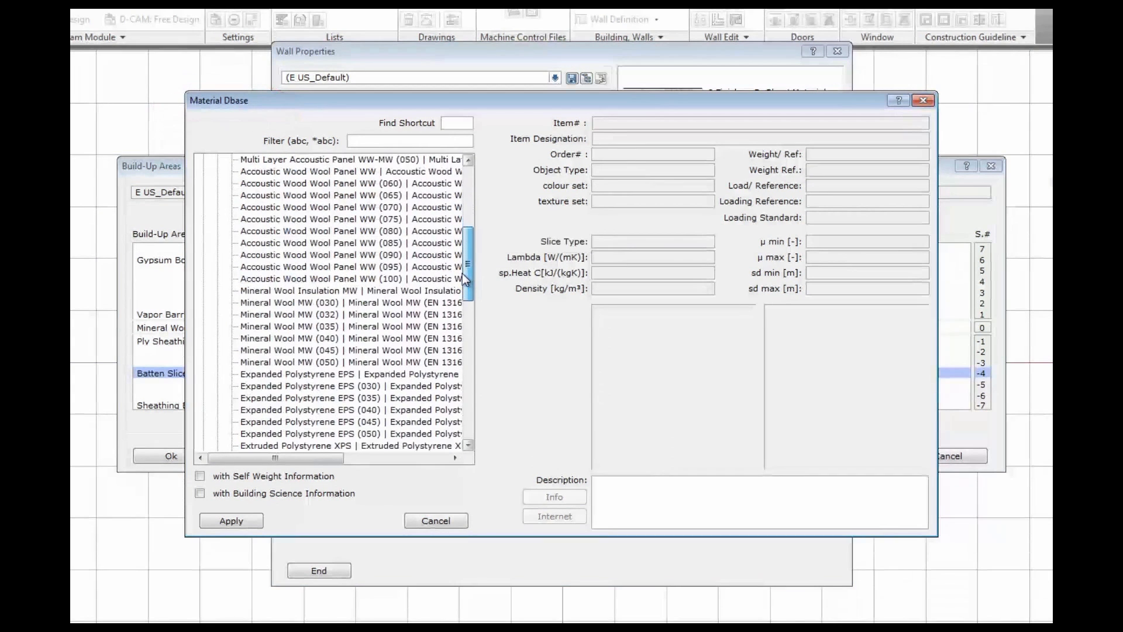
{"action": "scroll", "coordinate": [458, 283], "scroll_direction": "down", "scroll_amount": 1}
{"action": "left_click", "coordinate": [359, 362]}
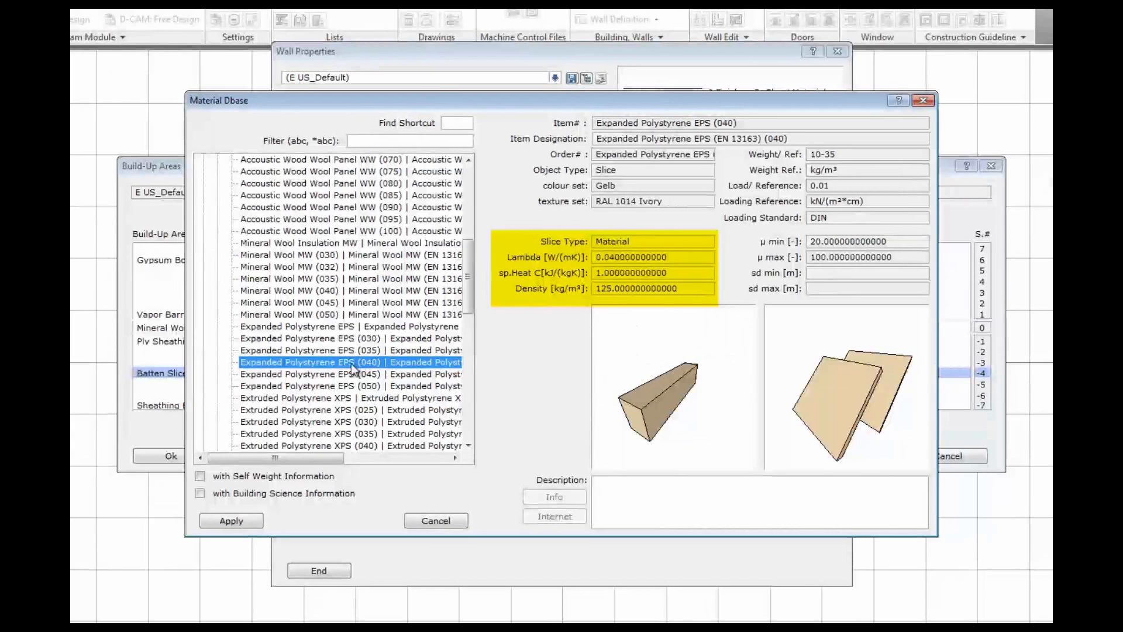
{"action": "left_click", "coordinate": [242, 518]}
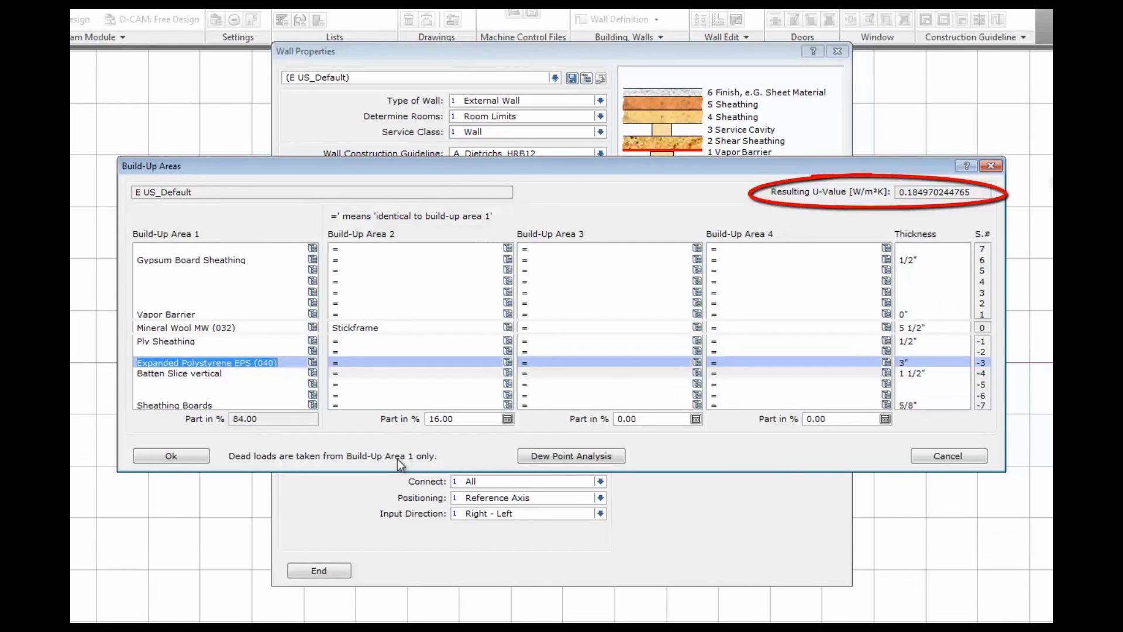
{"action": "left_click", "coordinate": [199, 455]}
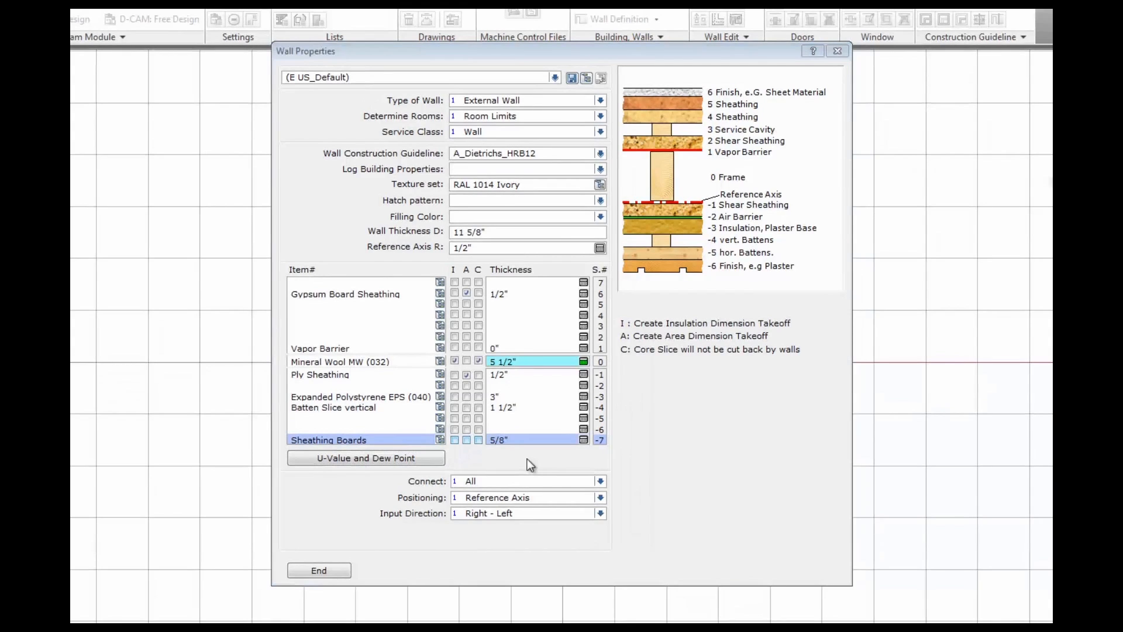
{"action": "left_click", "coordinate": [494, 232]}
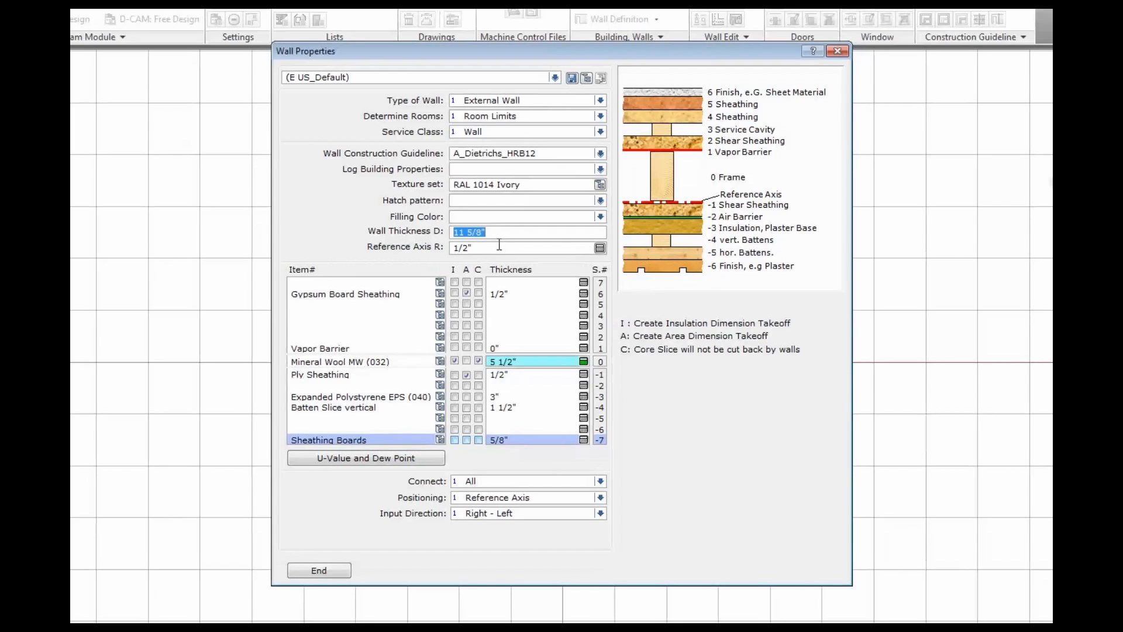
Set the reference axis offset to 5 5/8" and keep Positioning on Reference Axis
{"action": "key", "text": "Delete"}
{"action": "left_click", "coordinate": [496, 248]}
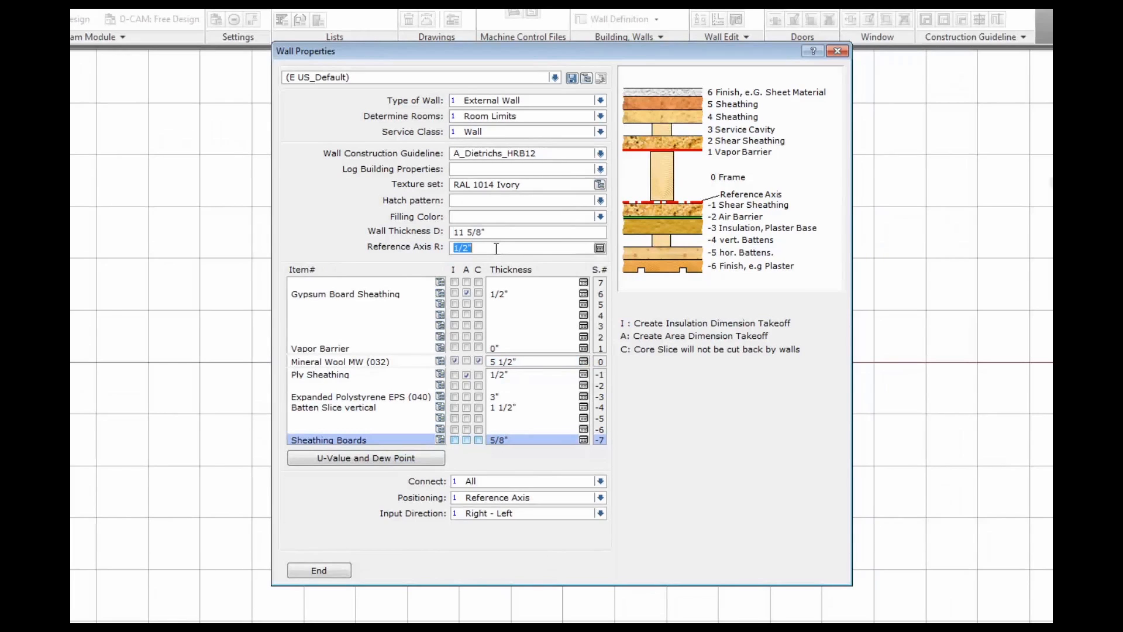
{"action": "type", "text": "5"}
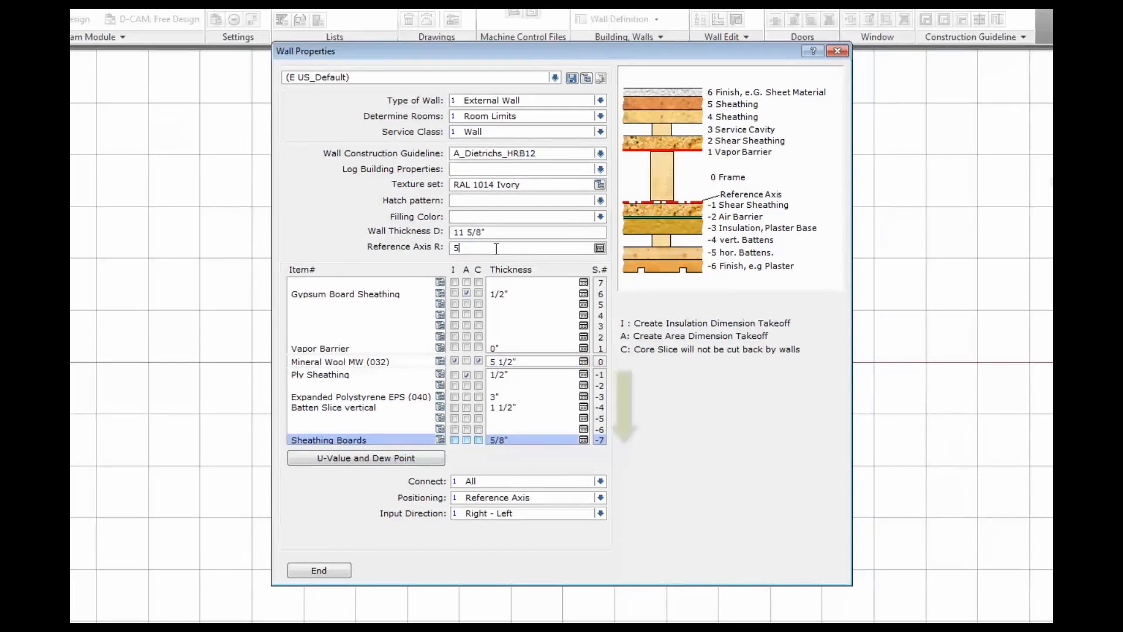
{"action": "type", "text": " 5/8"}
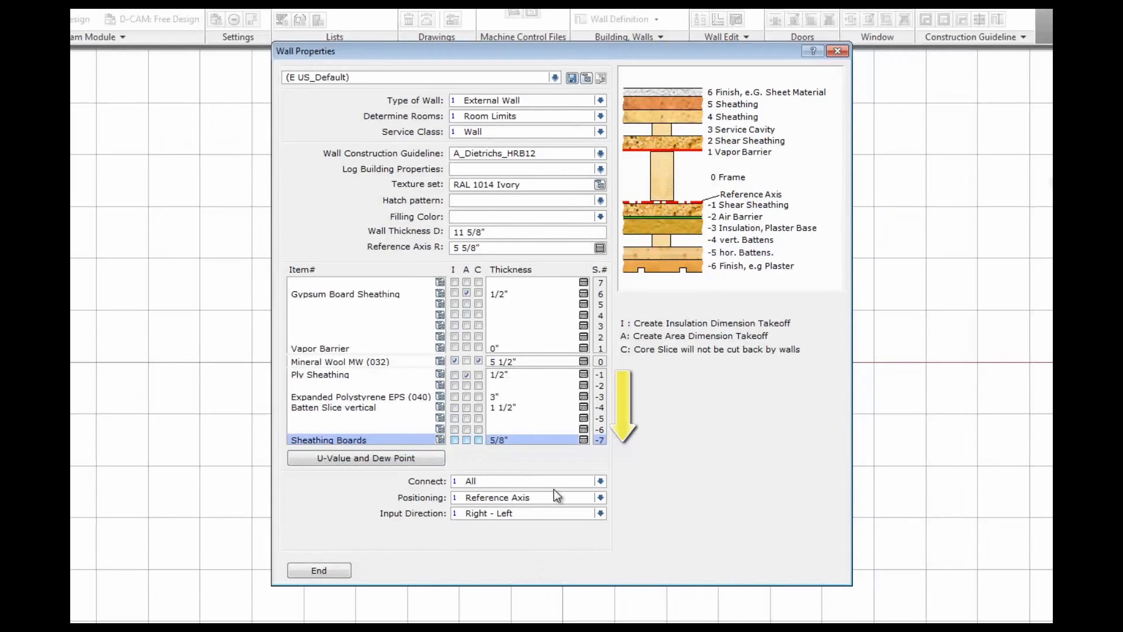
{"action": "left_click", "coordinate": [601, 497]}
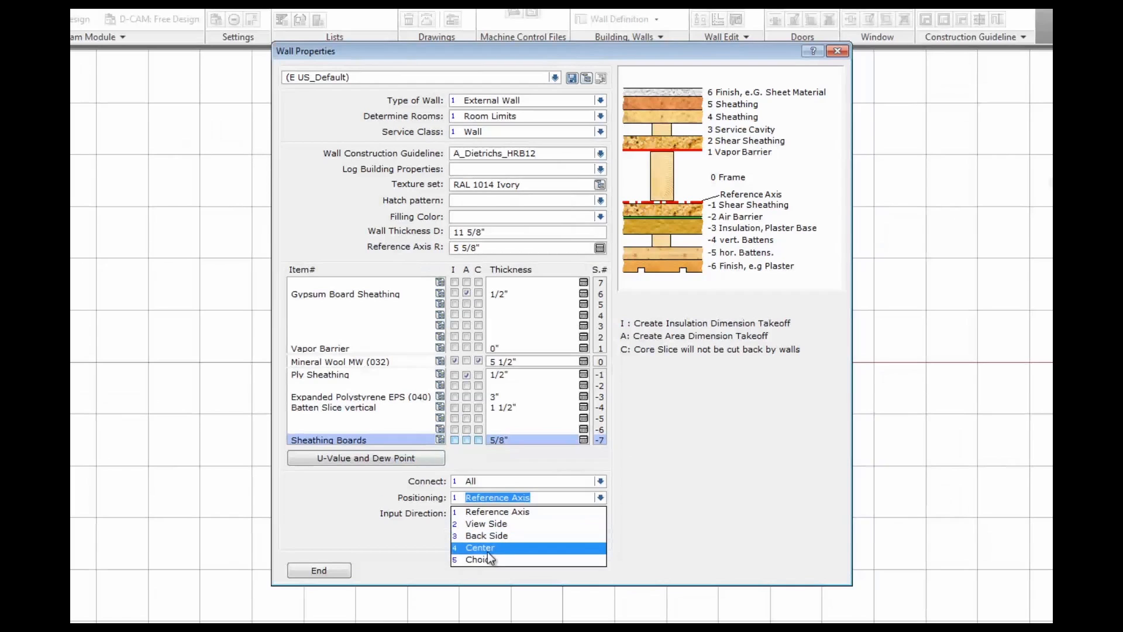
{"action": "left_click", "coordinate": [496, 512]}
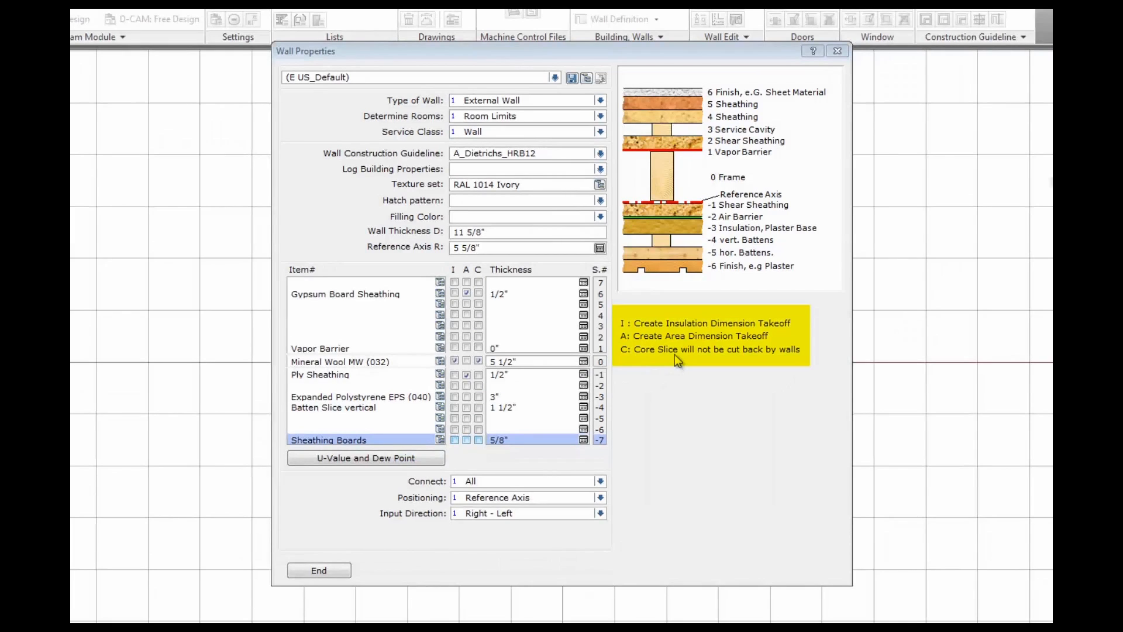
Enable area takeoff for Sheathing Boards and insulation takeoff for EPS (040), checking the layer thicknesses
{"action": "left_click", "coordinate": [467, 440]}
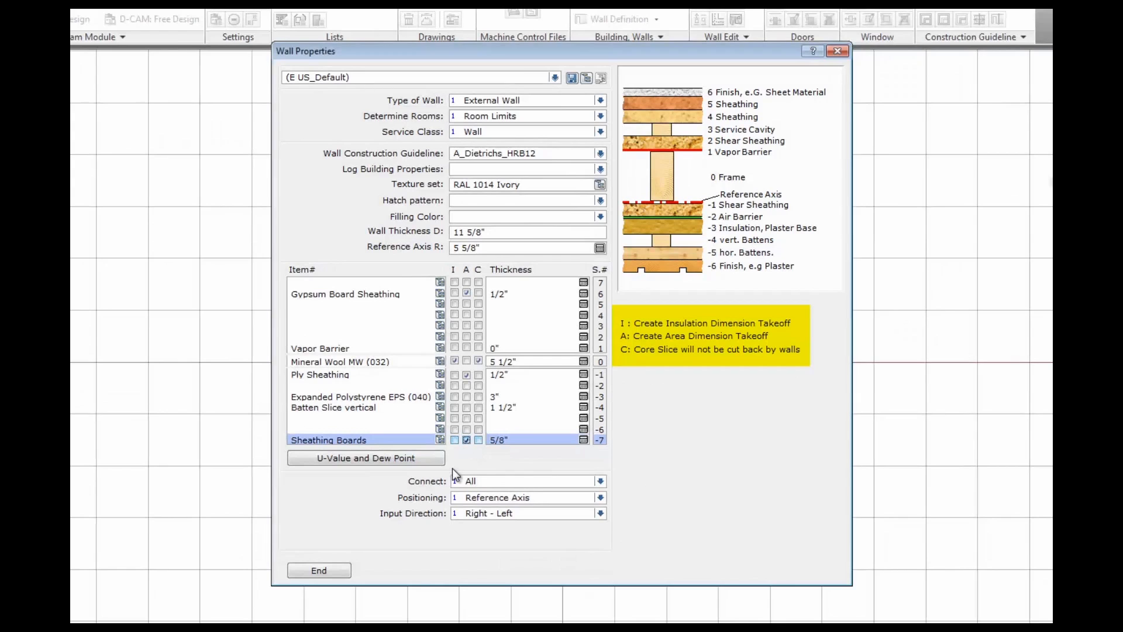
{"action": "left_click", "coordinate": [493, 393]}
{"action": "left_click", "coordinate": [455, 396]}
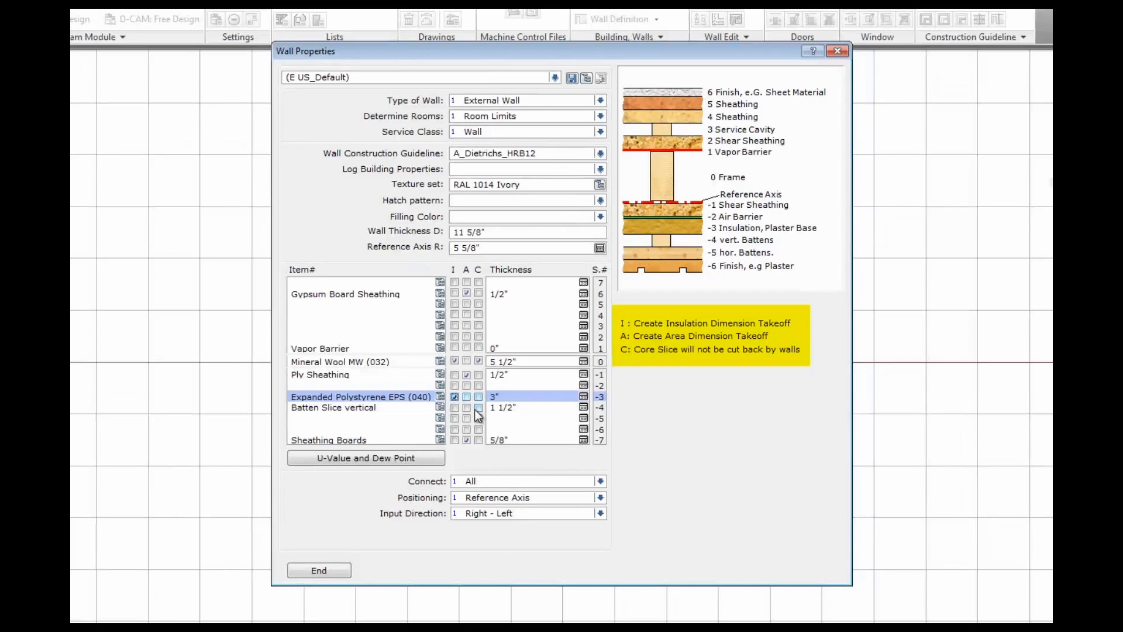
{"action": "left_click", "coordinate": [513, 375]}
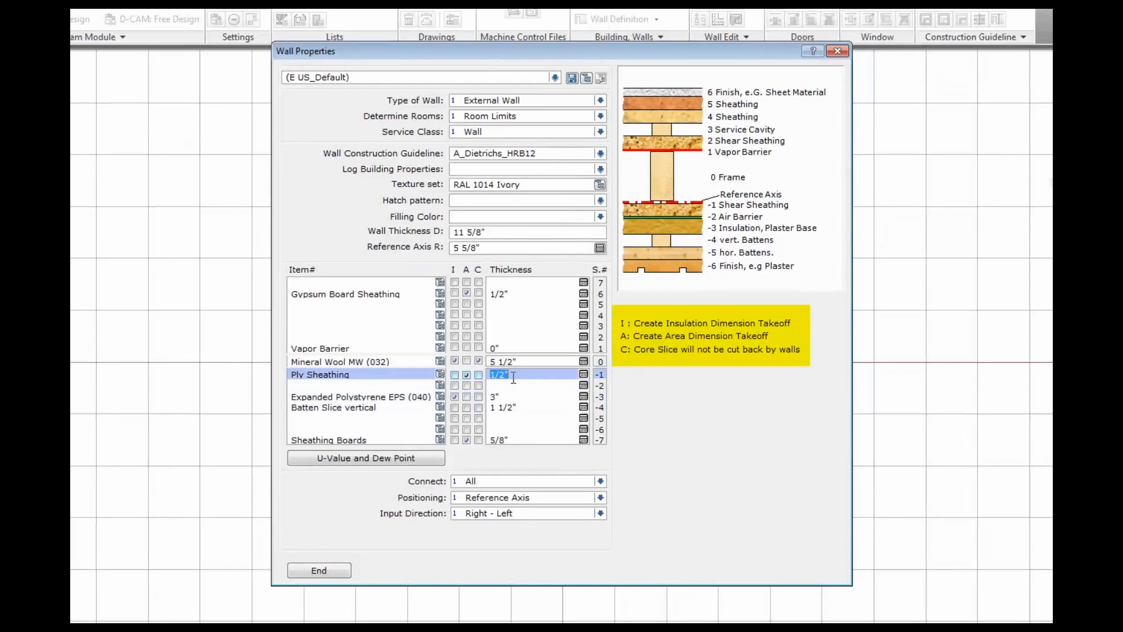
{"action": "left_click", "coordinate": [517, 361]}
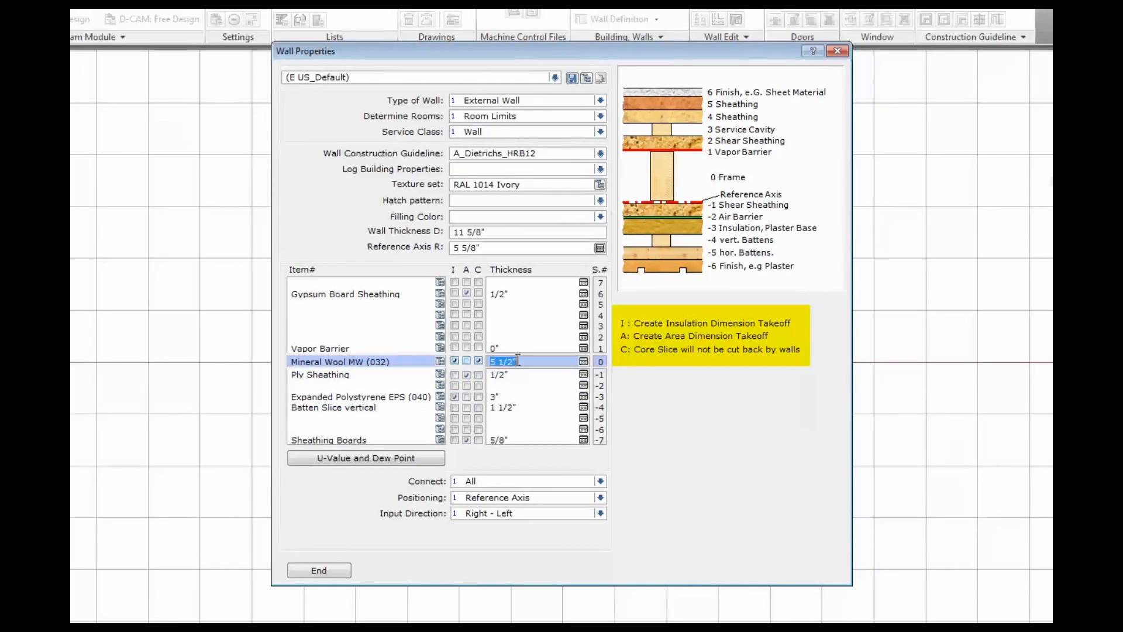
{"action": "left_click", "coordinate": [517, 293]}
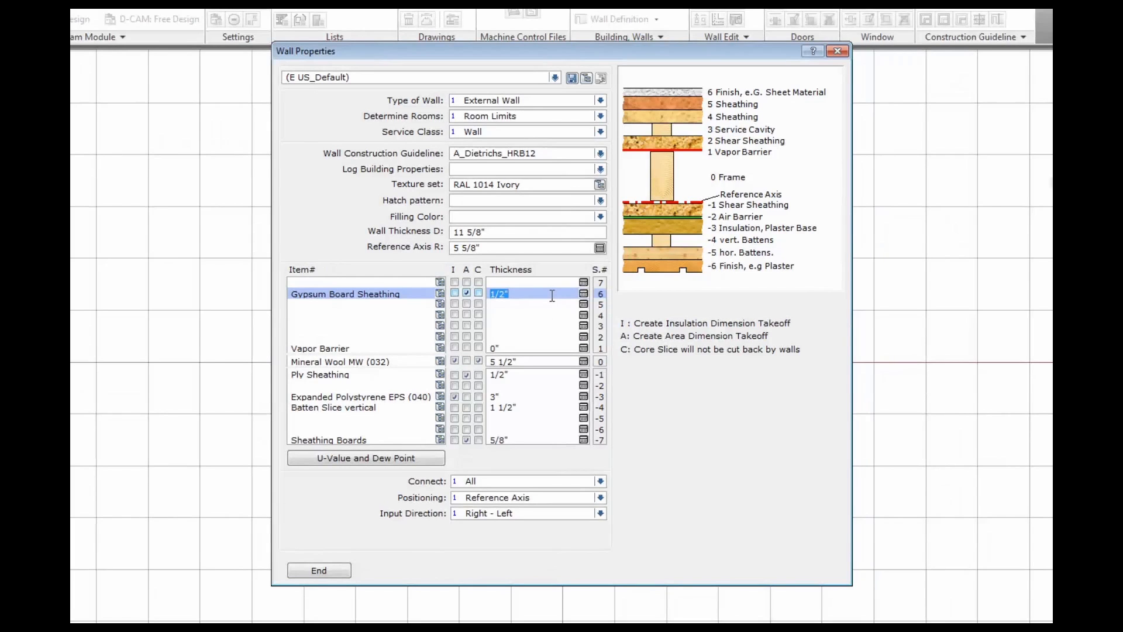
{"action": "left_click", "coordinate": [571, 79]}
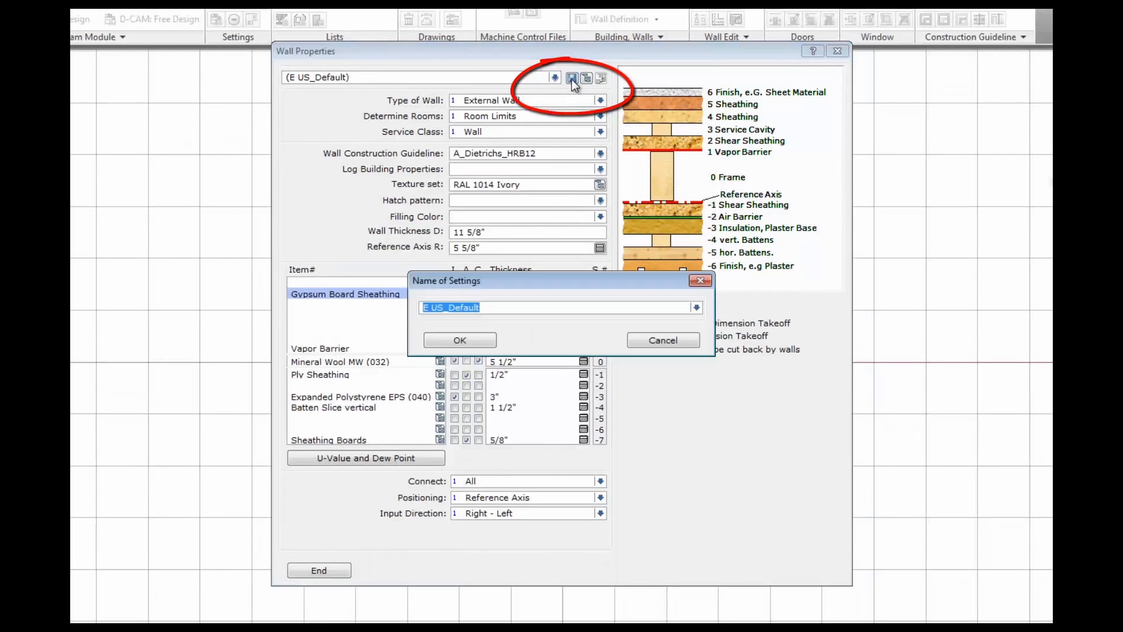
Save the wall settings as E US_ExtIns_Vent_Siding, overwriting the existing entry, and close Wall Properties
{"action": "left_click", "coordinate": [488, 309]}
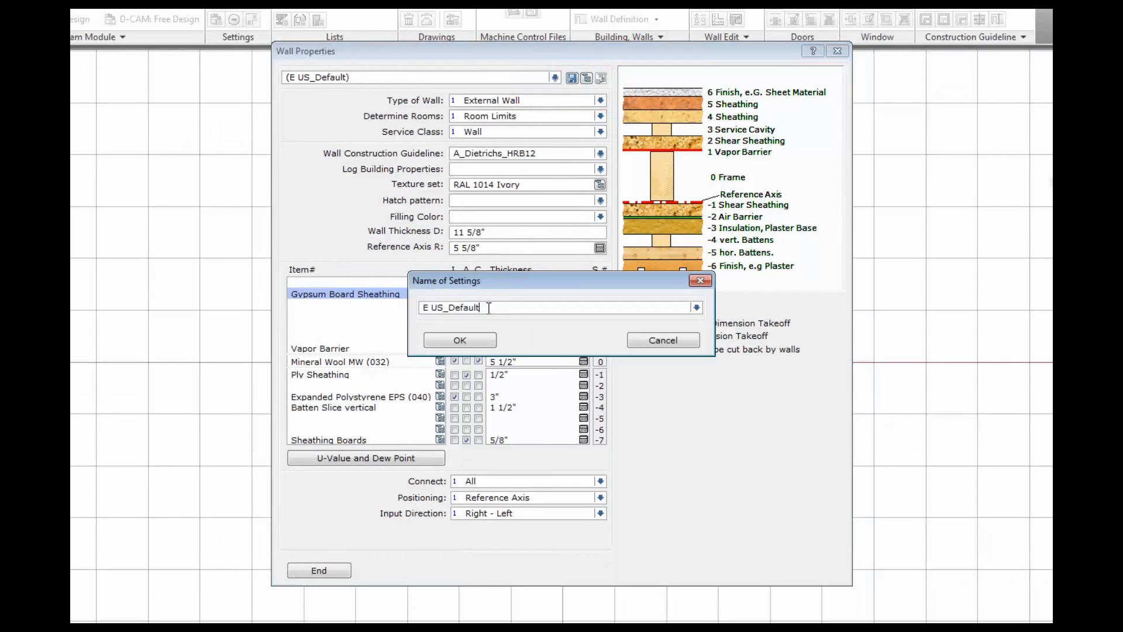
{"action": "double_click", "coordinate": [488, 308]}
{"action": "type", "text": "U"}
{"action": "key", "text": "Delete"}
{"action": "key", "text": "Delete"}
{"action": "key", "text": "Delete"}
{"action": "key", "text": "Delete"}
{"action": "type", "text": "ExtIns"}
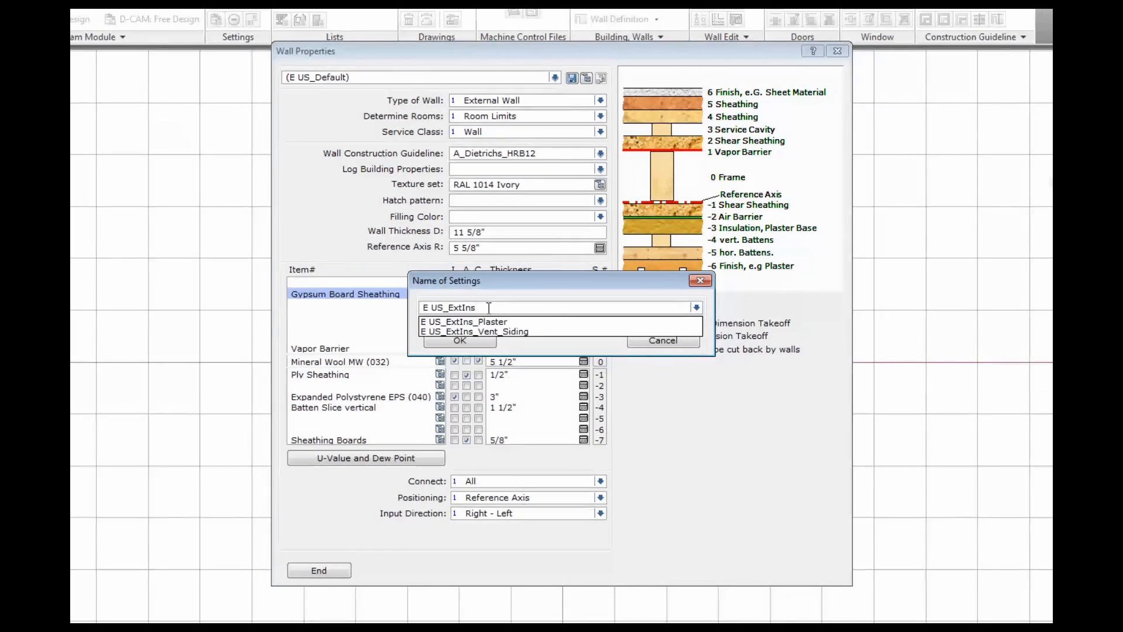
{"action": "type", "text": "_Vent"}
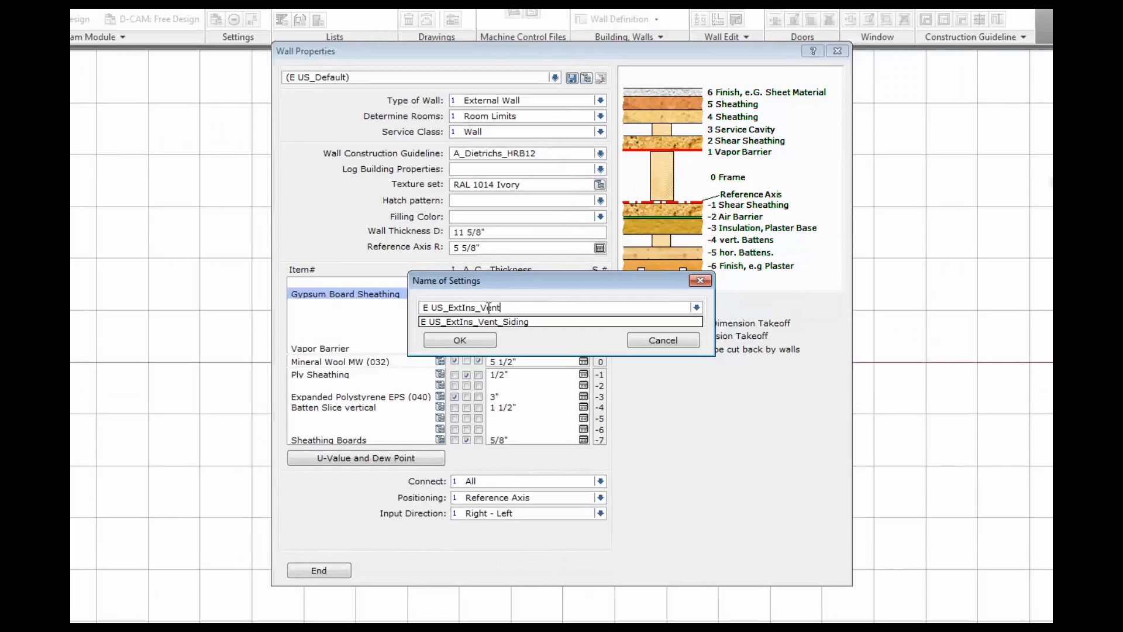
{"action": "type", "text": "_Siding"}
{"action": "left_click", "coordinate": [474, 342]}
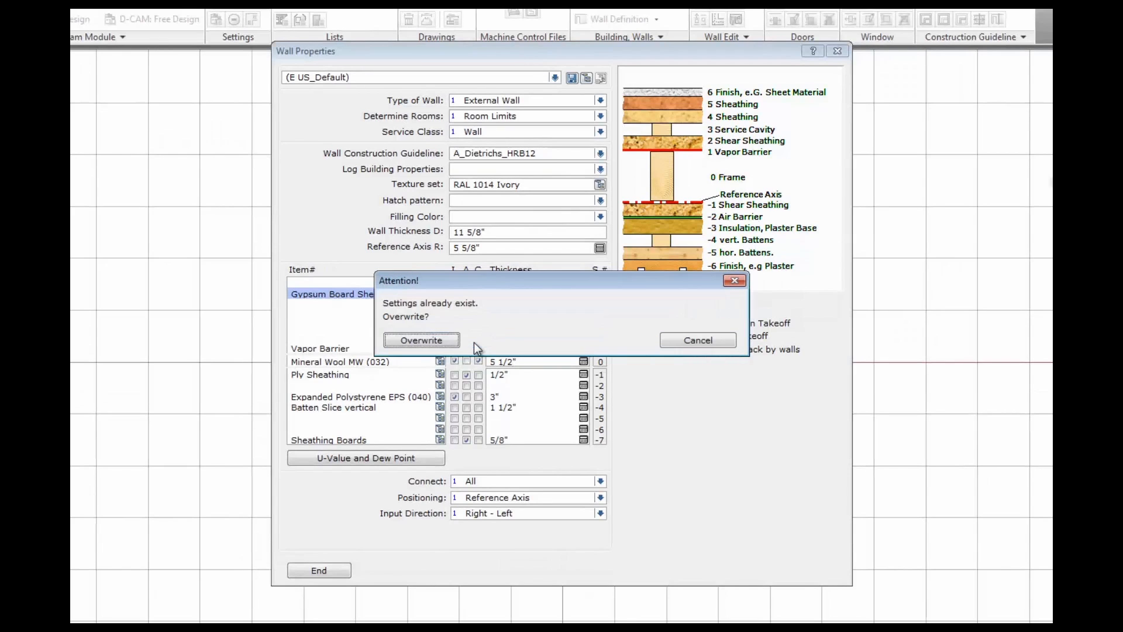
{"action": "left_click", "coordinate": [443, 341]}
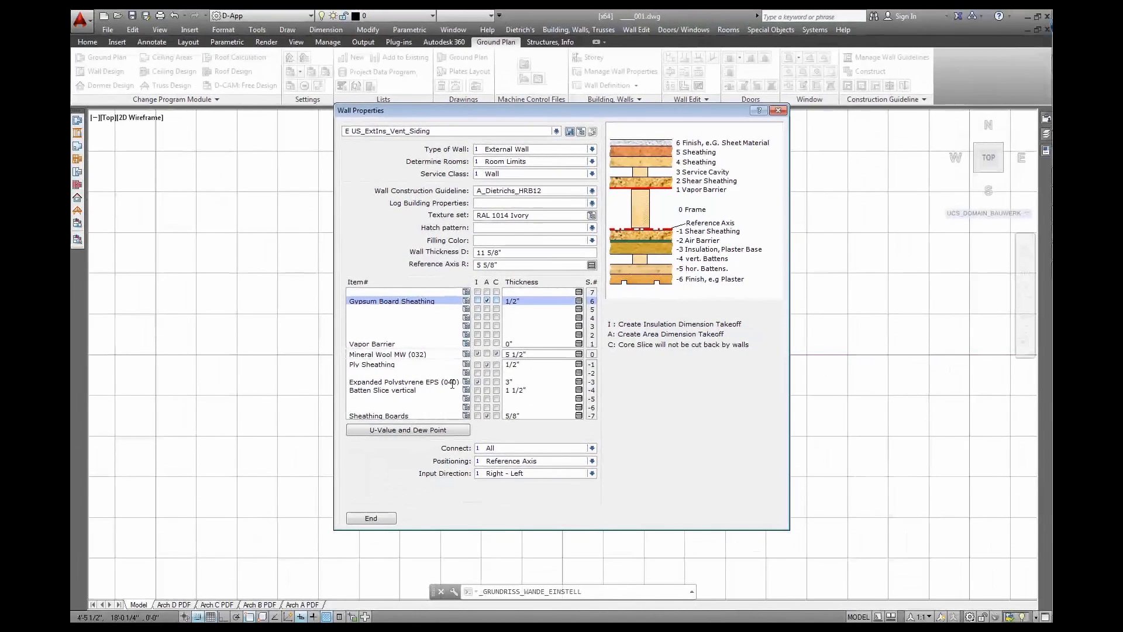
{"action": "left_click", "coordinate": [377, 516]}
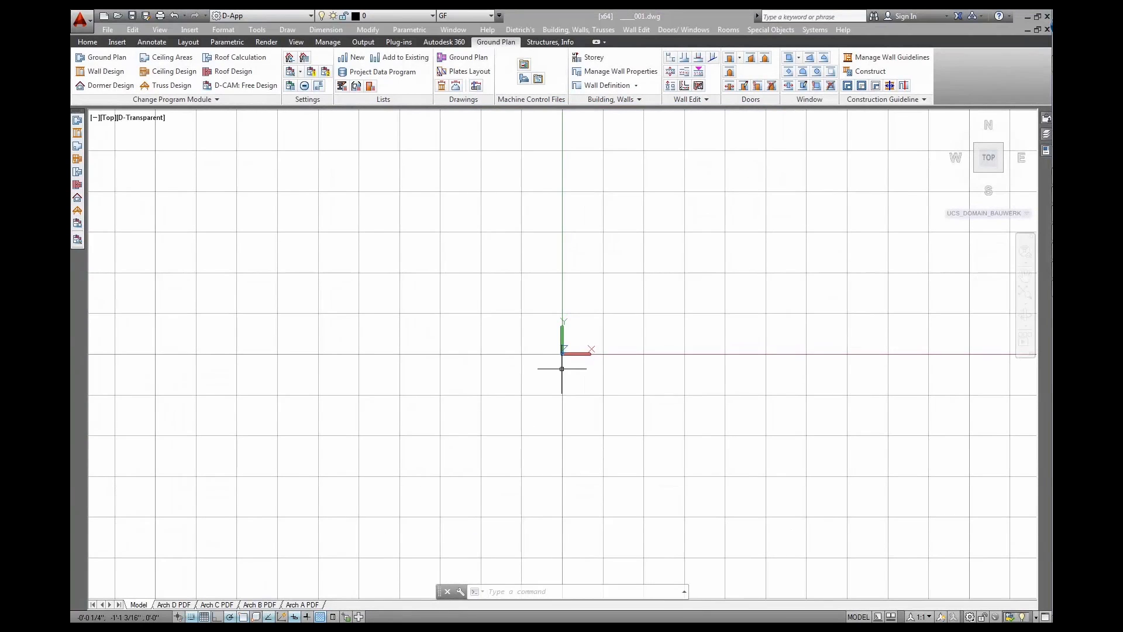
Choose the E US_ExtIns_Vent_Siding wall type with Reference Axis positioning and start placing walls
{"action": "middle_click_drag", "start_coordinate": [630, 287], "coordinate": [367, 426]}
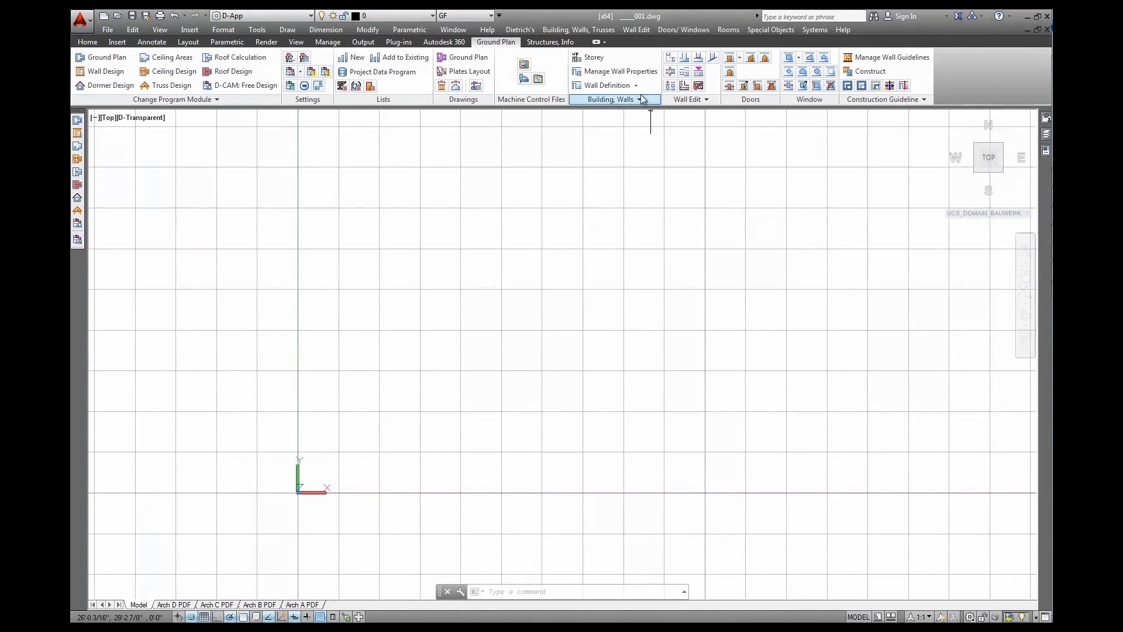
{"action": "left_click", "coordinate": [635, 86]}
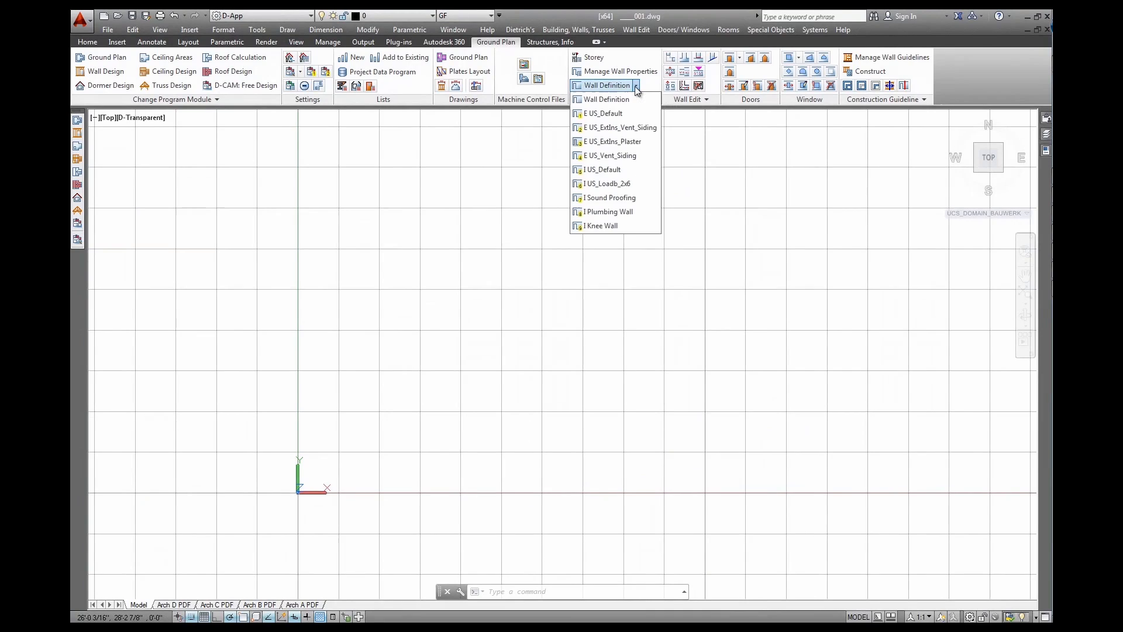
{"action": "left_click", "coordinate": [609, 129]}
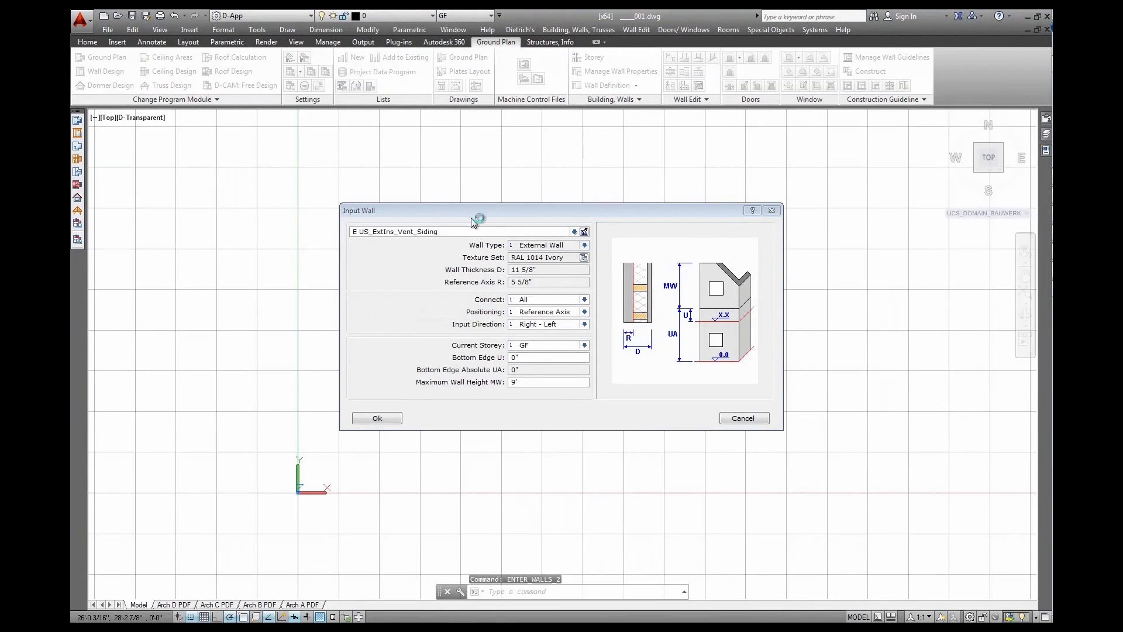
{"action": "left_click", "coordinate": [584, 312]}
{"action": "left_click", "coordinate": [575, 324]}
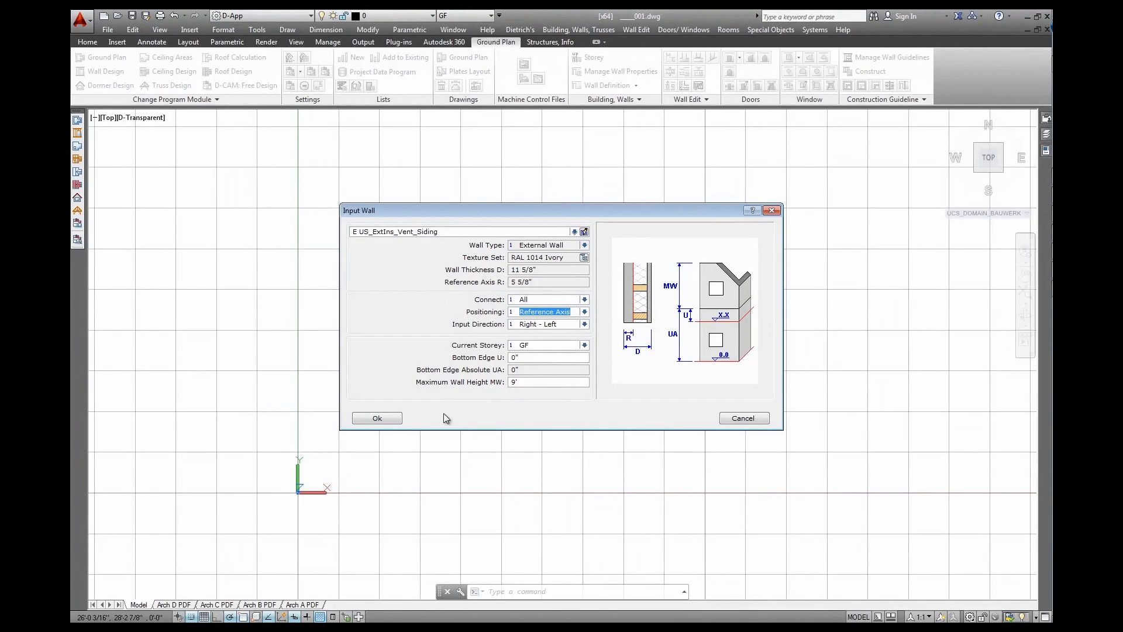
{"action": "left_click", "coordinate": [378, 418]}
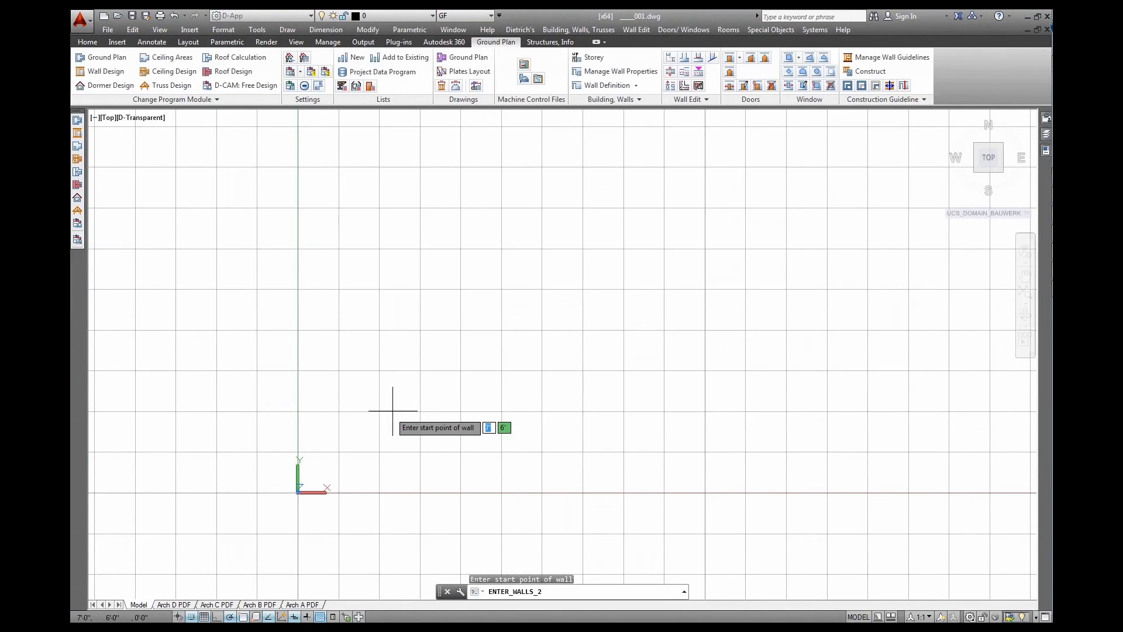
Draw six walls from the origin: 20 feet up, right, down into the notch, right, down, back to origin
{"action": "left_click", "coordinate": [298, 479]}
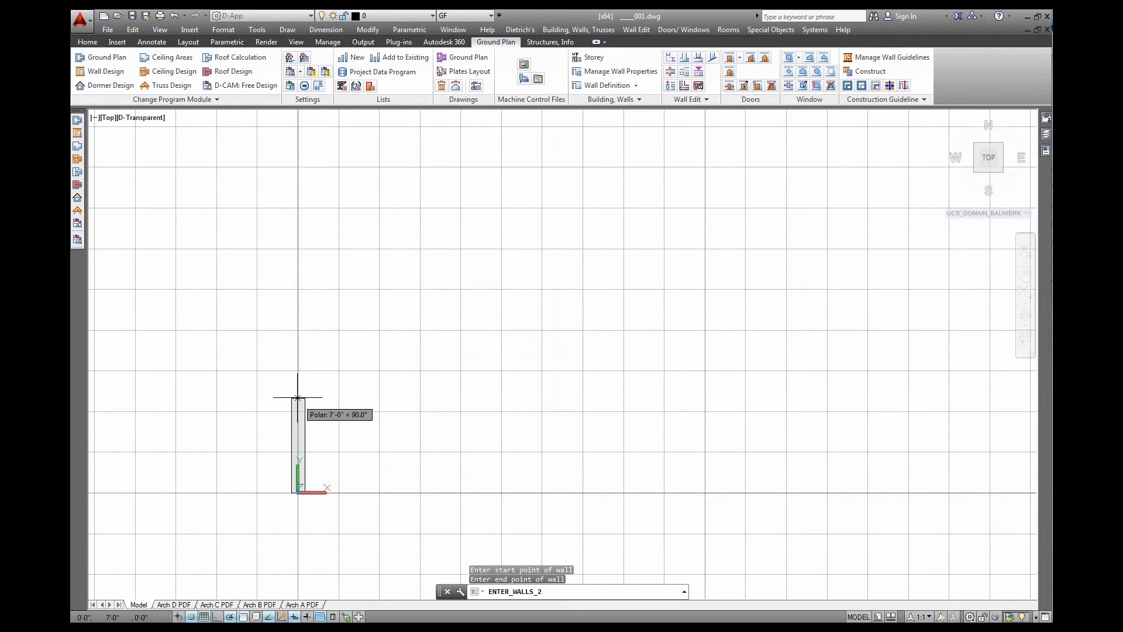
{"action": "left_click", "coordinate": [297, 207]}
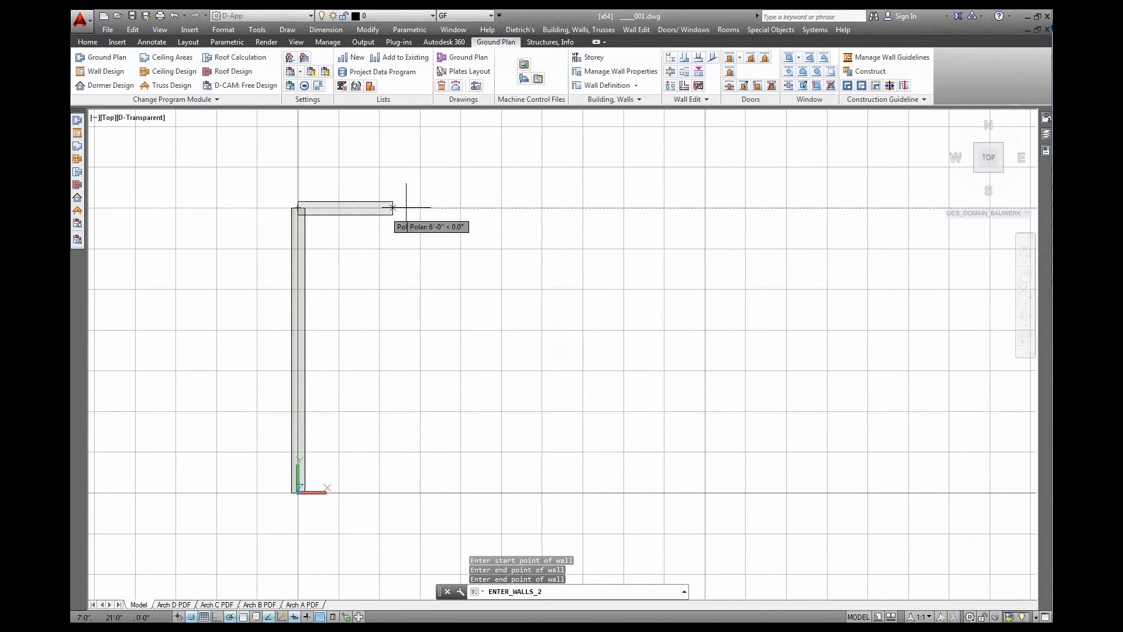
{"action": "left_click", "coordinate": [541, 207]}
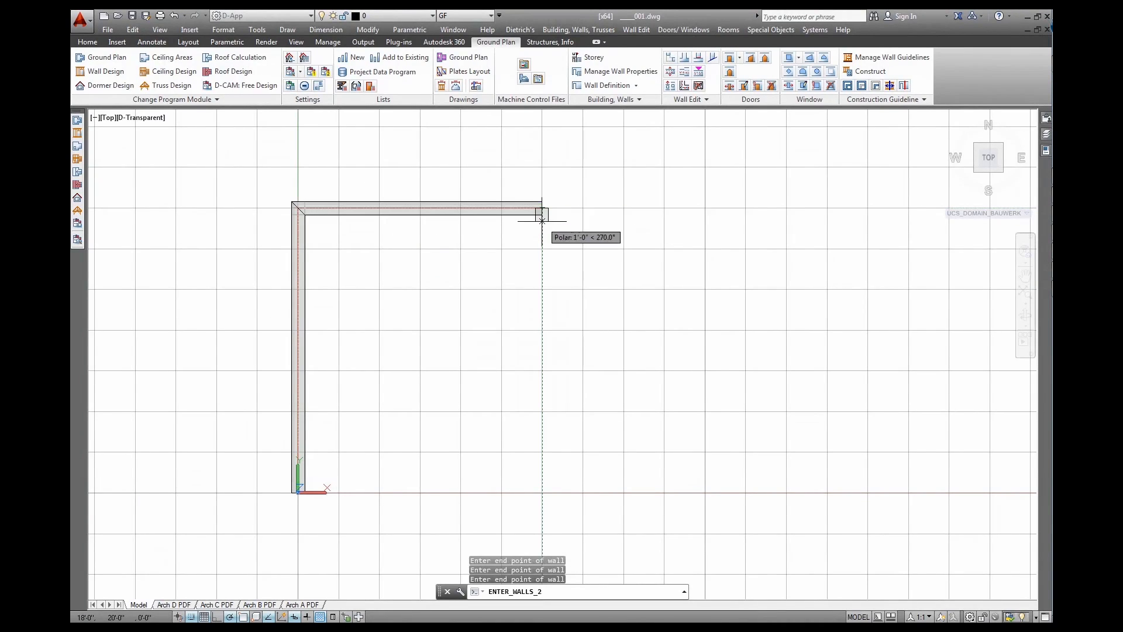
{"action": "left_click", "coordinate": [542, 288]}
{"action": "left_click", "coordinate": [705, 288]}
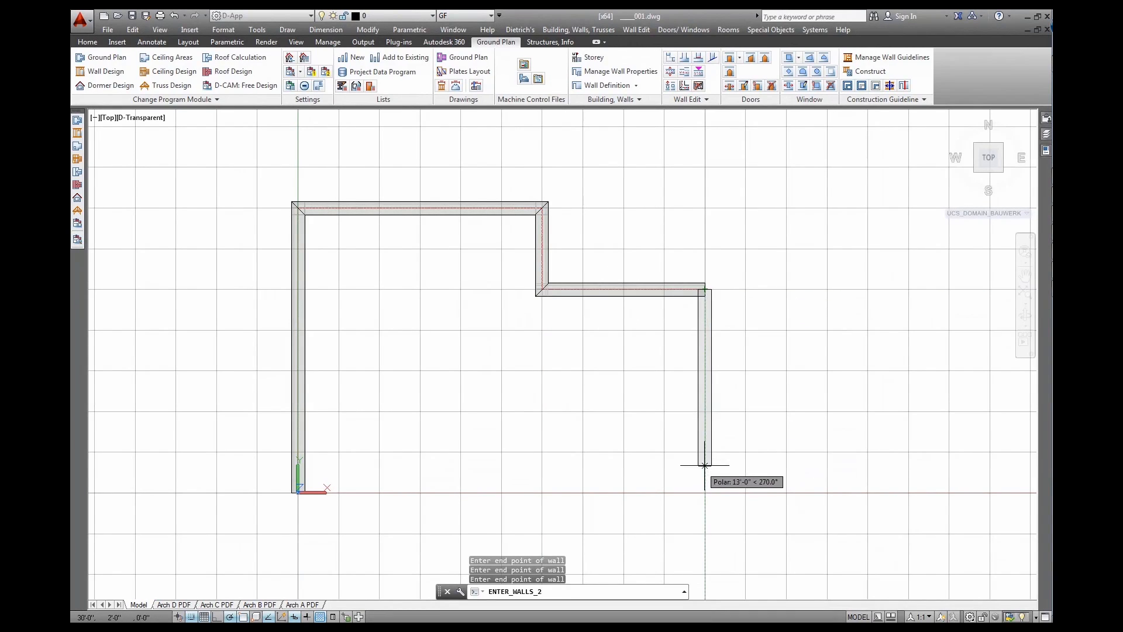
{"action": "left_click", "coordinate": [705, 493]}
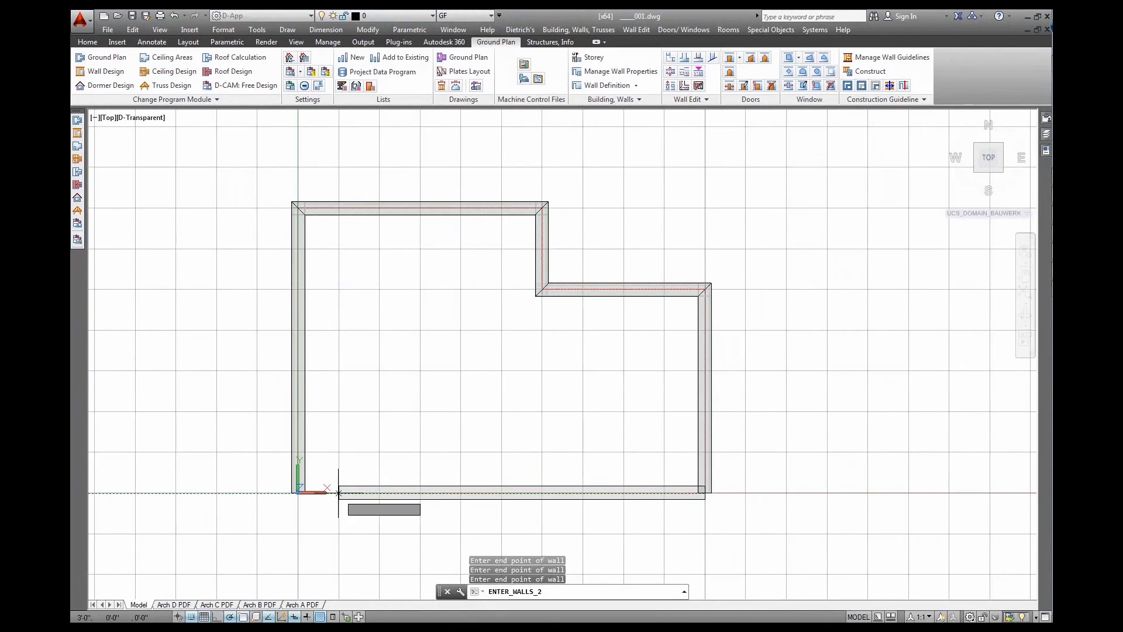
{"action": "left_click", "coordinate": [297, 493]}
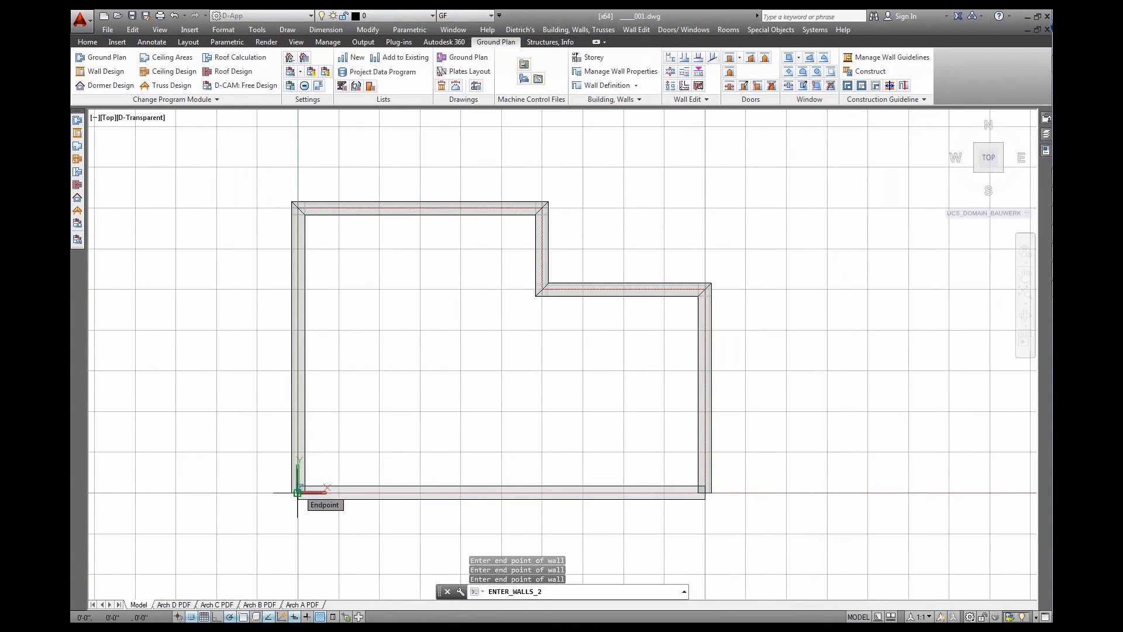
{"action": "key", "text": "Return"}
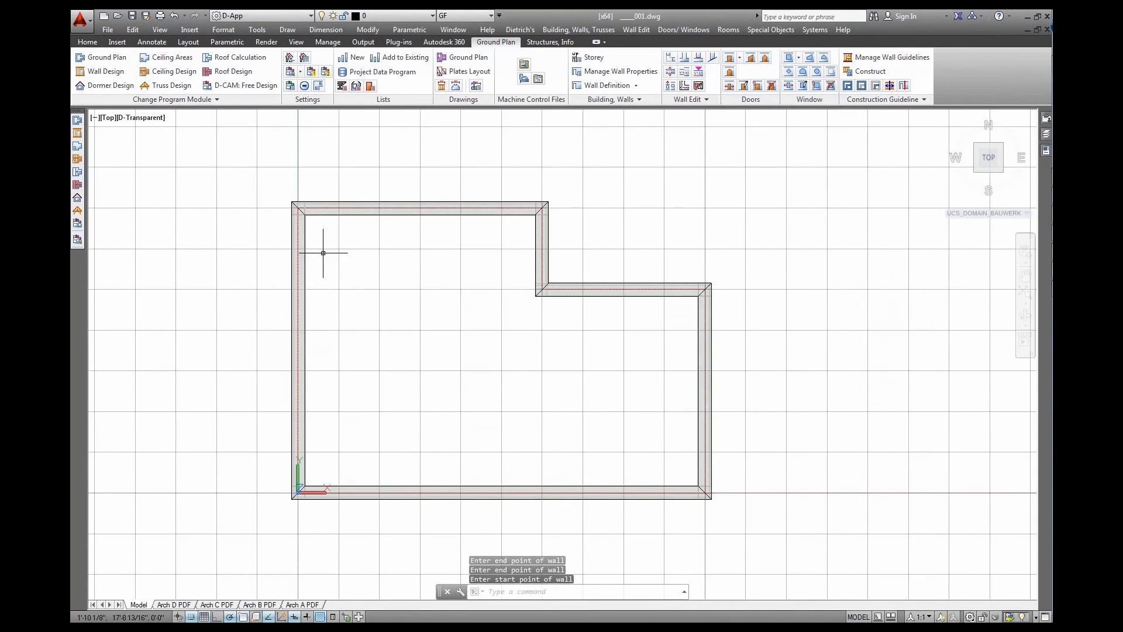
Hide the grid with F7 and orbit into a tilted 3D view of the six walls
{"action": "middle_click_drag", "start_coordinate": [315, 230], "coordinate": [469, 260]}
{"action": "scroll", "coordinate": [451, 241], "scroll_direction": "up", "scroll_amount": 10}
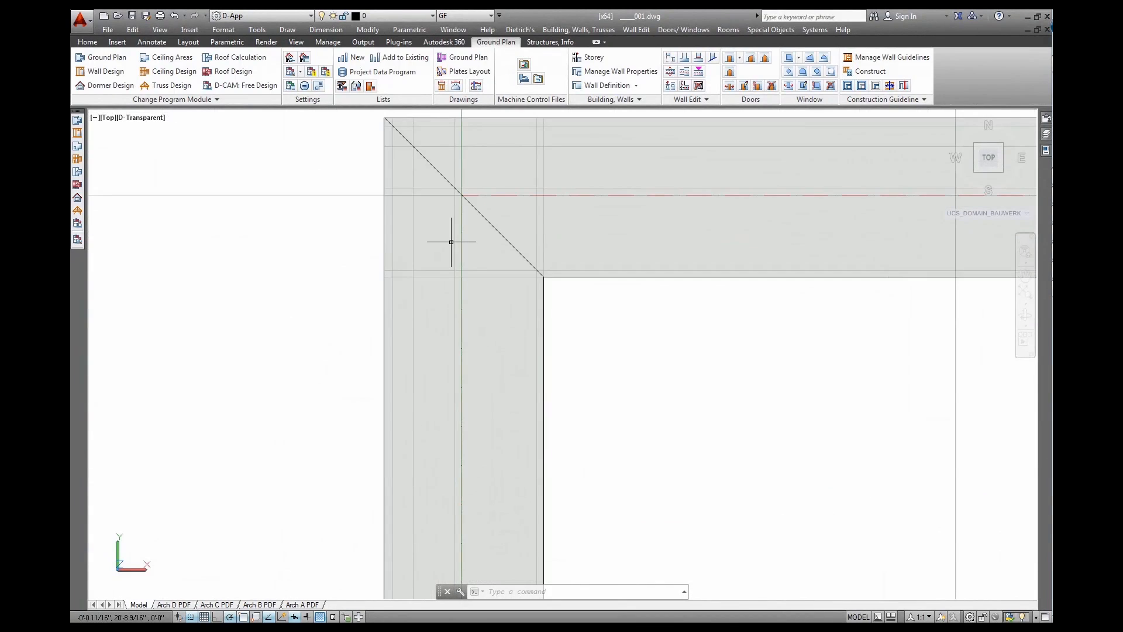
{"action": "middle_click_drag", "start_coordinate": [547, 235], "coordinate": [530, 269]}
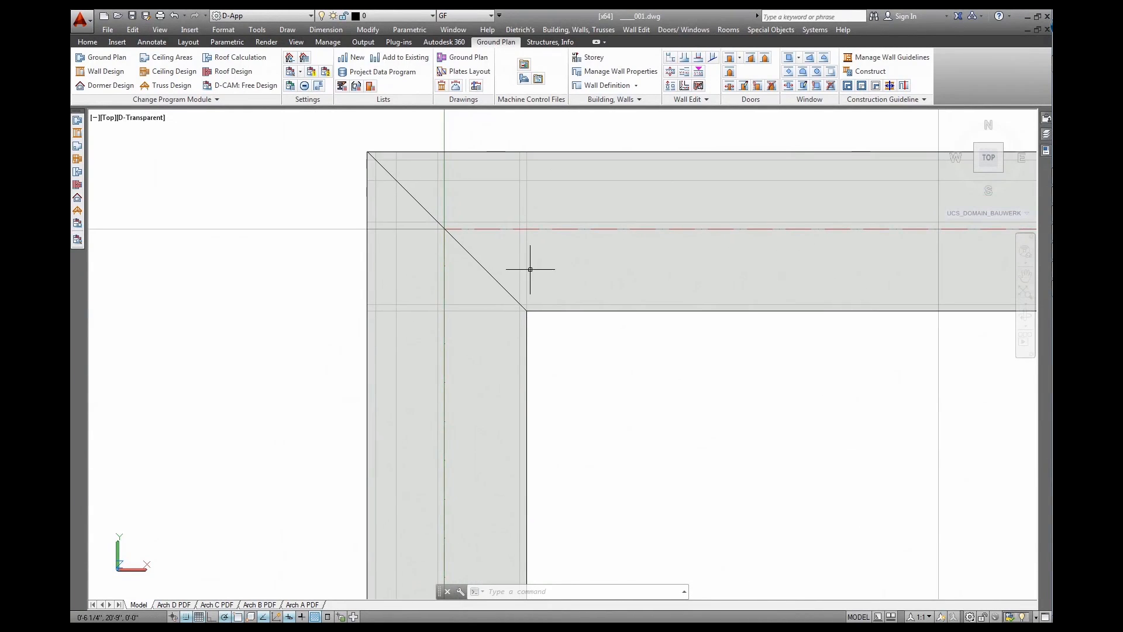
{"action": "key", "text": "F7"}
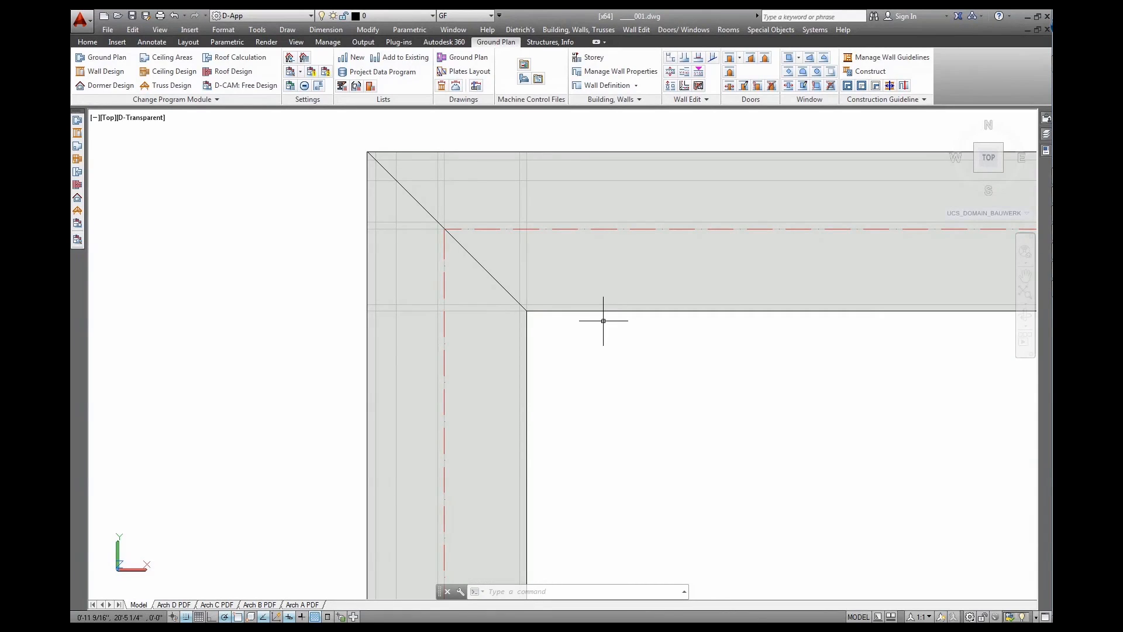
{"action": "scroll", "coordinate": [602, 321], "scroll_direction": "down", "scroll_amount": 5}
{"action": "middle_click_drag", "start_coordinate": [692, 423], "coordinate": [534, 306]}
{"action": "middle_click_drag", "start_coordinate": [546, 419], "coordinate": [604, 327], "text": "shift"}
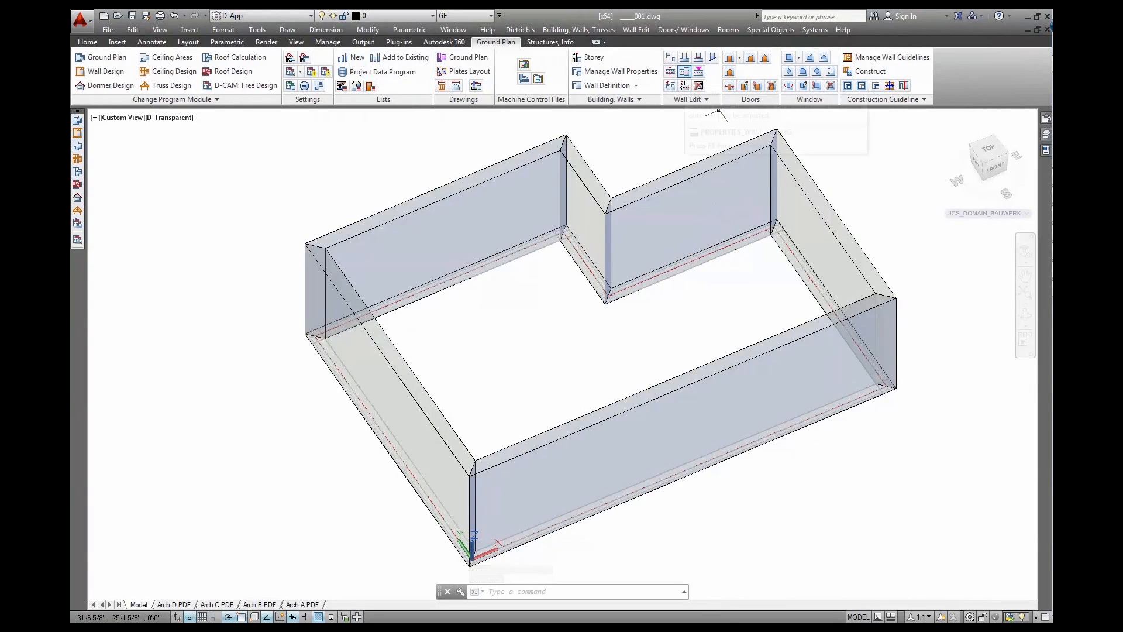
Inspect the front-left wall's layer build-up without changes, then display walls in D-Textures style
{"action": "left_click", "coordinate": [683, 72]}
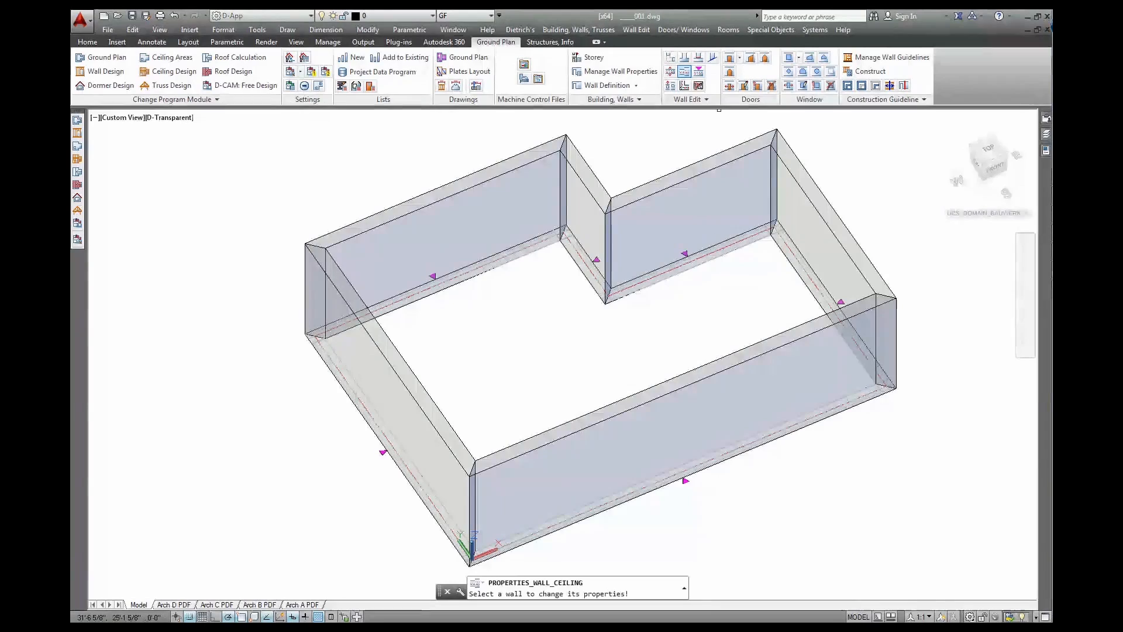
{"action": "left_click", "coordinate": [478, 172]}
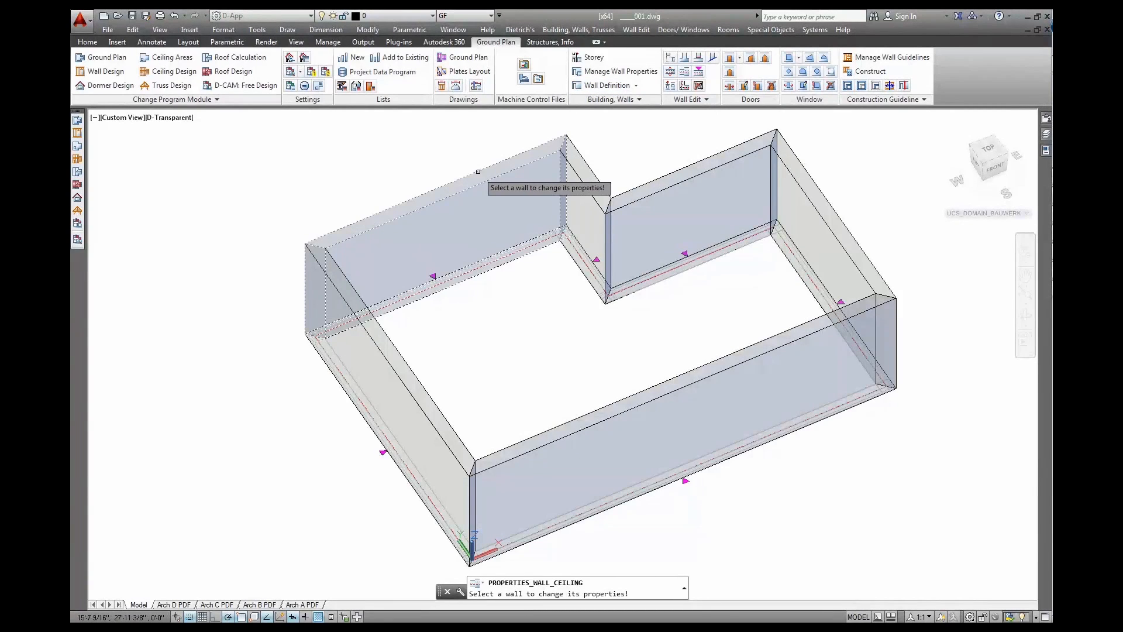
{"action": "right_click", "coordinate": [495, 212]}
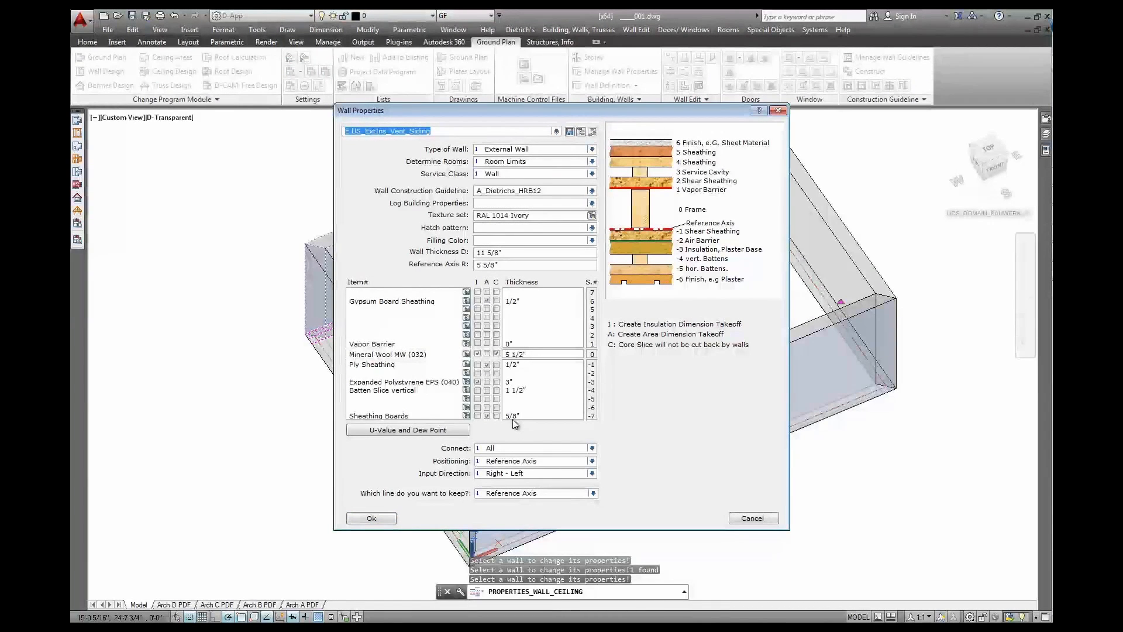
{"action": "left_click", "coordinate": [372, 518]}
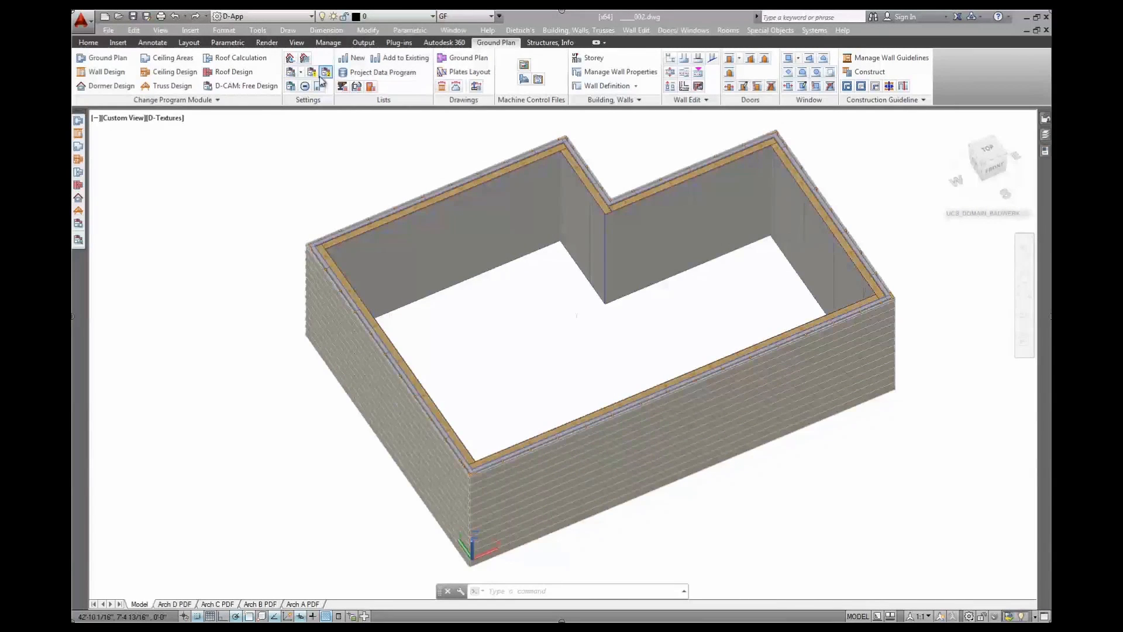
{"action": "left_click", "coordinate": [321, 74]}
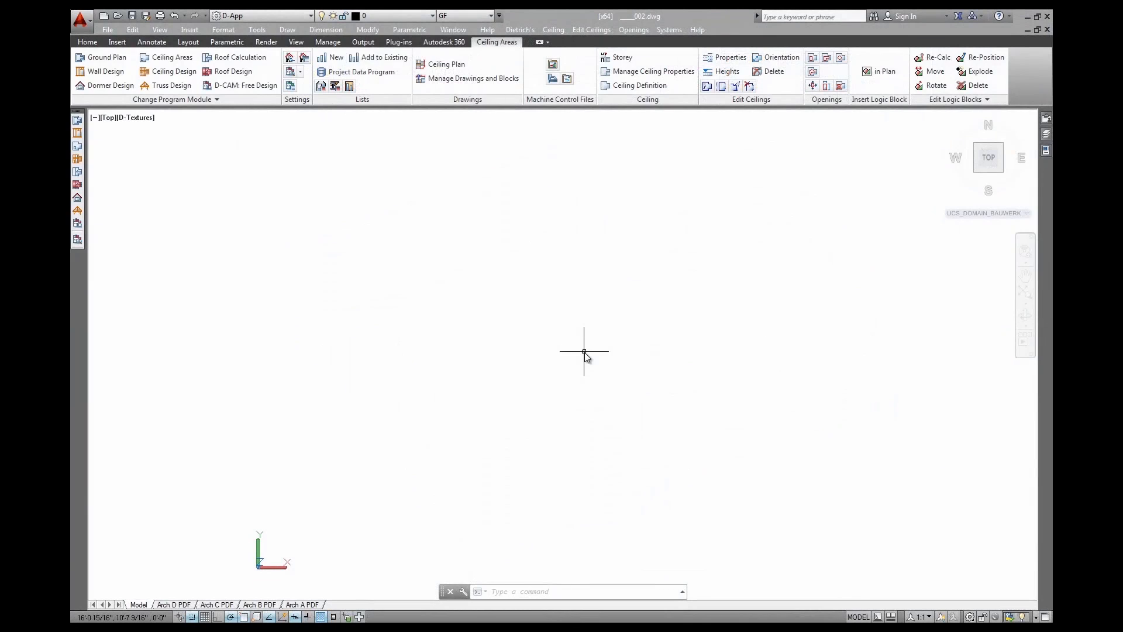
Review the IF Framed Ceiling - IF Floor build-up in the ceiling properties without changing it
{"action": "left_click", "coordinate": [648, 73]}
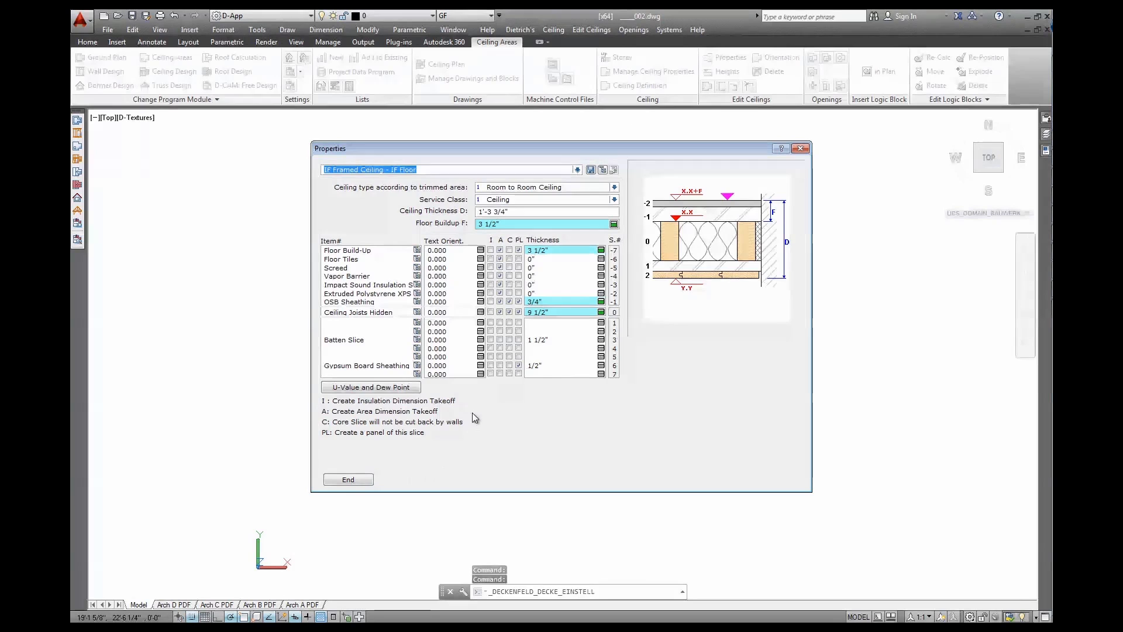
{"action": "left_click", "coordinate": [576, 170]}
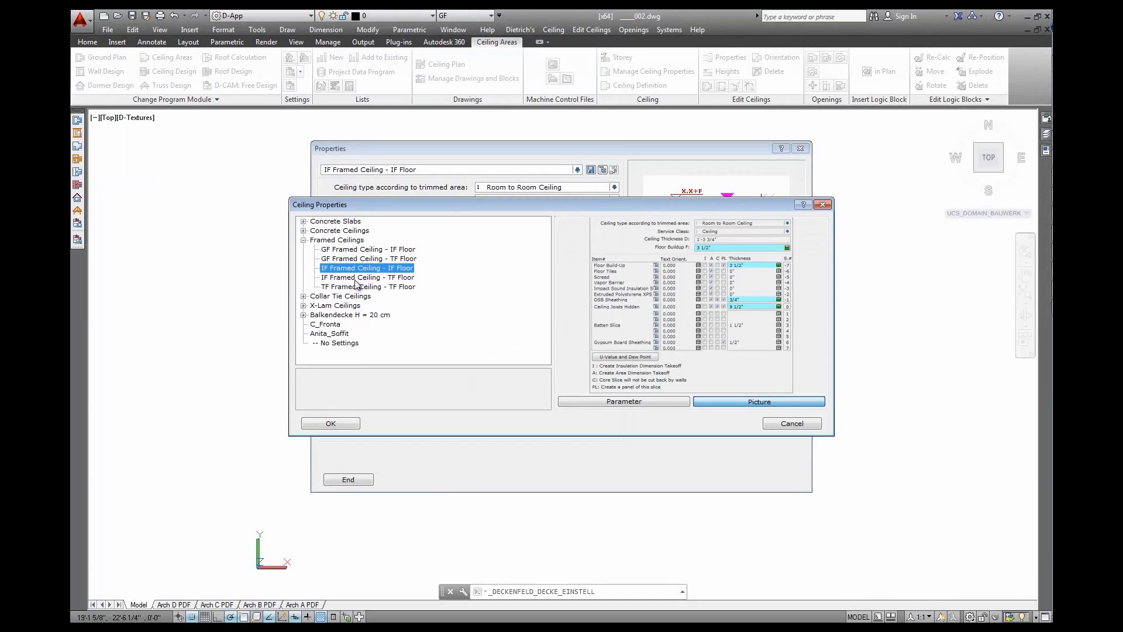
{"action": "left_click", "coordinate": [791, 423]}
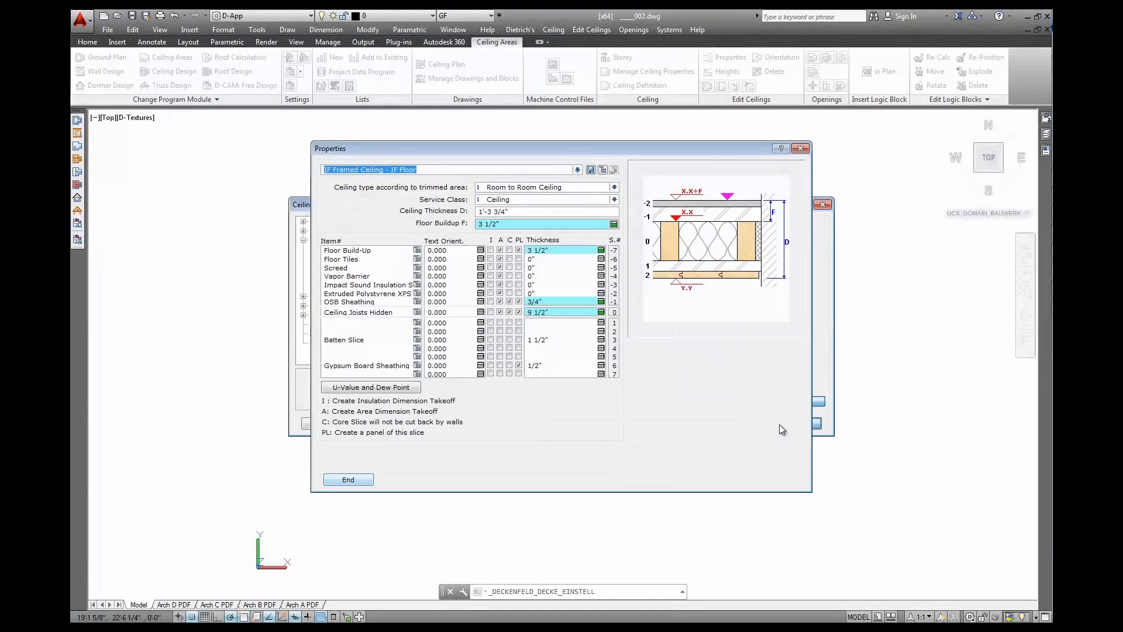
{"action": "left_click", "coordinate": [356, 483]}
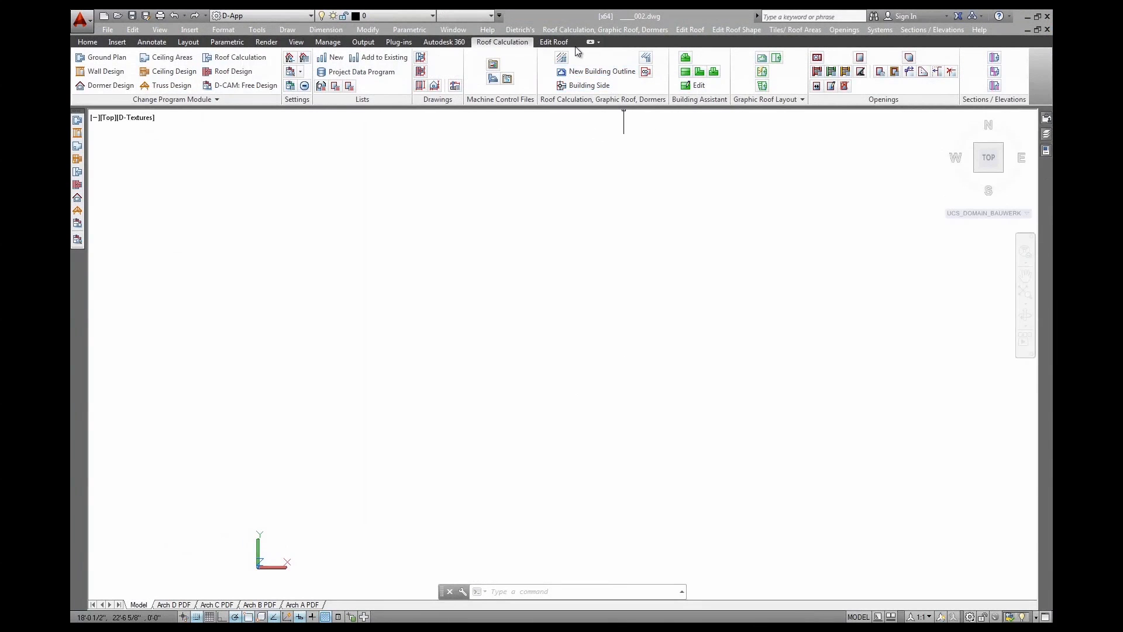
Review the R US - perp. Eave roof build-up in Roof Surface Properties without changes
{"action": "left_click", "coordinate": [560, 58]}
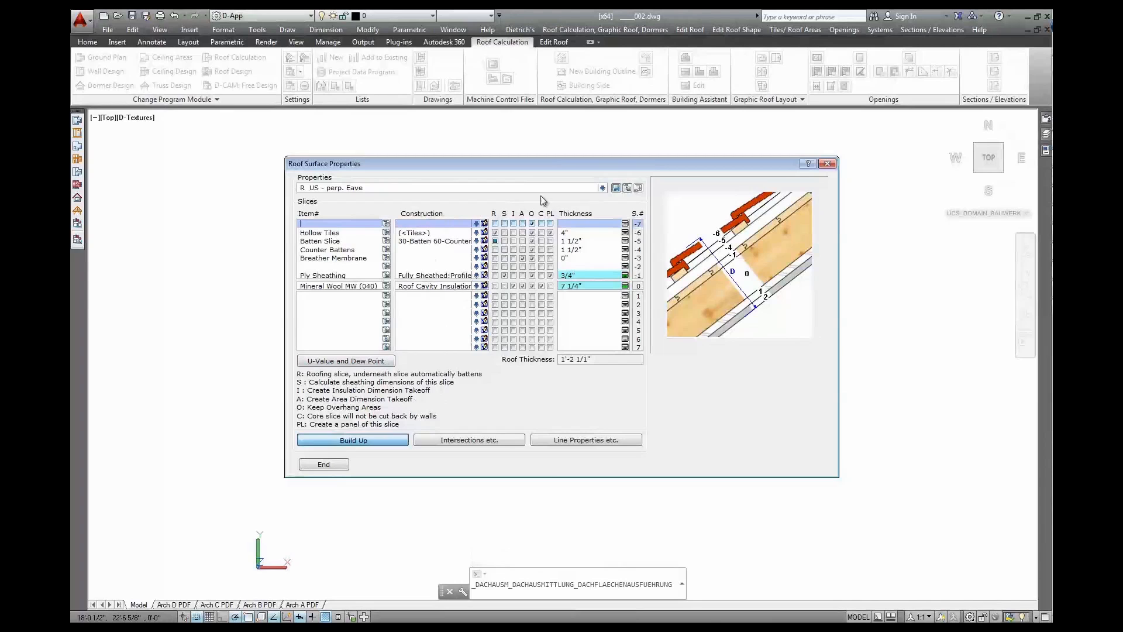
{"action": "left_click", "coordinate": [603, 188]}
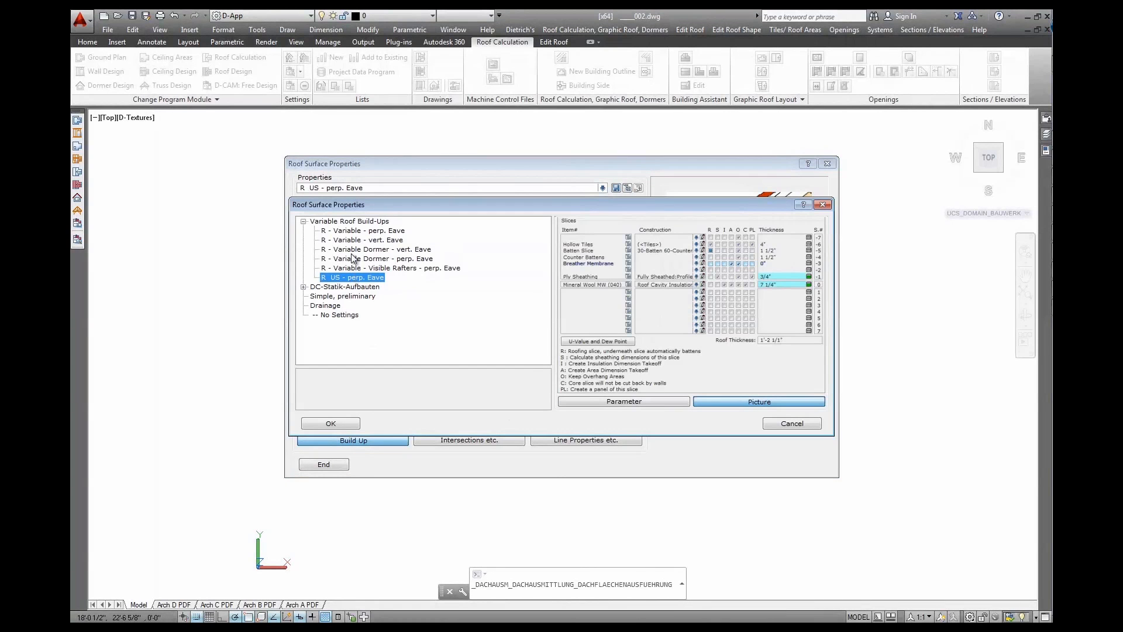
{"action": "left_click", "coordinate": [780, 428]}
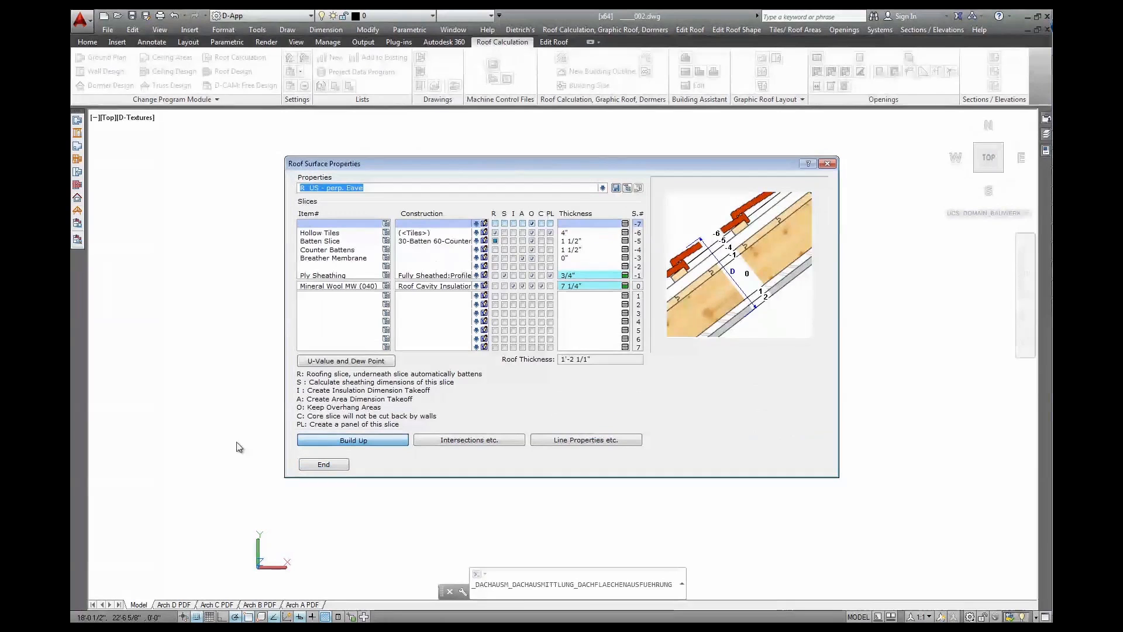
{"action": "left_click", "coordinate": [325, 465]}
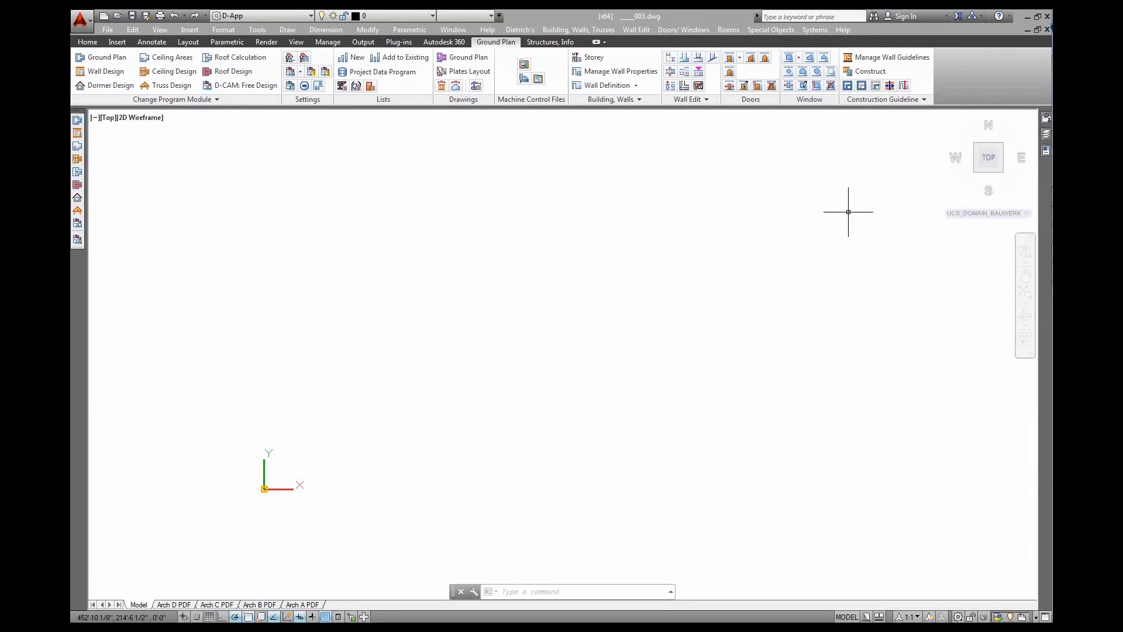
Reload the first-floor plan external reference into the drawing
{"action": "left_click", "coordinate": [1046, 120]}
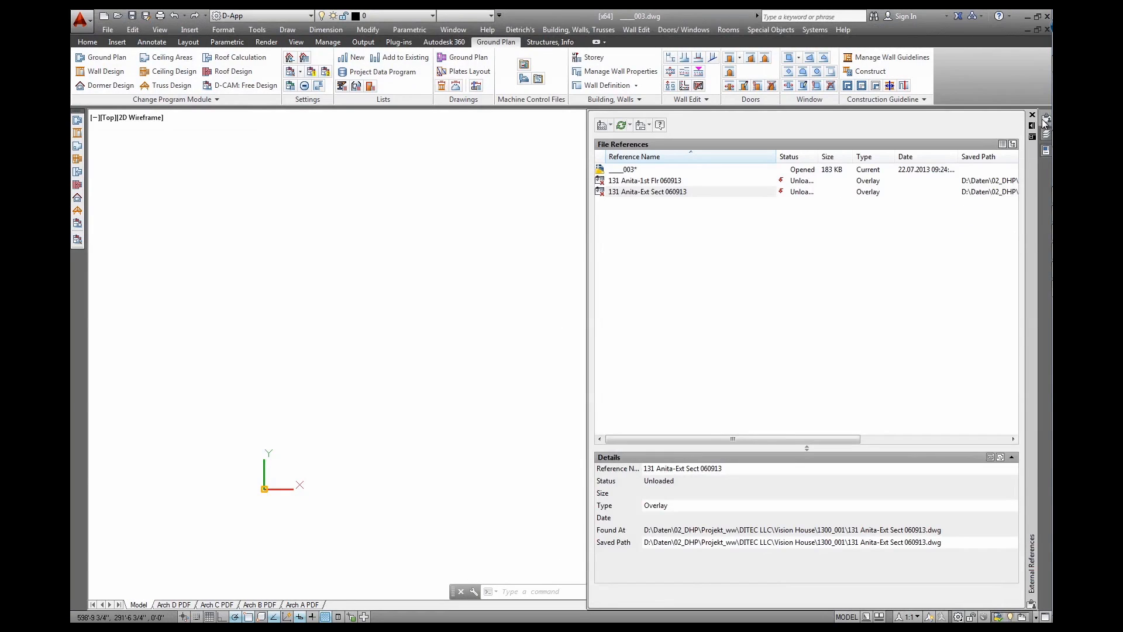
{"action": "left_click", "coordinate": [671, 182]}
{"action": "right_click", "coordinate": [671, 183]}
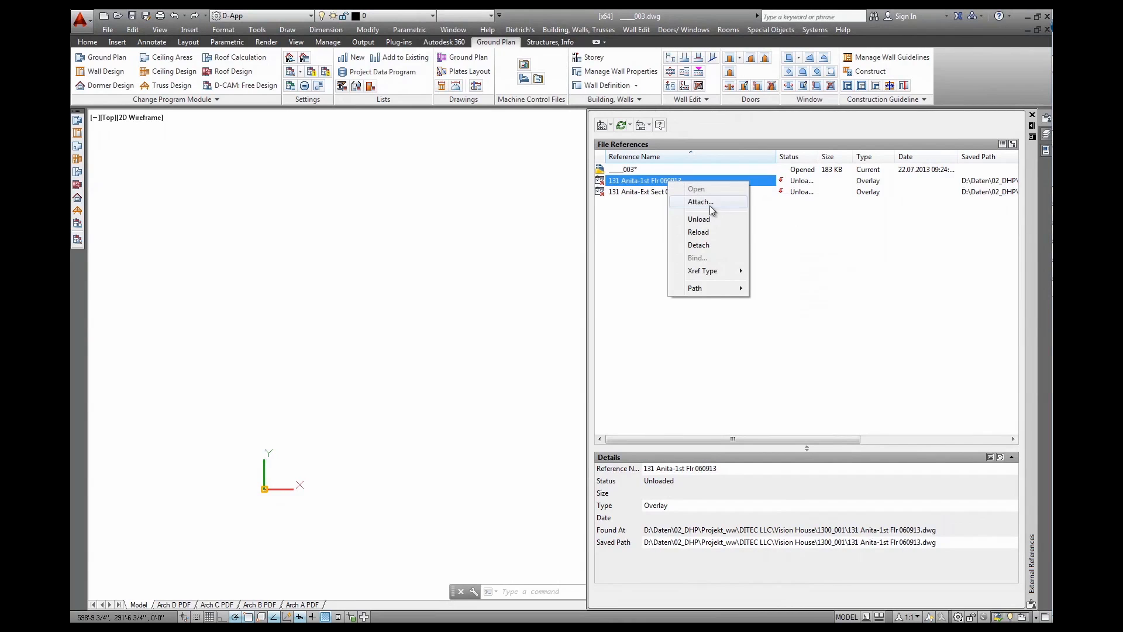
{"action": "left_click", "coordinate": [707, 234]}
Reload the exterior sections external reference into the drawing
{"action": "mouse_move", "coordinate": [683, 195]}
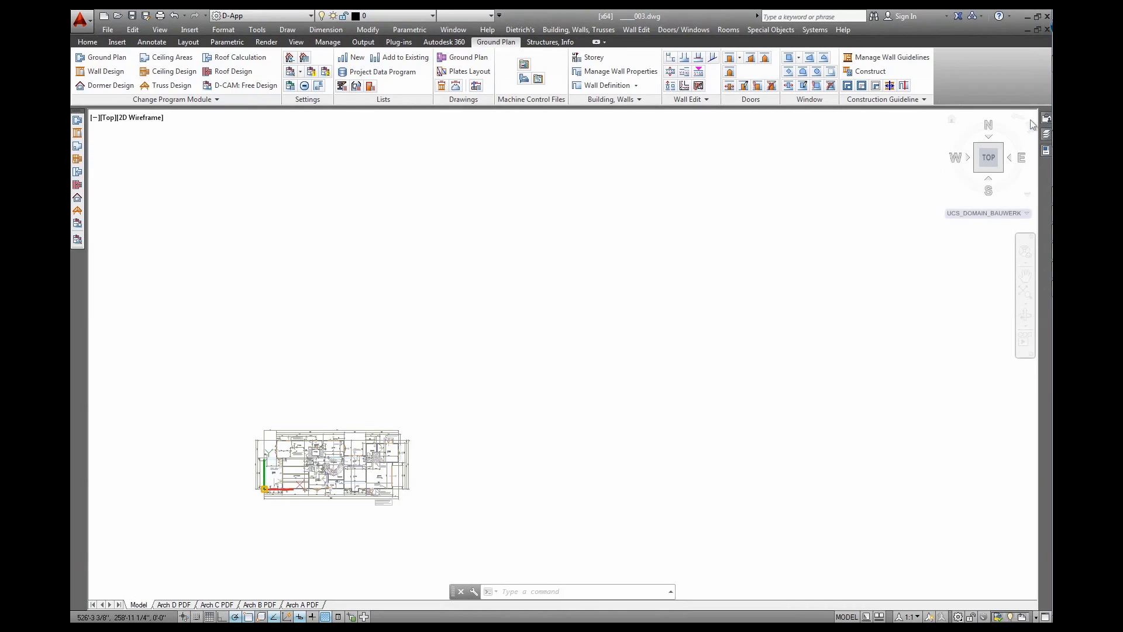
{"action": "mouse_move", "coordinate": [1046, 120]}
{"action": "left_click", "coordinate": [677, 193]}
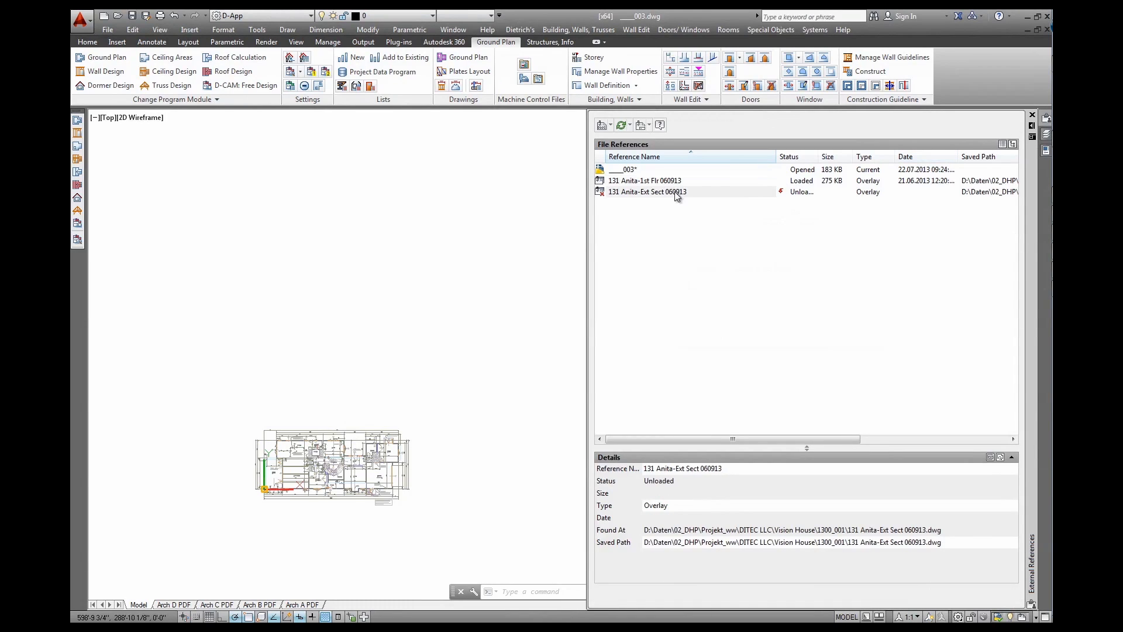
{"action": "right_click", "coordinate": [677, 193]}
{"action": "left_click", "coordinate": [704, 243]}
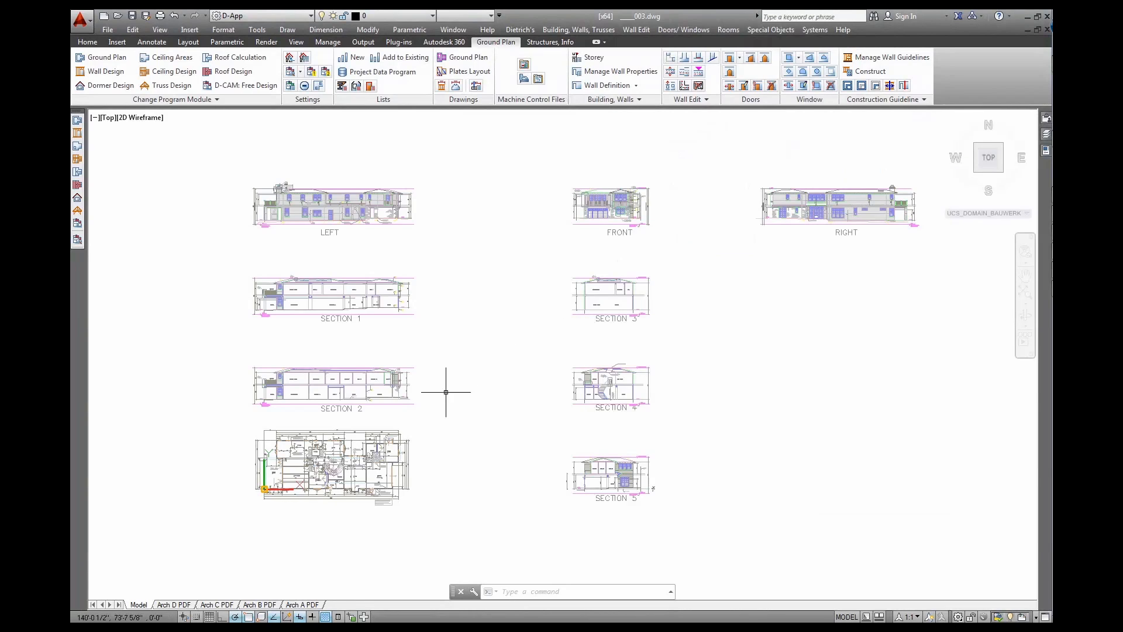
Pan and zoom to Section 2's left end, showing Deck 2, the Loggia and FF 392.33
{"action": "middle_click_drag", "start_coordinate": [339, 463], "coordinate": [519, 411]}
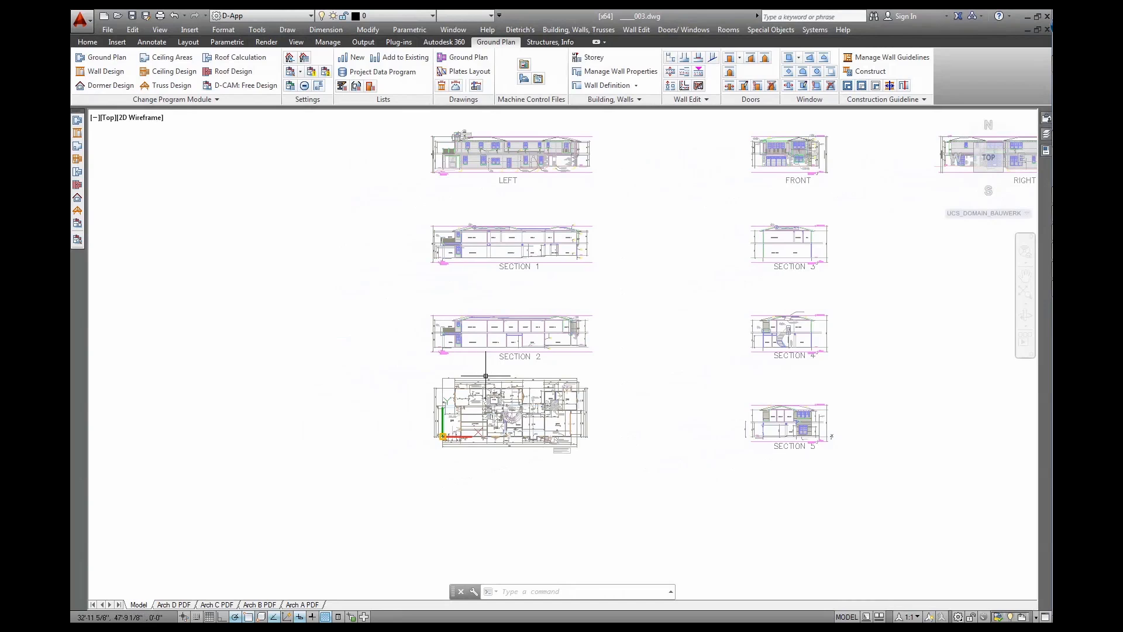
{"action": "scroll", "coordinate": [436, 347], "scroll_direction": "up", "scroll_amount": 2}
{"action": "scroll", "coordinate": [436, 347], "scroll_direction": "up", "scroll_amount": 2}
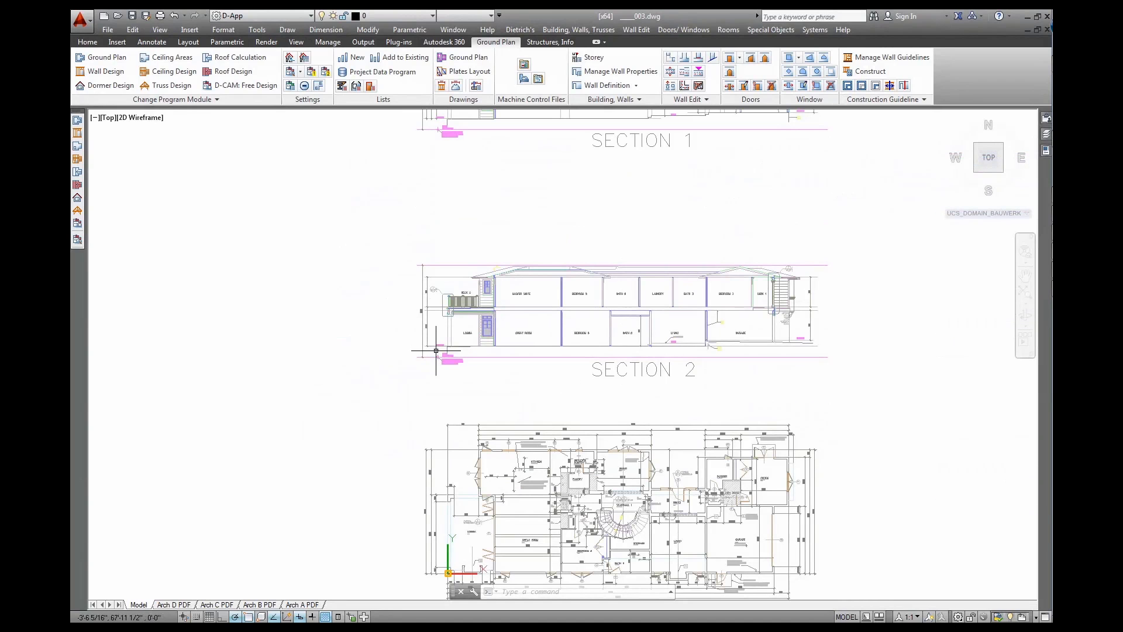
{"action": "scroll", "coordinate": [434, 326], "scroll_direction": "up", "scroll_amount": 5}
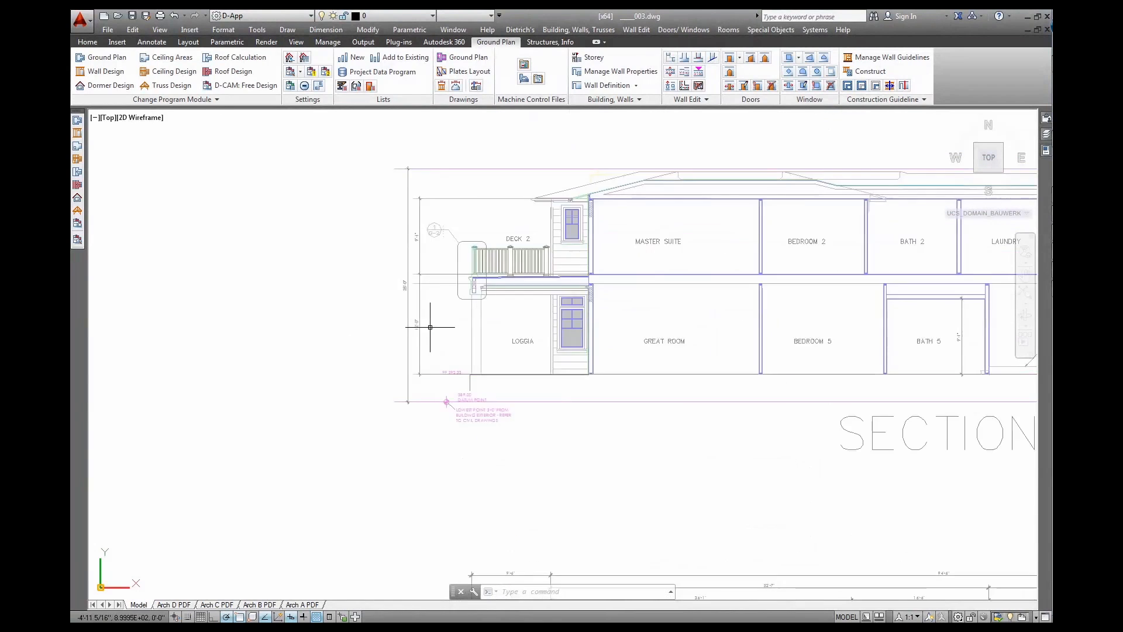
{"action": "middle_click_drag", "start_coordinate": [448, 334], "coordinate": [331, 382]}
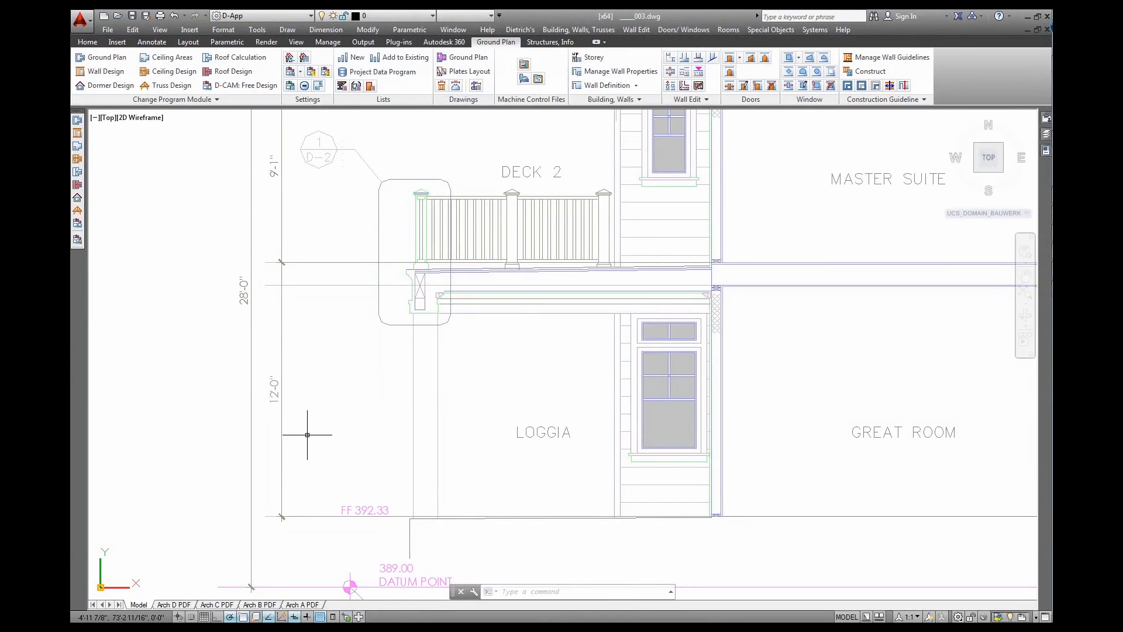
{"action": "middle_click_drag", "start_coordinate": [333, 370], "coordinate": [331, 441]}
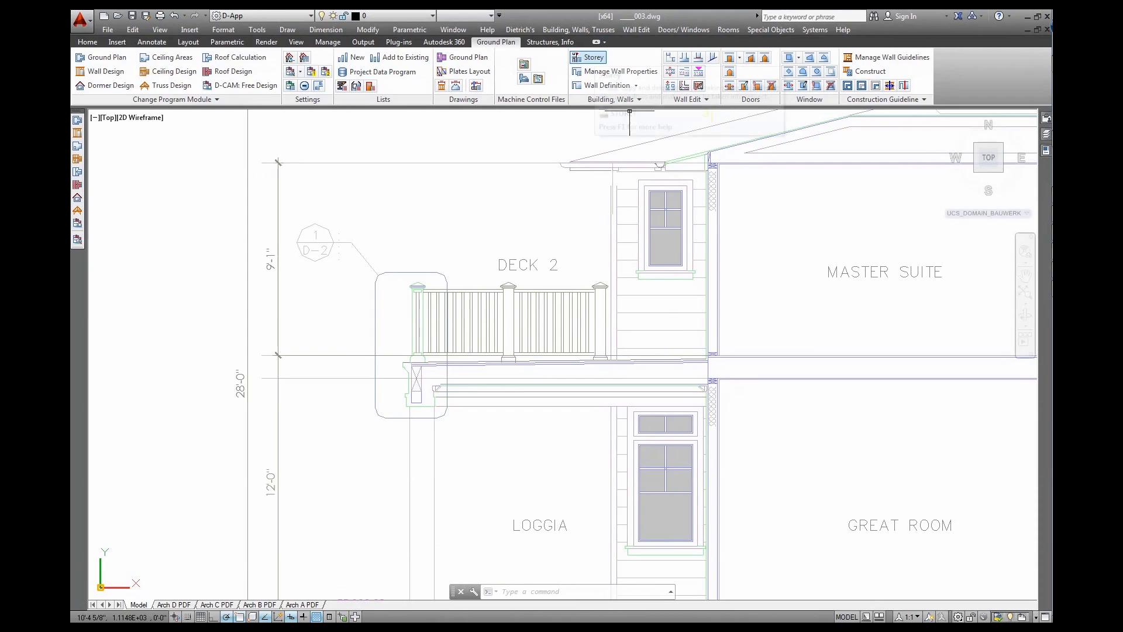
Create the GF storey from 0" with a 12' height
{"action": "left_click", "coordinate": [595, 59]}
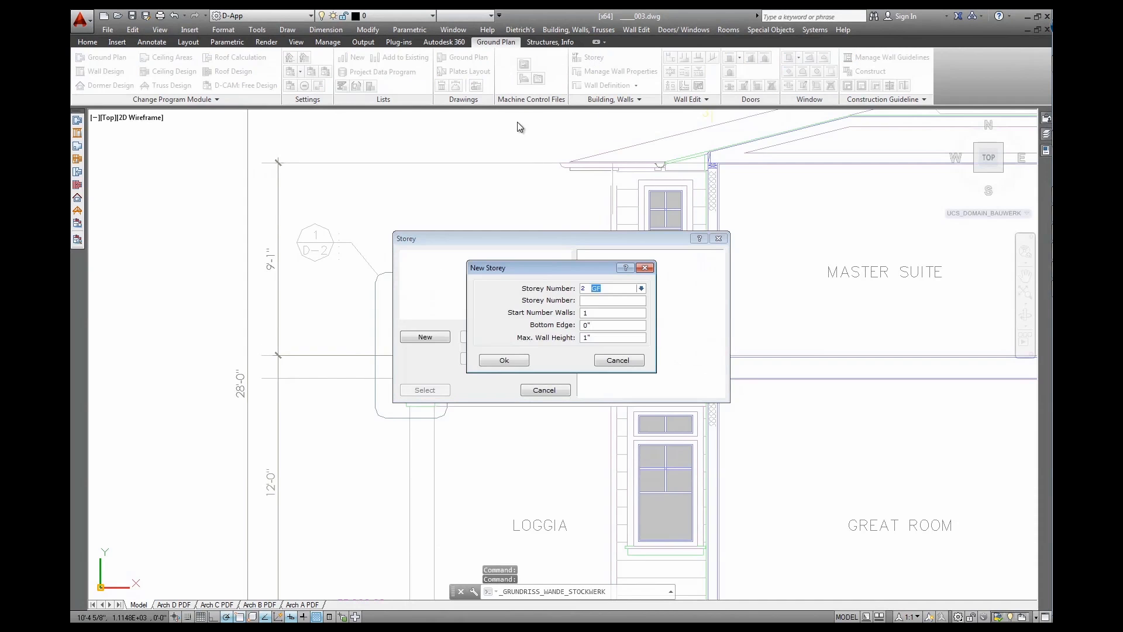
{"action": "left_click", "coordinate": [594, 300]}
{"action": "key", "text": "Tab"}
{"action": "key", "text": "Tab"}
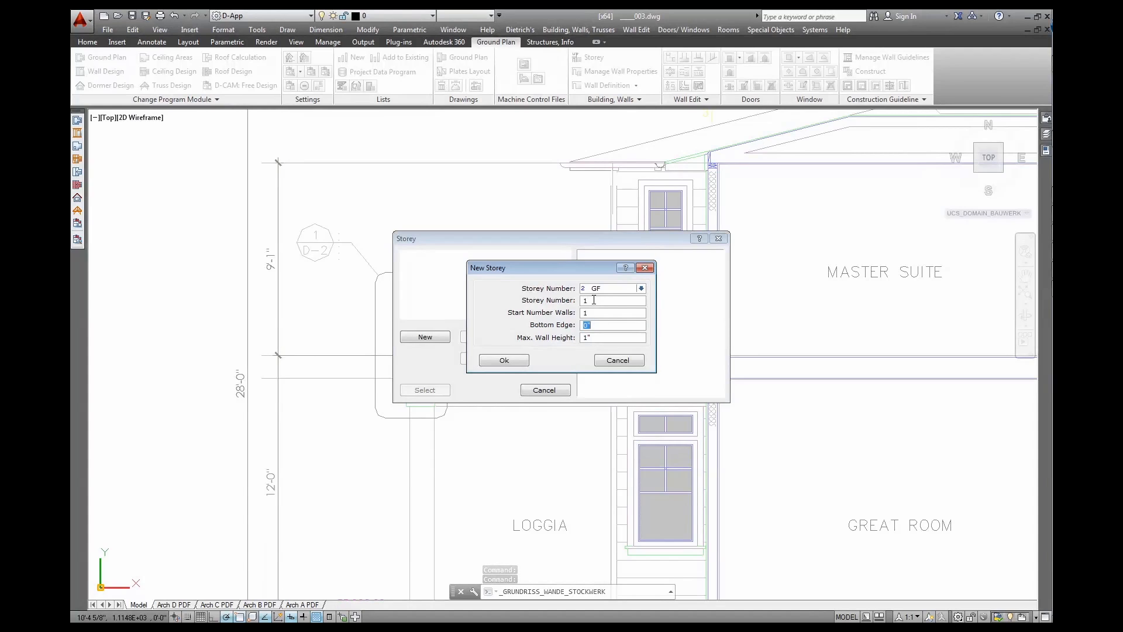
{"action": "key", "text": "Tab"}
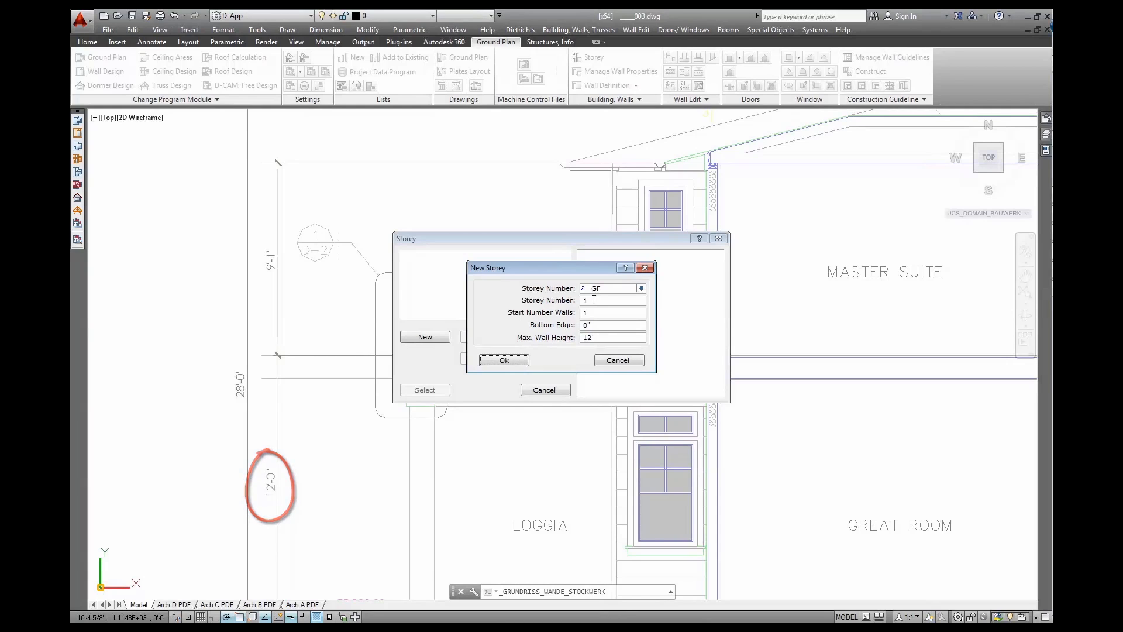
{"action": "left_click", "coordinate": [516, 361]}
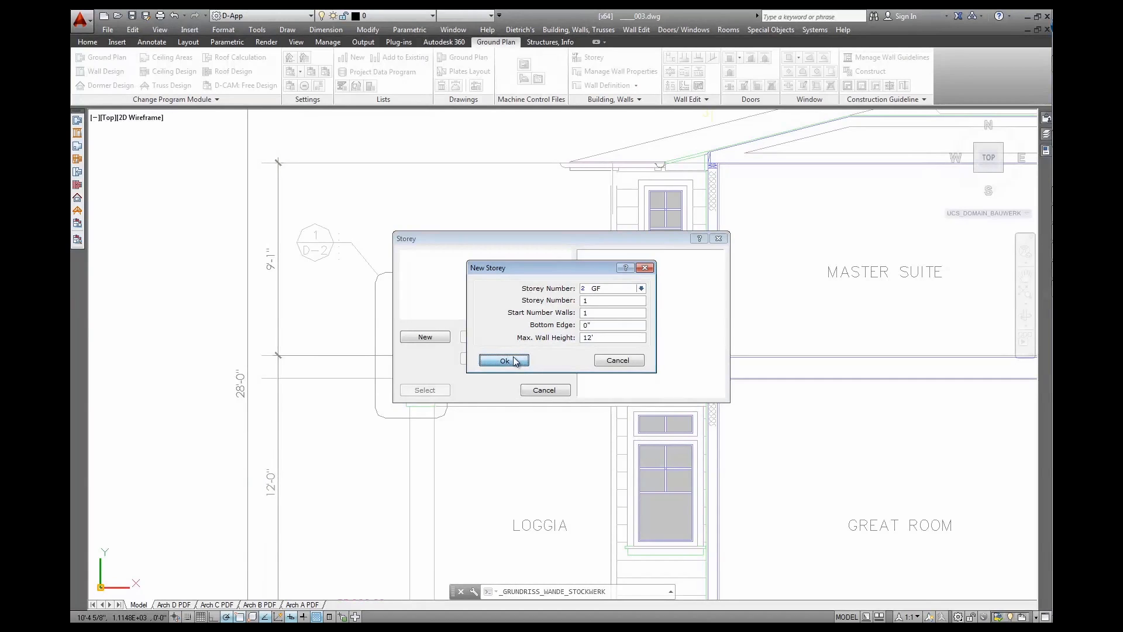
Add an IF storey with bottom edge 12' and 9'-1" max wall height, then select GF 1
{"action": "left_click", "coordinate": [441, 342]}
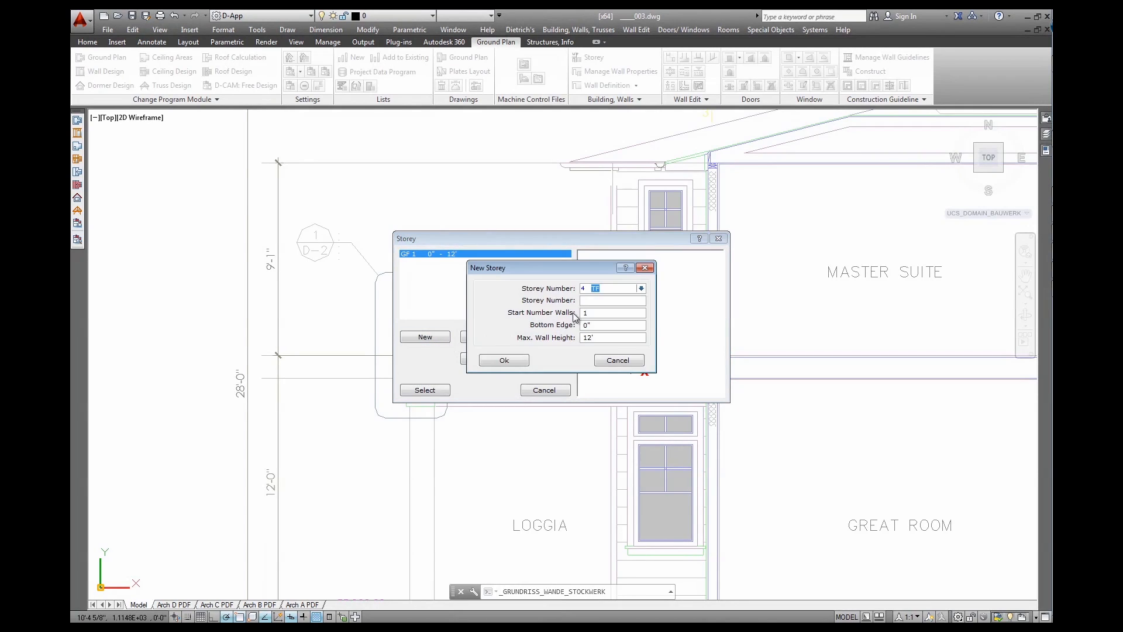
{"action": "left_click", "coordinate": [641, 289]}
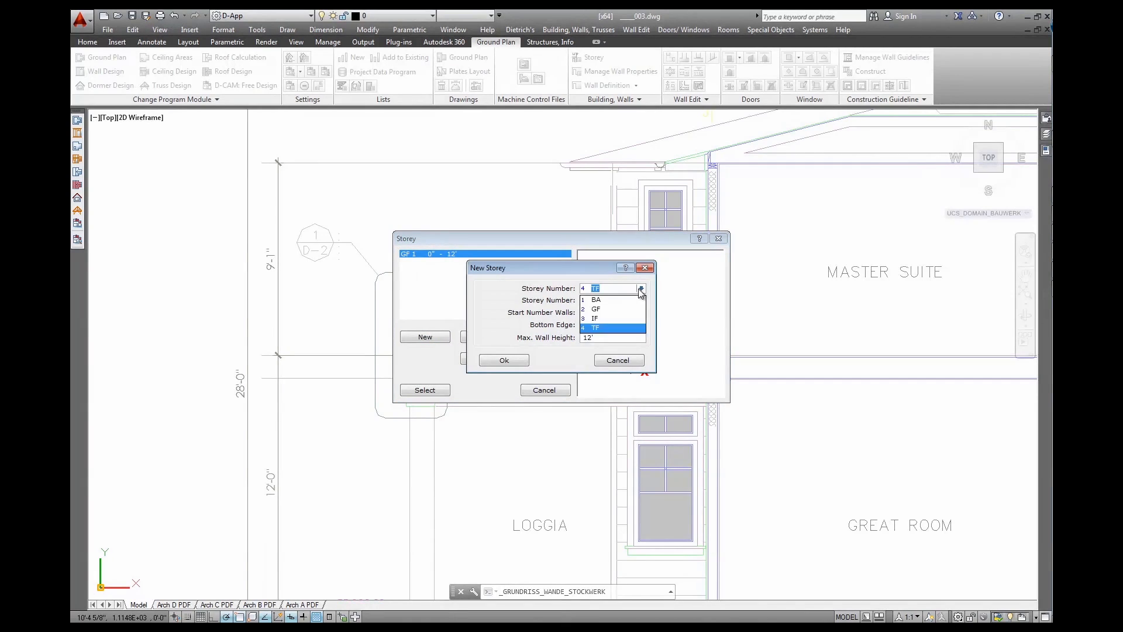
{"action": "left_click", "coordinate": [597, 319]}
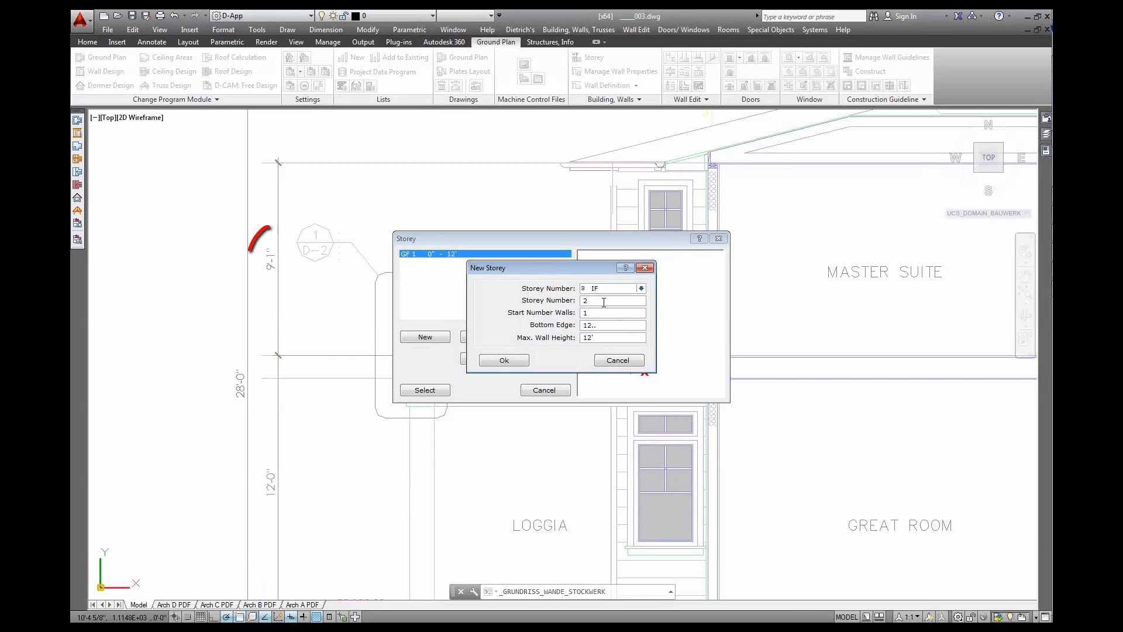
{"action": "key", "text": "Tab"}
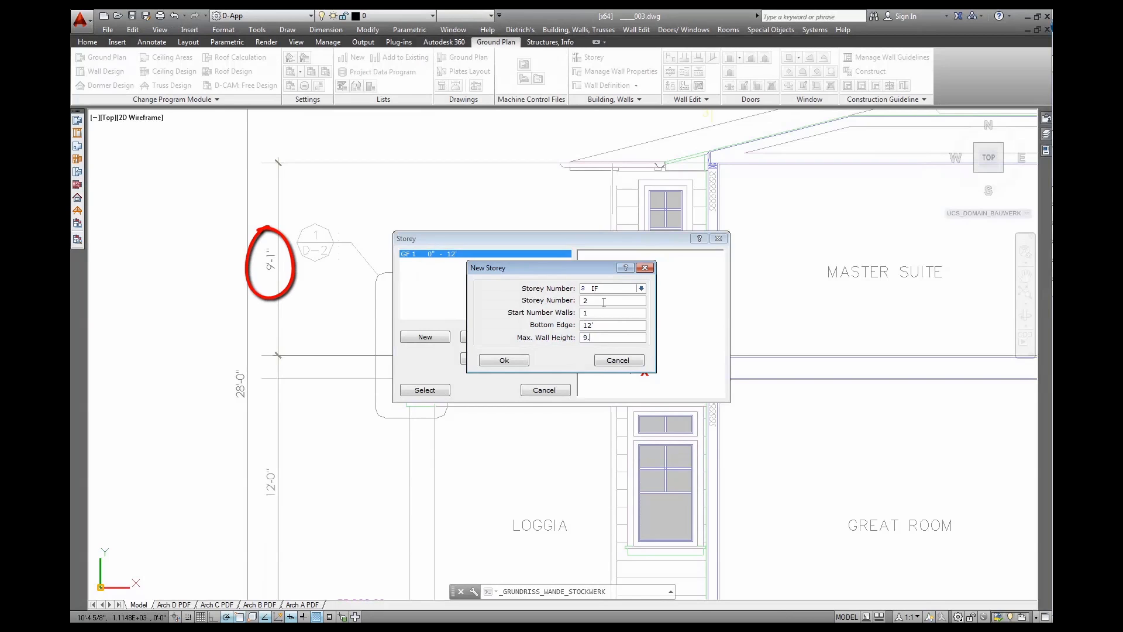
{"action": "key", "text": "Tab"}
{"action": "left_click", "coordinate": [503, 361]}
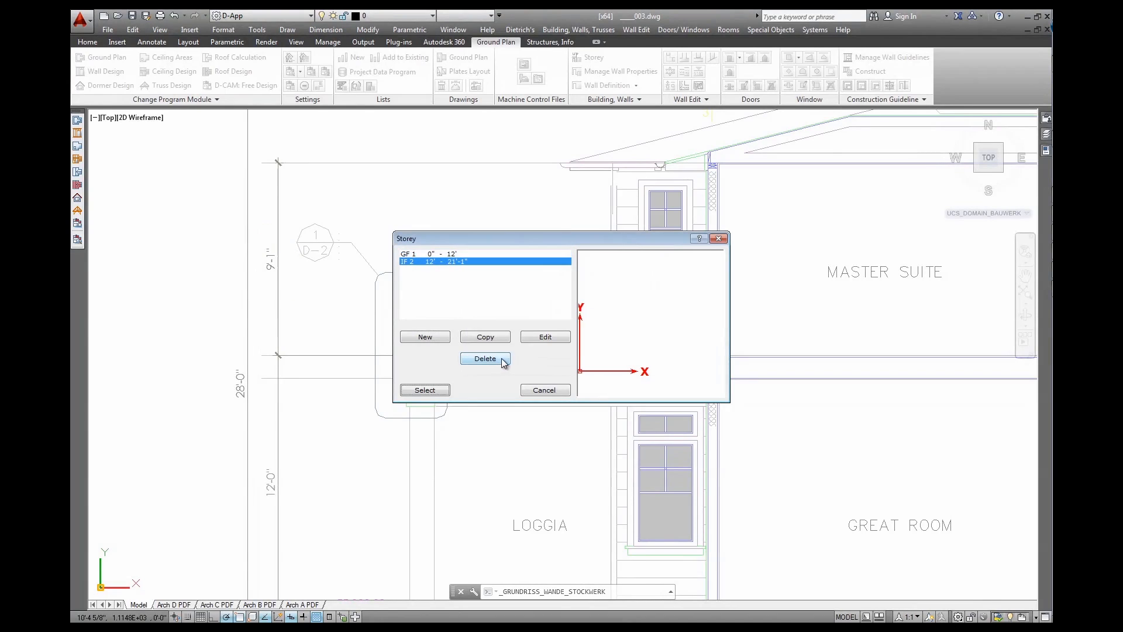
{"action": "left_click", "coordinate": [445, 254]}
{"action": "left_click", "coordinate": [438, 391]}
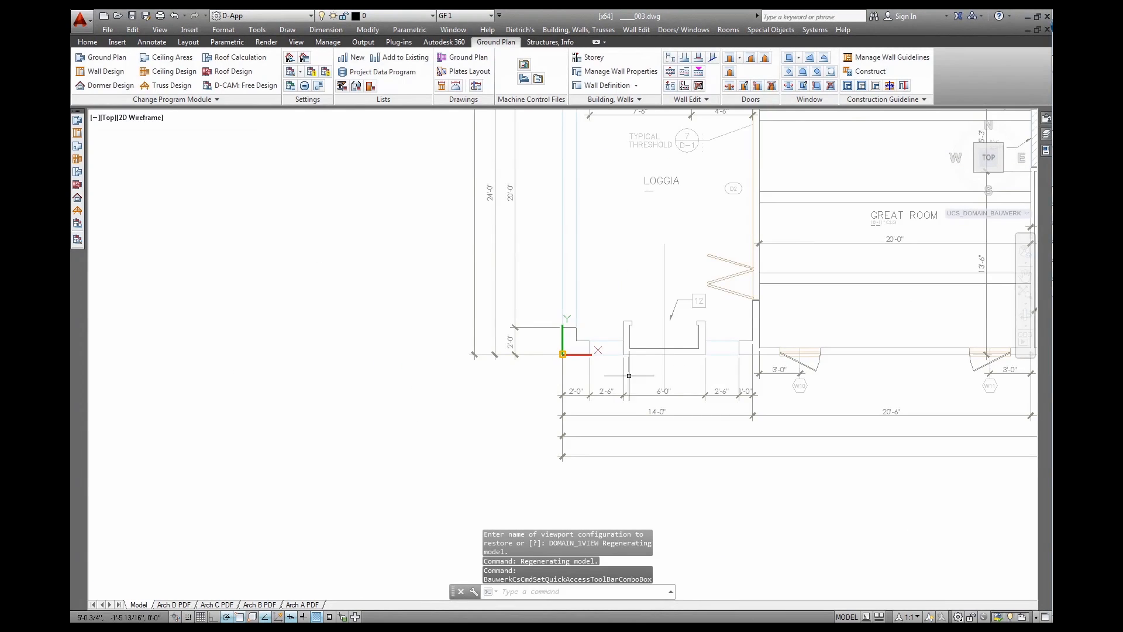
{"action": "scroll", "coordinate": [670, 293], "scroll_direction": "down", "scroll_amount": 5}
{"action": "mouse_move", "coordinate": [768, 266]}
{"action": "middle_mouse_down"}
{"action": "mouse_move", "coordinate": [698, 283]}
{"action": "mouse_move", "coordinate": [571, 358]}
{"action": "middle_mouse_up"}
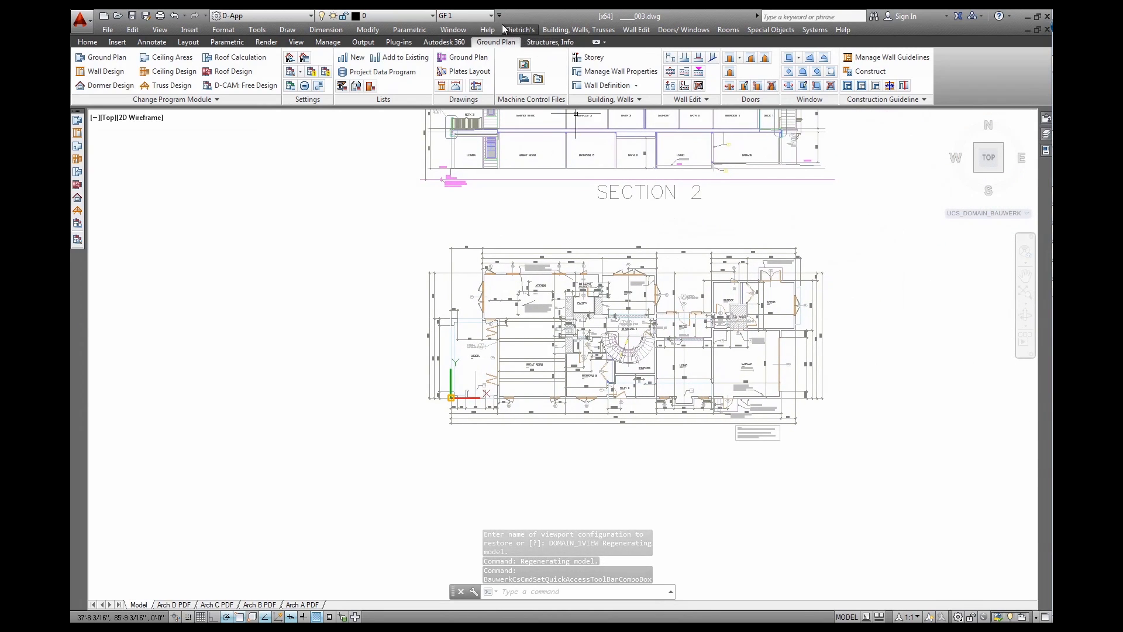
{"action": "left_click", "coordinate": [468, 16]}
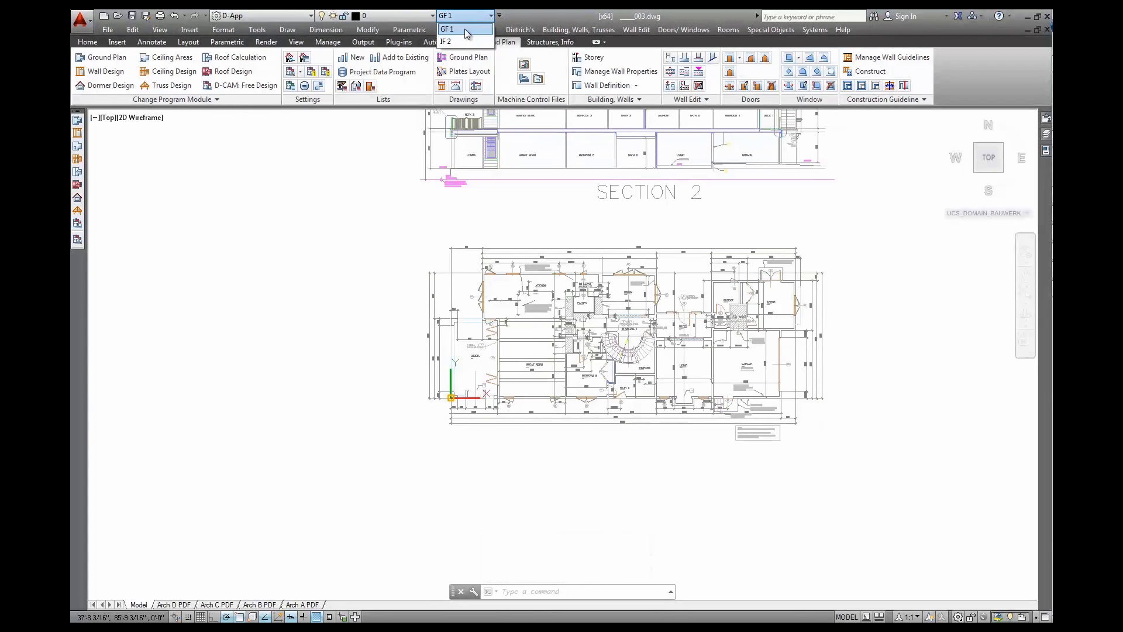
{"action": "left_click", "coordinate": [466, 29]}
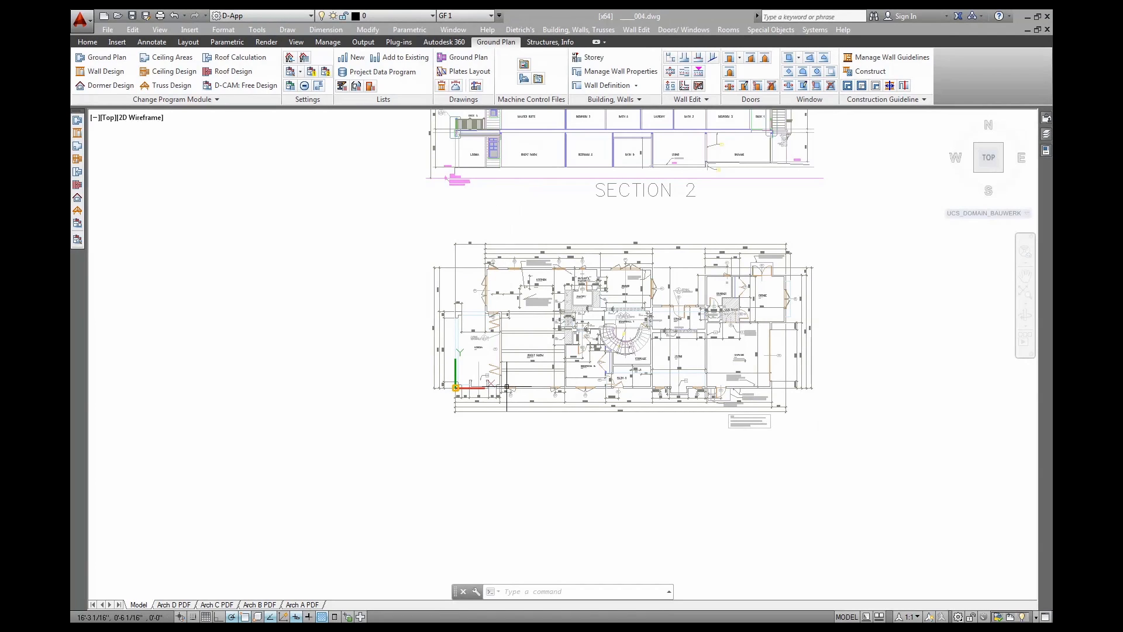
{"action": "middle_click_drag", "start_coordinate": [507, 386], "coordinate": [513, 376]}
{"action": "scroll", "coordinate": [513, 376], "scroll_direction": "up", "scroll_amount": 6}
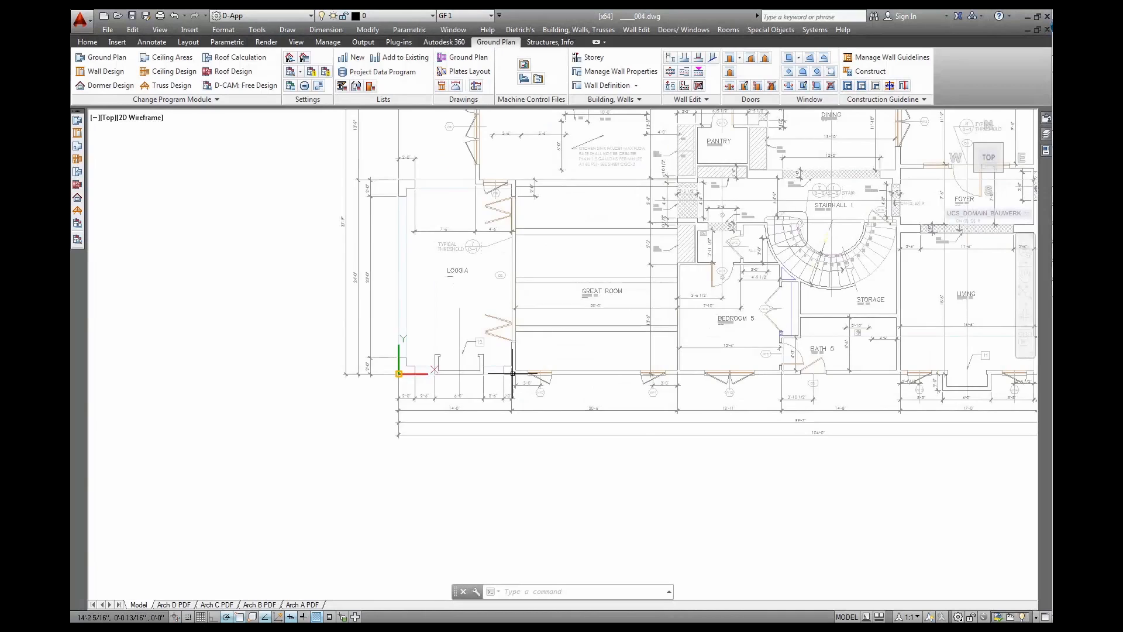
{"action": "middle_click_drag", "start_coordinate": [526, 351], "coordinate": [454, 381]}
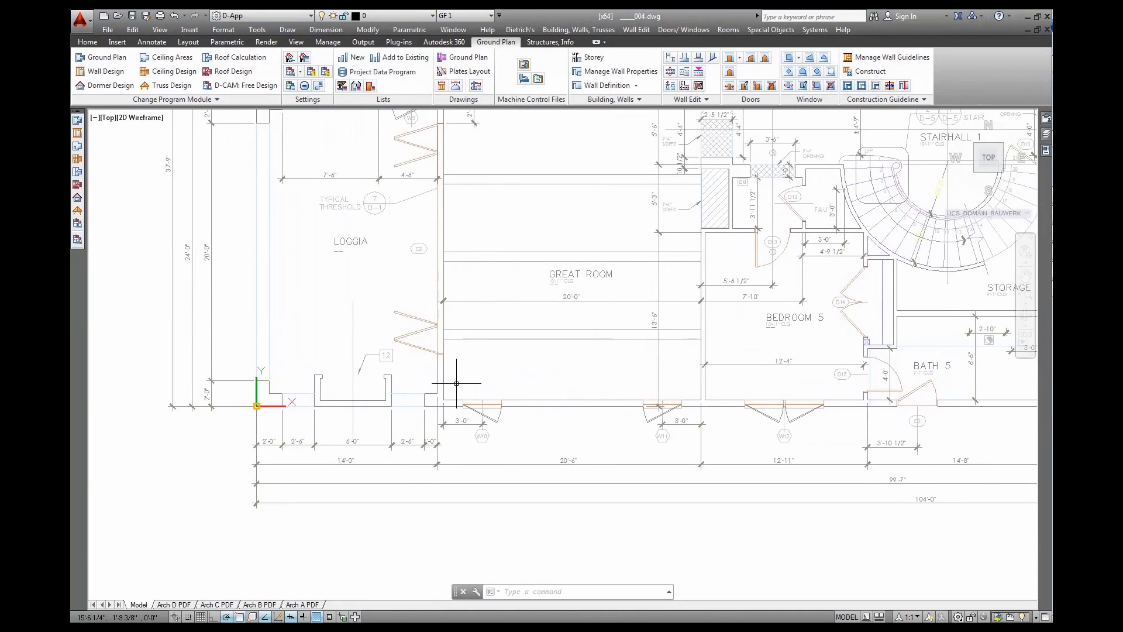
{"action": "scroll", "coordinate": [454, 381], "scroll_direction": "up", "scroll_amount": 3}
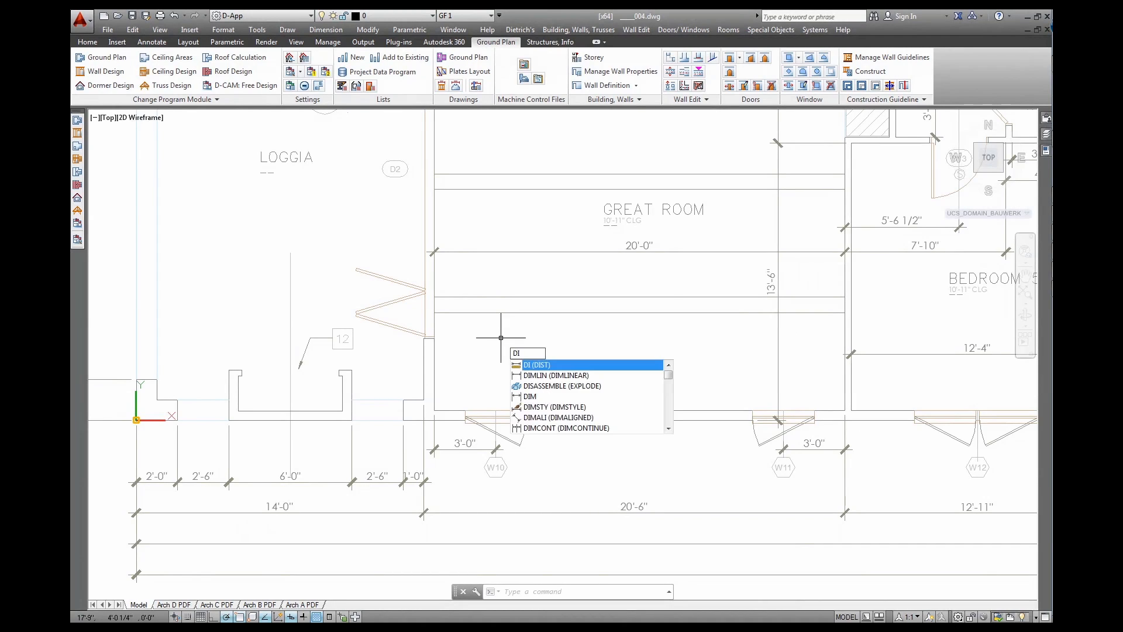
{"action": "key", "text": "Return"}
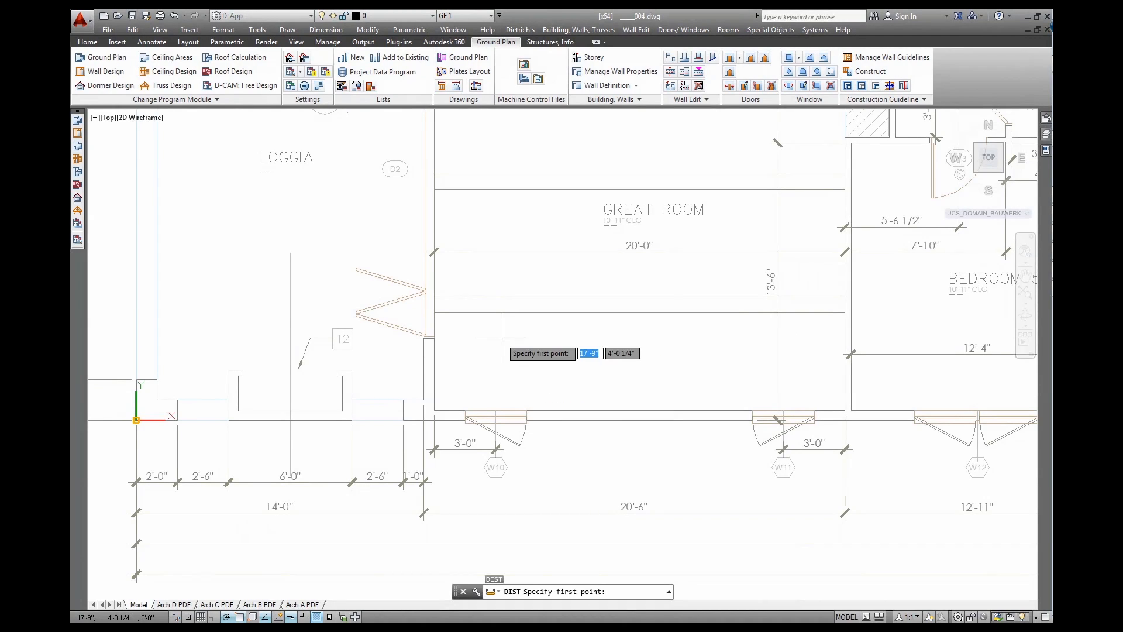
{"action": "left_click", "coordinate": [424, 339]}
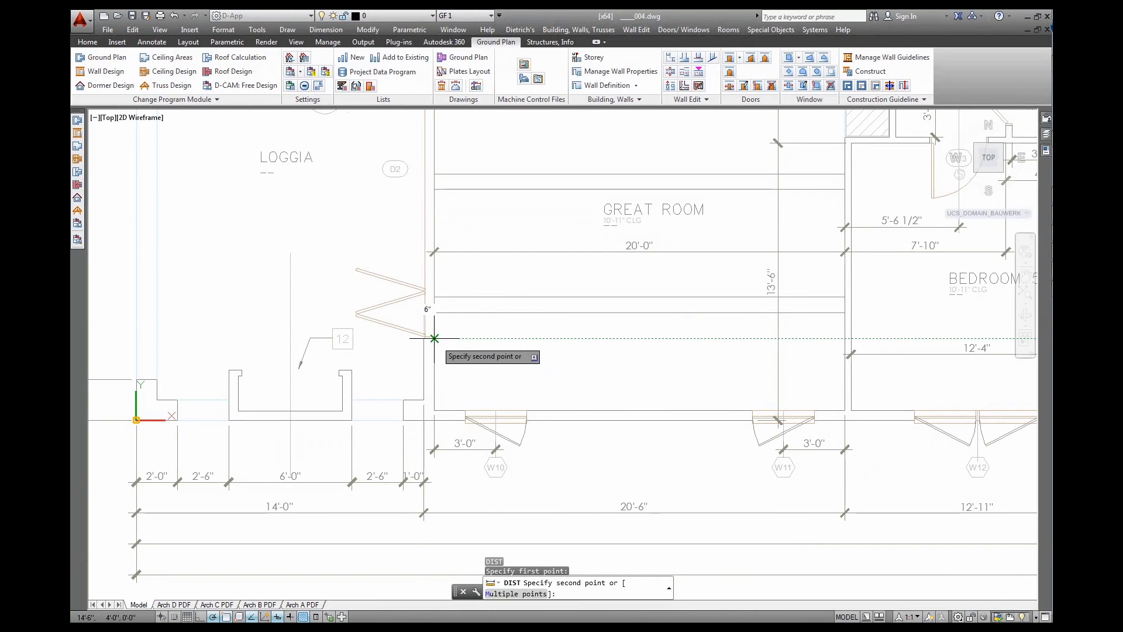
{"action": "key", "text": "Escape"}
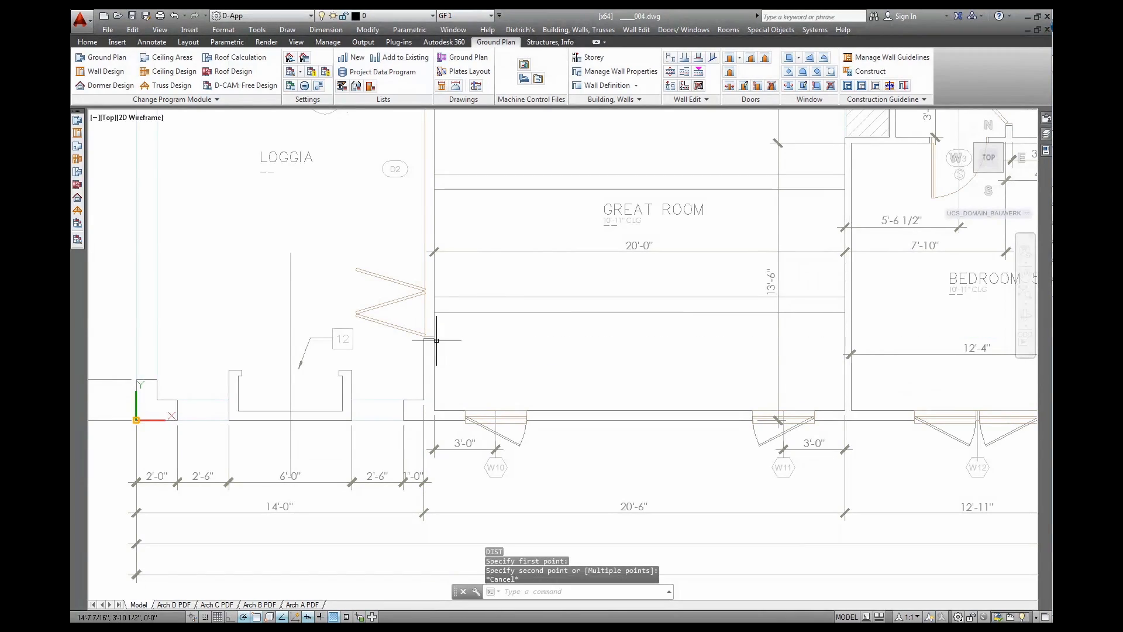
Choose E US_Vent_Siding as the wall type, review its build-up, and set Connect to All
{"action": "left_click", "coordinate": [635, 88]}
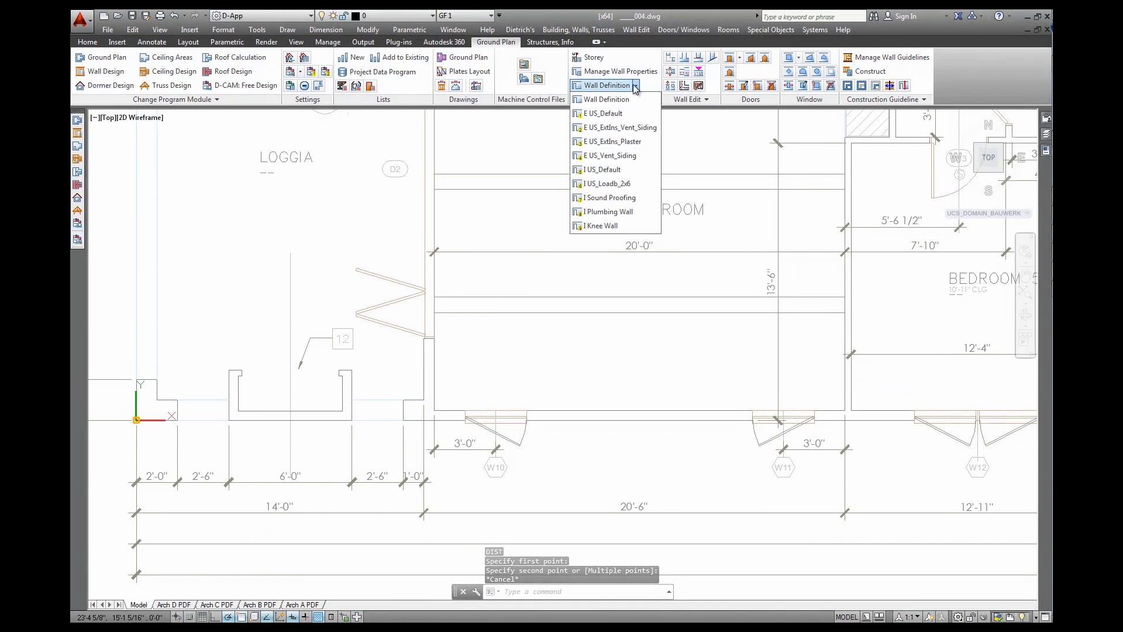
{"action": "left_click", "coordinate": [606, 156]}
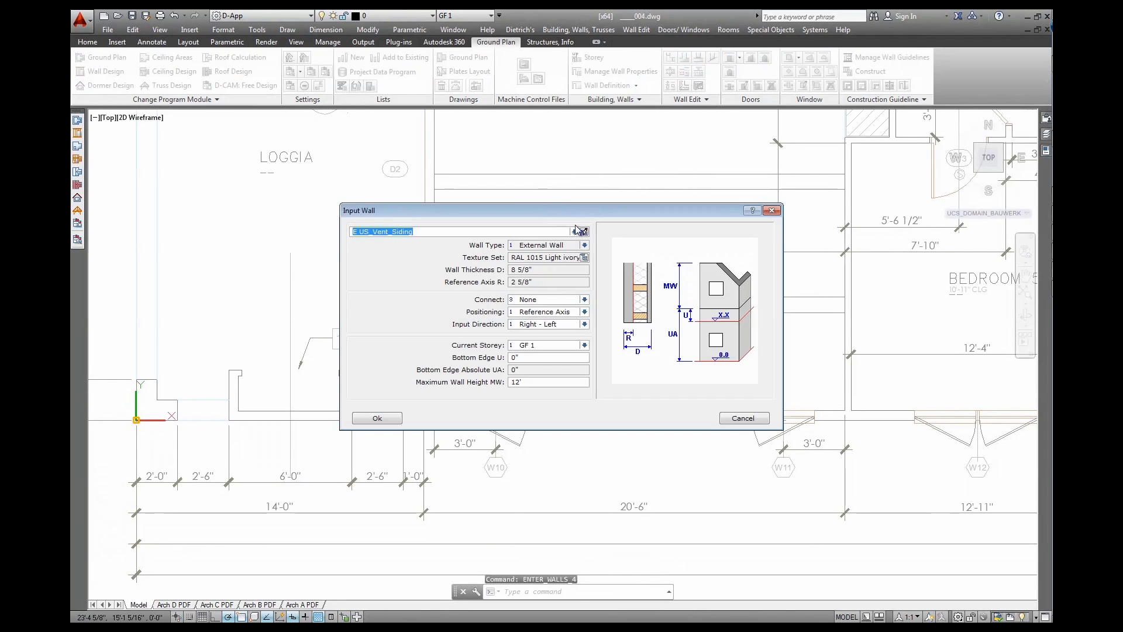
{"action": "left_click", "coordinate": [581, 231]}
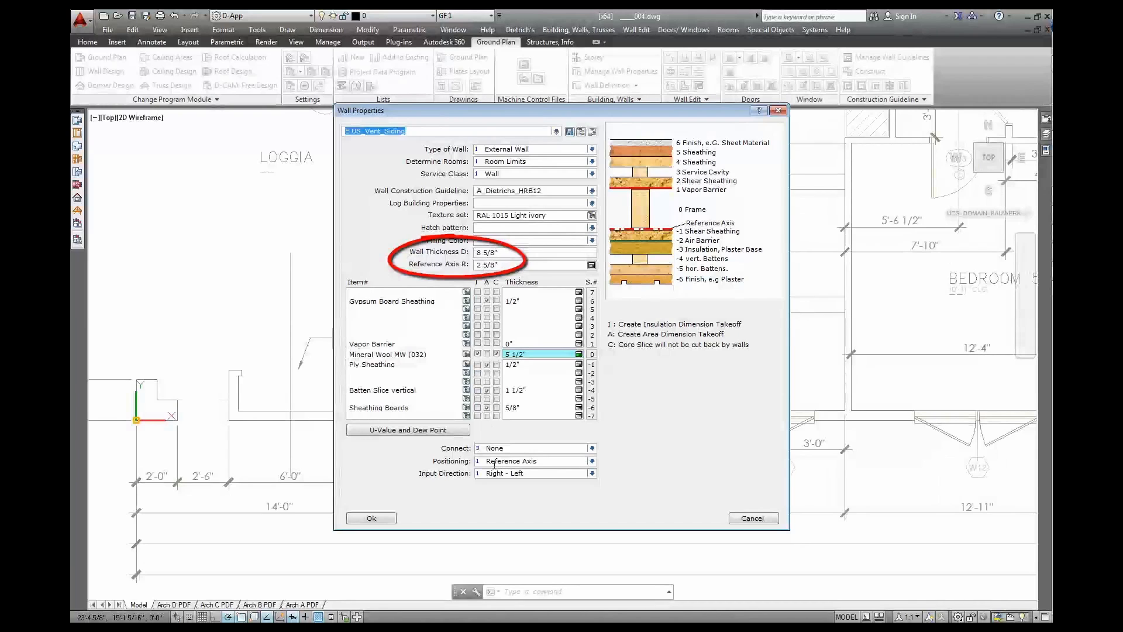
{"action": "left_click", "coordinate": [387, 519]}
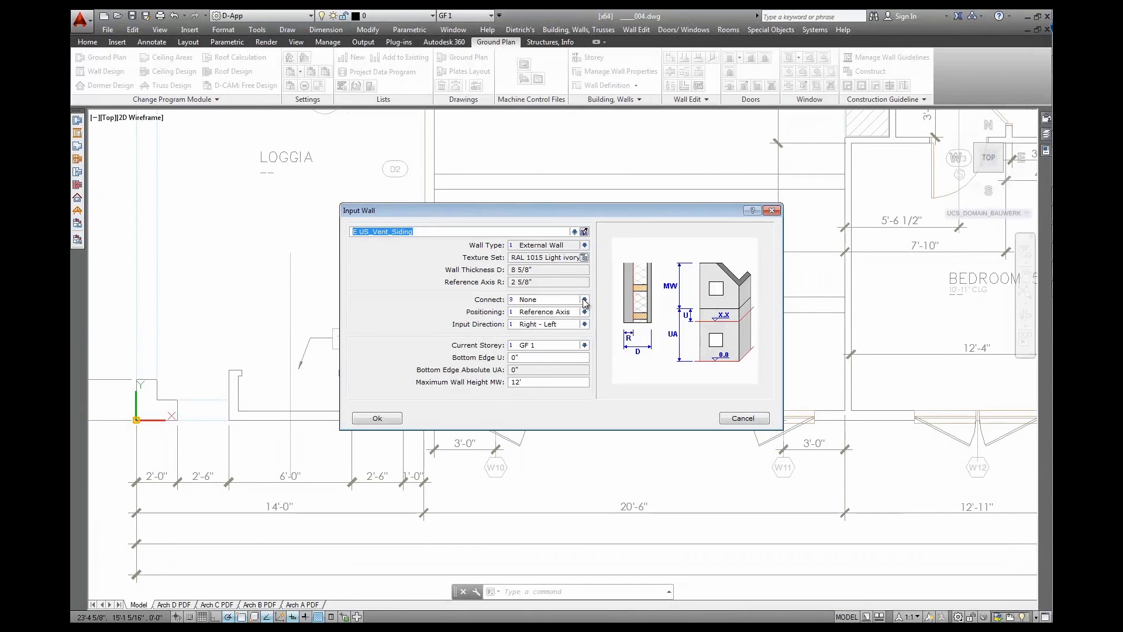
{"action": "left_click", "coordinate": [584, 299]}
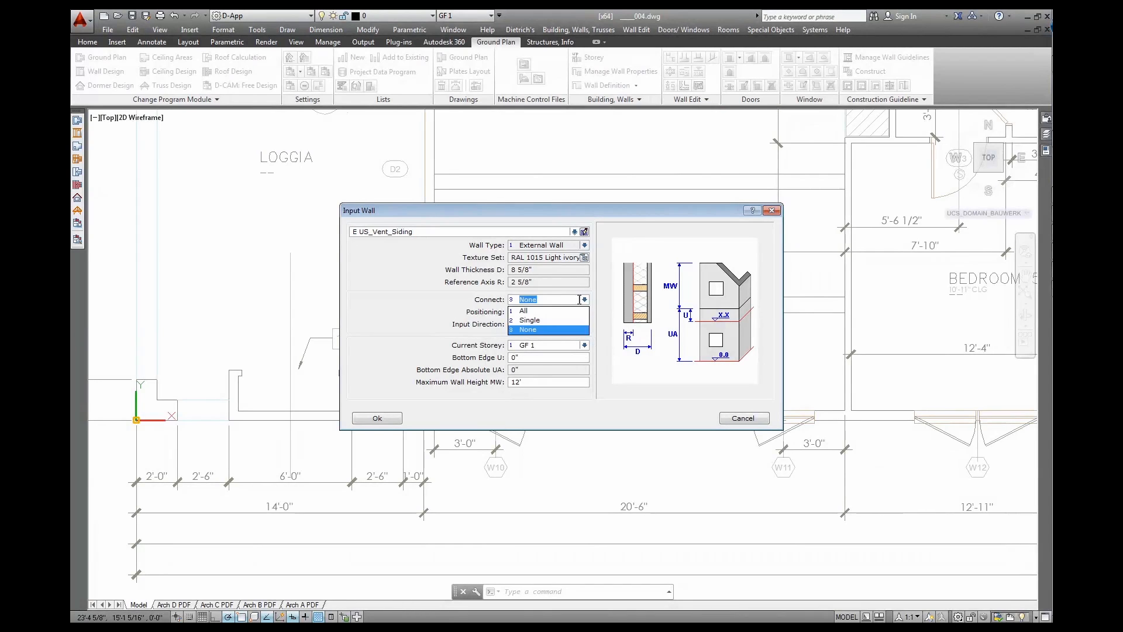
{"action": "left_click", "coordinate": [542, 313]}
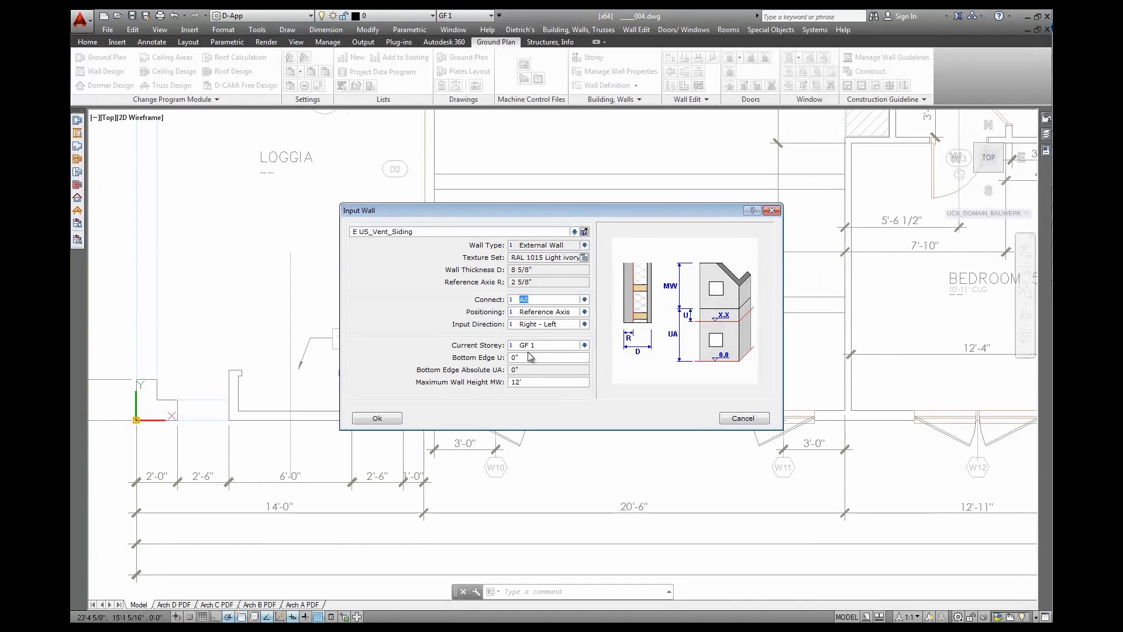
{"action": "left_click", "coordinate": [377, 418]}
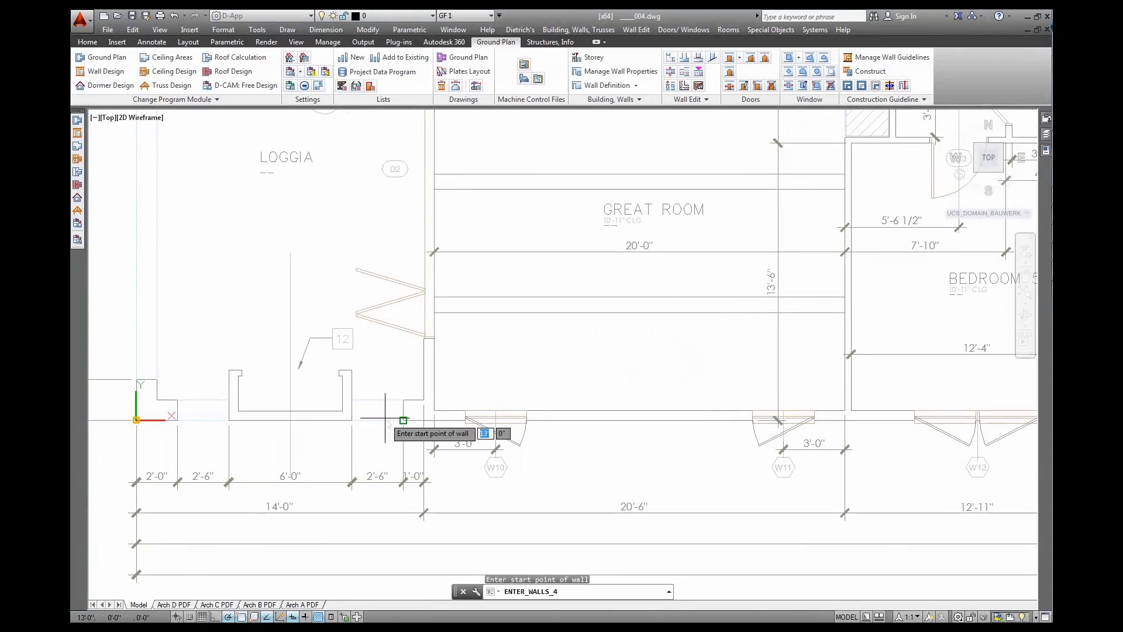
Draw connected exterior walls from the Great Room corner past the Loggia along the Kitchen top
{"action": "left_click", "coordinate": [425, 413]}
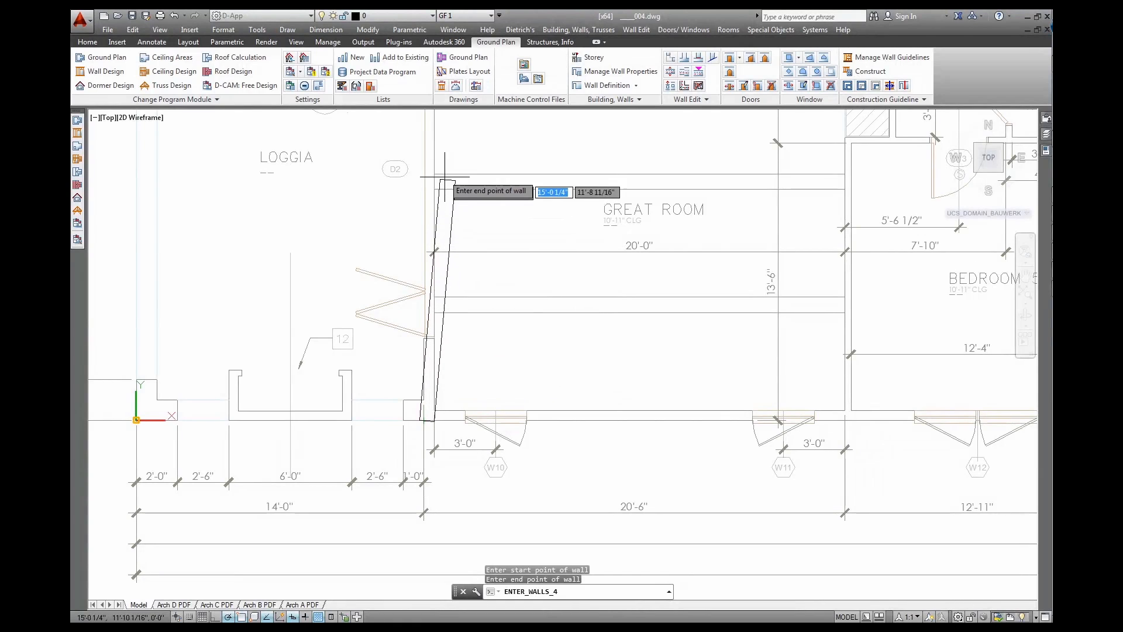
{"action": "middle_click_drag", "start_coordinate": [442, 148], "coordinate": [421, 390]}
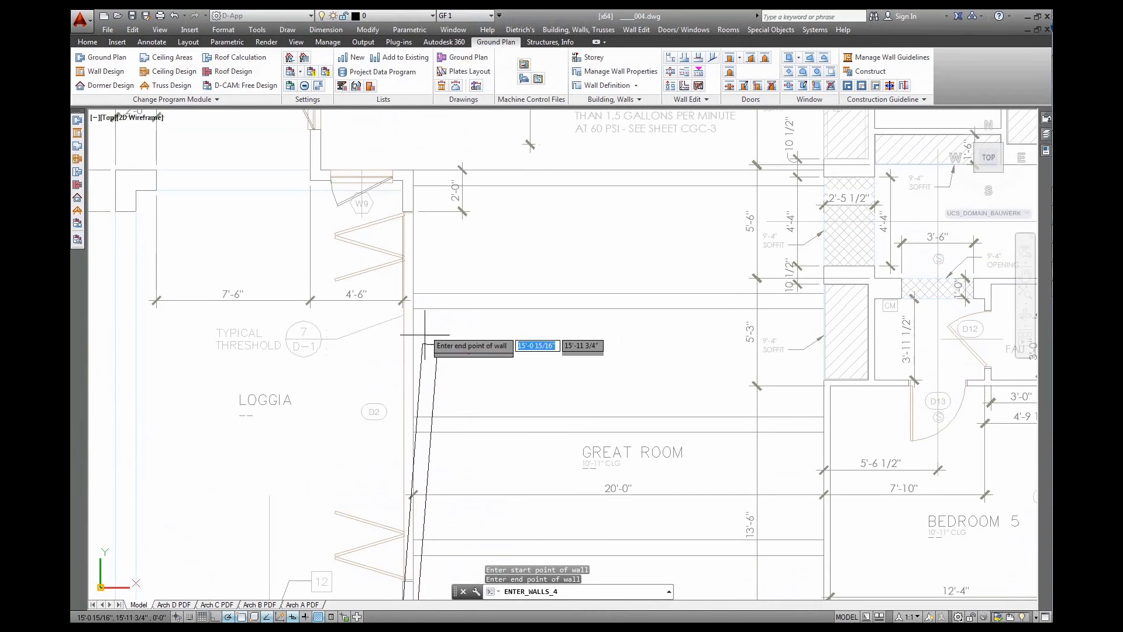
{"action": "left_click", "coordinate": [402, 189]}
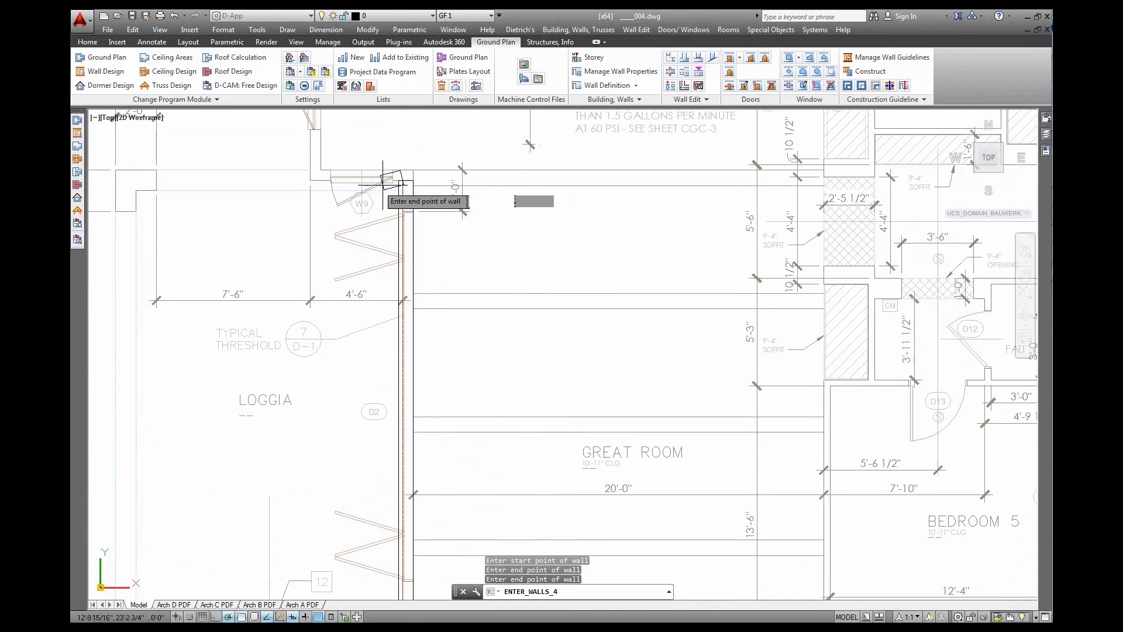
{"action": "left_click", "coordinate": [310, 182]}
{"action": "middle_click_drag", "start_coordinate": [372, 155], "coordinate": [364, 507]}
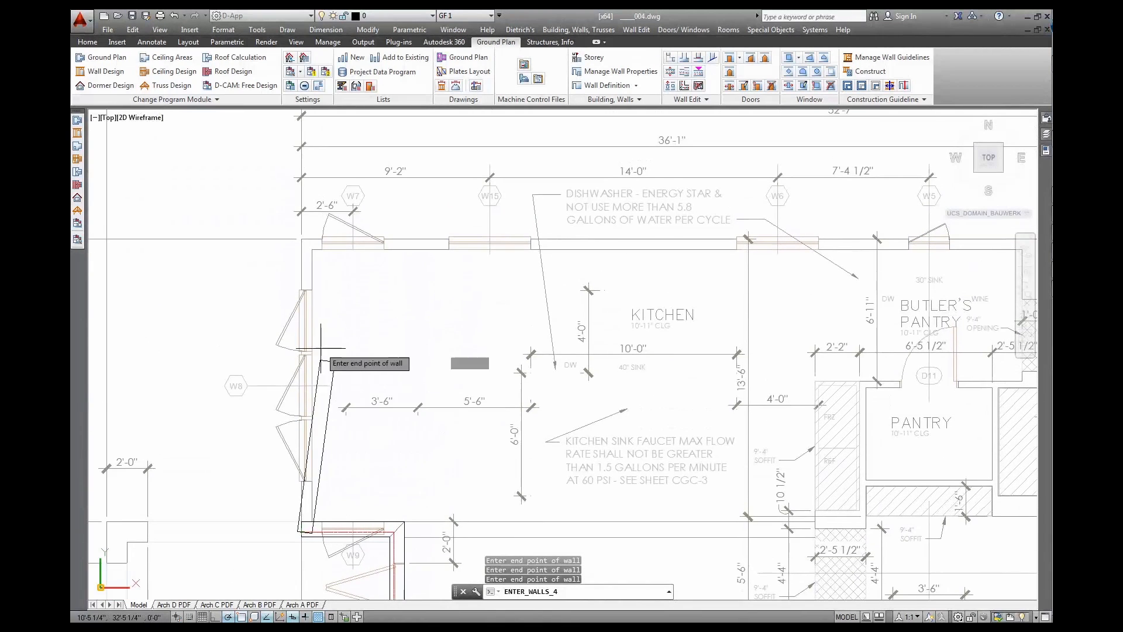
{"action": "left_click", "coordinate": [301, 241]}
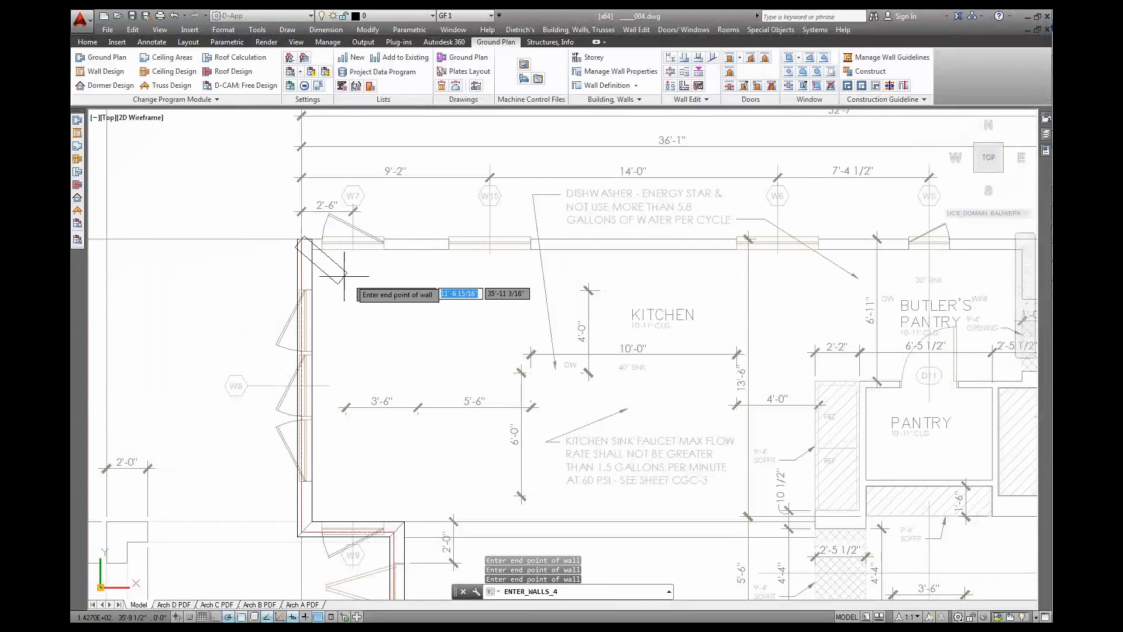
{"action": "middle_click_drag", "start_coordinate": [440, 284], "coordinate": [194, 280]}
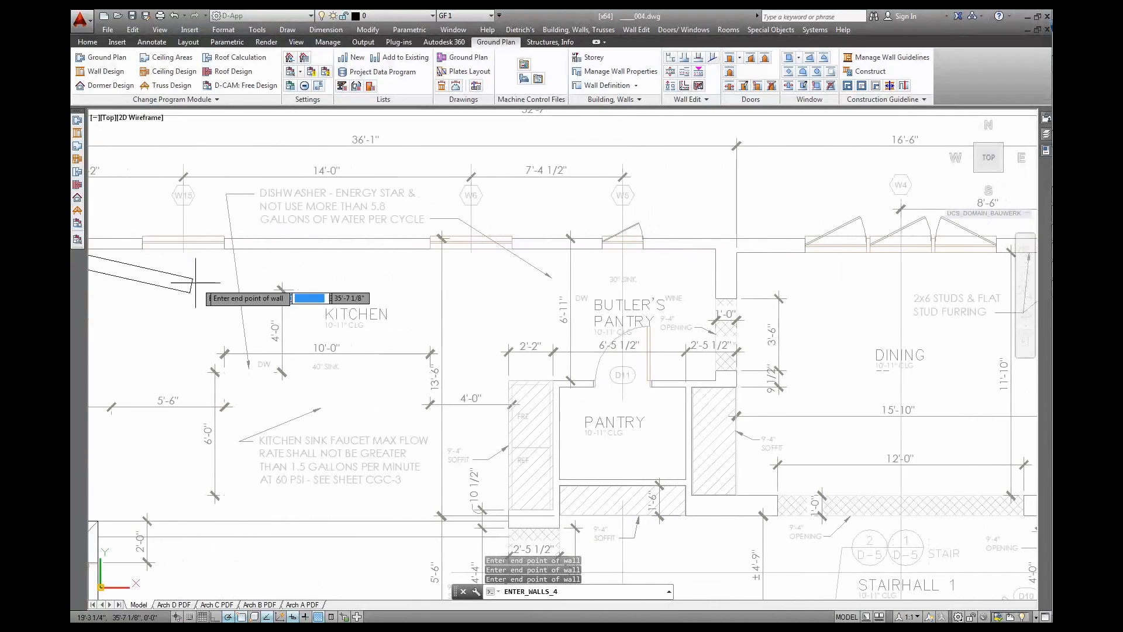
{"action": "left_click", "coordinate": [736, 238]}
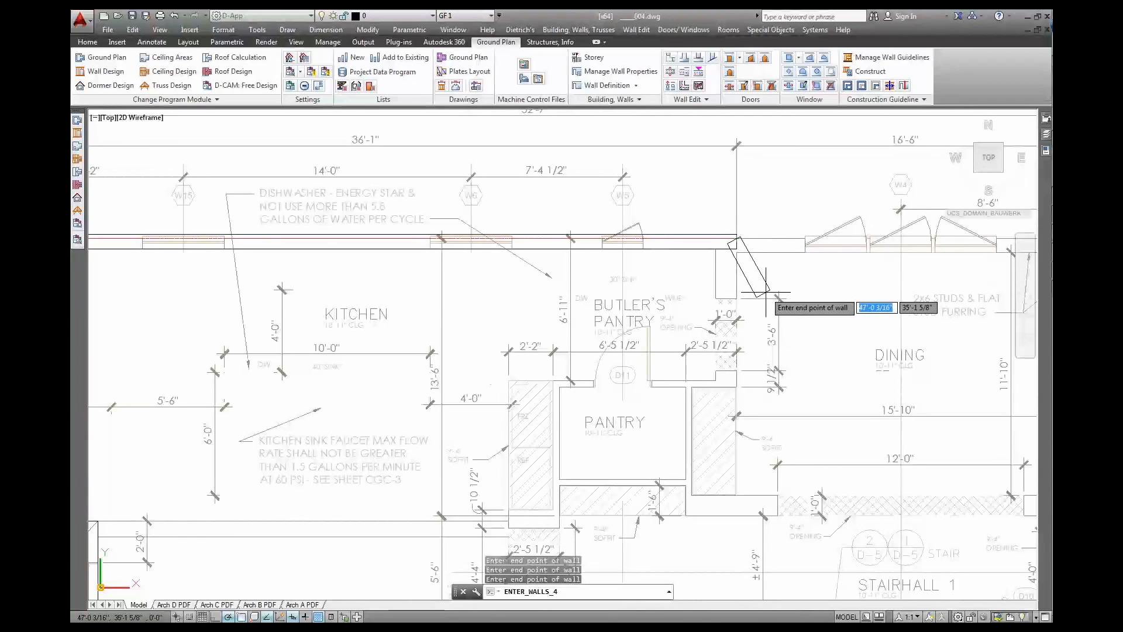
{"action": "key", "text": "Escape"}
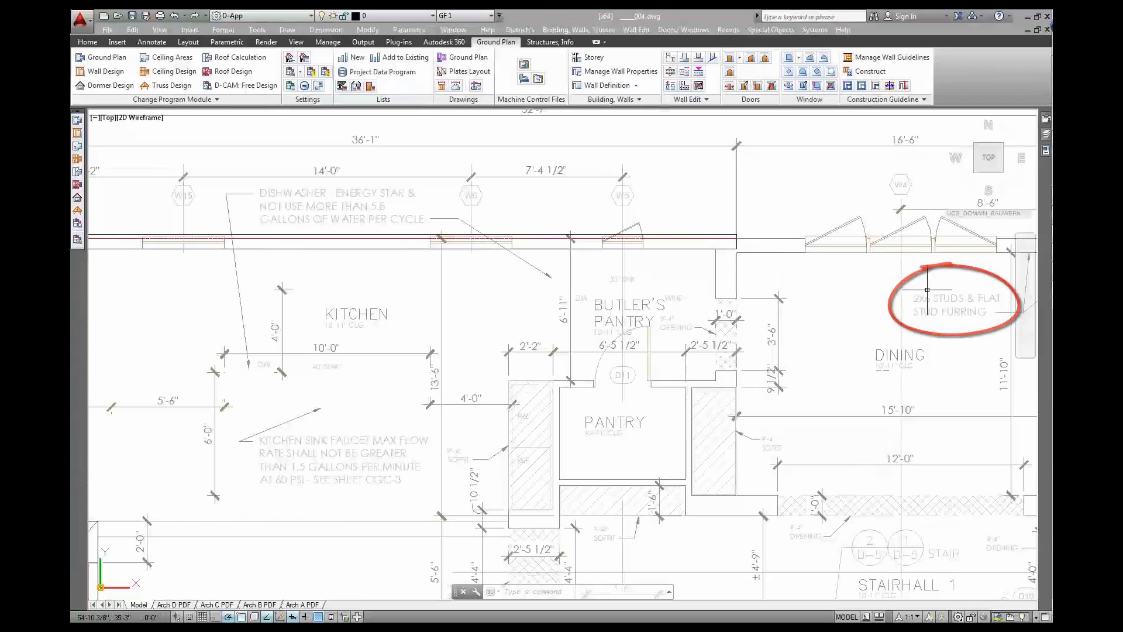
{"action": "mouse_move", "coordinate": [921, 287]}
{"action": "middle_mouse_down"}
{"action": "mouse_move", "coordinate": [677, 289]}
{"action": "mouse_move", "coordinate": [681, 282]}
{"action": "middle_mouse_up"}
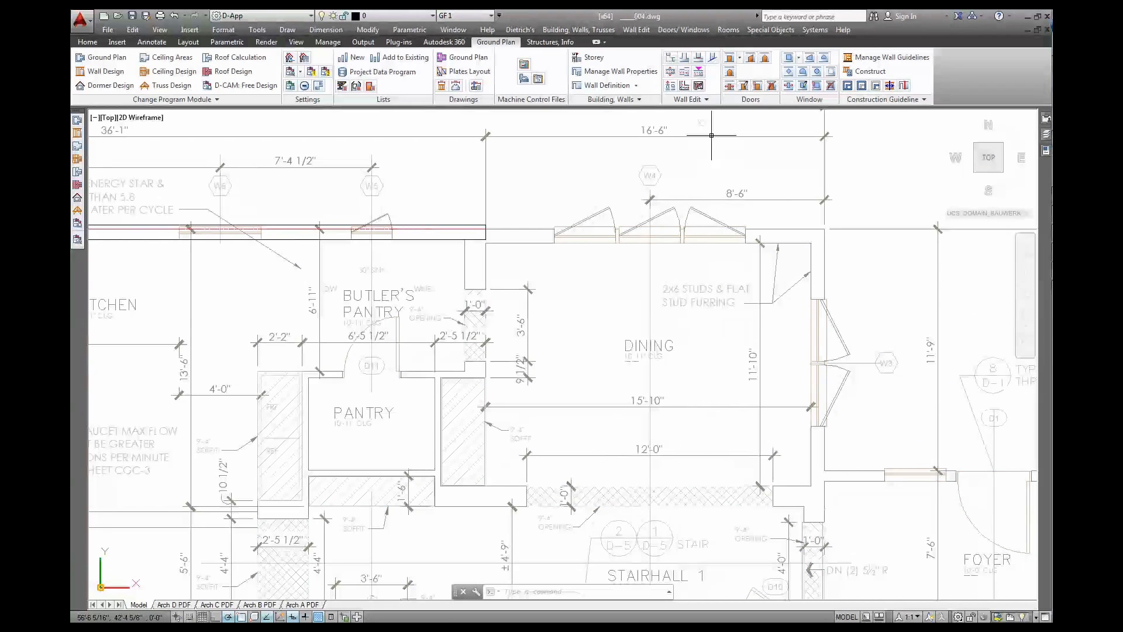
{"action": "left_click", "coordinate": [609, 71]}
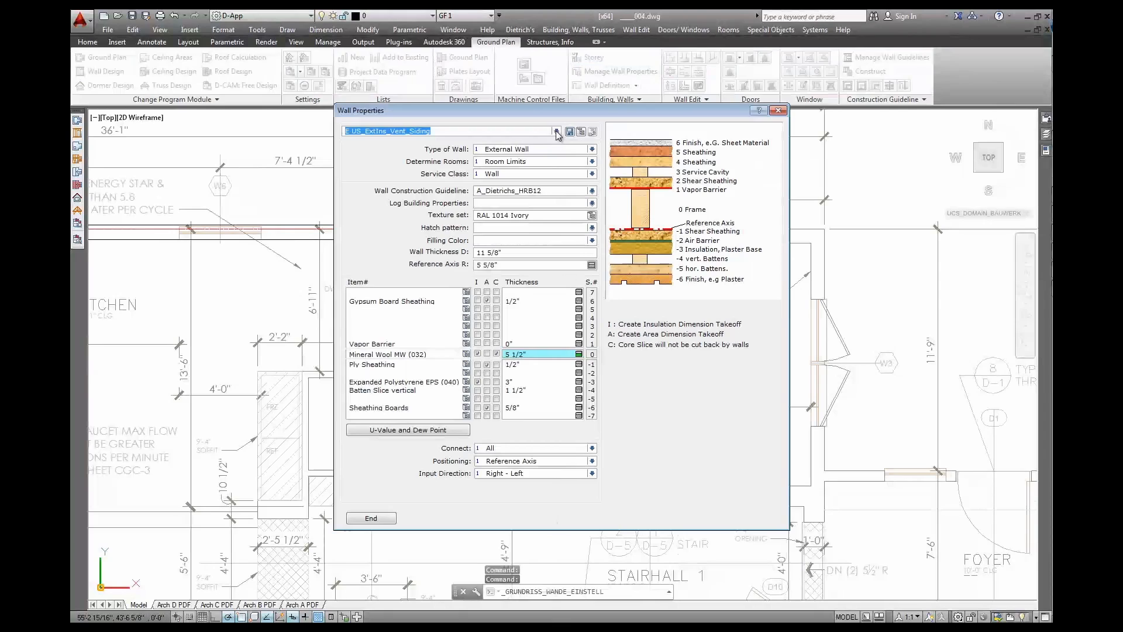
Load the stored E US_Vent_Siding wall type into Wall Properties for editing
{"action": "left_click", "coordinate": [556, 132]}
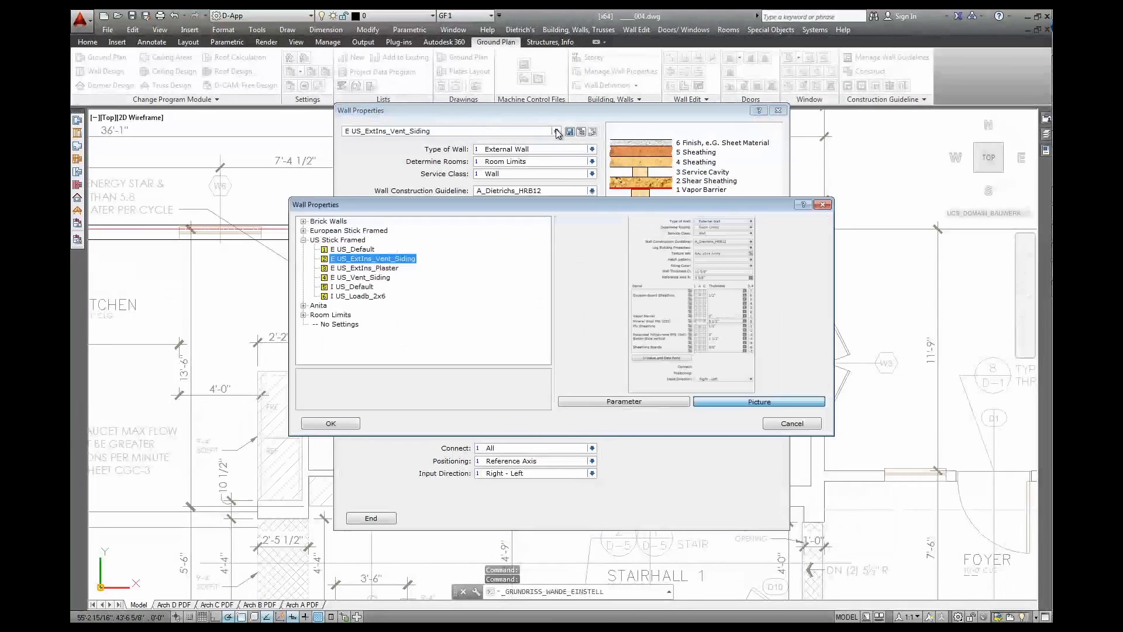
{"action": "left_click", "coordinate": [364, 277]}
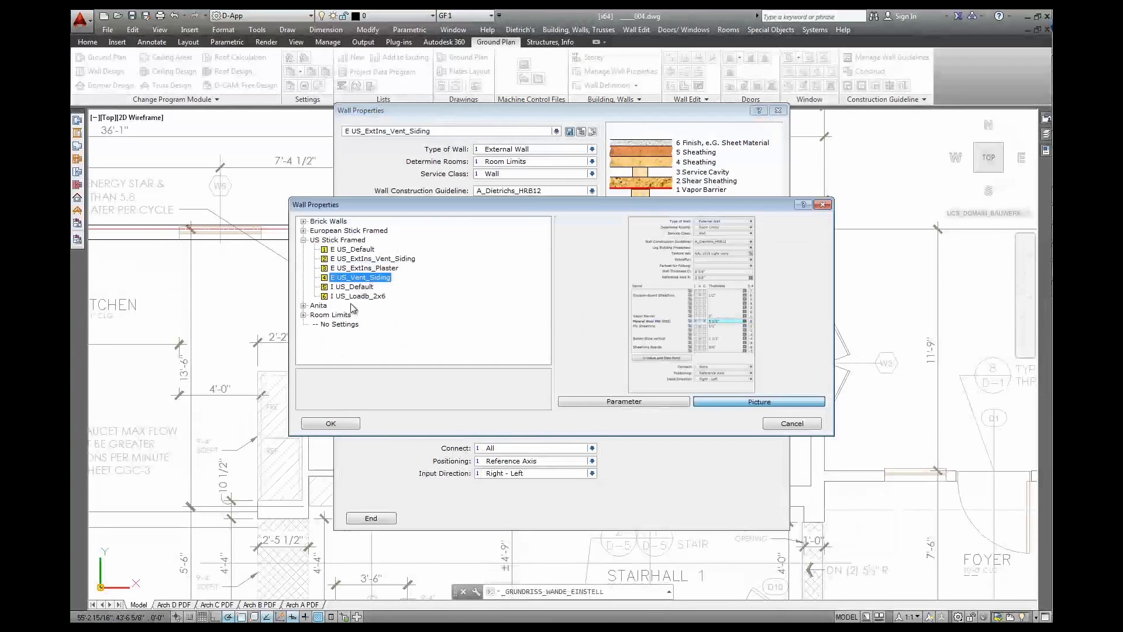
{"action": "left_click", "coordinate": [331, 424]}
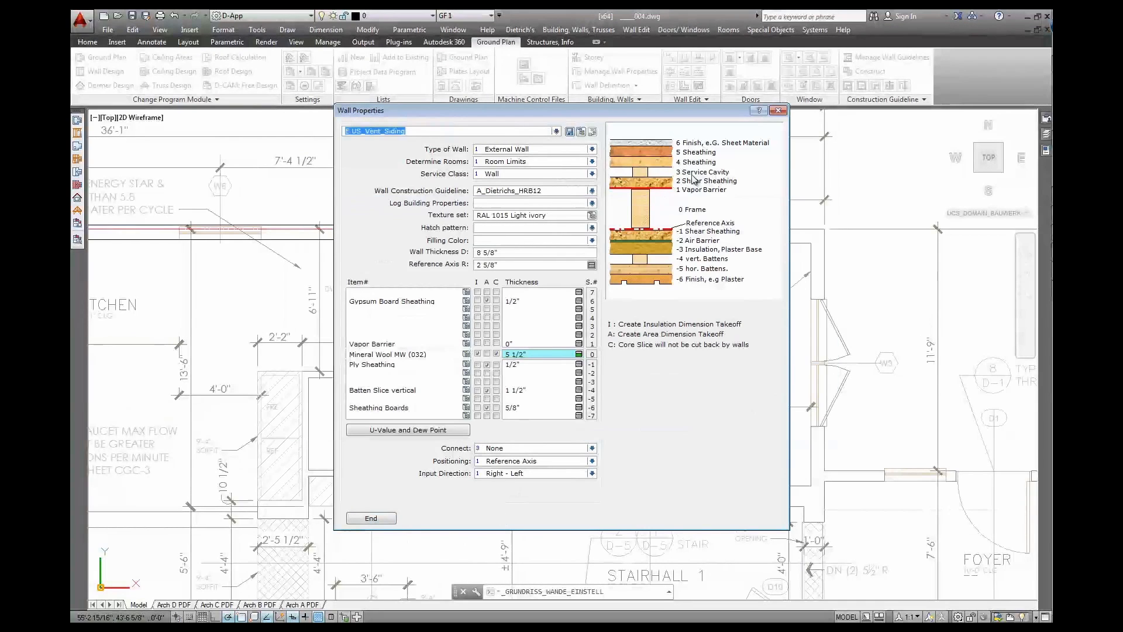
Give empty layer 3 a 1.5" thickness, bringing the wall to 10 1/8"
{"action": "left_click", "coordinate": [568, 327]}
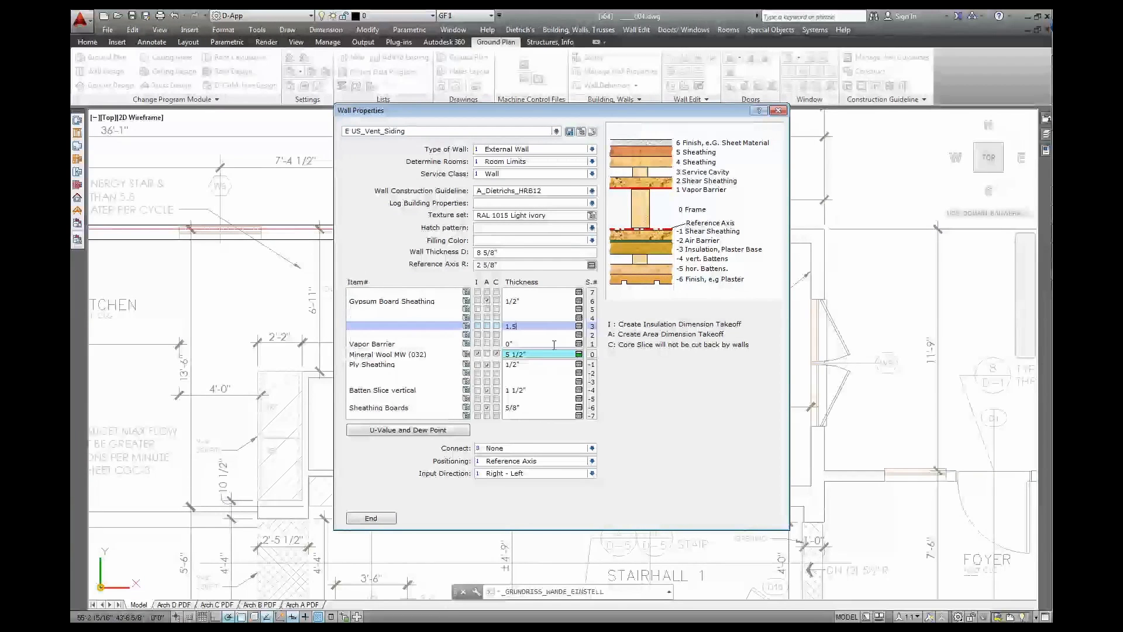
{"action": "type", "text": "1.5"}
{"action": "key", "text": "Return"}
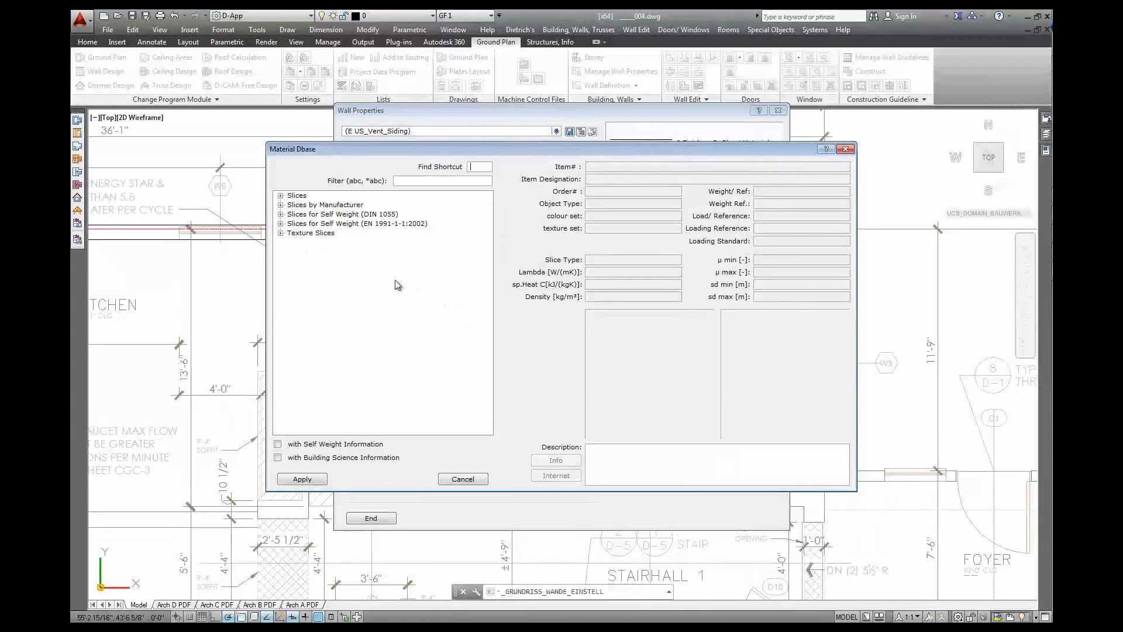
Assign Service Cavity (still air layer) from Batten Slices to layer 3 of the build-up
{"action": "left_click", "coordinate": [282, 196]}
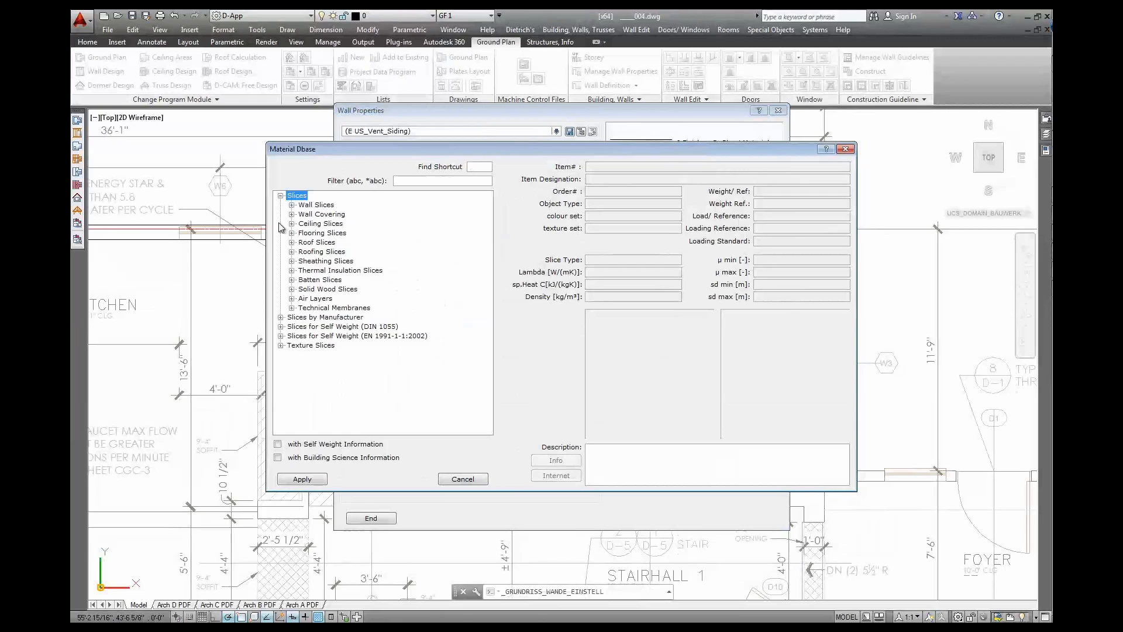
{"action": "left_click", "coordinate": [291, 280]}
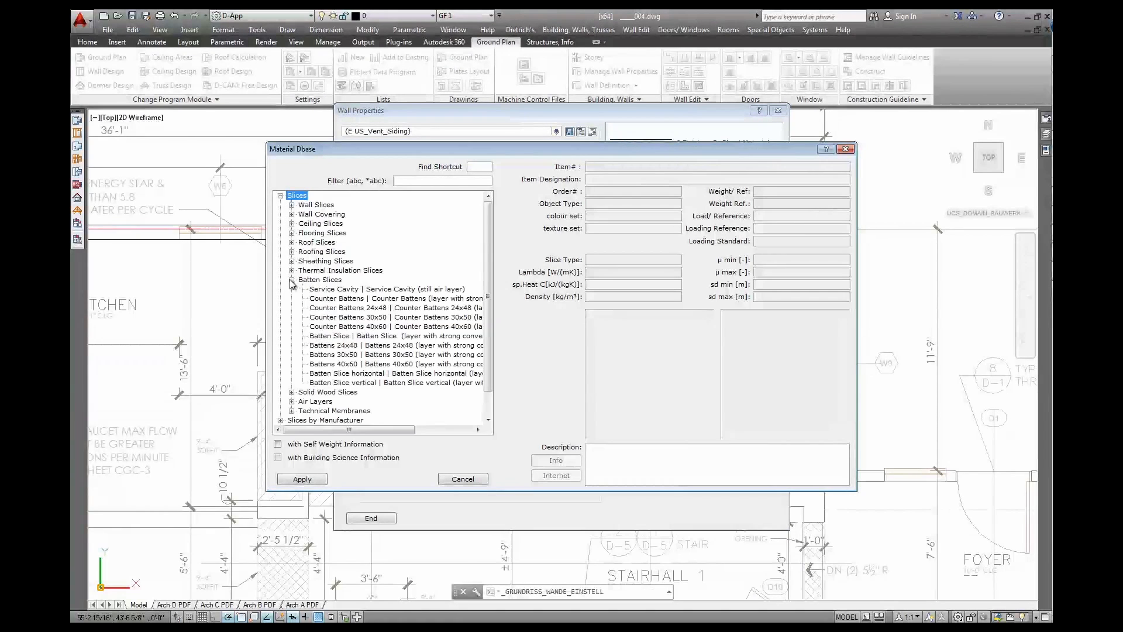
{"action": "left_click", "coordinate": [320, 289]}
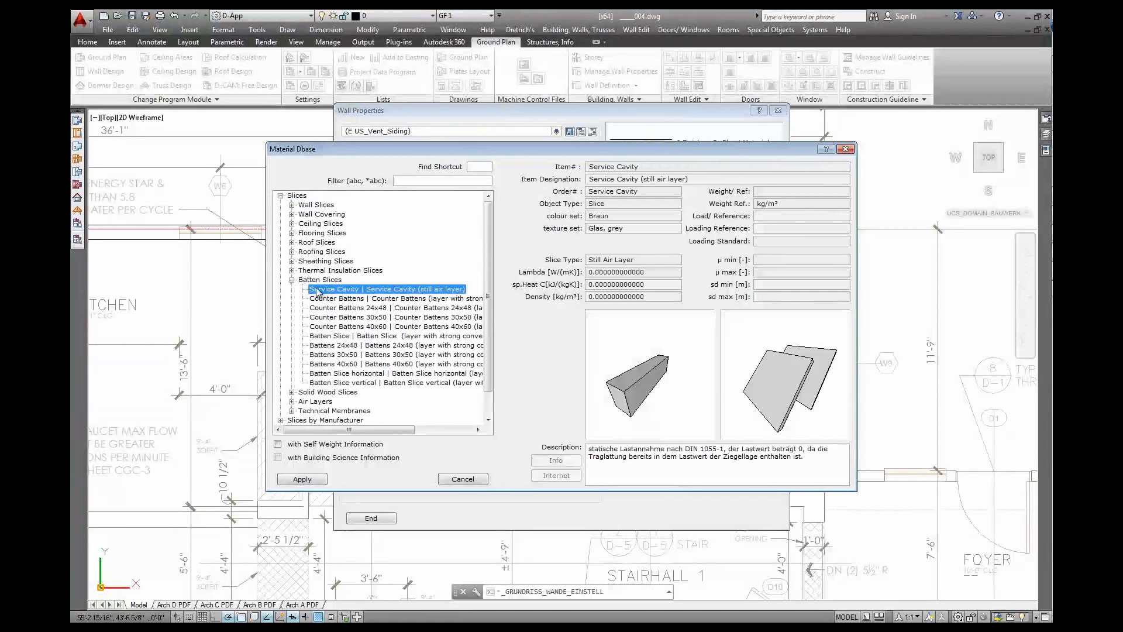
{"action": "left_click", "coordinate": [314, 480]}
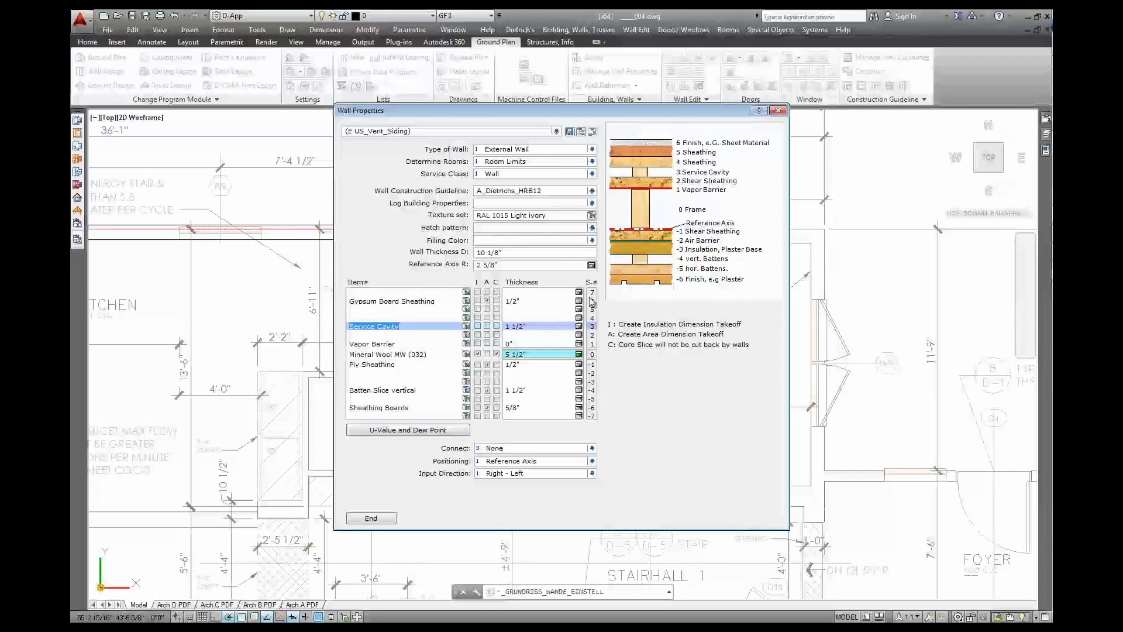
{"action": "left_click", "coordinate": [569, 132]}
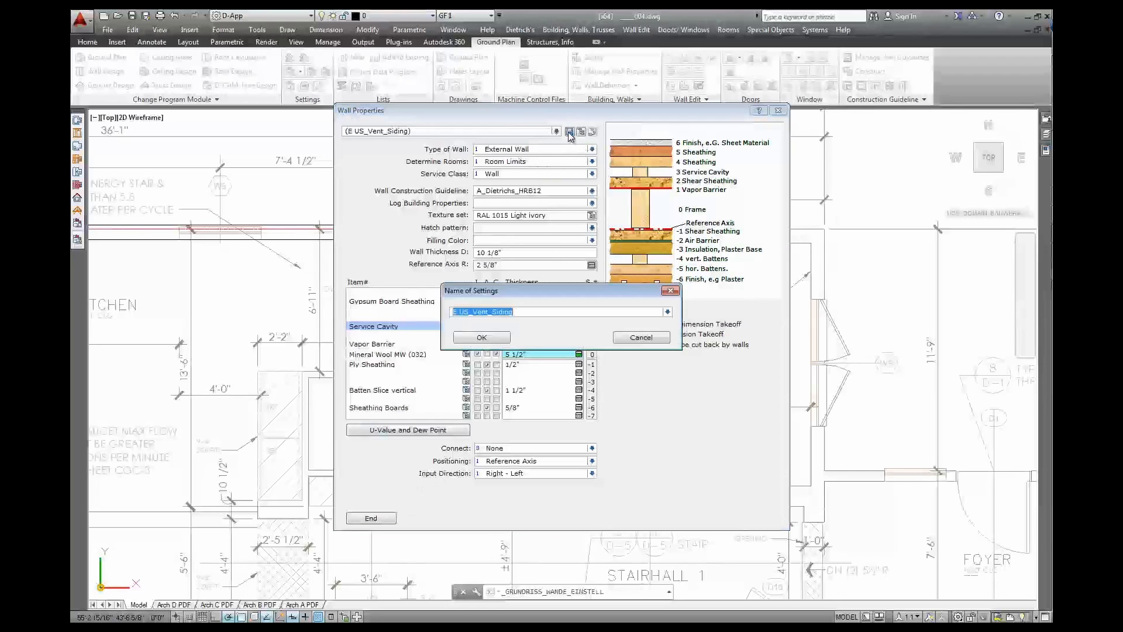
Append _Furring to save the setting as E US_Vent_Siding_Furring, then close Wall Properties
{"action": "key", "text": "Right"}
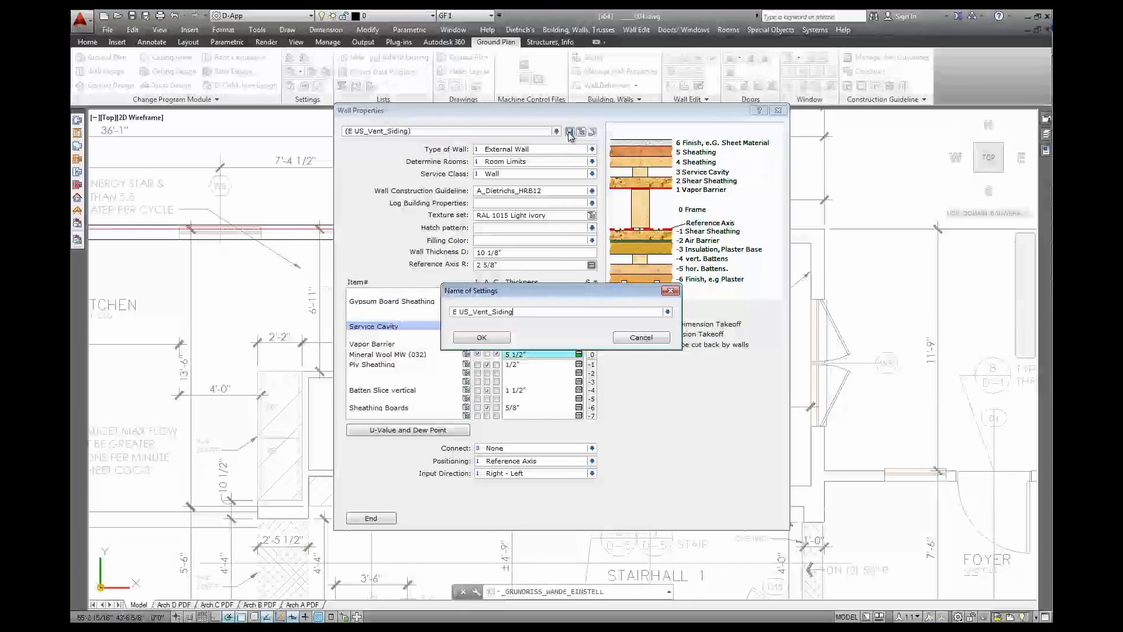
{"action": "type", "text": "_Furring"}
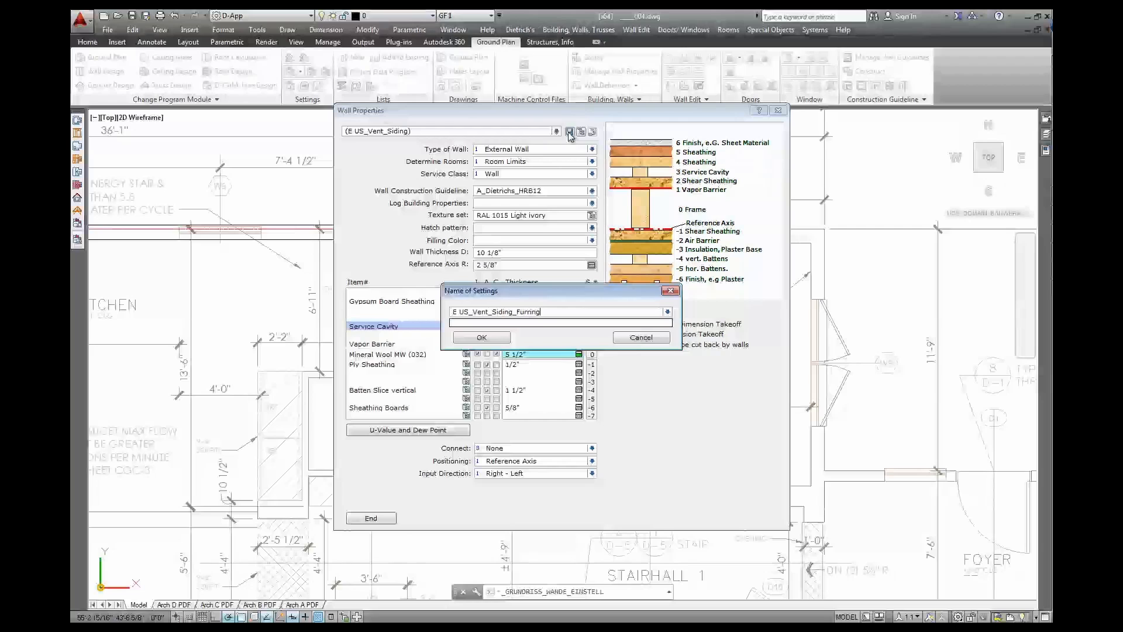
{"action": "left_click", "coordinate": [492, 340]}
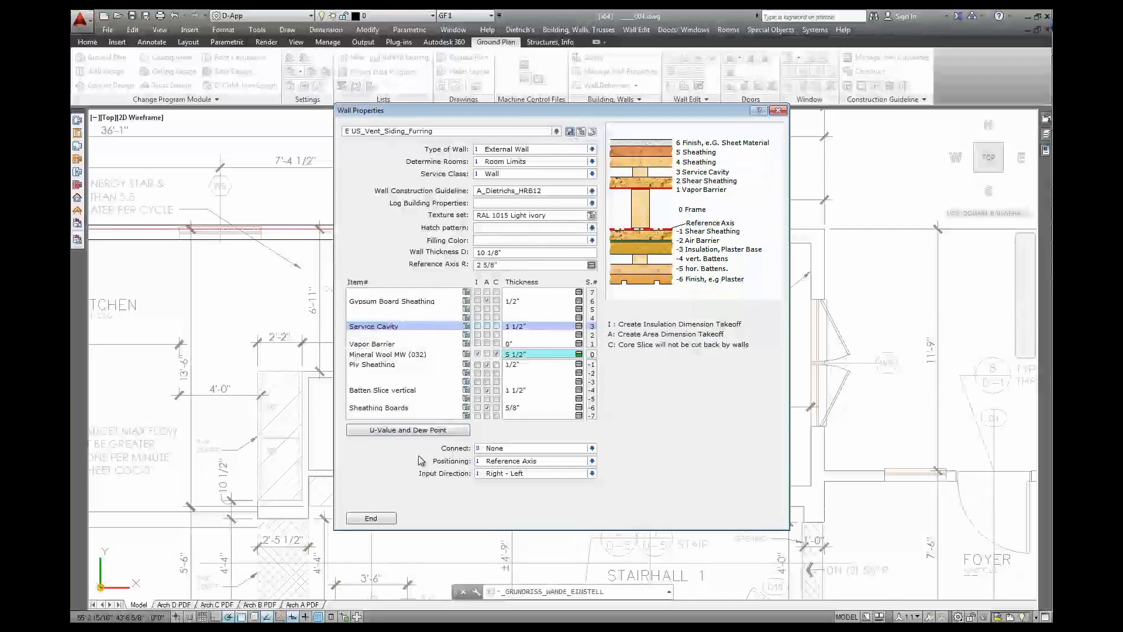
{"action": "left_click", "coordinate": [391, 520]}
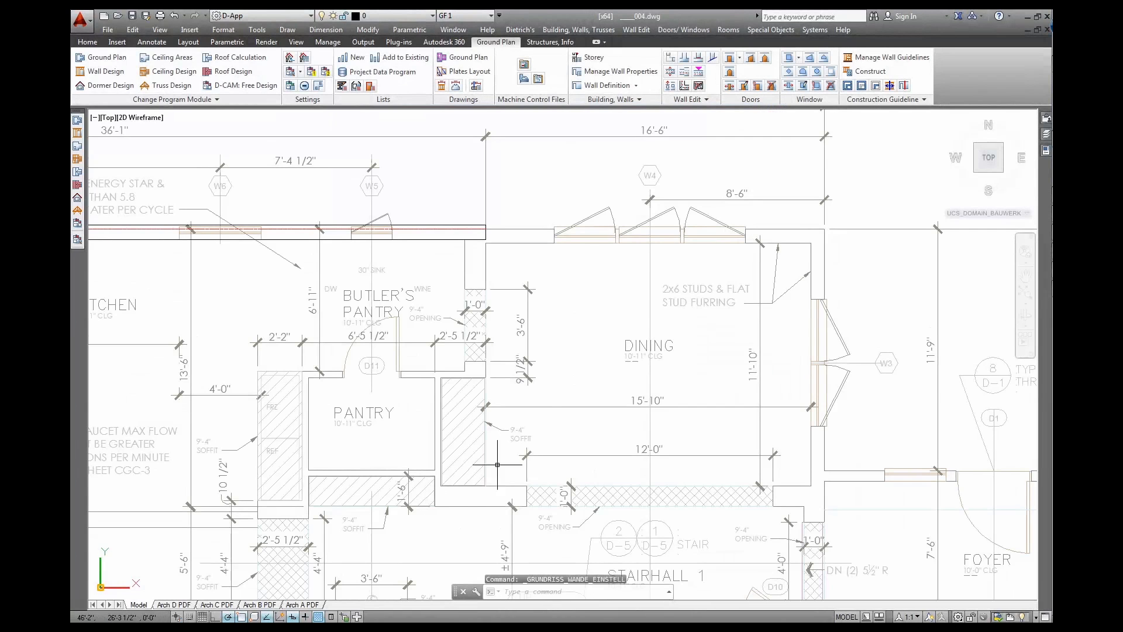
Load the E US_Vent_Siding_Furring wall setting with Connect set to All and start placing walls
{"action": "left_click", "coordinate": [620, 86]}
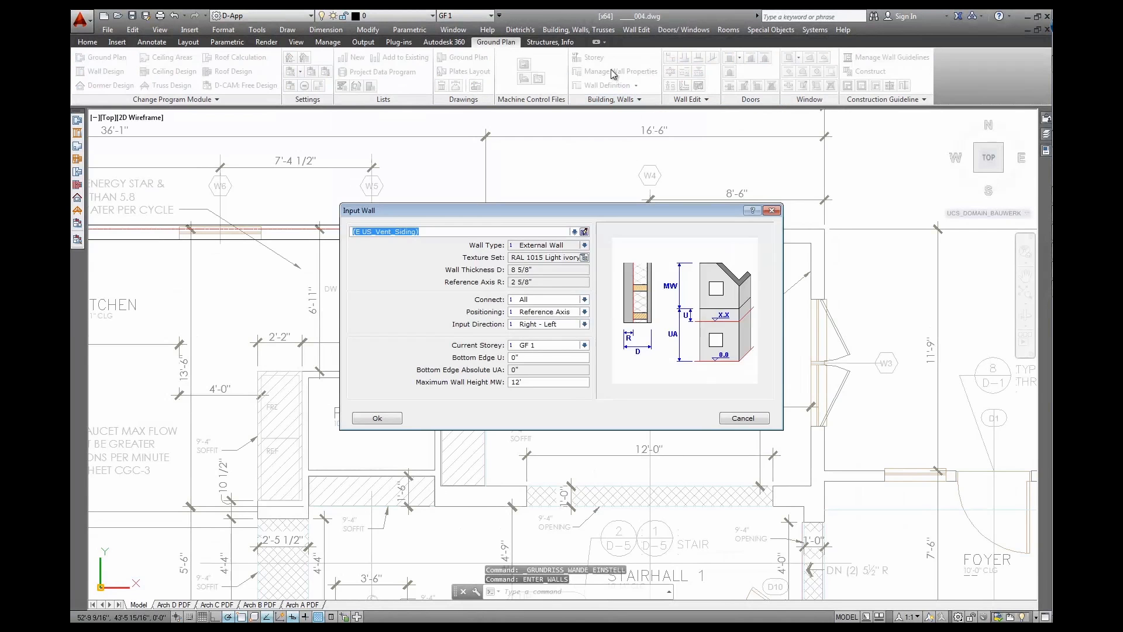
{"action": "left_click", "coordinate": [579, 232]}
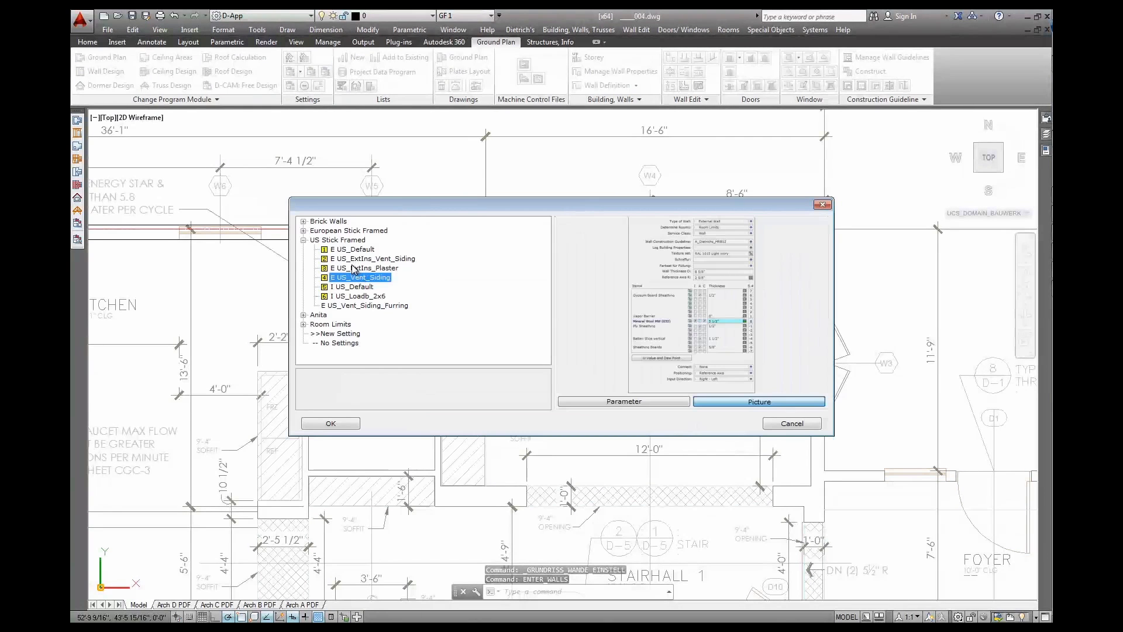
{"action": "left_click", "coordinate": [357, 305]}
{"action": "left_click", "coordinate": [336, 429]}
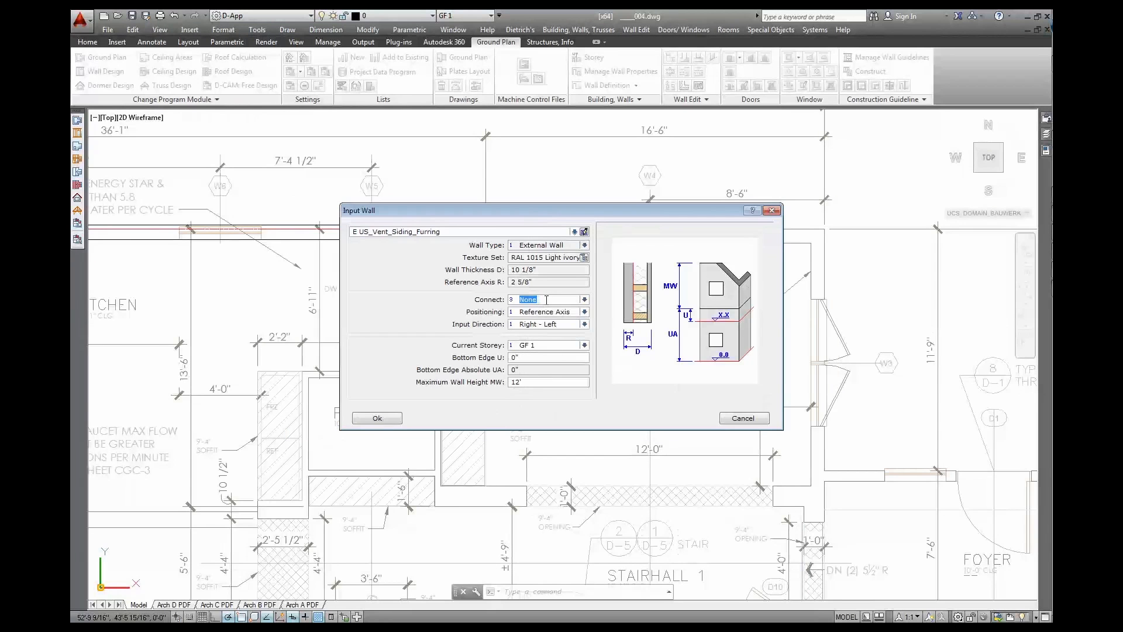
{"action": "left_click", "coordinate": [547, 300]}
{"action": "left_click", "coordinate": [530, 311]}
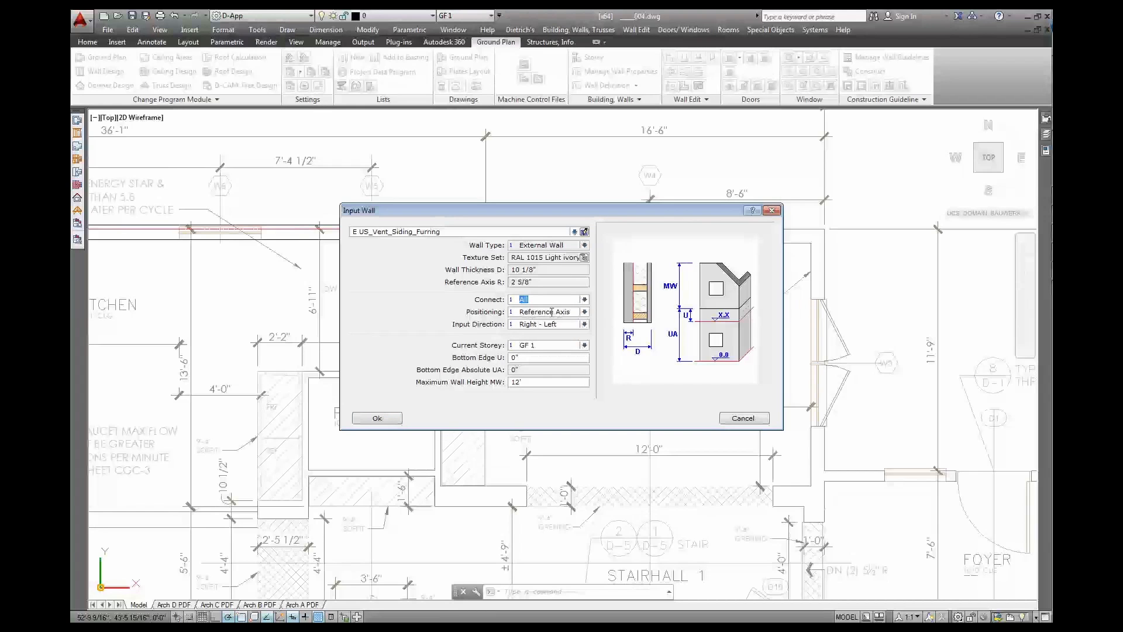
{"action": "left_click", "coordinate": [385, 420]}
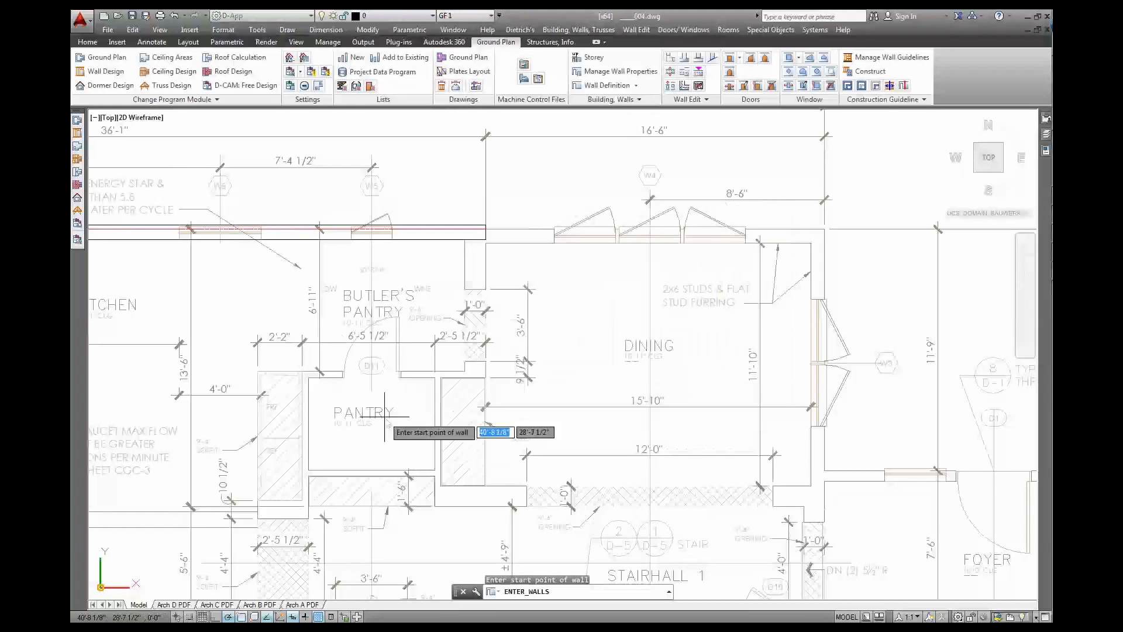
Draw the furring wall across the Dining room's top and down its right side to the lower corner
{"action": "left_click", "coordinate": [485, 232]}
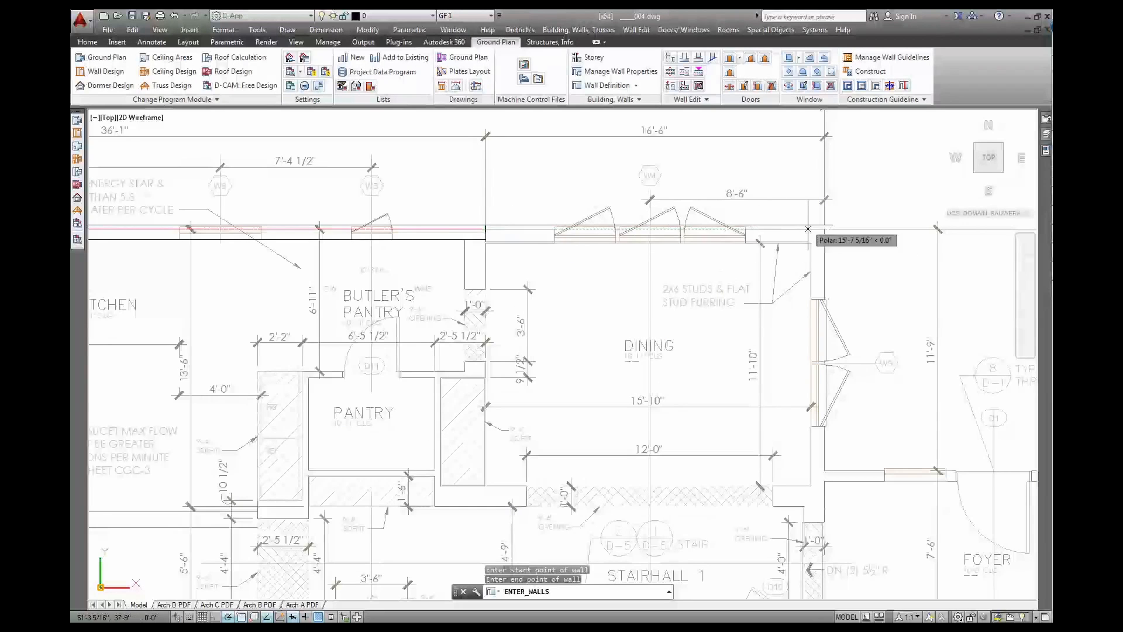
{"action": "left_click", "coordinate": [824, 230]}
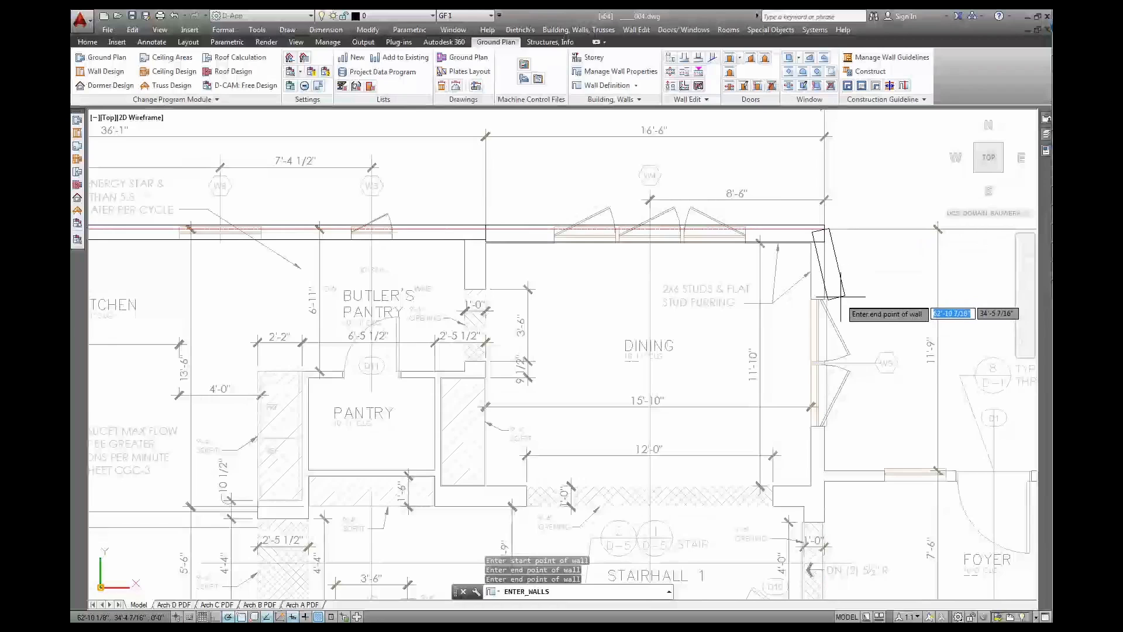
{"action": "middle_click_drag", "start_coordinate": [841, 297], "coordinate": [807, 218]}
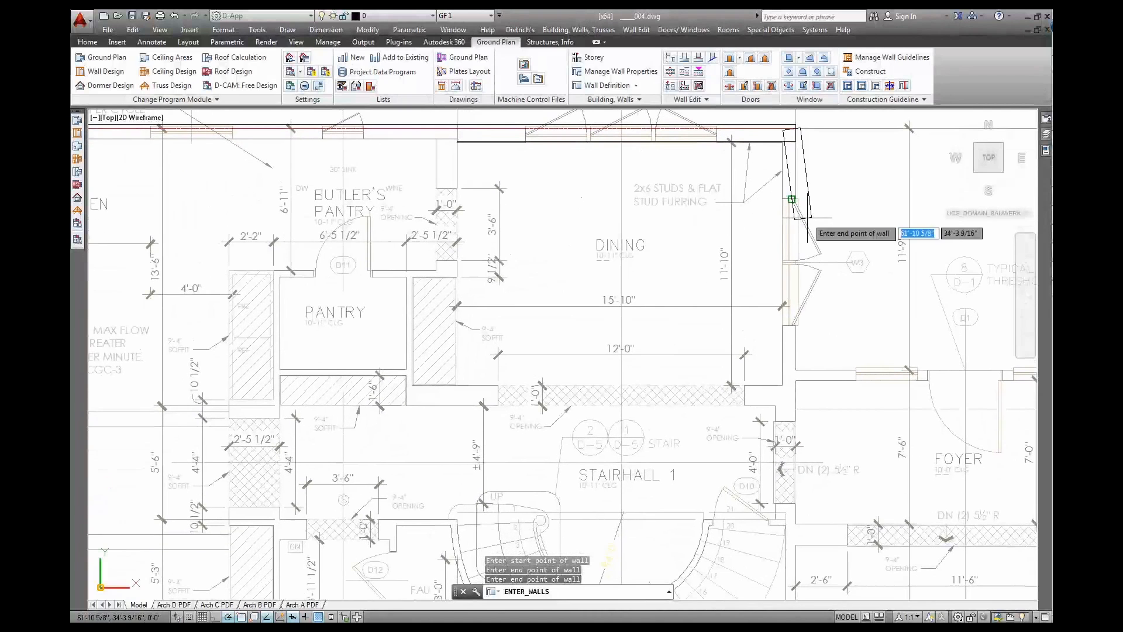
{"action": "left_click", "coordinate": [795, 370]}
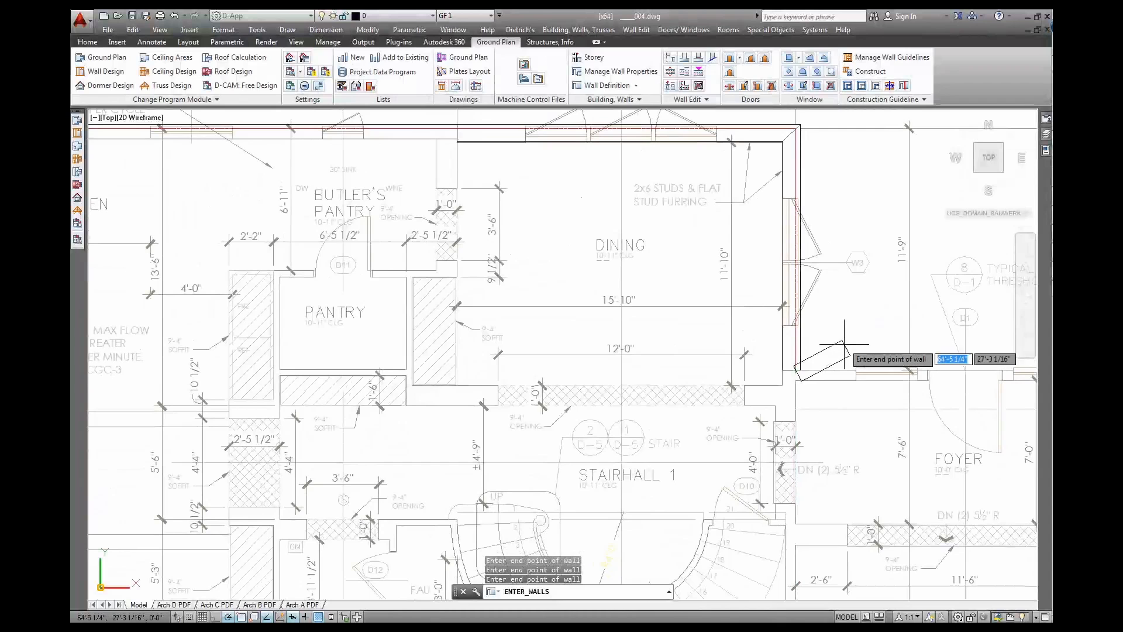
{"action": "key", "text": "Return"}
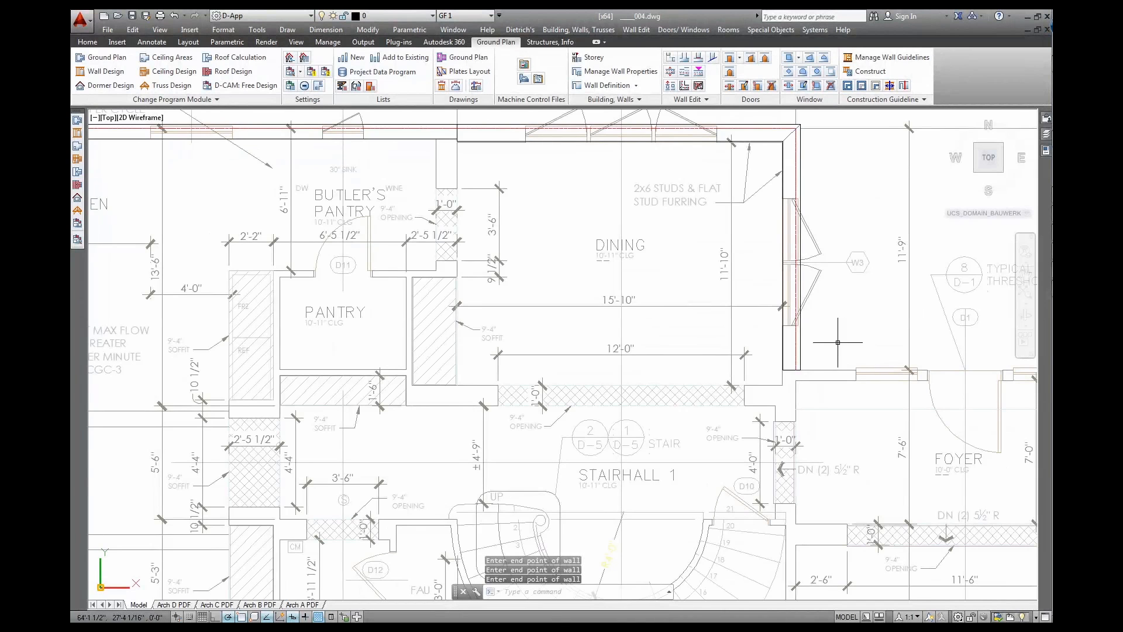
{"action": "middle_click_drag", "start_coordinate": [851, 342], "coordinate": [495, 322]}
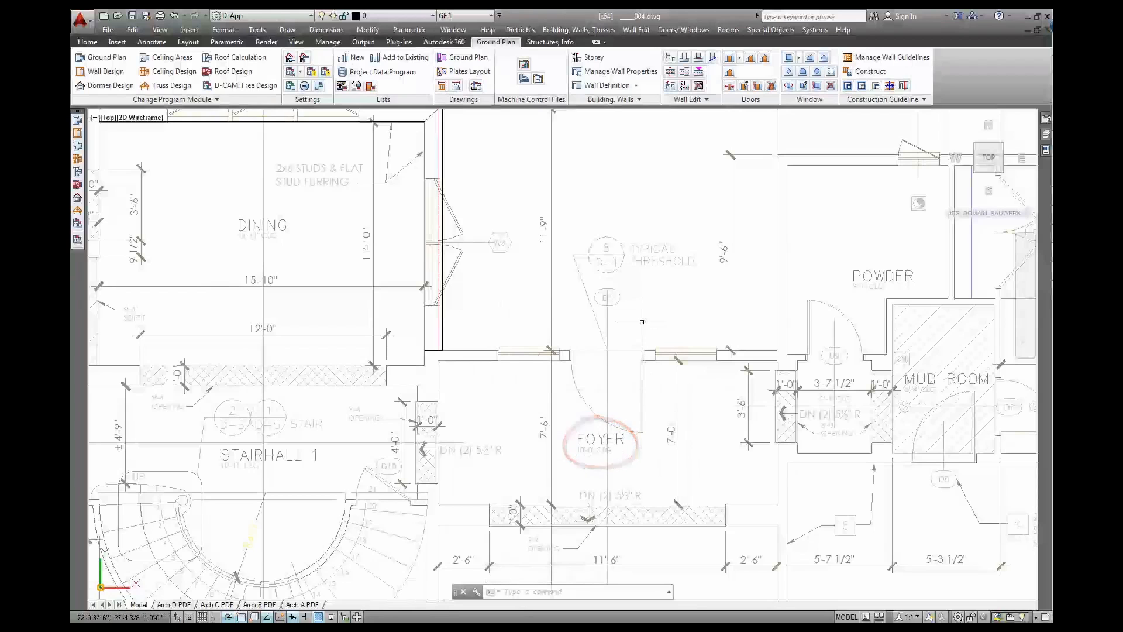
{"action": "scroll", "coordinate": [643, 316], "scroll_direction": "down", "scroll_amount": 5}
{"action": "middle_click_drag", "start_coordinate": [634, 213], "coordinate": [630, 425]}
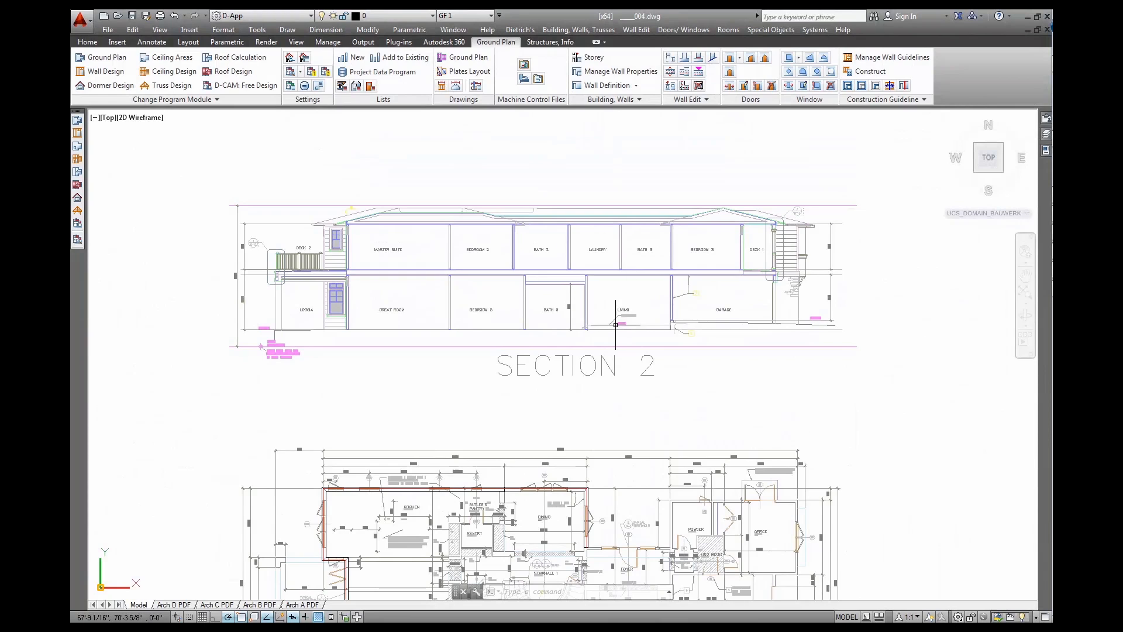
{"action": "scroll", "coordinate": [622, 309], "scroll_direction": "up", "scroll_amount": 2}
{"action": "scroll", "coordinate": [621, 309], "scroll_direction": "up", "scroll_amount": 2}
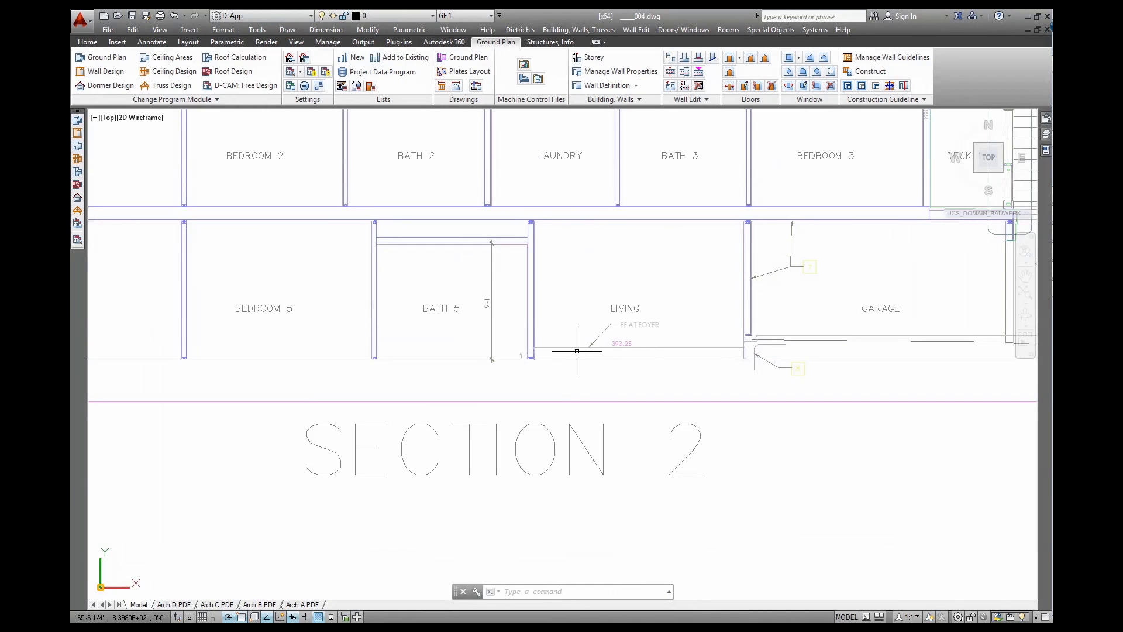
{"action": "type", "text": "ist"}
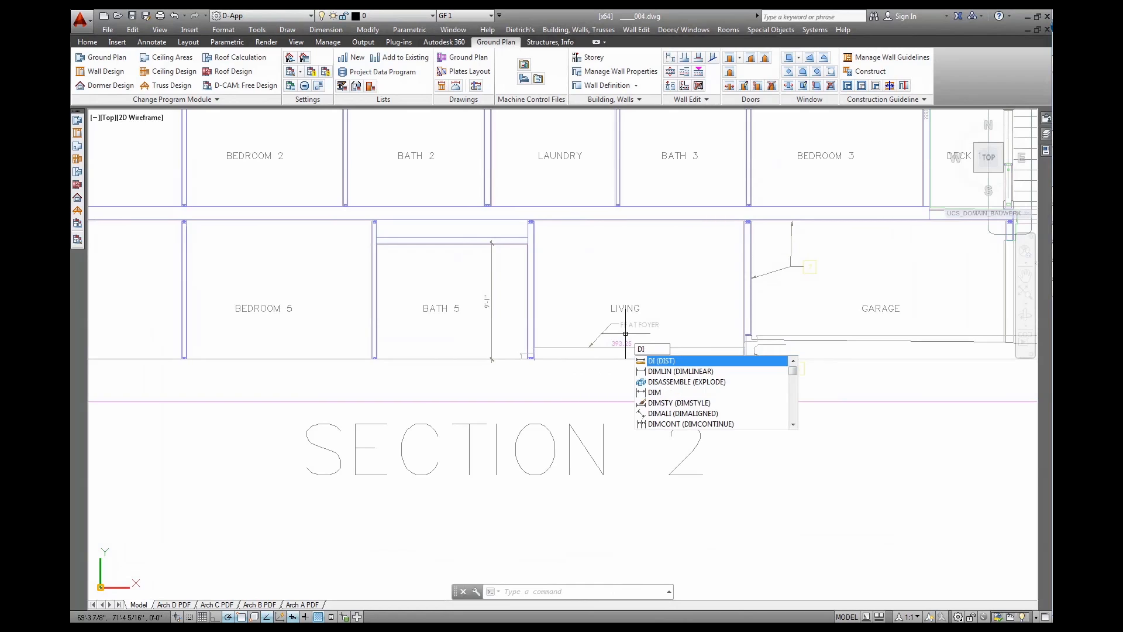
{"action": "key", "text": "Return"}
{"action": "scroll", "coordinate": [740, 359], "scroll_direction": "up", "scroll_amount": 4}
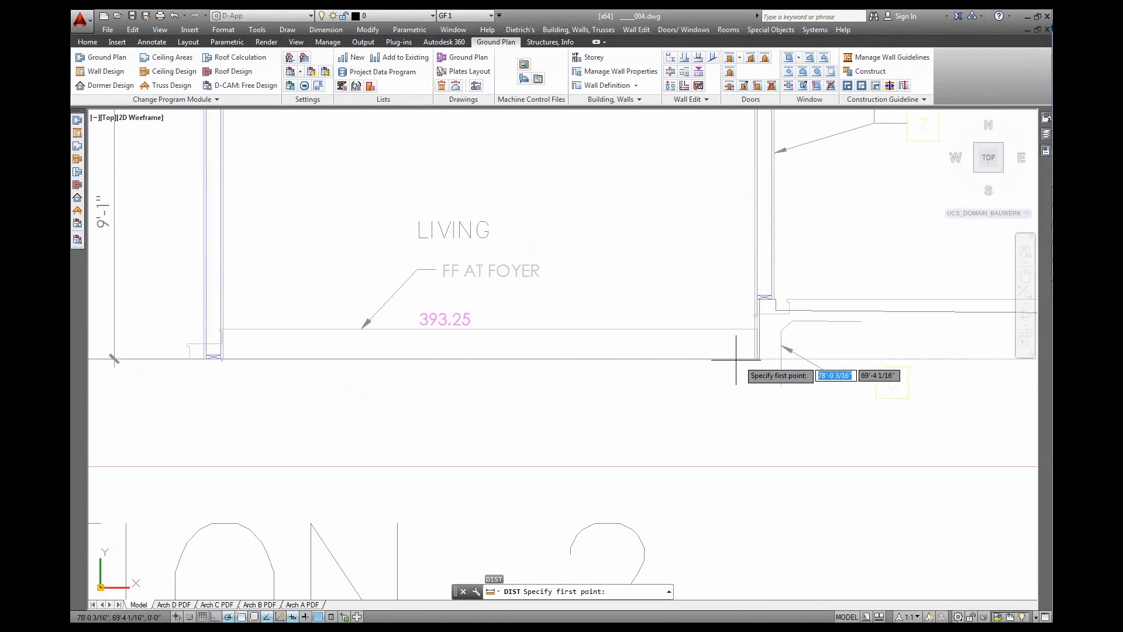
{"action": "left_click", "coordinate": [755, 359]}
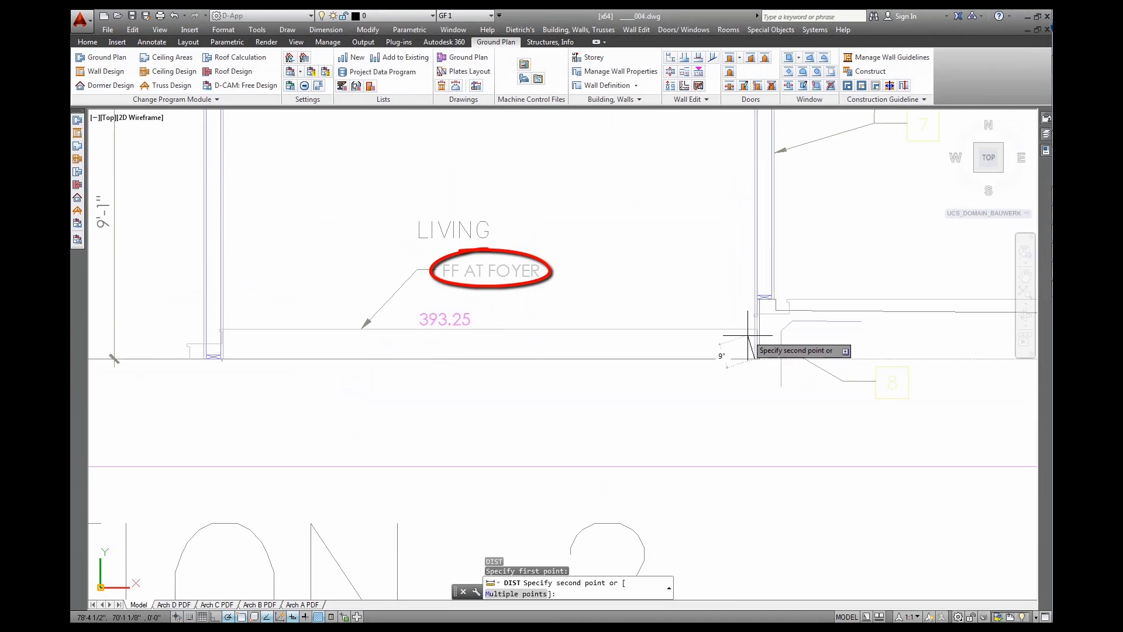
{"action": "left_click", "coordinate": [755, 329]}
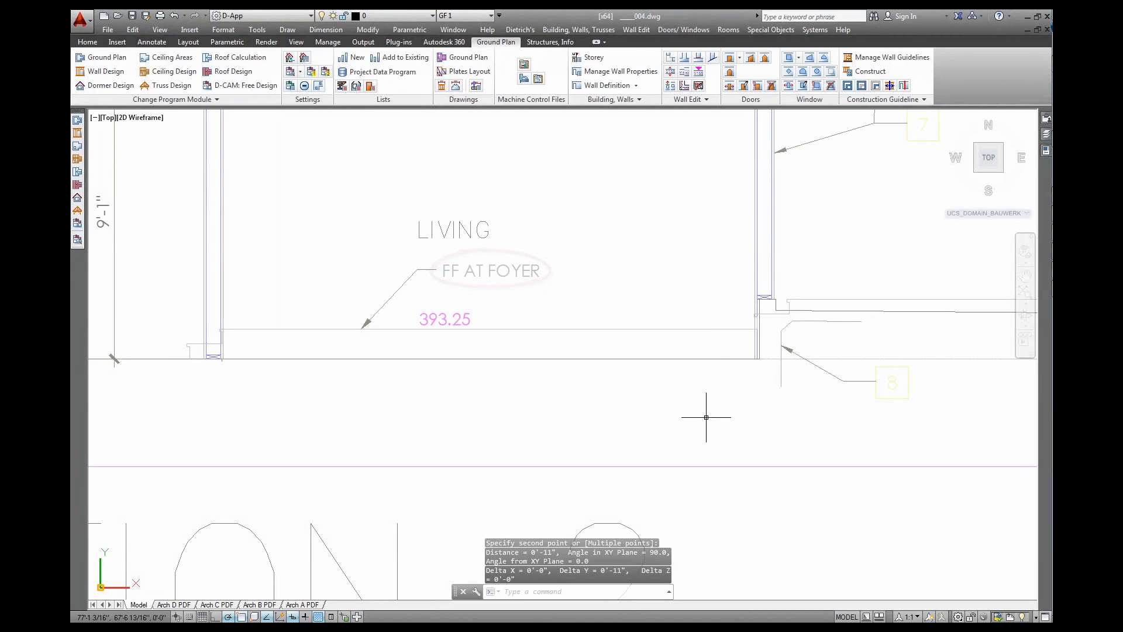
{"action": "scroll", "coordinate": [646, 437], "scroll_direction": "down", "scroll_amount": 5}
{"action": "middle_click_drag", "start_coordinate": [646, 438], "coordinate": [692, 257]}
{"action": "middle_click_drag", "start_coordinate": [630, 409], "coordinate": [589, 253]}
{"action": "scroll", "coordinate": [631, 403], "scroll_direction": "up", "scroll_amount": 5}
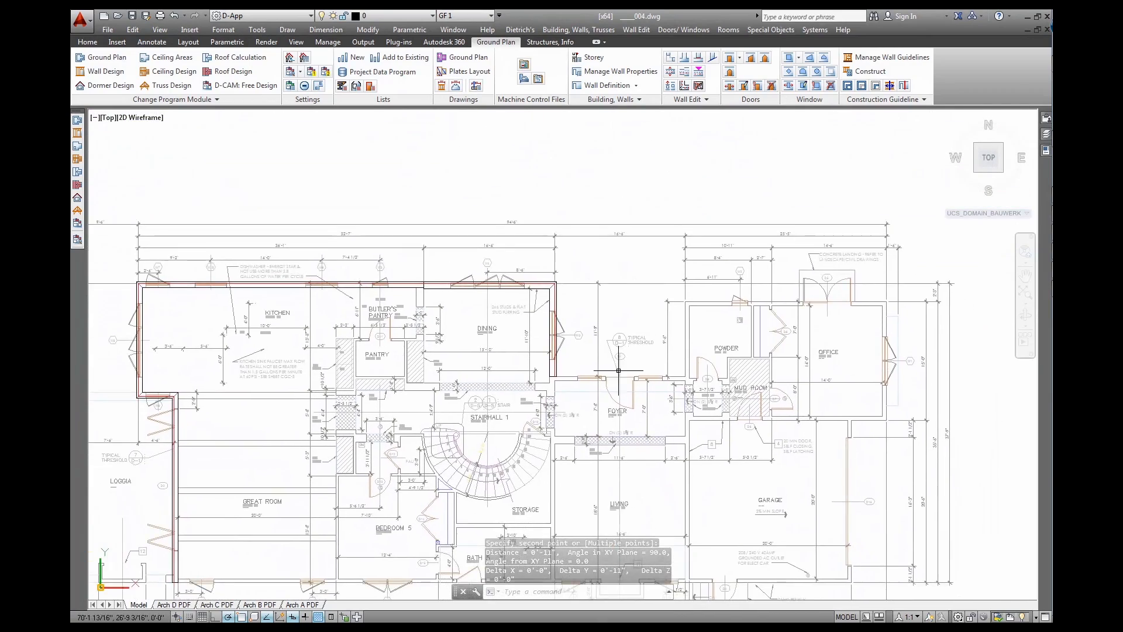
{"action": "middle_click_drag", "start_coordinate": [632, 366], "coordinate": [579, 372]}
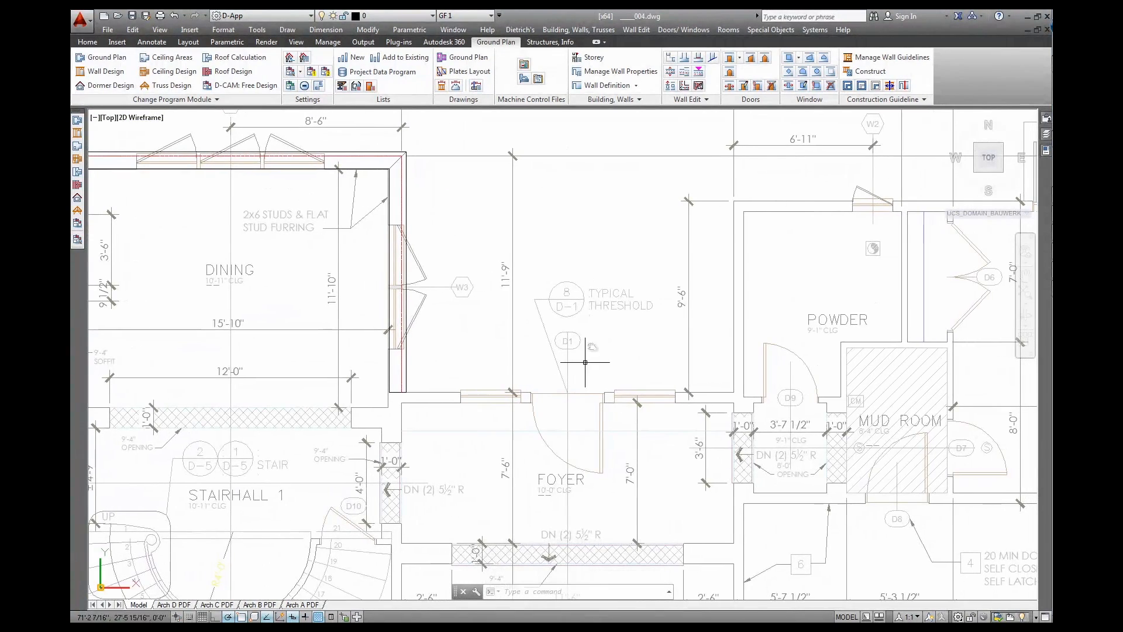
Switch to the E US_Vent_Siding setting with an 11" bottom edge and 11'-1" maximum height
{"action": "left_click", "coordinate": [635, 85]}
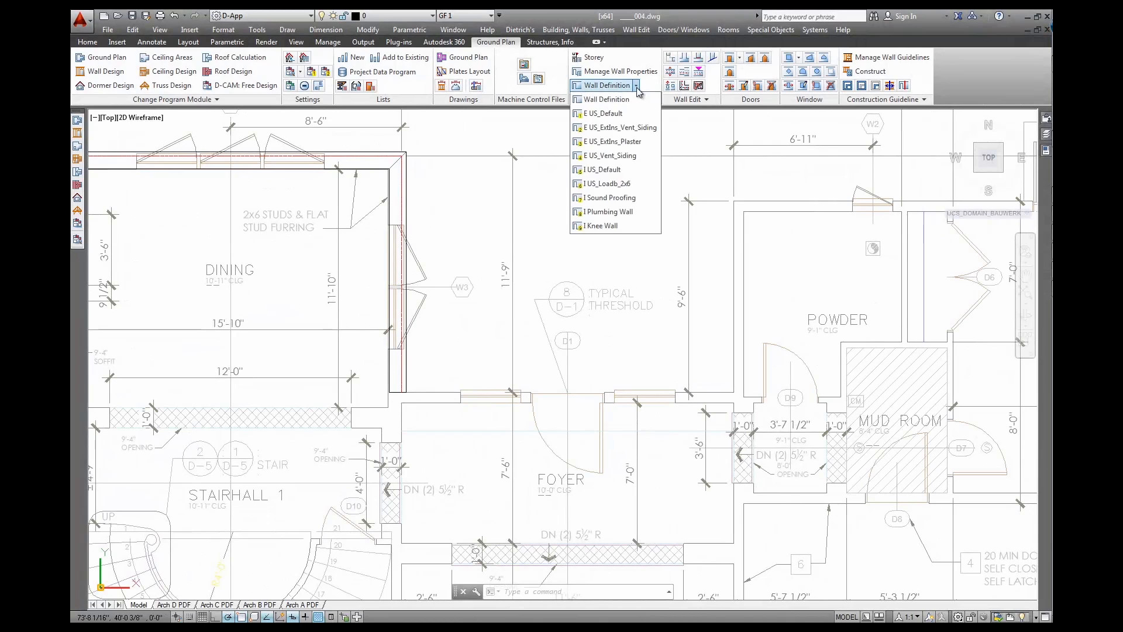
{"action": "left_click", "coordinate": [614, 155]}
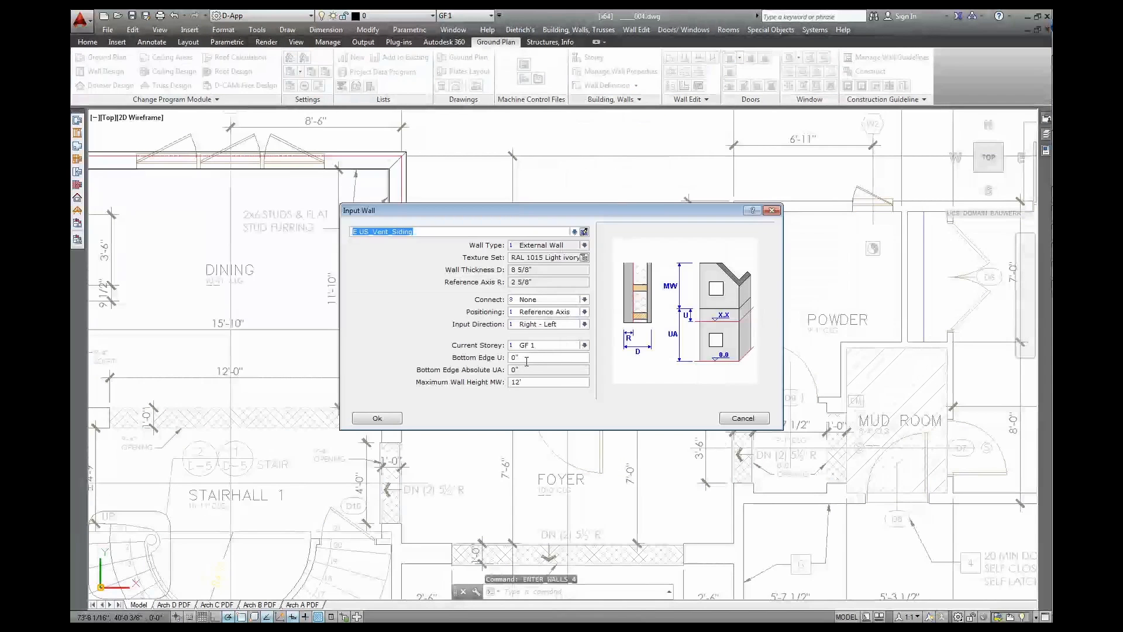
{"action": "left_click", "coordinate": [527, 358]}
{"action": "type", "text": "11"}
{"action": "key", "text": "Tab"}
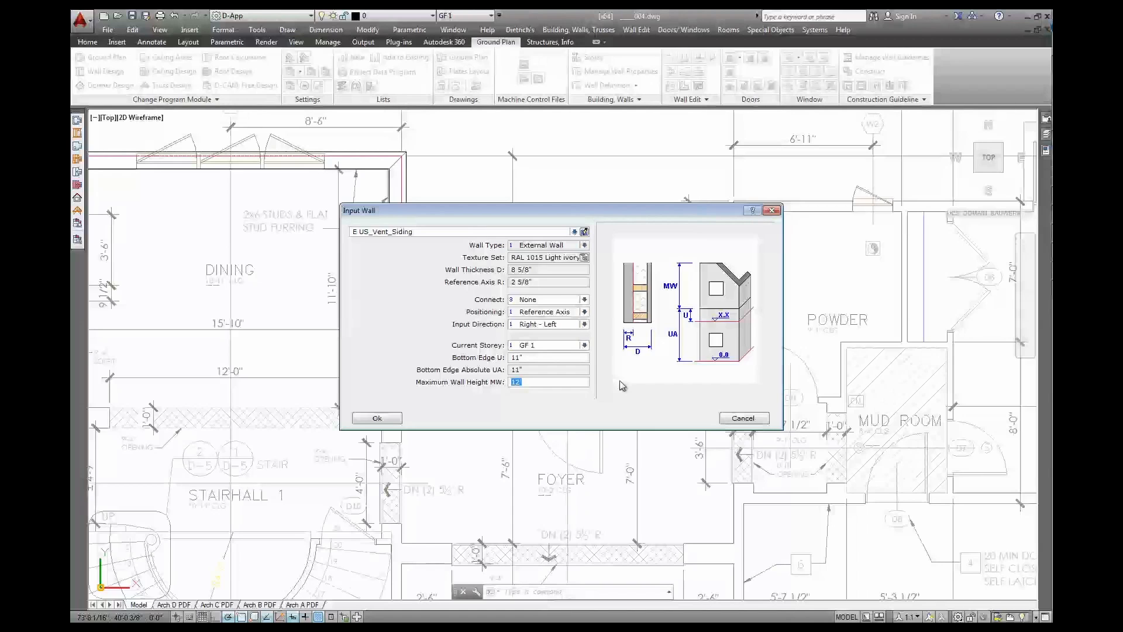
{"action": "type", "text": "11.1"}
{"action": "key", "text": "Tab"}
{"action": "left_click", "coordinate": [377, 418]}
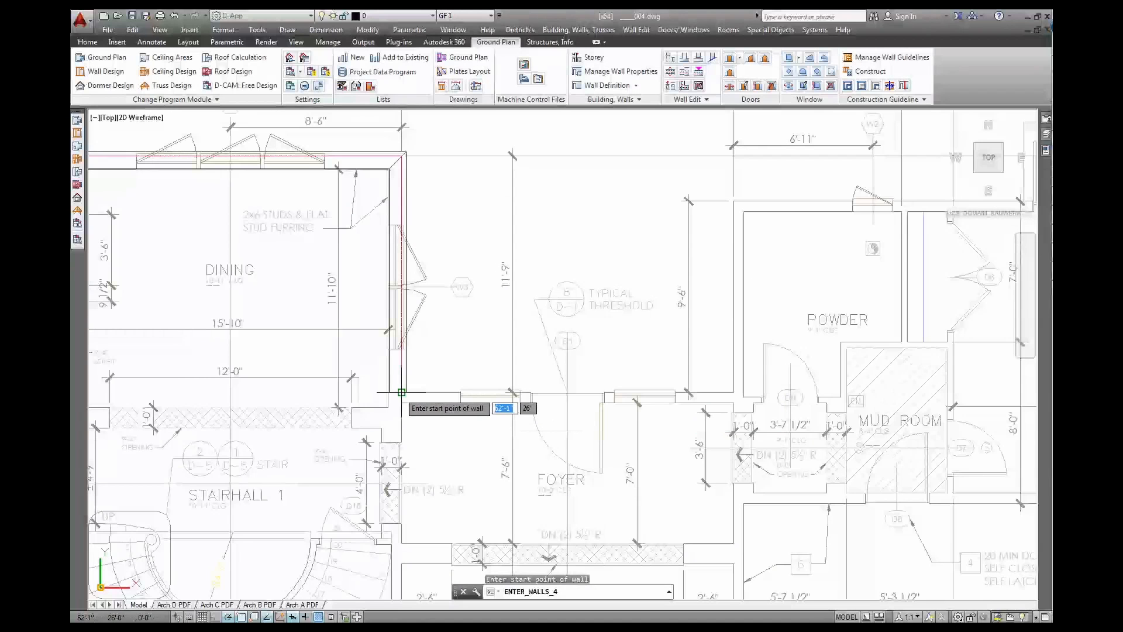
Draw the wall from the dining room's lower-right corner along the Foyer to the powder-room corner
{"action": "left_click", "coordinate": [401, 392]}
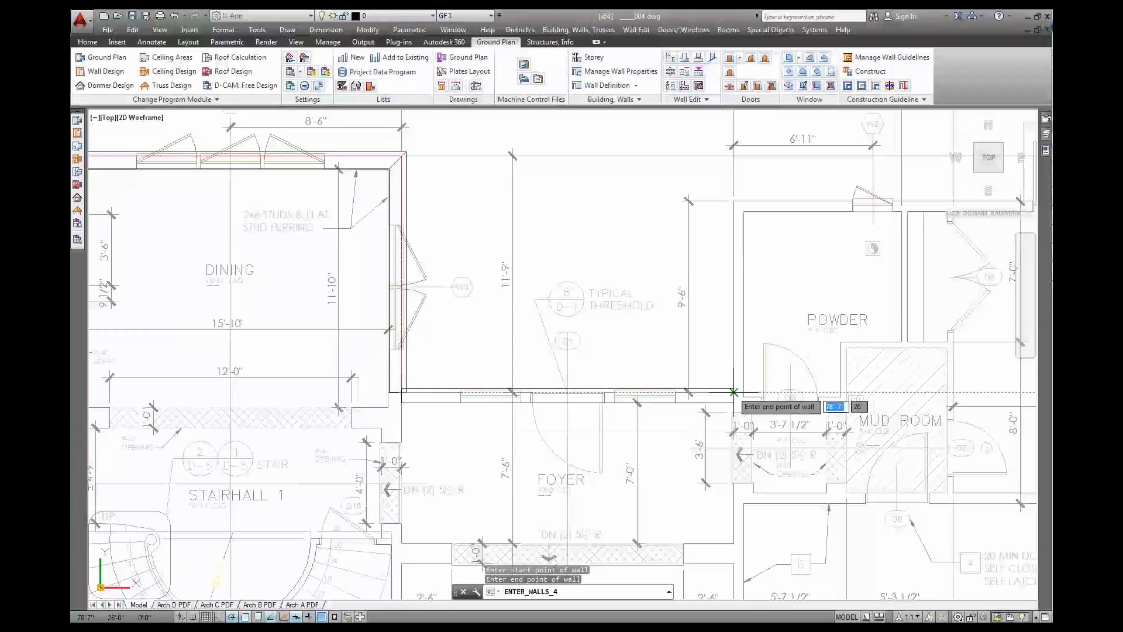
{"action": "left_click", "coordinate": [734, 392]}
{"action": "key", "text": "Return"}
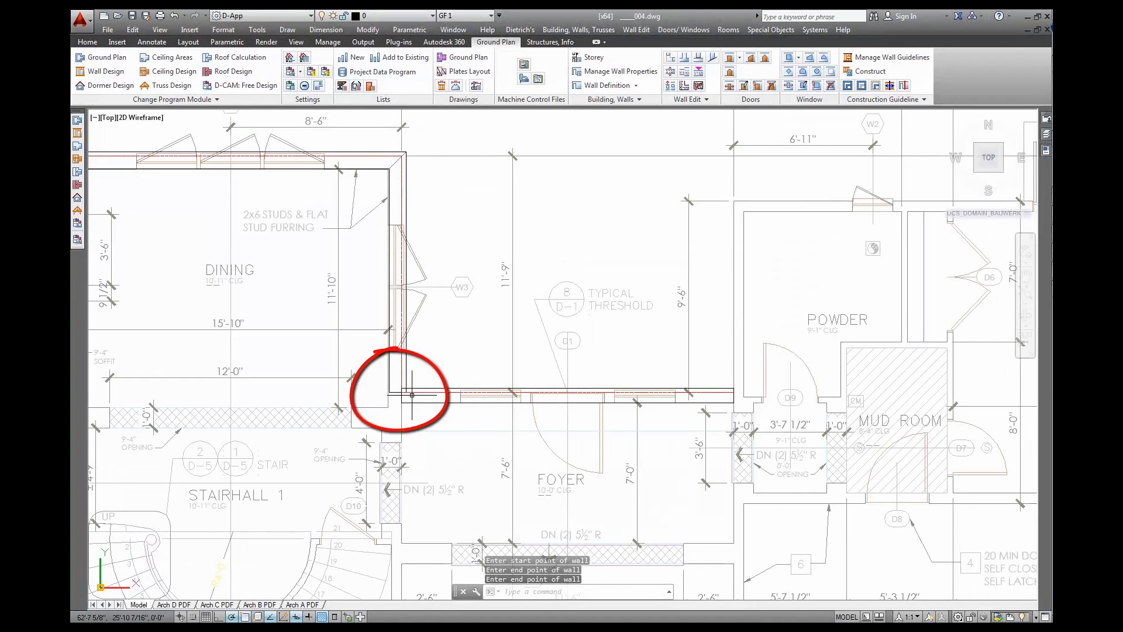
Join the horizontal foyer wall and the vertical dining wall into a clean corner
{"action": "left_click", "coordinate": [682, 59]}
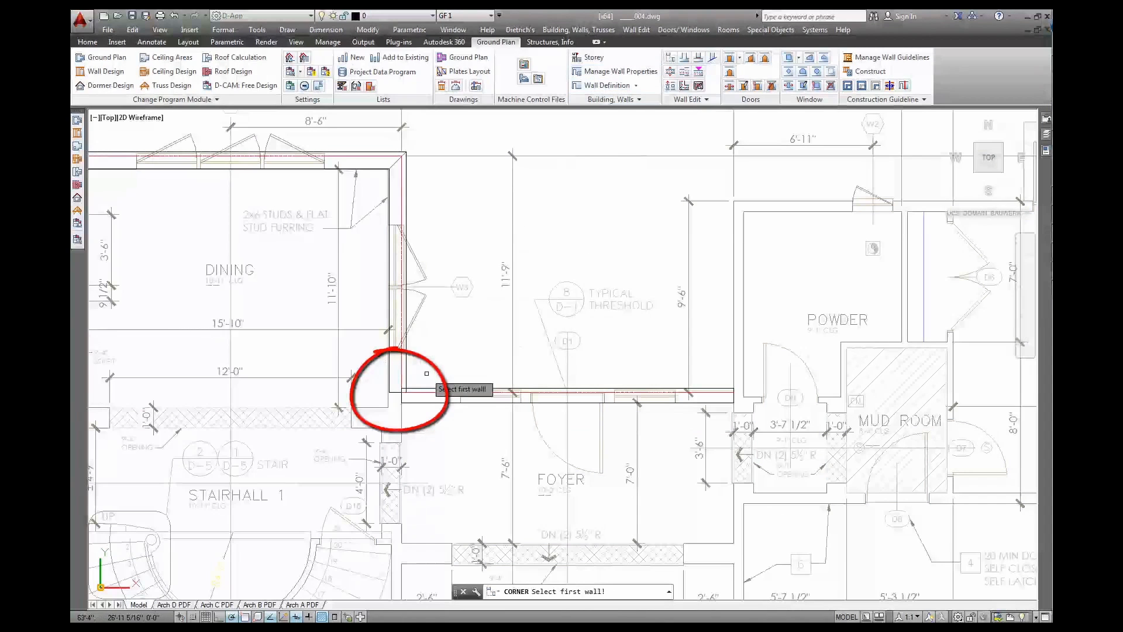
{"action": "left_click", "coordinate": [420, 395]}
{"action": "left_click", "coordinate": [405, 370]}
{"action": "key", "text": "Escape"}
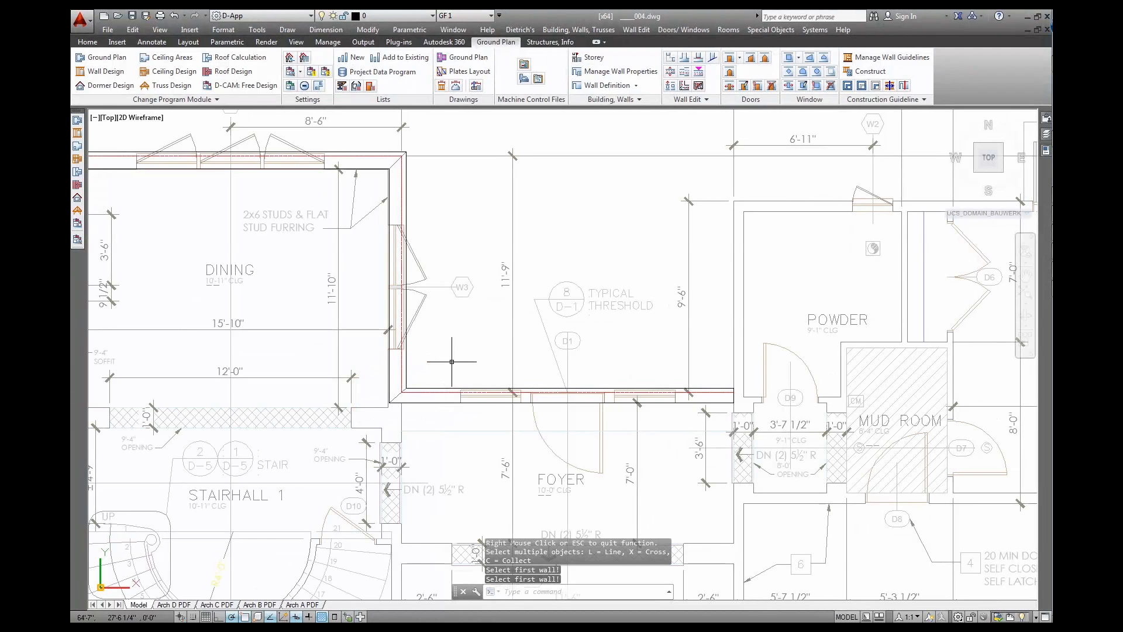
Pan and zoom out to bring Section 2 above the plan into view
{"action": "middle_click_drag", "start_coordinate": [658, 358], "coordinate": [423, 352]}
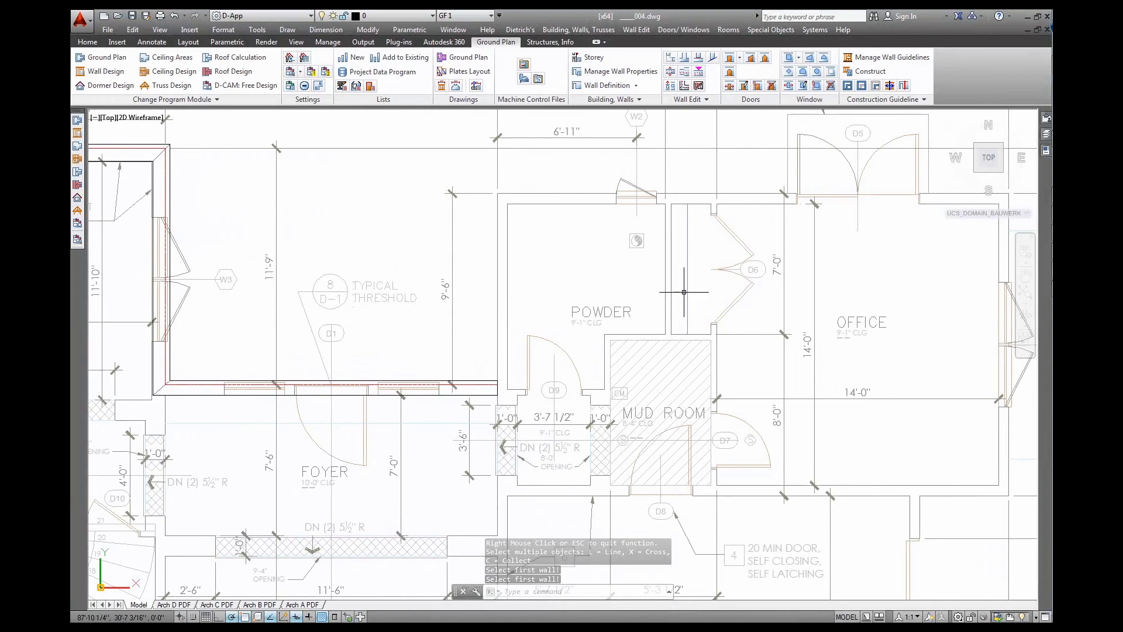
{"action": "scroll", "coordinate": [547, 209], "scroll_direction": "down", "scroll_amount": 5}
{"action": "mouse_move", "coordinate": [547, 209]}
{"action": "middle_mouse_down"}
{"action": "mouse_move", "coordinate": [538, 377]}
{"action": "mouse_move", "coordinate": [512, 526]}
{"action": "middle_mouse_up"}
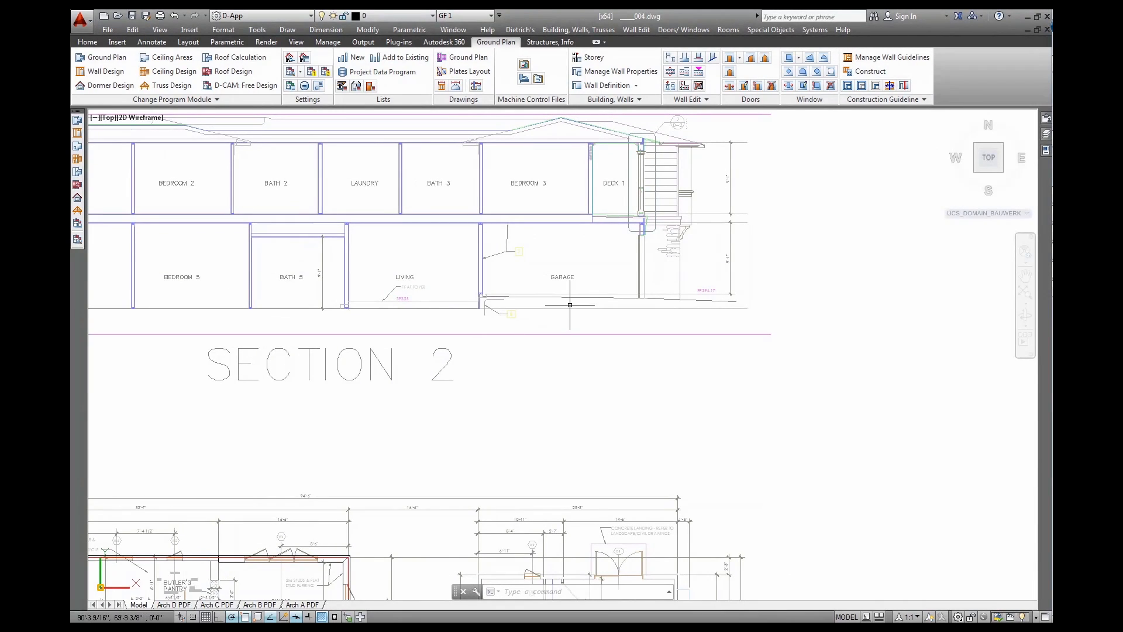
Measure the roughly 1'-10" floor-level step in Section 2 with DIST
{"action": "scroll", "coordinate": [571, 307], "scroll_direction": "up", "scroll_amount": 3}
{"action": "scroll", "coordinate": [587, 304], "scroll_direction": "up", "scroll_amount": 2}
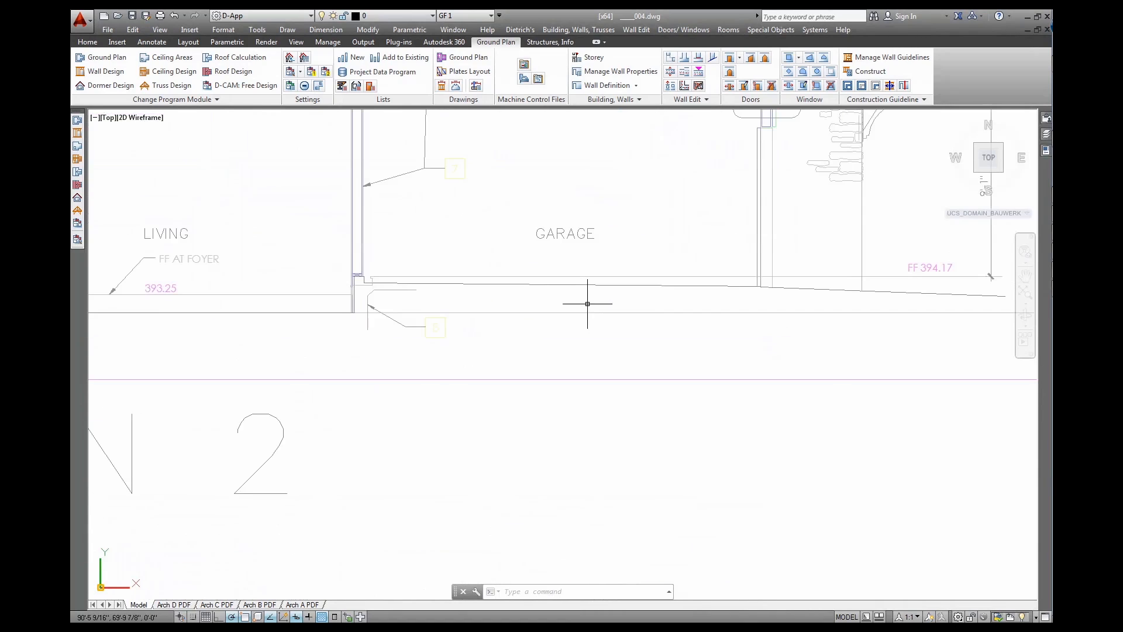
{"action": "type", "text": "ist"}
{"action": "key", "text": "Return"}
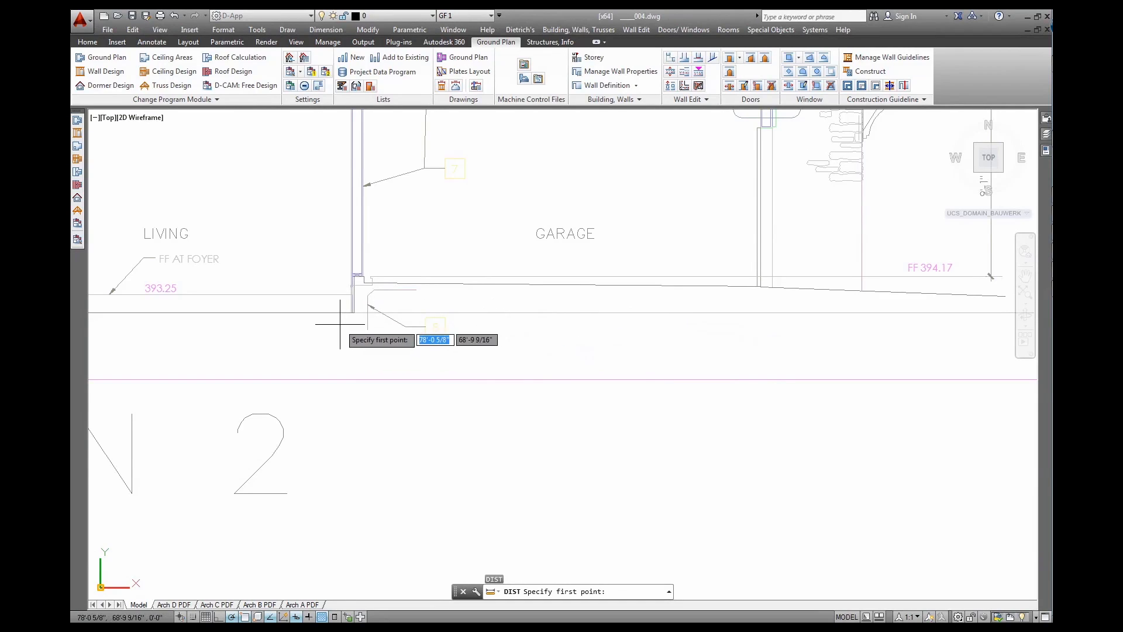
{"action": "left_click", "coordinate": [367, 309]}
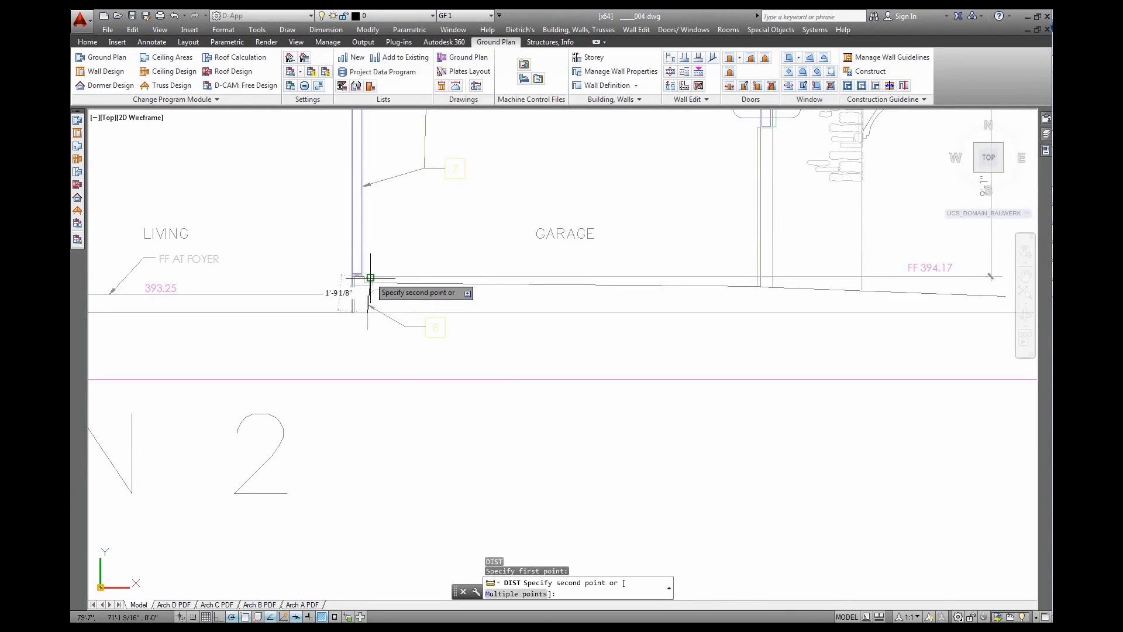
{"action": "scroll", "coordinate": [365, 287], "scroll_direction": "up", "scroll_amount": 3}
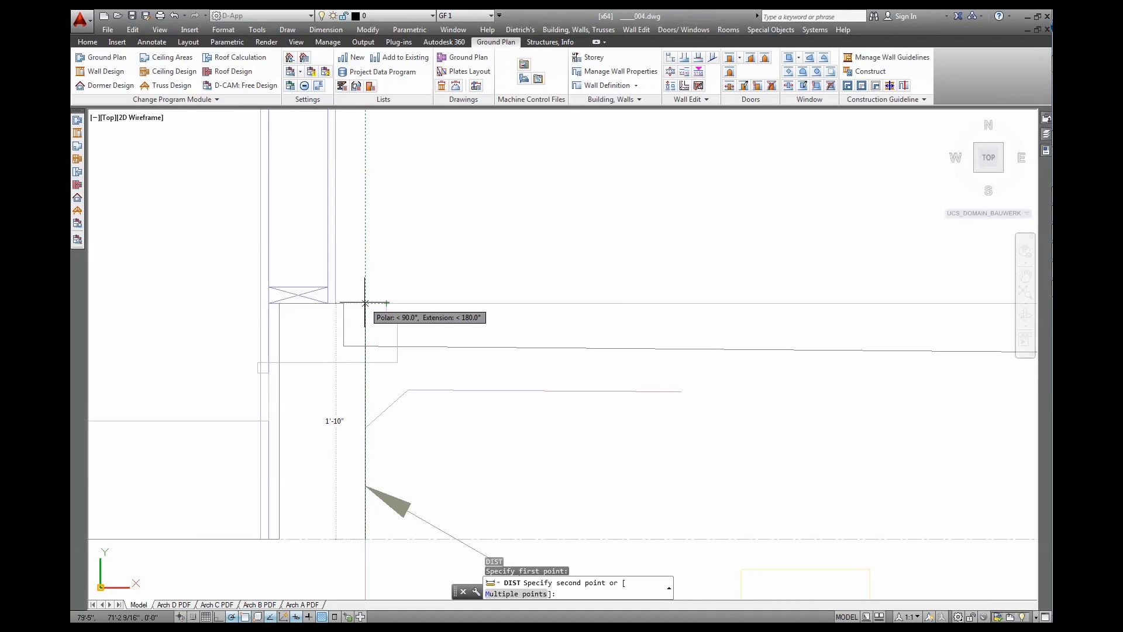
{"action": "left_click", "coordinate": [365, 303]}
Pan and zoom back to the powder room area of the floor plan
{"action": "scroll", "coordinate": [375, 374], "scroll_direction": "down", "scroll_amount": 6}
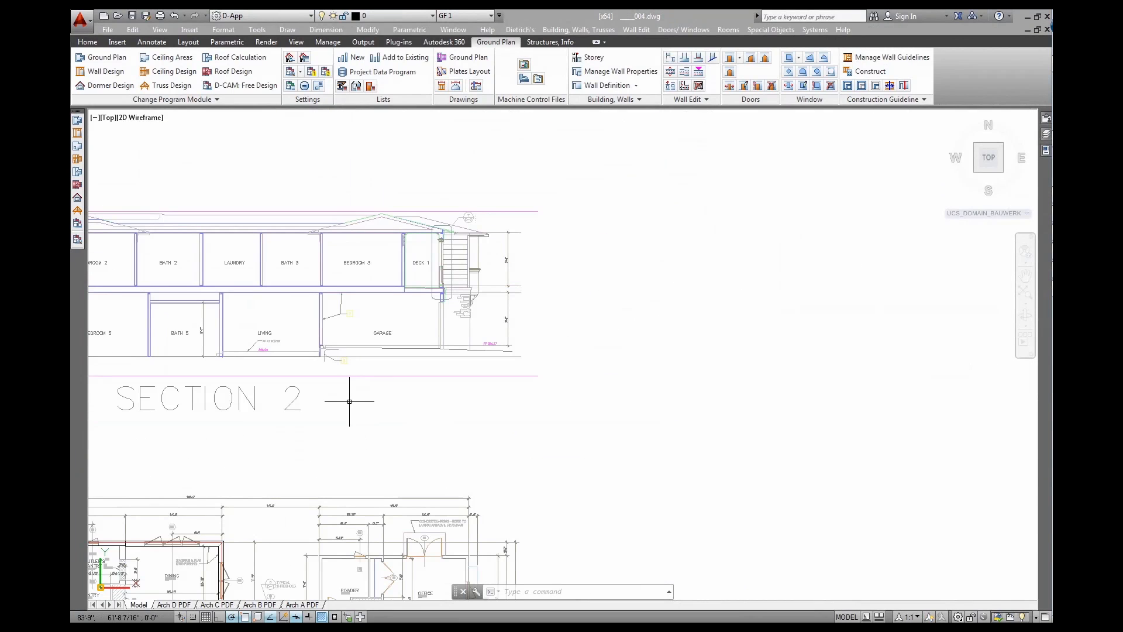
{"action": "mouse_move", "coordinate": [349, 401]}
{"action": "middle_mouse_down"}
{"action": "mouse_move", "coordinate": [363, 327]}
{"action": "mouse_move", "coordinate": [524, 262]}
{"action": "mouse_move", "coordinate": [574, 175]}
{"action": "middle_mouse_up"}
{"action": "scroll", "coordinate": [551, 359], "scroll_direction": "up", "scroll_amount": 6}
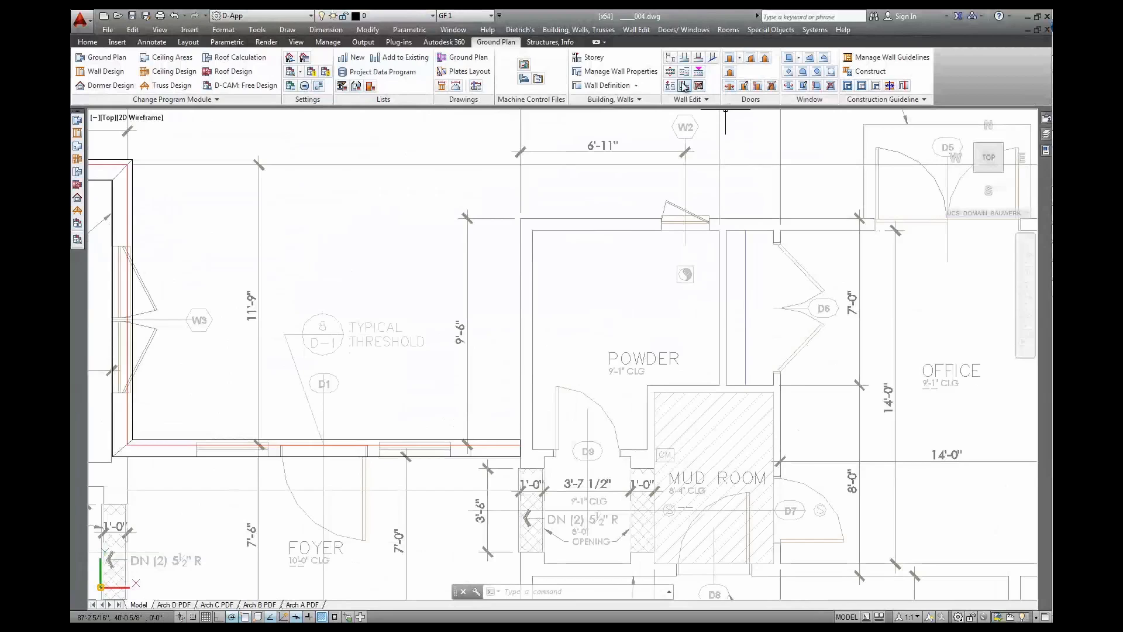
Accept the 1'-10" bottom-edge wall settings and draw a wall up the powder room's side
{"action": "left_click", "coordinate": [624, 85]}
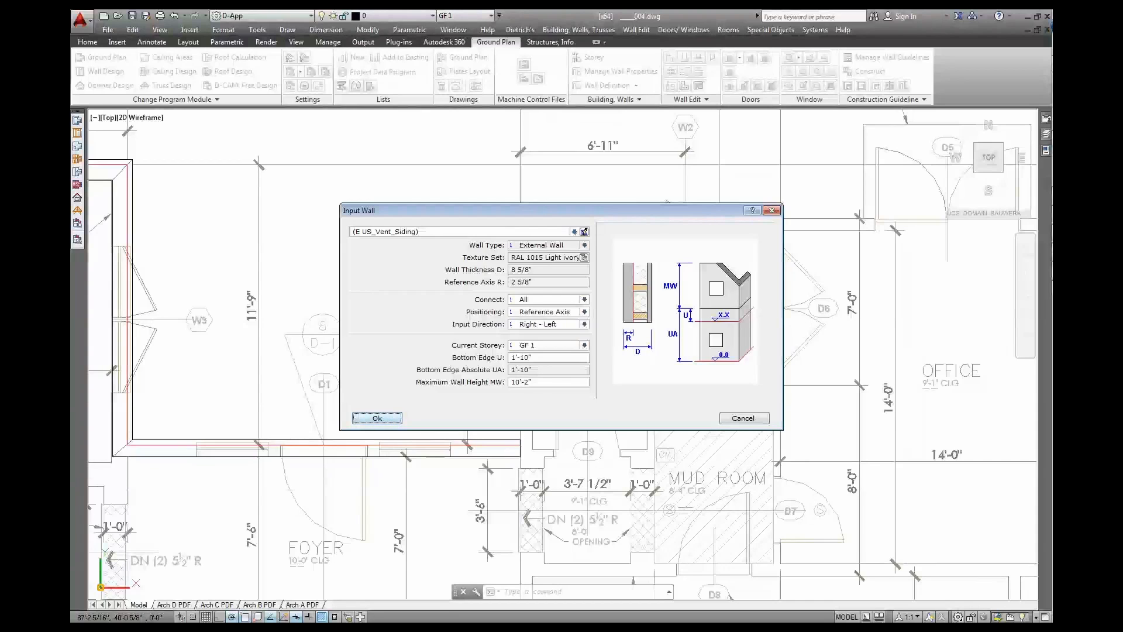
{"action": "left_click", "coordinate": [378, 417]}
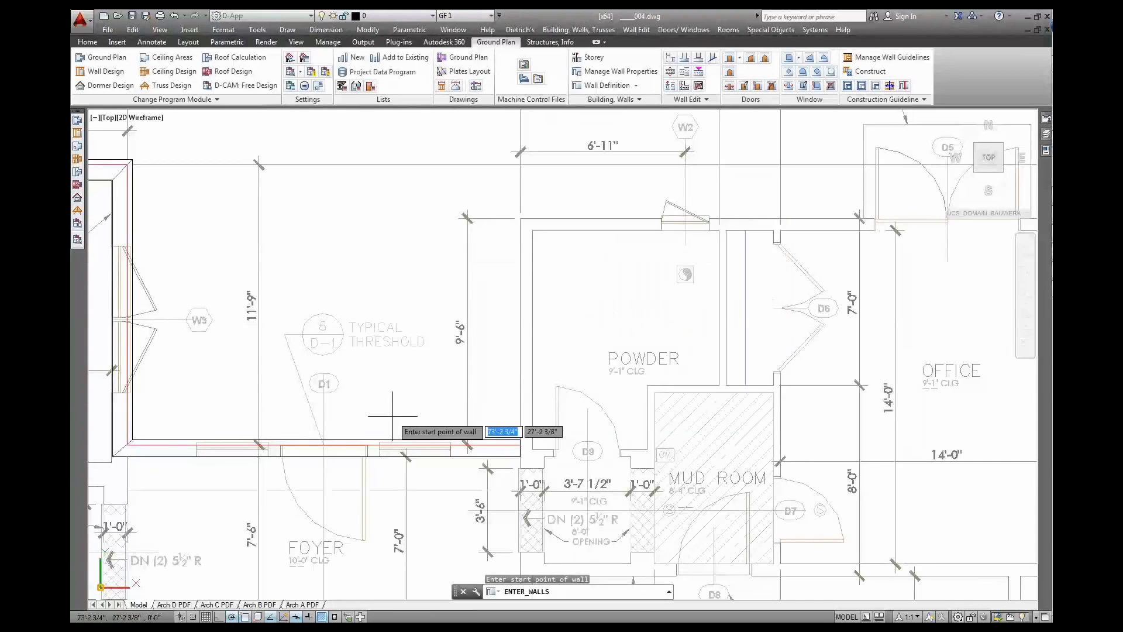
{"action": "left_click", "coordinate": [520, 445]}
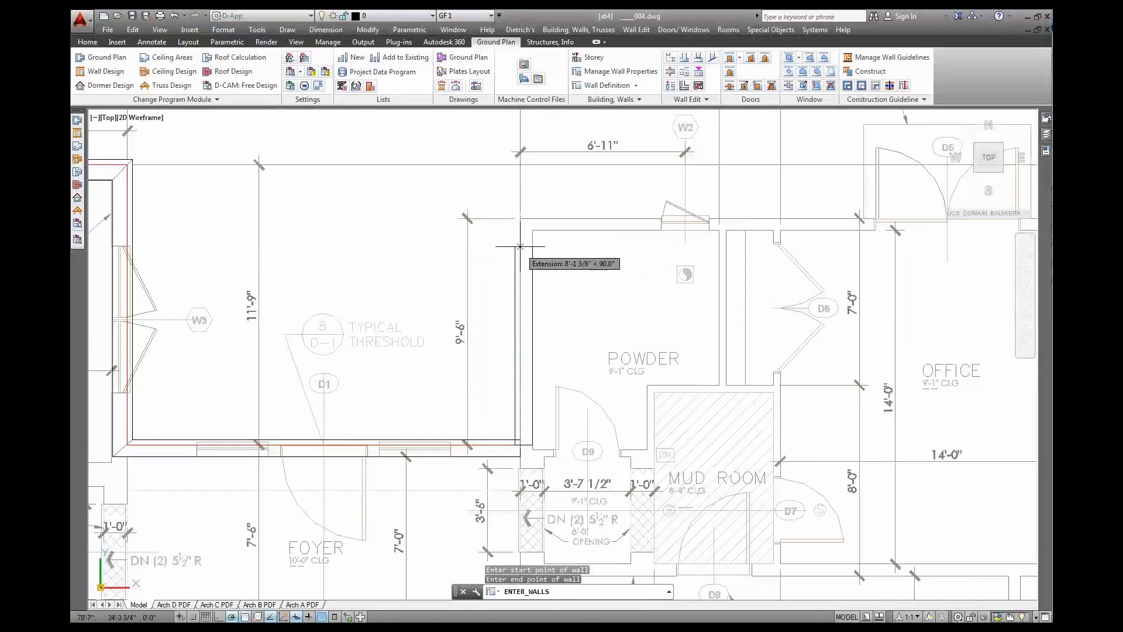
{"action": "left_click", "coordinate": [520, 218]}
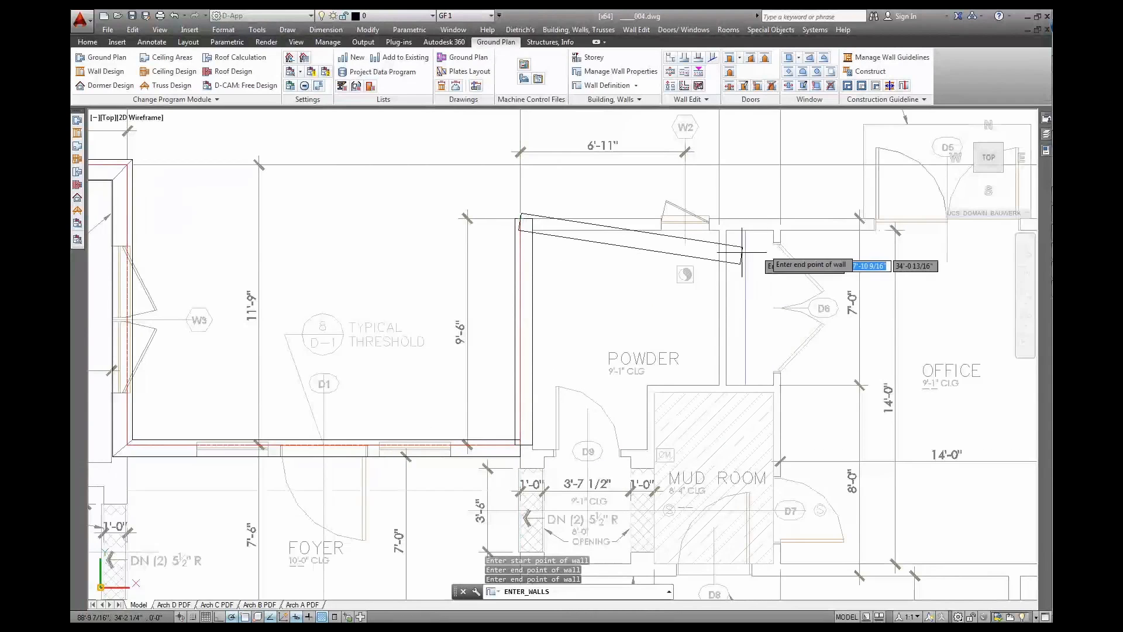
Continue the wall across the office's top, down its right side and left beneath the mud room
{"action": "middle_click_drag", "start_coordinate": [885, 245], "coordinate": [488, 247]}
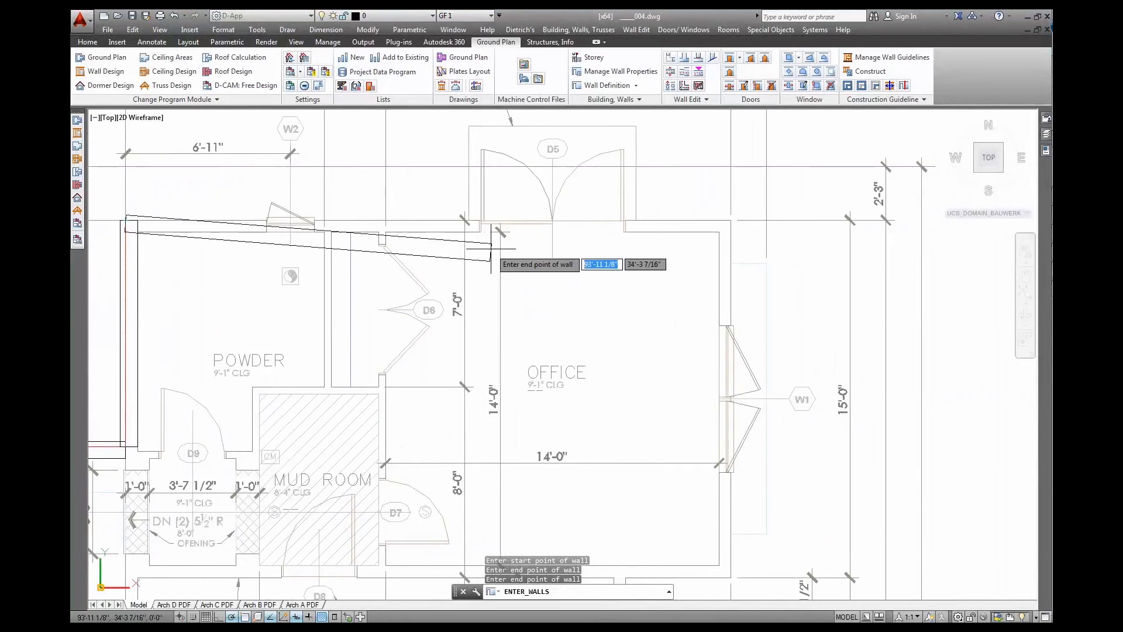
{"action": "scroll", "coordinate": [489, 247], "scroll_direction": "up", "scroll_amount": 2}
{"action": "left_click", "coordinate": [870, 203]}
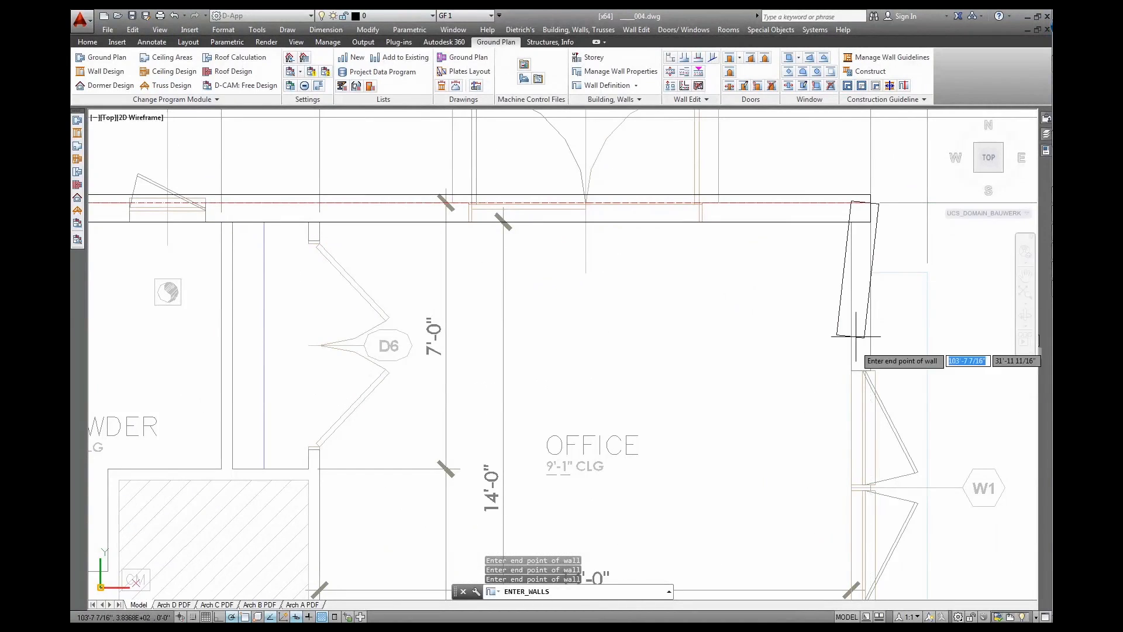
{"action": "scroll", "coordinate": [871, 412], "scroll_direction": "down", "scroll_amount": 2}
{"action": "middle_click_drag", "start_coordinate": [881, 598], "coordinate": [822, 364]}
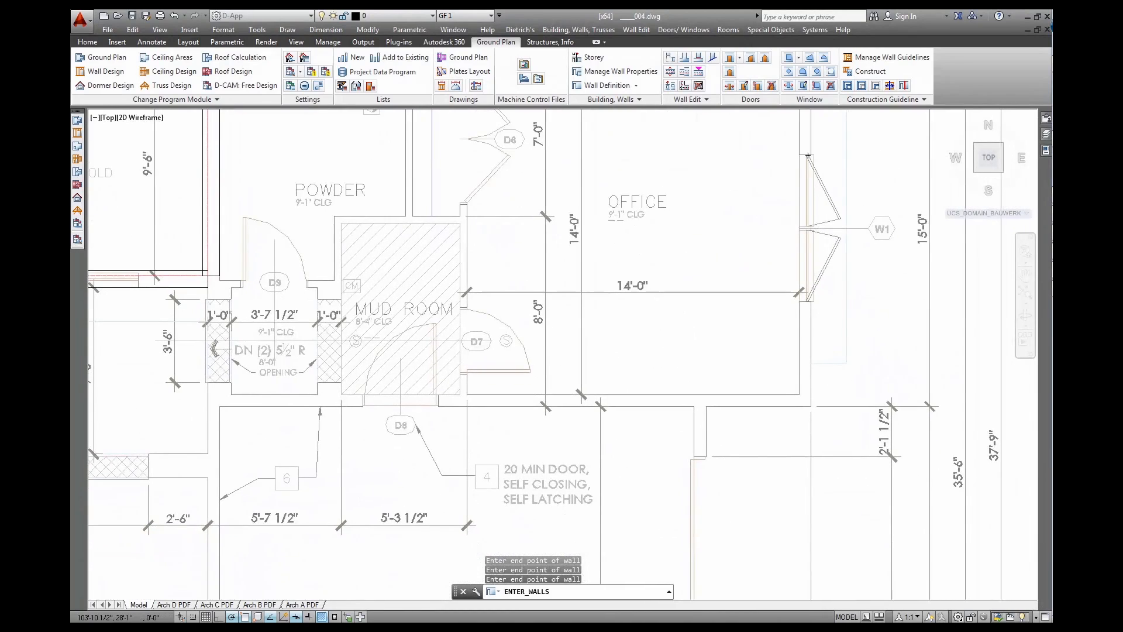
{"action": "left_click", "coordinate": [810, 406]}
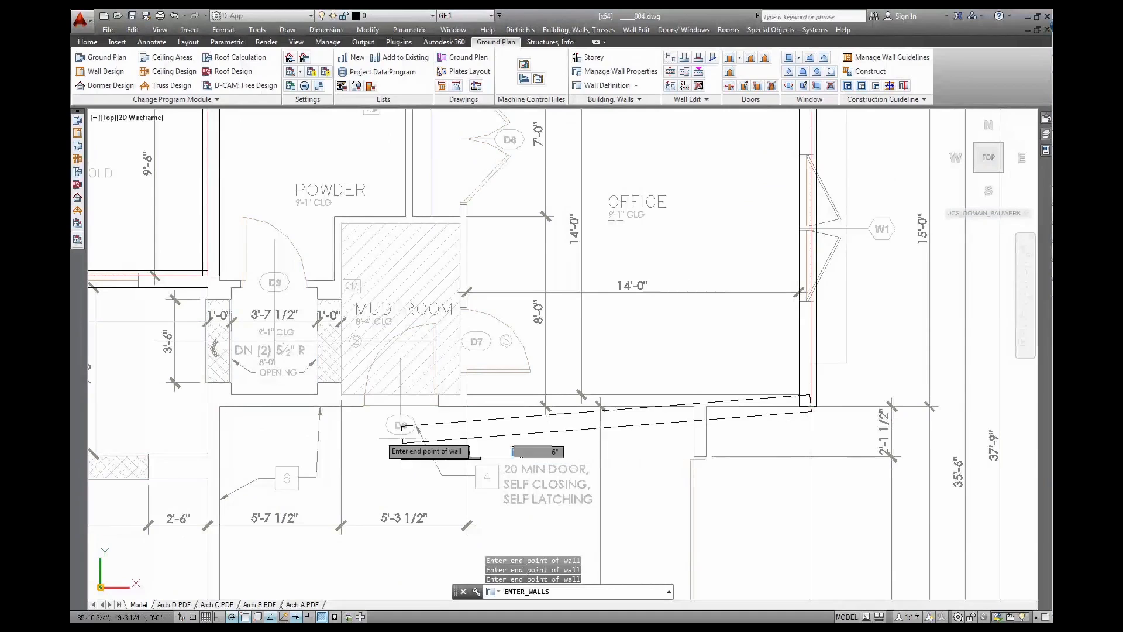
{"action": "left_click", "coordinate": [219, 406]}
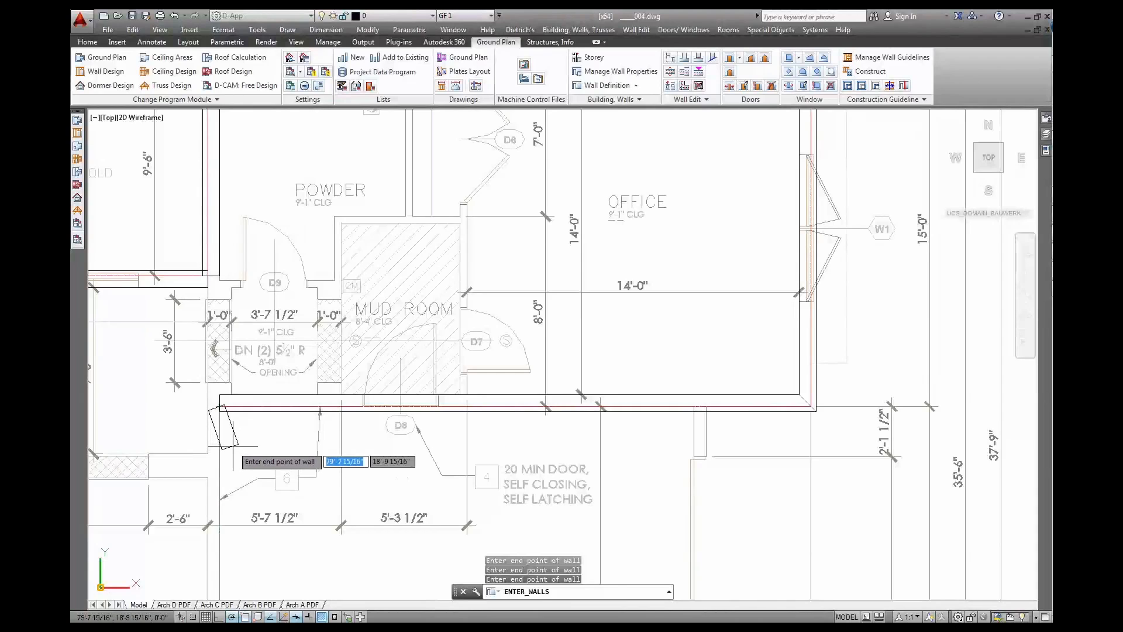
{"action": "key", "text": "Escape"}
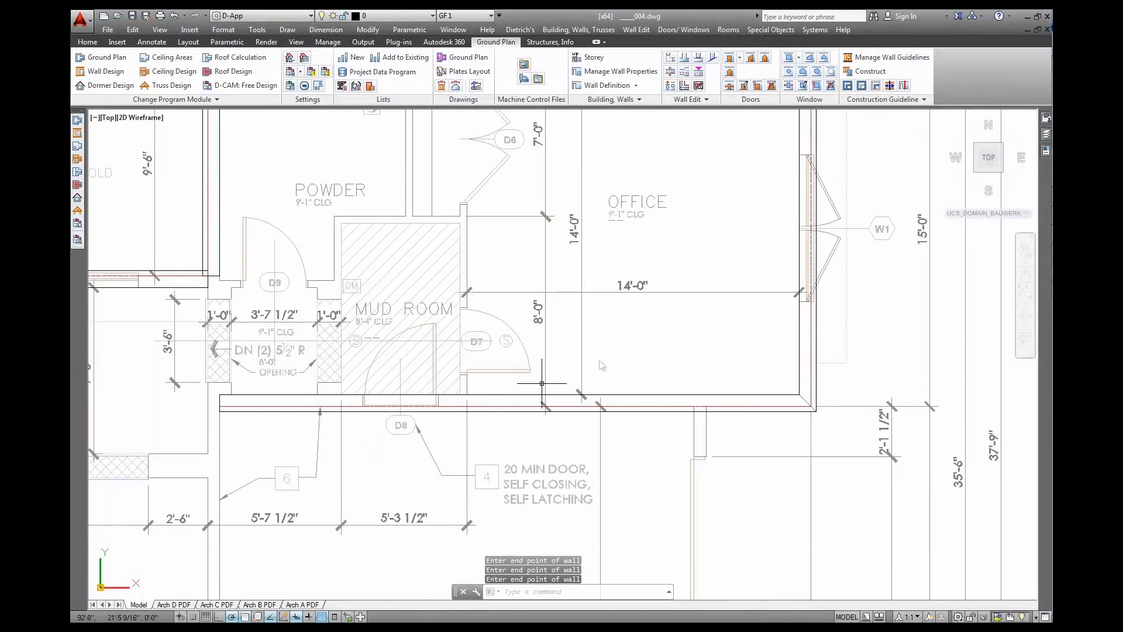
Delete the wall running under the mud room and office
{"action": "left_click", "coordinate": [699, 86]}
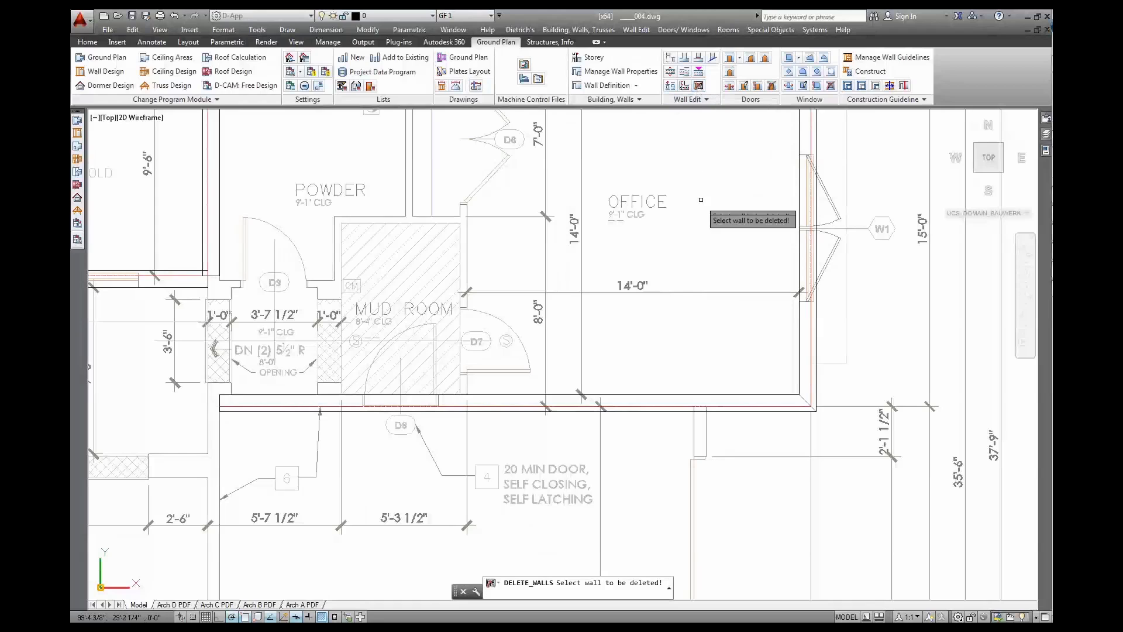
{"action": "left_click", "coordinate": [711, 395]}
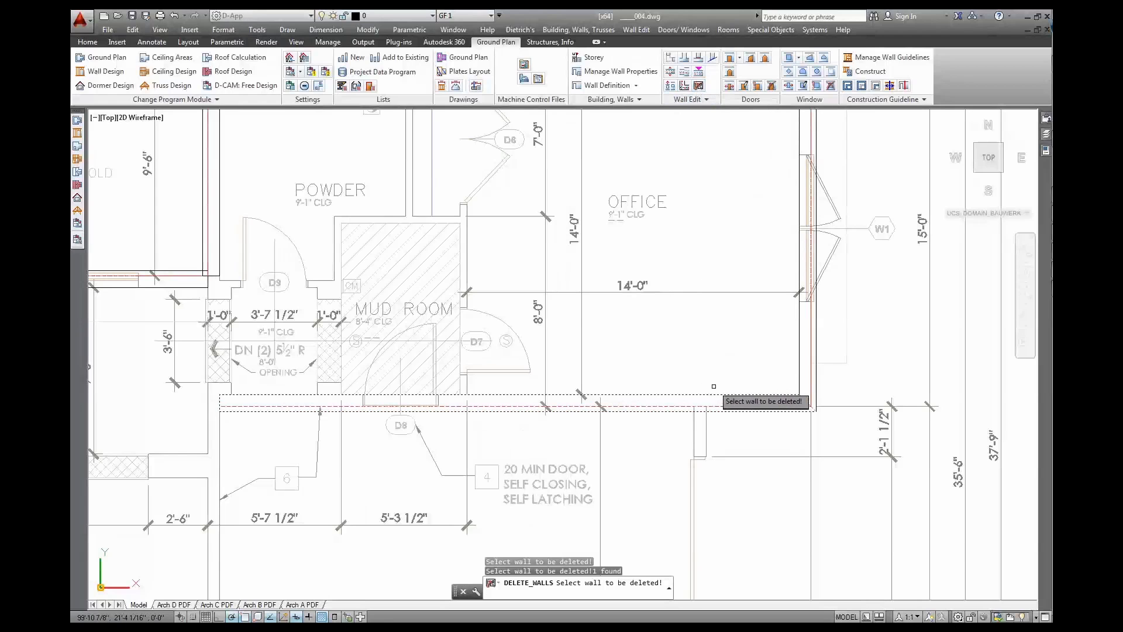
{"action": "right_click", "coordinate": [666, 165]}
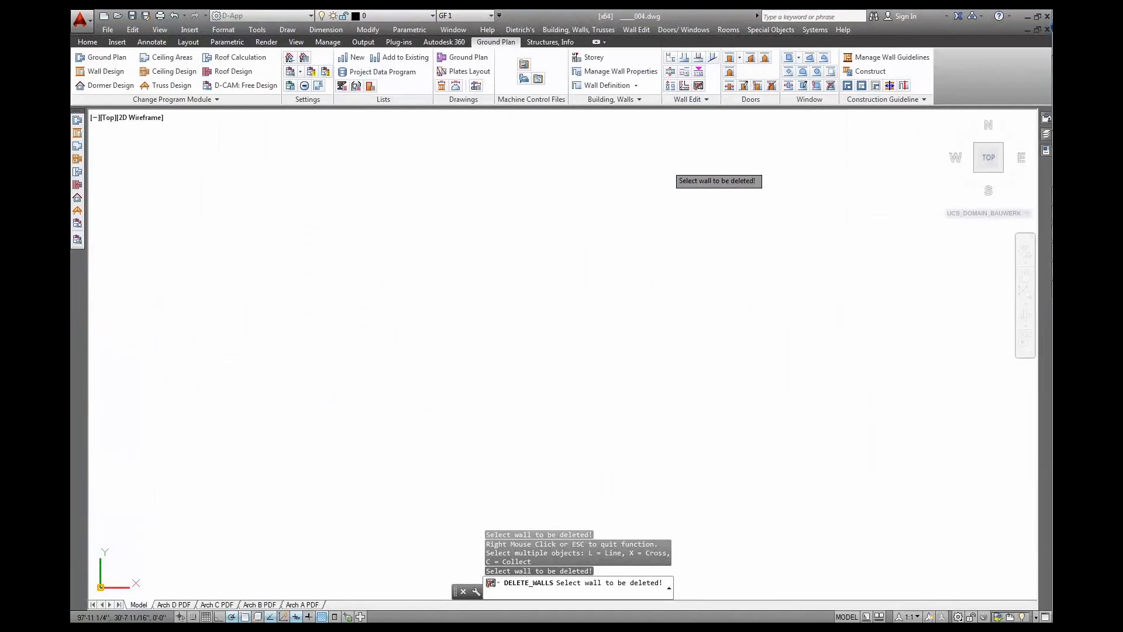
Draw new walls from the office's lower-right corner down around the garage to the living room corner
{"action": "left_click", "coordinate": [619, 86]}
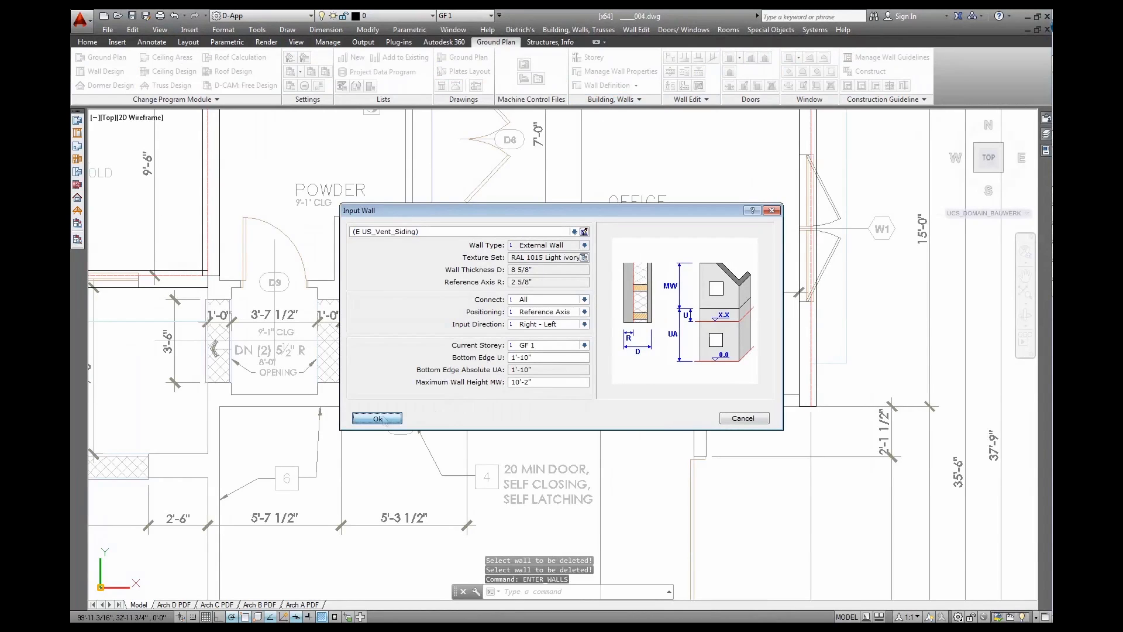
{"action": "left_click", "coordinate": [377, 418]}
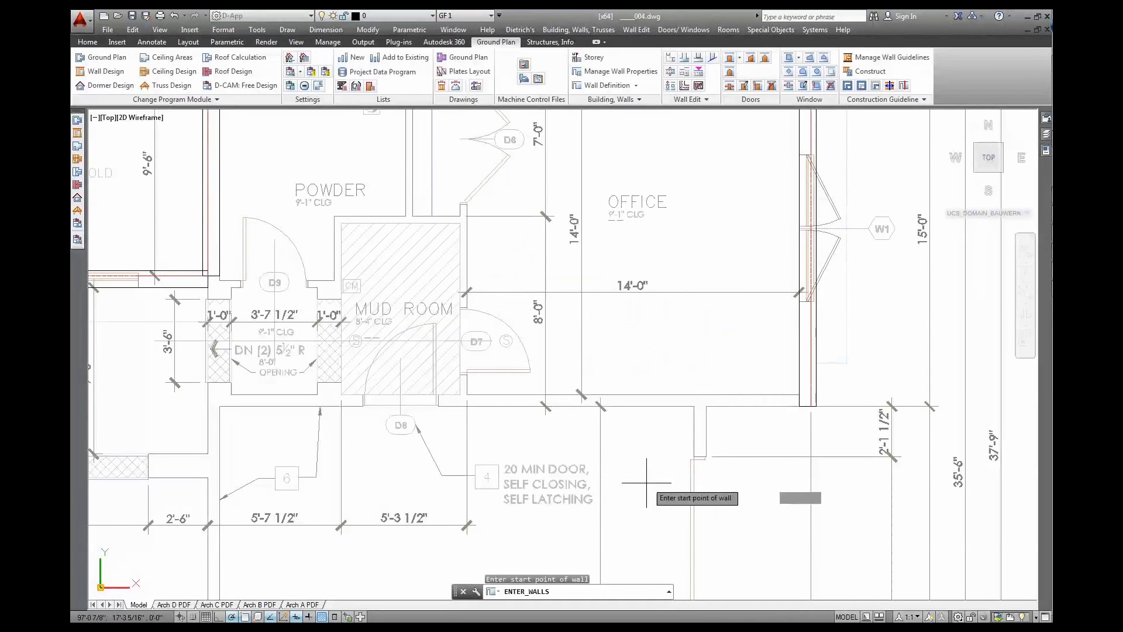
{"action": "left_click", "coordinate": [811, 406]}
{"action": "left_click", "coordinate": [706, 406]}
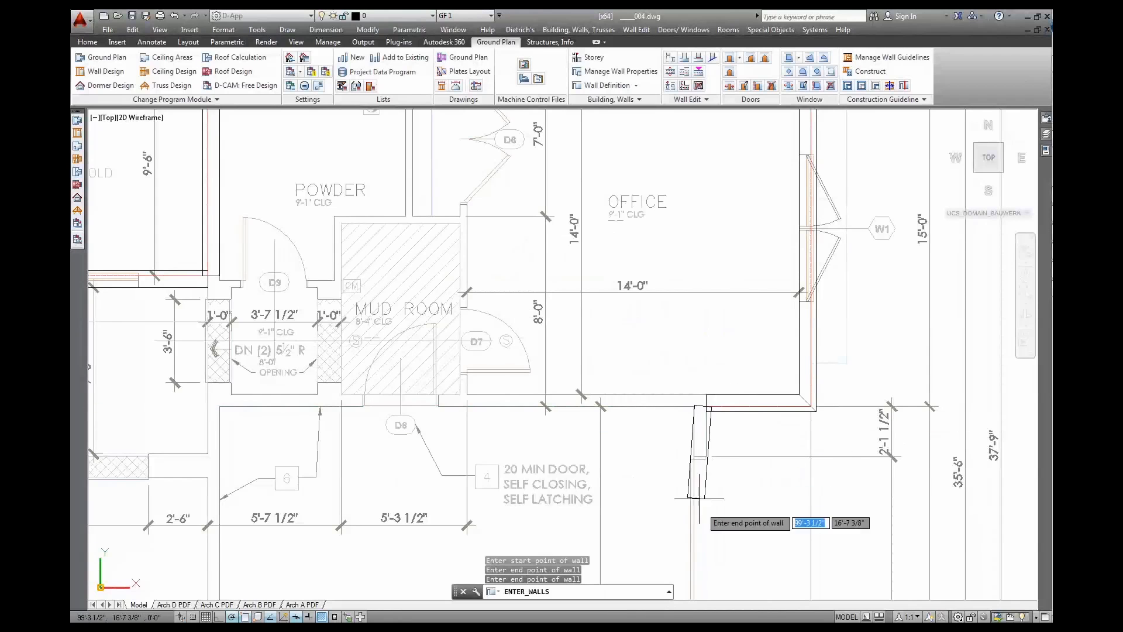
{"action": "middle_click_drag", "start_coordinate": [710, 524], "coordinate": [688, 136]}
{"action": "left_click", "coordinate": [682, 498]}
{"action": "mouse_move", "coordinate": [234, 510]}
{"action": "middle_mouse_down"}
{"action": "mouse_move", "coordinate": [532, 442]}
{"action": "mouse_move", "coordinate": [571, 453]}
{"action": "mouse_move", "coordinate": [598, 444]}
{"action": "middle_mouse_up"}
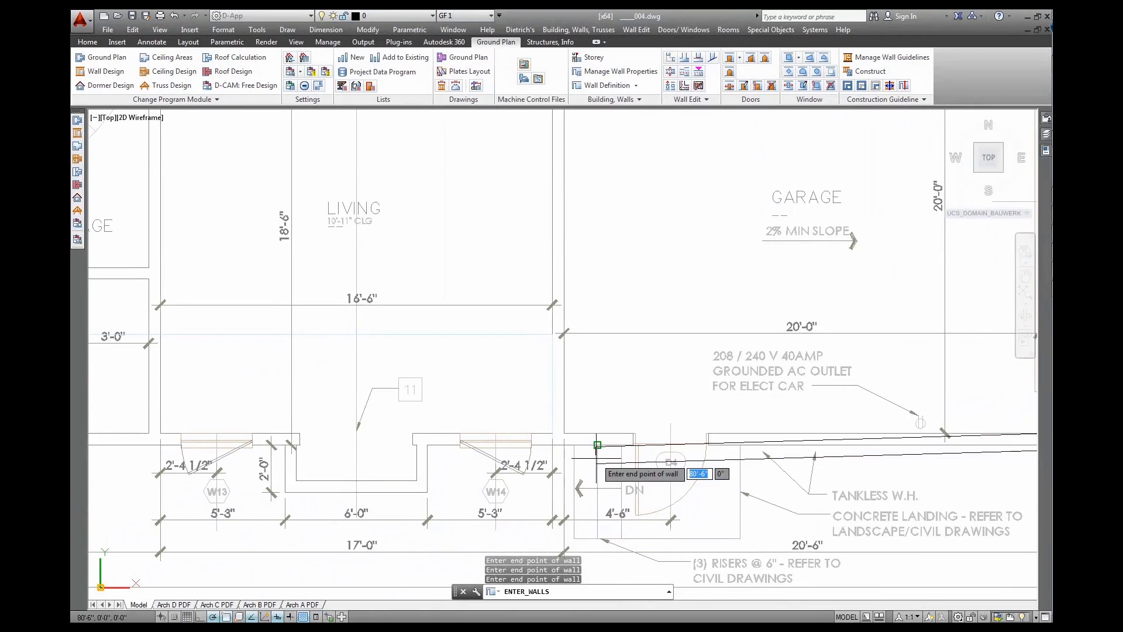
{"action": "left_click", "coordinate": [553, 445]}
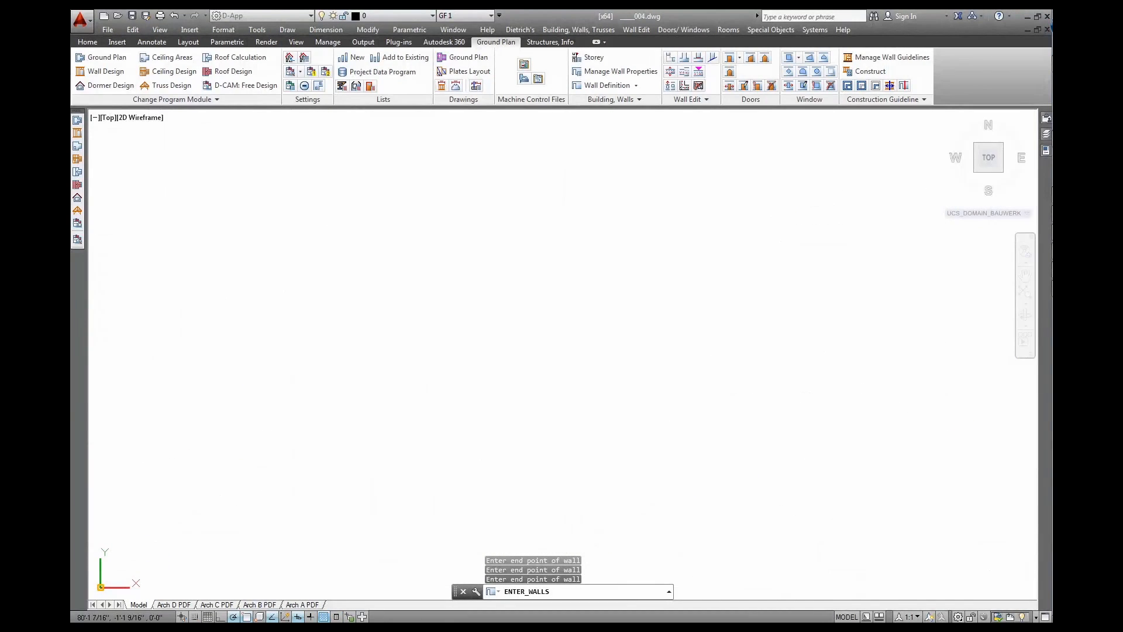
{"action": "key", "text": "Escape"}
{"action": "scroll", "coordinate": [594, 394], "scroll_direction": "down", "scroll_amount": 6}
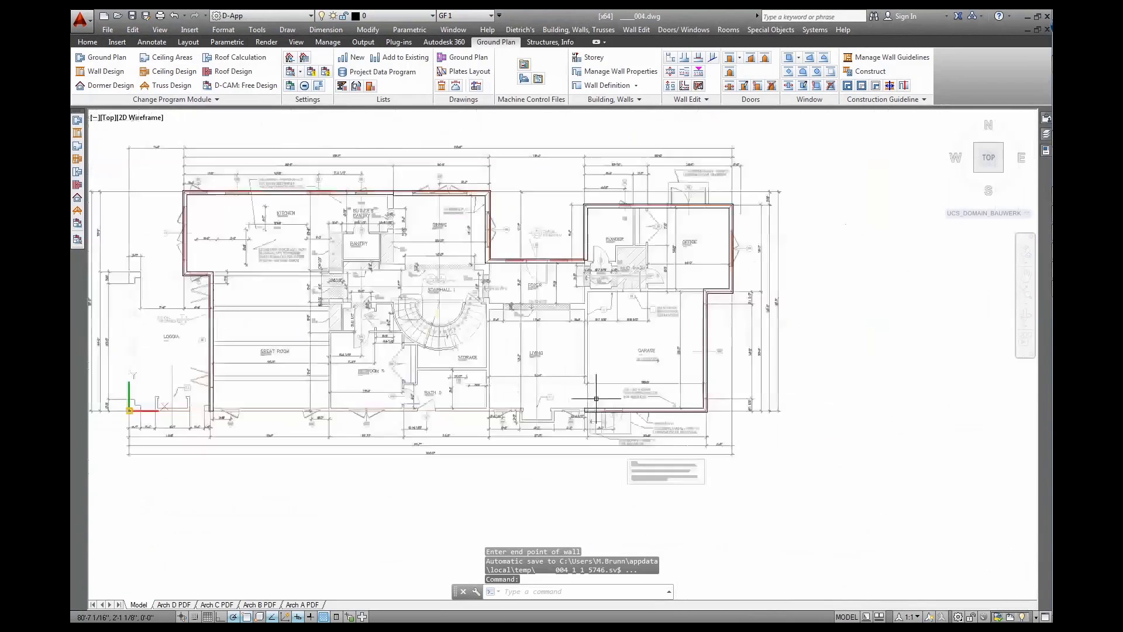
Begin the outer wall at the garage side, stepping down and left along the plan's bottom edge
{"action": "middle_click_drag", "start_coordinate": [594, 393], "coordinate": [604, 462]}
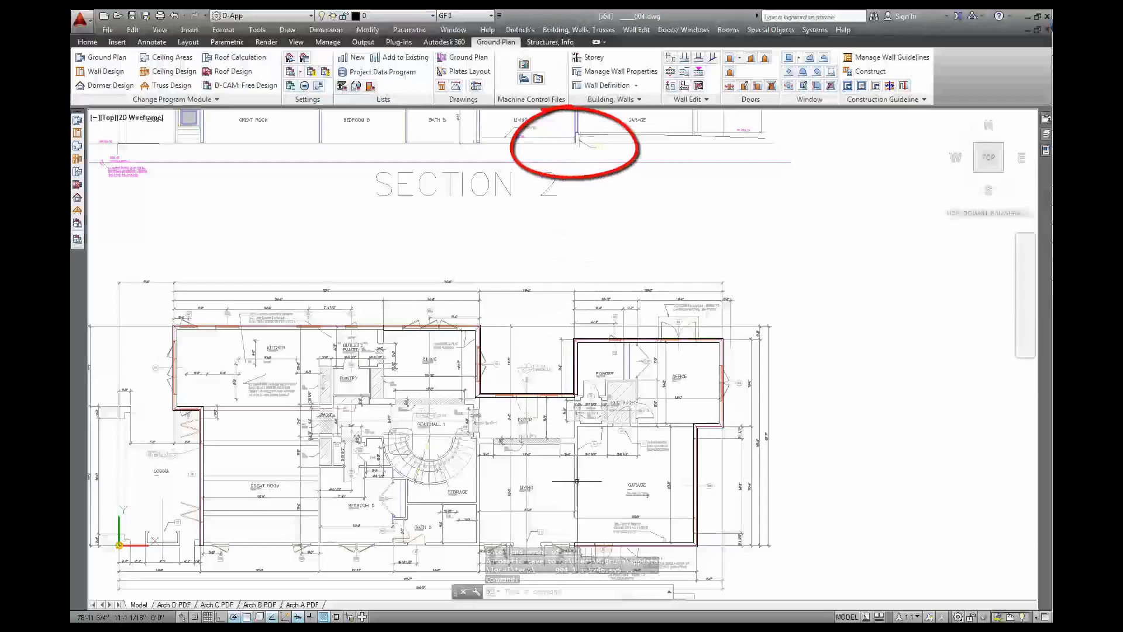
{"action": "mouse_move", "coordinate": [558, 557]}
{"action": "middle_mouse_down"}
{"action": "mouse_move", "coordinate": [639, 452]}
{"action": "mouse_move", "coordinate": [605, 452]}
{"action": "mouse_move", "coordinate": [745, 442]}
{"action": "middle_mouse_up"}
{"action": "scroll", "coordinate": [639, 452], "scroll_direction": "up", "scroll_amount": 5}
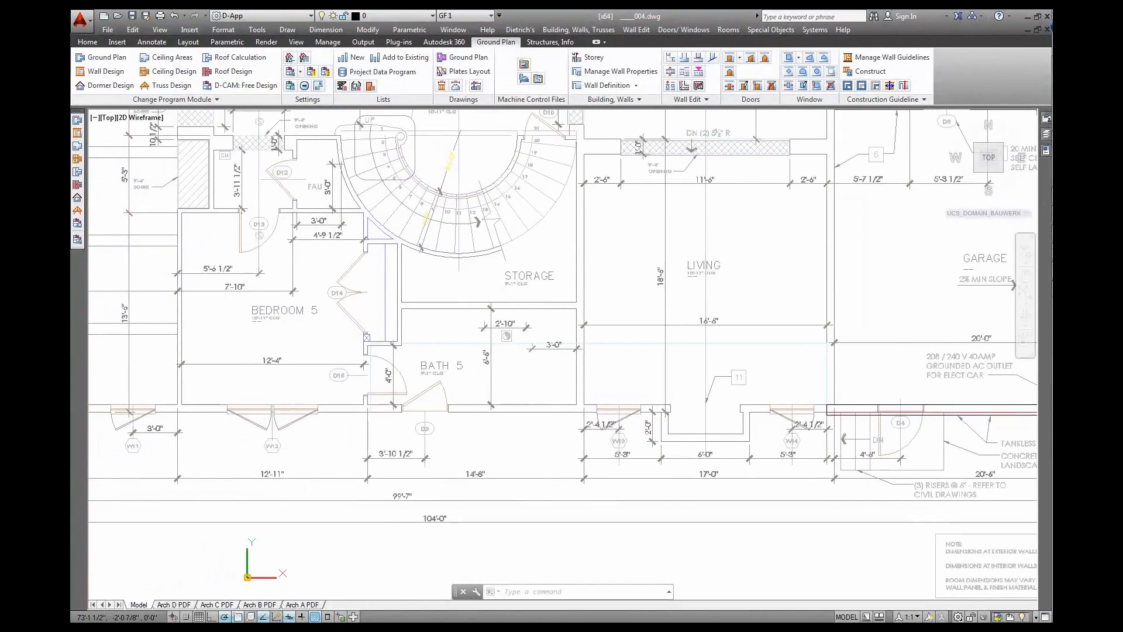
{"action": "left_click", "coordinate": [606, 86]}
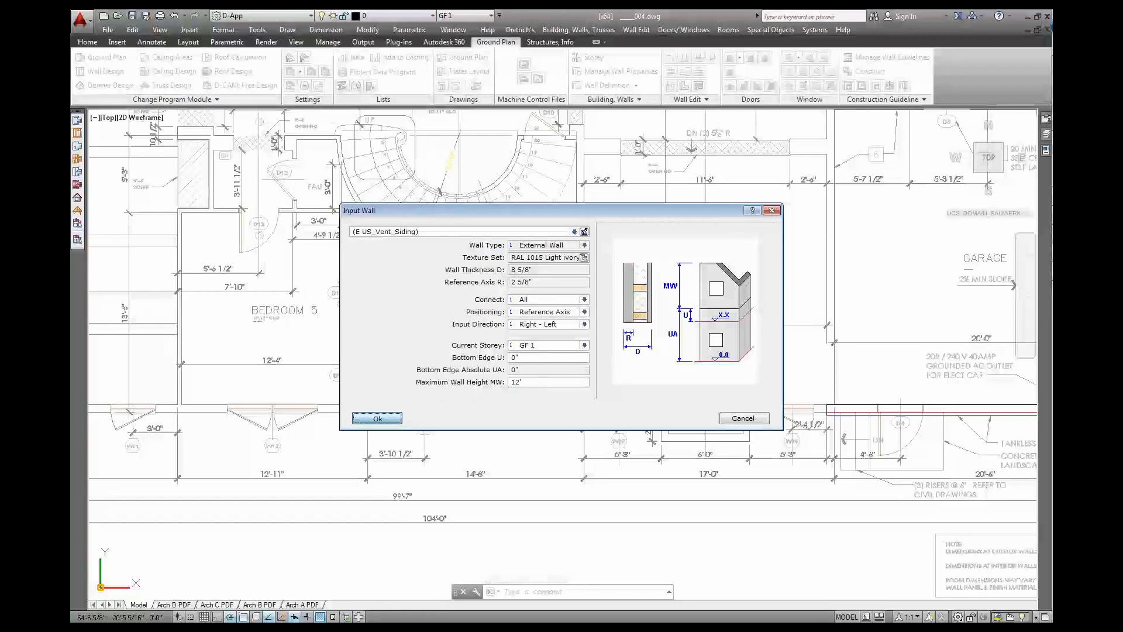
{"action": "left_click", "coordinate": [377, 417]}
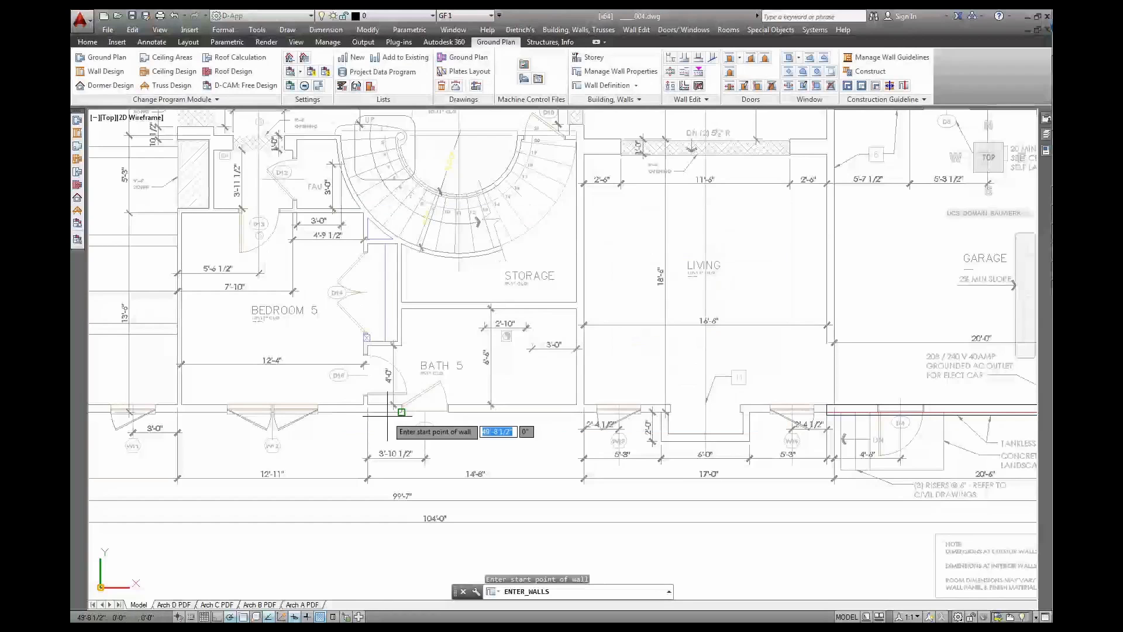
{"action": "left_click", "coordinate": [826, 413]}
{"action": "left_click", "coordinate": [748, 414]}
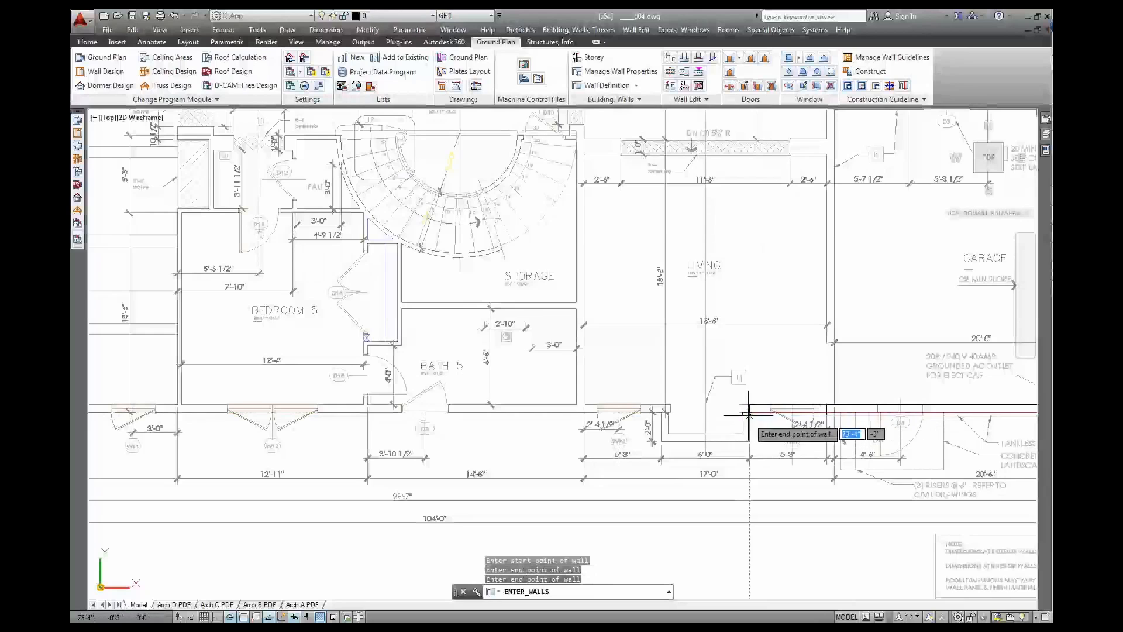
{"action": "left_click", "coordinate": [750, 440]}
{"action": "left_click", "coordinate": [659, 441]}
Continue the wall up and across to the great room corner, then end wall entry
{"action": "left_click", "coordinate": [661, 409]}
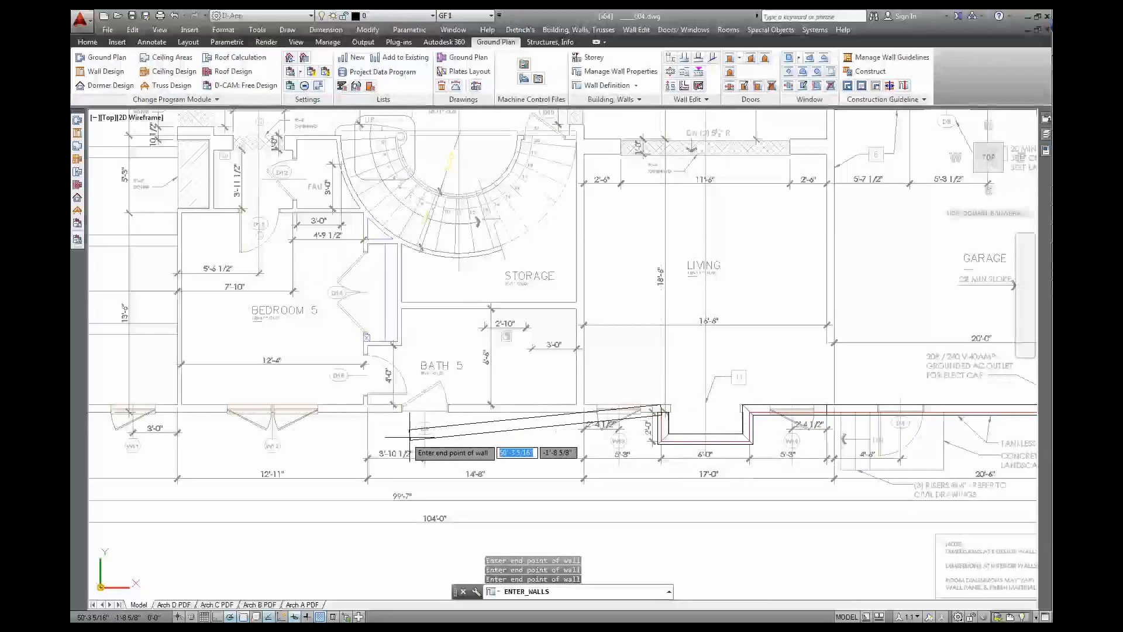
{"action": "middle_click_drag", "start_coordinate": [222, 453], "coordinate": [568, 452]}
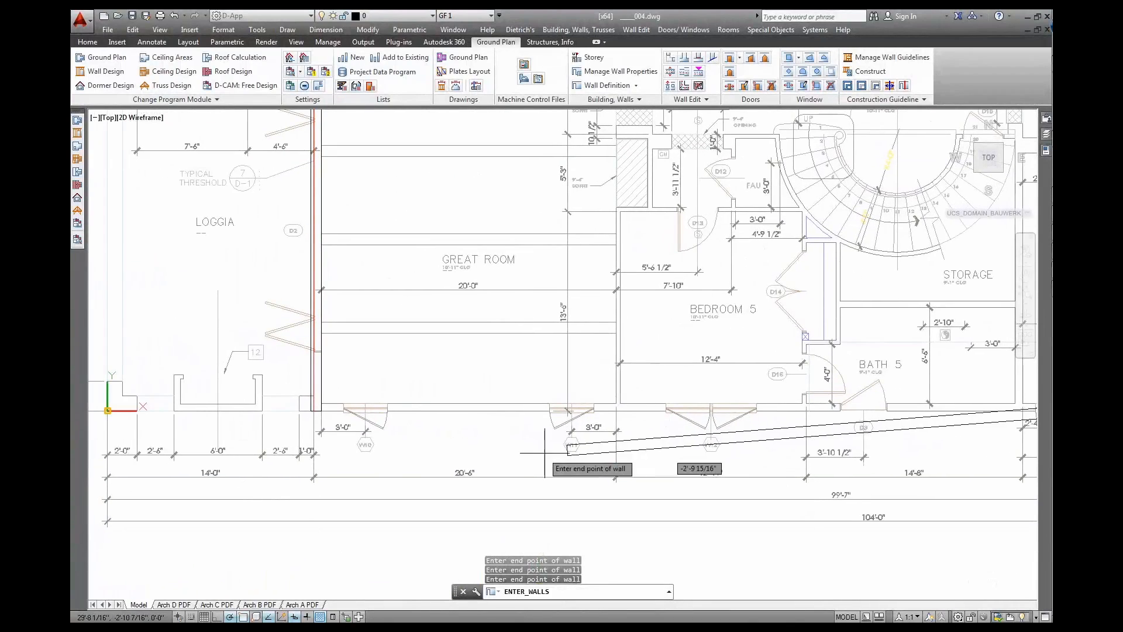
{"action": "left_click", "coordinate": [313, 413]}
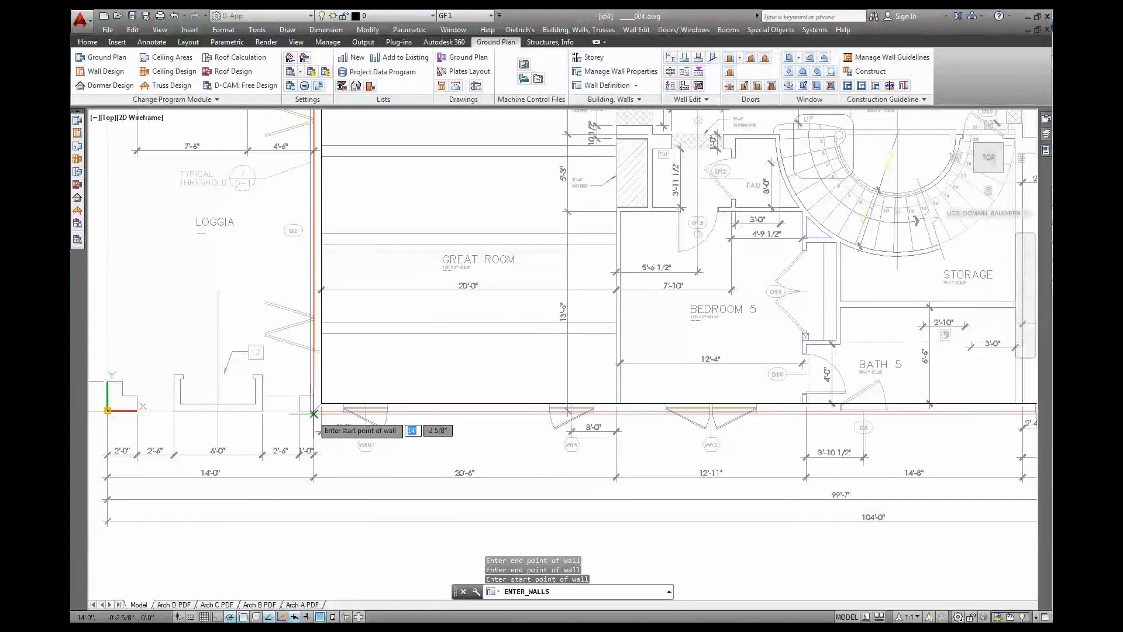
{"action": "key", "text": "Return"}
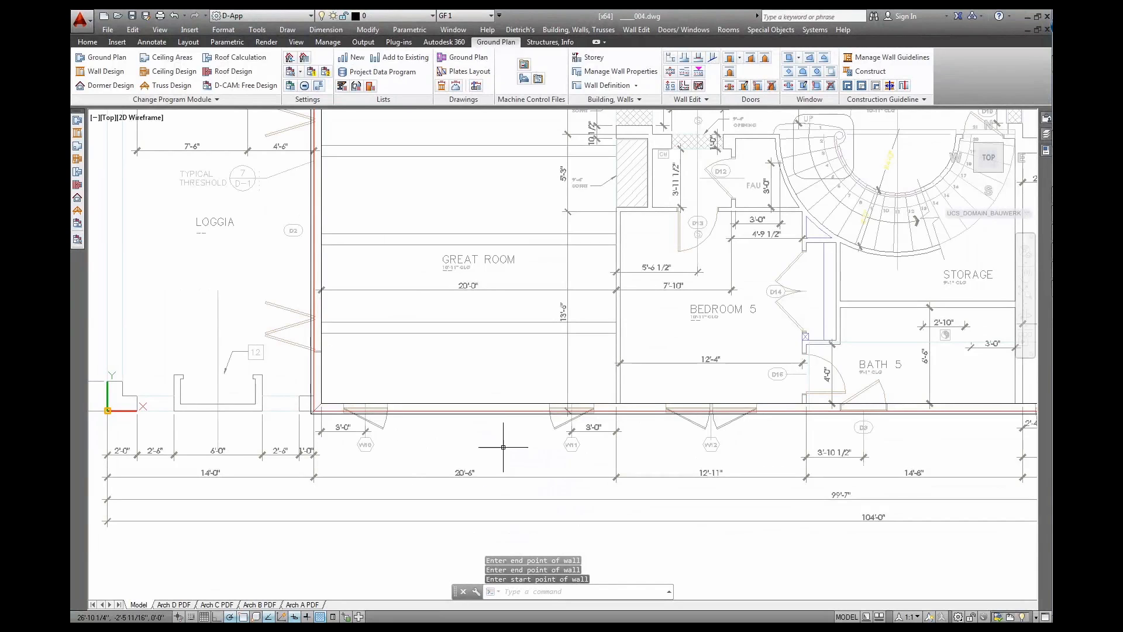
{"action": "scroll", "coordinate": [733, 338], "scroll_direction": "down", "scroll_amount": 4}
{"action": "middle_click_drag", "start_coordinate": [880, 278], "coordinate": [557, 362]}
{"action": "scroll", "coordinate": [624, 297], "scroll_direction": "up", "scroll_amount": 8}
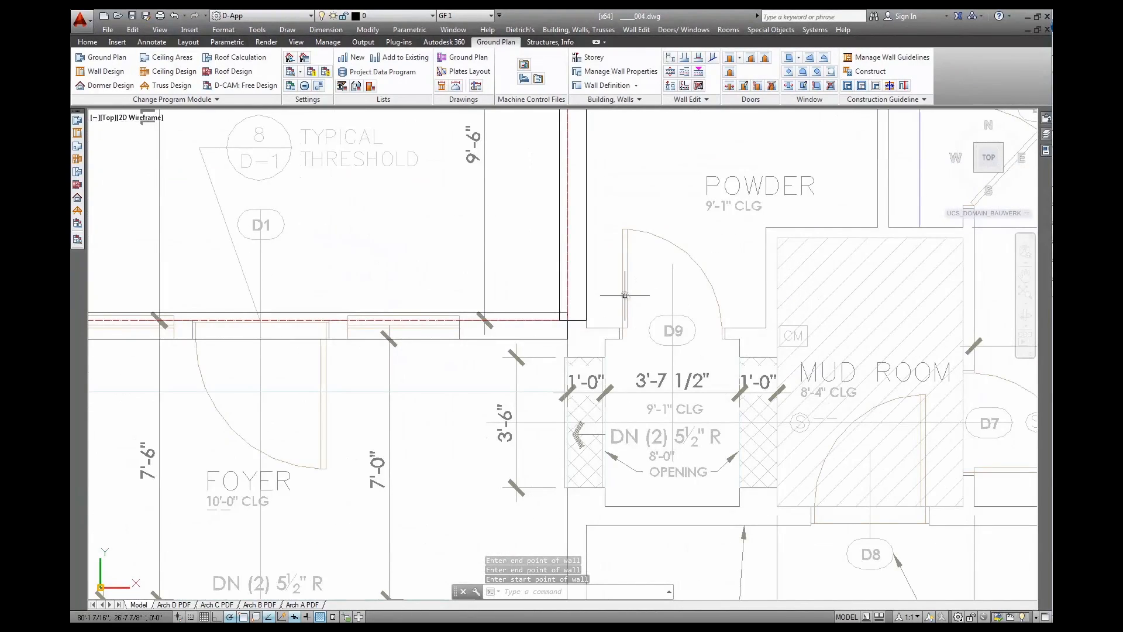
Join the vertical and horizontal walls near the Powder room into a clean corner
{"action": "left_click", "coordinate": [670, 57]}
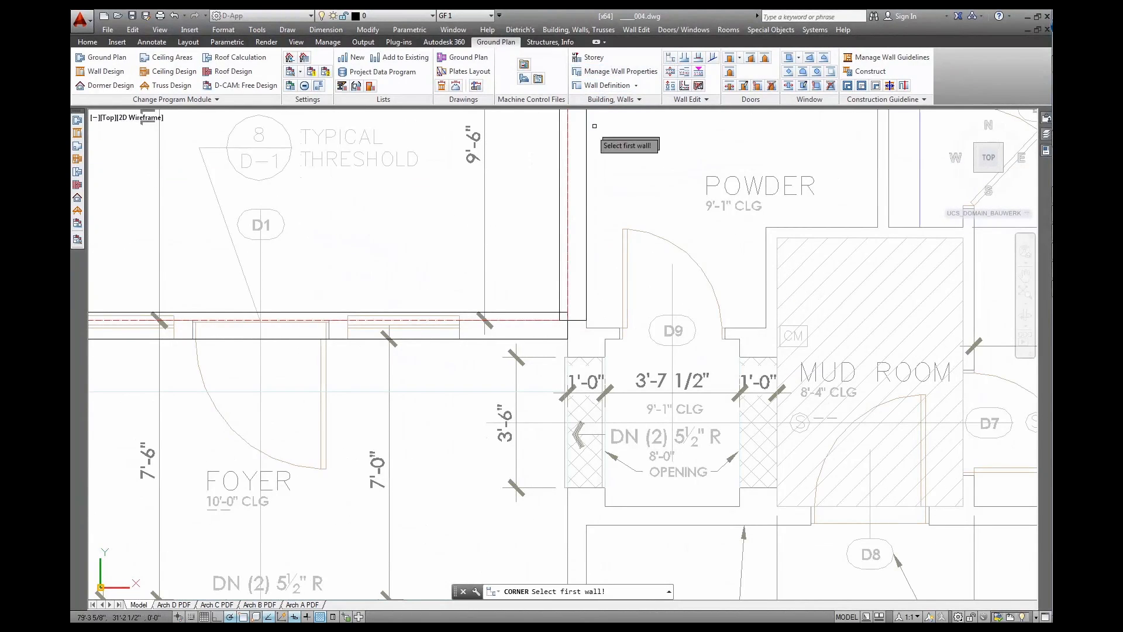
{"action": "left_click", "coordinate": [559, 288]}
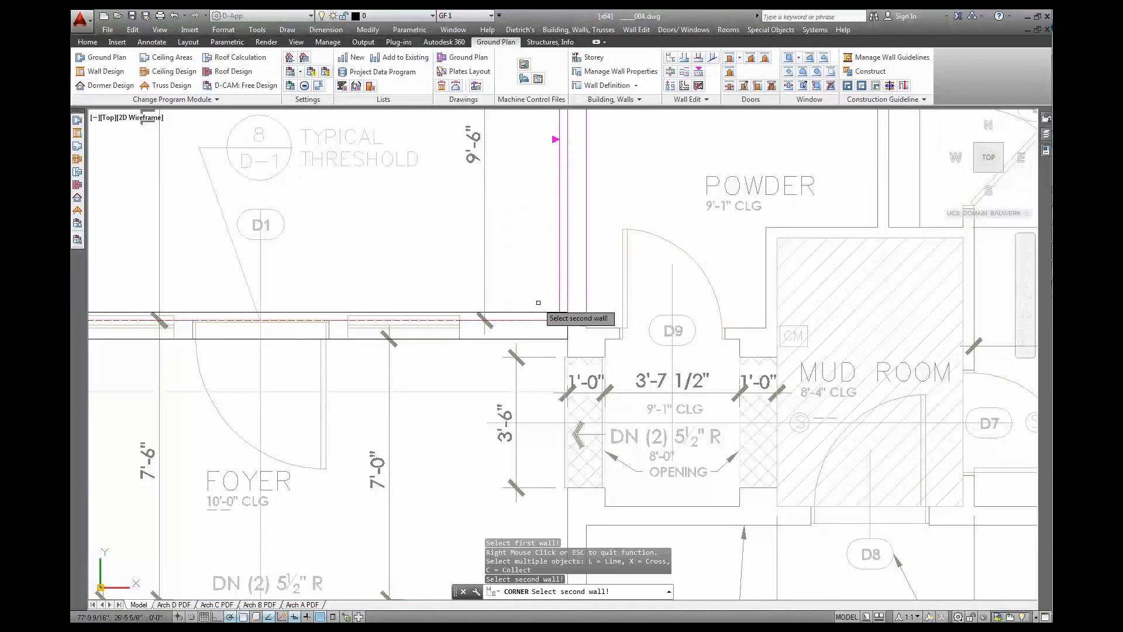
{"action": "left_click", "coordinate": [539, 319]}
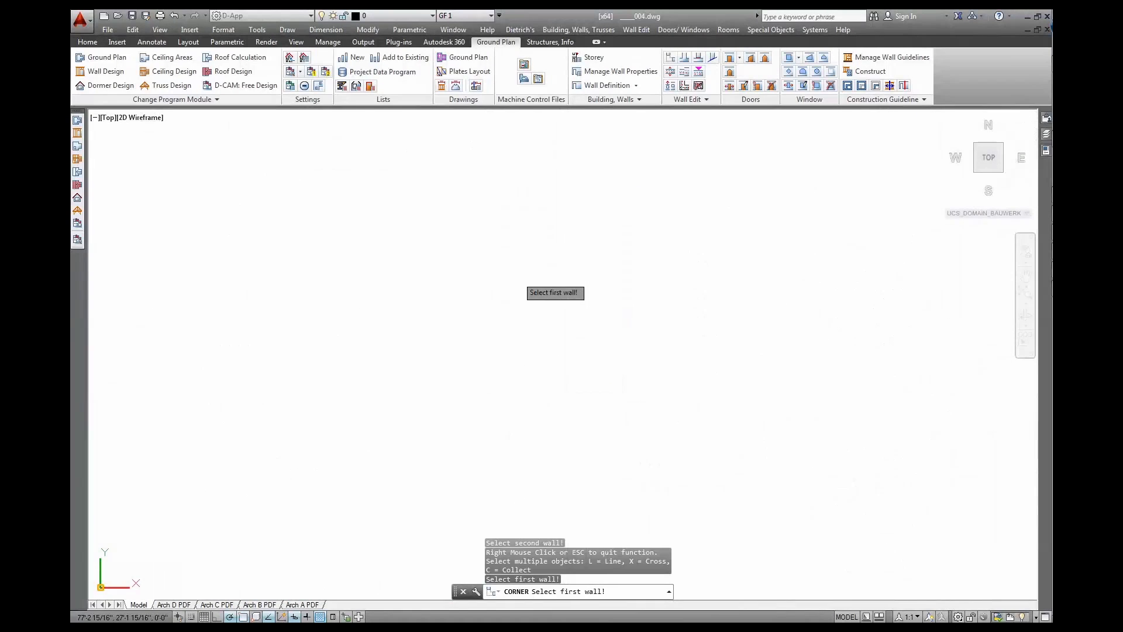
Zoom out and tilt the plan into a 3D view of the finished walls
{"action": "scroll", "coordinate": [519, 282], "scroll_direction": "down", "scroll_amount": 4}
{"action": "scroll", "coordinate": [473, 352], "scroll_direction": "down", "scroll_amount": 5}
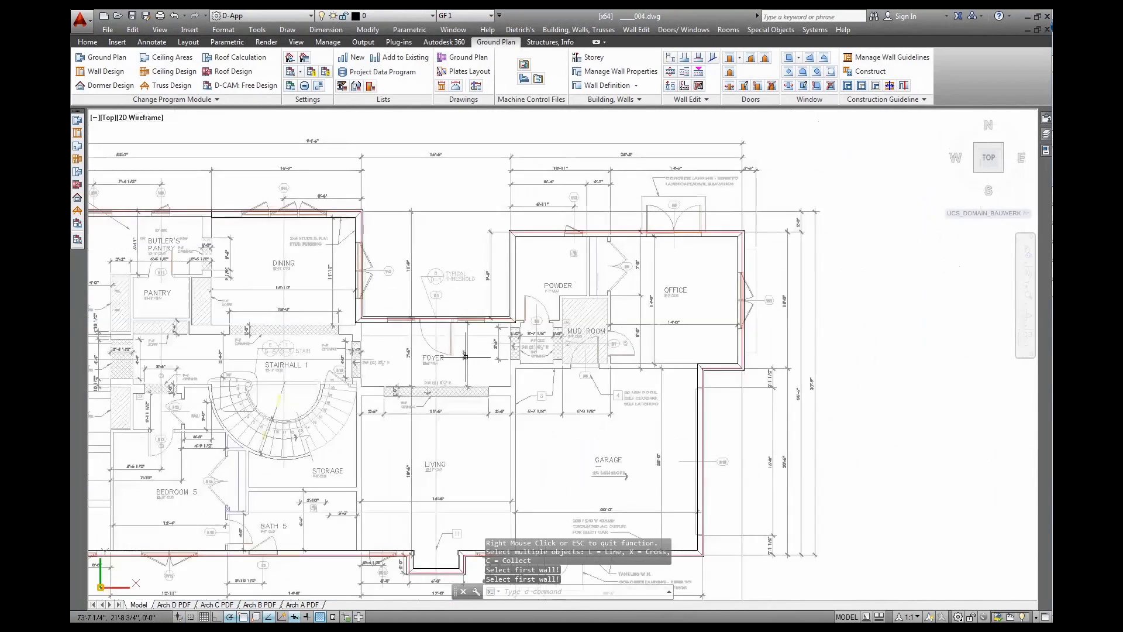
{"action": "scroll", "coordinate": [635, 372], "scroll_direction": "down", "scroll_amount": 5}
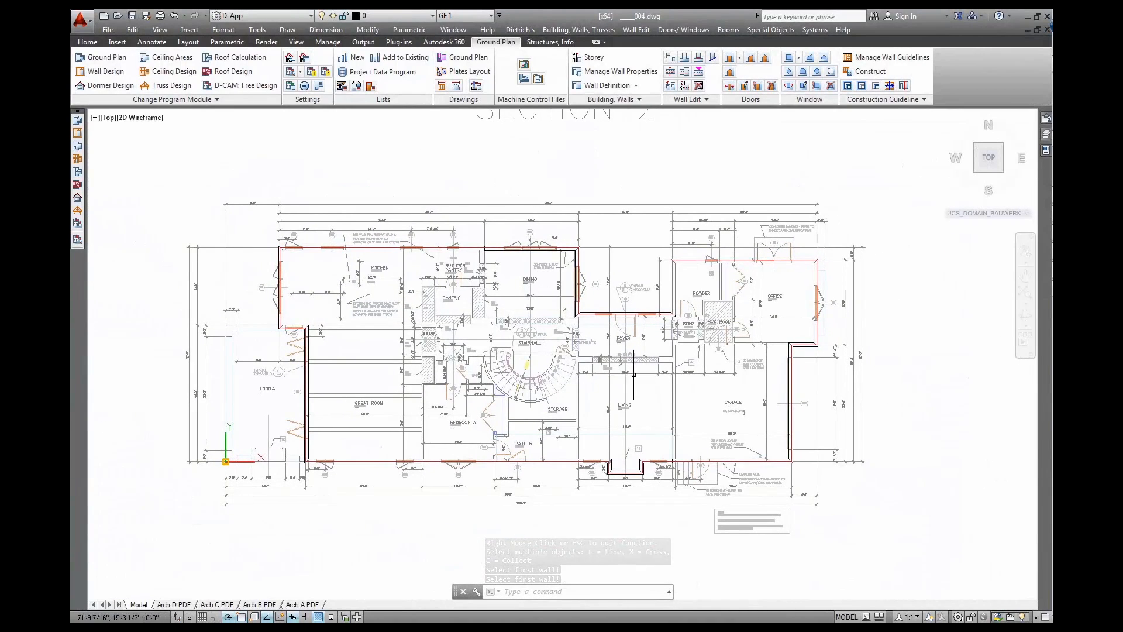
{"action": "middle_click_drag", "start_coordinate": [592, 428], "coordinate": [596, 301], "text": "shift"}
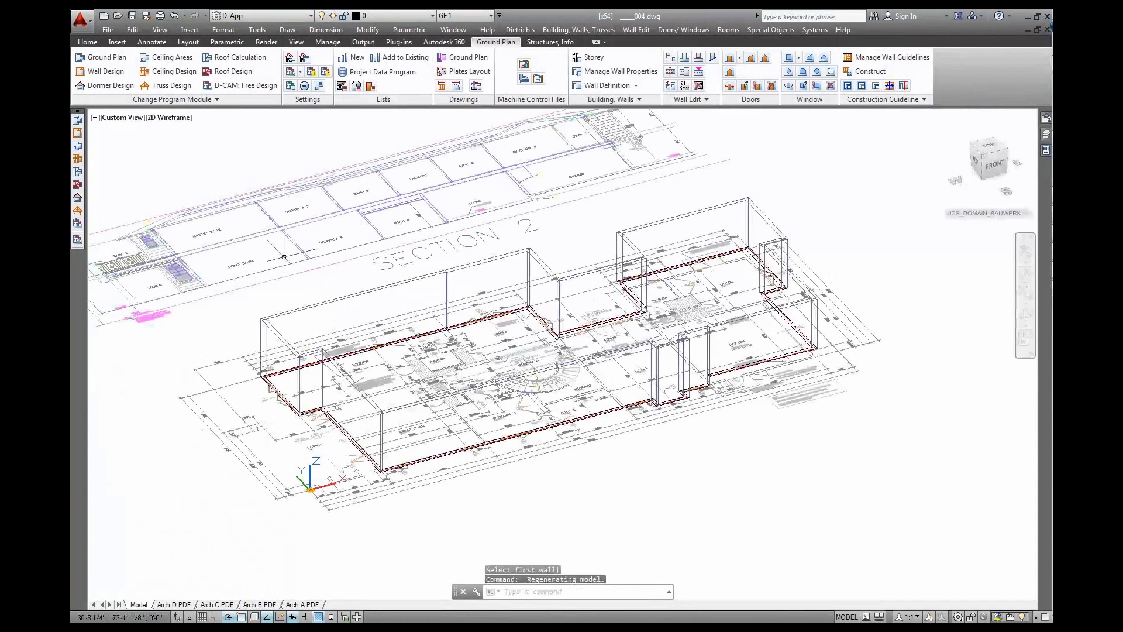
Apply the D-Shaded custom visual style to the viewport
{"action": "left_click", "coordinate": [181, 120]}
{"action": "mouse_move", "coordinate": [229, 137]}
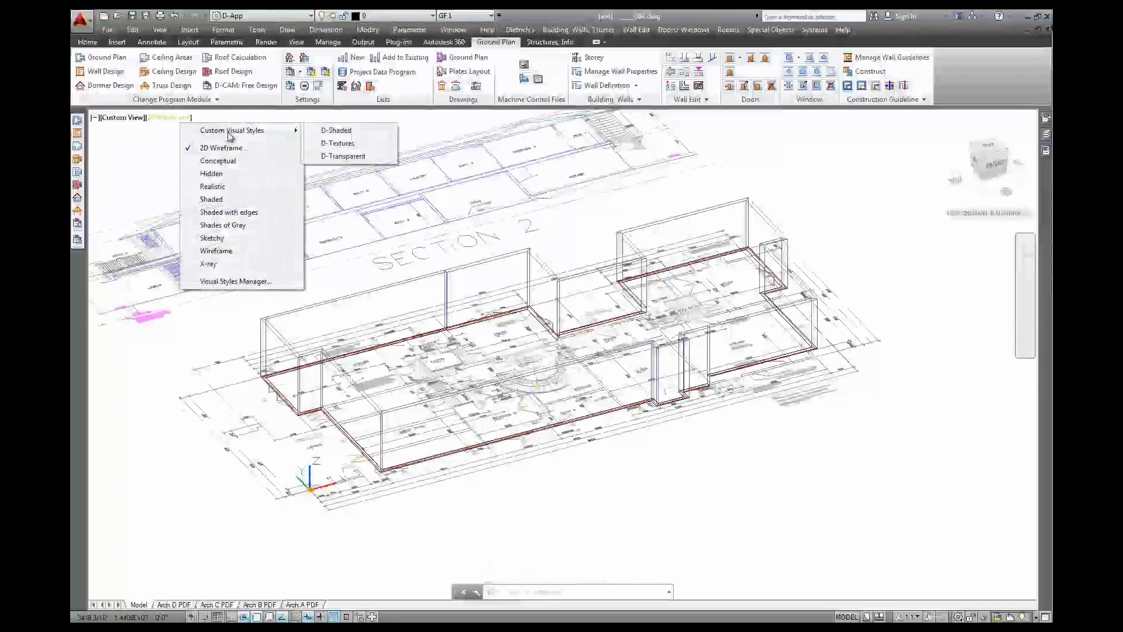
{"action": "left_click", "coordinate": [336, 131]}
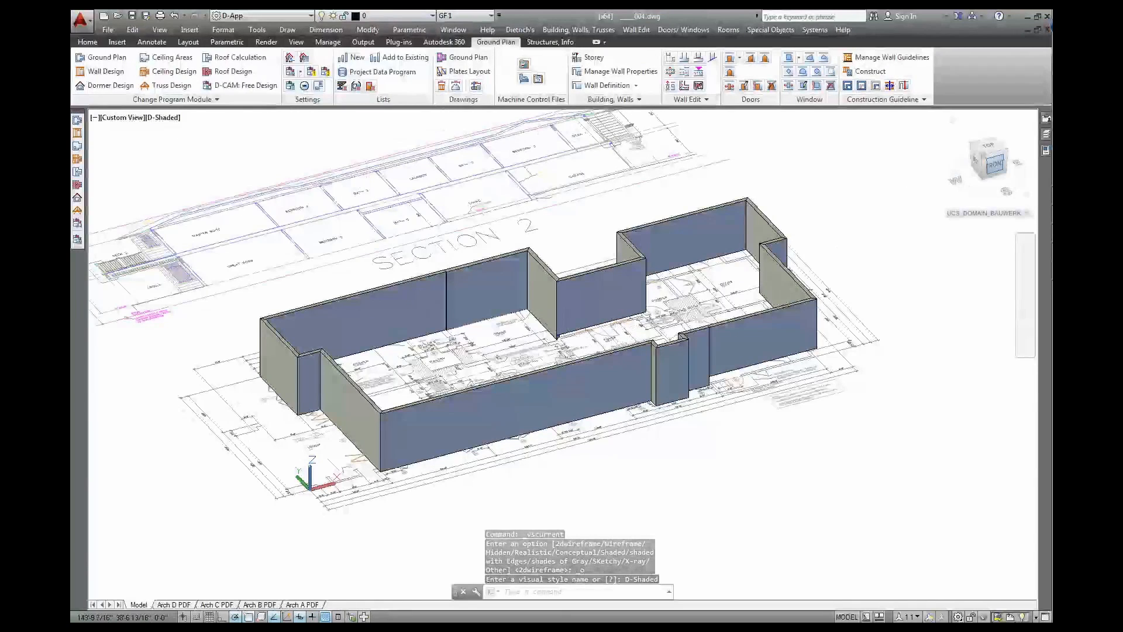
Orbit from the front view into an oblique 3D view and raise the model in the view
{"action": "left_click", "coordinate": [993, 167]}
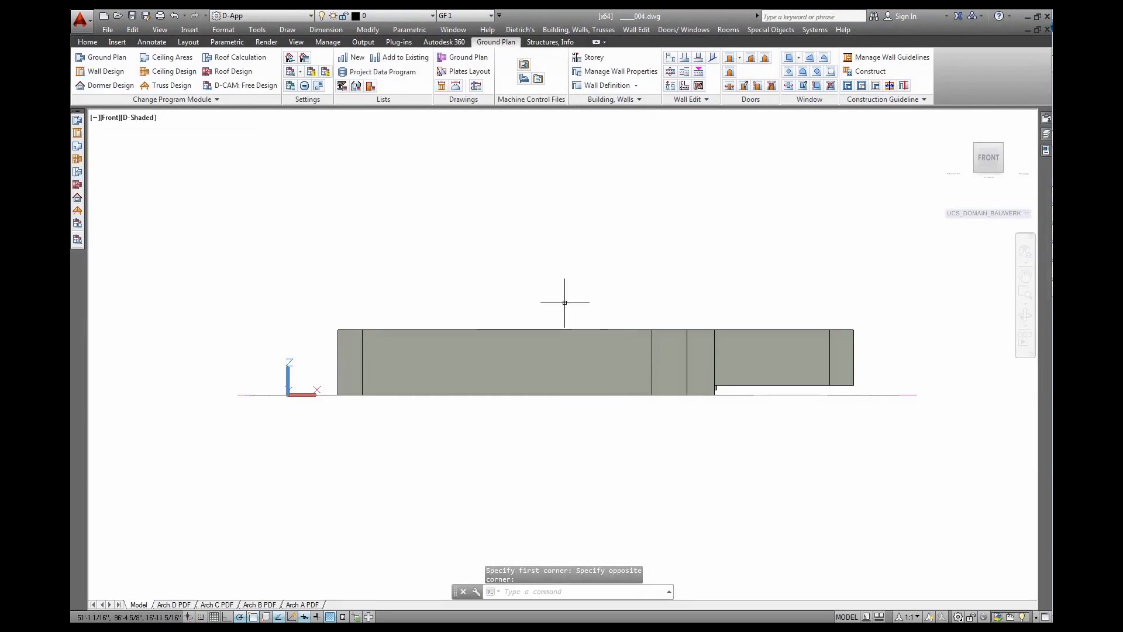
{"action": "mouse_move", "coordinate": [559, 295]}
{"action": "middle_mouse_down", "text": "shift"}
{"action": "mouse_move", "coordinate": [581, 350]}
{"action": "mouse_move", "coordinate": [647, 389]}
{"action": "mouse_move", "coordinate": [522, 240]}
{"action": "mouse_move", "coordinate": [509, 243]}
{"action": "middle_mouse_up", "text": "shift"}
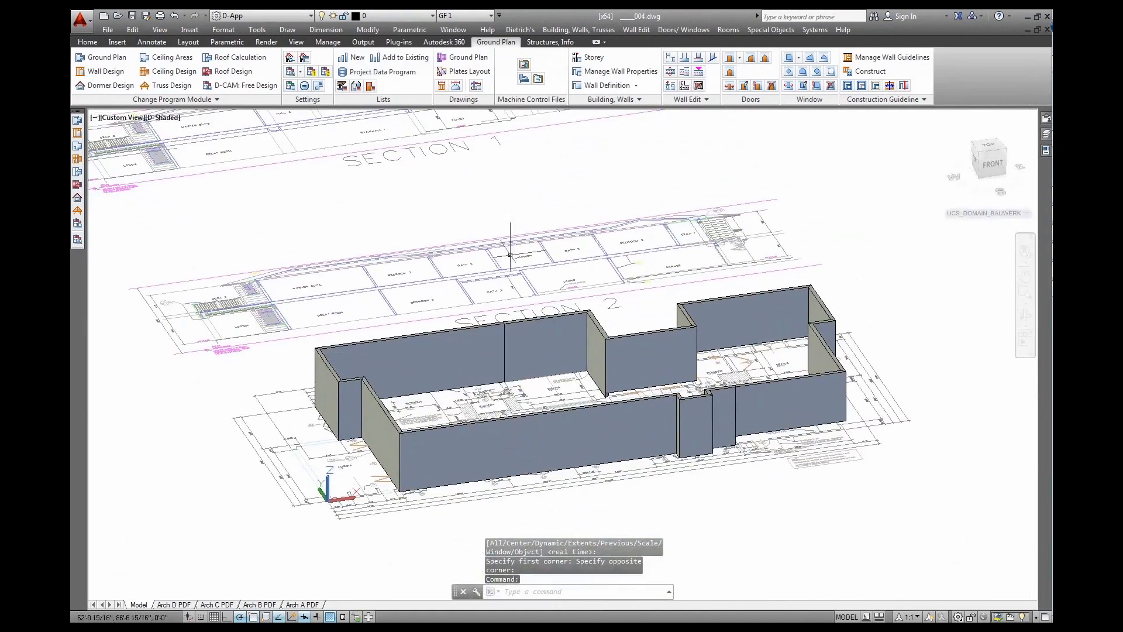
{"action": "middle_click_drag", "start_coordinate": [570, 351], "coordinate": [650, 380], "text": "shift"}
{"action": "middle_click_drag", "start_coordinate": [542, 419], "coordinate": [554, 348]}
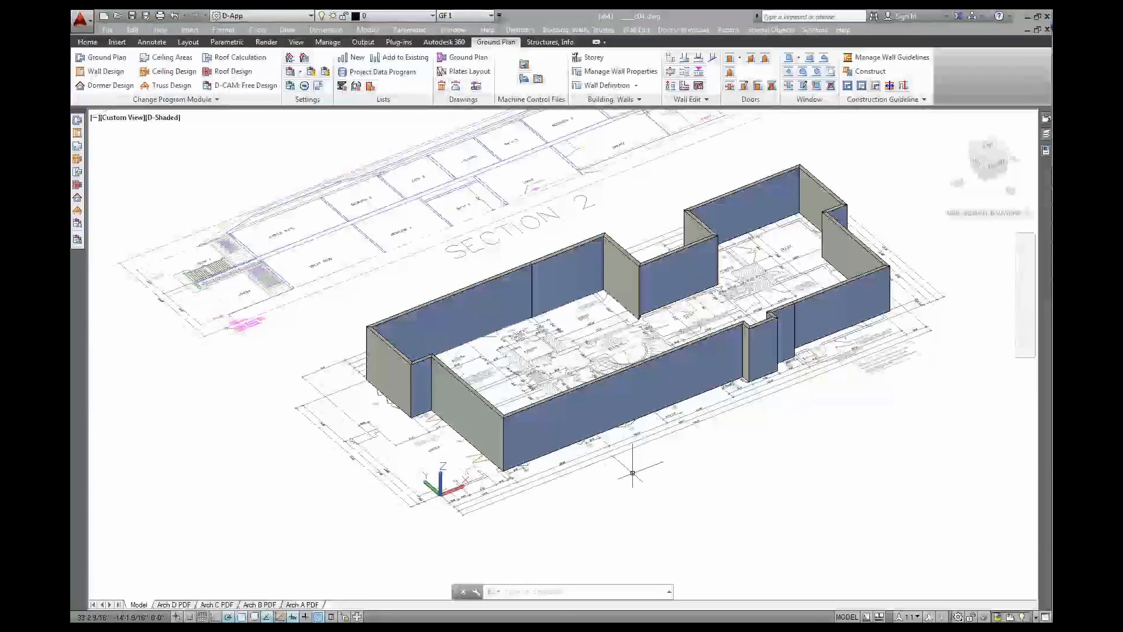
Switch the viewport to the D-Transparent custom visual style
{"action": "left_click", "coordinate": [158, 118]}
{"action": "mouse_move", "coordinate": [215, 131]}
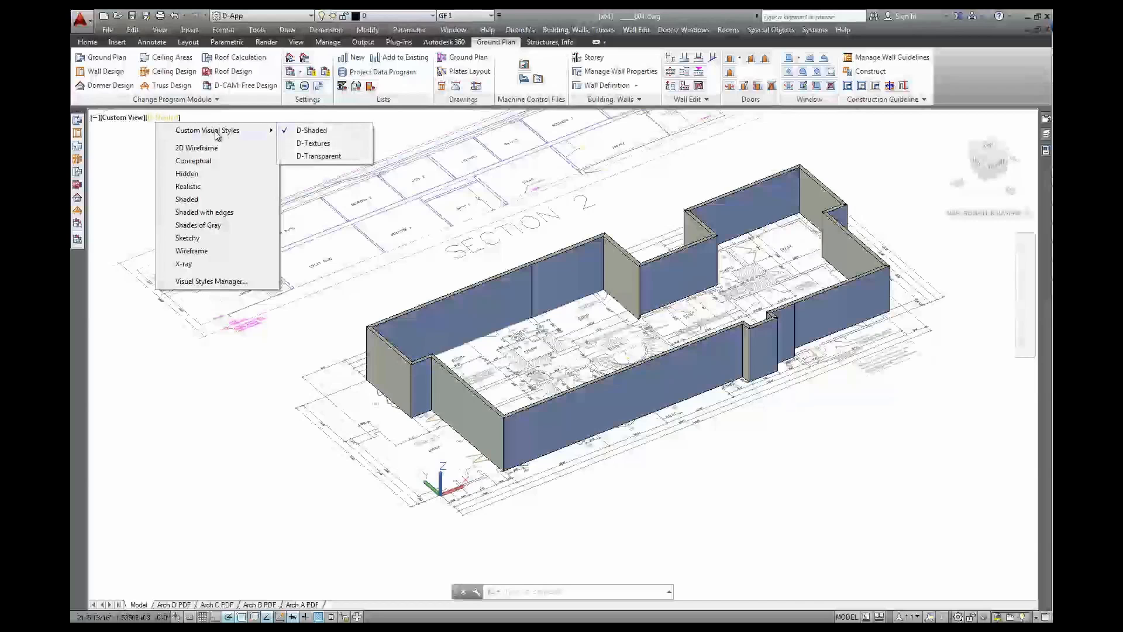
{"action": "left_click", "coordinate": [319, 158]}
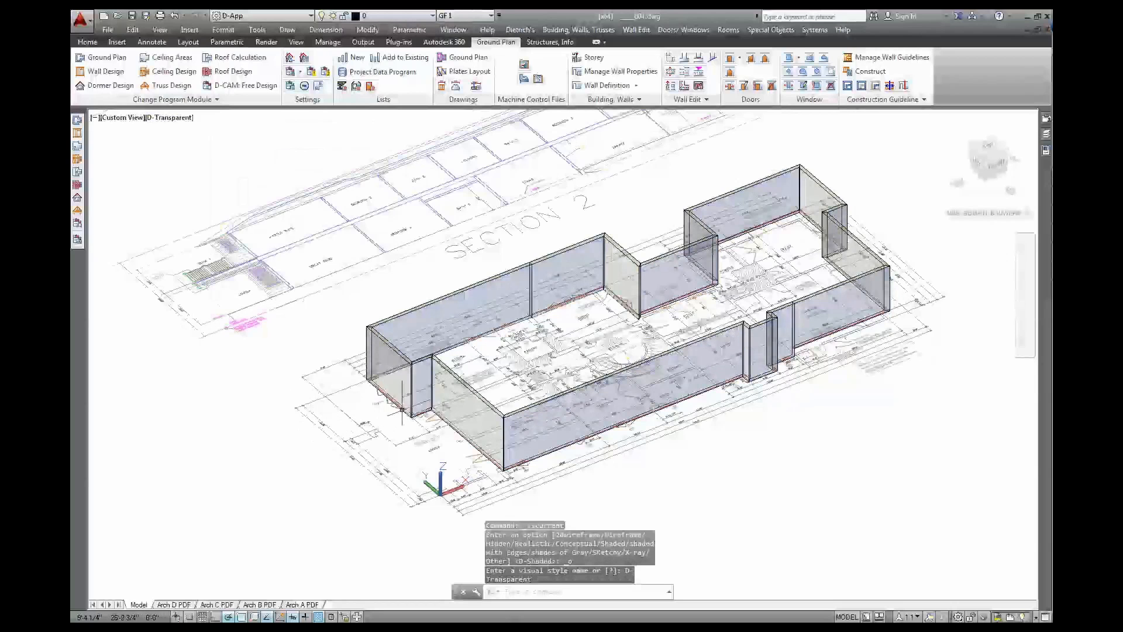
Zoom in and pan to the kitchen corner walls
{"action": "scroll", "coordinate": [387, 398], "scroll_direction": "up", "scroll_amount": 2}
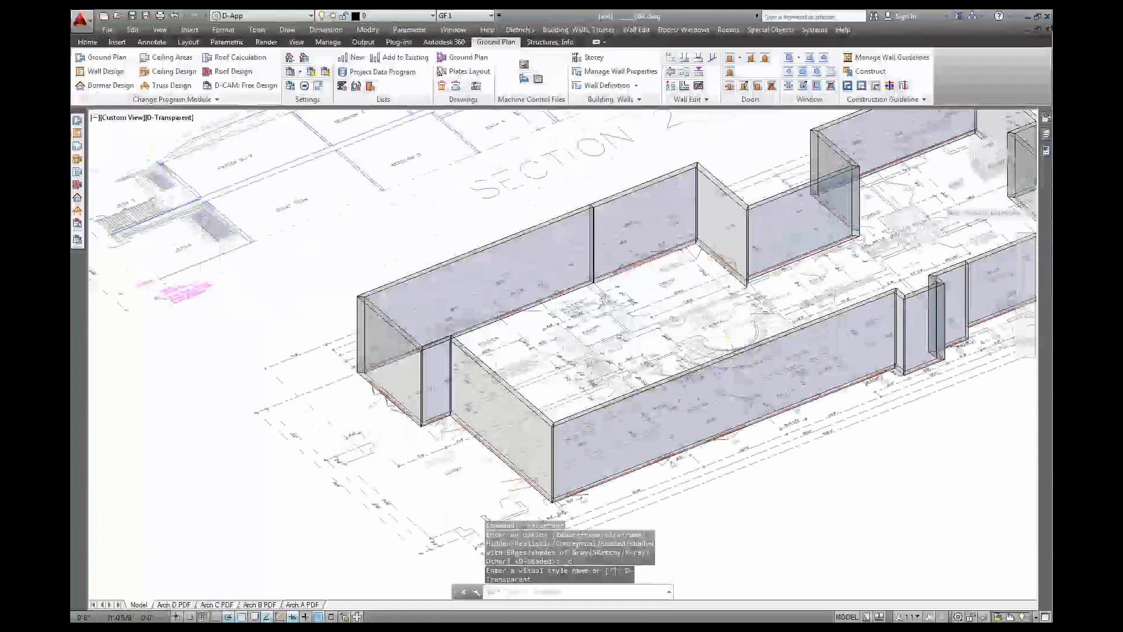
{"action": "scroll", "coordinate": [388, 400], "scroll_direction": "up", "scroll_amount": 2}
{"action": "scroll", "coordinate": [367, 416], "scroll_direction": "up", "scroll_amount": 2}
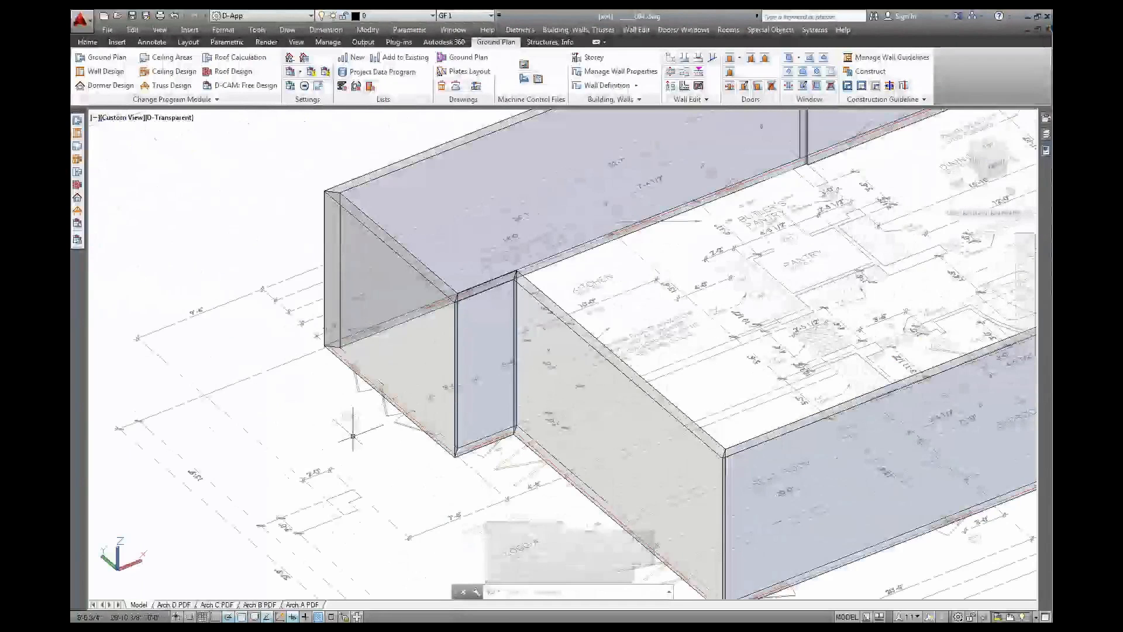
{"action": "scroll", "coordinate": [370, 422], "scroll_direction": "up", "scroll_amount": 2}
{"action": "middle_click_drag", "start_coordinate": [370, 422], "coordinate": [418, 489]}
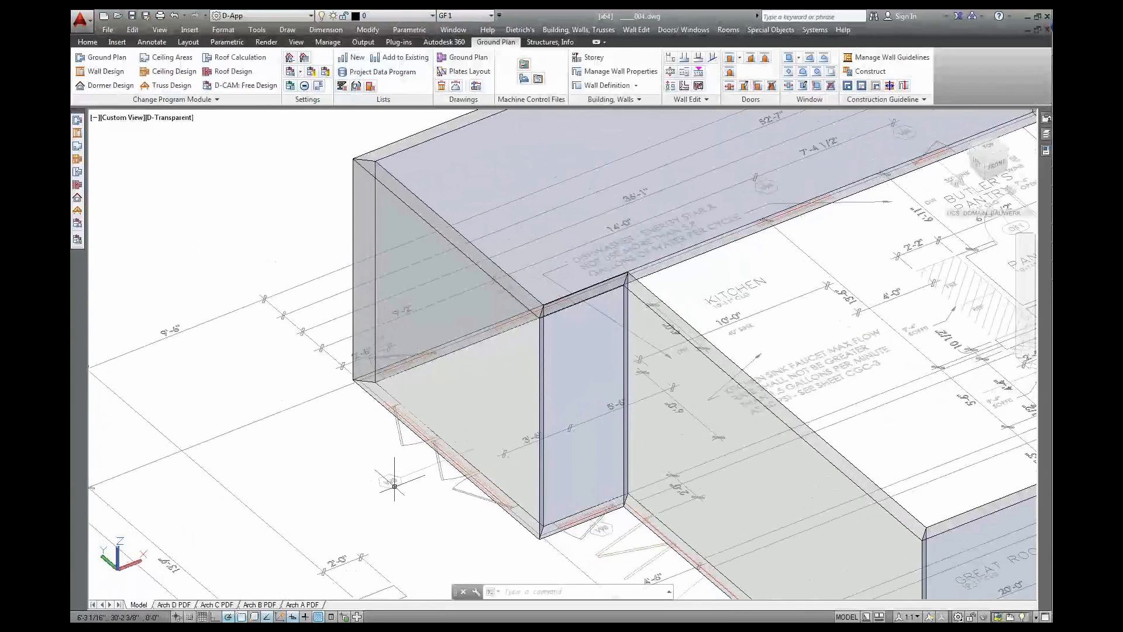
Start a square window and pick the kitchen wall to receive it
{"action": "left_click", "coordinate": [789, 58]}
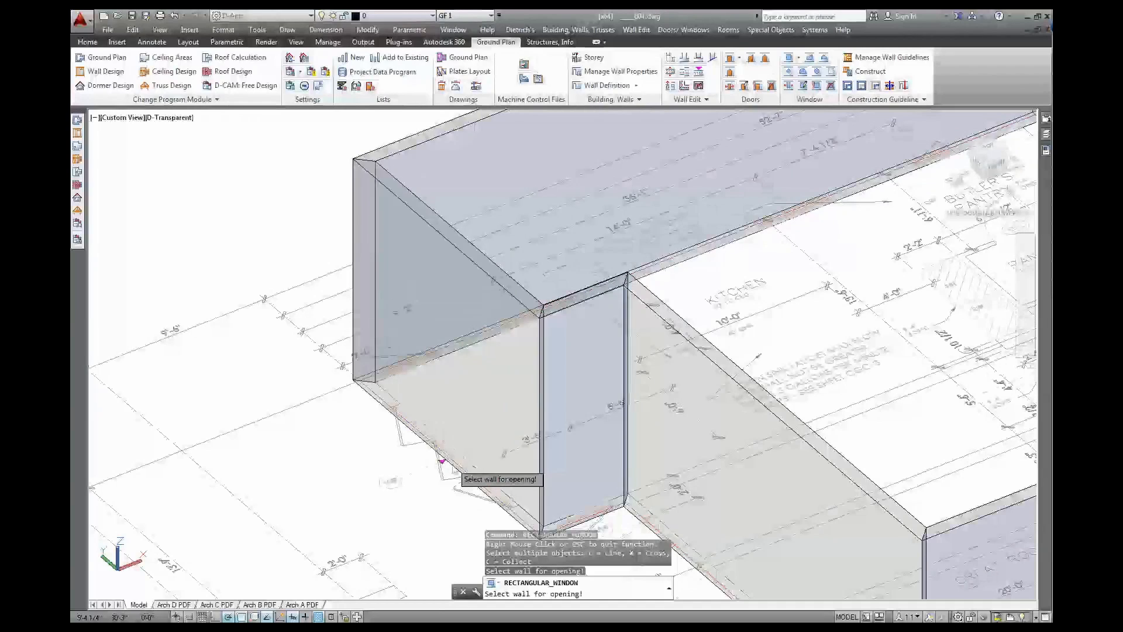
{"action": "left_click", "coordinate": [456, 471]}
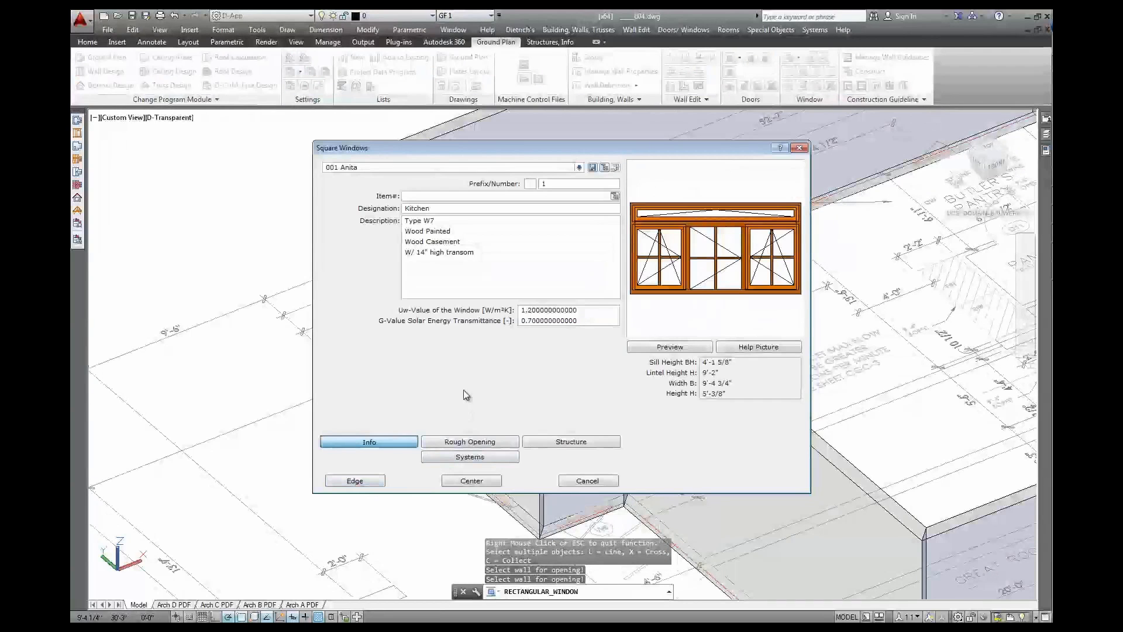
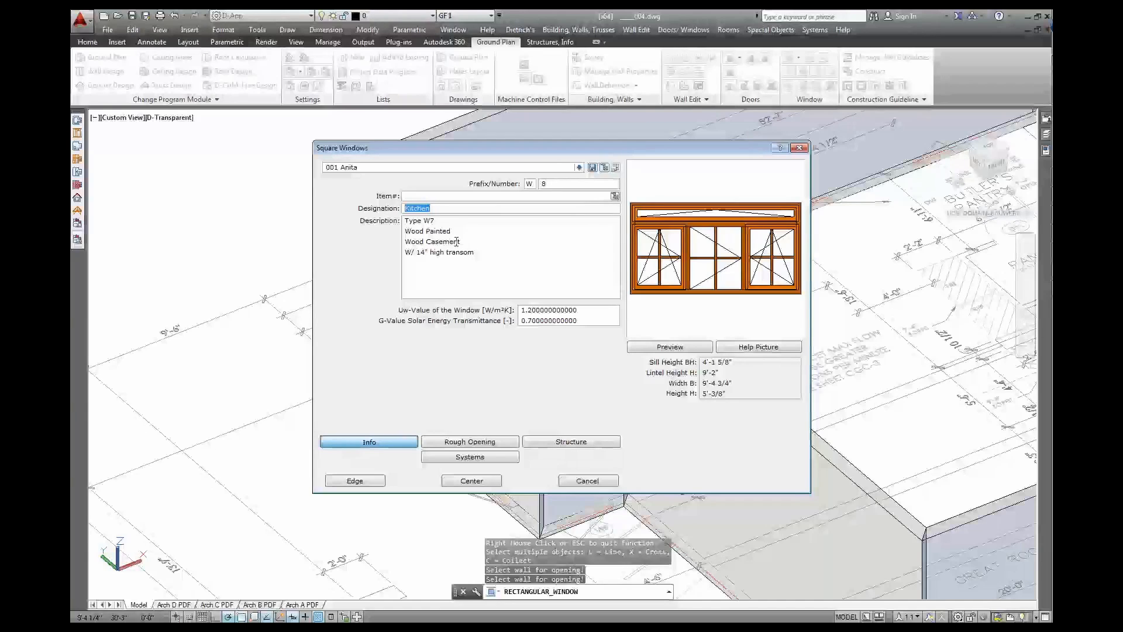
Review the window's description lines (Type W7, Wood Painted, Wood Casement, transom), Uw-Value and G-Value
{"action": "triple_click", "coordinate": [448, 222]}
{"action": "triple_click", "coordinate": [455, 231]}
{"action": "triple_click", "coordinate": [468, 241]}
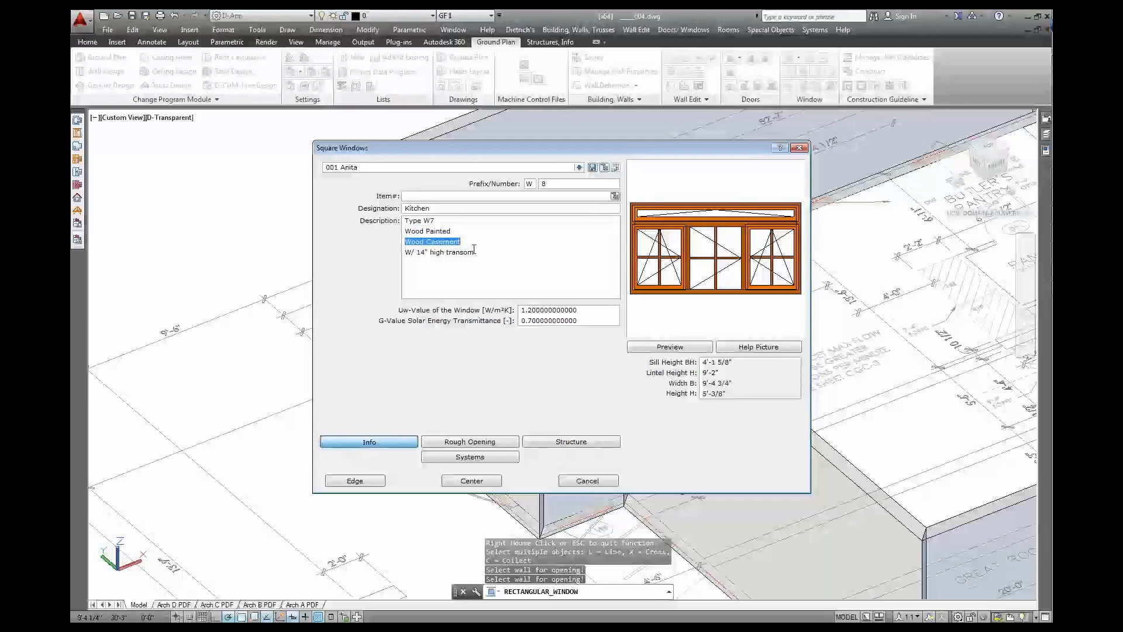
{"action": "triple_click", "coordinate": [472, 252]}
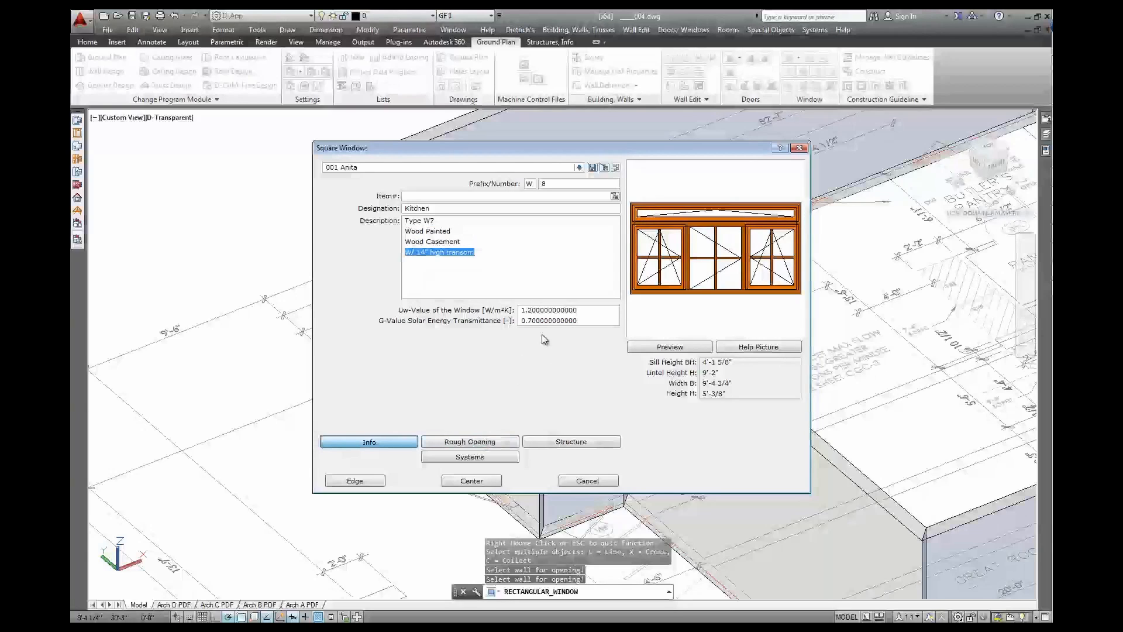
{"action": "double_click", "coordinate": [546, 314]}
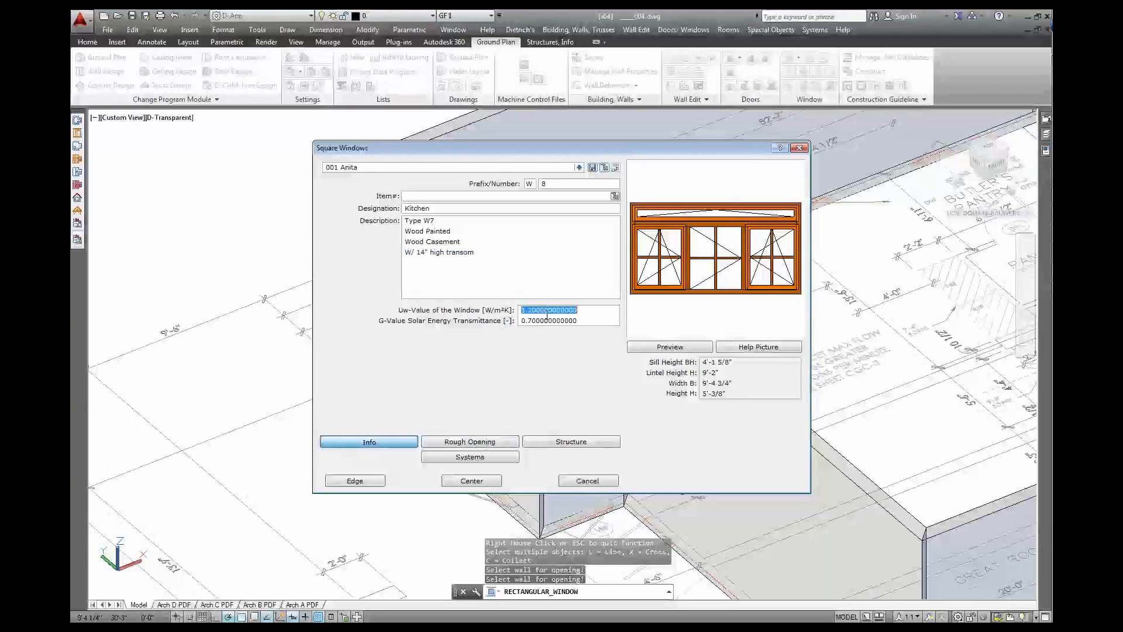
{"action": "double_click", "coordinate": [585, 321]}
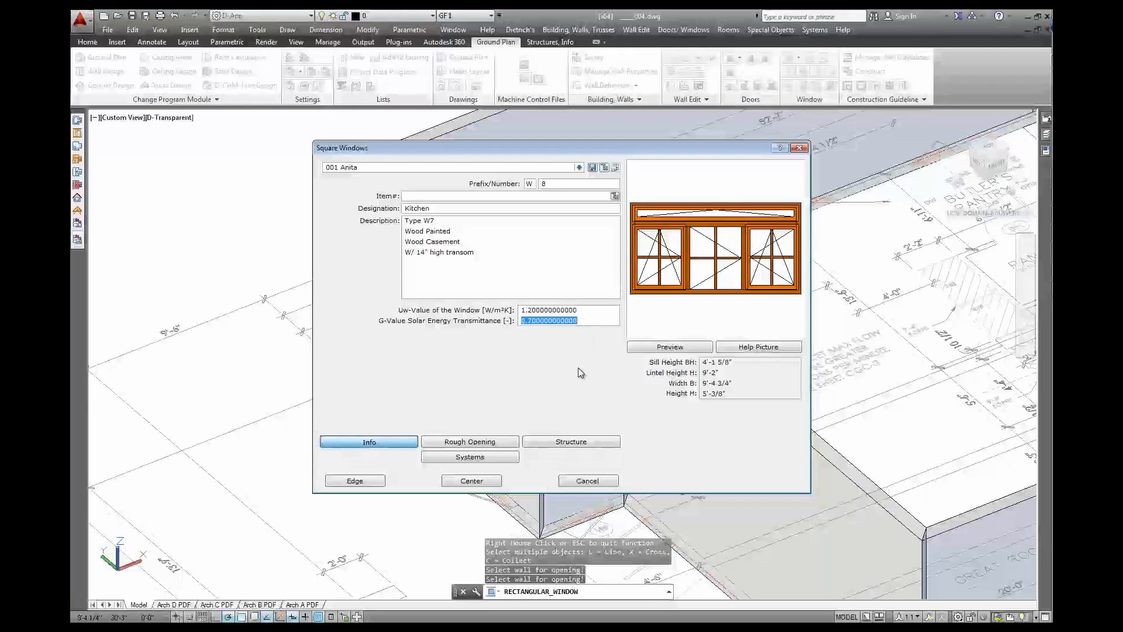
Check the rough opening: 9'-4" wide, 5' high, 4'-2" sill, plus the offset help picture
{"action": "left_click", "coordinate": [469, 442]}
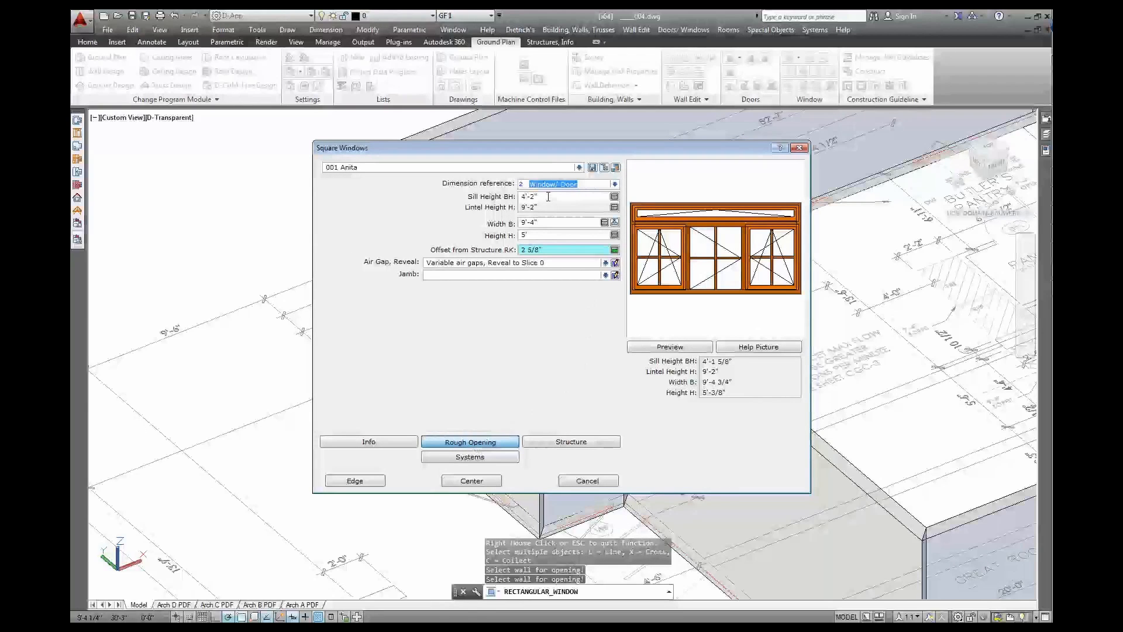
{"action": "left_click", "coordinate": [542, 222]}
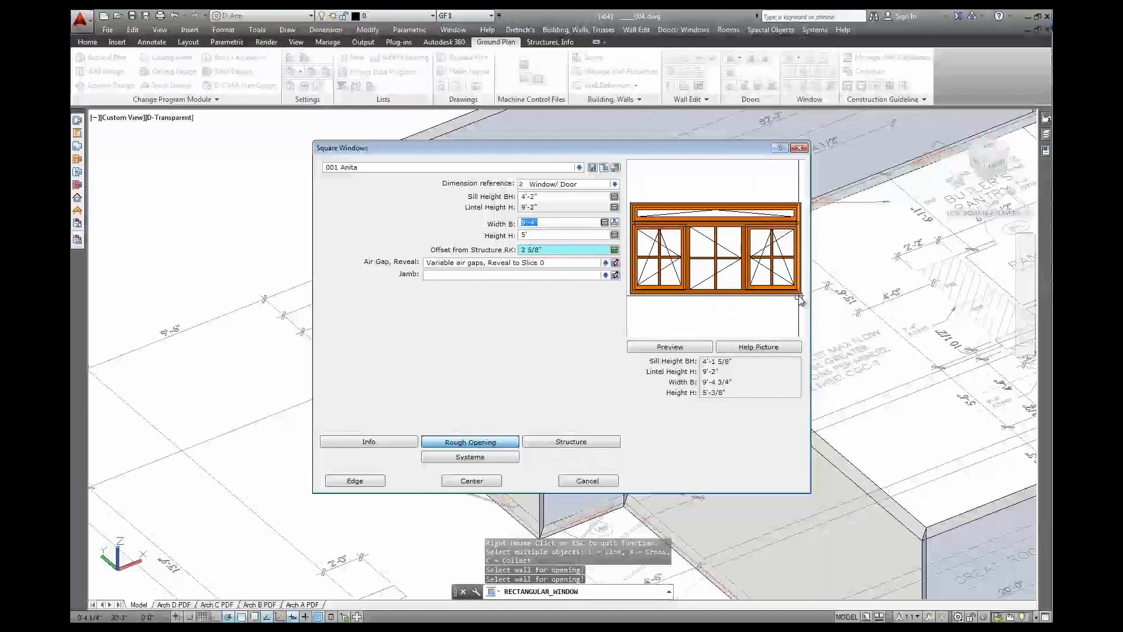
{"action": "left_click", "coordinate": [549, 235]}
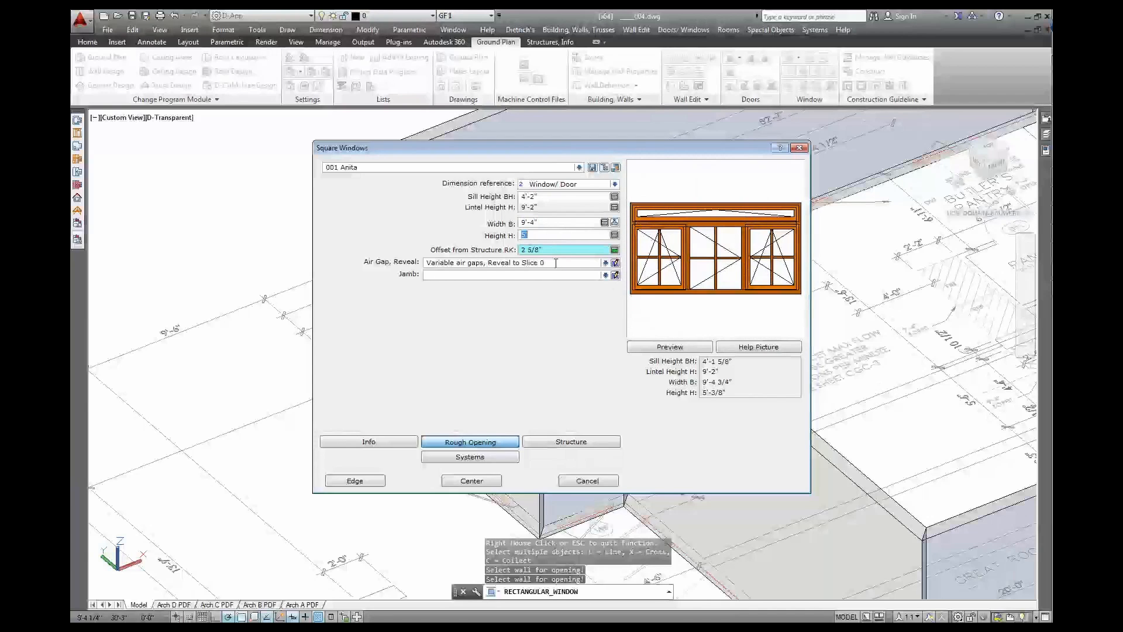
{"action": "left_click", "coordinate": [543, 198]}
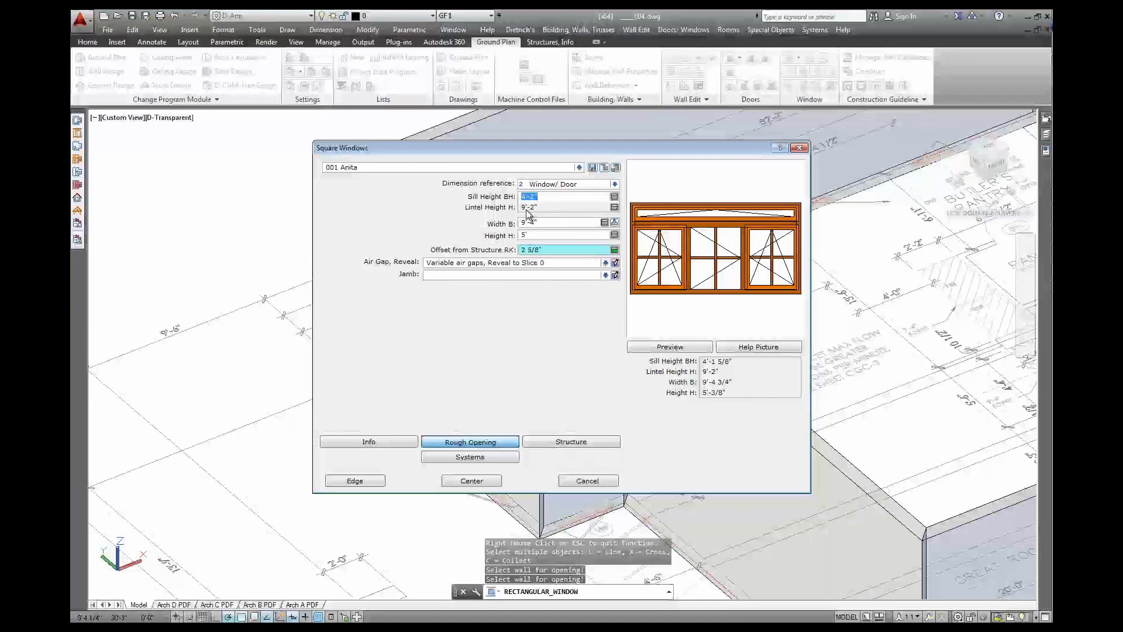
{"action": "left_click", "coordinate": [551, 251]}
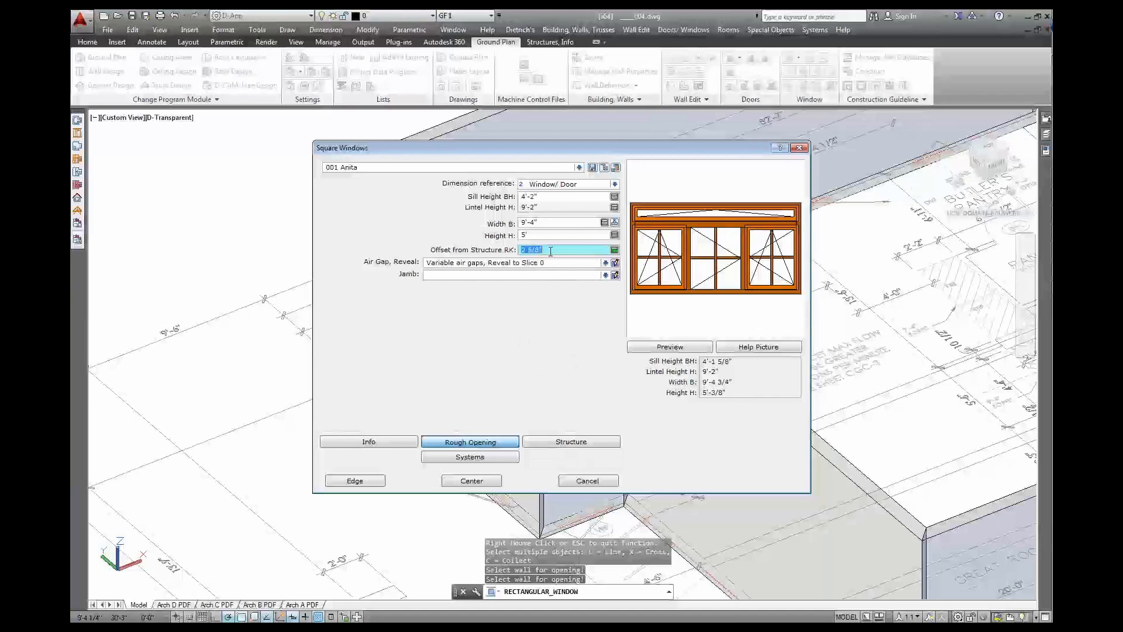
{"action": "left_click", "coordinate": [742, 348]}
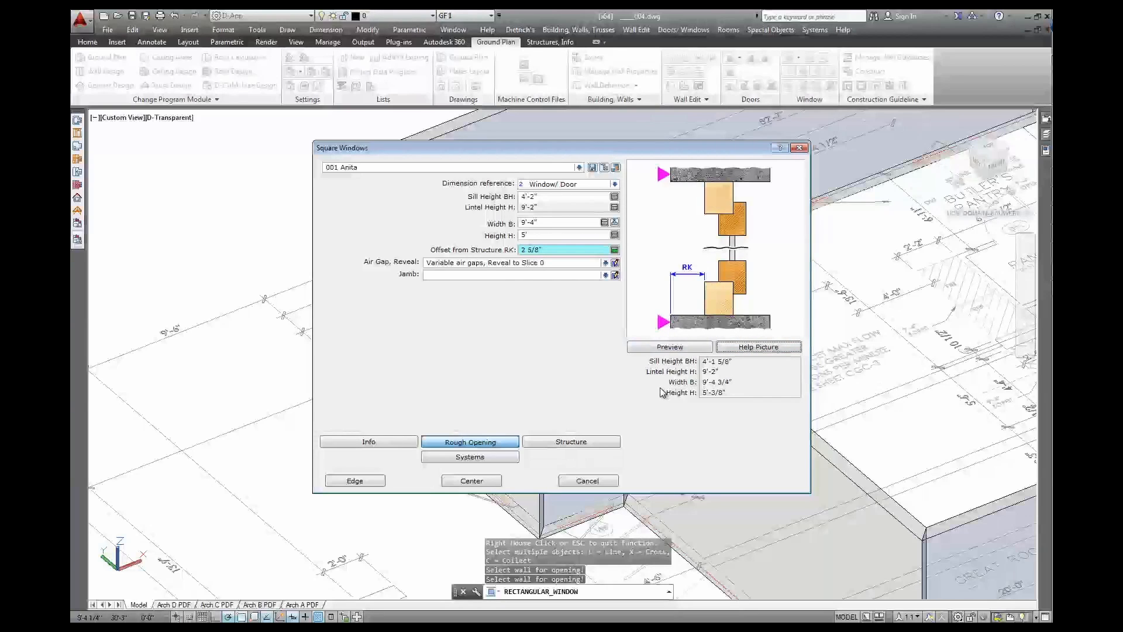
{"action": "left_click", "coordinate": [672, 347]}
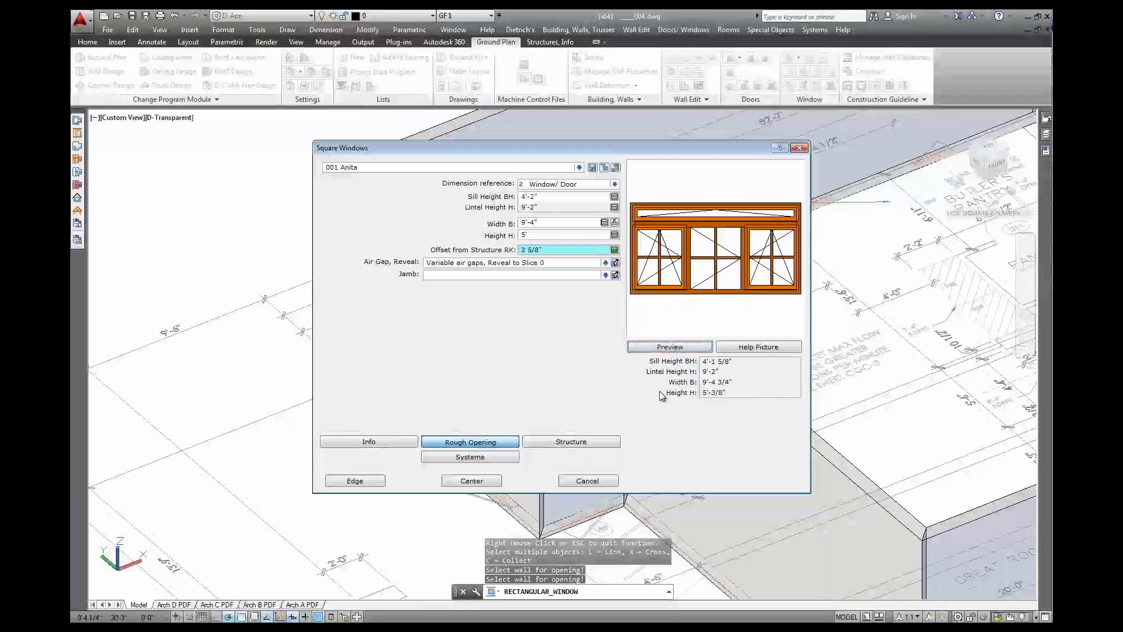
{"action": "left_click", "coordinate": [570, 443]}
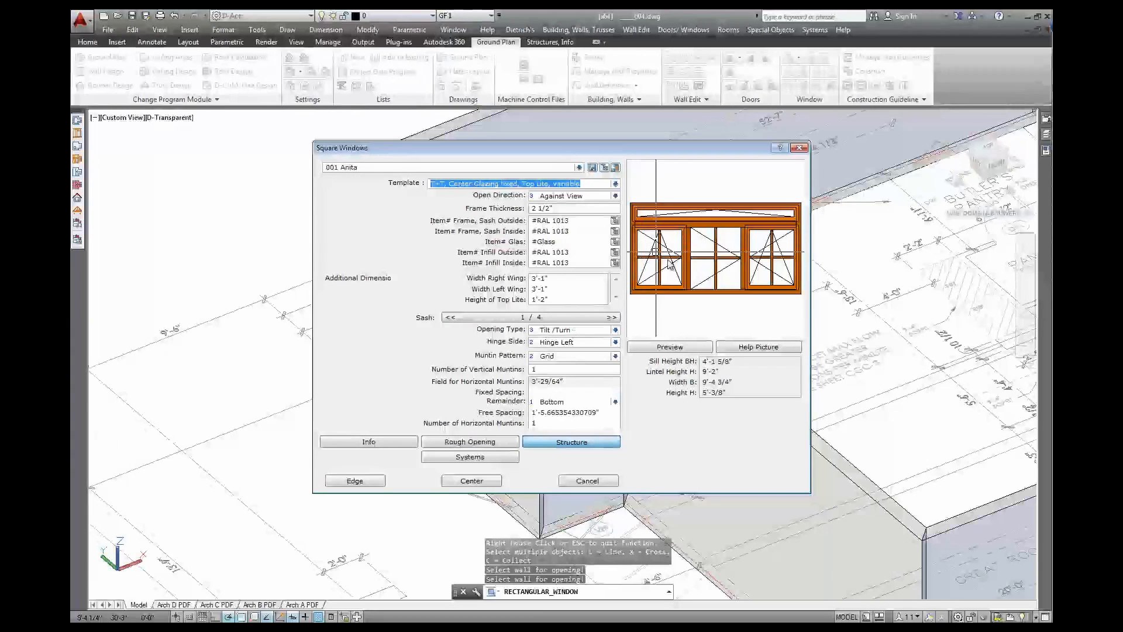
Set sash 1's opening type to Turn and step forward to sash 3
{"action": "left_click", "coordinate": [615, 331]}
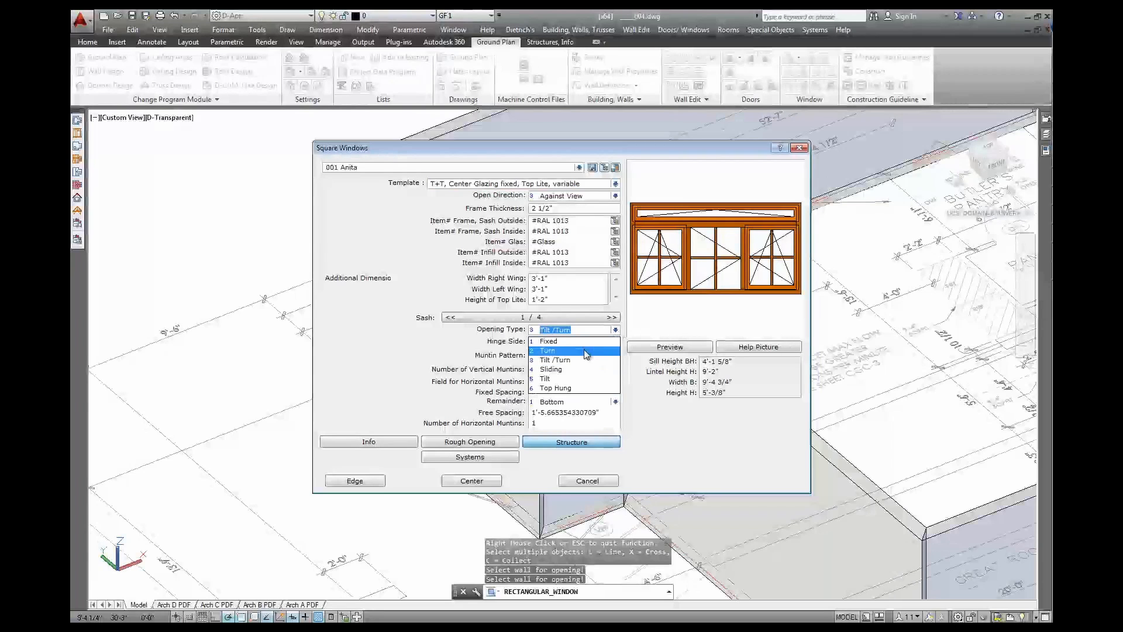
{"action": "left_click", "coordinate": [586, 351]}
{"action": "left_click", "coordinate": [615, 319]}
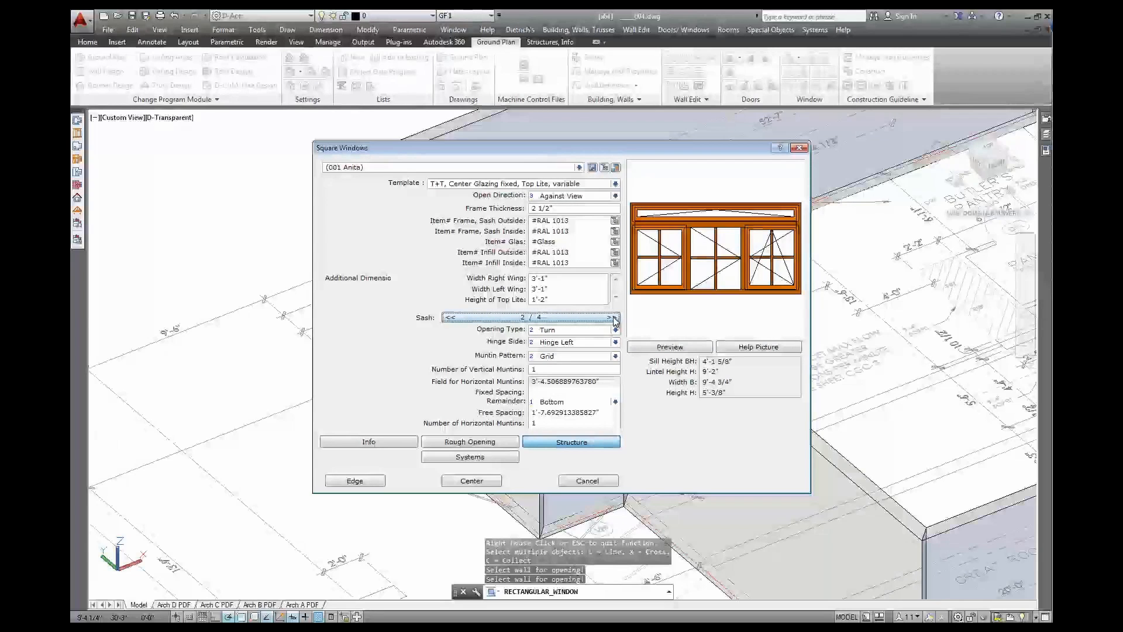
{"action": "left_click", "coordinate": [614, 318]}
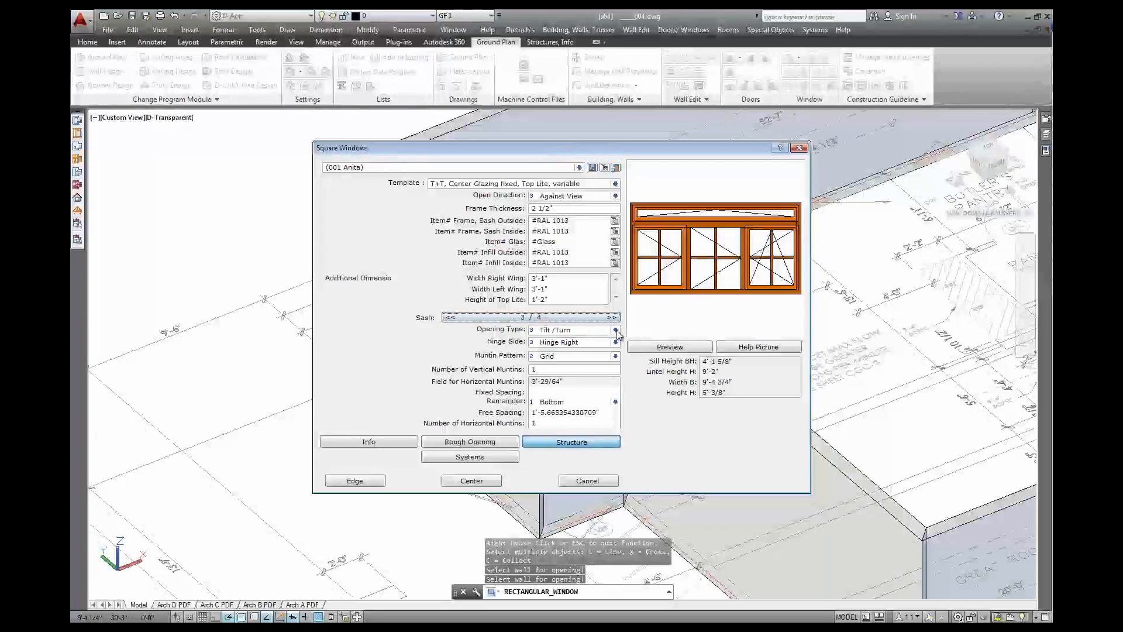
Make sash 3 a Turn sash and choose centred placement in the wall
{"action": "left_click", "coordinate": [615, 330]}
{"action": "left_click", "coordinate": [574, 350]}
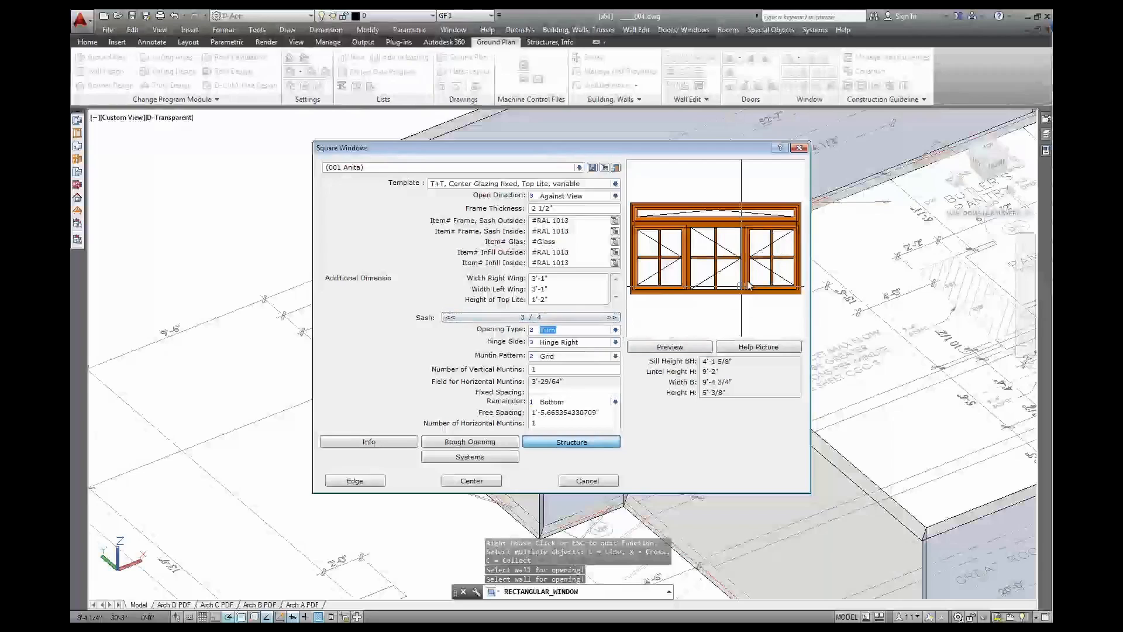
{"action": "left_click", "coordinate": [580, 440]}
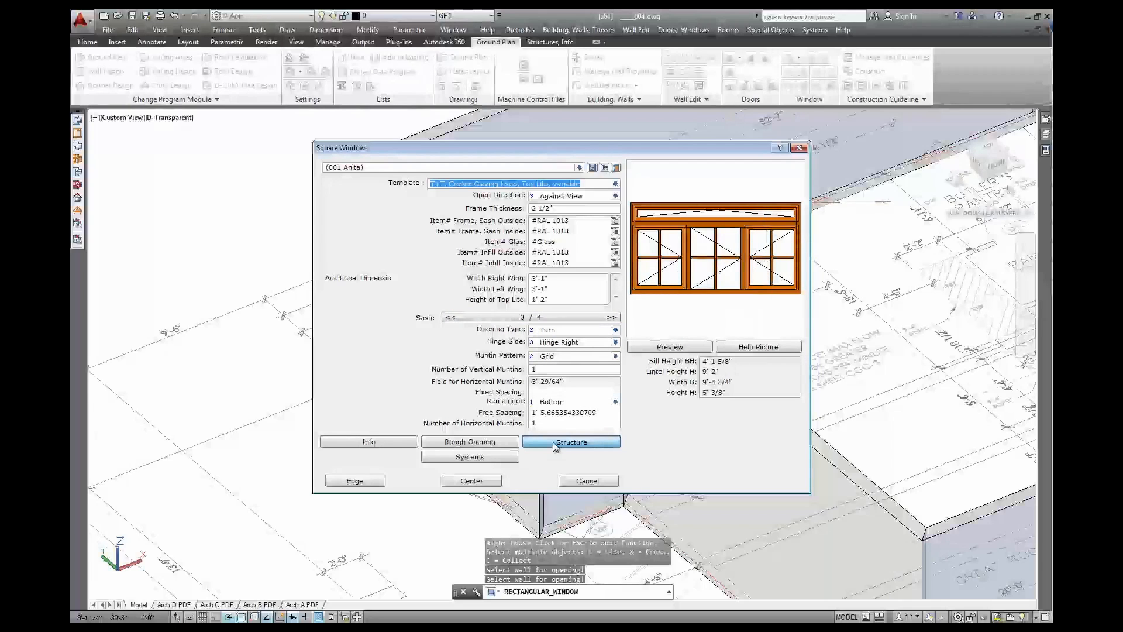
{"action": "left_click", "coordinate": [478, 480]}
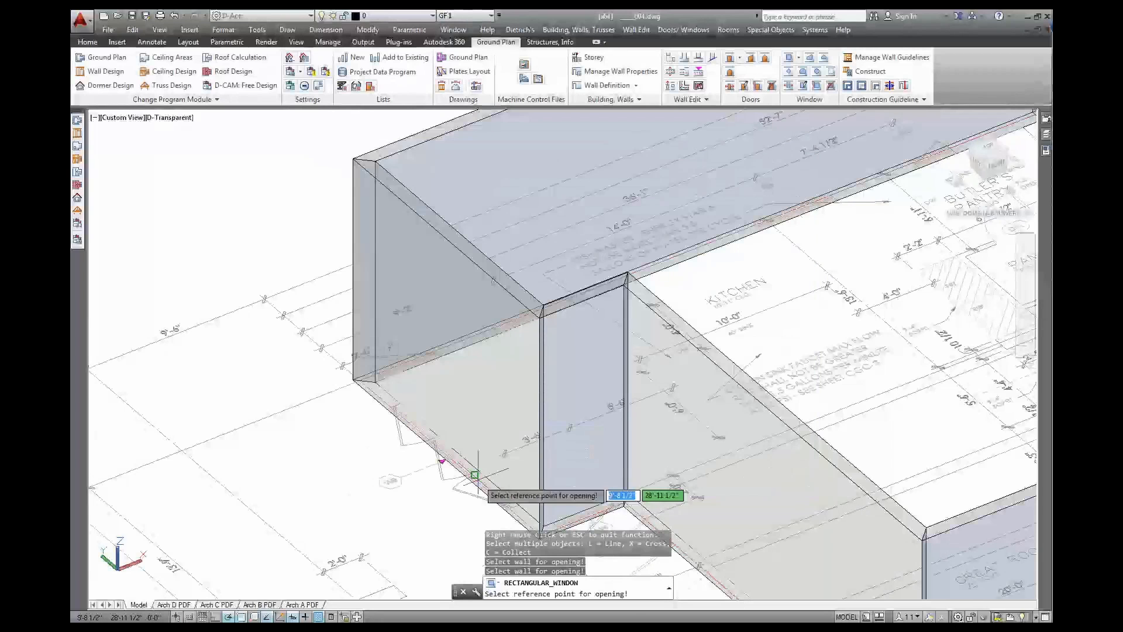
Pick the wall reference point, accept the distance, and finish inserting kitchen window W 8
{"action": "left_click", "coordinate": [400, 475]}
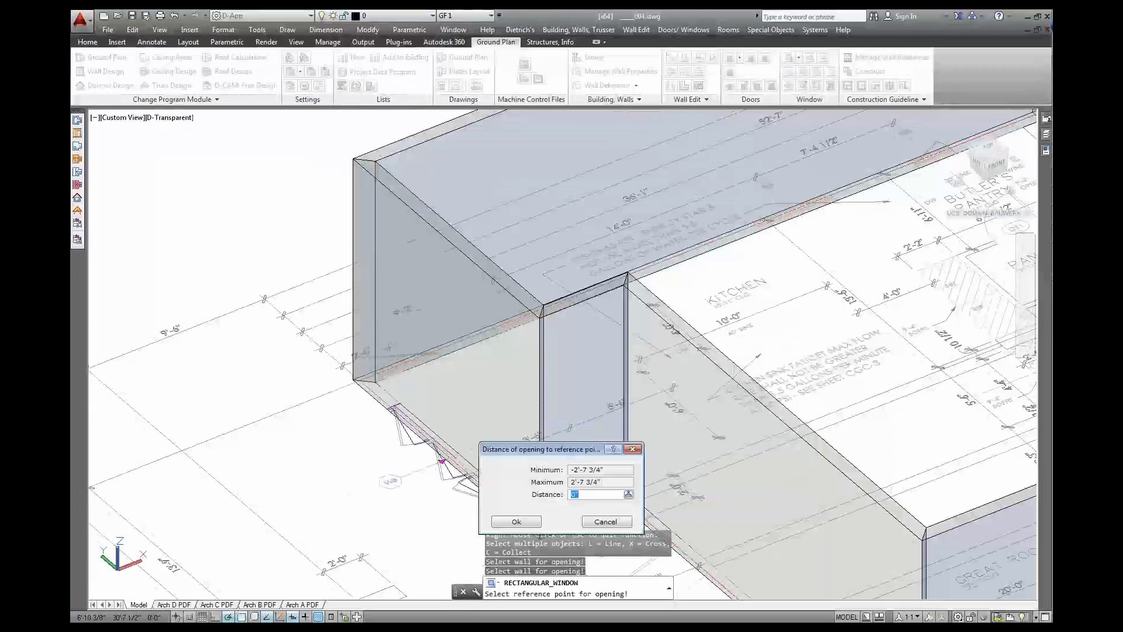
{"action": "left_click_drag", "start_coordinate": [542, 456], "coordinate": [588, 393]}
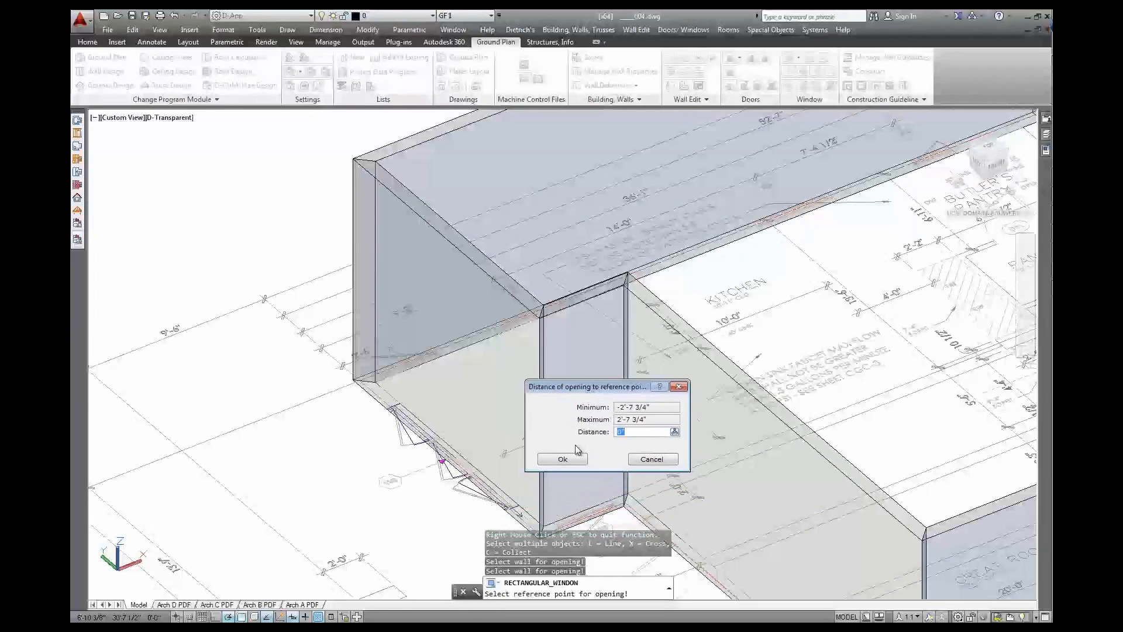
{"action": "left_click", "coordinate": [562, 459]}
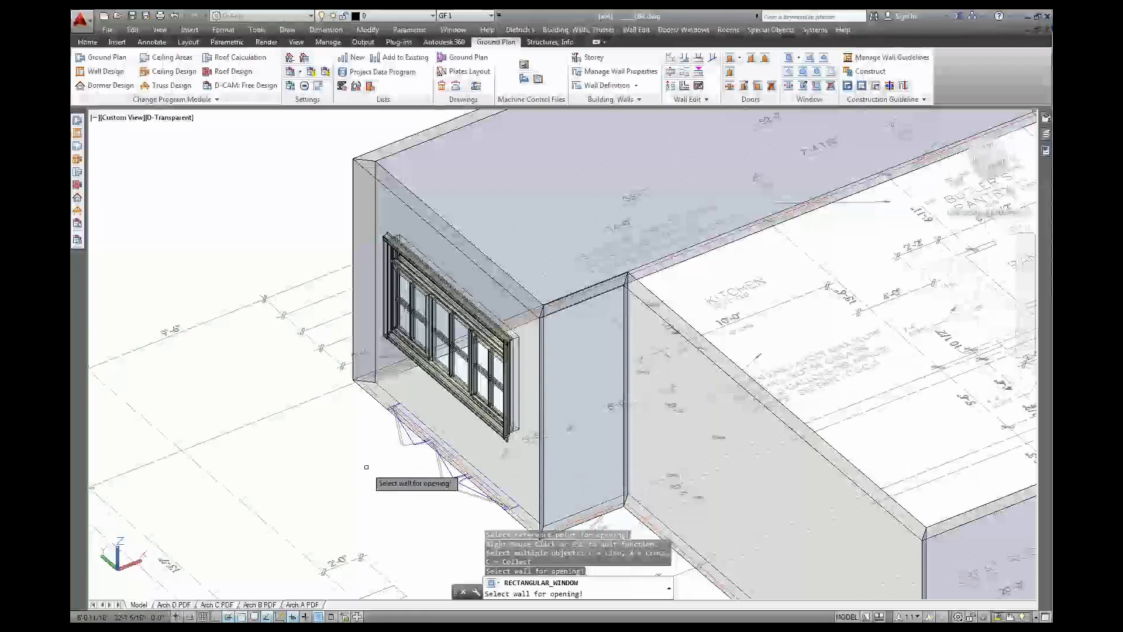
{"action": "right_click", "coordinate": [366, 467]}
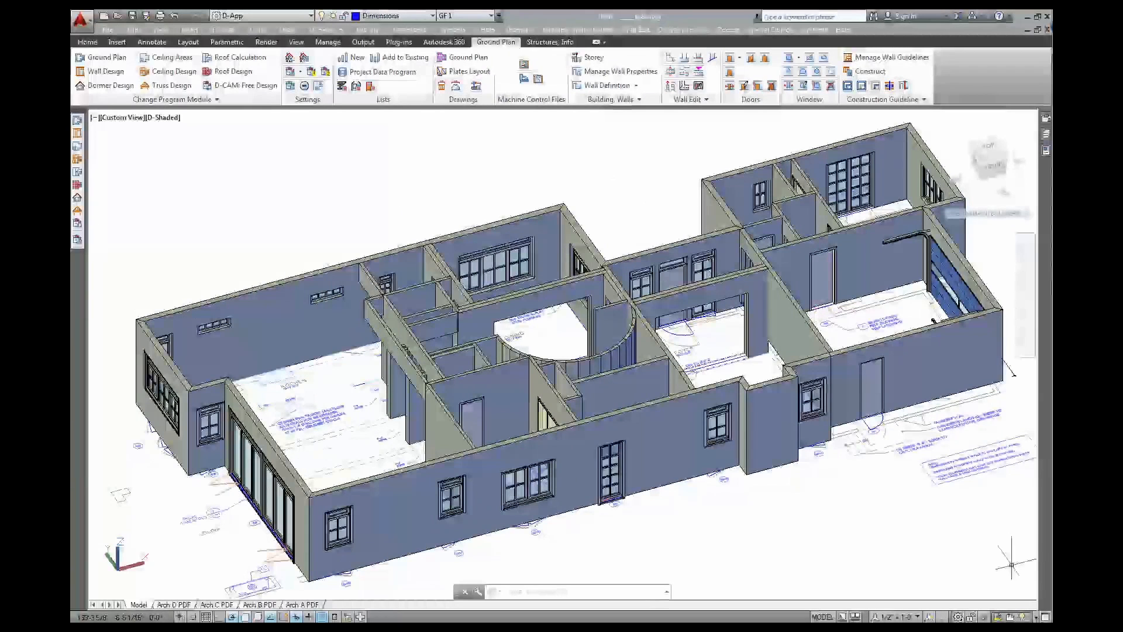
Apply the D-Transparent visual style and view the ground-floor plan from the top, centred
{"action": "left_click", "coordinate": [168, 118]}
{"action": "mouse_move", "coordinate": [249, 130]}
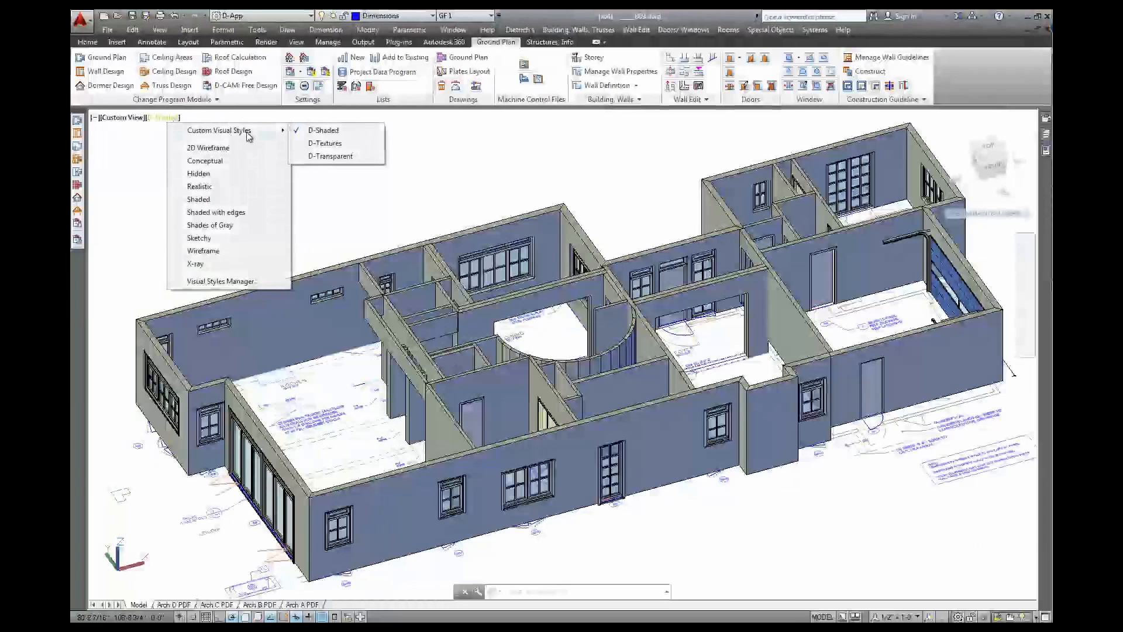
{"action": "left_click", "coordinate": [331, 156]}
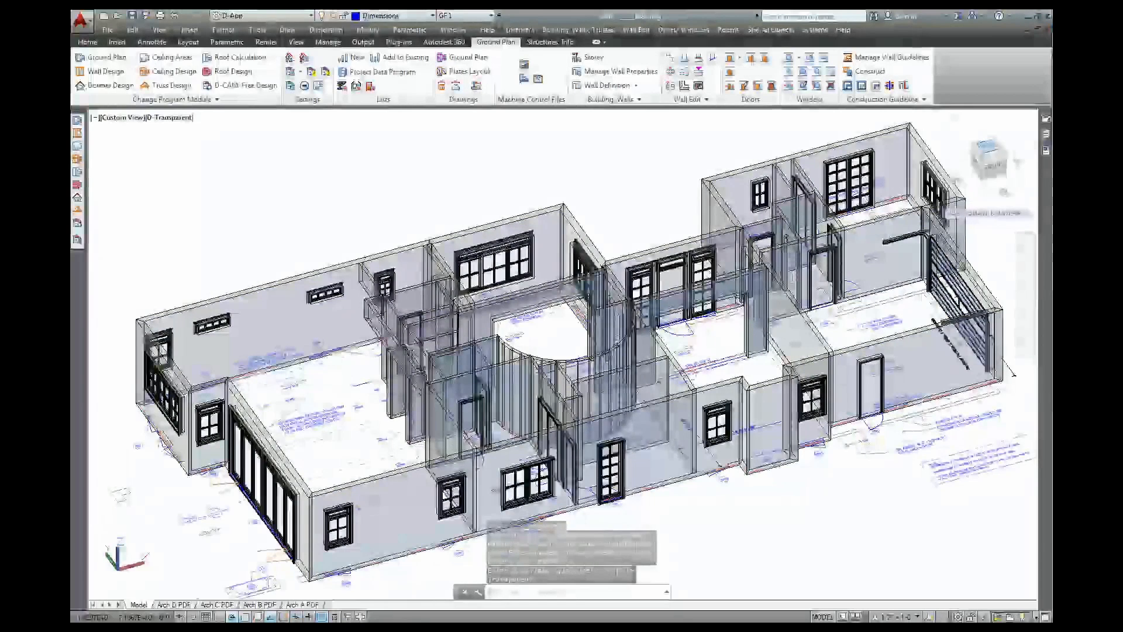
{"action": "left_click", "coordinate": [988, 154]}
{"action": "scroll", "coordinate": [576, 328], "scroll_direction": "up", "scroll_amount": 5}
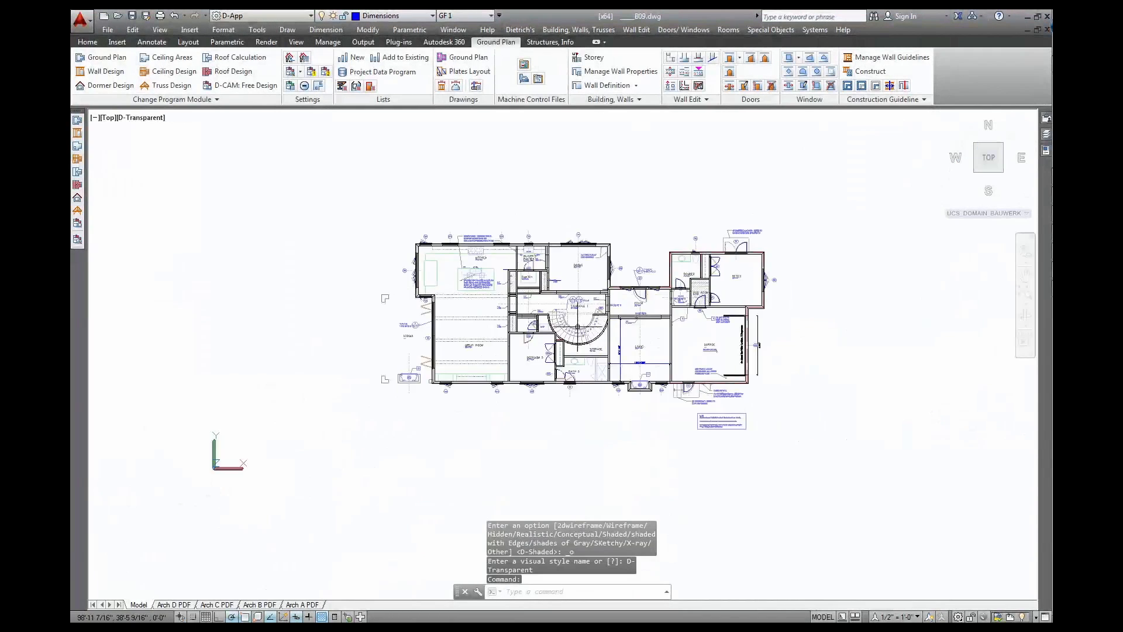
{"action": "middle_click_drag", "start_coordinate": [589, 303], "coordinate": [573, 332]}
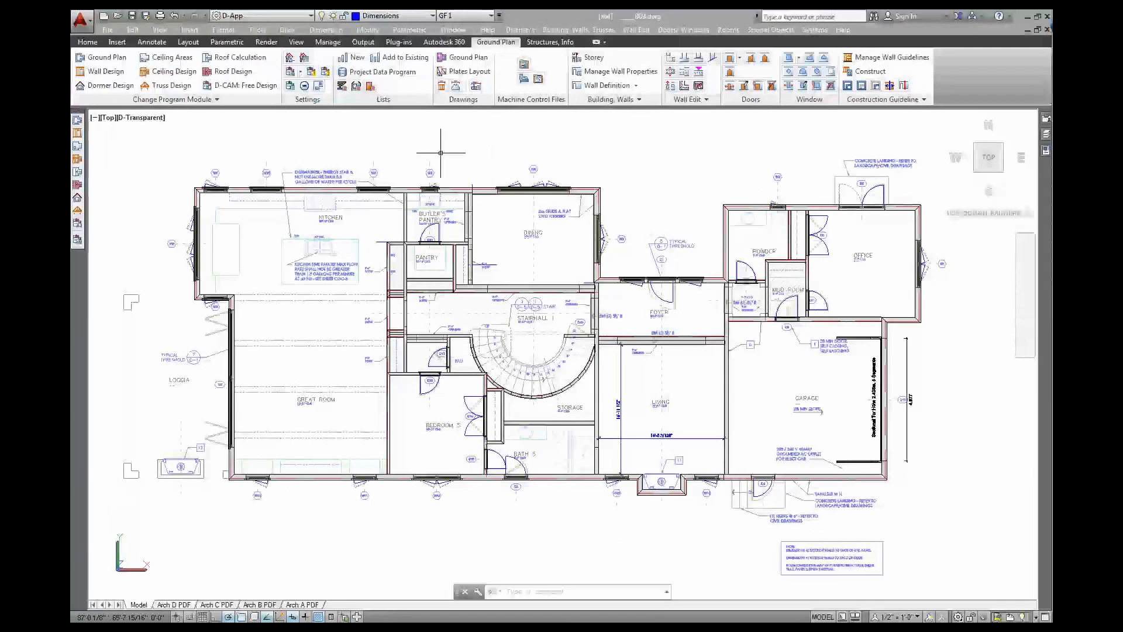
{"action": "left_click", "coordinate": [469, 16]}
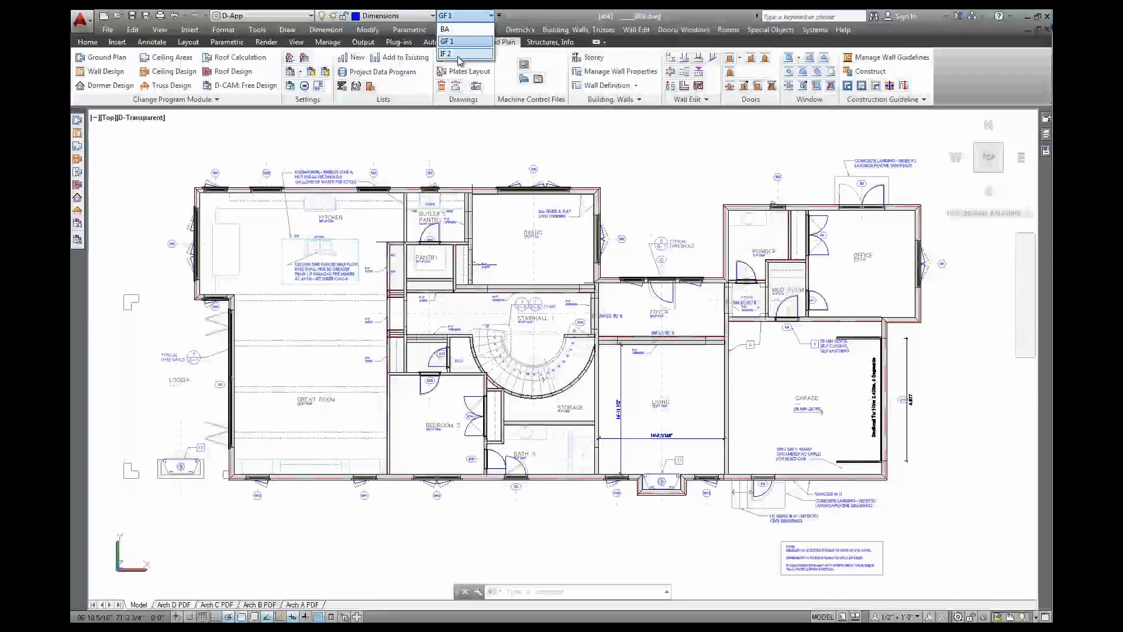
Switch to storey IF 2, show the plan underneath, and orbit into a 3D view
{"action": "left_click", "coordinate": [459, 57]}
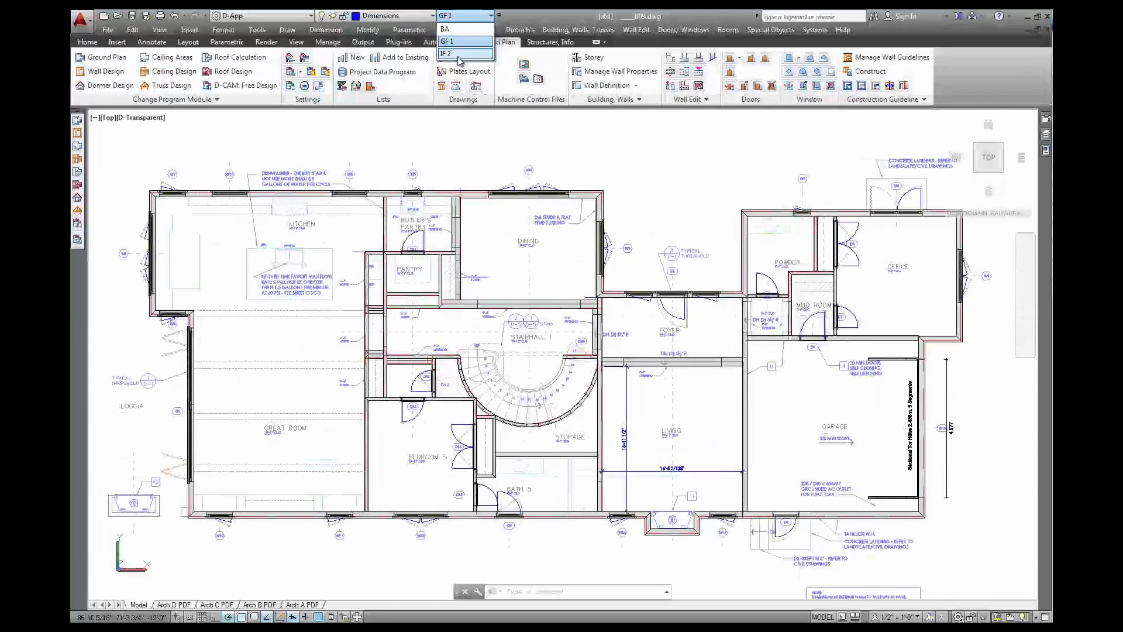
{"action": "left_click", "coordinate": [455, 57]}
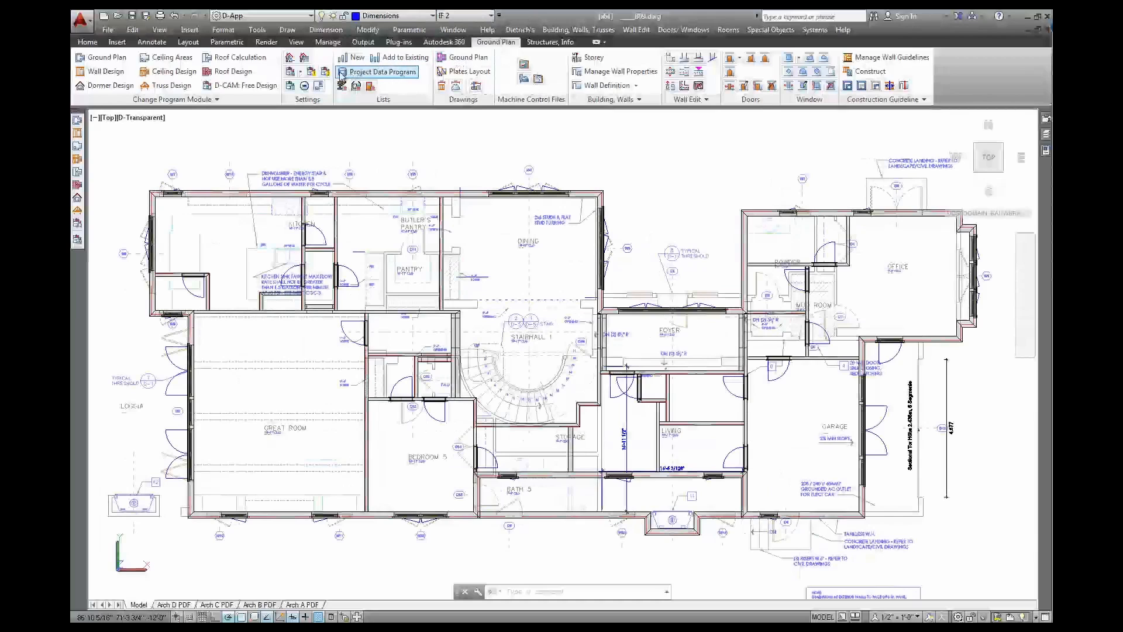
{"action": "left_click", "coordinate": [314, 75]}
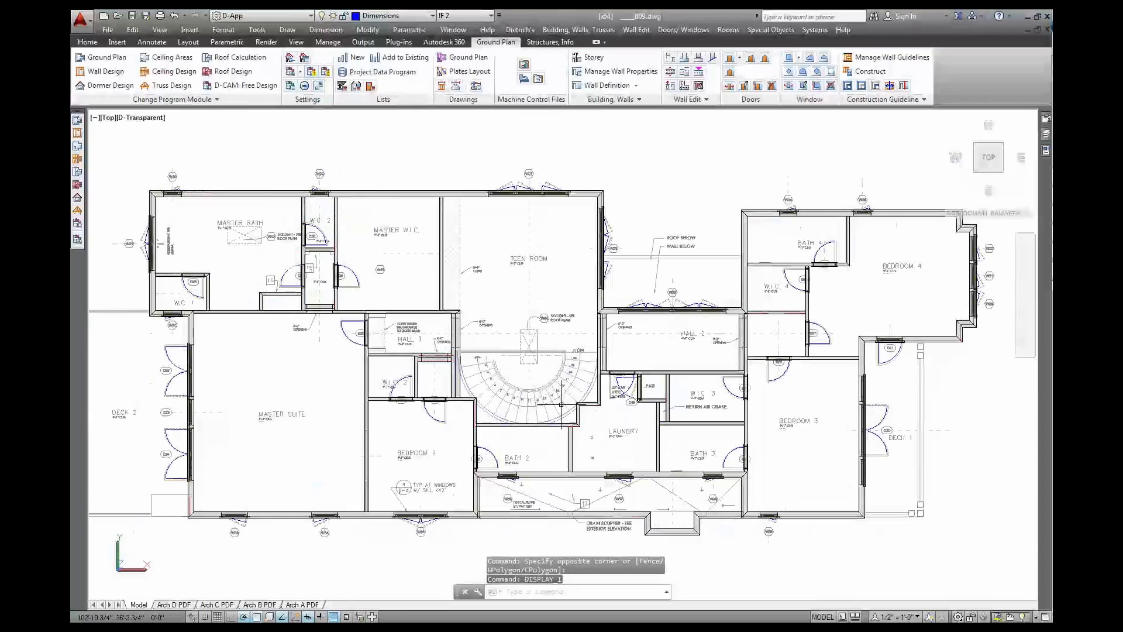
{"action": "middle_click_drag", "start_coordinate": [560, 403], "coordinate": [651, 264], "text": "shift"}
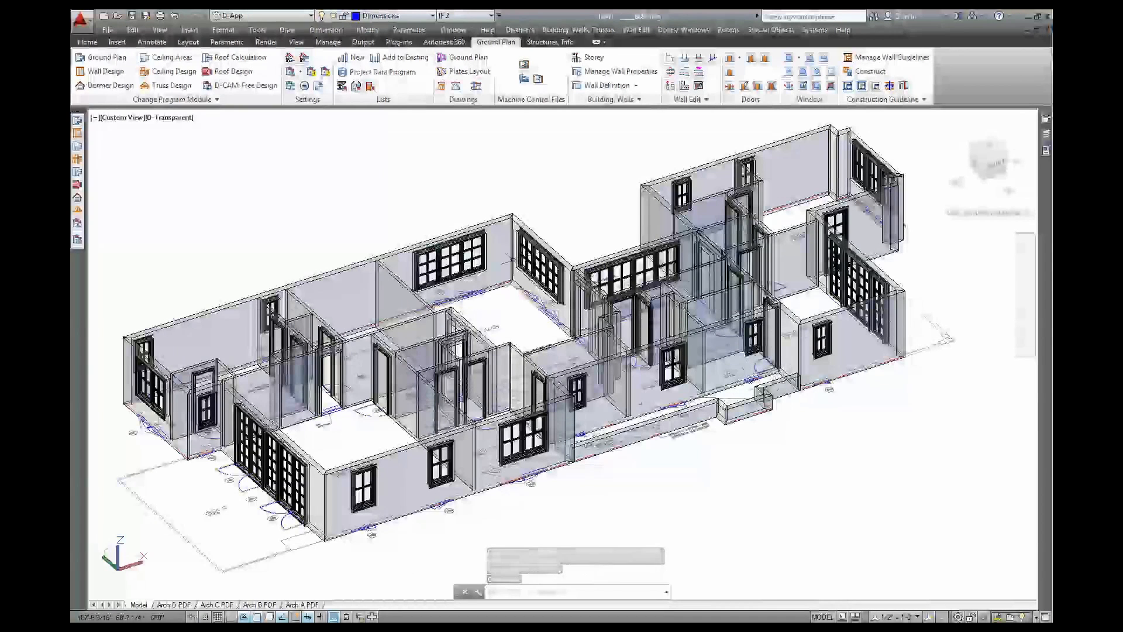
Display other storeys' walls, windows/doors, reference axes, groups and lines, then orbit the full house
{"action": "left_click", "coordinate": [292, 73]}
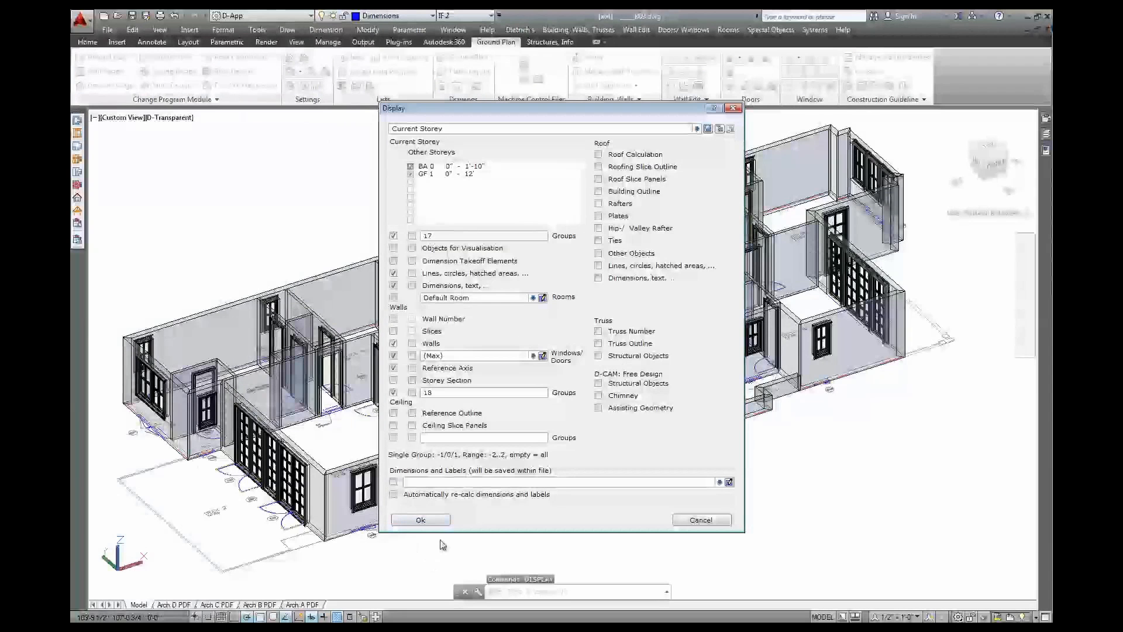
{"action": "left_click", "coordinate": [412, 343]}
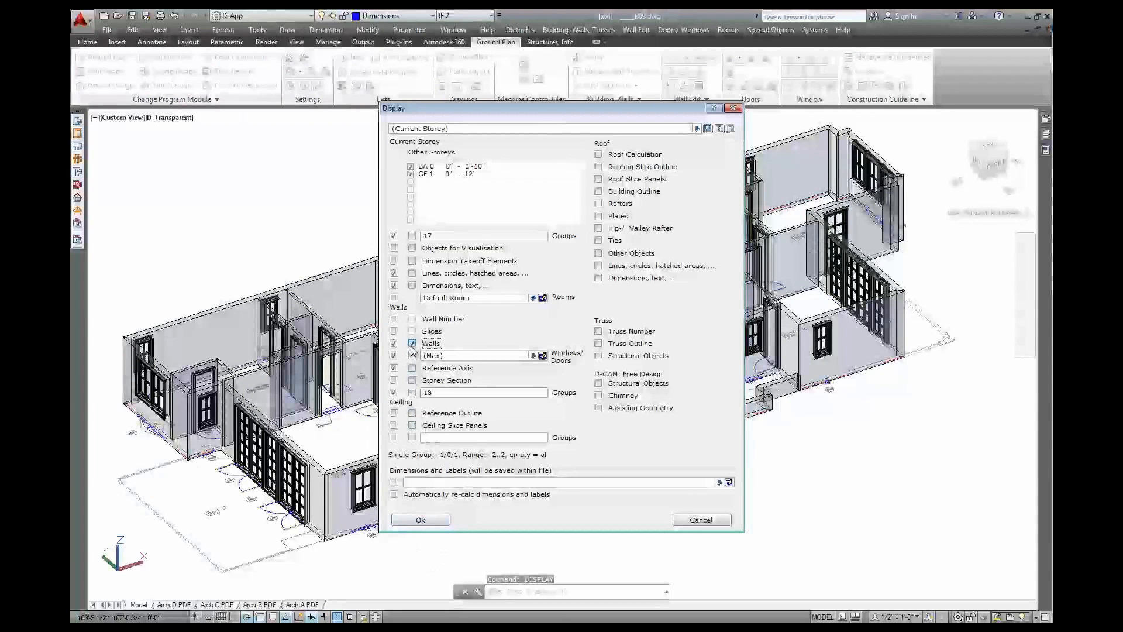
{"action": "left_click", "coordinate": [411, 355]}
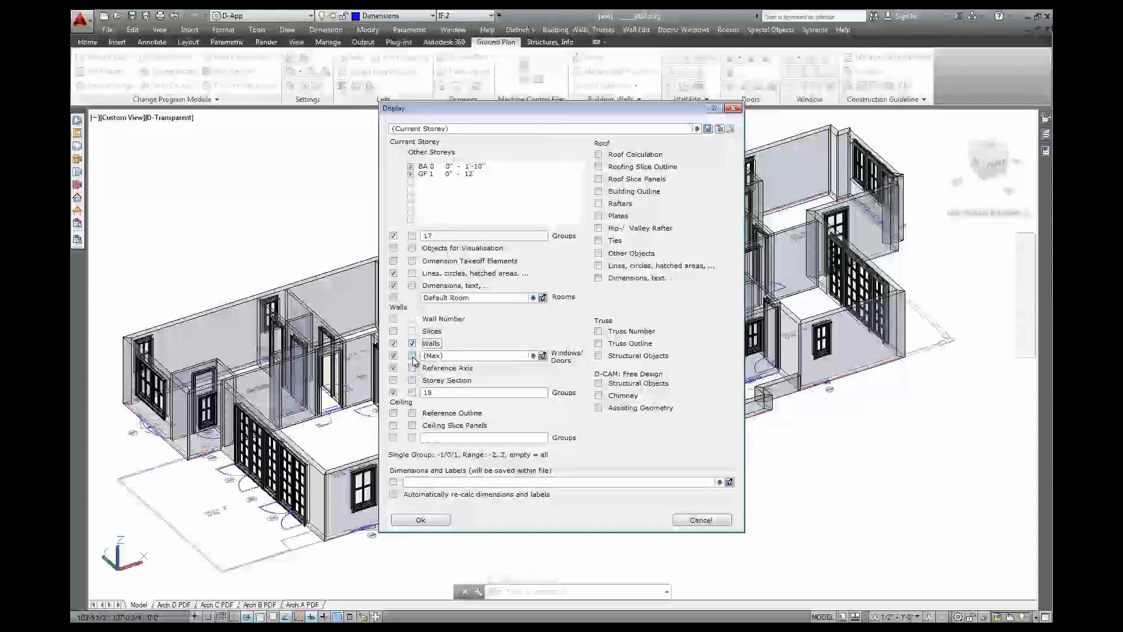
{"action": "left_click", "coordinate": [412, 368]}
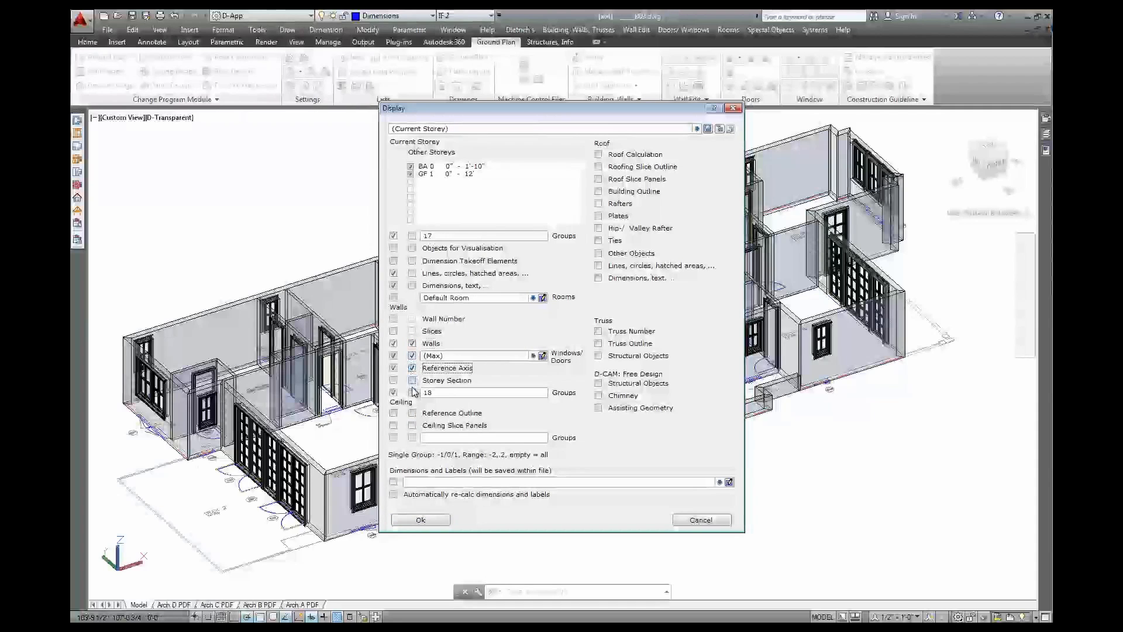
{"action": "left_click", "coordinate": [412, 392]}
{"action": "left_click", "coordinate": [412, 274]}
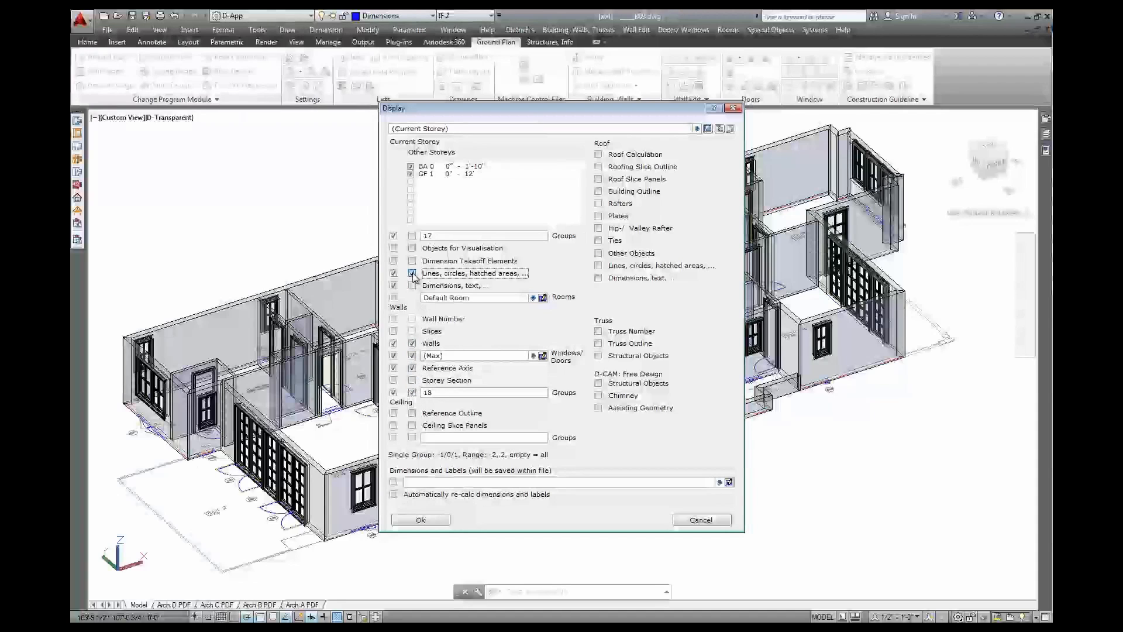
{"action": "left_click", "coordinate": [420, 520]}
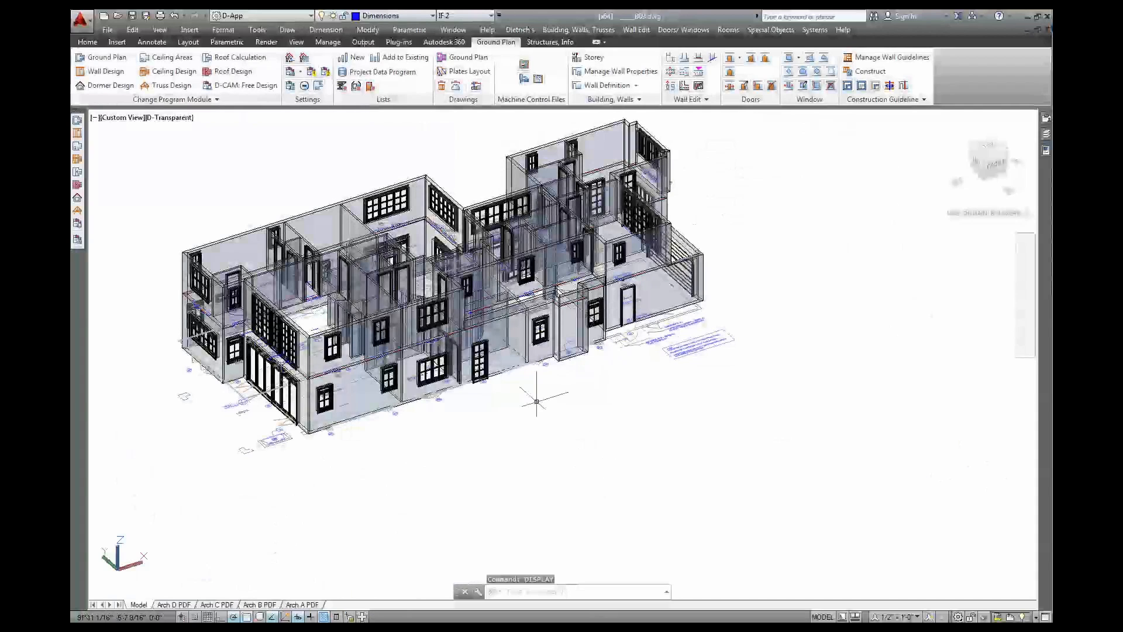
{"action": "middle_click_drag", "start_coordinate": [523, 385], "coordinate": [637, 453]}
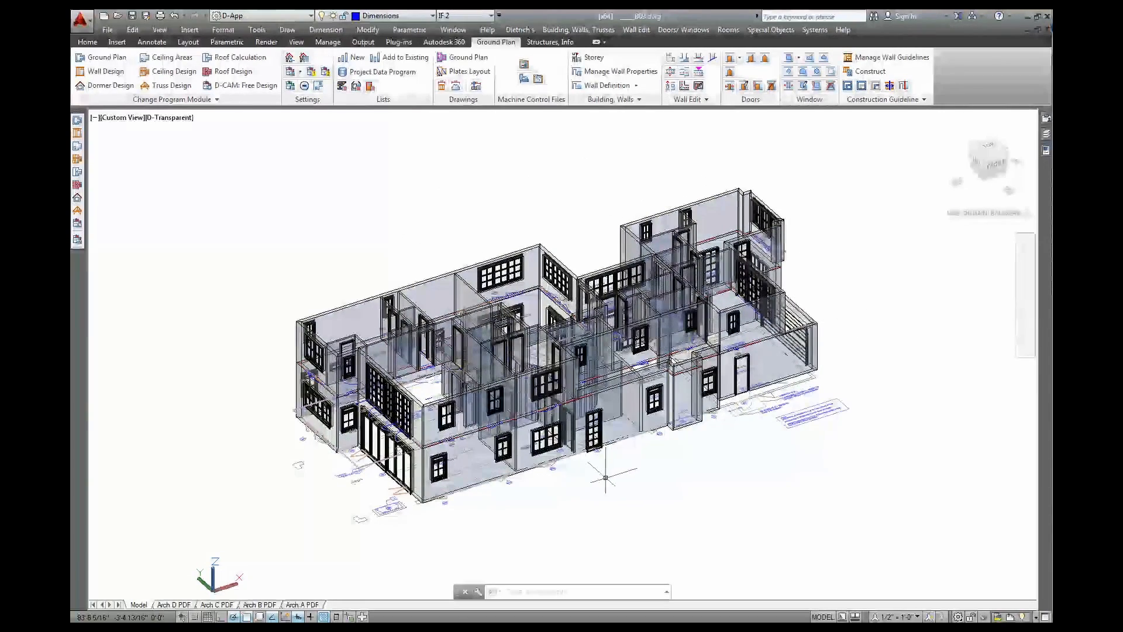
{"action": "middle_click_drag", "start_coordinate": [591, 485], "coordinate": [961, 418], "text": "shift"}
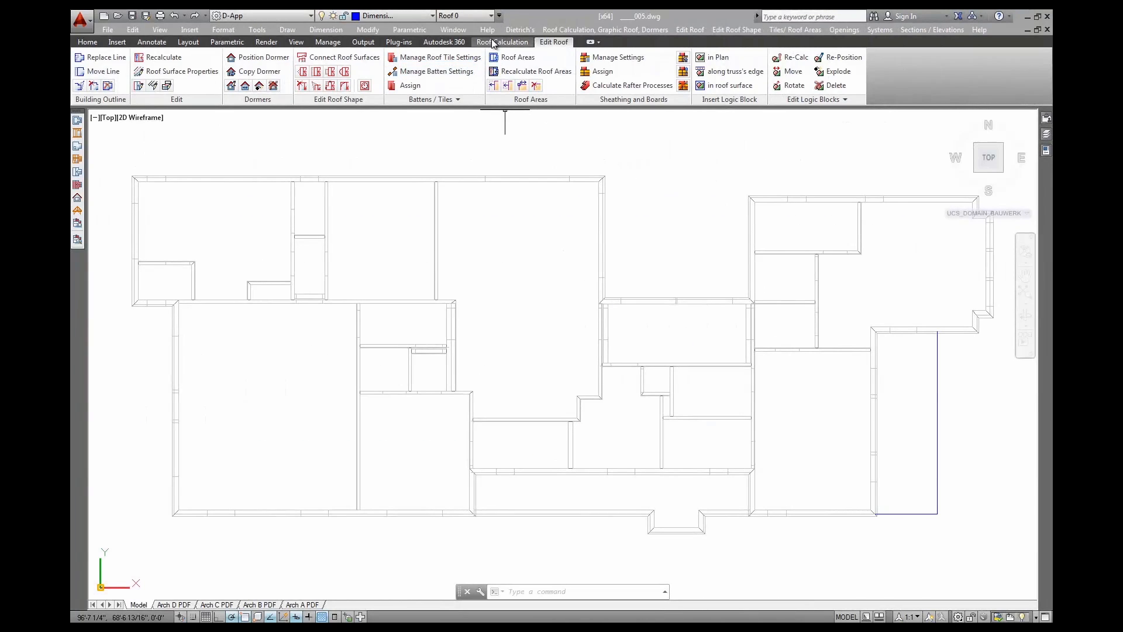
Start a New Building Outline from storey IF 2 using Reference Axis, copying its walls
{"action": "left_click", "coordinate": [494, 42]}
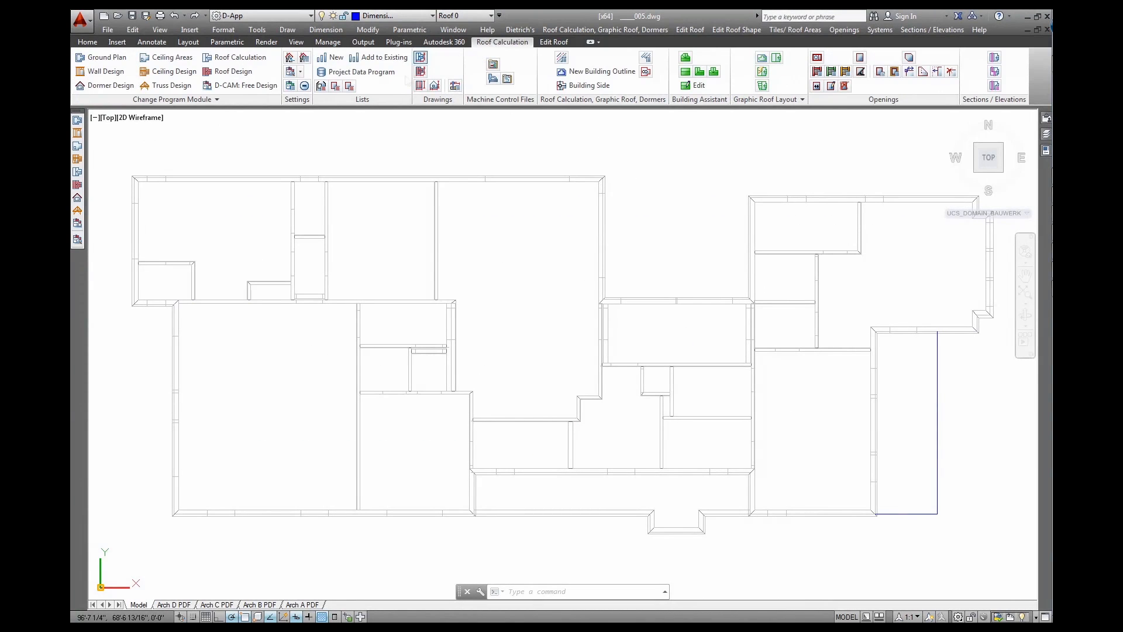
{"action": "left_click", "coordinate": [610, 74]}
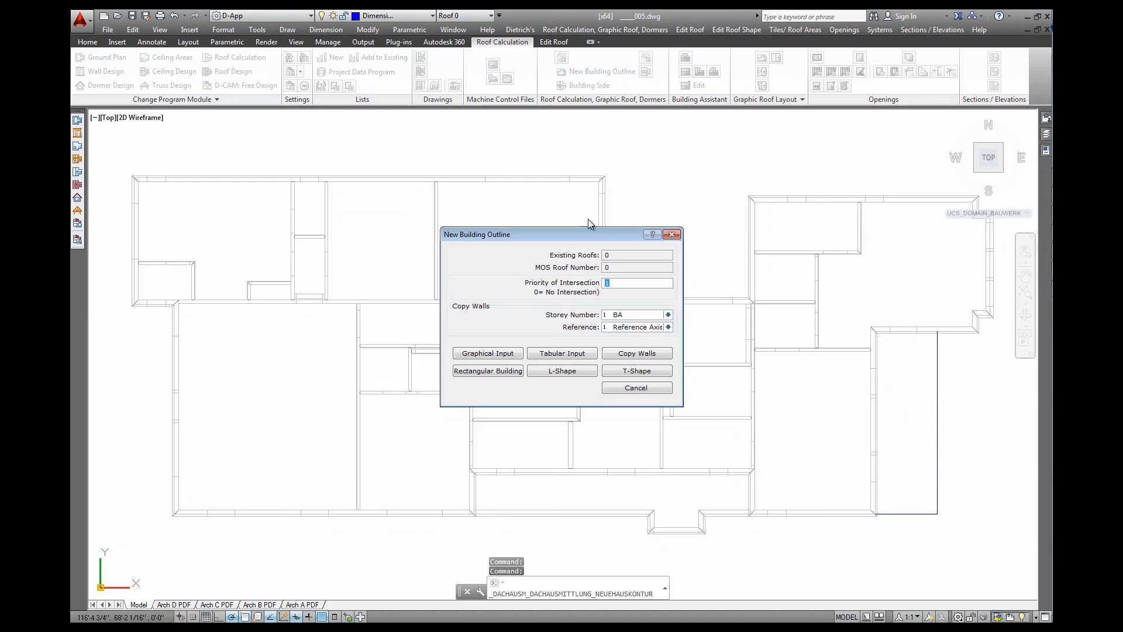
{"action": "left_click", "coordinate": [668, 315]}
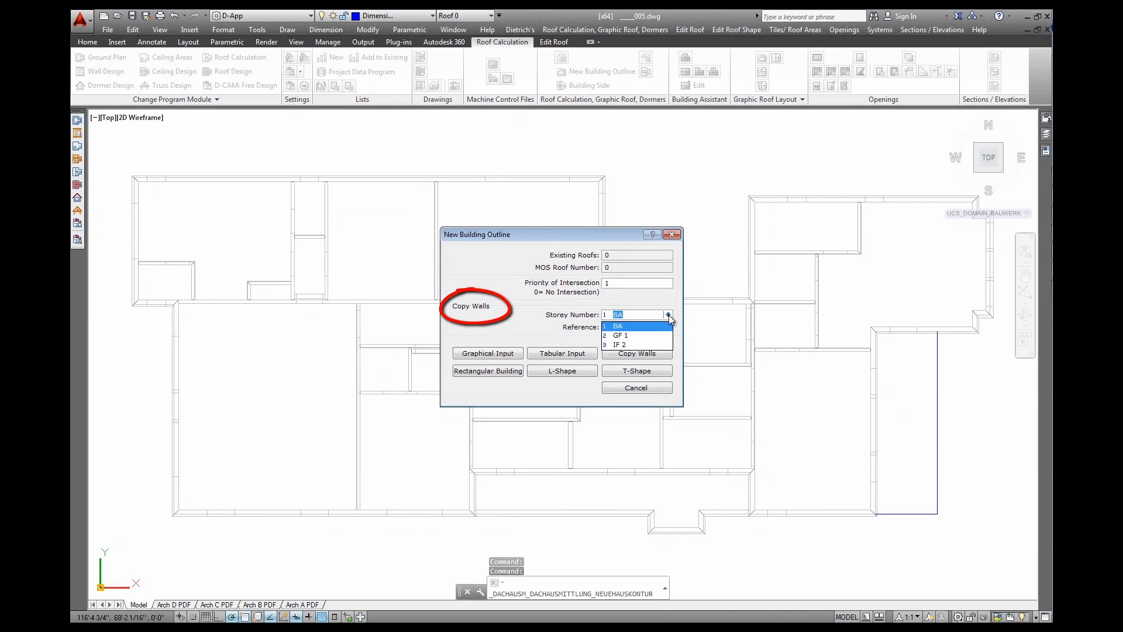
{"action": "left_click", "coordinate": [629, 344]}
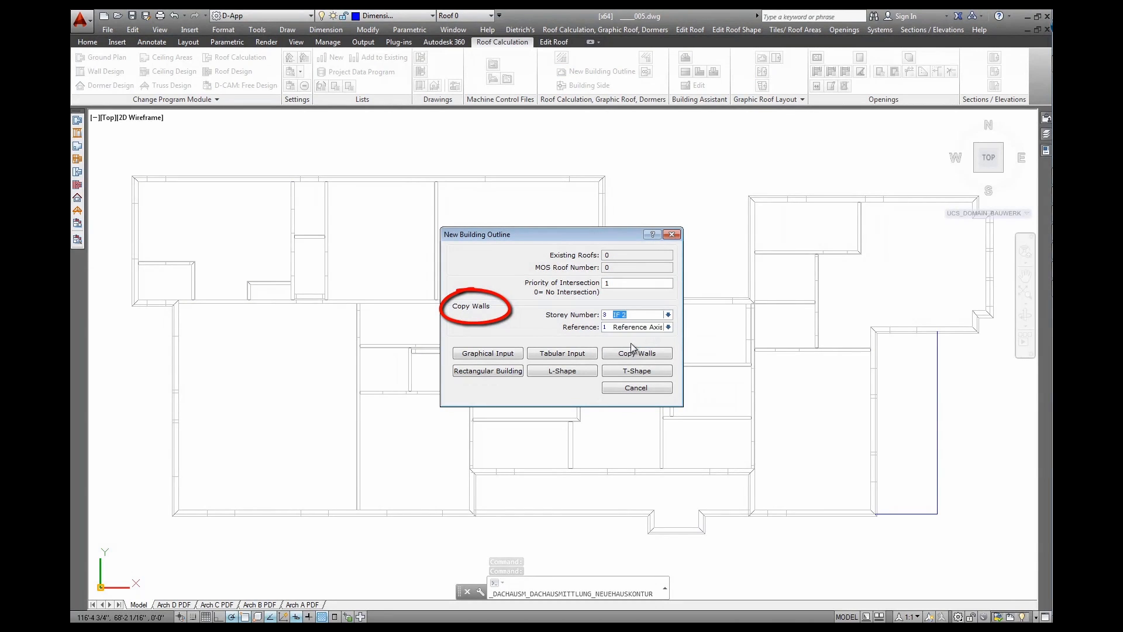
{"action": "left_click", "coordinate": [668, 327]}
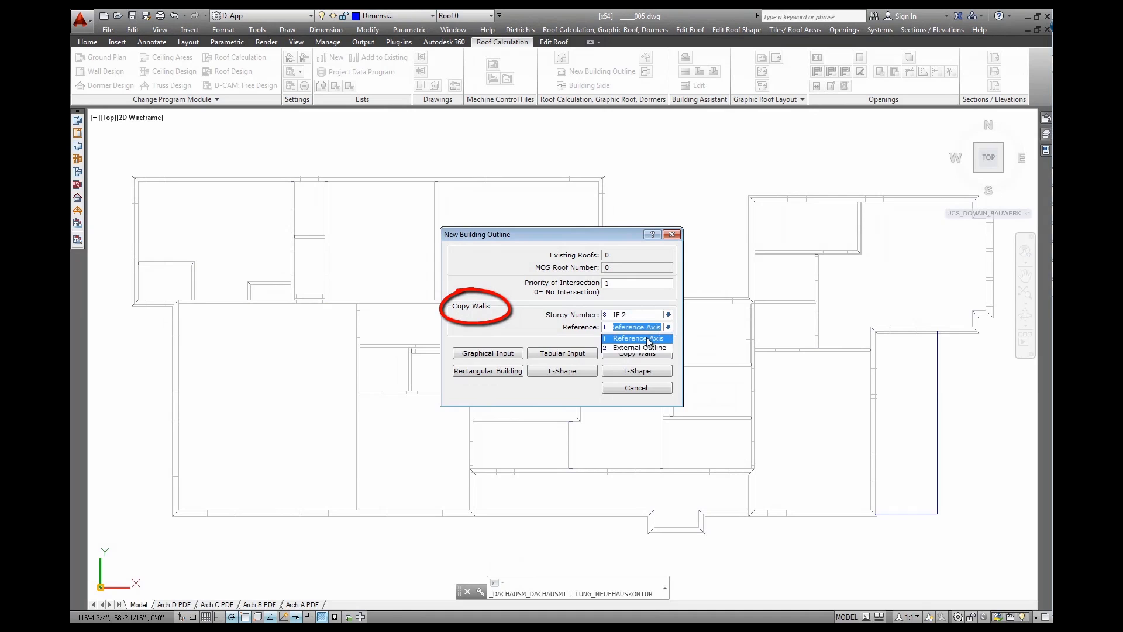
{"action": "left_click", "coordinate": [649, 339]}
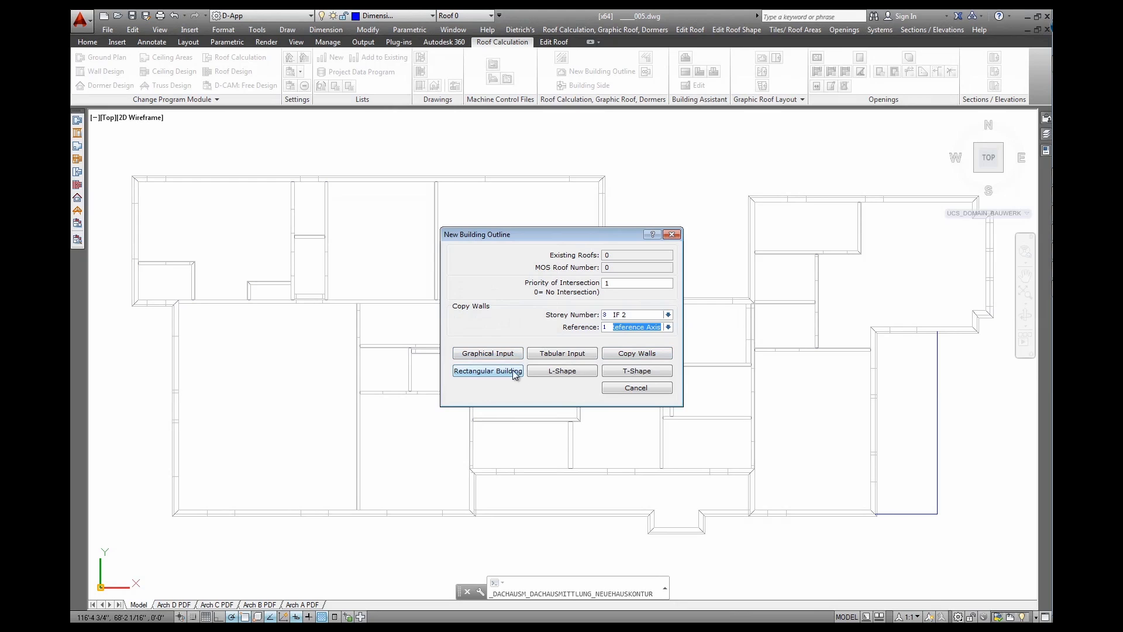
{"action": "left_click", "coordinate": [636, 355]}
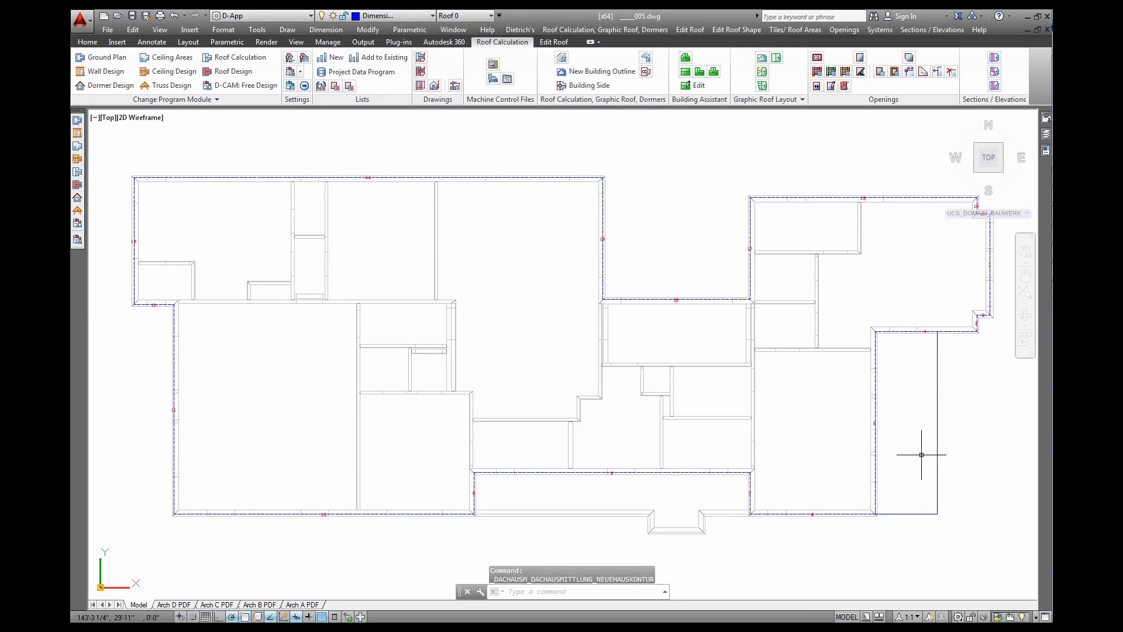
{"action": "middle_click_drag", "start_coordinate": [919, 457], "coordinate": [762, 430]}
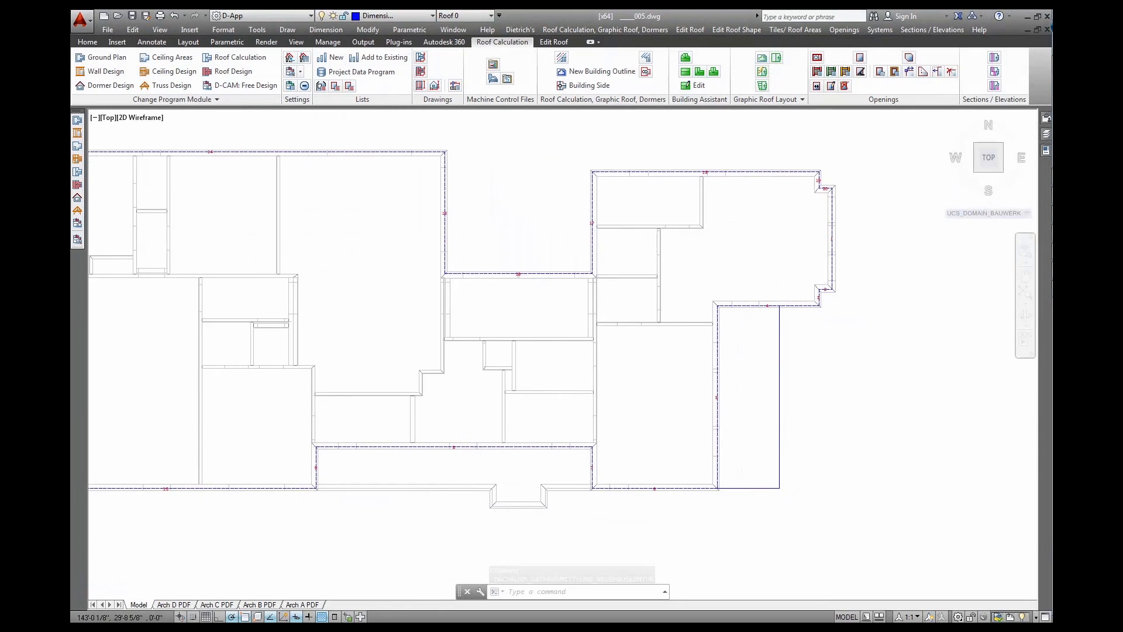
Add a 7'-0" linear dimension across the right wing's lower corners
{"action": "scroll", "coordinate": [756, 455], "scroll_direction": "up", "scroll_amount": 2}
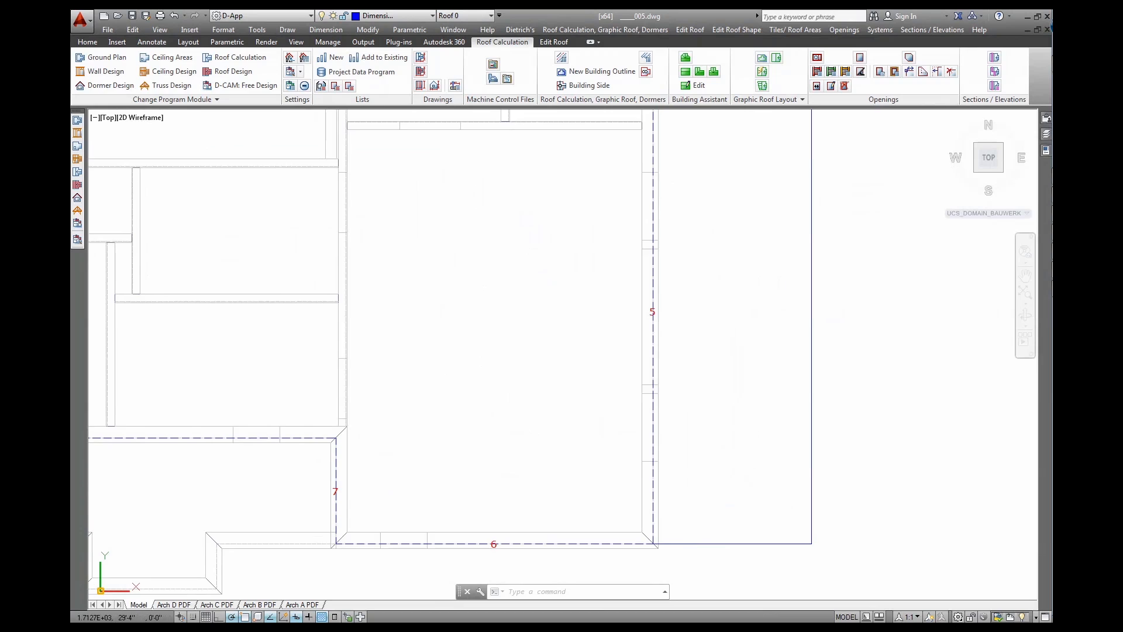
{"action": "mouse_move", "coordinate": [756, 407]}
{"action": "middle_mouse_down"}
{"action": "mouse_move", "coordinate": [747, 451]}
{"action": "mouse_move", "coordinate": [702, 403]}
{"action": "middle_mouse_up"}
{"action": "scroll", "coordinate": [743, 430], "scroll_direction": "down", "scroll_amount": 2}
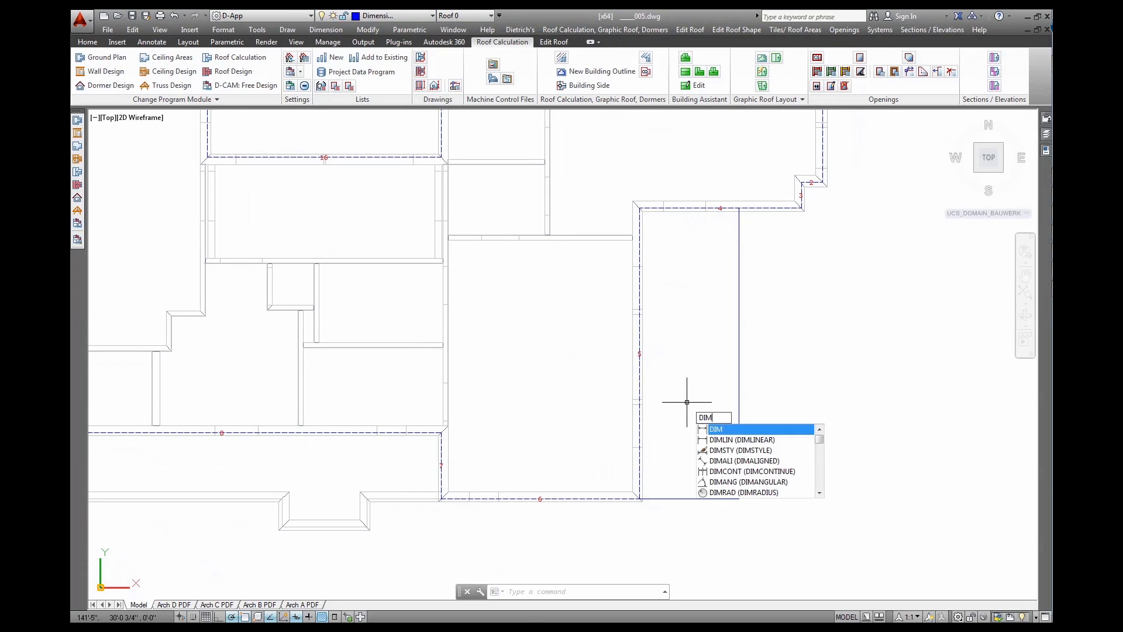
{"action": "key", "text": "Down"}
{"action": "key", "text": "Return"}
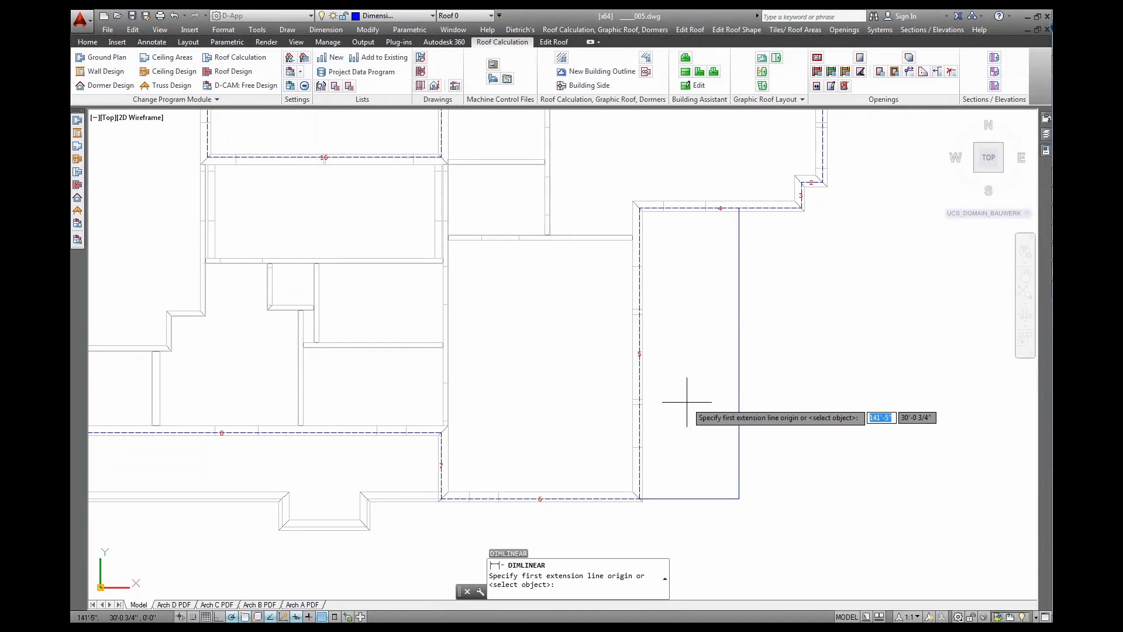
{"action": "left_click", "coordinate": [641, 499]}
{"action": "left_click", "coordinate": [739, 499]}
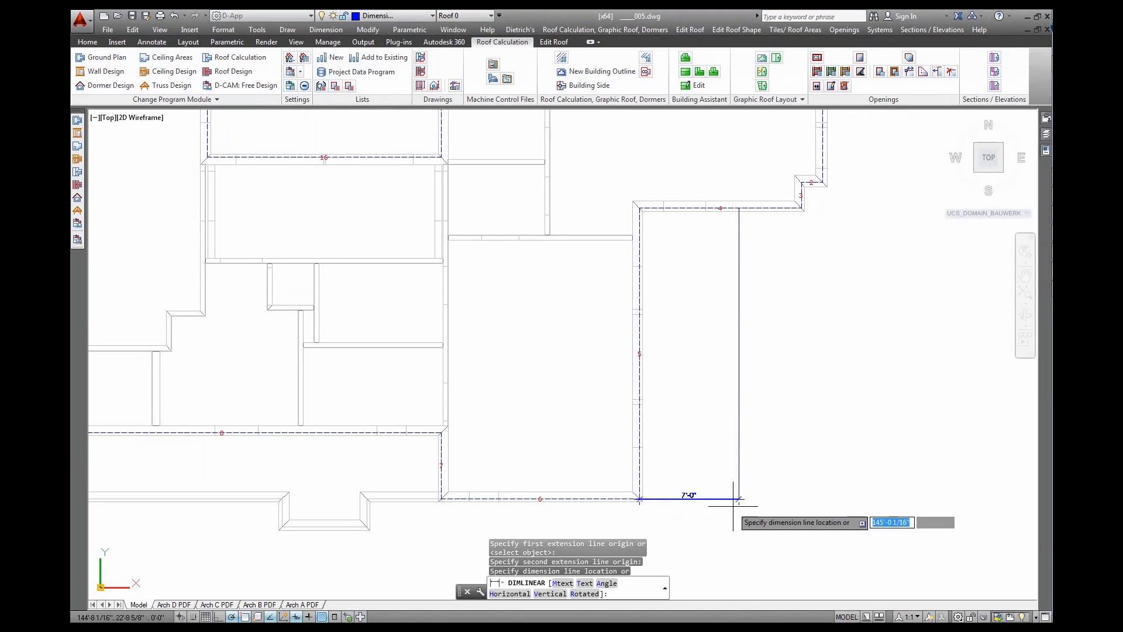
{"action": "left_click", "coordinate": [725, 527]}
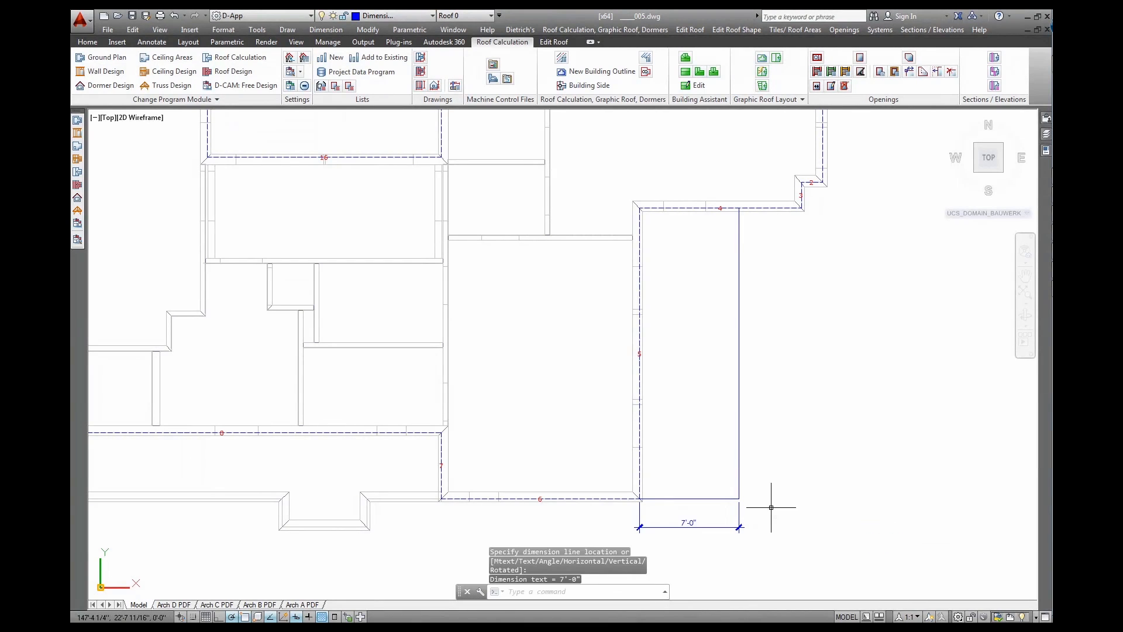
Move building-outline line 5 outward by 7' and re-centre the whole plan
{"action": "left_click", "coordinate": [554, 44]}
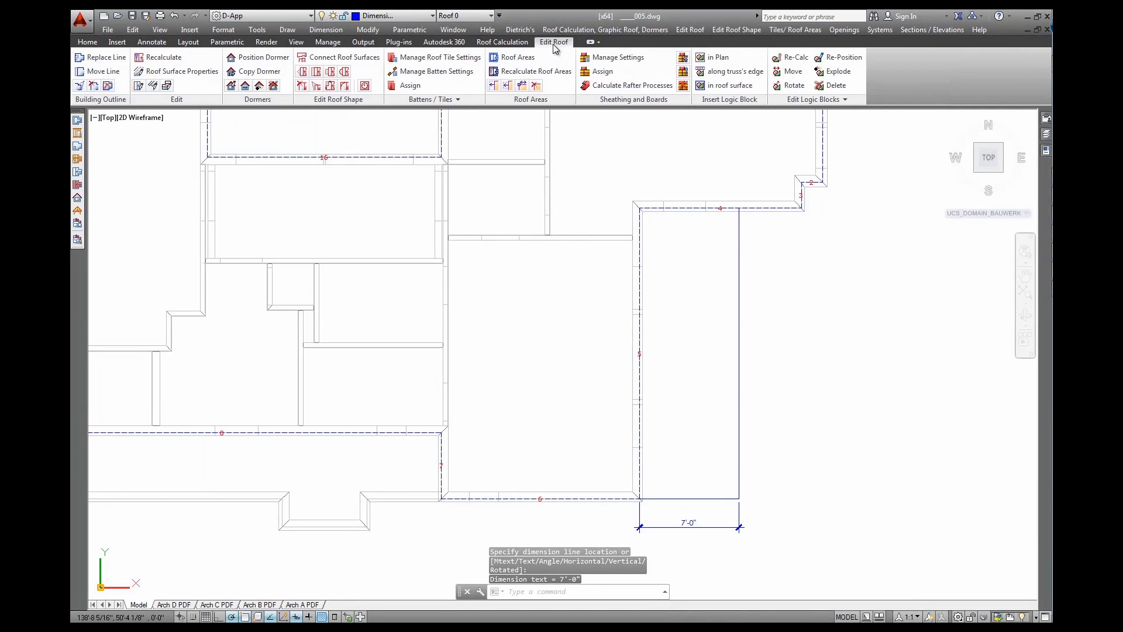
{"action": "left_click", "coordinate": [95, 72]}
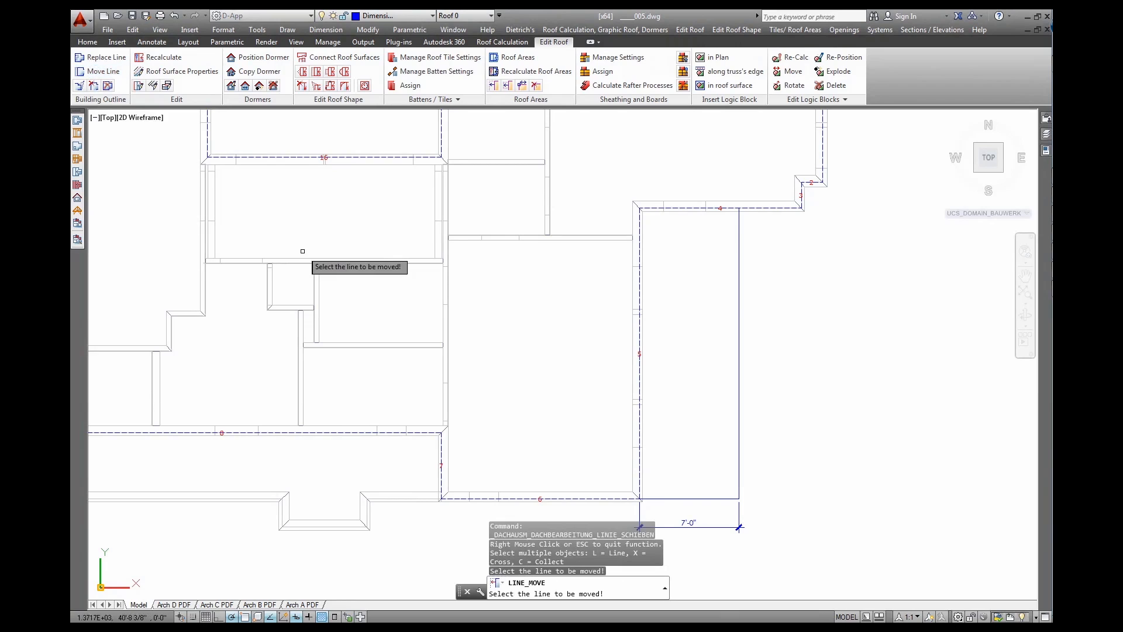
{"action": "left_click", "coordinate": [640, 391]}
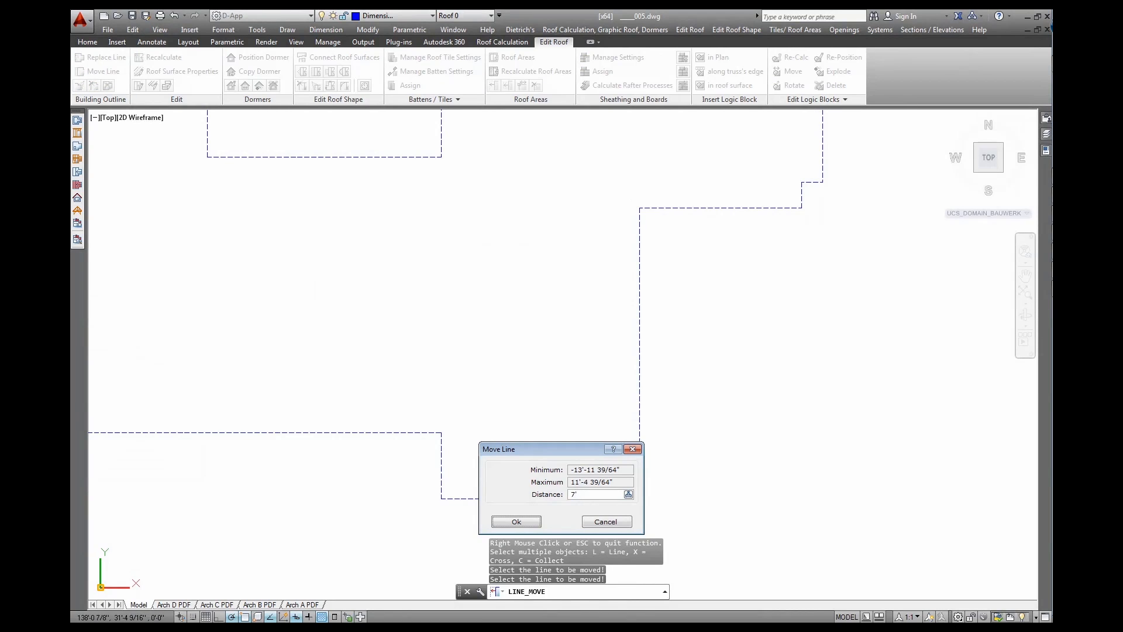
{"action": "key", "text": "Return"}
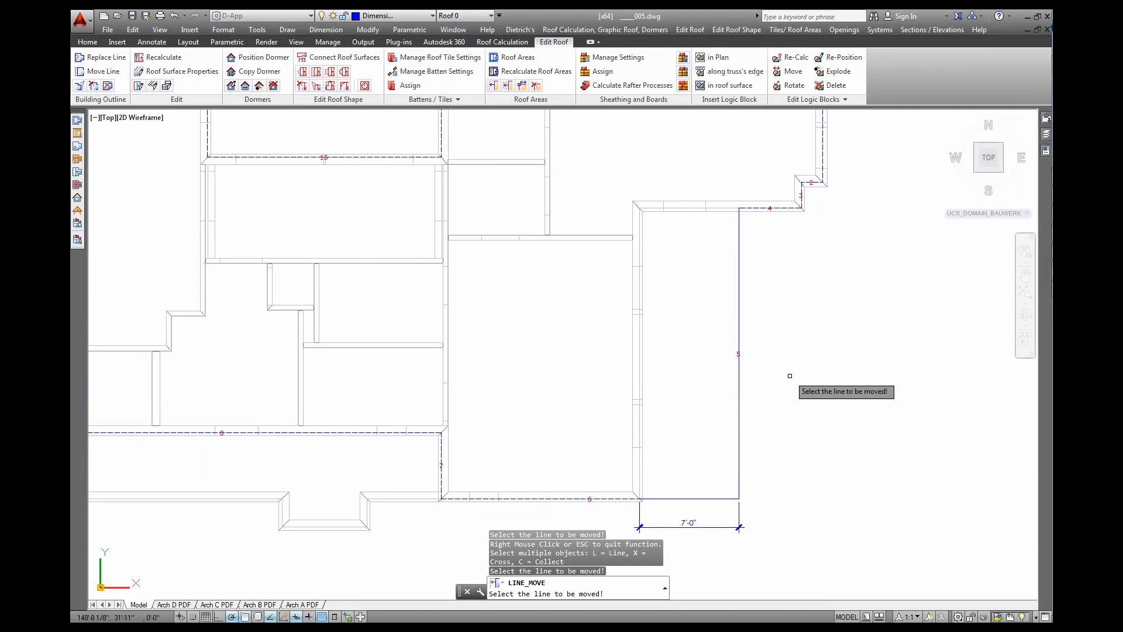
{"action": "right_click", "coordinate": [785, 354]}
{"action": "scroll", "coordinate": [781, 351], "scroll_direction": "down", "scroll_amount": 2}
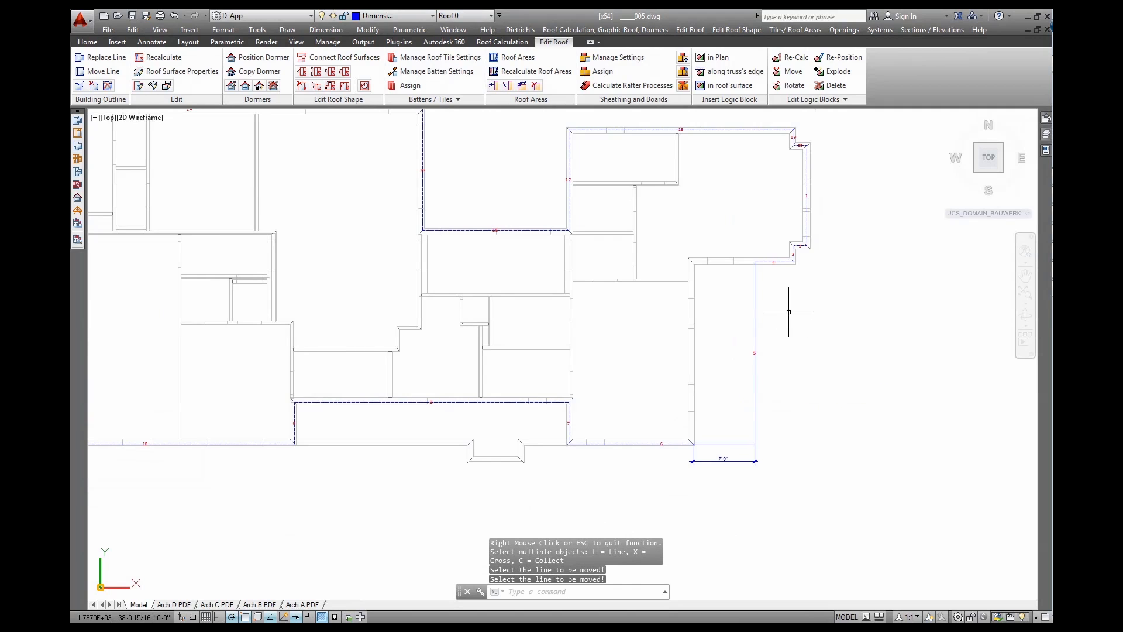
{"action": "scroll", "coordinate": [785, 314], "scroll_direction": "down", "scroll_amount": 2}
{"action": "mouse_move", "coordinate": [677, 333]}
{"action": "middle_mouse_down"}
{"action": "mouse_move", "coordinate": [732, 363]}
{"action": "mouse_move", "coordinate": [784, 433]}
{"action": "middle_mouse_up"}
{"action": "scroll", "coordinate": [747, 390], "scroll_direction": "up", "scroll_amount": 2}
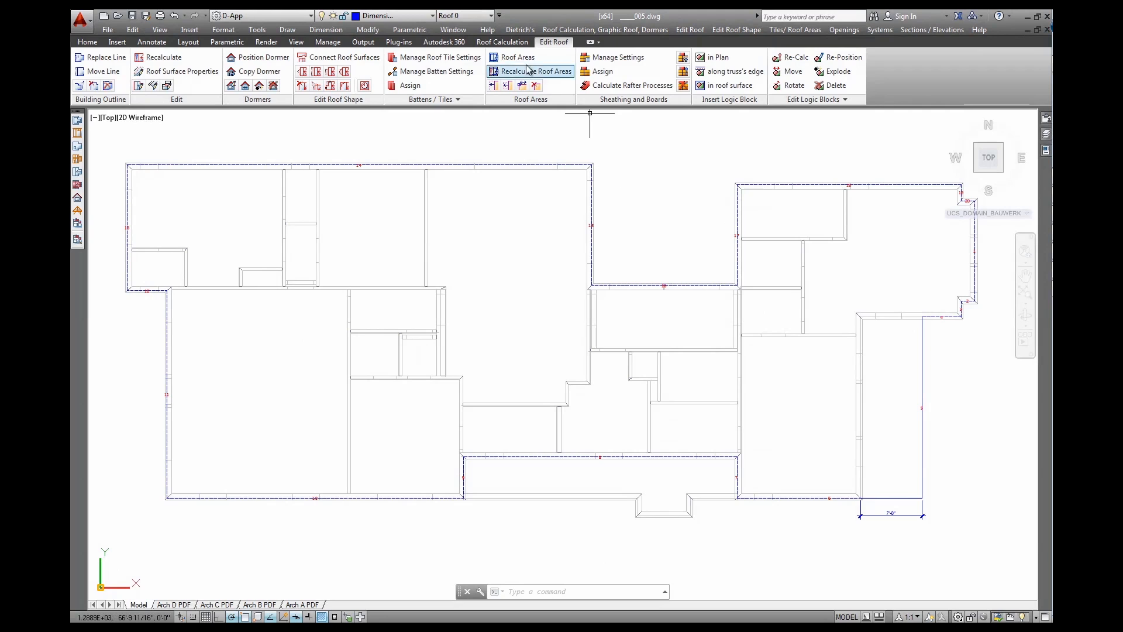
Assign the R US - perp. Eave roof build-up to all building sides
{"action": "left_click", "coordinate": [501, 43]}
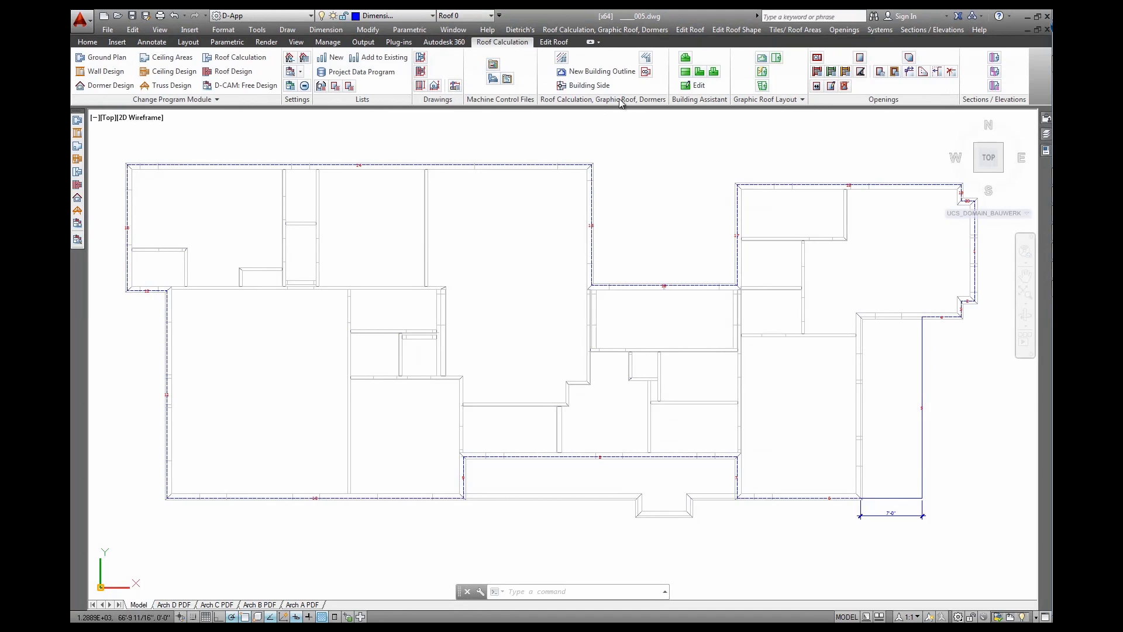
{"action": "left_click", "coordinate": [647, 72]}
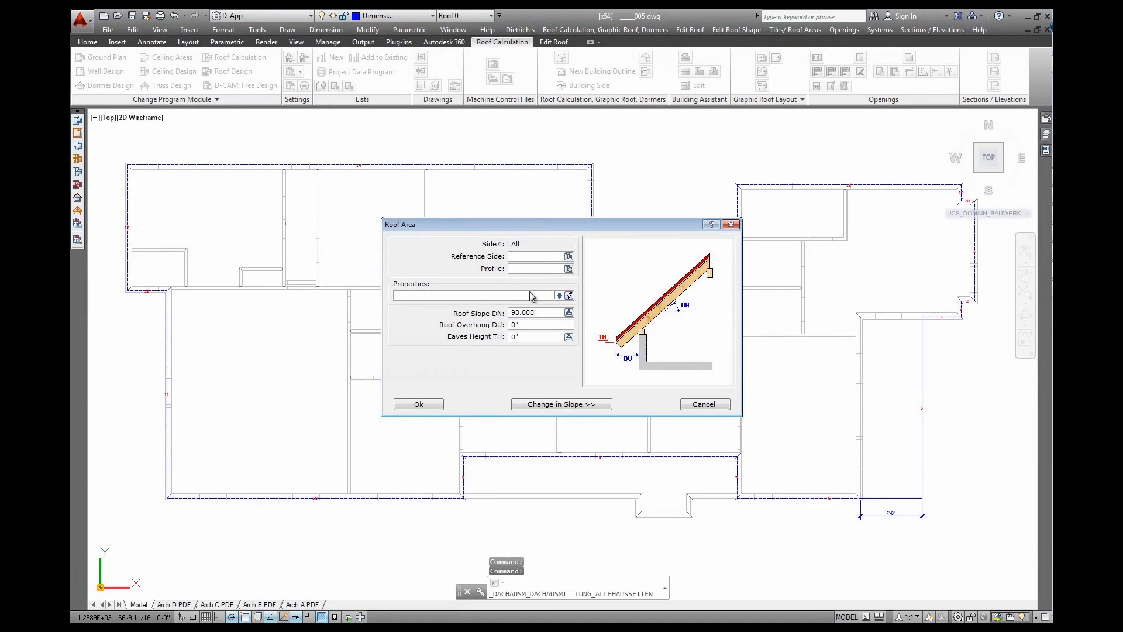
{"action": "left_click", "coordinate": [559, 295]}
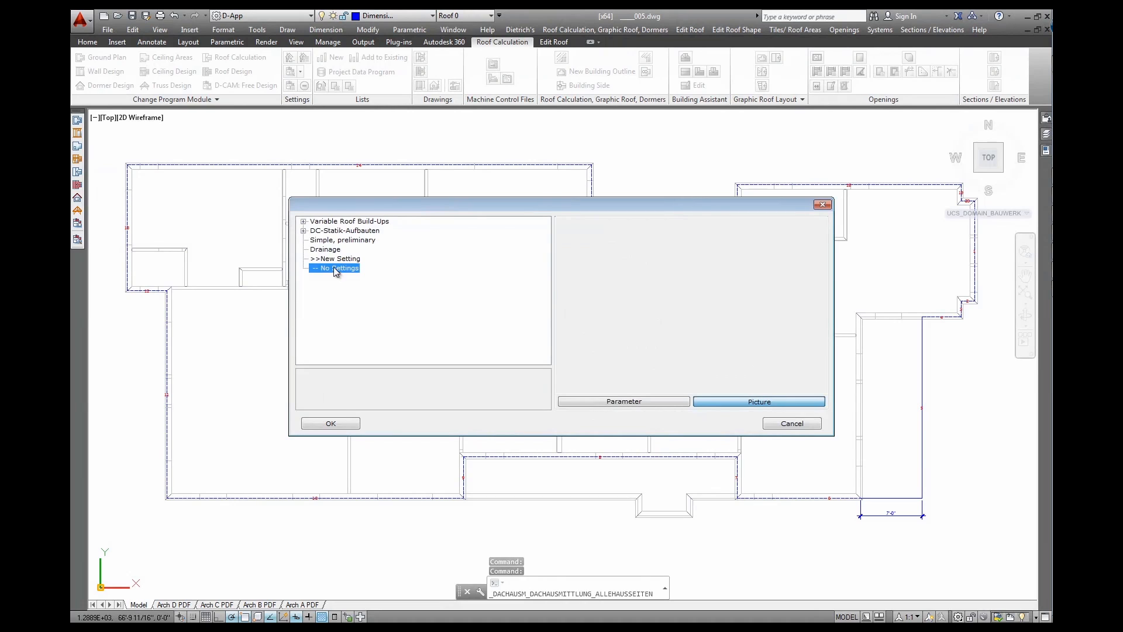
{"action": "left_click", "coordinate": [304, 221]}
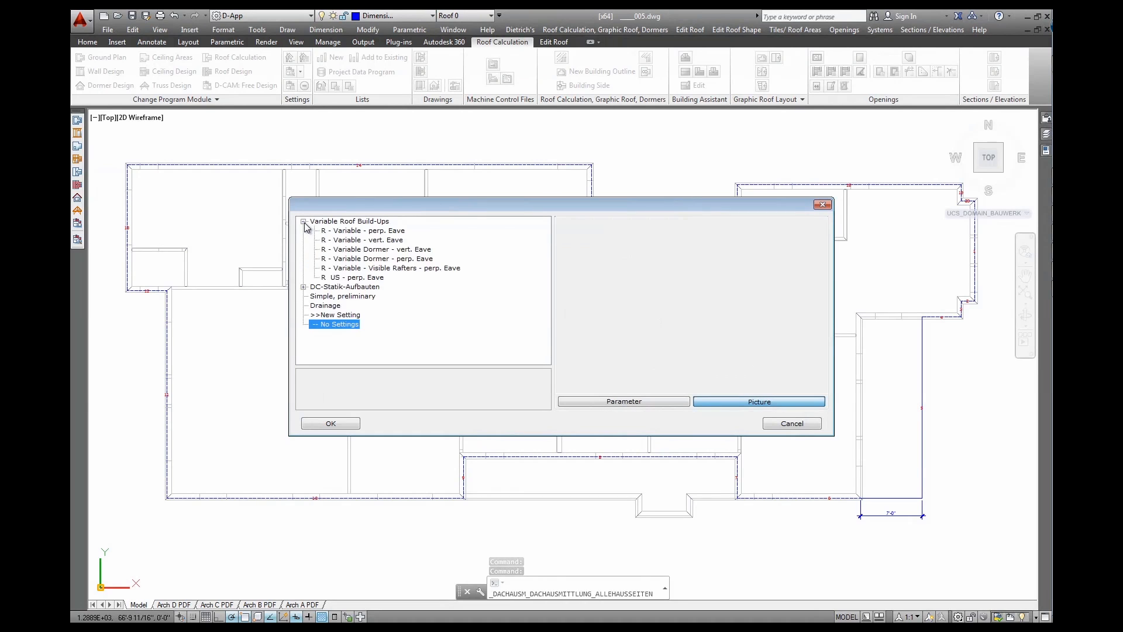
{"action": "left_click", "coordinate": [351, 278]}
{"action": "left_click", "coordinate": [331, 423]}
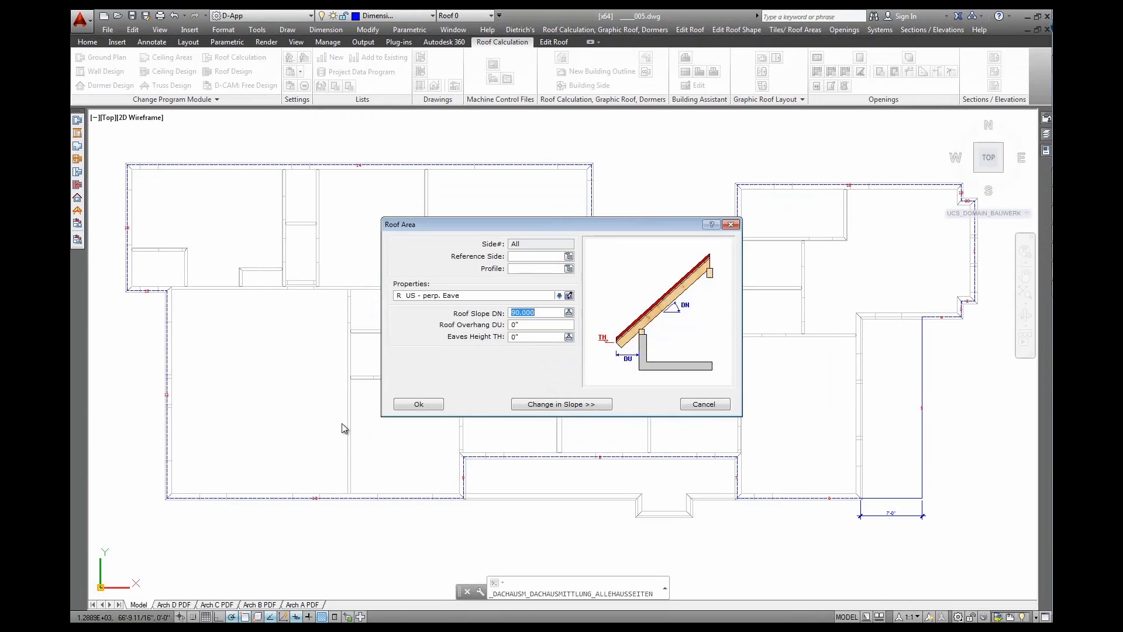
Set 14.036243° slope (3" rise per 1' run), 2' overhang, 21'-43/64" eaves height; generate the roof
{"action": "left_click", "coordinate": [546, 312]}
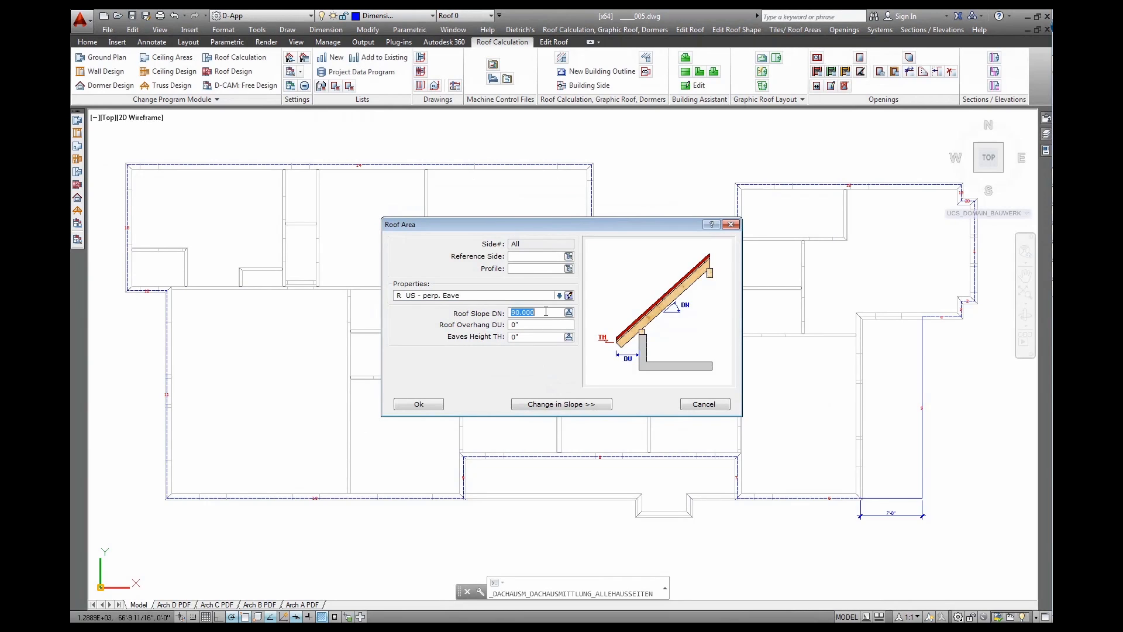
{"action": "left_click", "coordinate": [569, 312]}
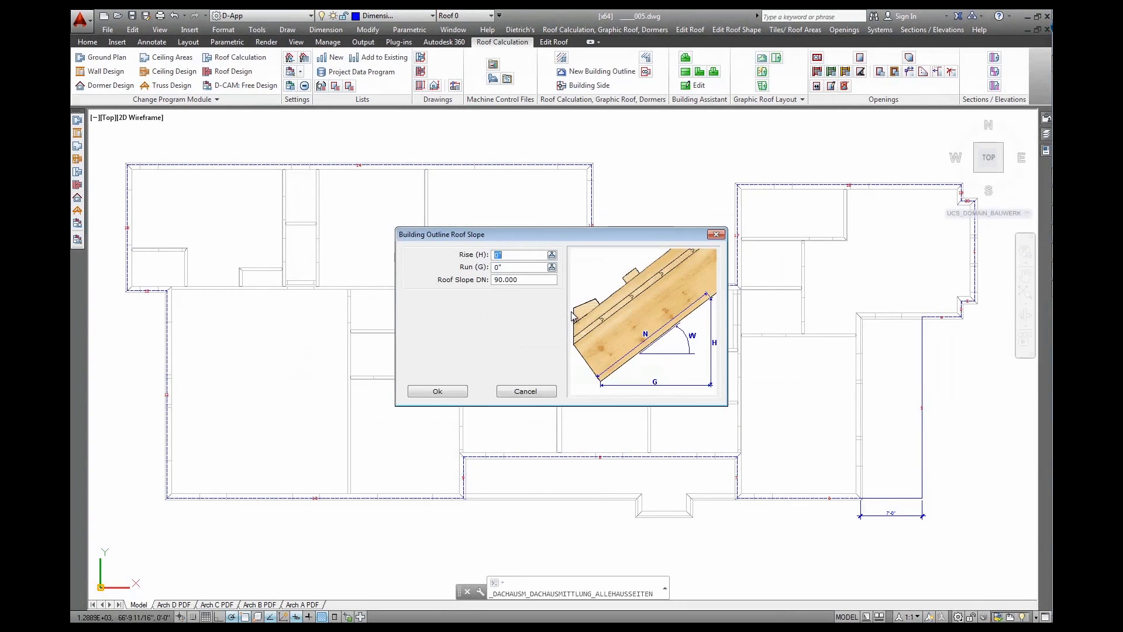
{"action": "key", "text": "Tab"}
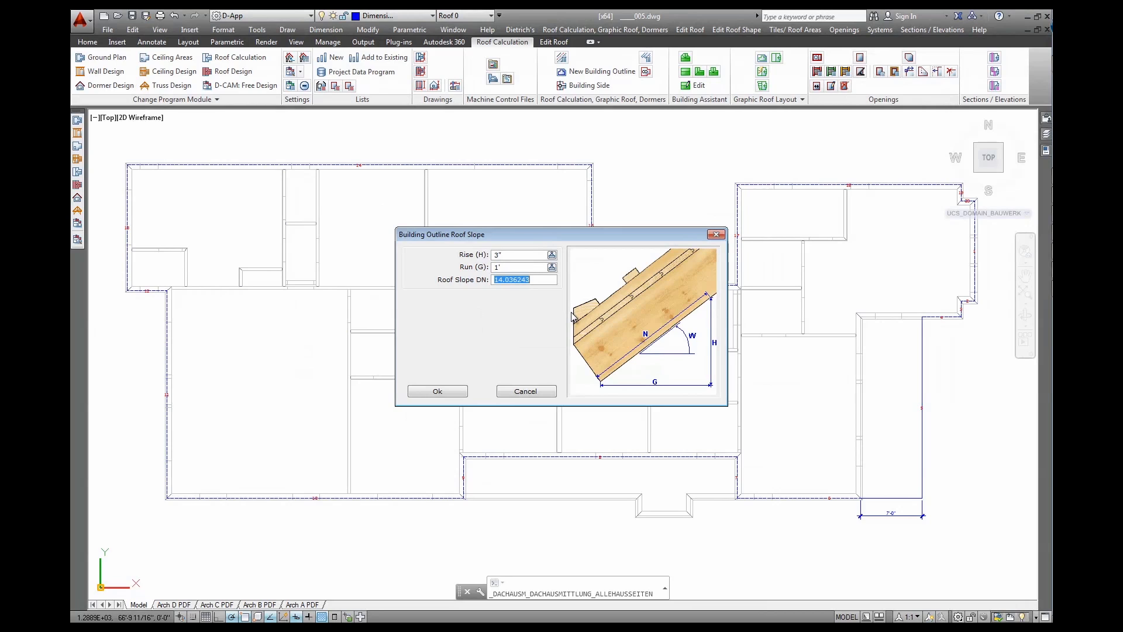
{"action": "left_click", "coordinate": [444, 391]}
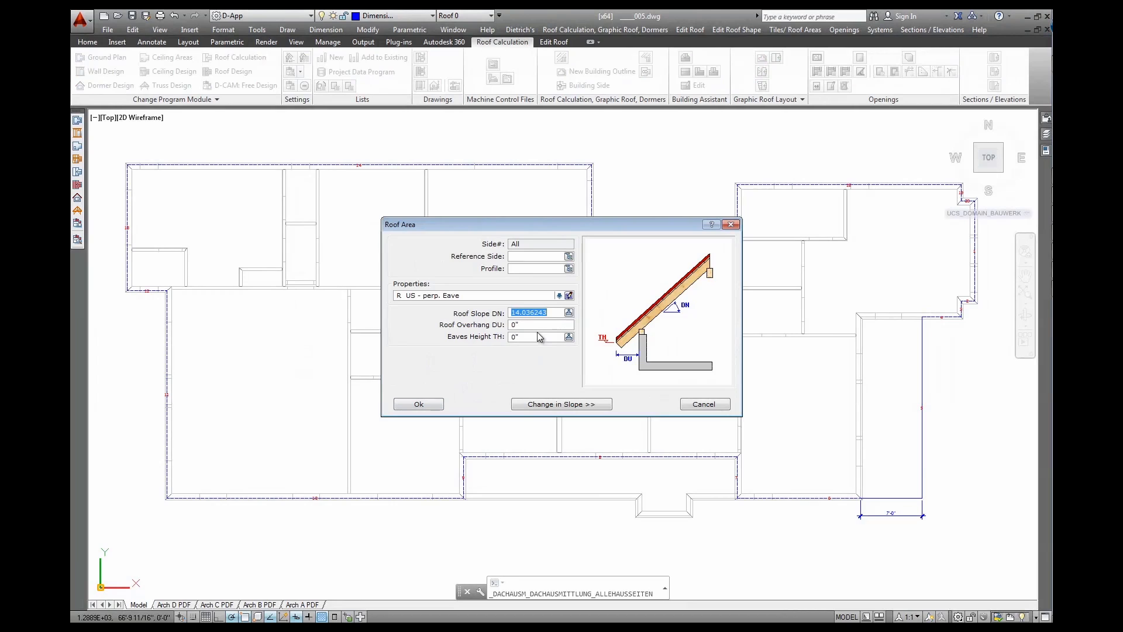
{"action": "key", "text": "Tab"}
{"action": "left_click", "coordinate": [568, 336]}
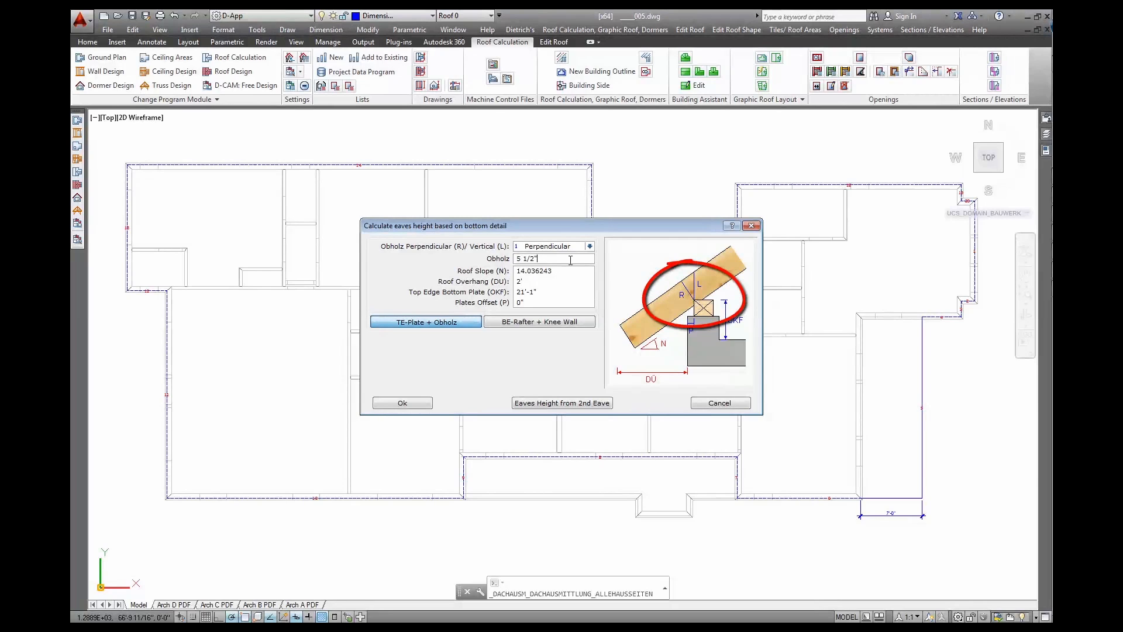
{"action": "key", "text": "Tab"}
{"action": "key", "text": "Tab"}
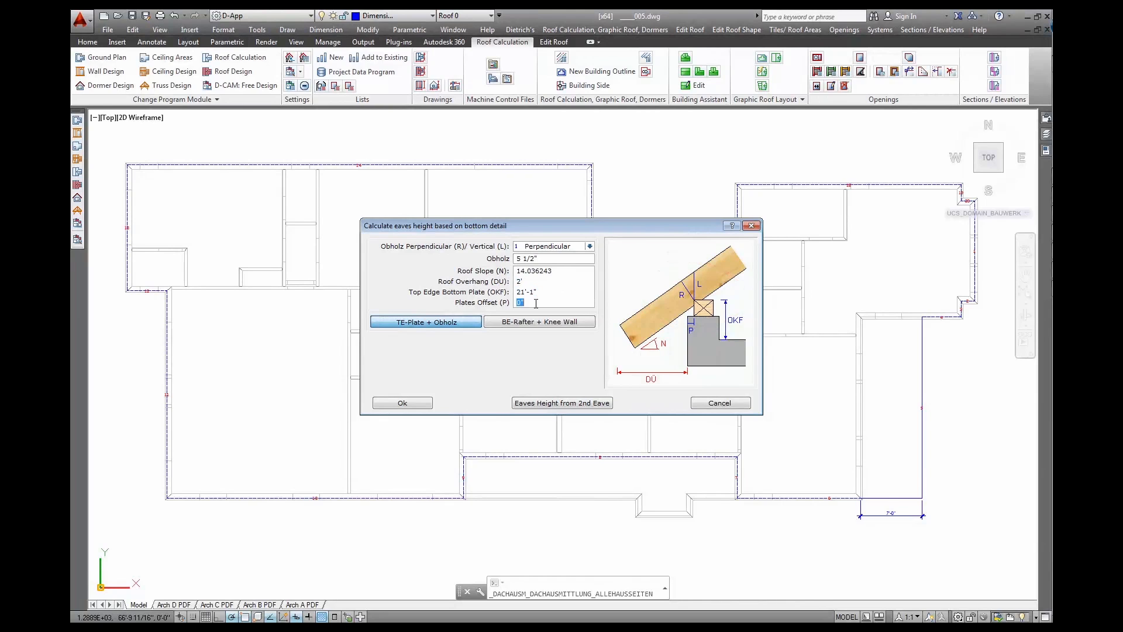
{"action": "left_click", "coordinate": [414, 405]}
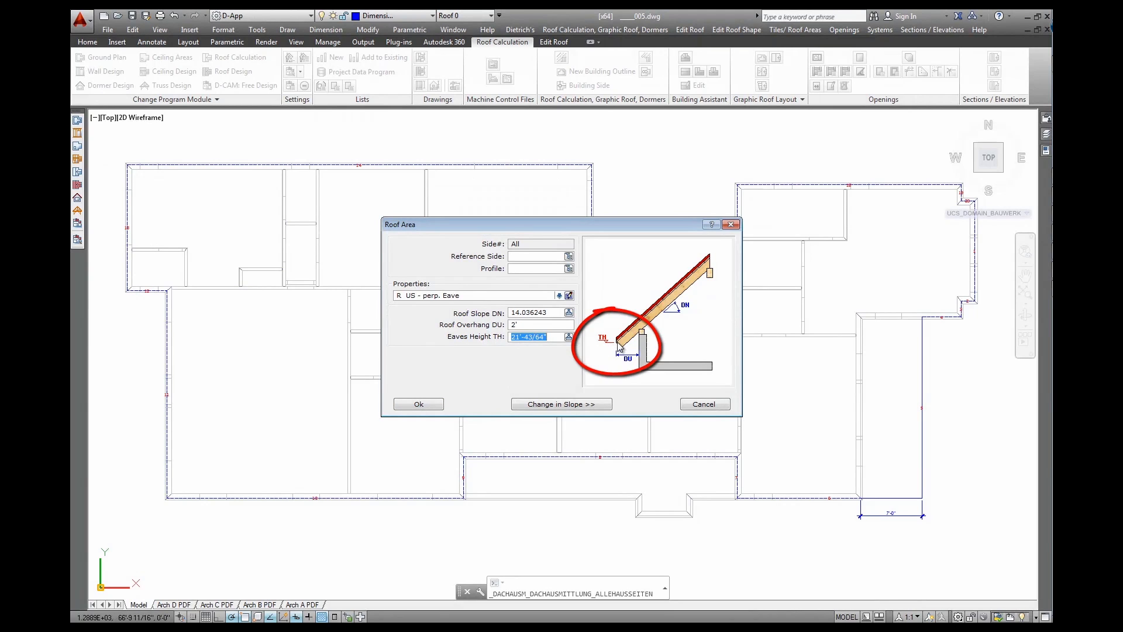
{"action": "left_click", "coordinate": [431, 405]}
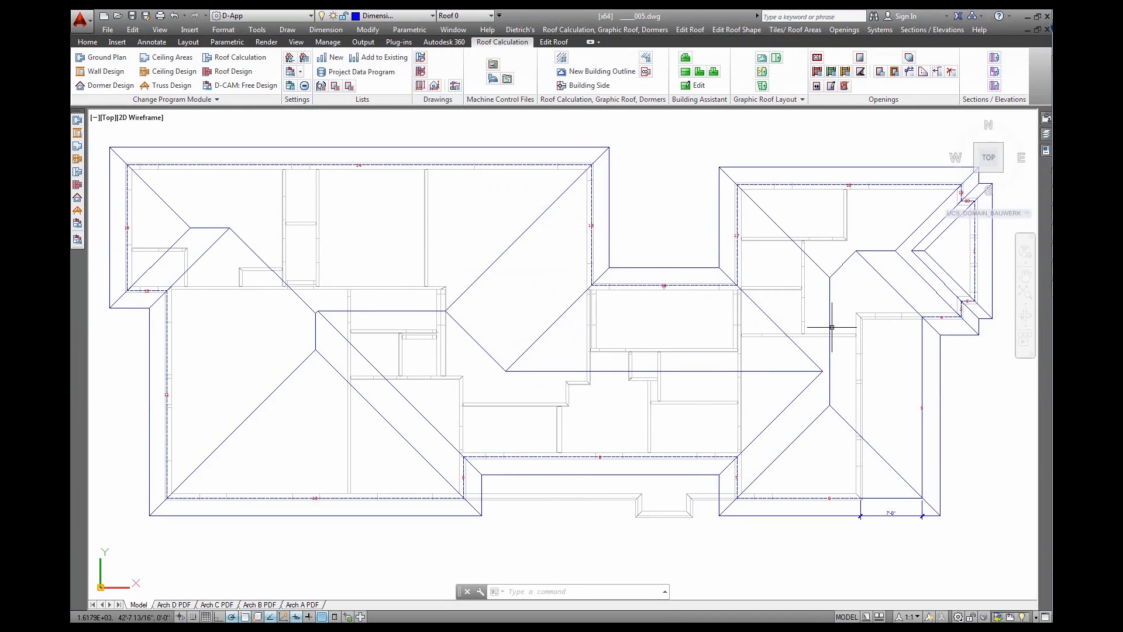
Orbit to inspect the hipped roof in 3D, then return to the top view of the right wing
{"action": "middle_click_drag", "start_coordinate": [609, 393], "coordinate": [549, 300], "text": "shift"}
{"action": "middle_click_drag", "start_coordinate": [745, 126], "coordinate": [675, 213], "text": "shift"}
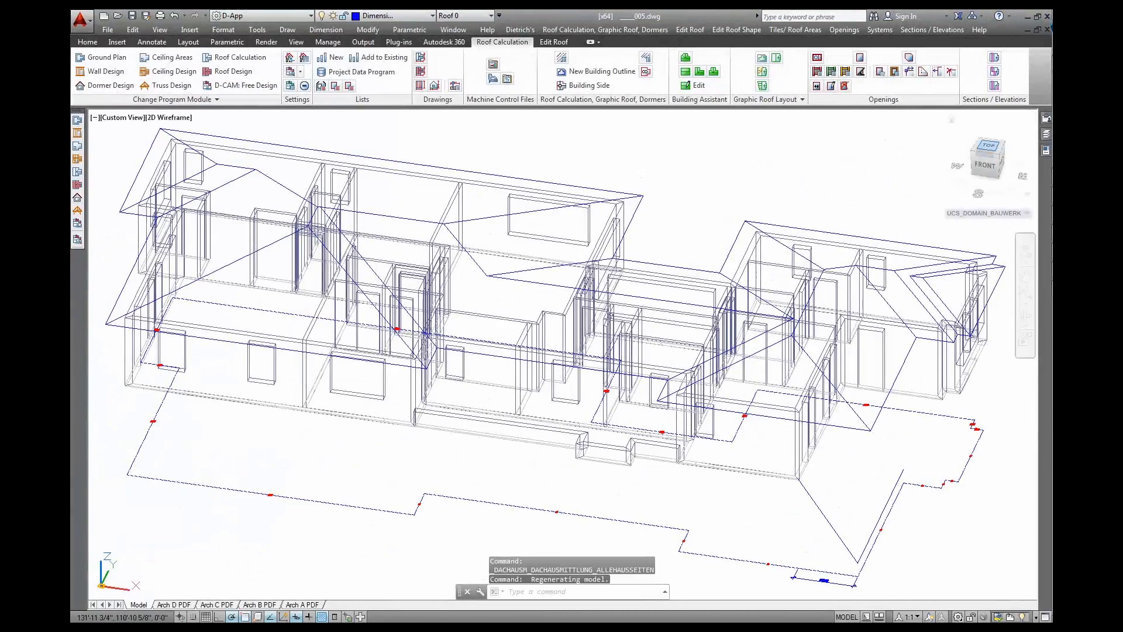
{"action": "left_click", "coordinate": [989, 145]}
{"action": "scroll", "coordinate": [775, 318], "scroll_direction": "up", "scroll_amount": 6}
{"action": "scroll", "coordinate": [775, 318], "scroll_direction": "down", "scroll_amount": 3}
{"action": "scroll", "coordinate": [779, 327], "scroll_direction": "up", "scroll_amount": 3}
{"action": "middle_click_drag", "start_coordinate": [785, 296], "coordinate": [737, 337]}
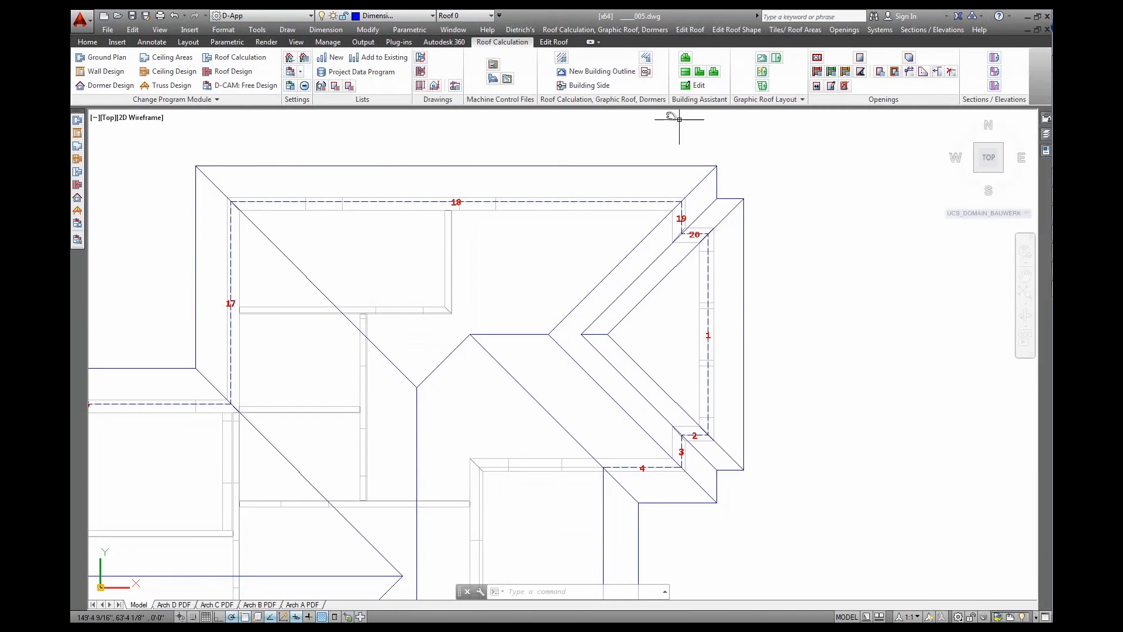
{"action": "left_click", "coordinate": [585, 86]}
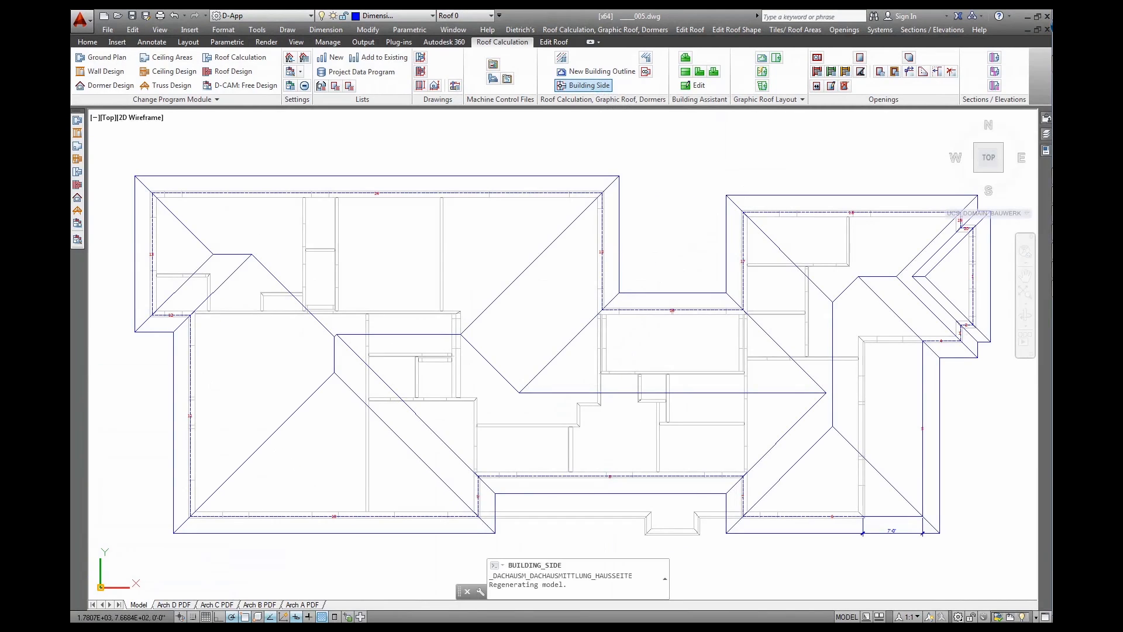
Make building sides 20 and 2 vertical at 90° roof slope with no roof build-up
{"action": "scroll", "coordinate": [877, 274], "scroll_direction": "up", "scroll_amount": 3}
{"action": "scroll", "coordinate": [769, 227], "scroll_direction": "up", "scroll_amount": 2}
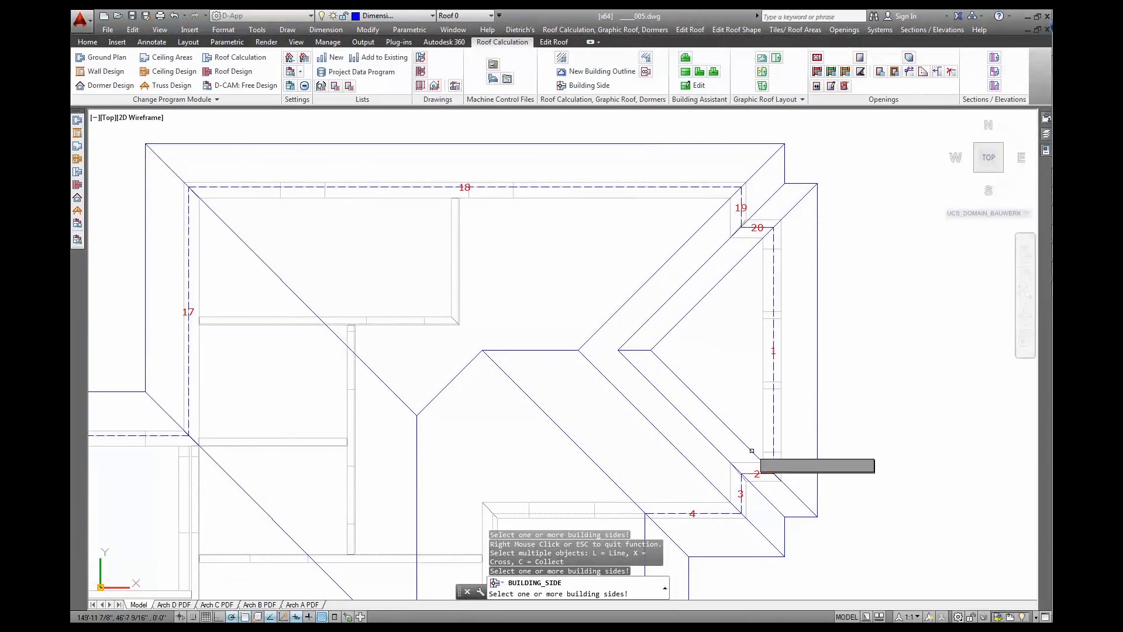
{"action": "left_click", "coordinate": [751, 286]}
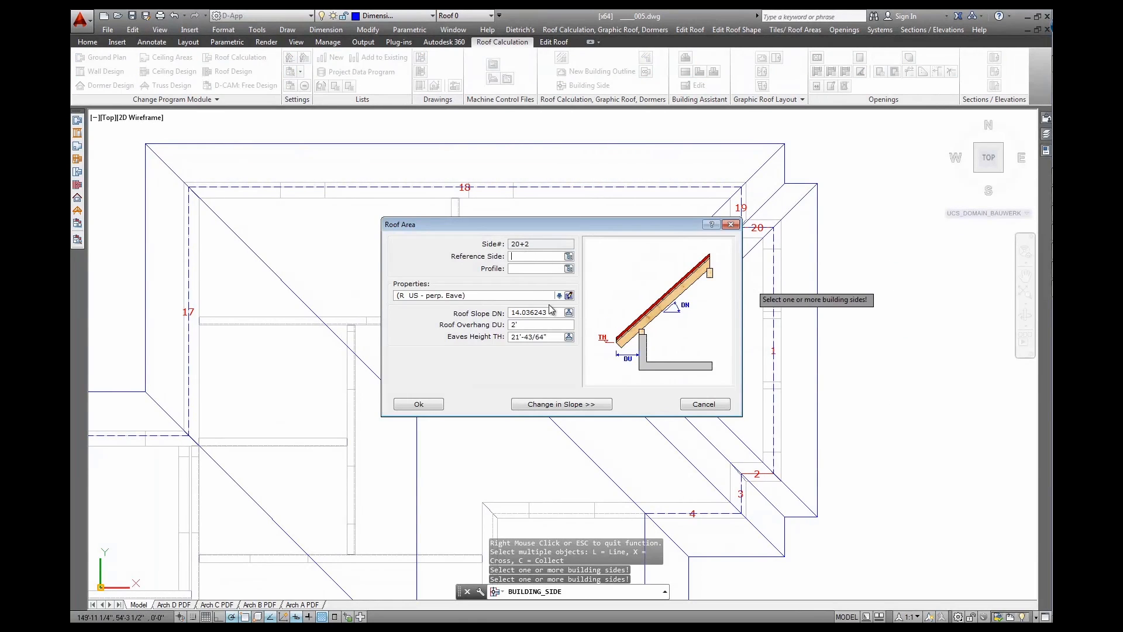
{"action": "left_click", "coordinate": [559, 296]}
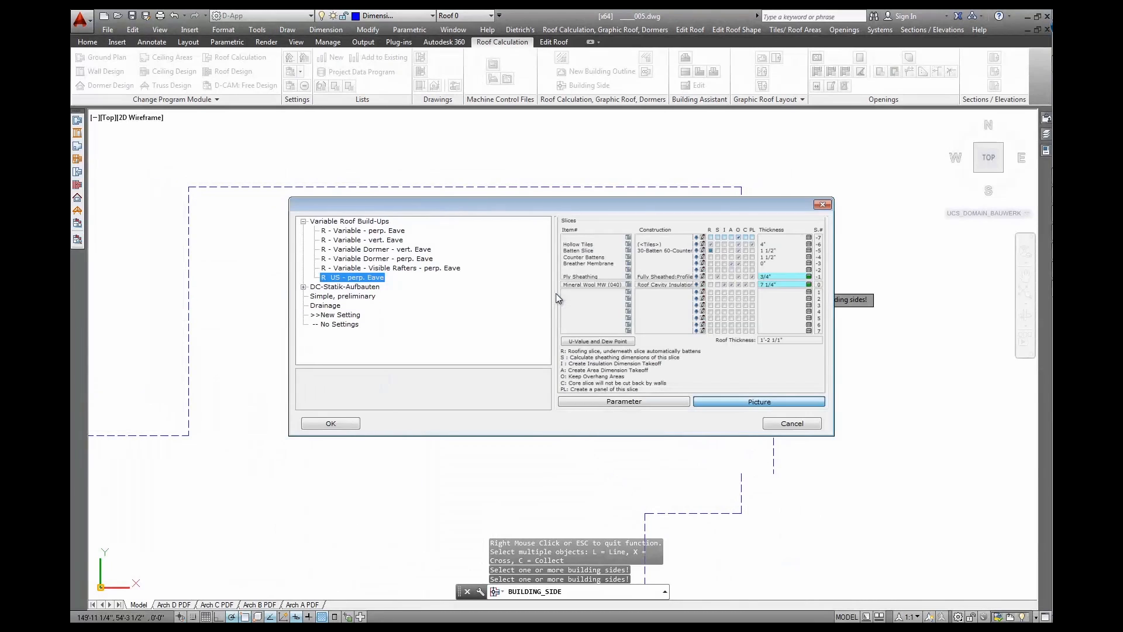
{"action": "left_click", "coordinate": [330, 423]}
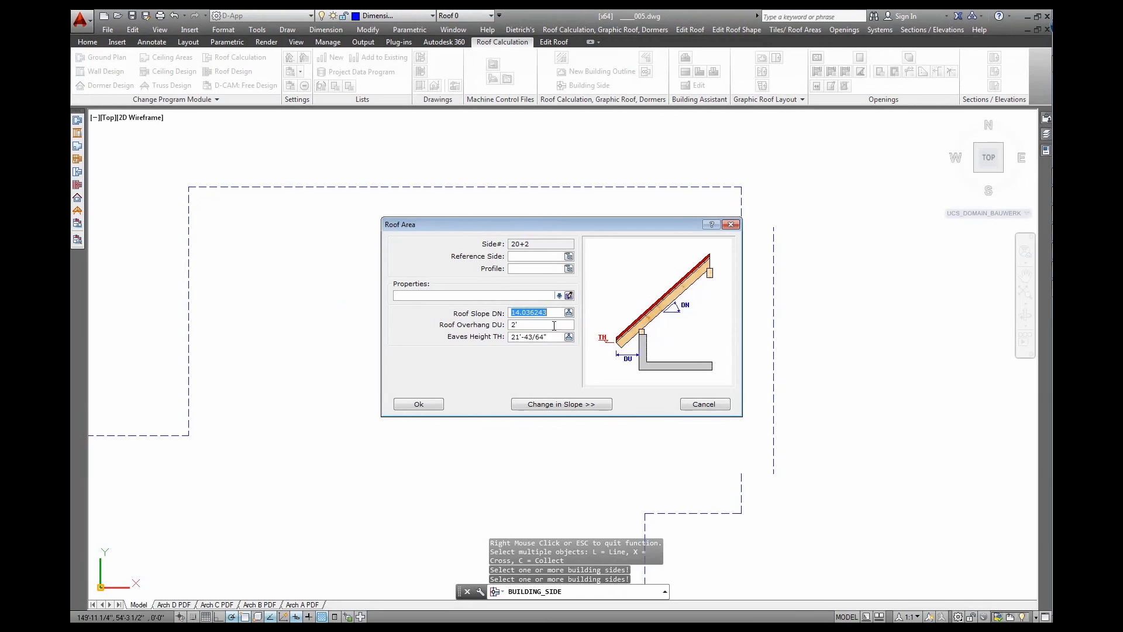
{"action": "type", "text": "90"}
{"action": "key", "text": "Tab"}
{"action": "left_click", "coordinate": [438, 405]}
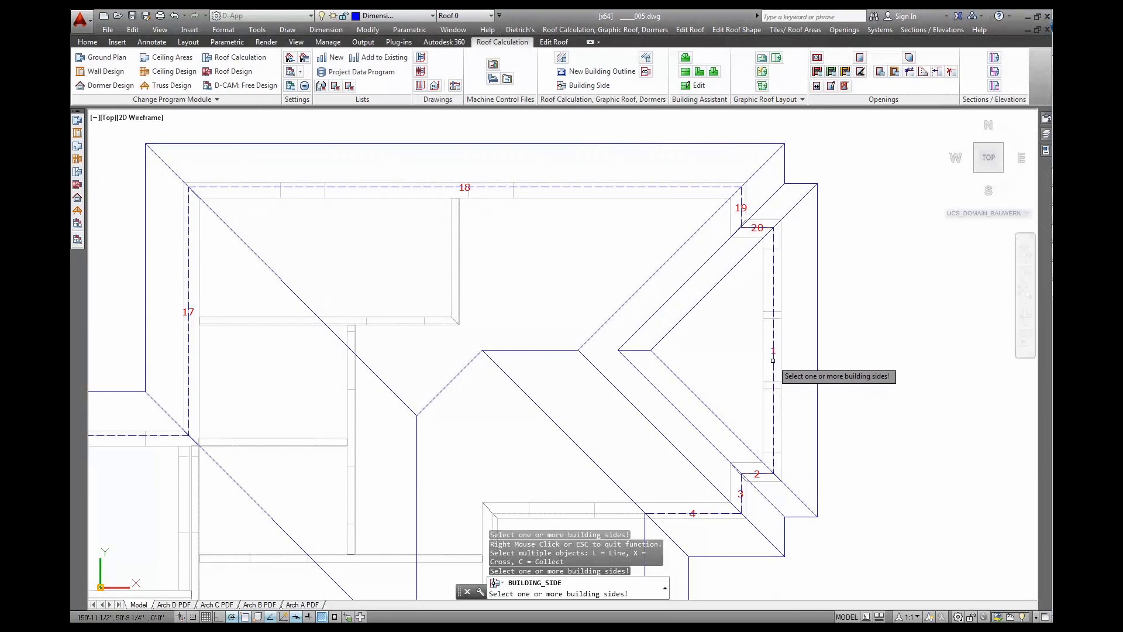
Set building side 1 to reference side 19, giving eaves height 20'-8 11/64"
{"action": "left_click", "coordinate": [735, 370]}
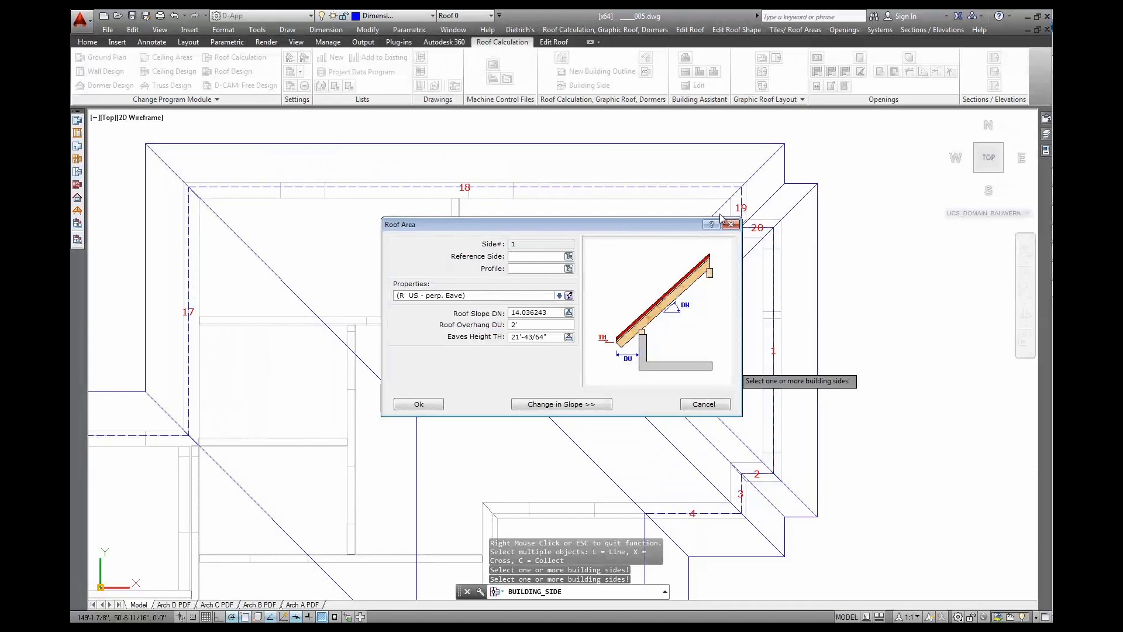
{"action": "left_click_drag", "start_coordinate": [695, 225], "coordinate": [637, 218]}
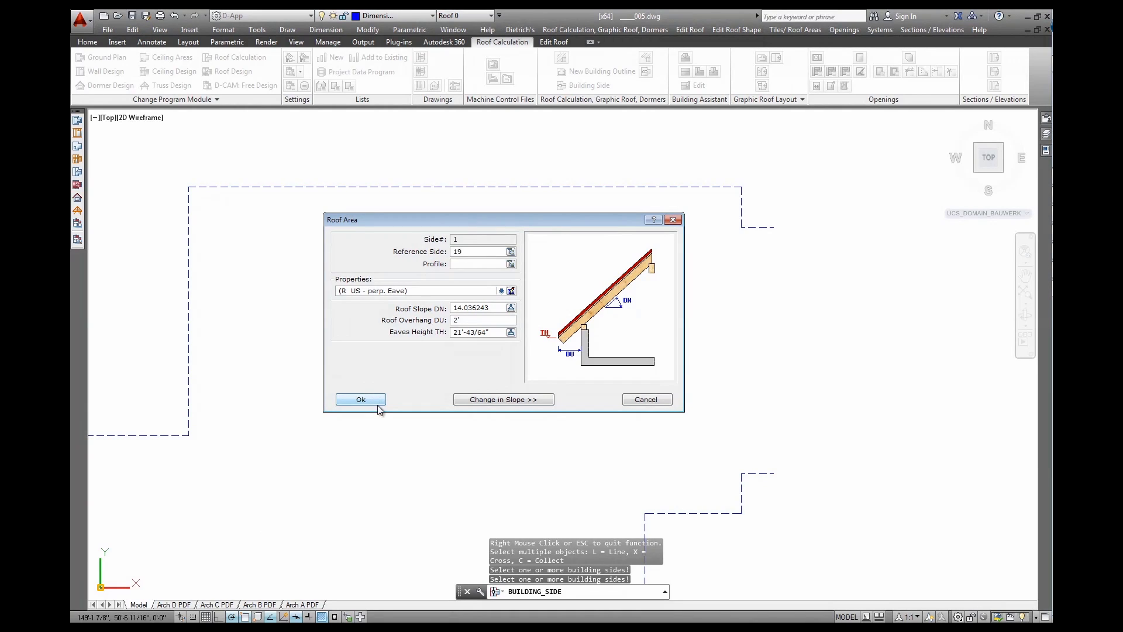
{"action": "key", "text": "Return"}
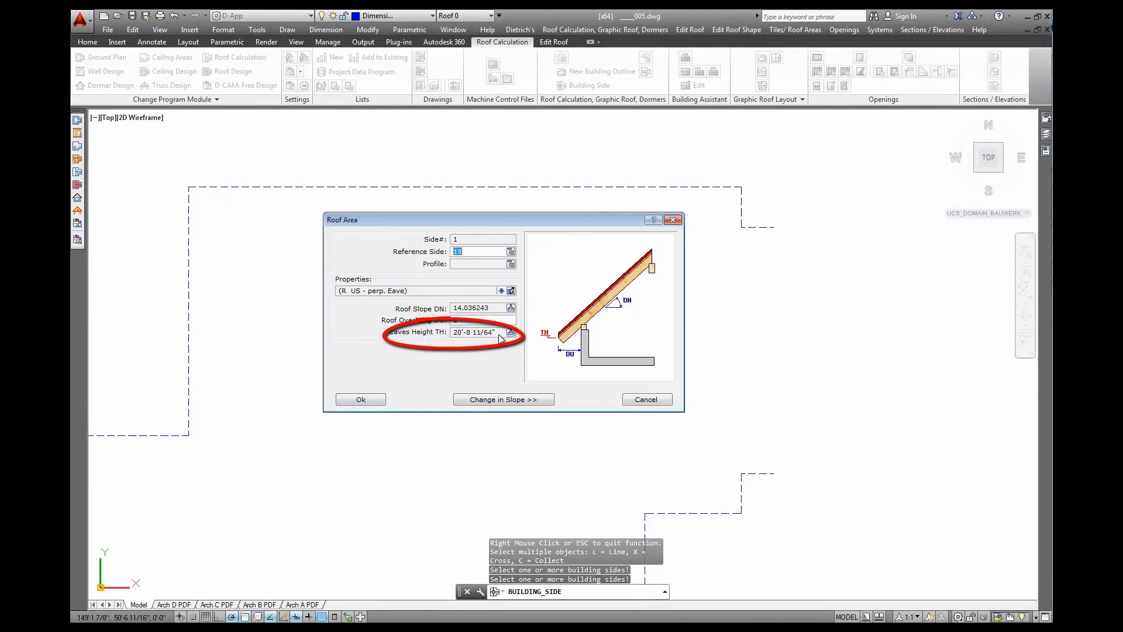
{"action": "left_click", "coordinate": [363, 396]}
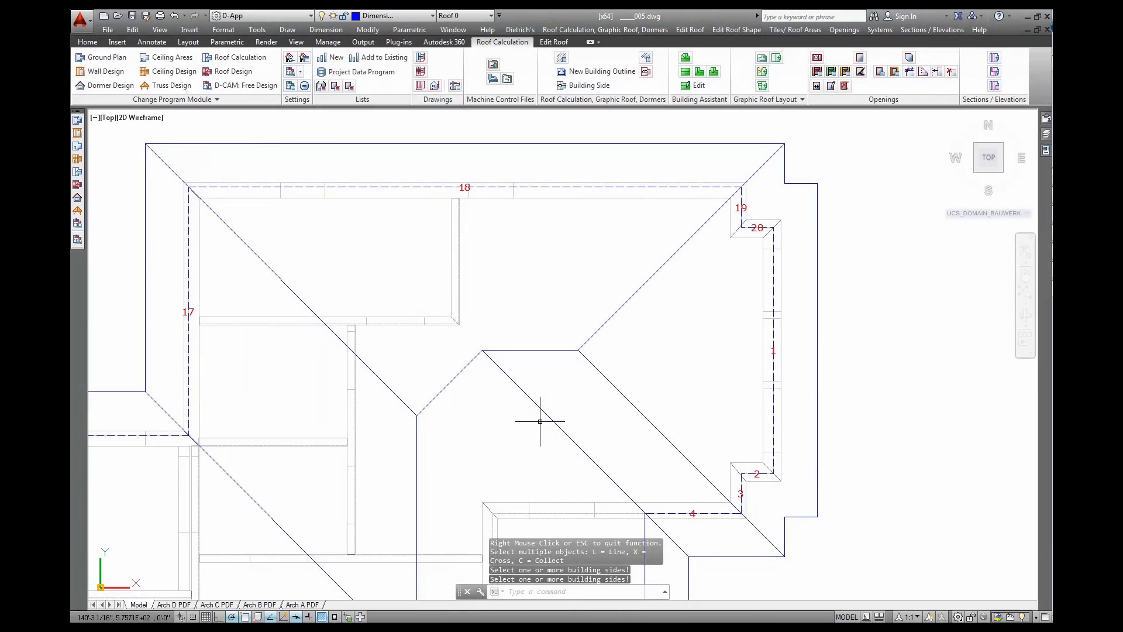
{"action": "middle_click_drag", "start_coordinate": [606, 437], "coordinate": [550, 363], "text": "shift"}
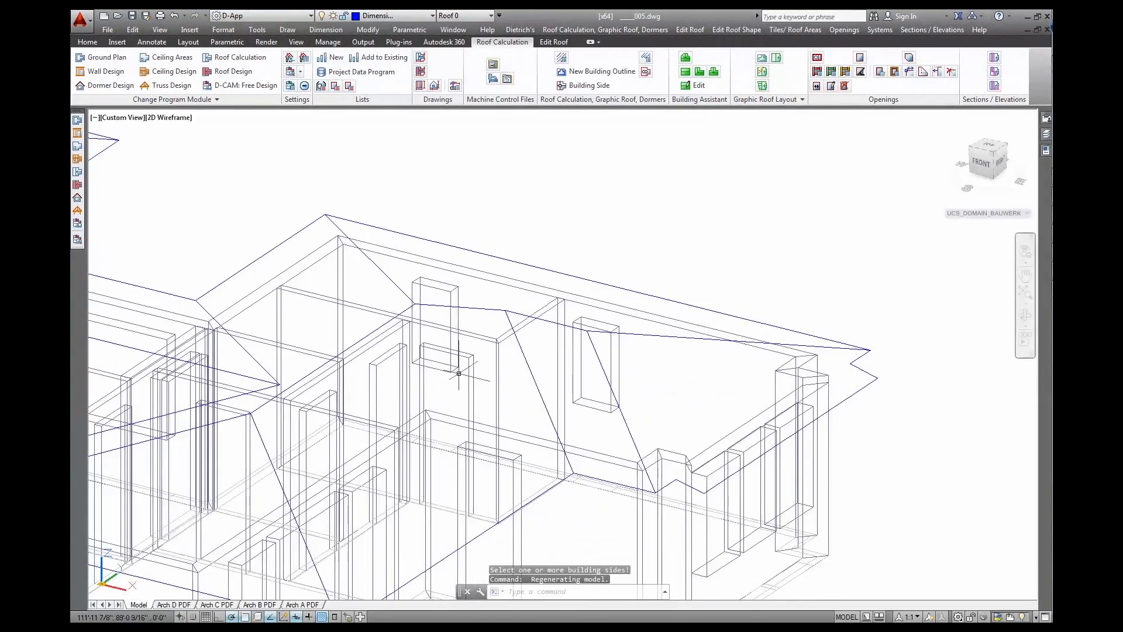
Orbit the house into 3D view and turn on Roof Slice Panels in the Display settings
{"action": "middle_click_drag", "start_coordinate": [550, 362], "coordinate": [567, 340], "text": "shift"}
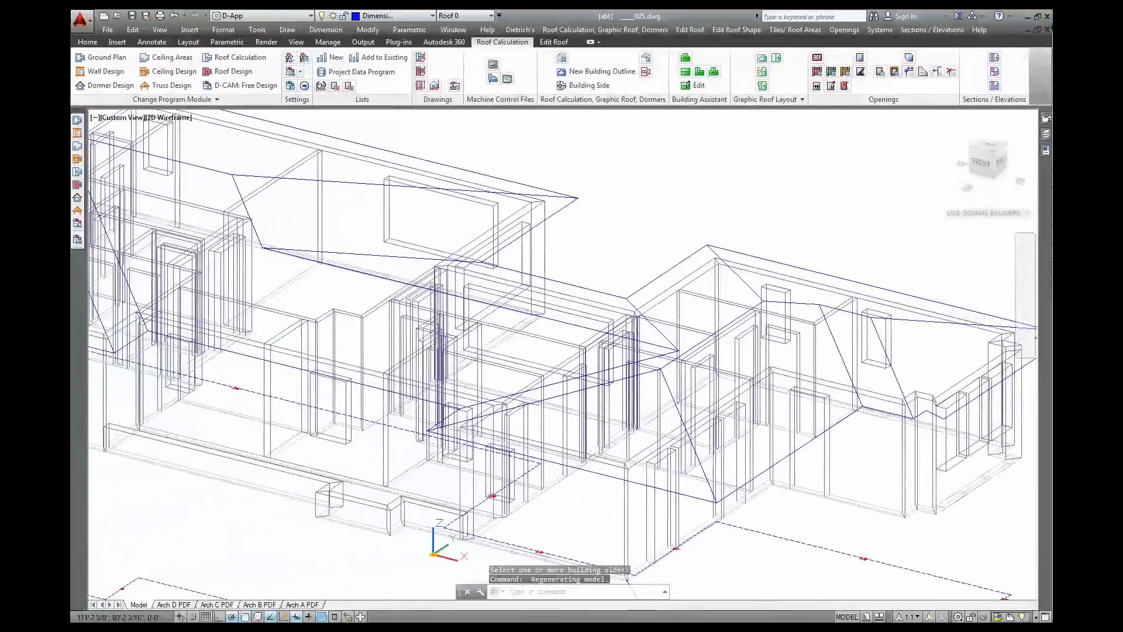
{"action": "scroll", "coordinate": [503, 343], "scroll_direction": "down", "scroll_amount": 3}
{"action": "middle_click_drag", "start_coordinate": [480, 335], "coordinate": [640, 362]}
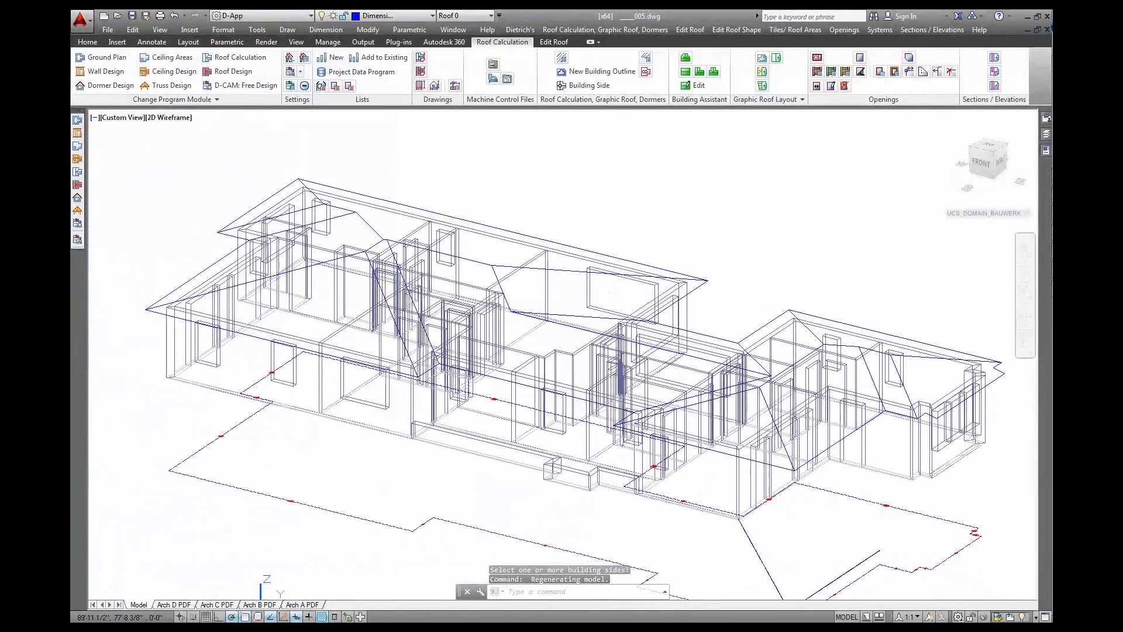
{"action": "middle_click_drag", "start_coordinate": [619, 325], "coordinate": [608, 316]}
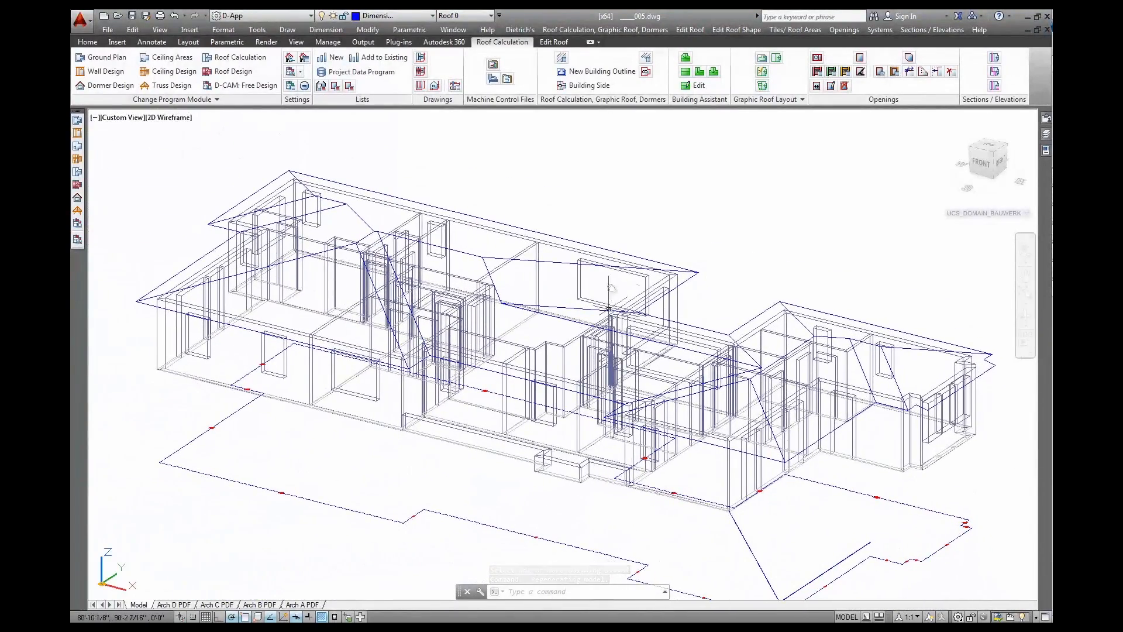
{"action": "left_click", "coordinate": [291, 73]}
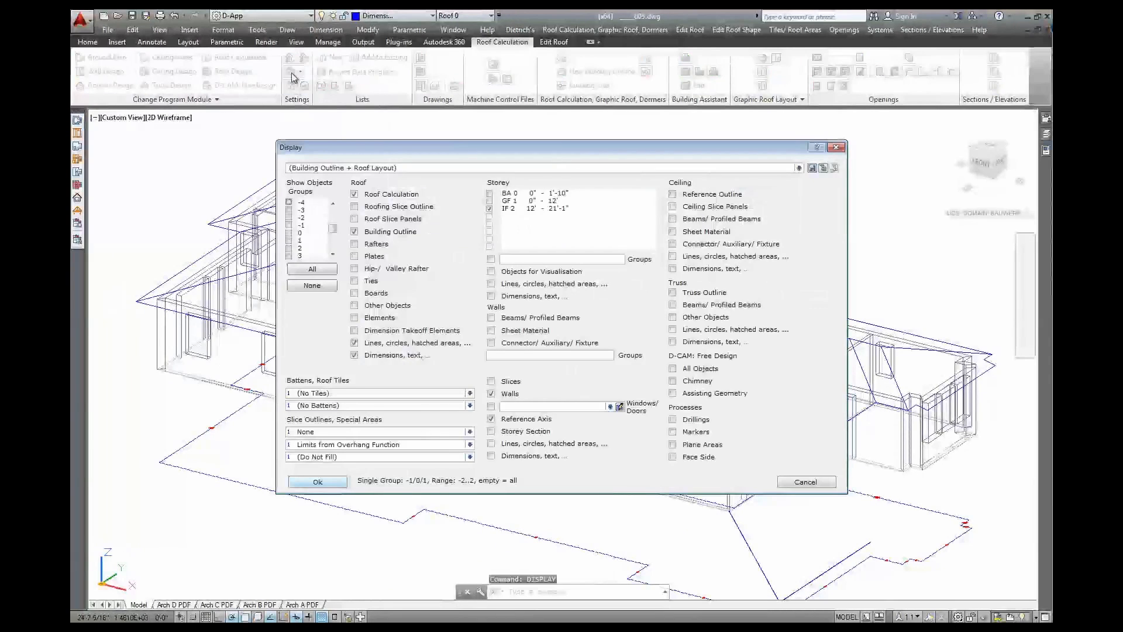
{"action": "left_click", "coordinate": [355, 220]}
{"action": "left_click", "coordinate": [324, 484]}
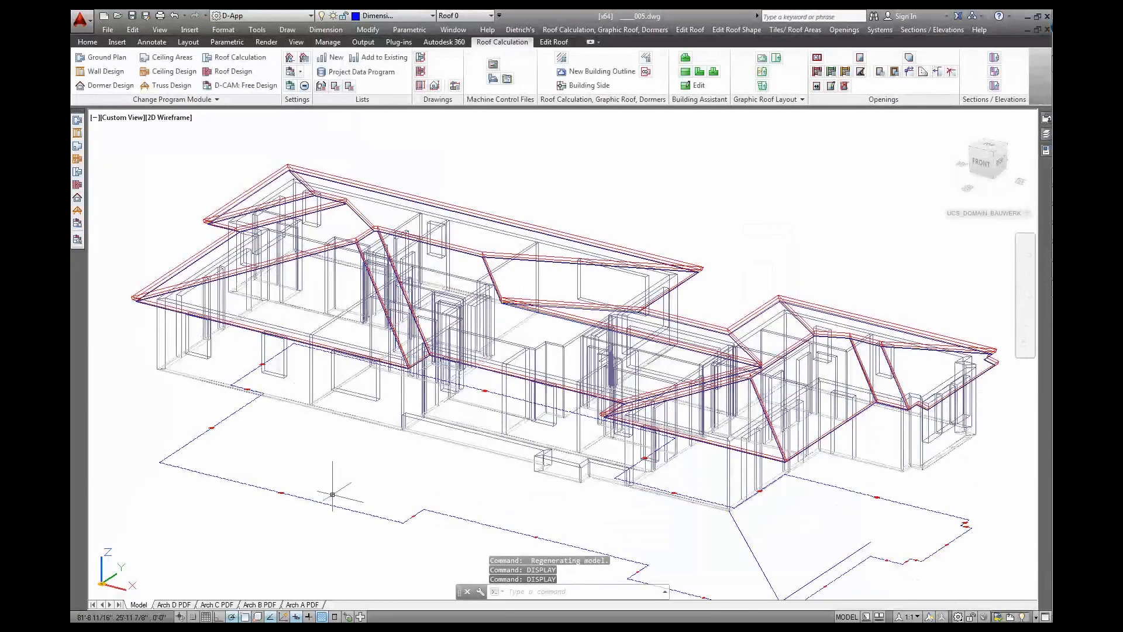
Apply the D-Transparent custom visual style and orbit to a lower frontal view
{"action": "left_click", "coordinate": [170, 118]}
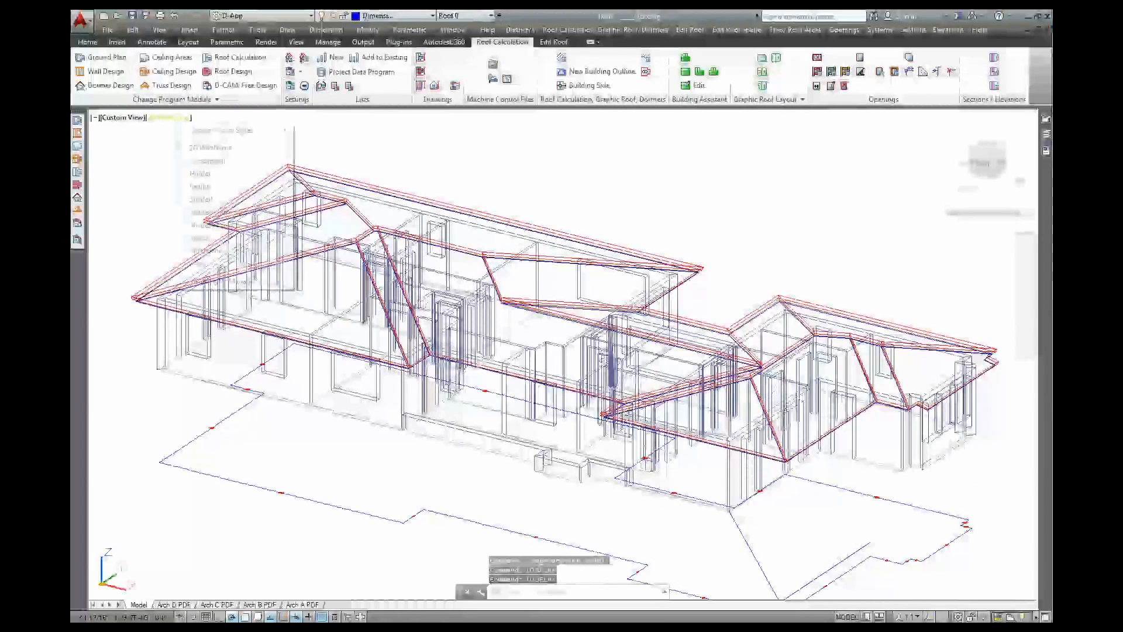
{"action": "mouse_move", "coordinate": [221, 131]}
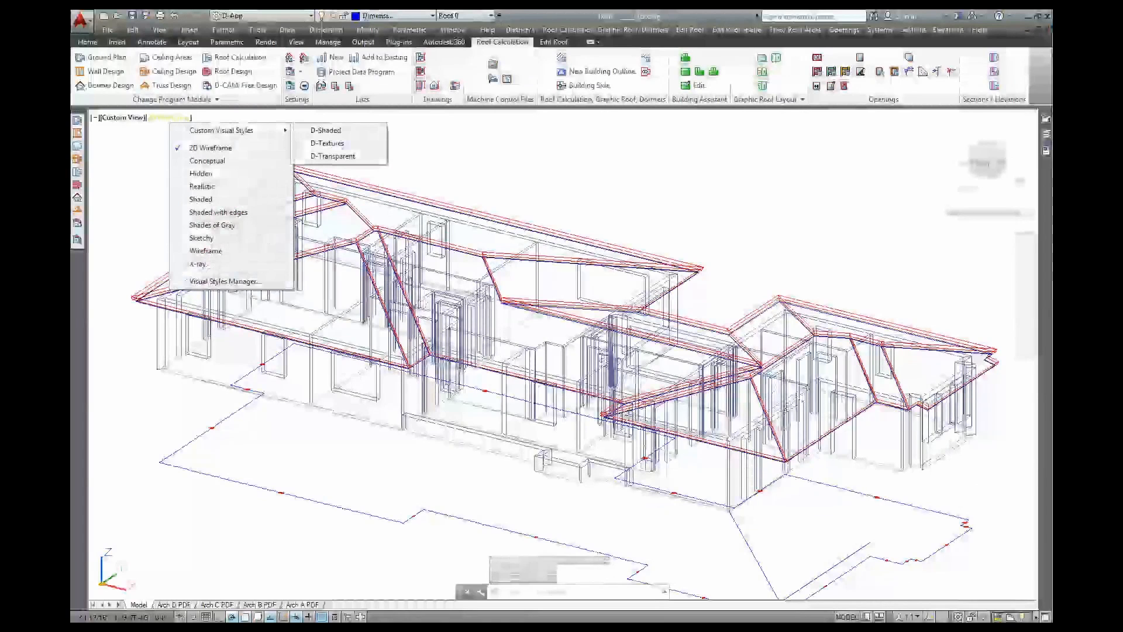
{"action": "left_click", "coordinate": [333, 156]}
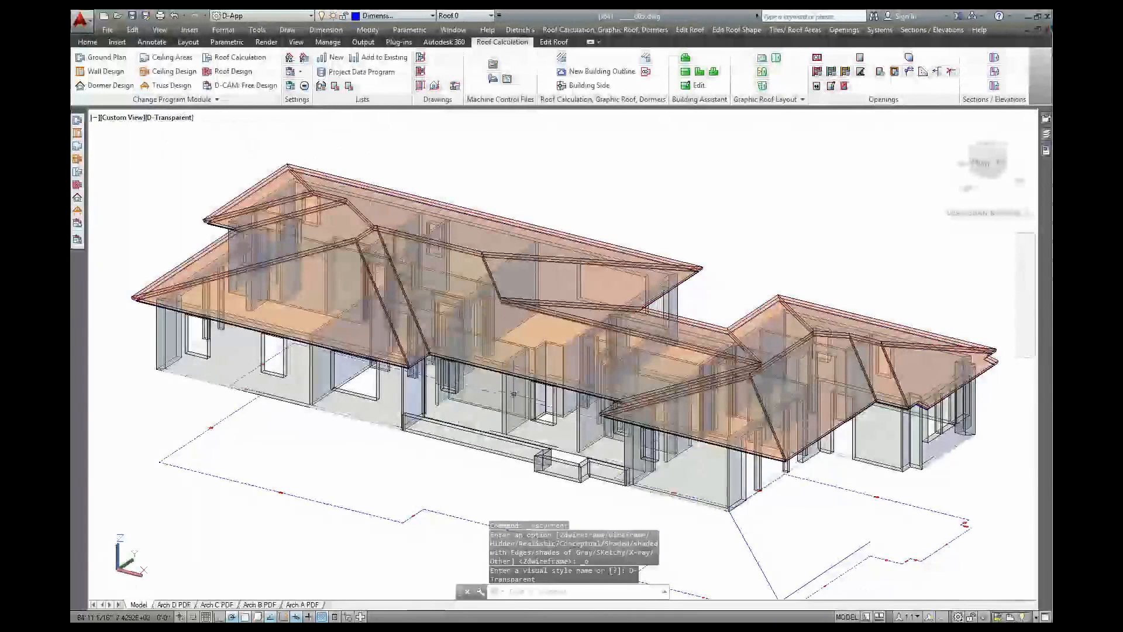
{"action": "middle_click_drag", "start_coordinate": [527, 400], "coordinate": [608, 380], "text": "shift"}
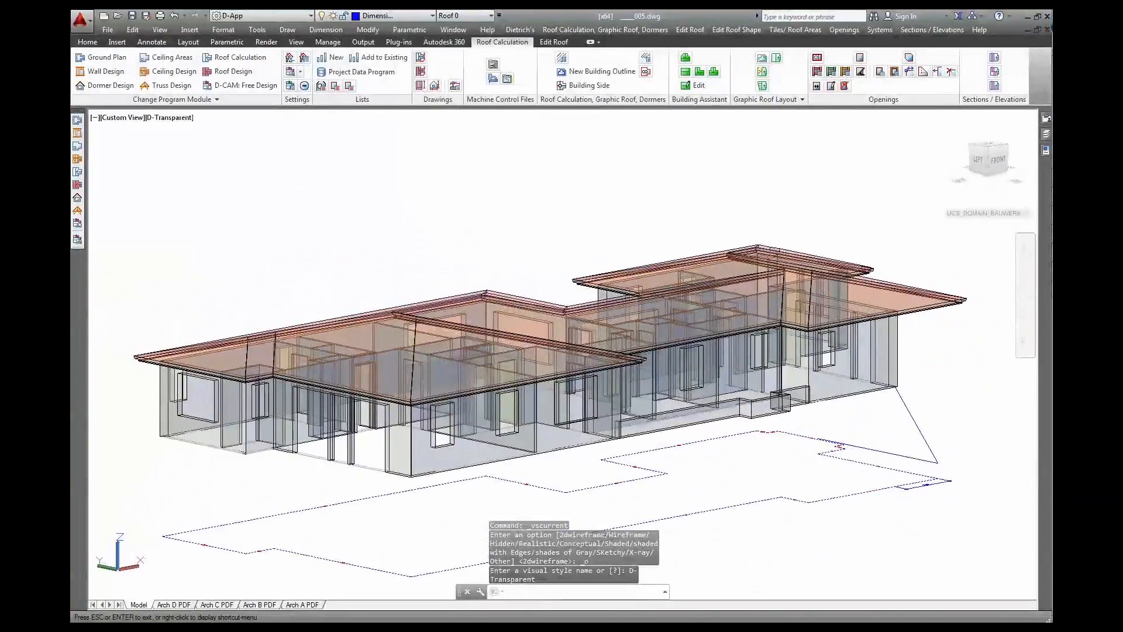
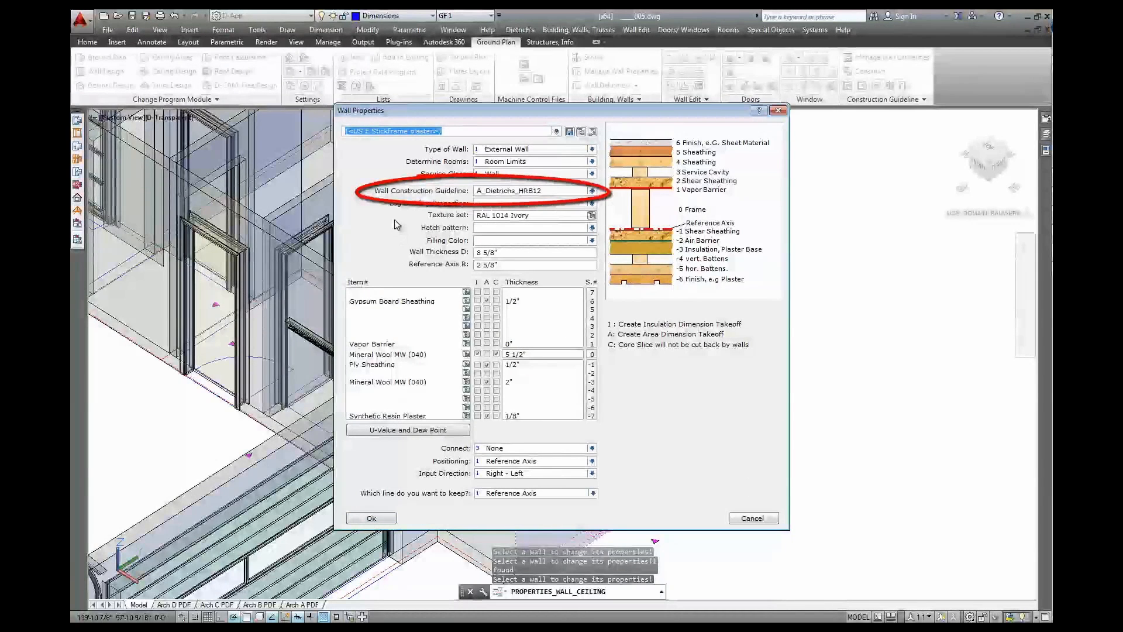
Assign the A_Dietrichs_HRB12 construction guideline to the exterior wall and confirm Wall Properties
{"action": "left_click", "coordinate": [591, 190]}
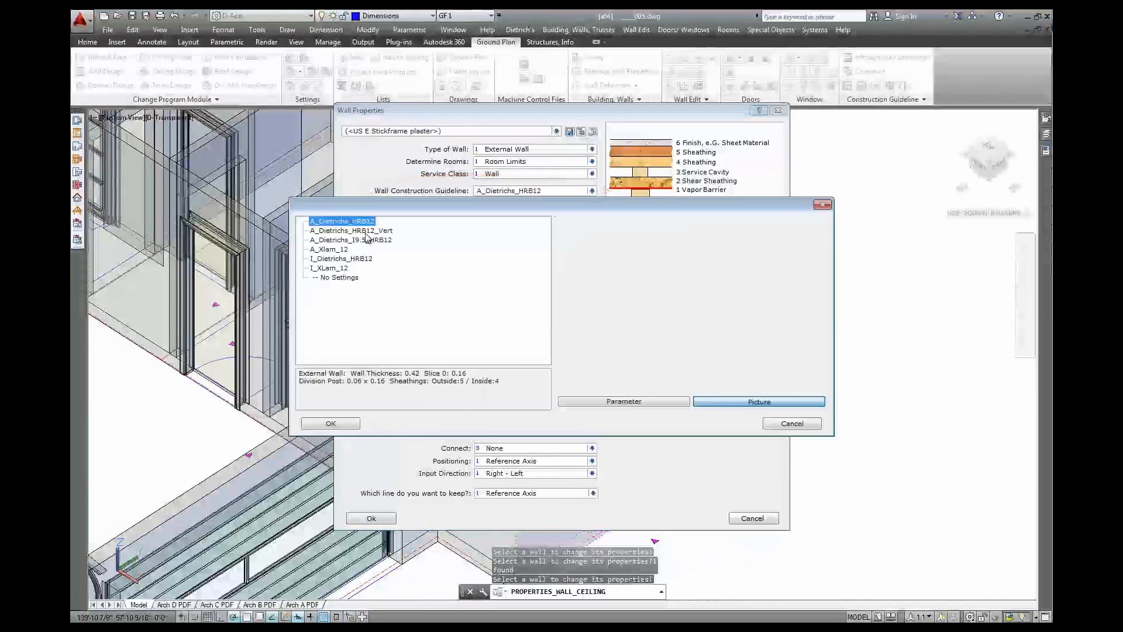
{"action": "left_click", "coordinate": [329, 424]}
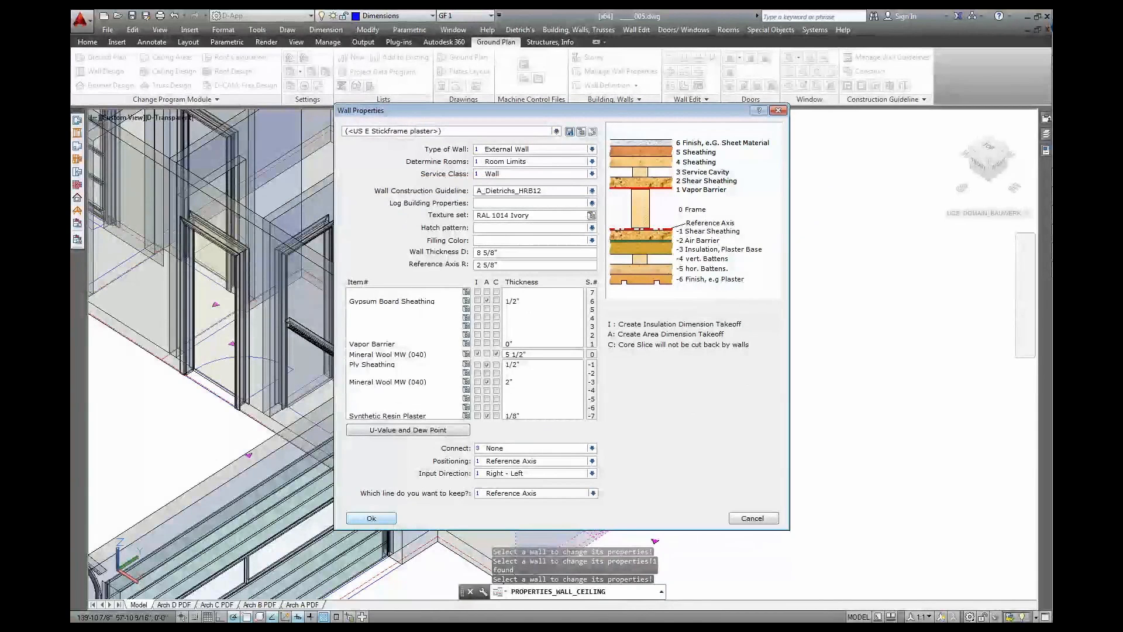
{"action": "left_click", "coordinate": [371, 518]}
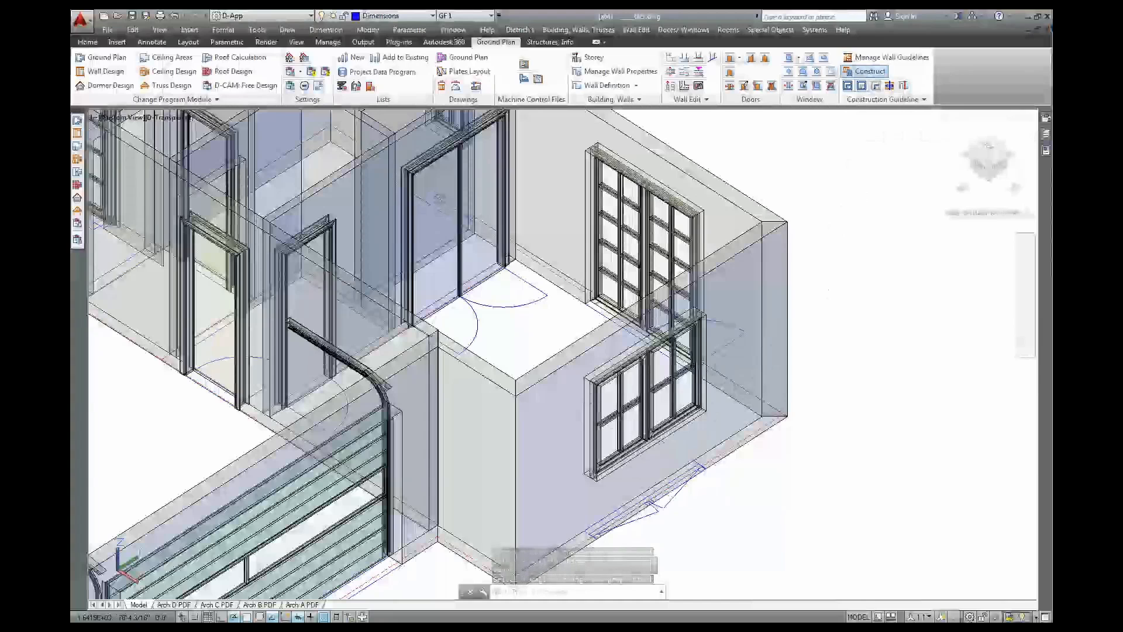
Construct the right exterior wall, GF 1 Wall 8, with default options, keeping its wall properties
{"action": "left_click", "coordinate": [866, 72]}
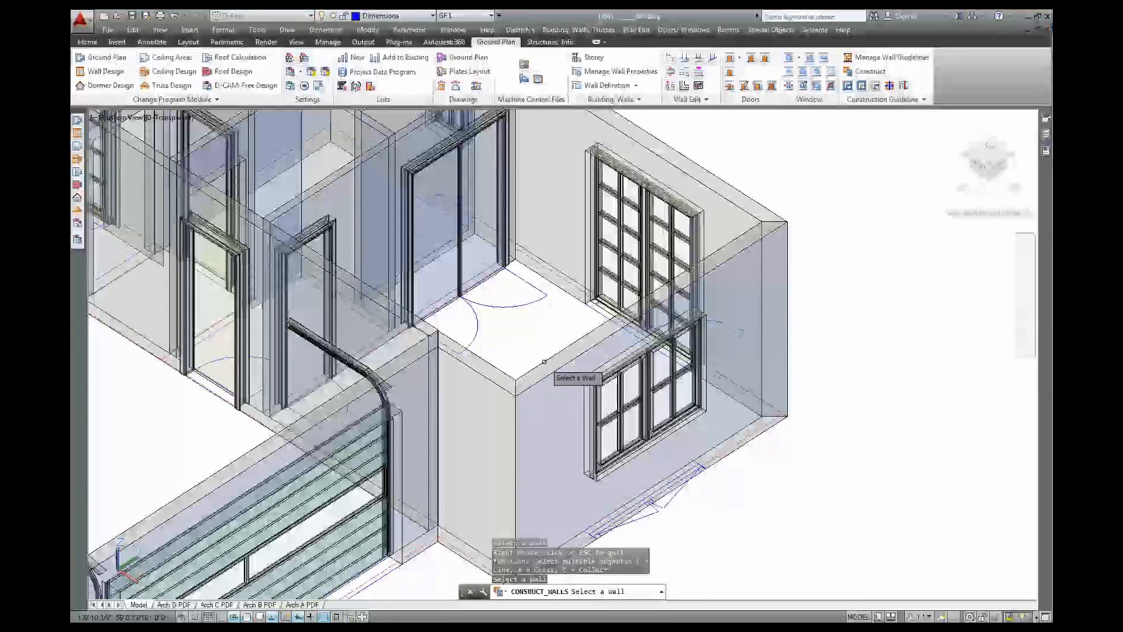
{"action": "left_click", "coordinate": [750, 219]}
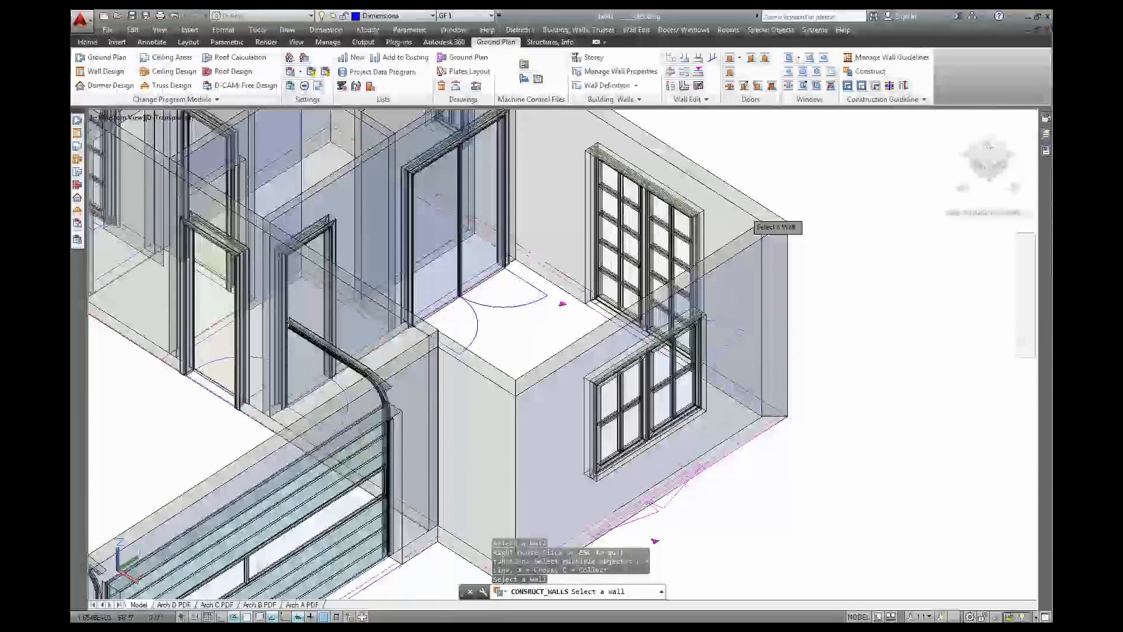
{"action": "right_click", "coordinate": [860, 227]}
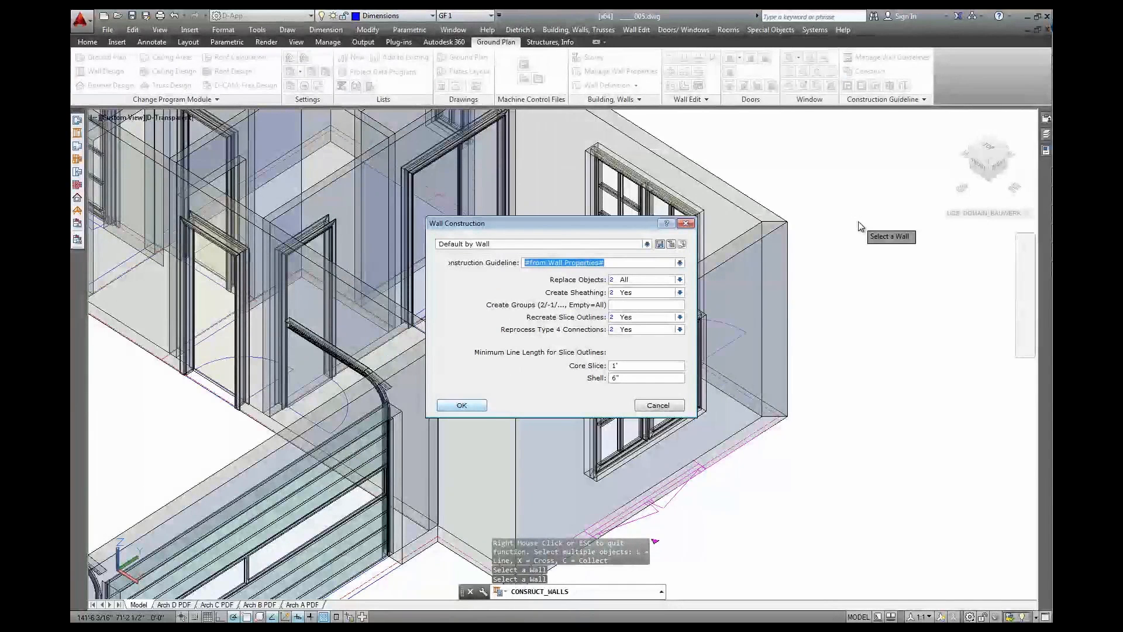
{"action": "key", "text": "Return"}
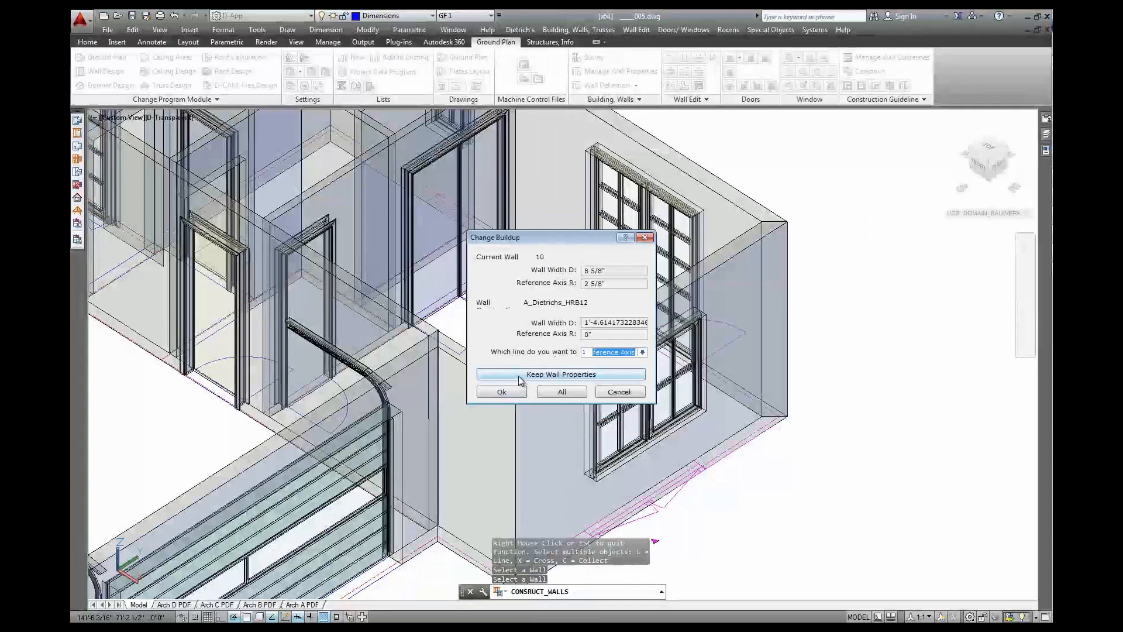
{"action": "left_click", "coordinate": [519, 377]}
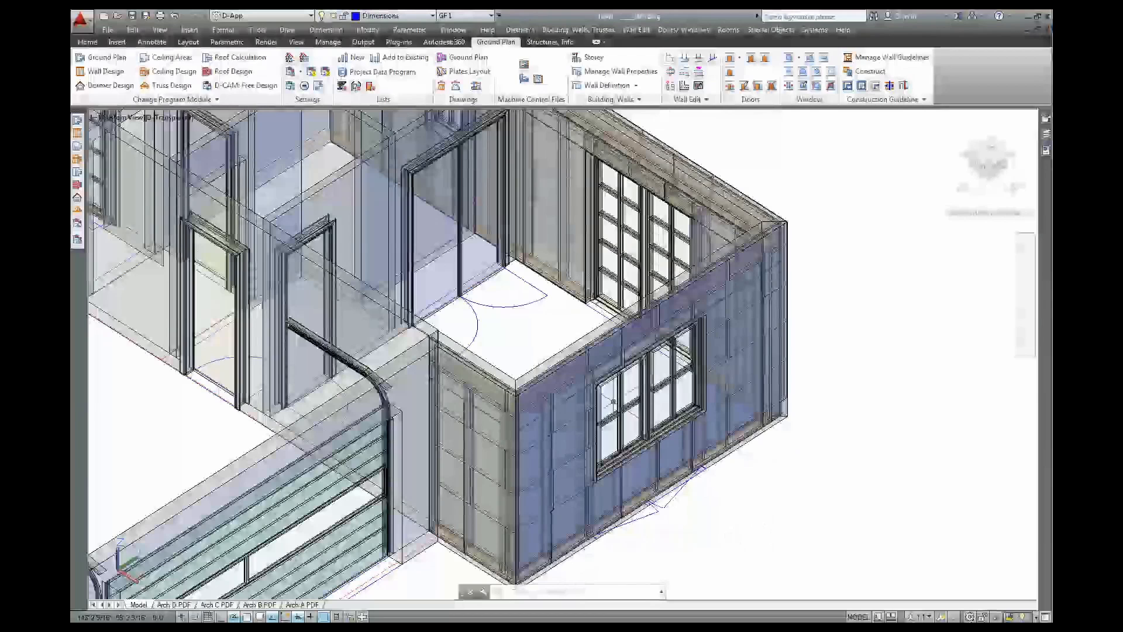
Set the Storey Section groups display to 0 and inspect the exposed wall framing up close
{"action": "left_click", "coordinate": [291, 72]}
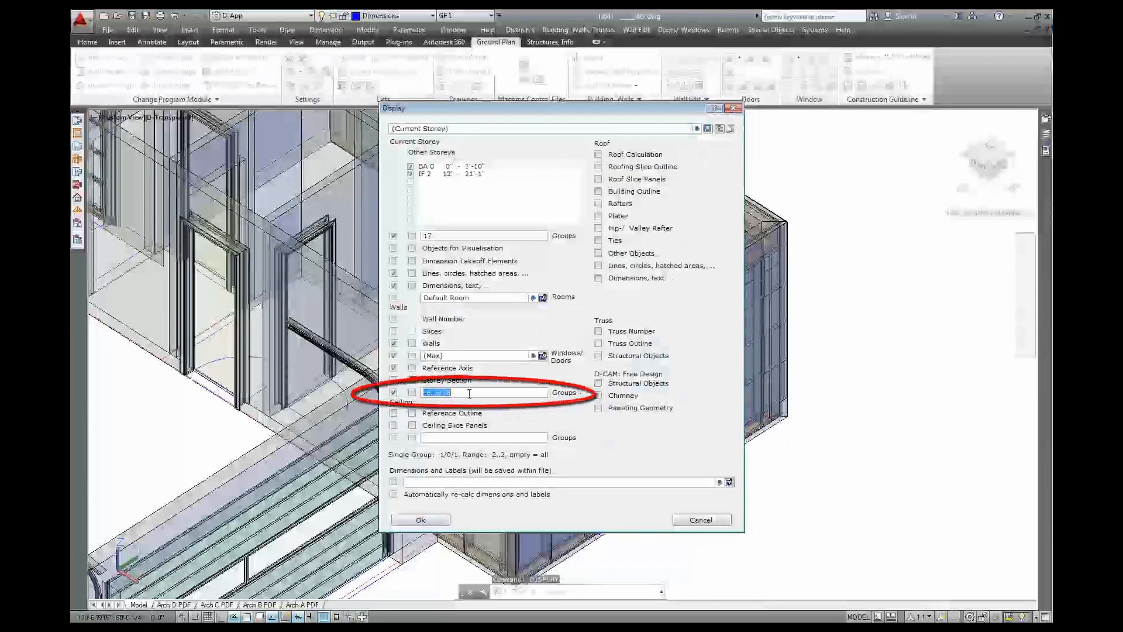
{"action": "type", "text": "0"}
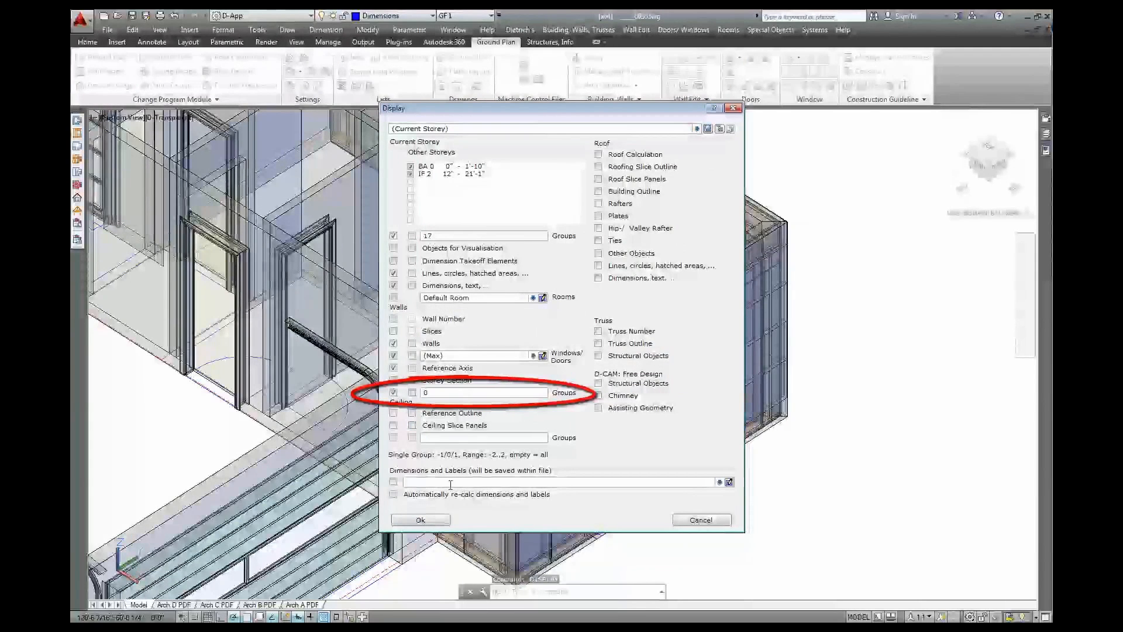
{"action": "left_click", "coordinate": [433, 518]}
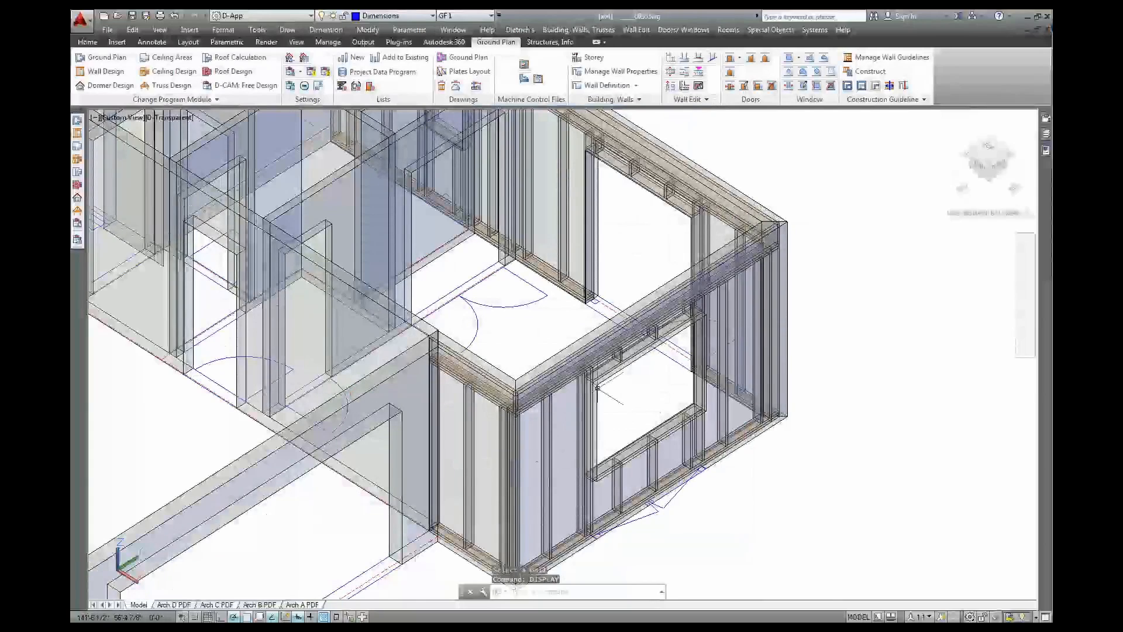
{"action": "scroll", "coordinate": [597, 387], "scroll_direction": "up", "scroll_amount": 5}
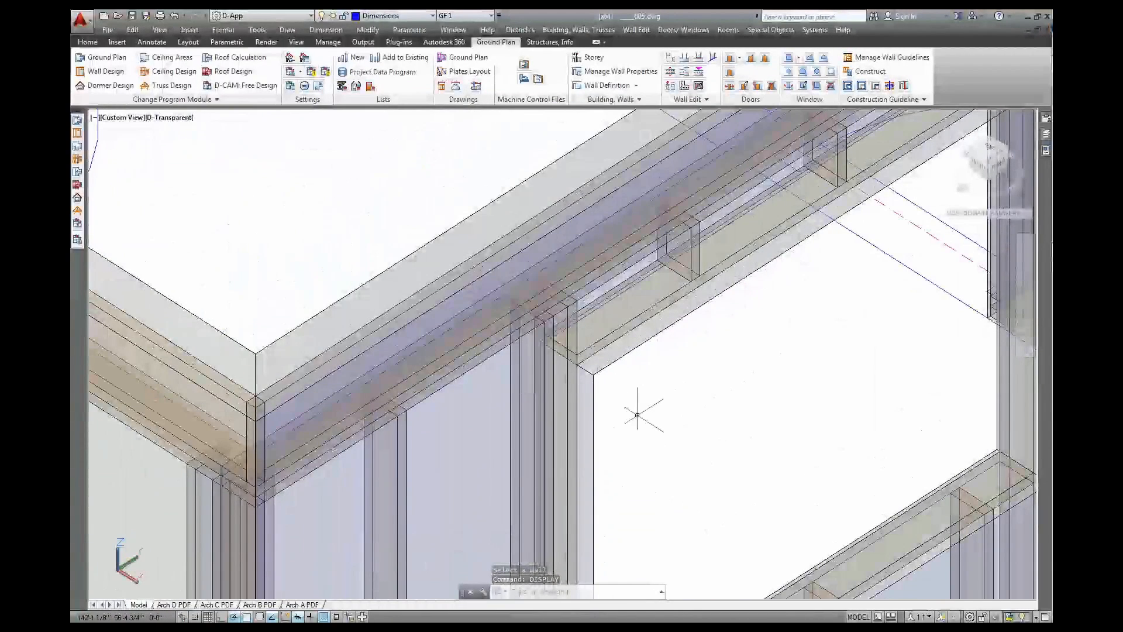
{"action": "middle_click_drag", "start_coordinate": [643, 418], "coordinate": [615, 413], "text": "shift"}
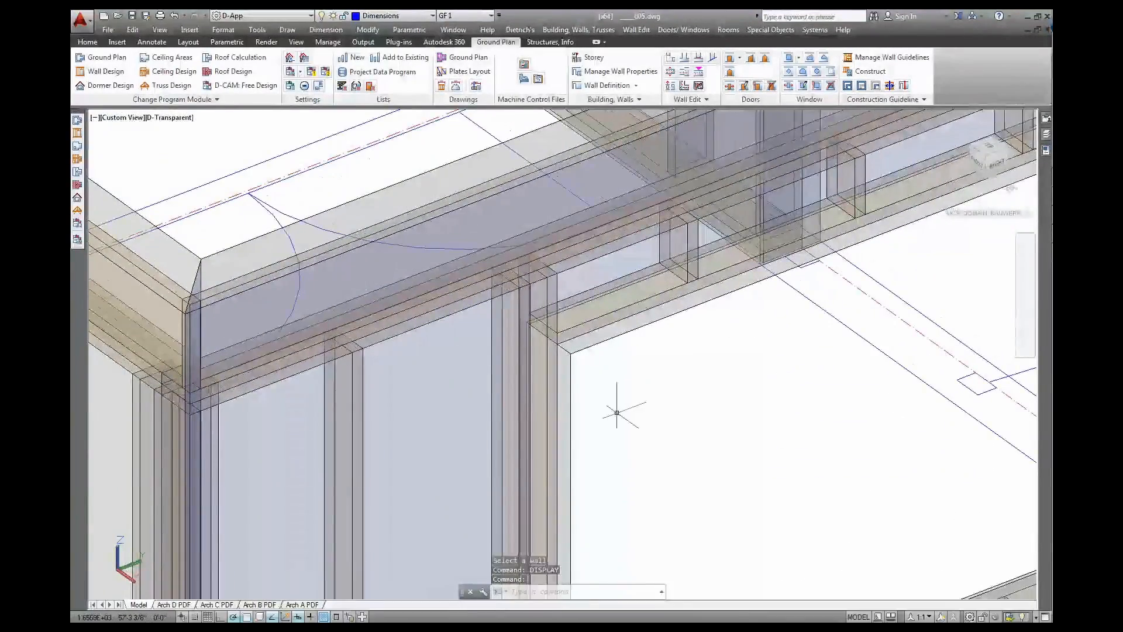
{"action": "scroll", "coordinate": [616, 413], "scroll_direction": "down", "scroll_amount": 4}
{"action": "scroll", "coordinate": [616, 413], "scroll_direction": "down", "scroll_amount": 2}
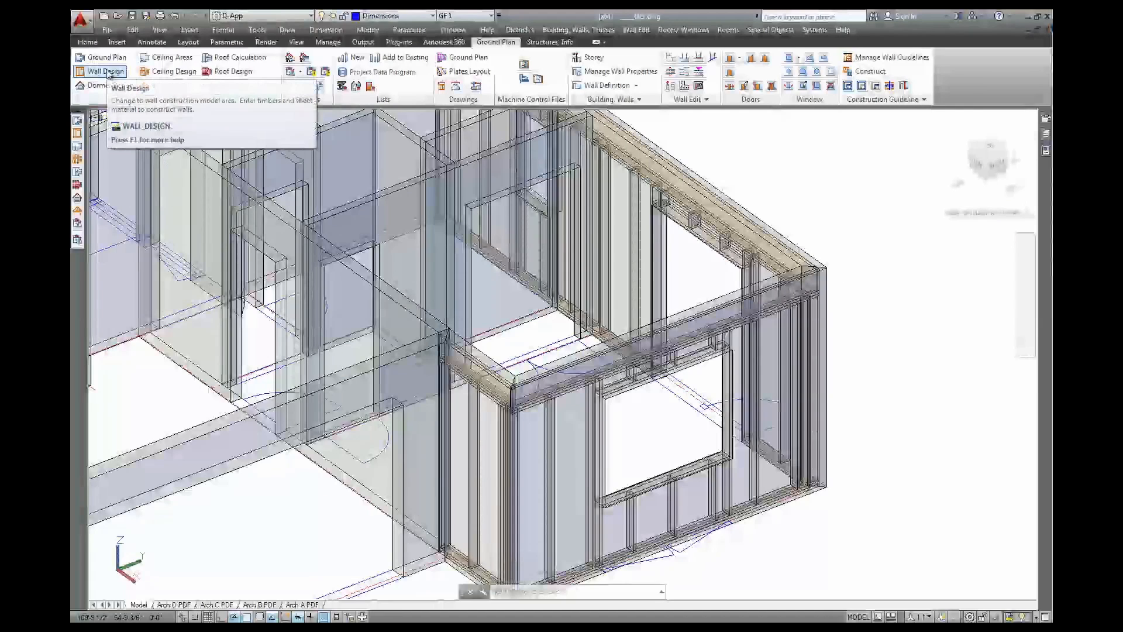
Open GF 1 Wall 9 from storey GF 1 in the Wall Design module
{"action": "left_click", "coordinate": [107, 71]}
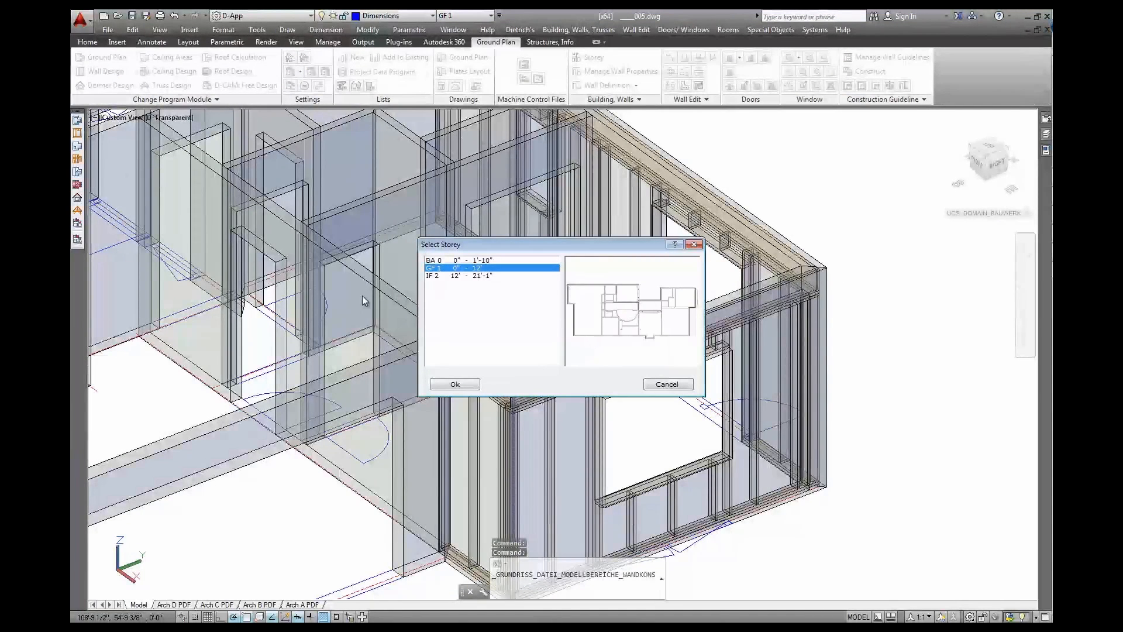
{"action": "left_click", "coordinate": [471, 385]}
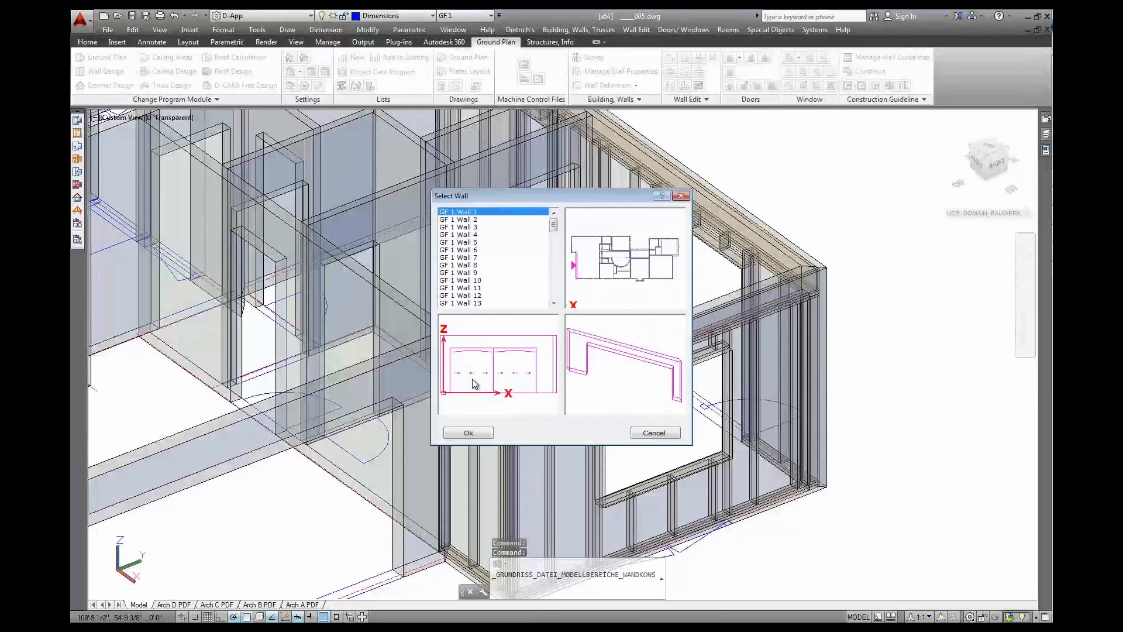
{"action": "left_click", "coordinate": [473, 273]}
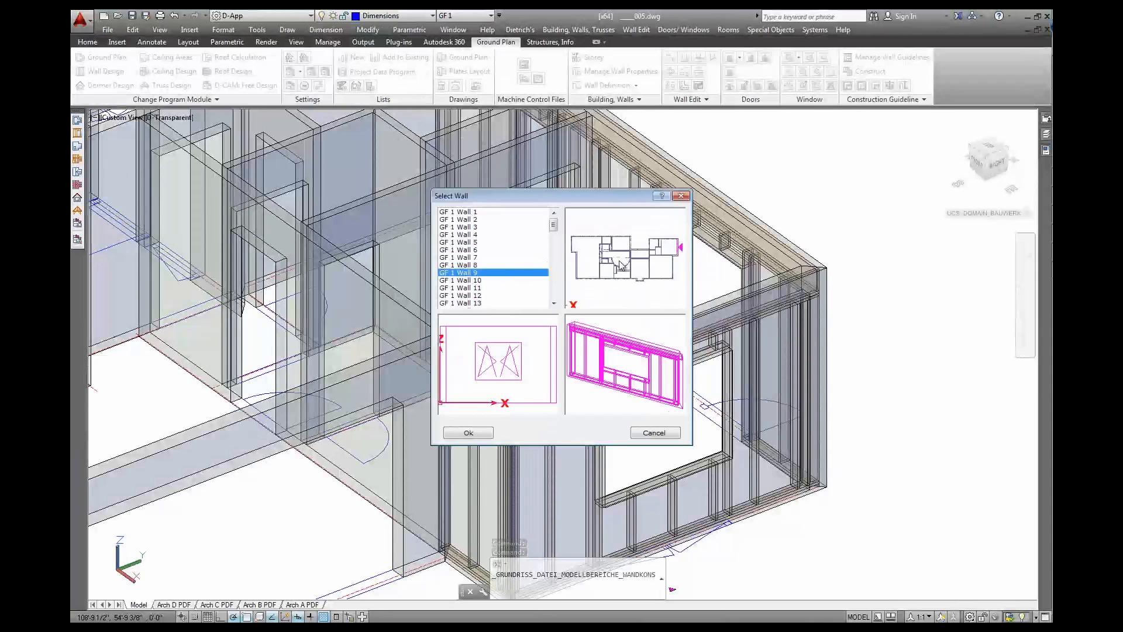
{"action": "left_click", "coordinate": [471, 435]}
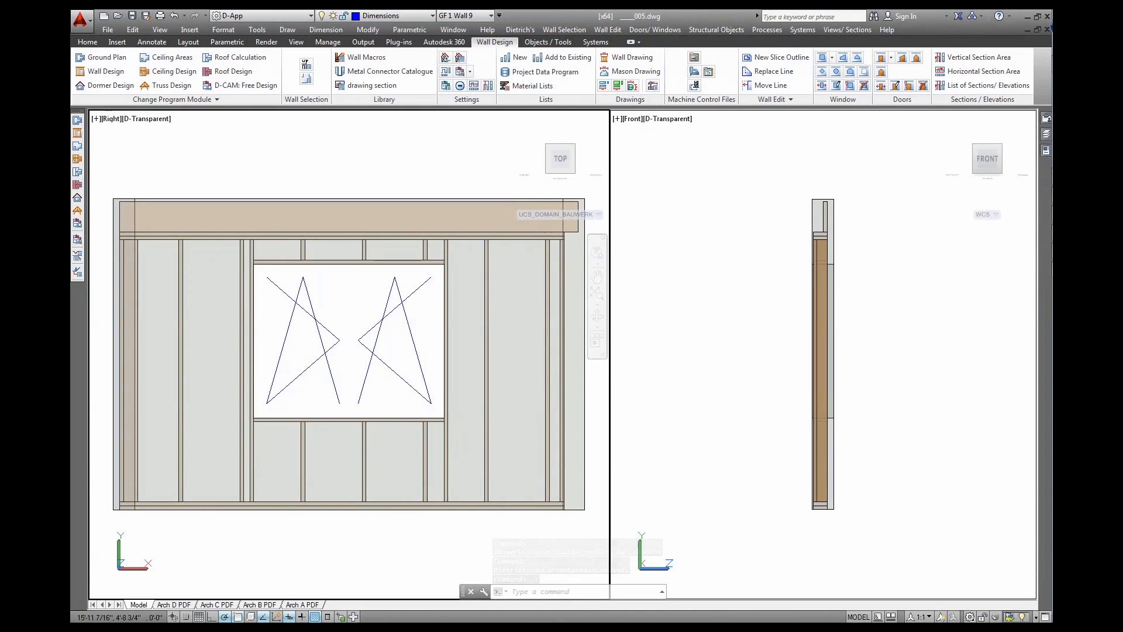
Change Wall 9's window to Type 9:Loadb DblHeader 2x8 and re-place it by its top-left corner
{"action": "left_click", "coordinate": [835, 86]}
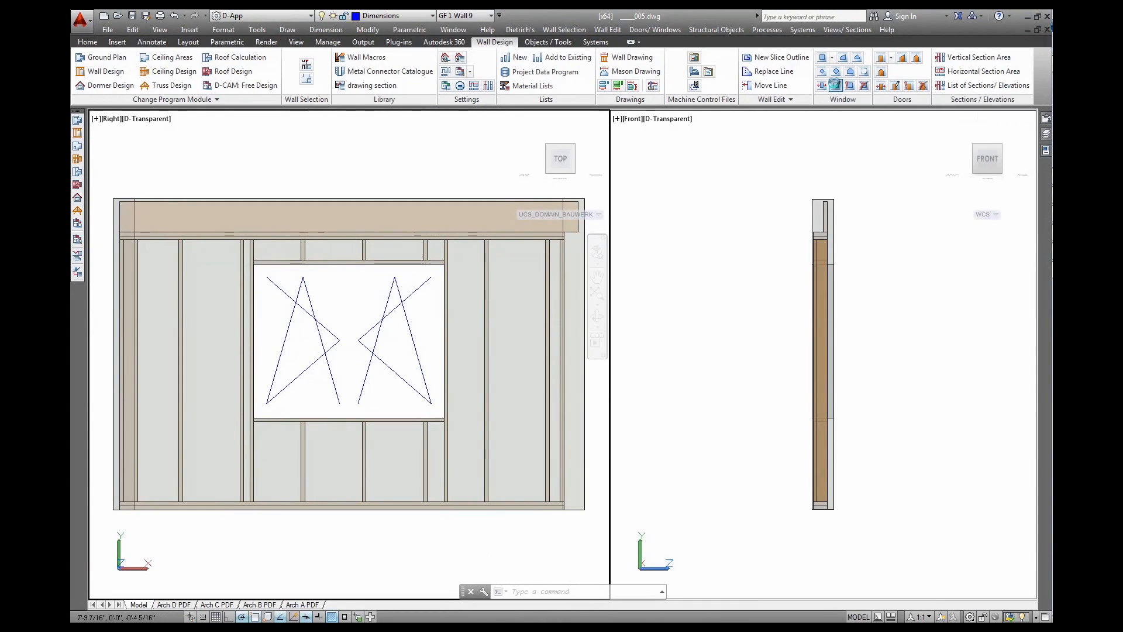
{"action": "left_click", "coordinate": [393, 279]}
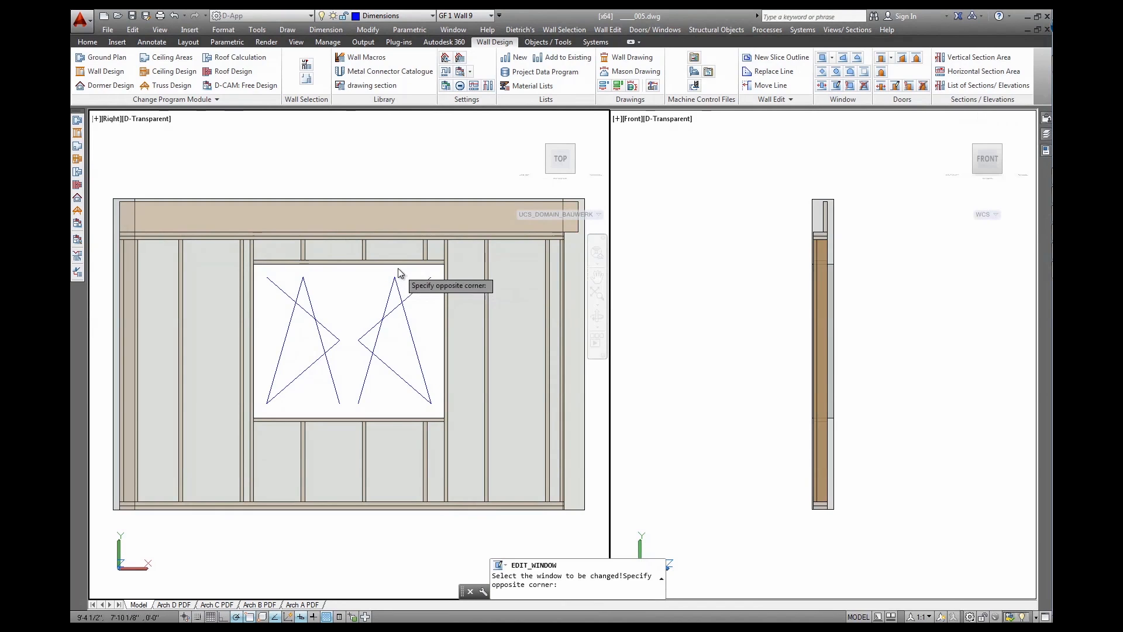
{"action": "left_click", "coordinate": [384, 257]}
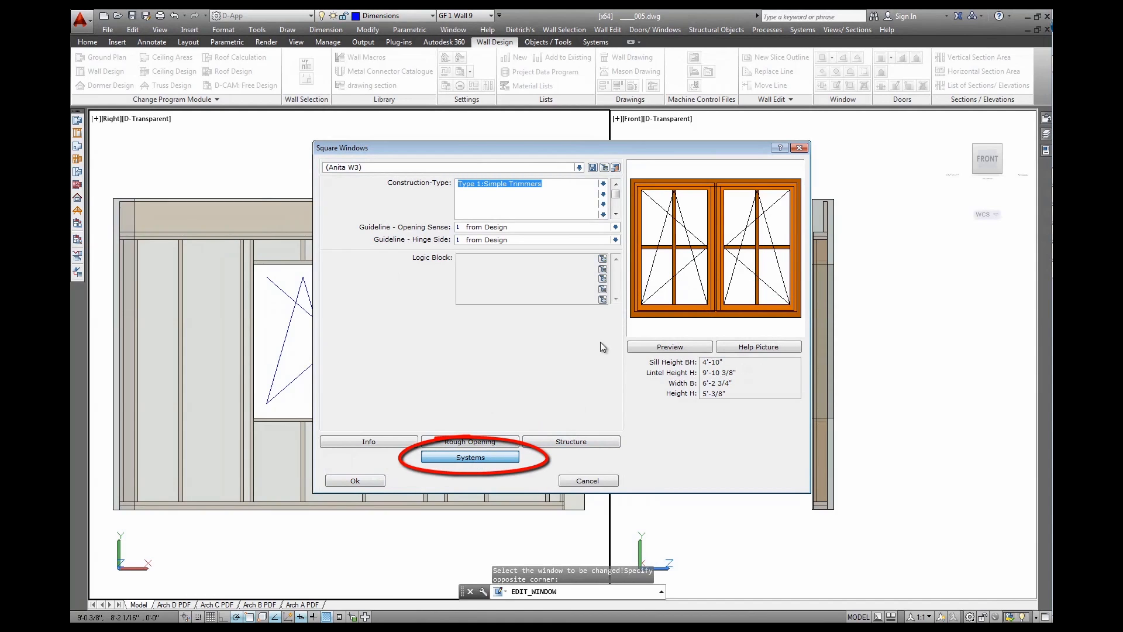
{"action": "left_click", "coordinate": [604, 183]}
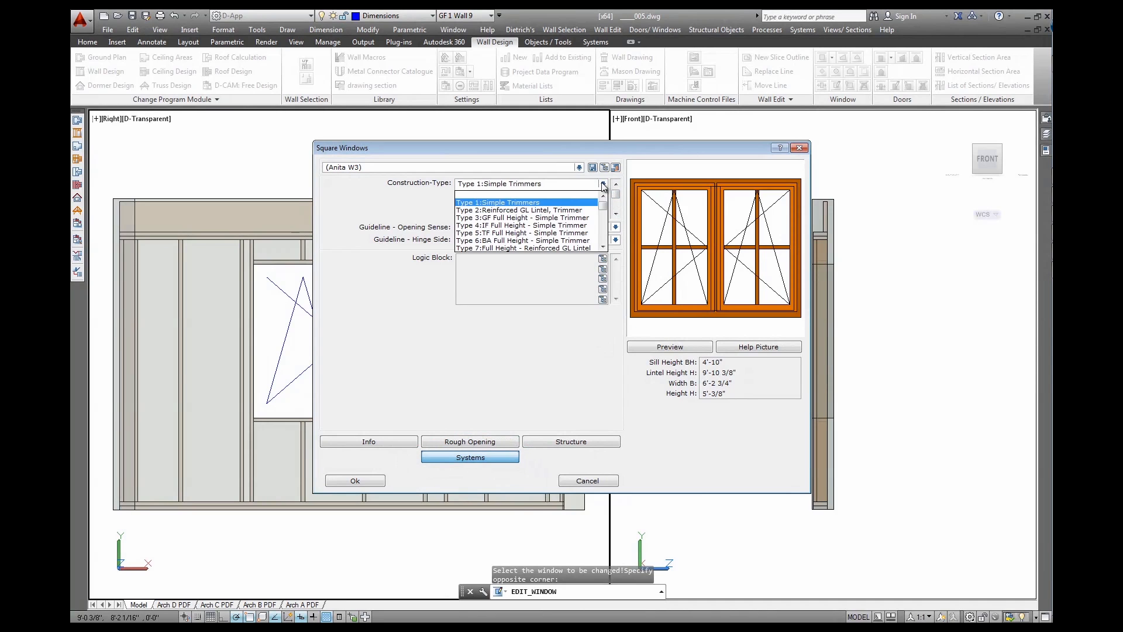
{"action": "scroll", "coordinate": [555, 221], "scroll_direction": "down", "scroll_amount": 1}
{"action": "scroll", "coordinate": [554, 221], "scroll_direction": "down", "scroll_amount": 2}
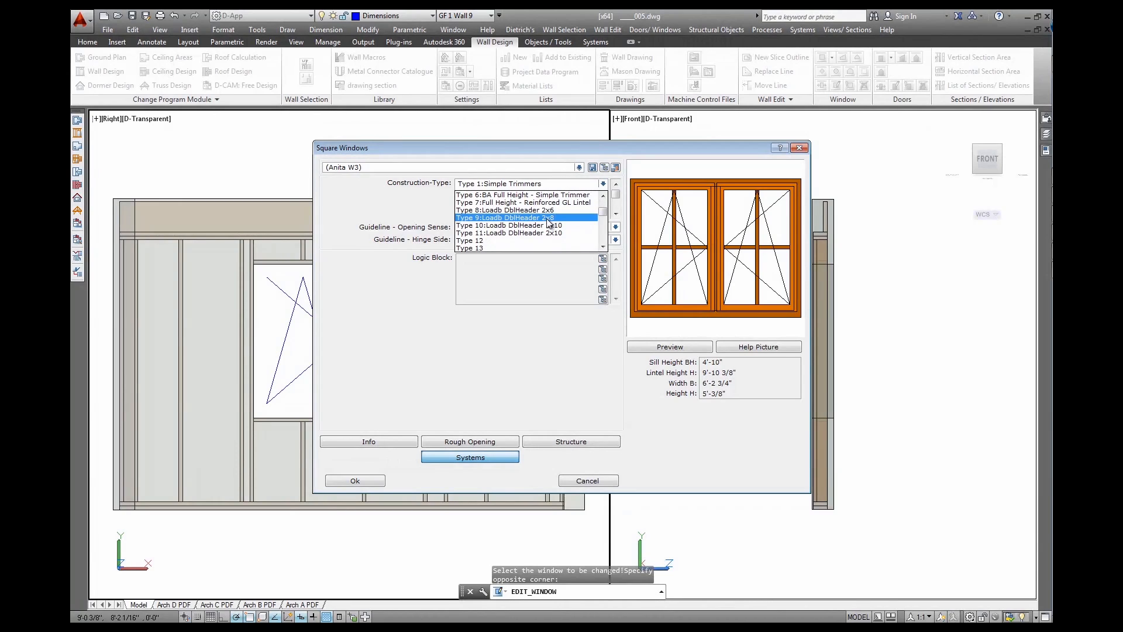
{"action": "left_click", "coordinate": [548, 218]}
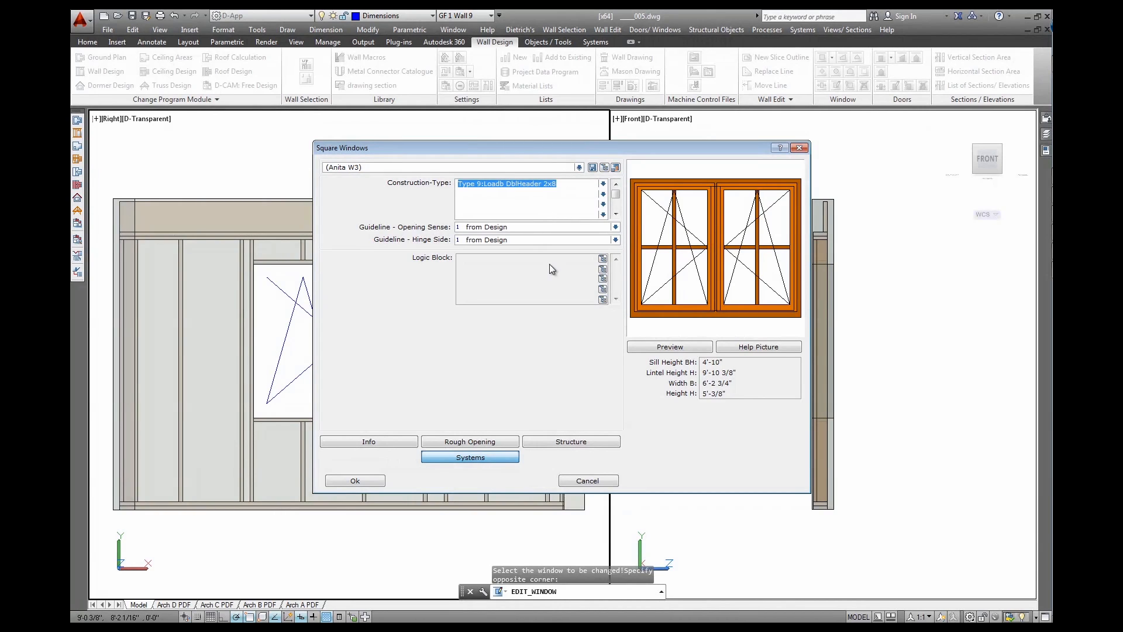
{"action": "left_click", "coordinate": [355, 481]}
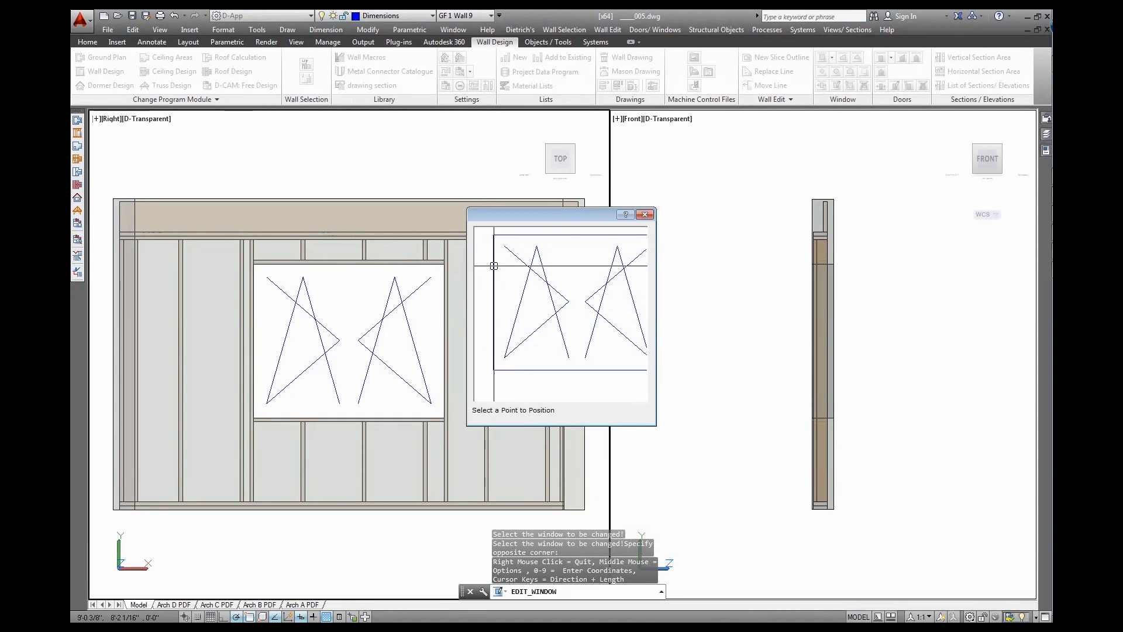
{"action": "left_click", "coordinate": [494, 234]}
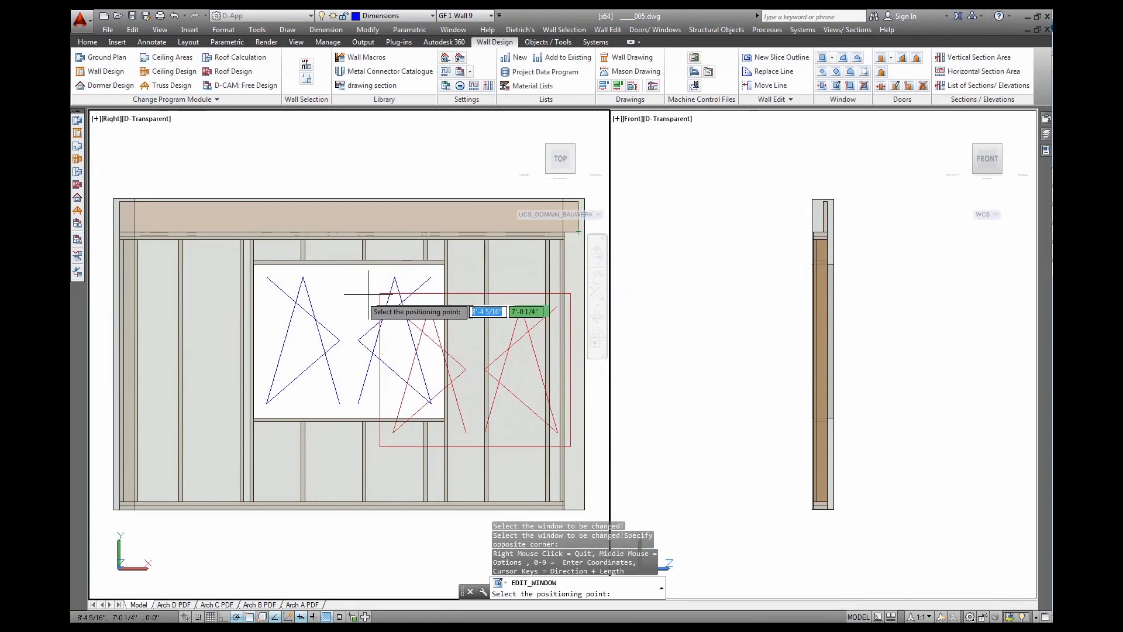
{"action": "left_click", "coordinate": [242, 265]}
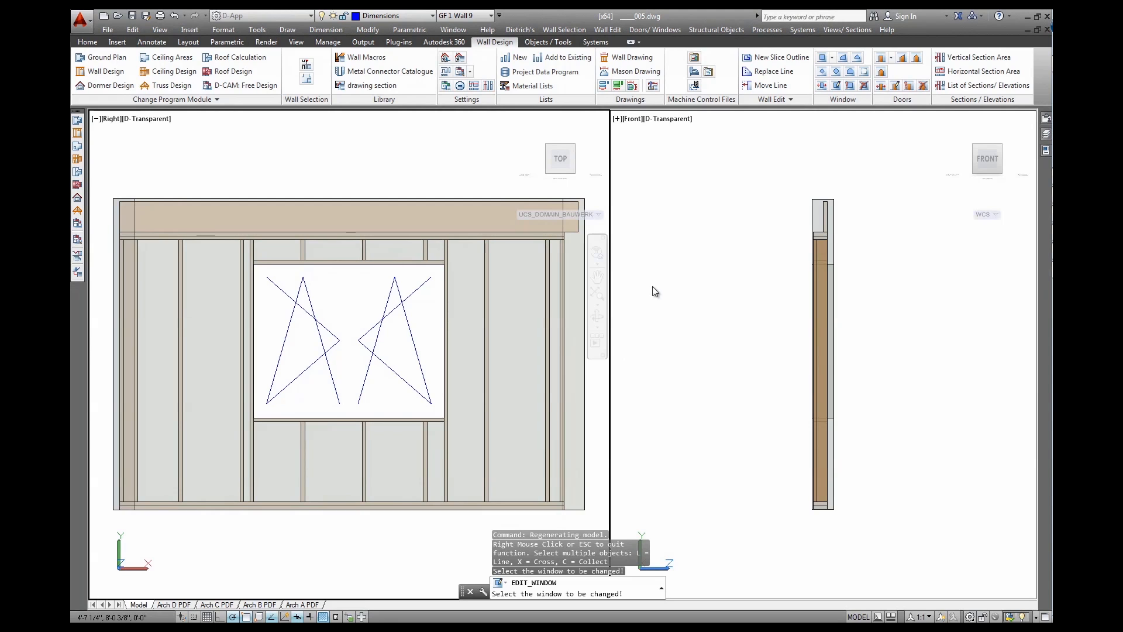
Float the construction guideline tools and rebuild Wall 9's framing, keeping its wall properties
{"action": "left_click", "coordinate": [597, 42]}
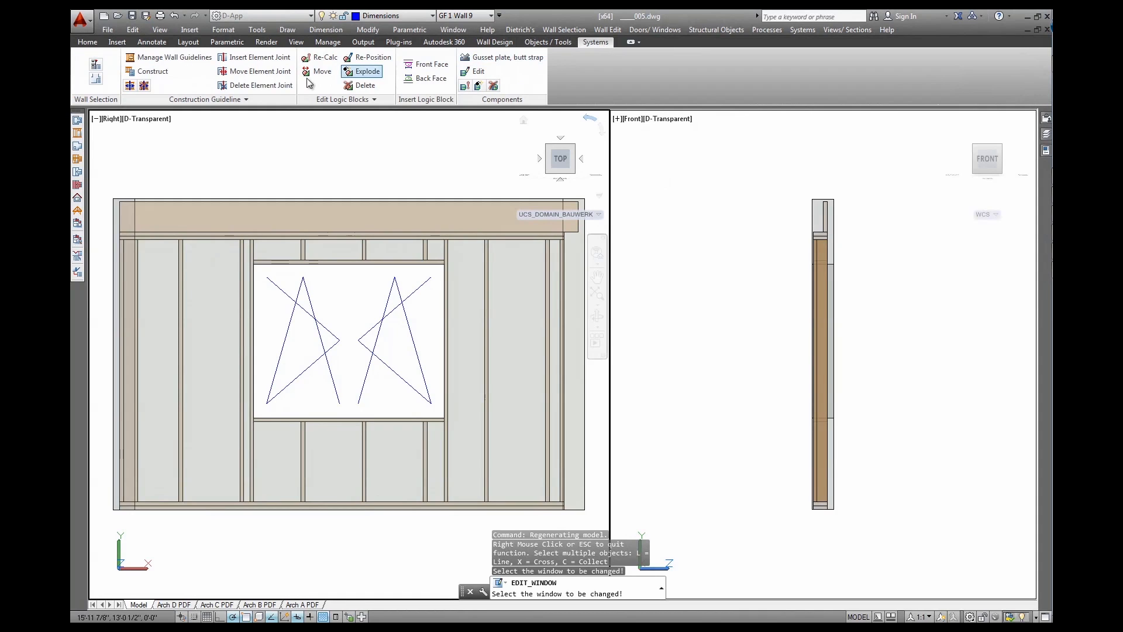
{"action": "mouse_move", "coordinate": [204, 81]}
{"action": "left_mouse_down"}
{"action": "mouse_move", "coordinate": [223, 150]}
{"action": "mouse_move", "coordinate": [333, 146]}
{"action": "mouse_move", "coordinate": [345, 161]}
{"action": "left_mouse_up"}
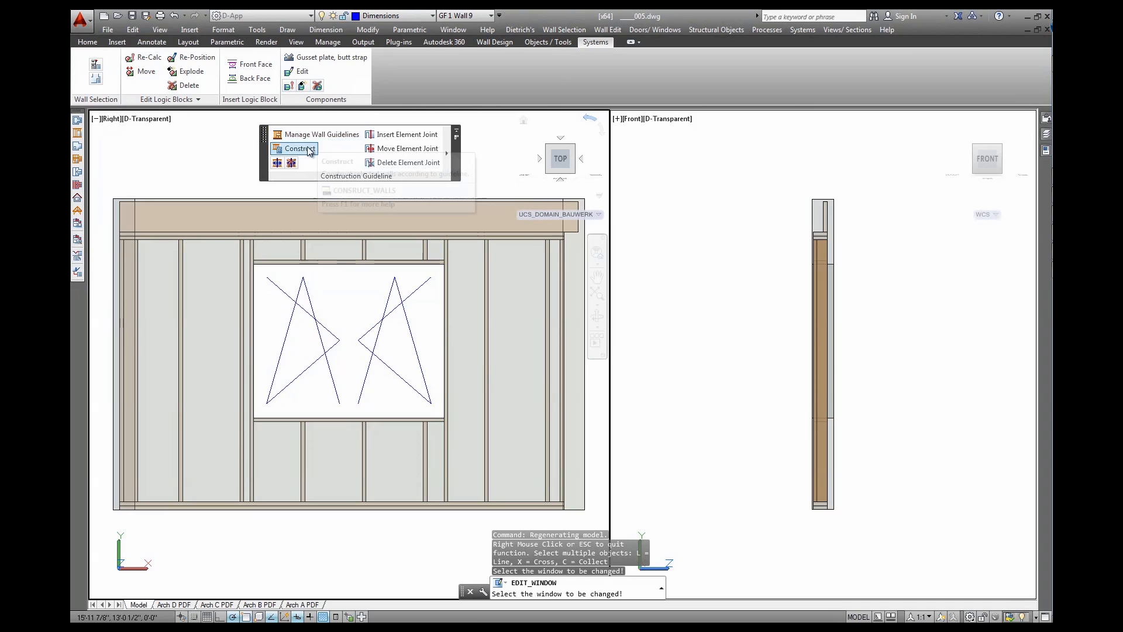
{"action": "left_click", "coordinate": [309, 149]}
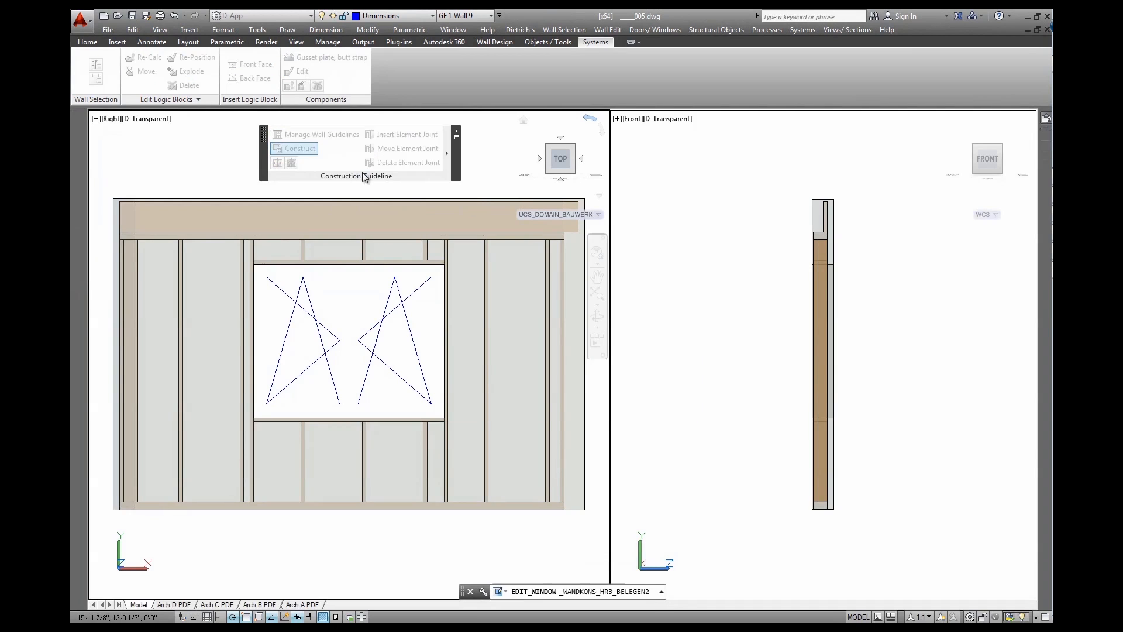
{"action": "left_click", "coordinate": [462, 405]}
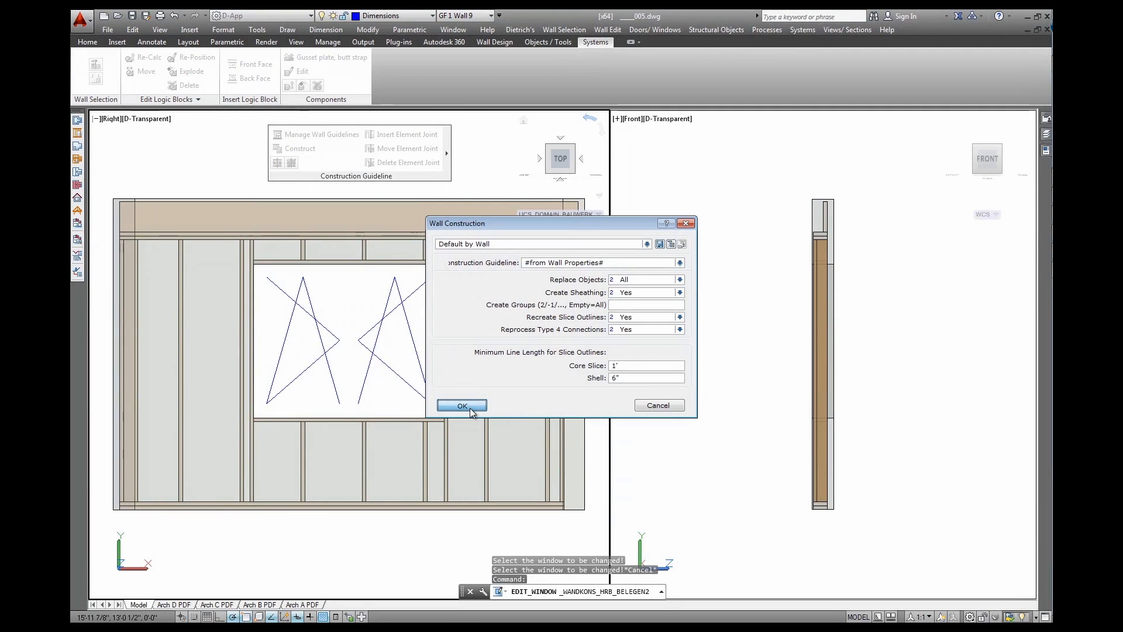
{"action": "left_click", "coordinate": [512, 376]}
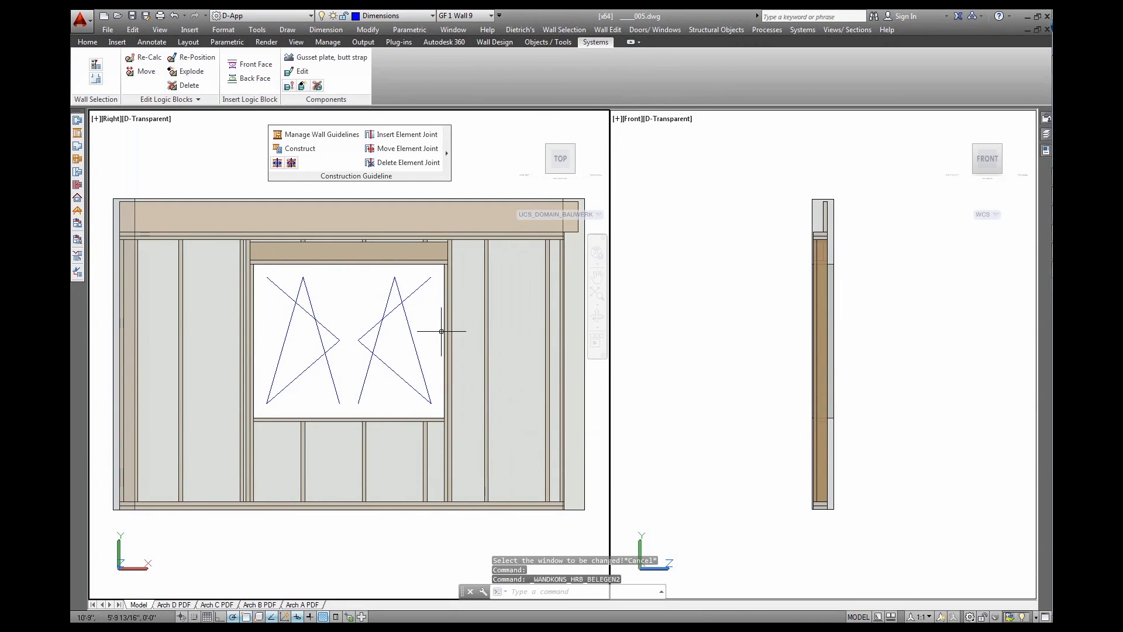
Turn the right viewport into a southeast isometric 3-D view of the wall
{"action": "left_click", "coordinate": [876, 296]}
{"action": "middle_click_drag", "start_coordinate": [943, 273], "coordinate": [846, 292], "text": "shift"}
{"action": "scroll", "coordinate": [746, 263], "scroll_direction": "up", "scroll_amount": 5}
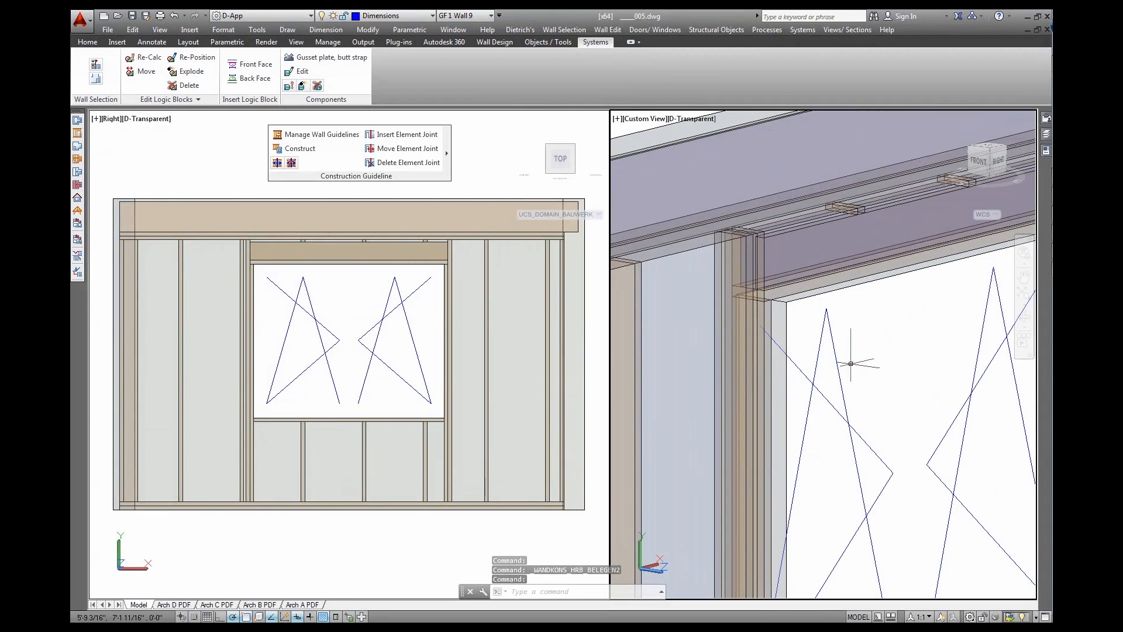
{"action": "scroll", "coordinate": [850, 363], "scroll_direction": "down", "scroll_amount": 5}
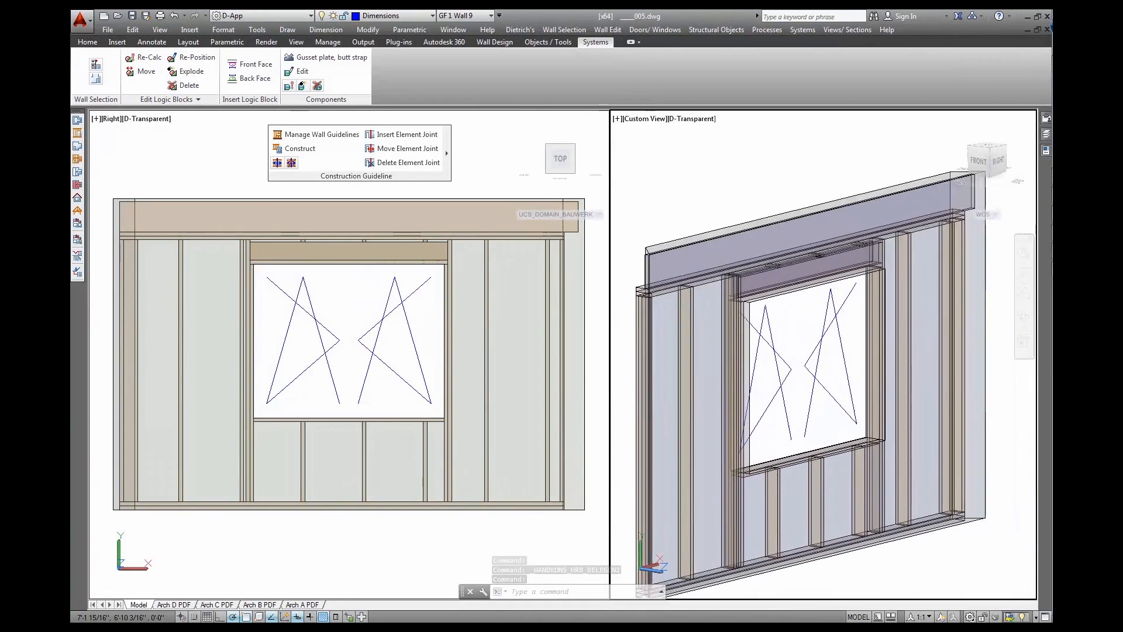
{"action": "middle_click_drag", "start_coordinate": [851, 363], "coordinate": [855, 357]}
{"action": "left_click", "coordinate": [989, 149]}
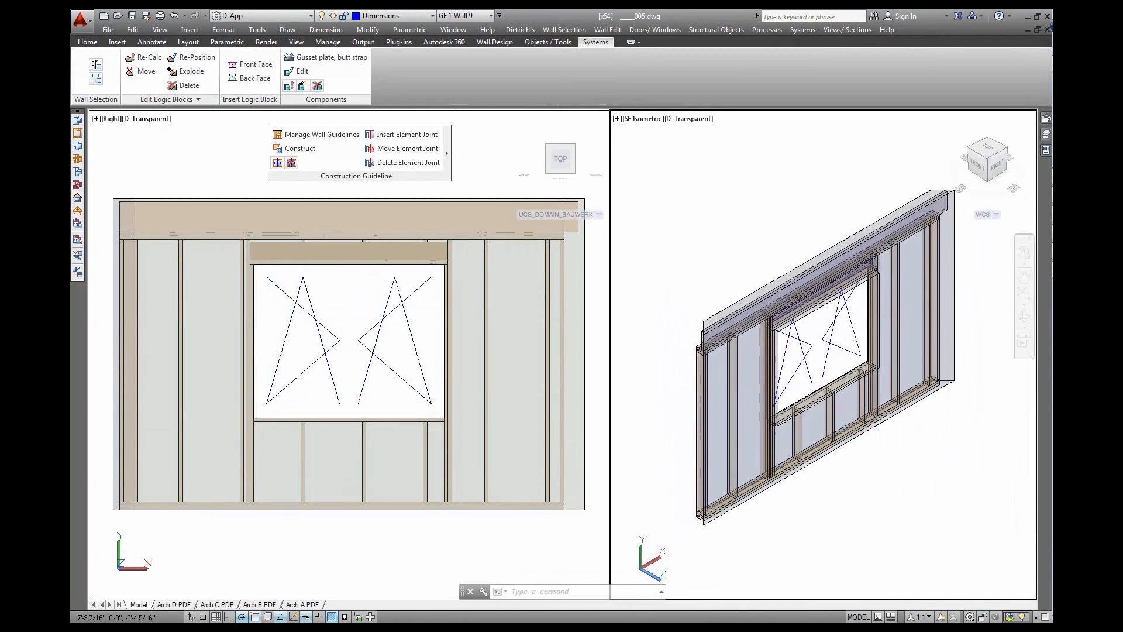
{"action": "left_click", "coordinate": [518, 175]}
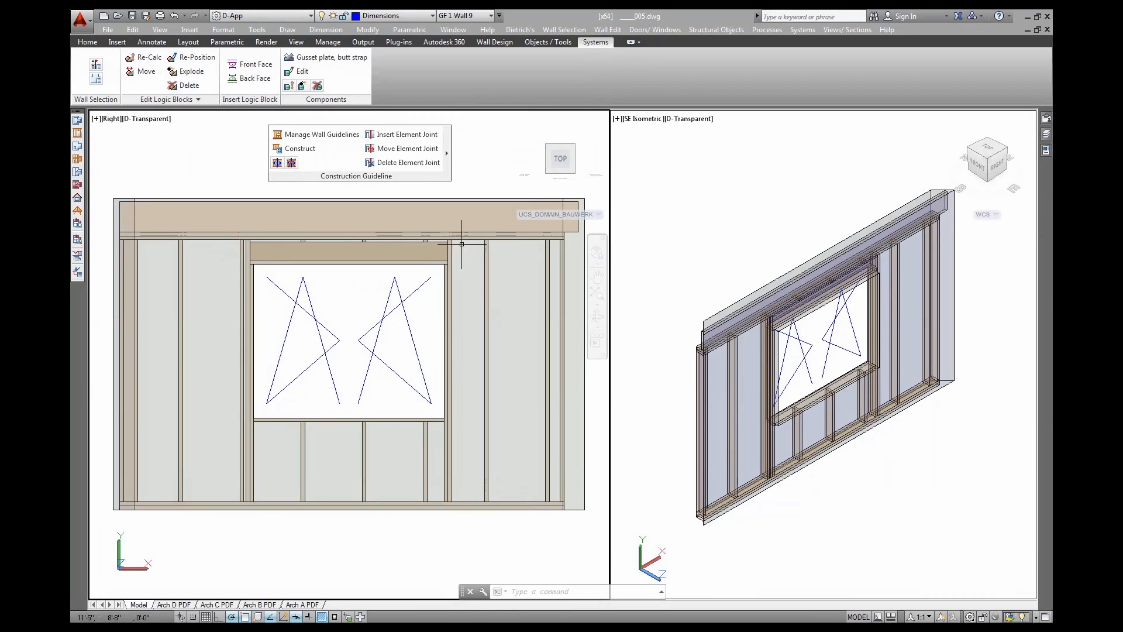
Set the window's rough opening width B to 8'-3" in the window editor
{"action": "left_click", "coordinate": [494, 42]}
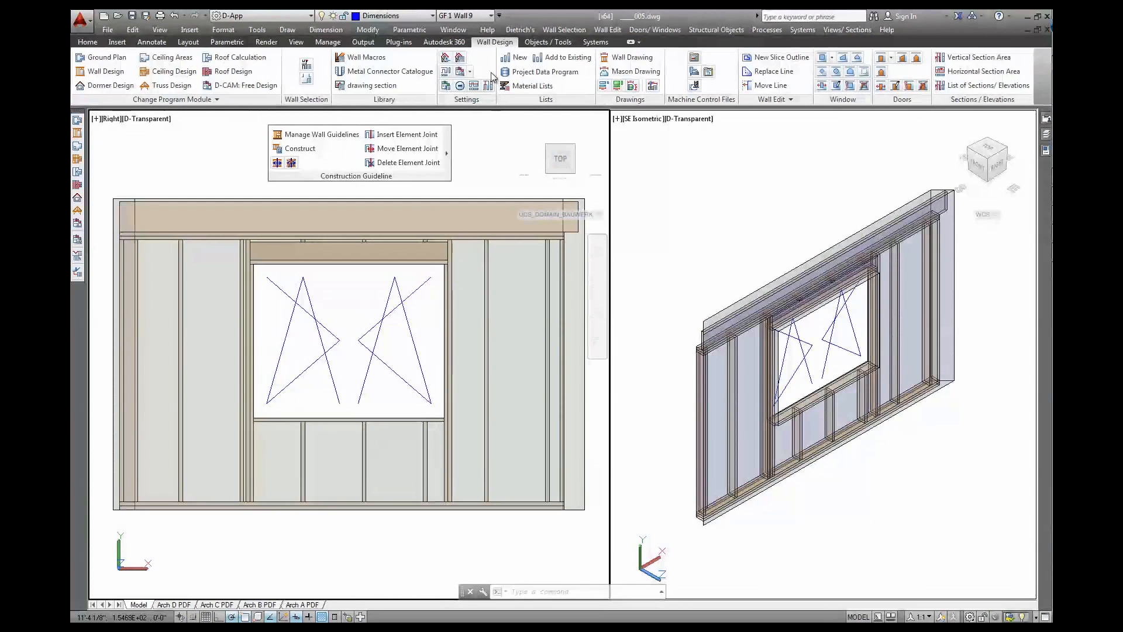
{"action": "left_click", "coordinate": [837, 86]}
{"action": "left_click", "coordinate": [340, 291]}
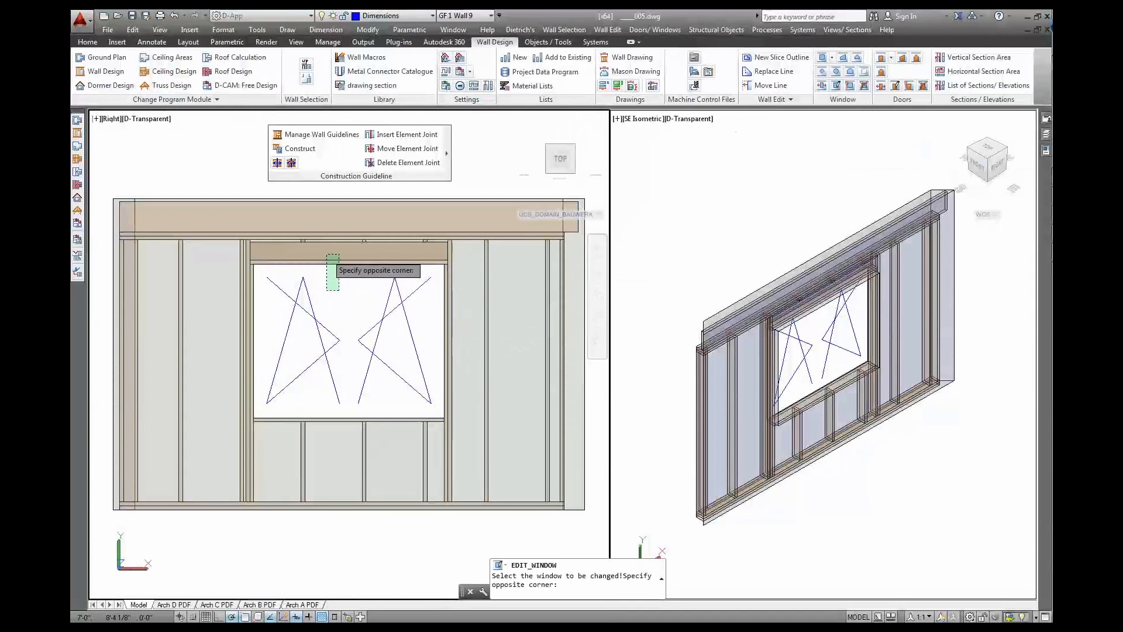
{"action": "left_click", "coordinate": [327, 254]}
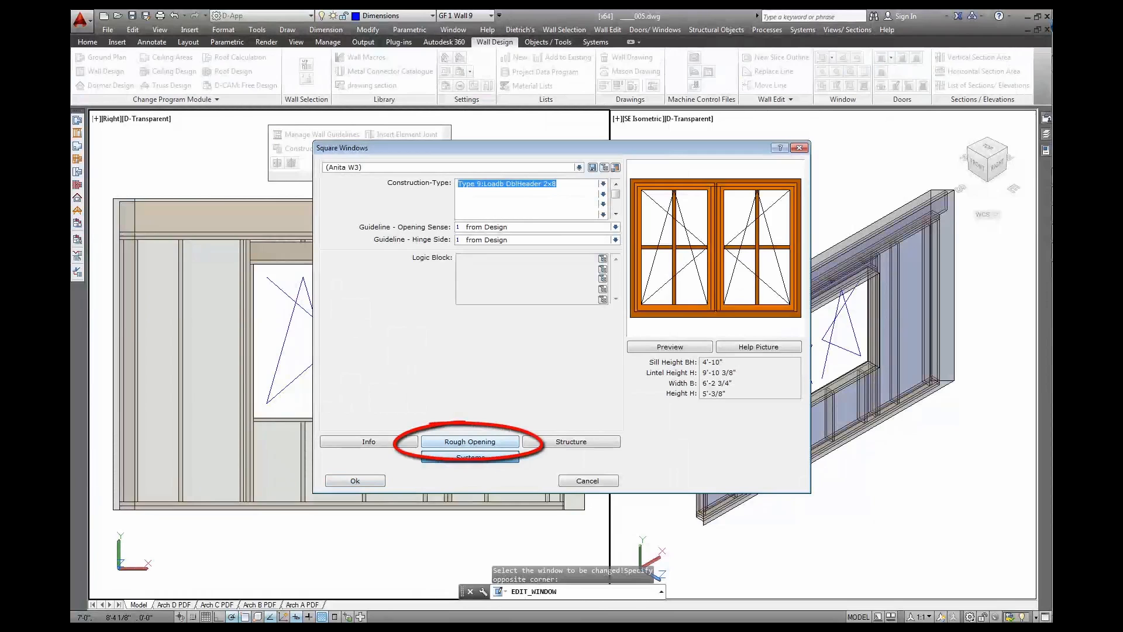
{"action": "left_click", "coordinate": [470, 441]}
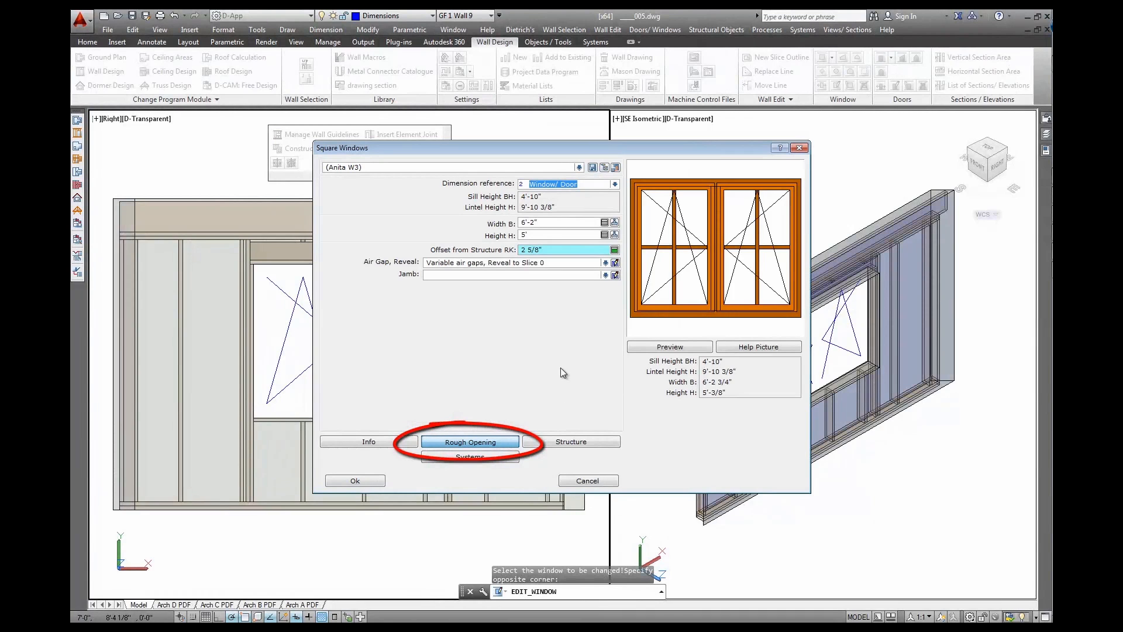
{"action": "key", "text": "Tab"}
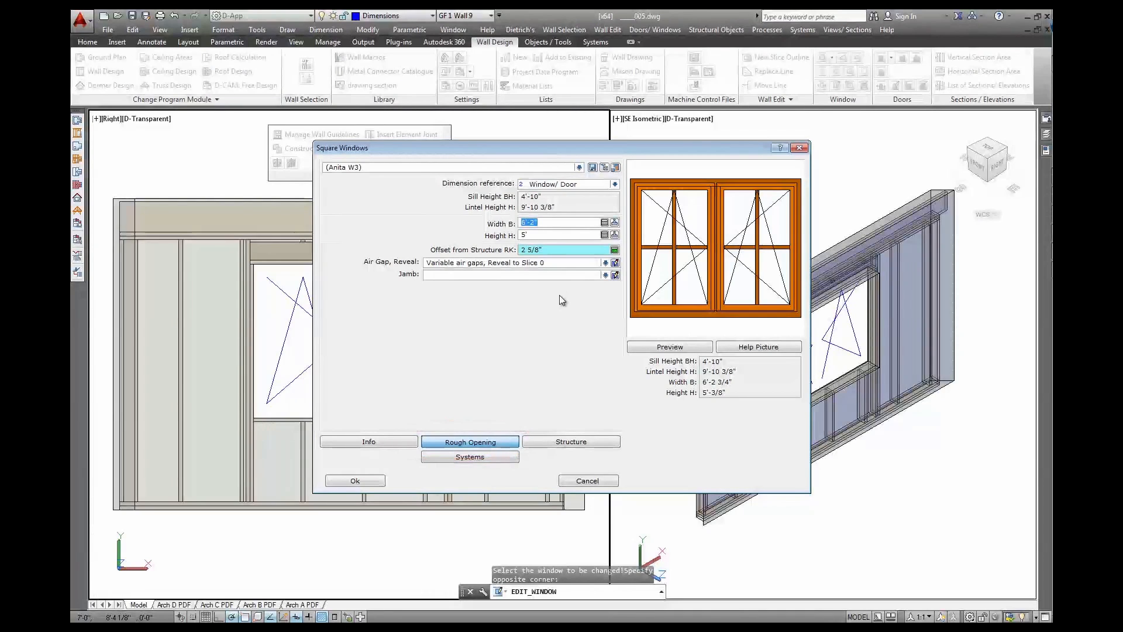
{"action": "type", "text": "8'-3"}
{"action": "key", "text": "Tab"}
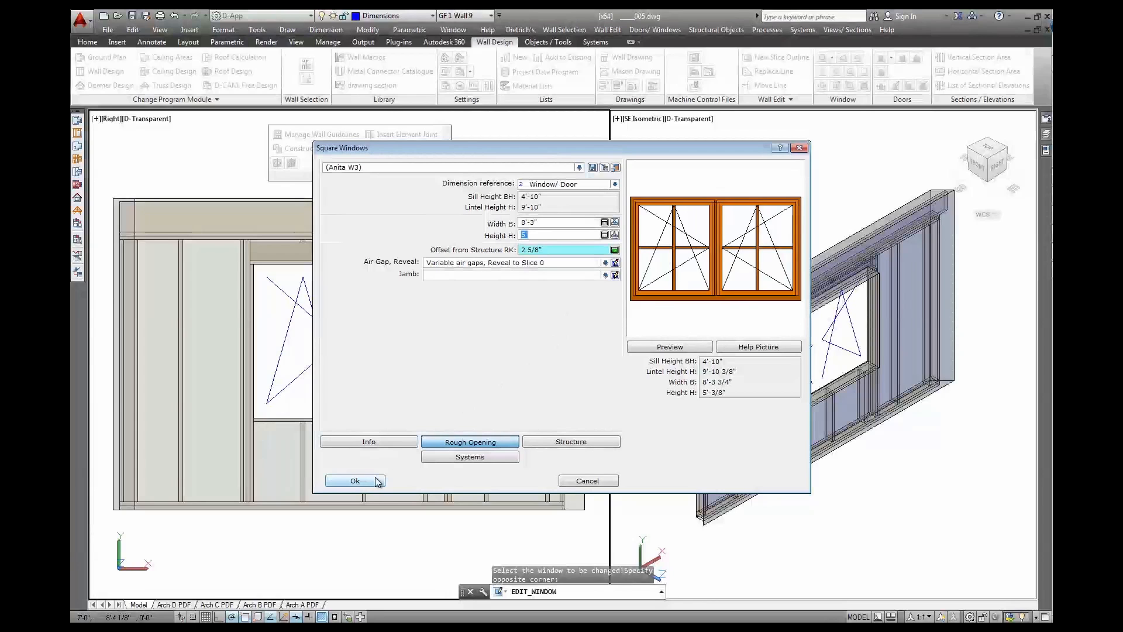
{"action": "left_click", "coordinate": [355, 481]}
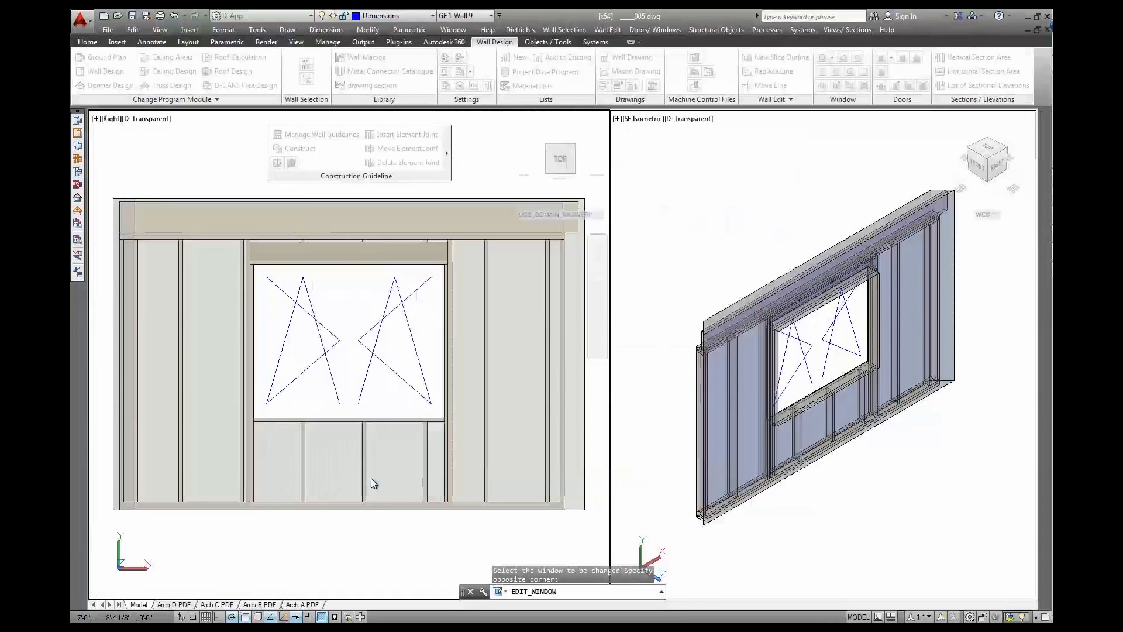
Place the widened window centred at its original spot using the midpoint snap
{"action": "middle_click", "coordinate": [554, 246]}
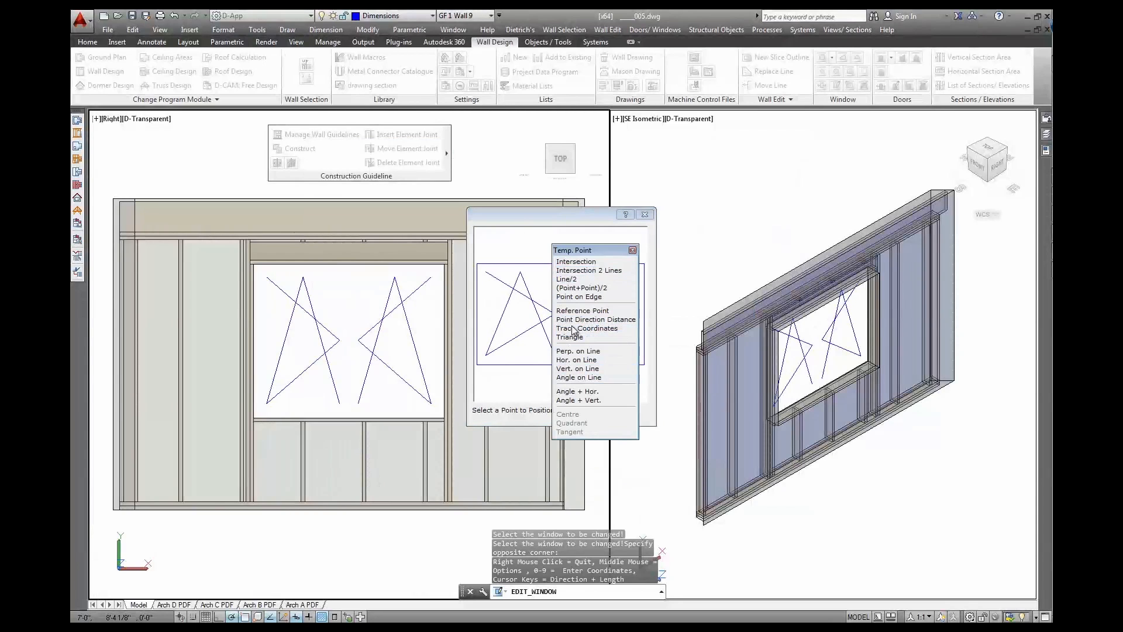
{"action": "left_click", "coordinate": [580, 287]}
{"action": "left_click", "coordinate": [566, 270]}
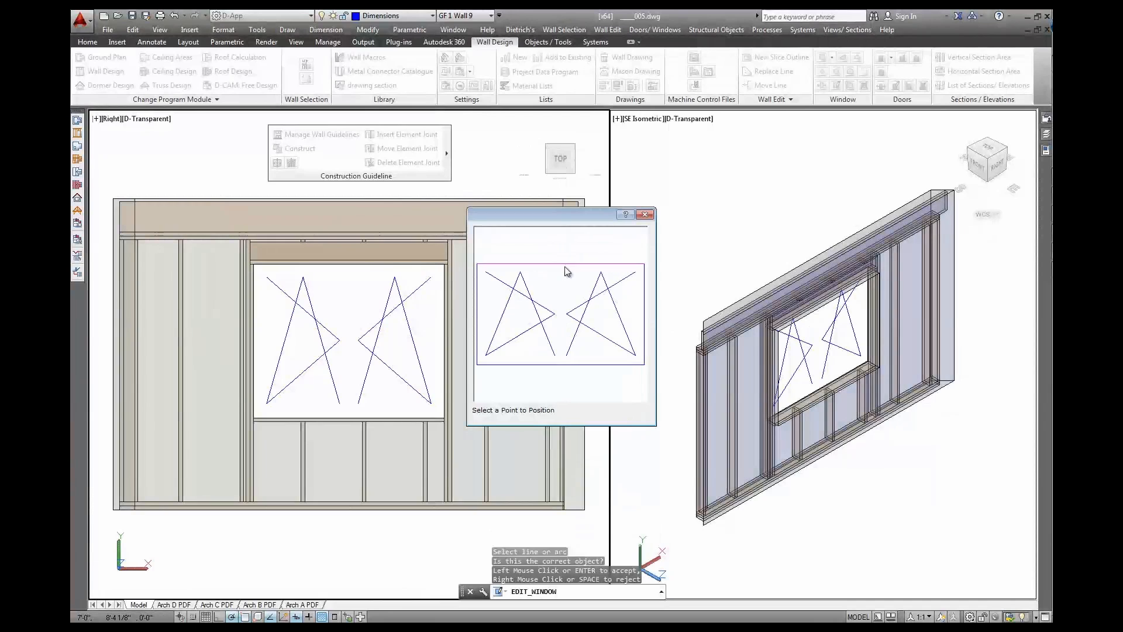
{"action": "left_click", "coordinate": [566, 271]}
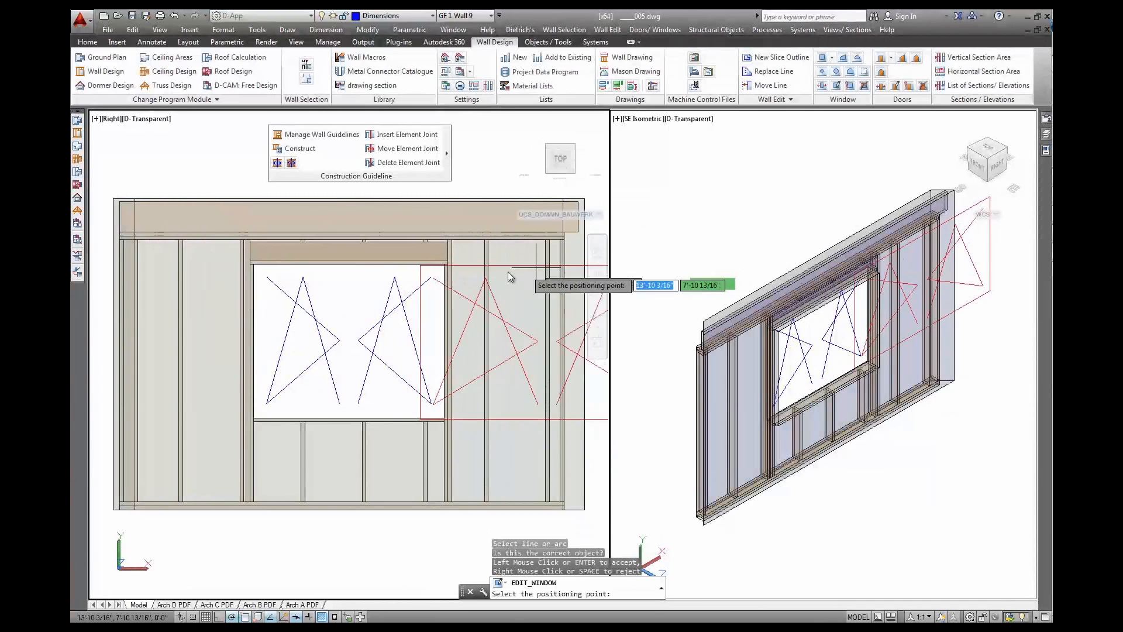
{"action": "left_click", "coordinate": [349, 266]}
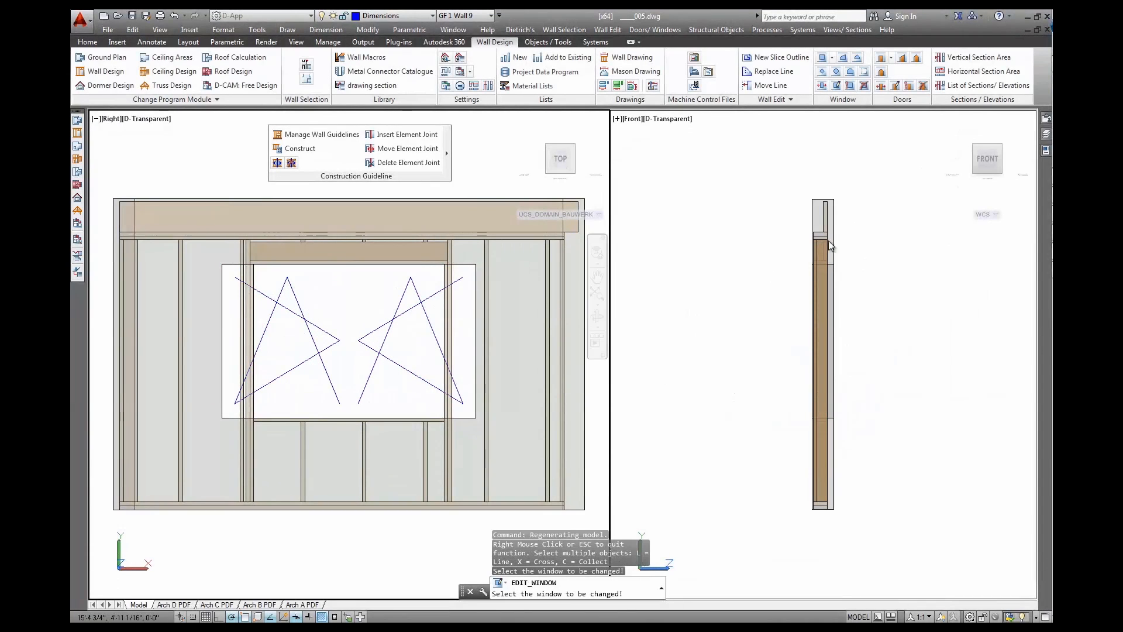
Rebuild Wall 9's framing around the 8'-3" window in isometric view, then close the guideline tools
{"action": "left_click", "coordinate": [1001, 150]}
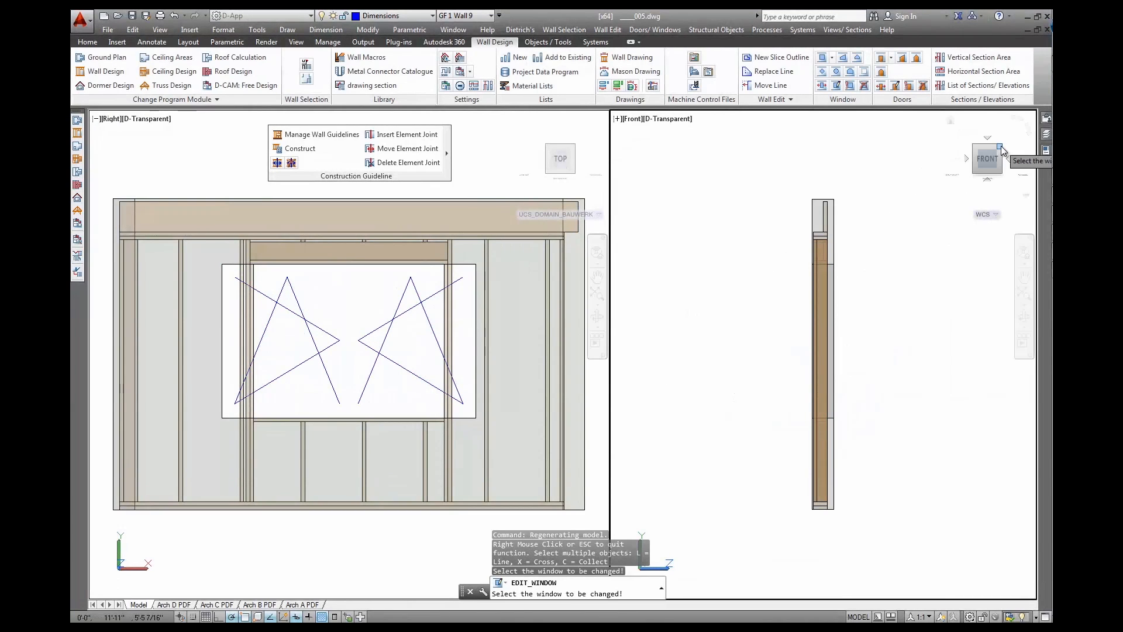
{"action": "left_click", "coordinate": [1000, 148]}
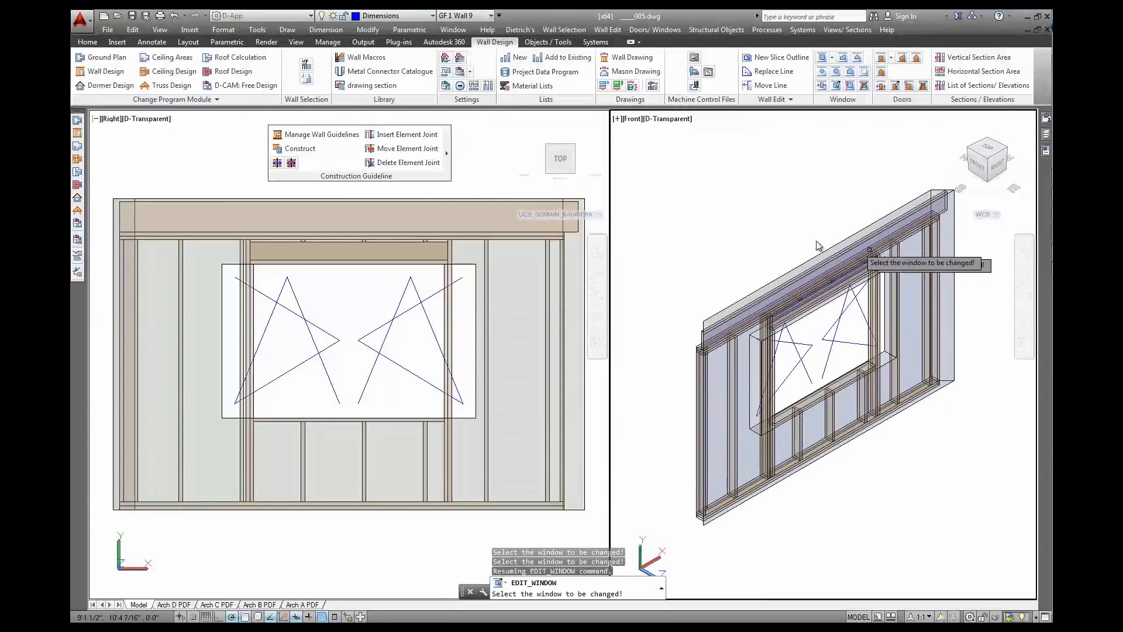
{"action": "left_click", "coordinate": [300, 150]}
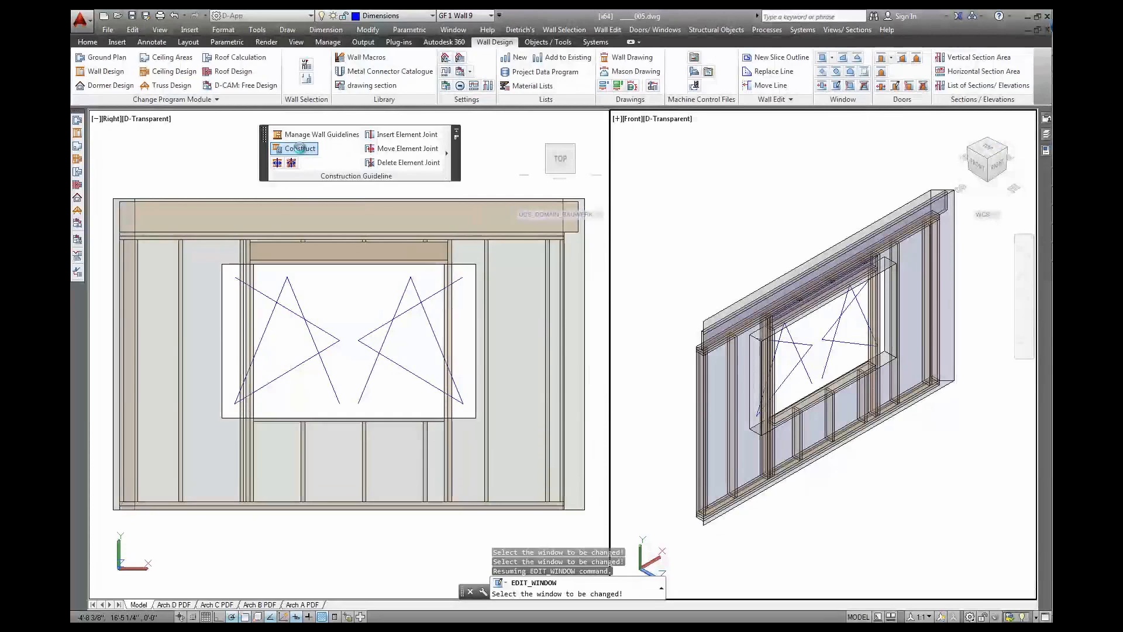
{"action": "key", "text": "Return"}
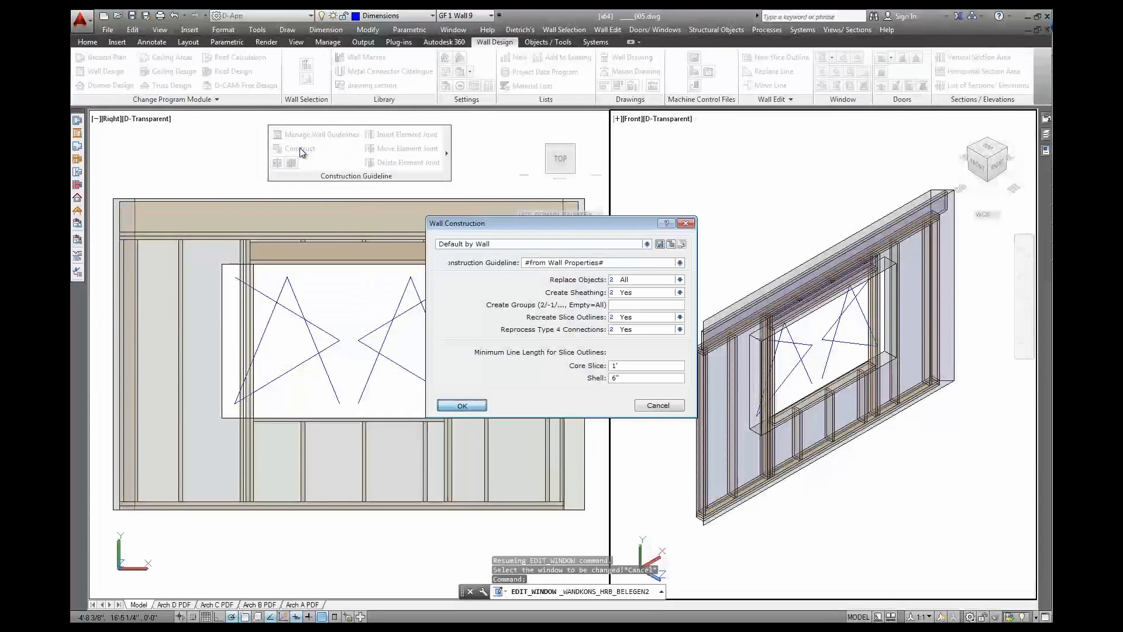
{"action": "left_click", "coordinate": [519, 379]}
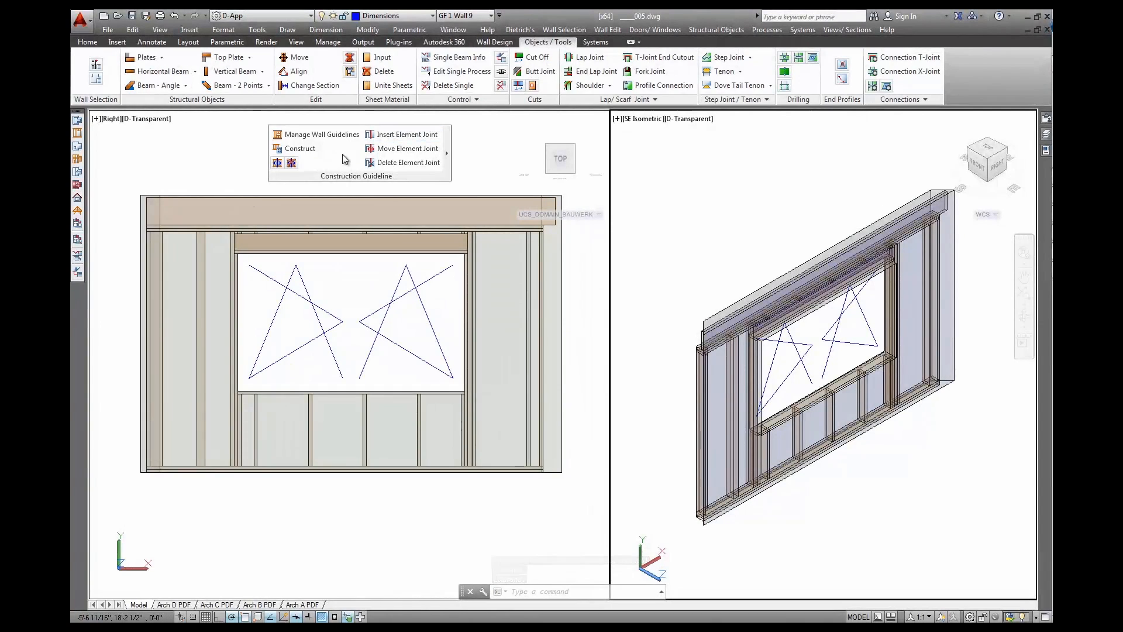
{"action": "left_click", "coordinate": [457, 132]}
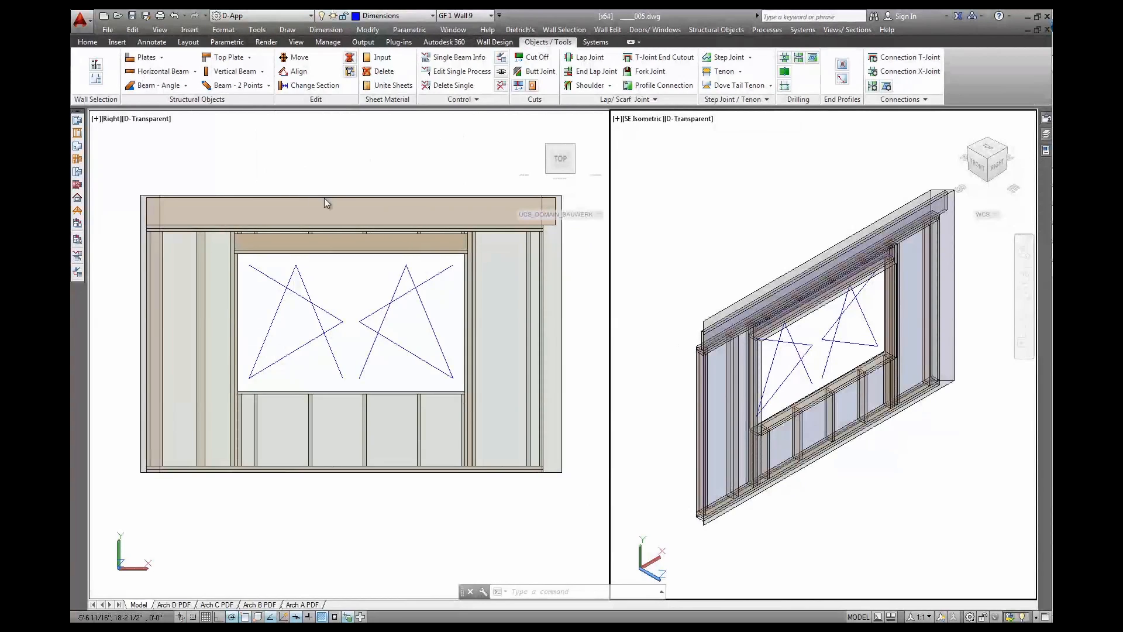
Hide the window swing lines and view the wall in D-Textures style from a lower angle
{"action": "left_click", "coordinate": [77, 239]}
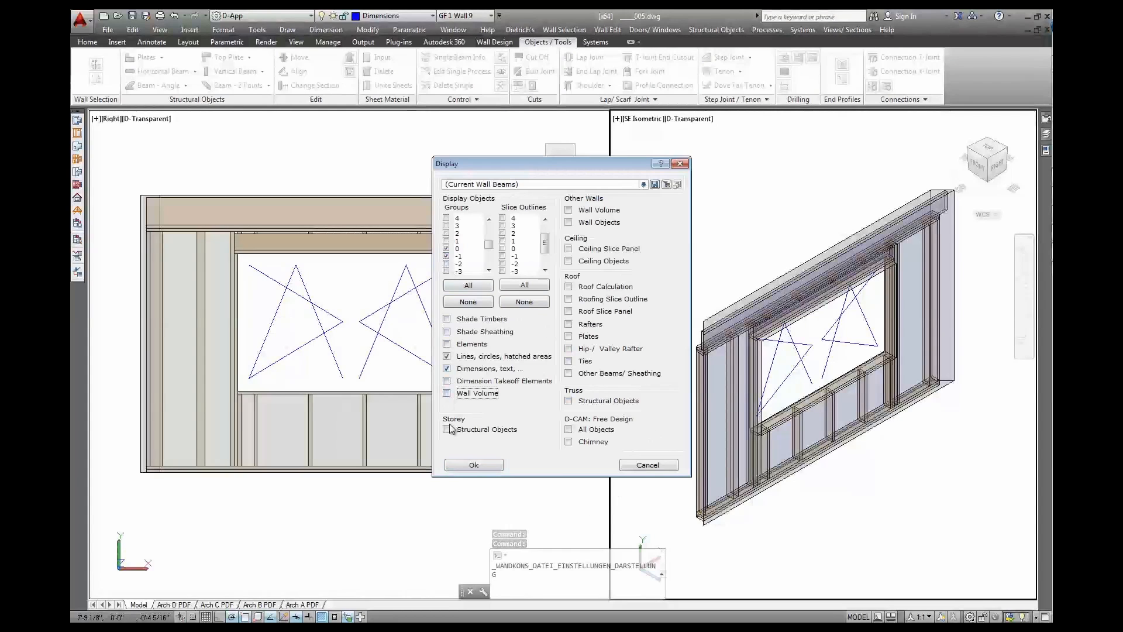
{"action": "left_click", "coordinate": [472, 465]}
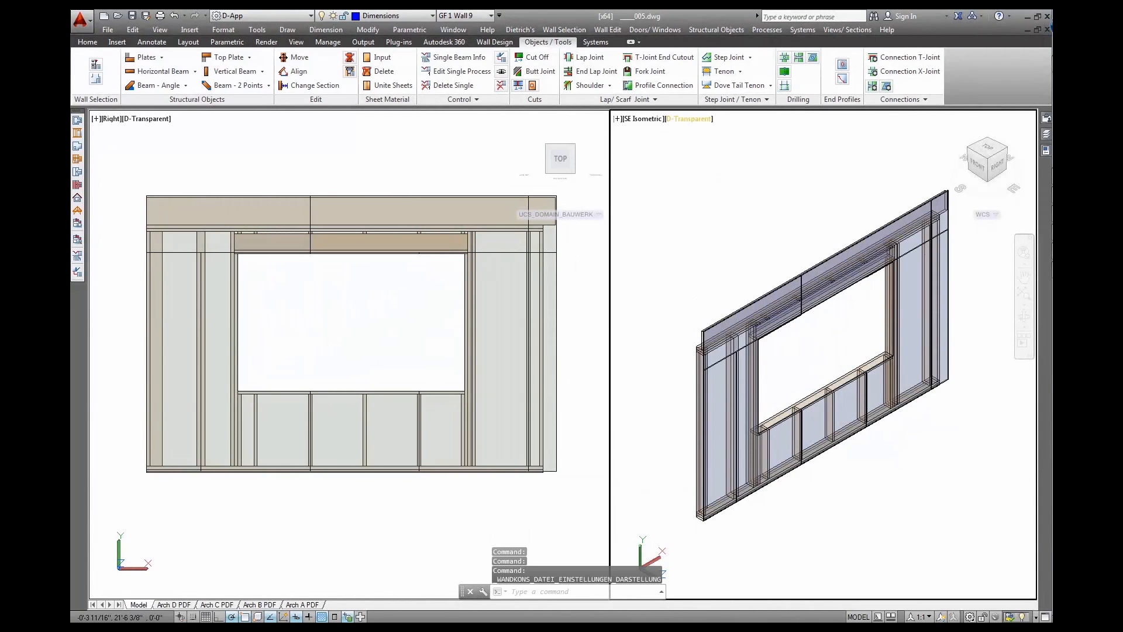
{"action": "left_click", "coordinate": [689, 119]}
{"action": "mouse_move", "coordinate": [755, 131]}
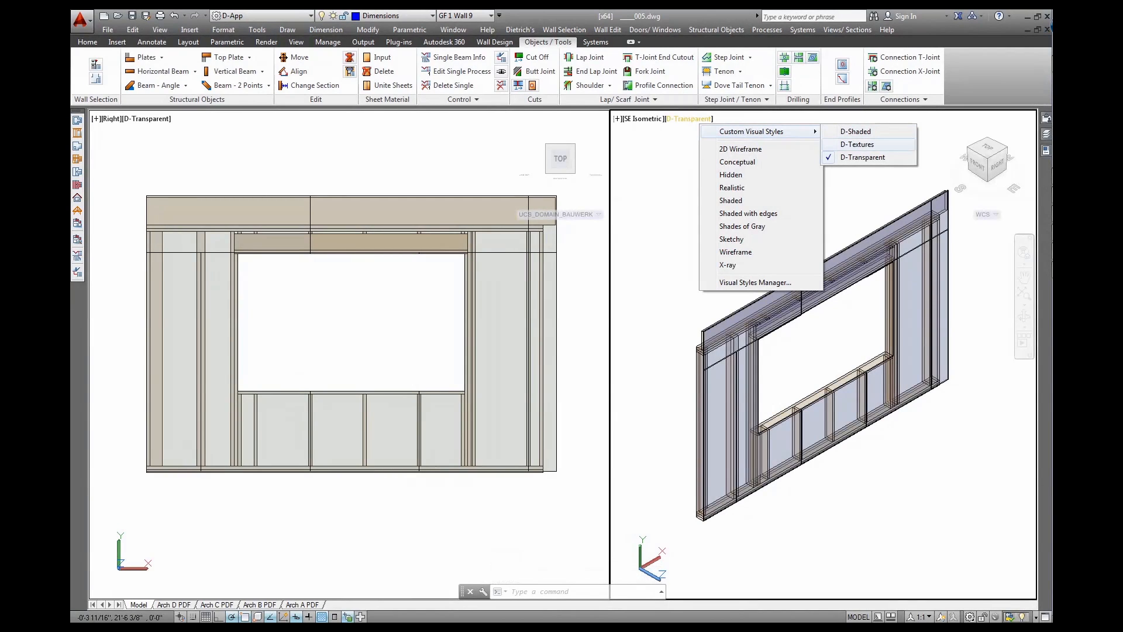
{"action": "left_click", "coordinate": [857, 144]}
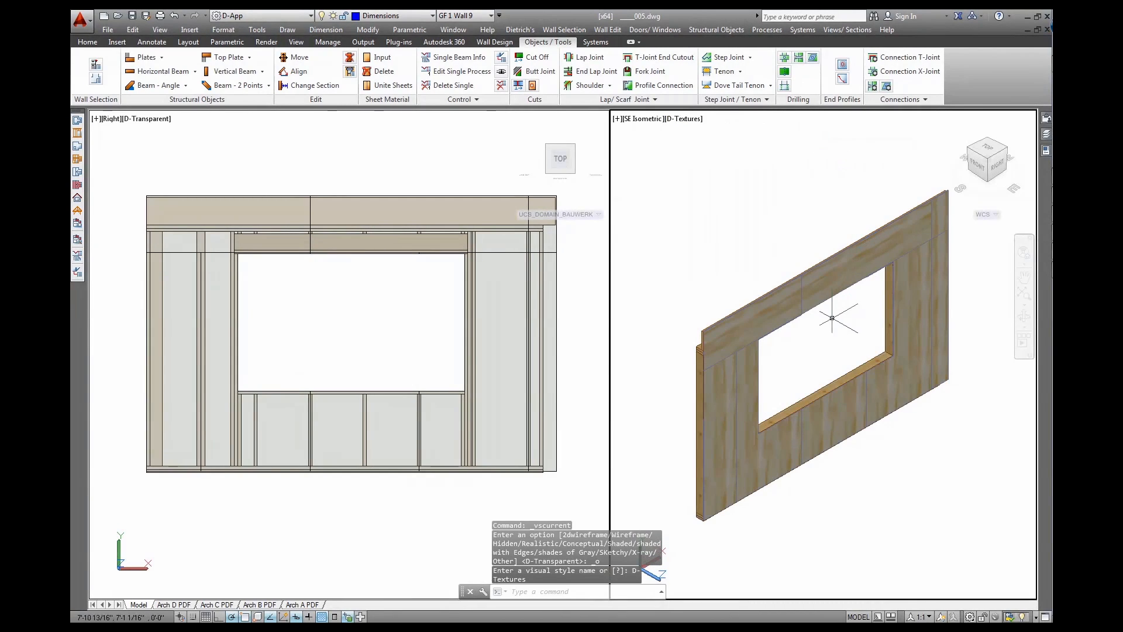
{"action": "middle_click_drag", "start_coordinate": [820, 328], "coordinate": [816, 275], "text": "shift"}
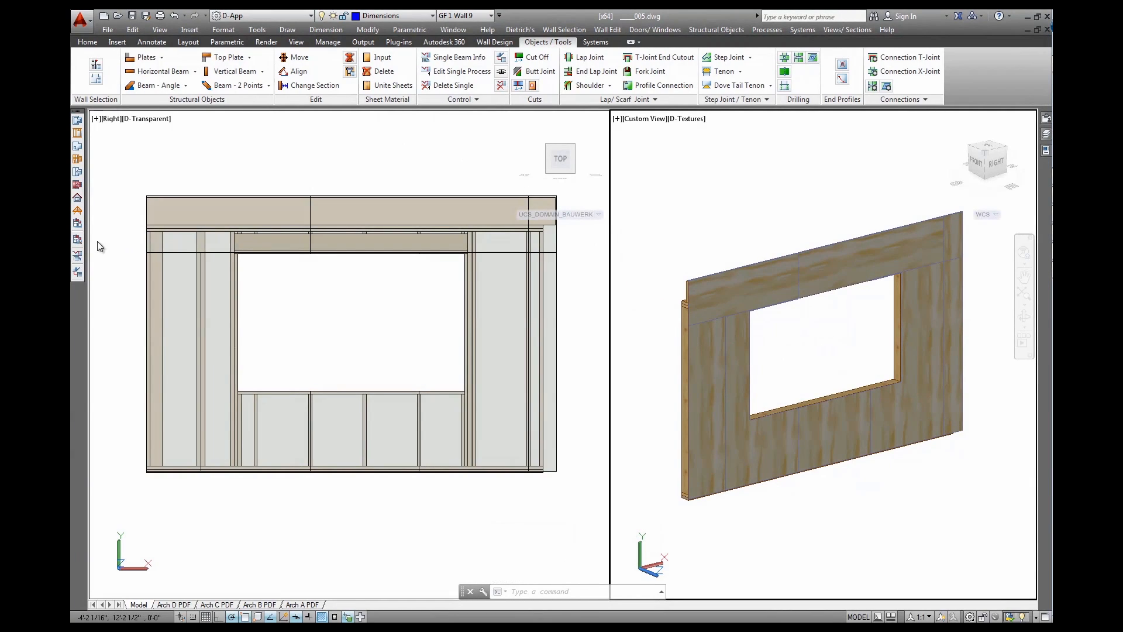
Turn on display group 6 and orbit the 3-D view to Wall 9's front side
{"action": "left_click", "coordinate": [77, 240]}
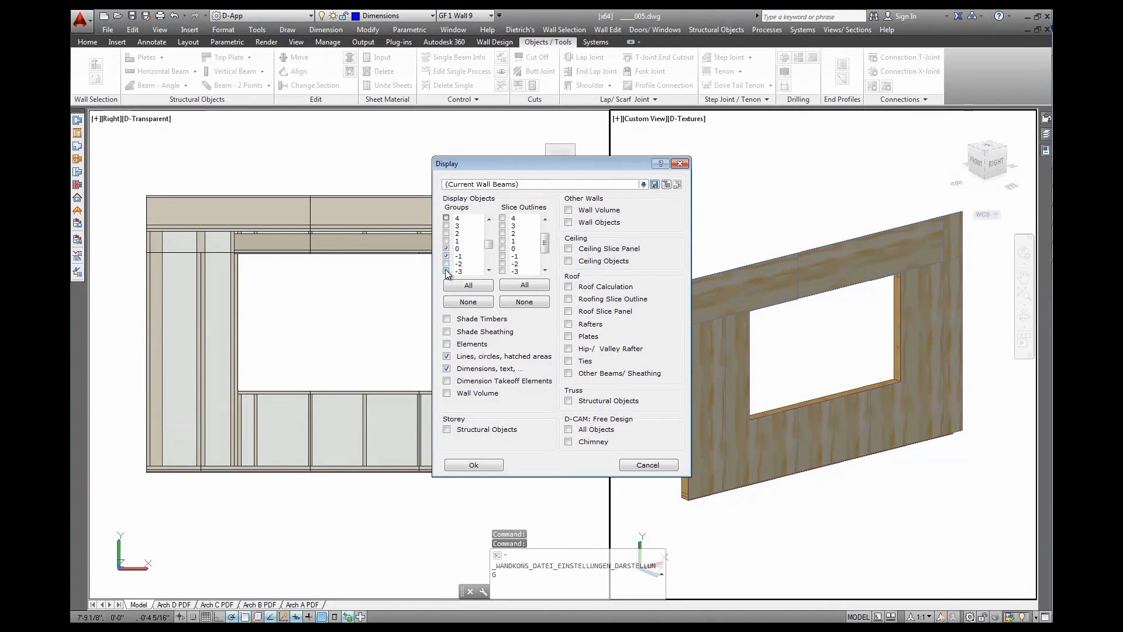
{"action": "left_click", "coordinate": [472, 465]}
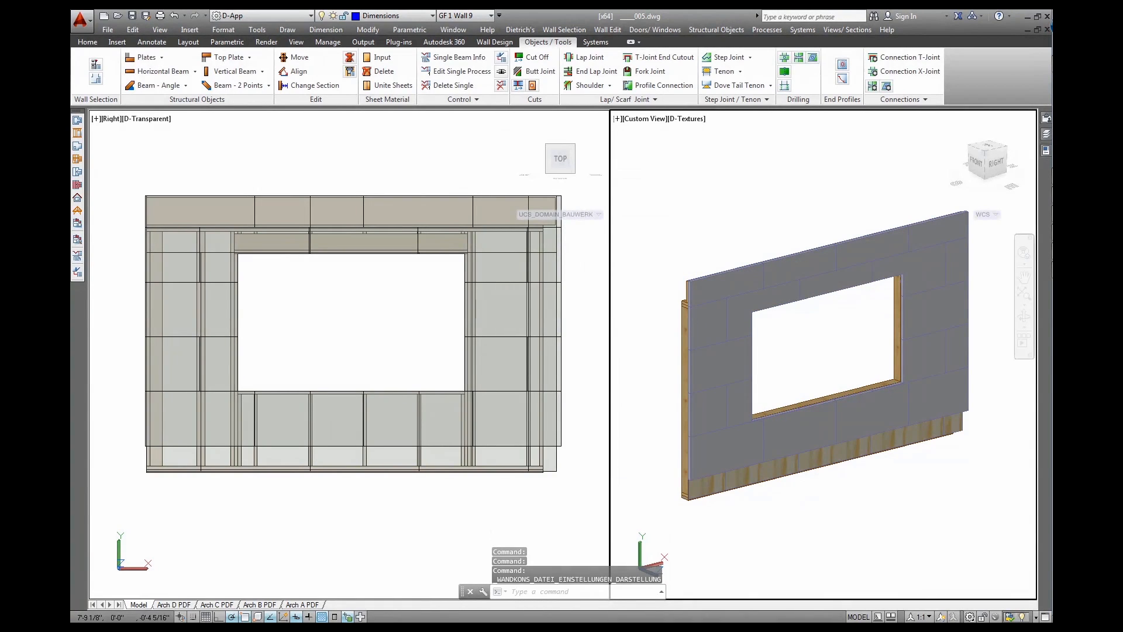
{"action": "key", "text": "Return"}
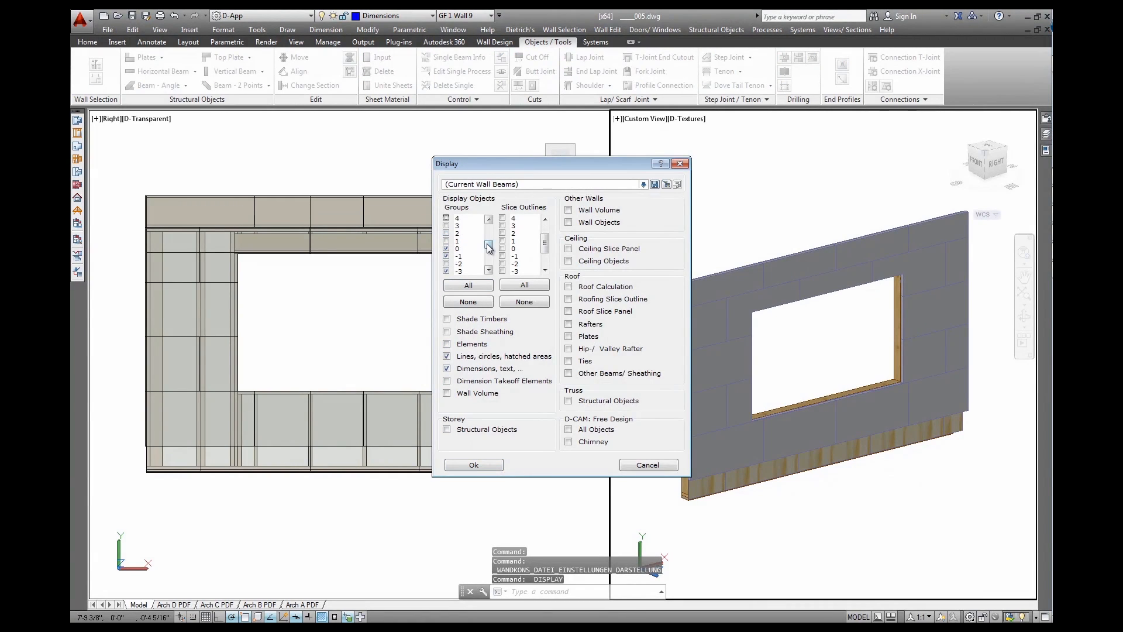
{"action": "scroll", "coordinate": [490, 244], "scroll_direction": "up", "scroll_amount": 1}
{"action": "left_click", "coordinate": [446, 256]}
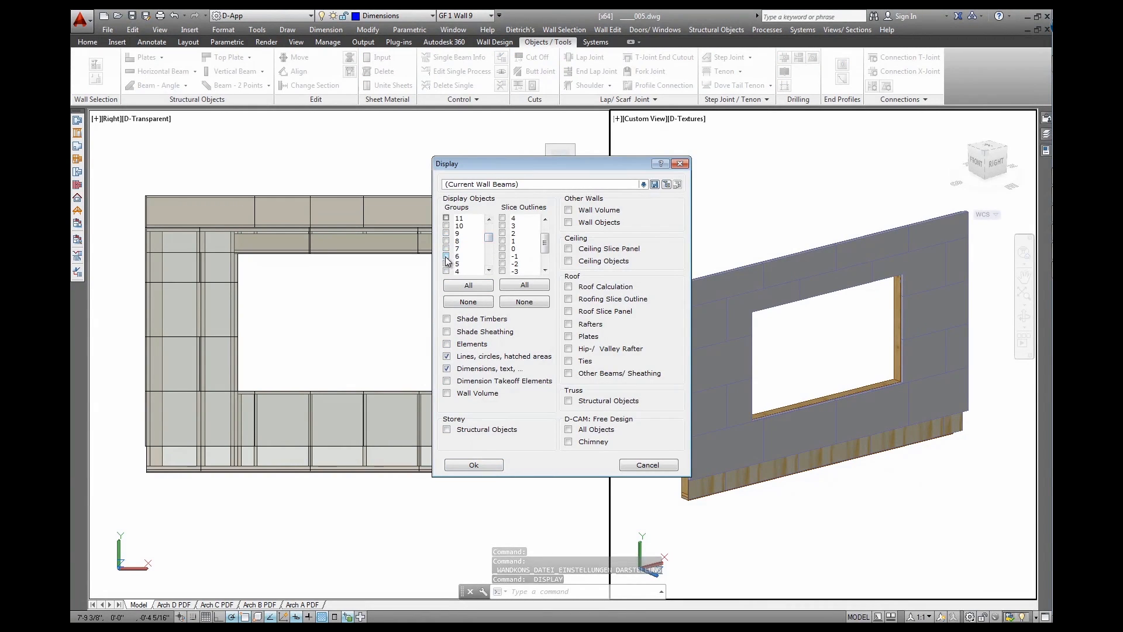
{"action": "left_click", "coordinate": [474, 464]}
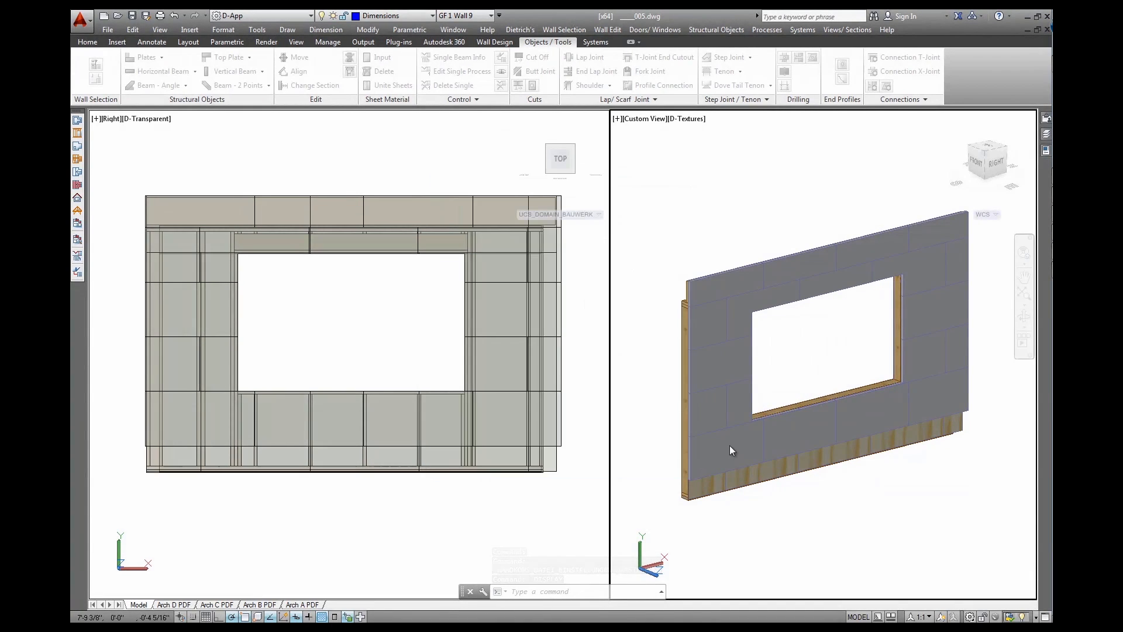
{"action": "mouse_move", "coordinate": [662, 372]}
{"action": "middle_mouse_down", "text": "shift"}
{"action": "mouse_move", "coordinate": [764, 393]}
{"action": "mouse_move", "coordinate": [989, 355]}
{"action": "mouse_move", "coordinate": [973, 389]}
{"action": "mouse_move", "coordinate": [750, 405]}
{"action": "mouse_move", "coordinate": [667, 363]}
{"action": "middle_mouse_up", "text": "shift"}
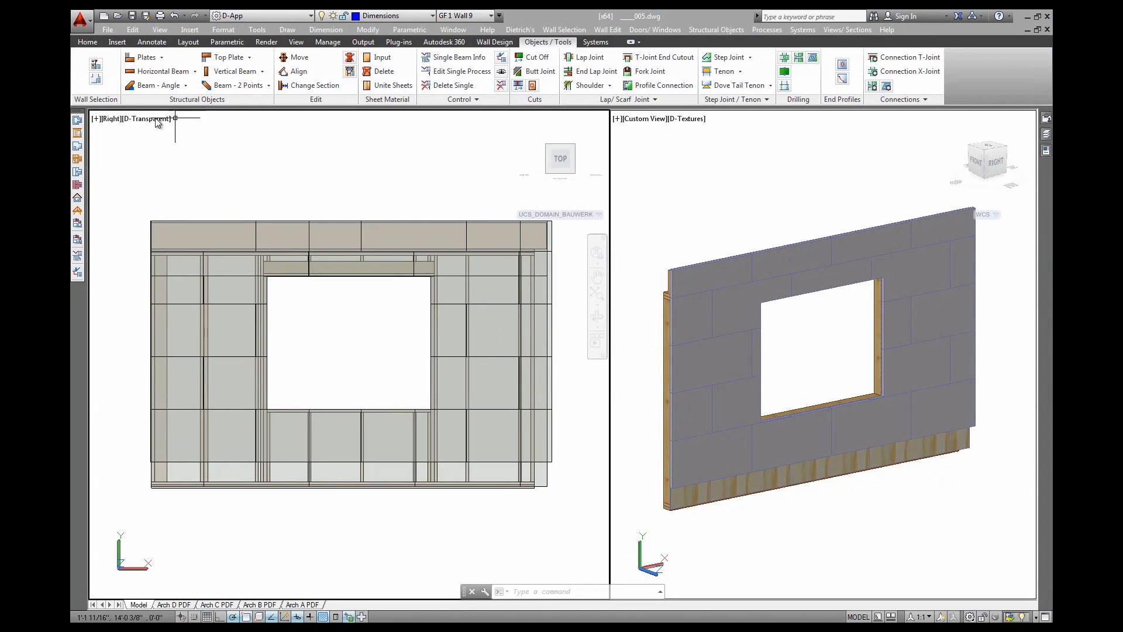
Reload the 1st Flr external reference from the ground plan
{"action": "left_click", "coordinate": [76, 121]}
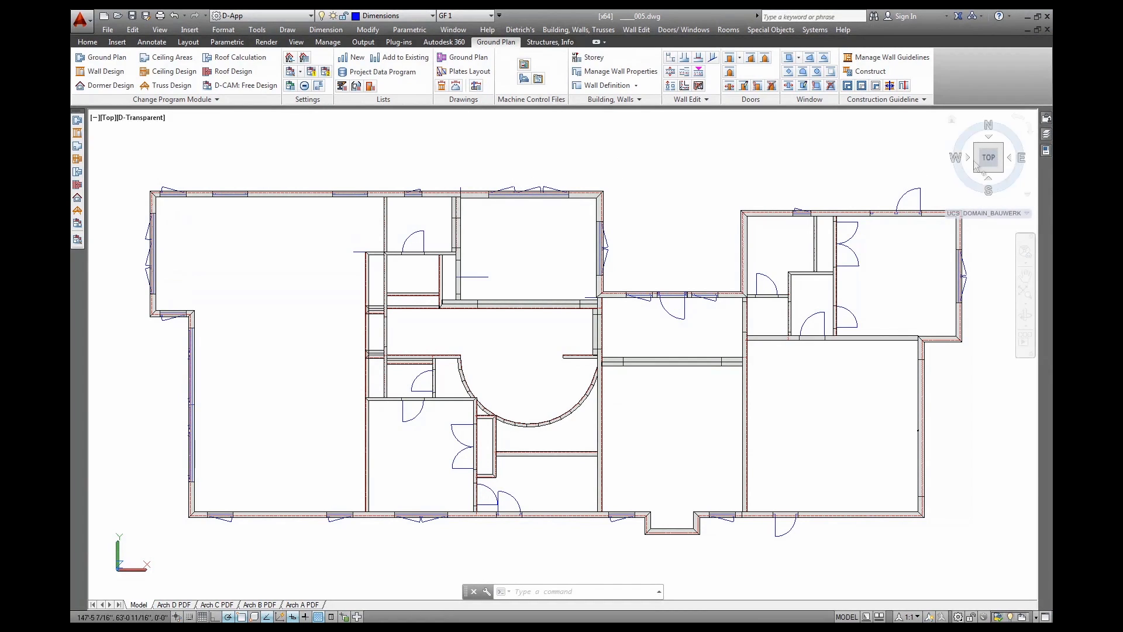
{"action": "left_click", "coordinate": [1046, 118]}
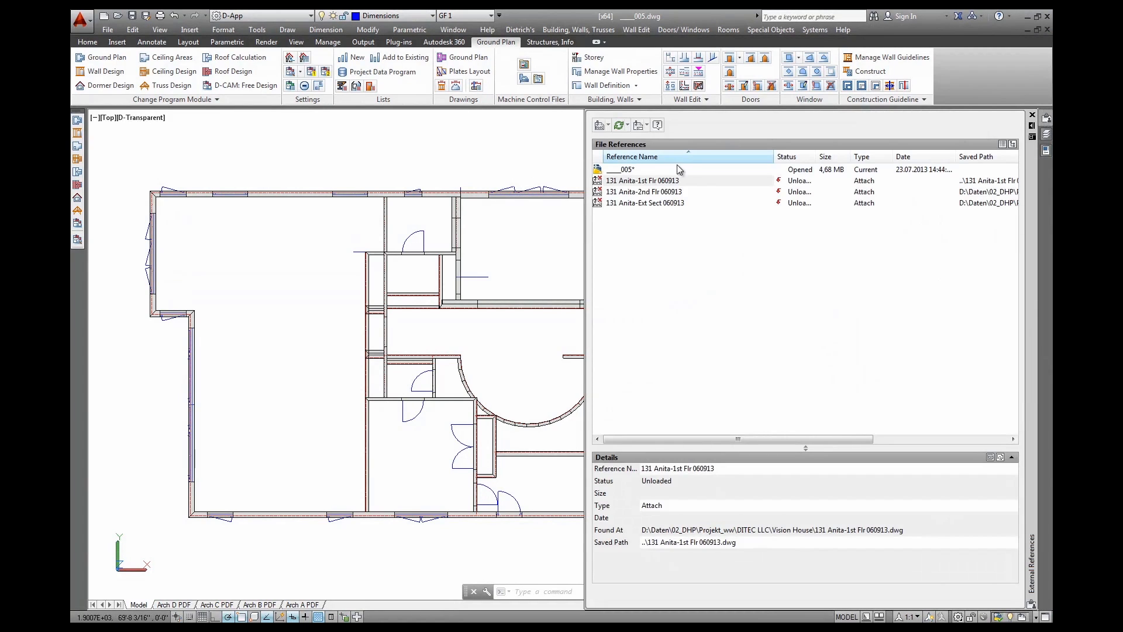
{"action": "right_click", "coordinate": [670, 182]}
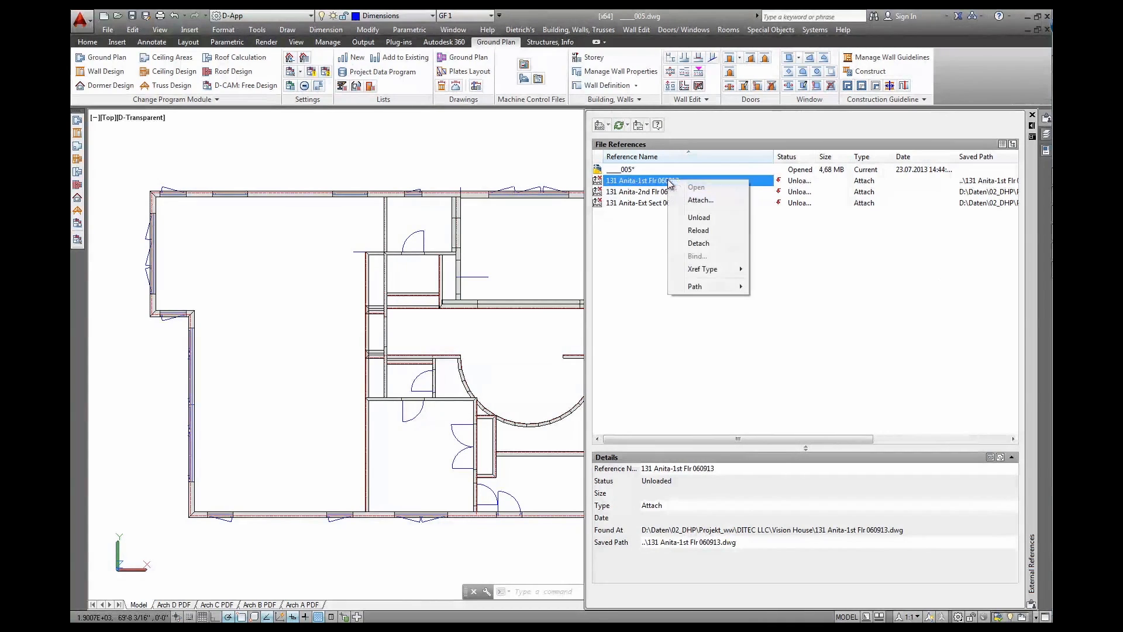
{"action": "left_click", "coordinate": [698, 230]}
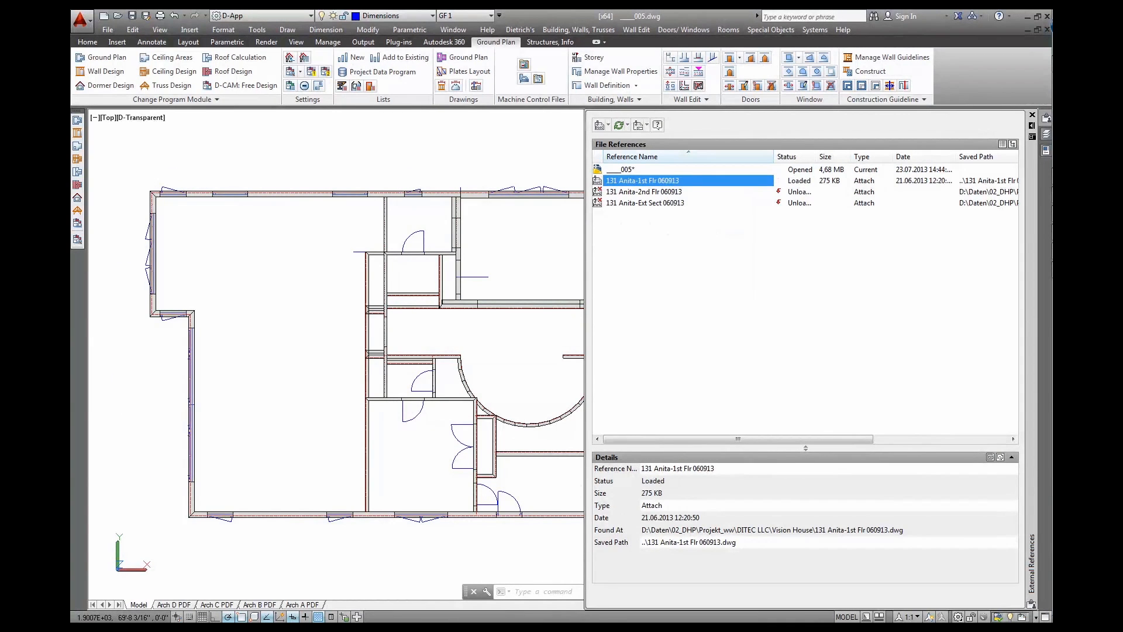
Pan and zoom to the Great Room, then tilt the plan into a 3D wall view
{"action": "left_click", "coordinate": [387, 158]}
{"action": "left_click", "coordinate": [388, 158]}
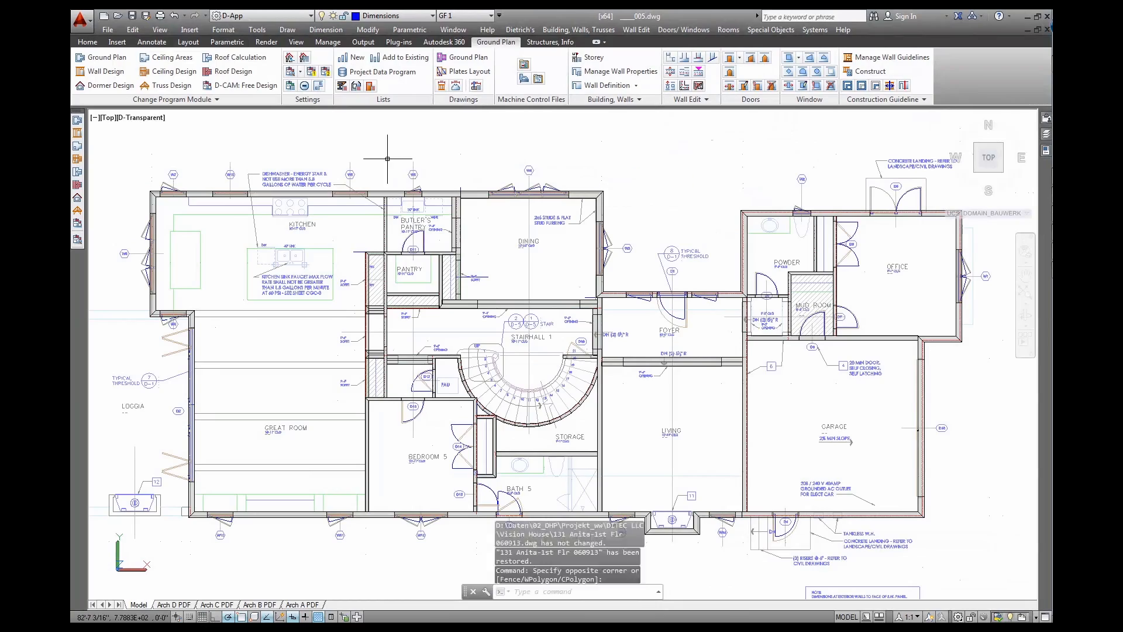
{"action": "middle_click_drag", "start_coordinate": [312, 344], "coordinate": [437, 306]}
{"action": "scroll", "coordinate": [480, 329], "scroll_direction": "up", "scroll_amount": 5}
{"action": "middle_click_drag", "start_coordinate": [480, 330], "coordinate": [582, 282]}
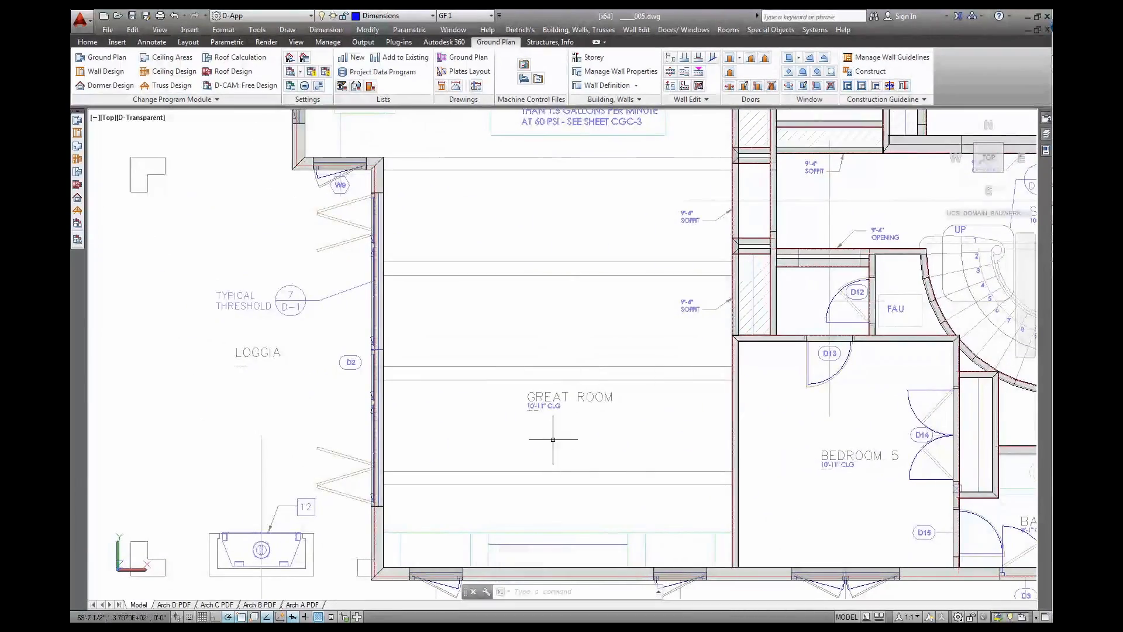
{"action": "middle_click_drag", "start_coordinate": [539, 481], "coordinate": [677, 333], "text": "shift"}
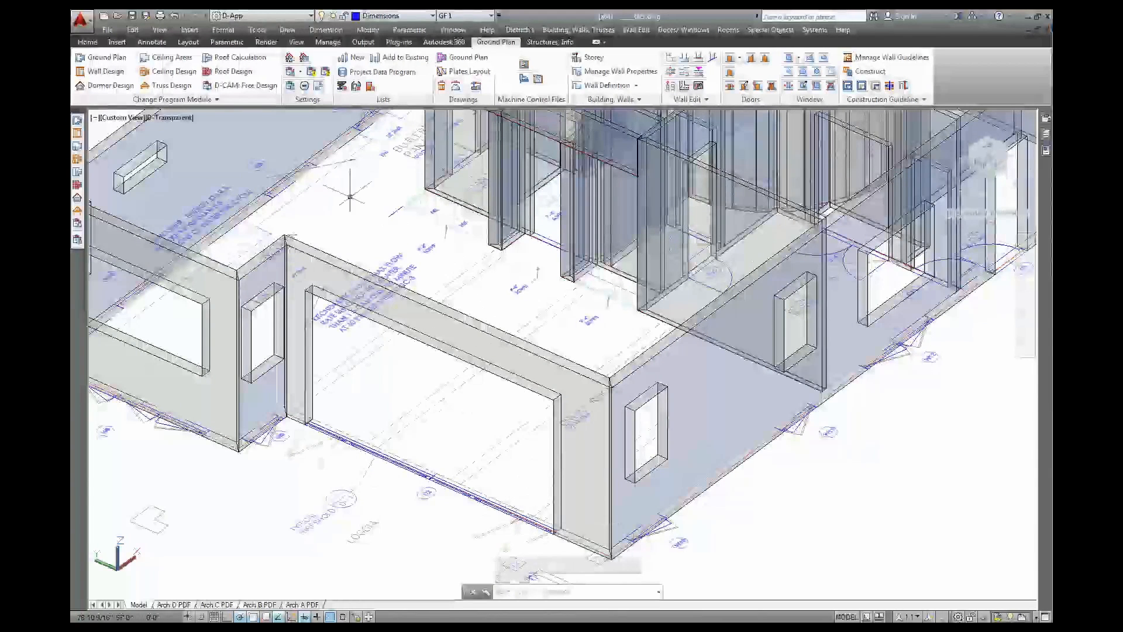
Open Wall 1, view it NW isometric and from a low back angle, then activate the side elevation
{"action": "left_click", "coordinate": [76, 134]}
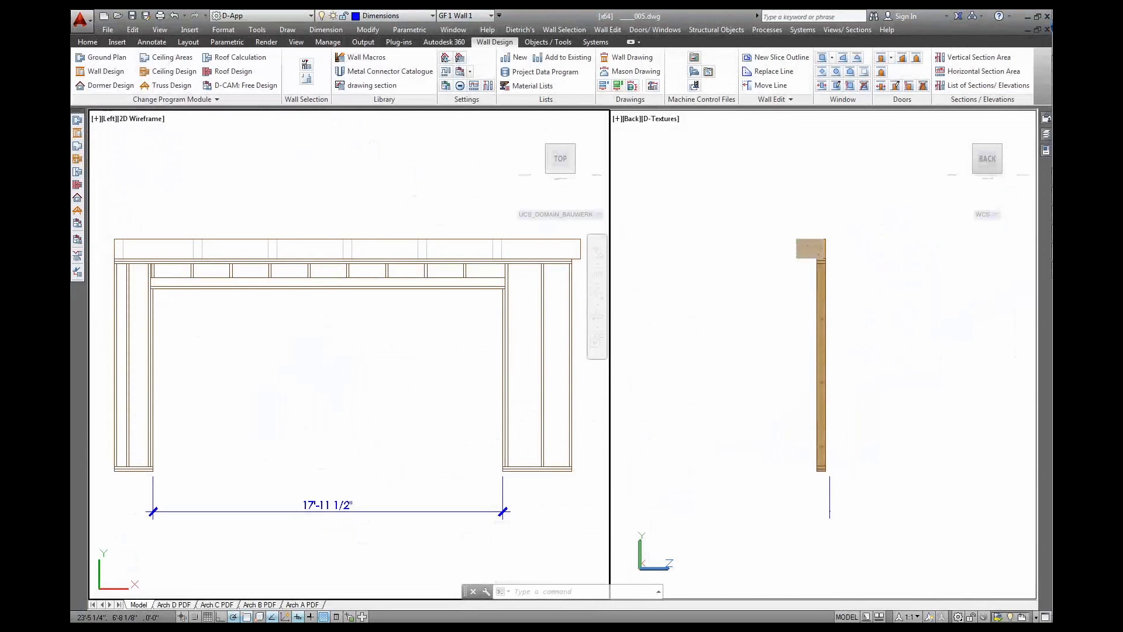
{"action": "left_click", "coordinate": [1000, 146]}
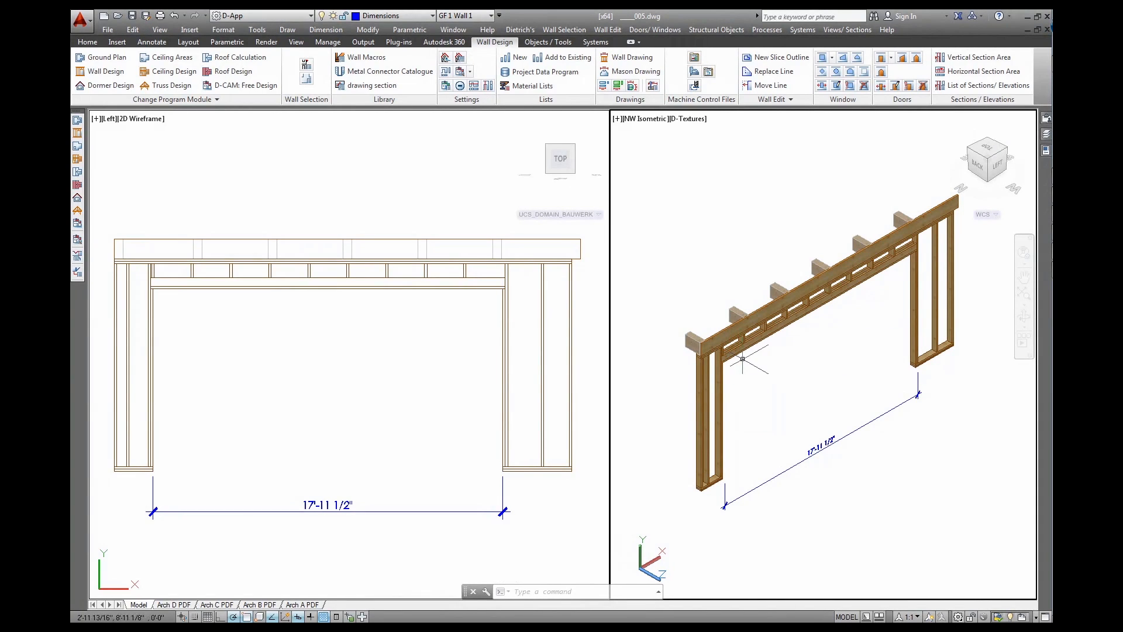
{"action": "middle_click_drag", "start_coordinate": [739, 363], "coordinate": [754, 335], "text": "shift"}
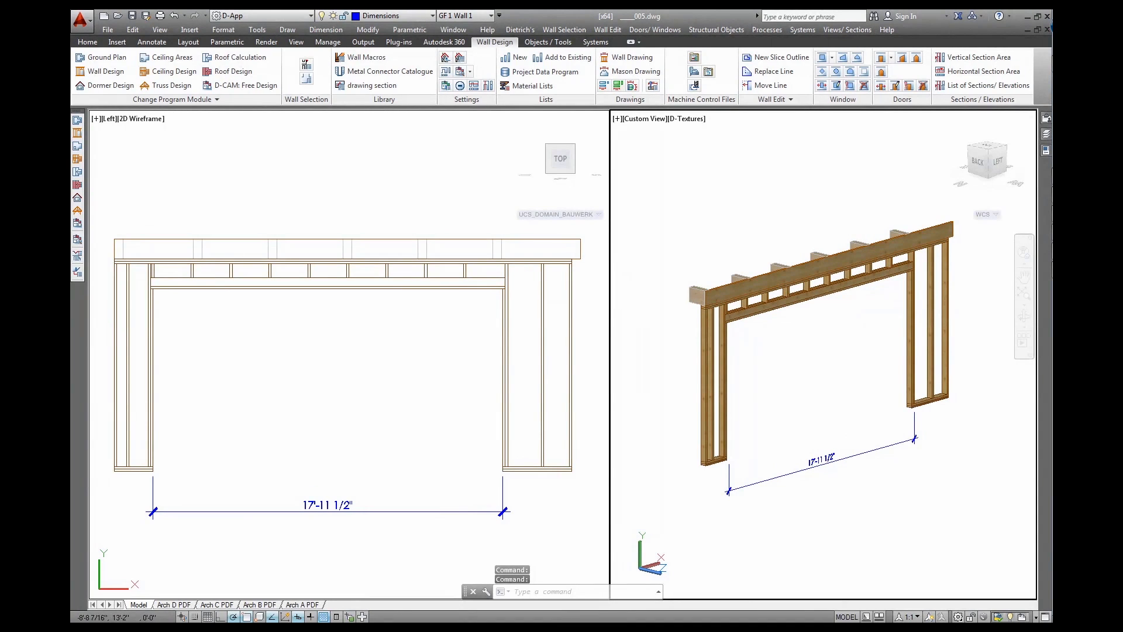
{"action": "left_click", "coordinate": [406, 339]}
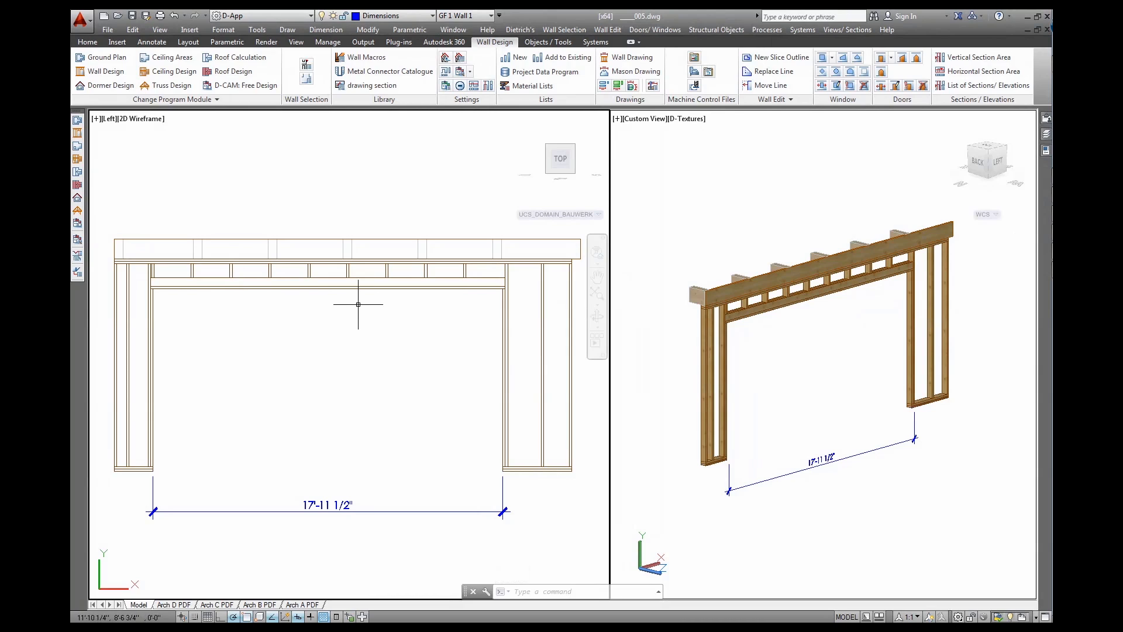
Crossing-select and delete Wall 1's header and its blocking
{"action": "left_click", "coordinate": [486, 267]}
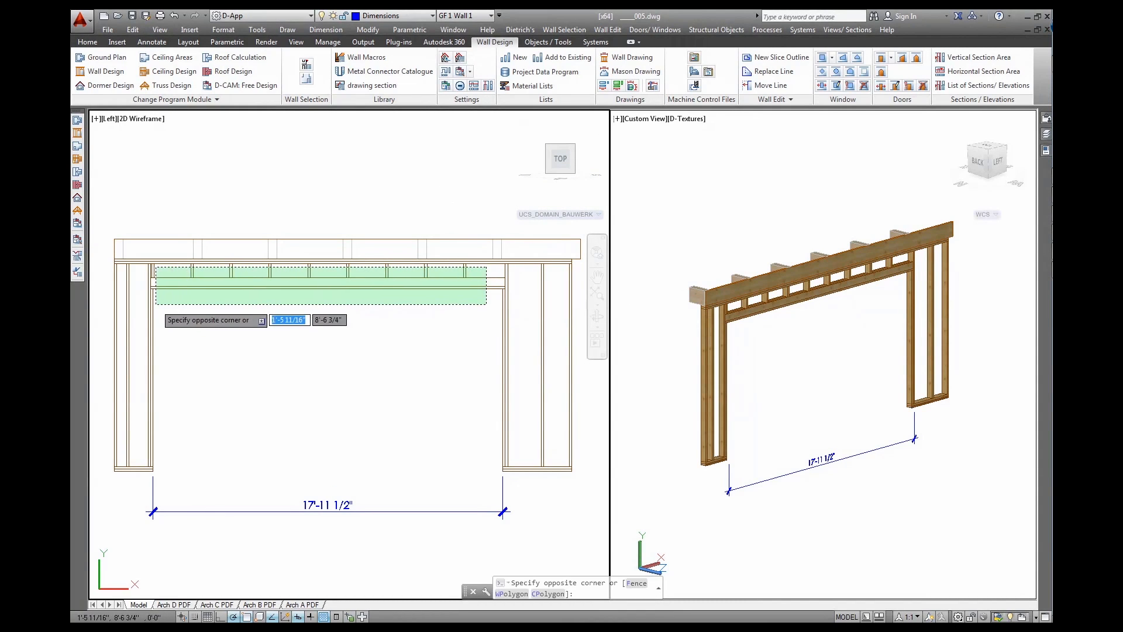
{"action": "left_click", "coordinate": [156, 304]}
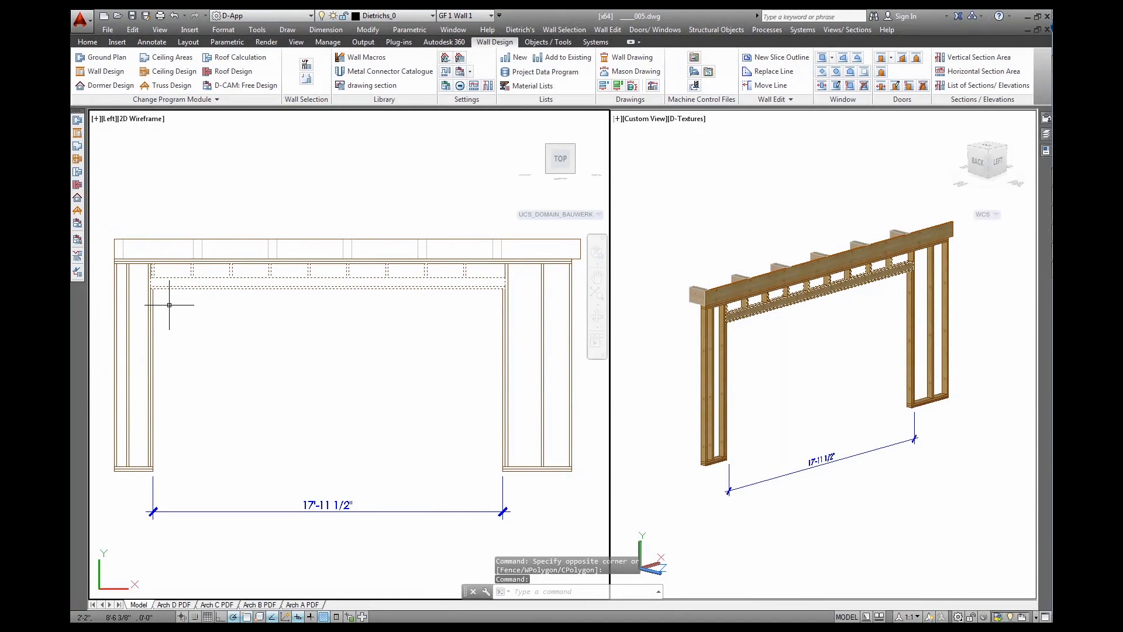
{"action": "key", "text": "Delete"}
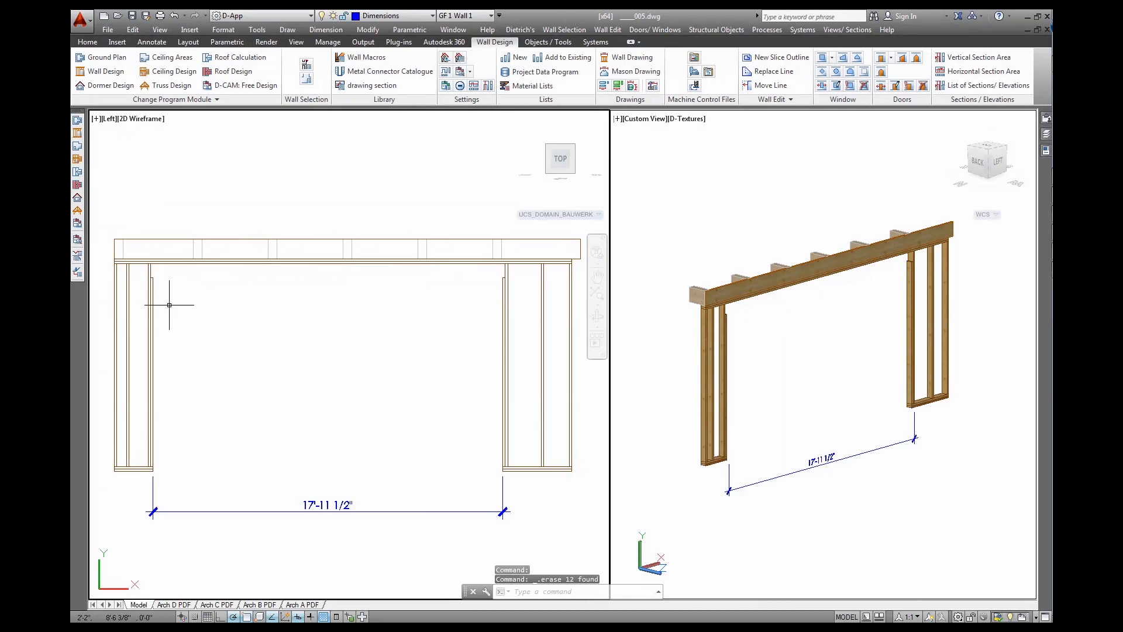
Delete the outer and inner pairs of studs beside the opening
{"action": "left_click", "coordinate": [150, 273]}
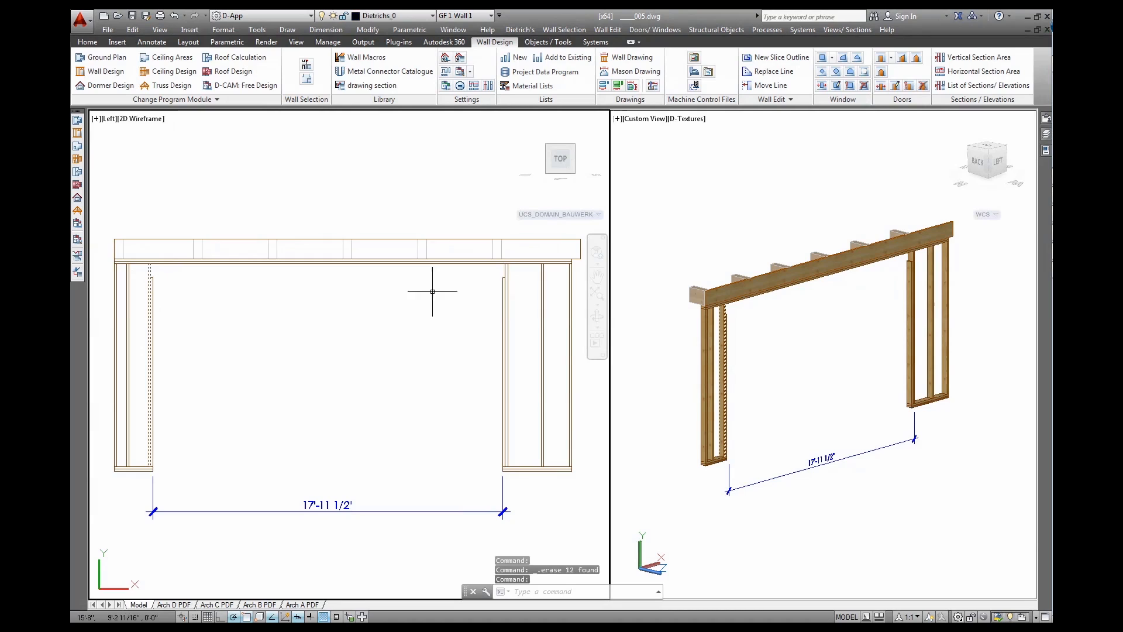
{"action": "left_click", "coordinate": [507, 271]}
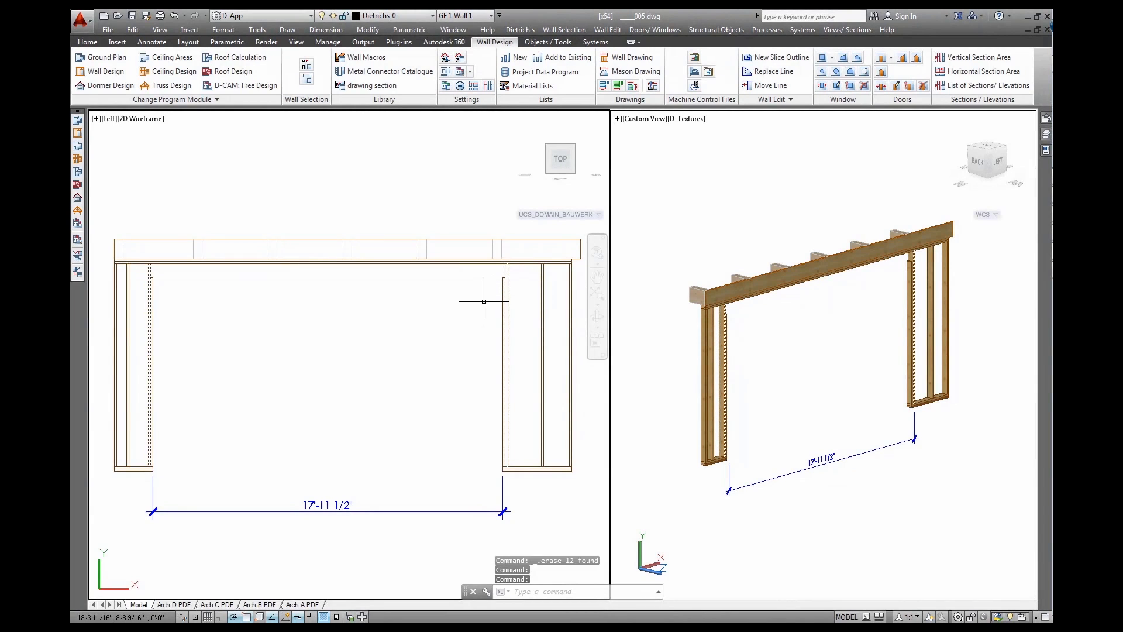
{"action": "key", "text": "Delete"}
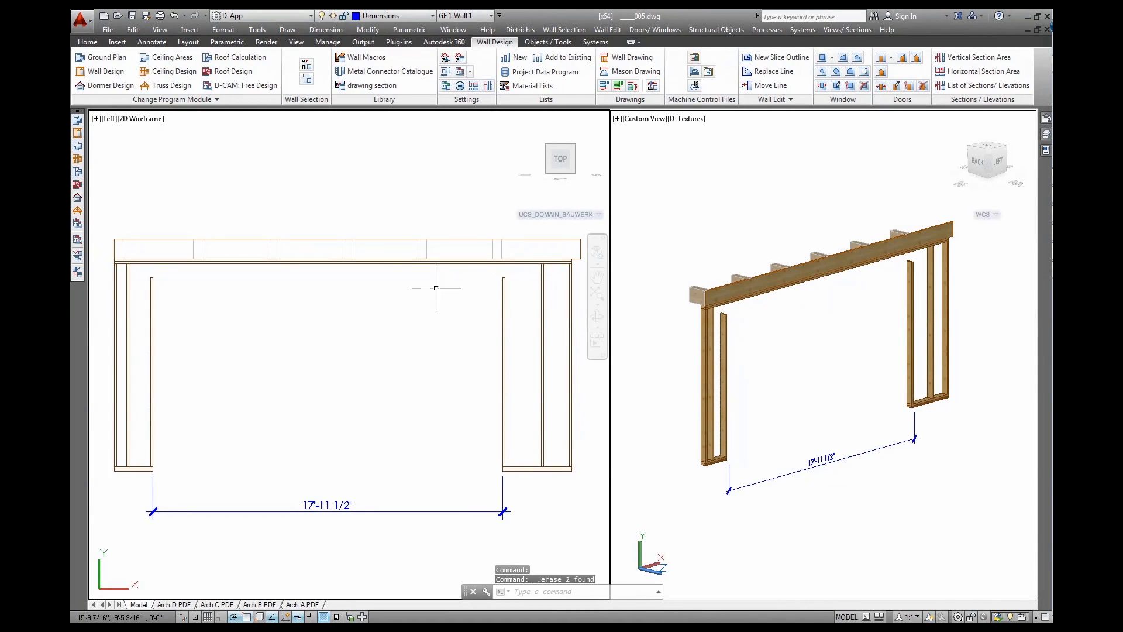
{"action": "left_click", "coordinate": [152, 287]}
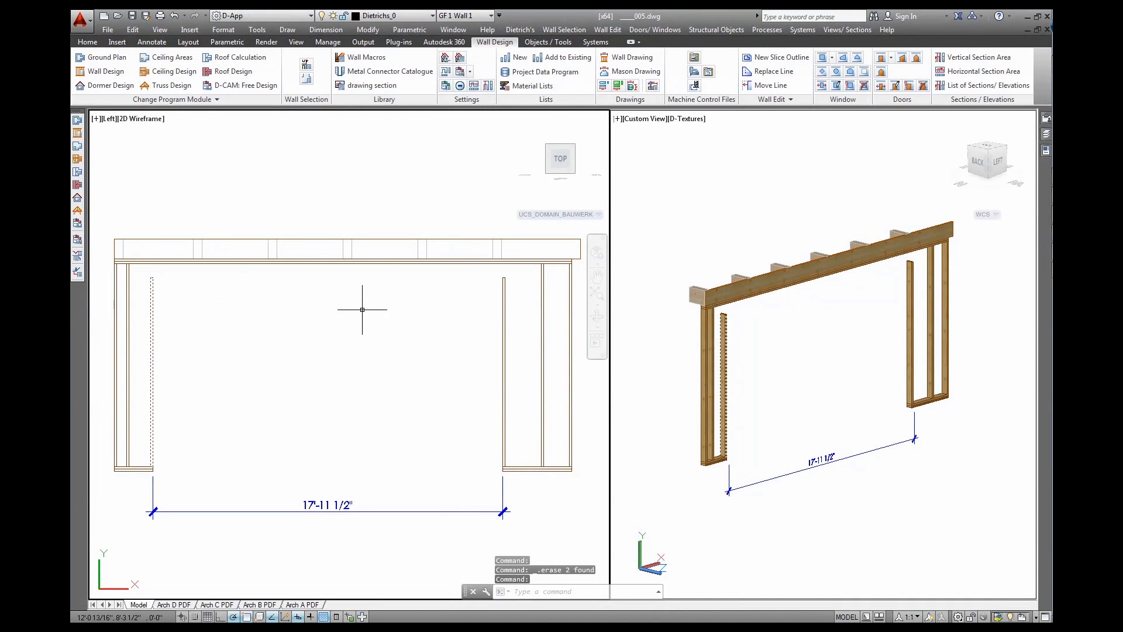
{"action": "left_click", "coordinate": [504, 286]}
{"action": "key", "text": "Delete"}
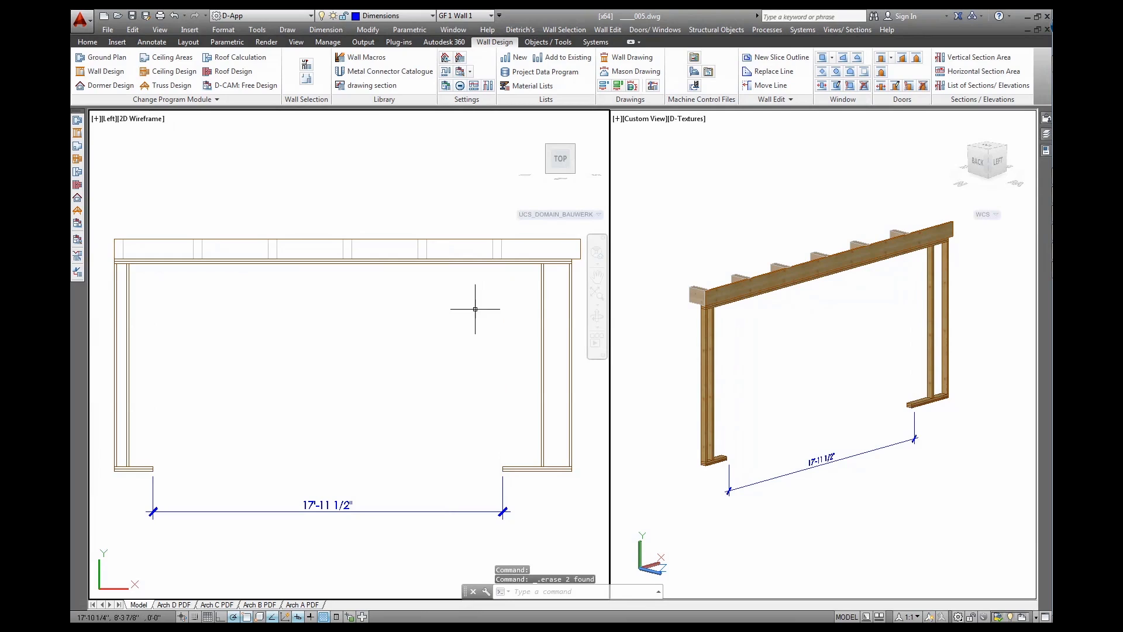
Place single general posts at Wall 1's left and right ends
{"action": "left_click", "coordinate": [525, 47]}
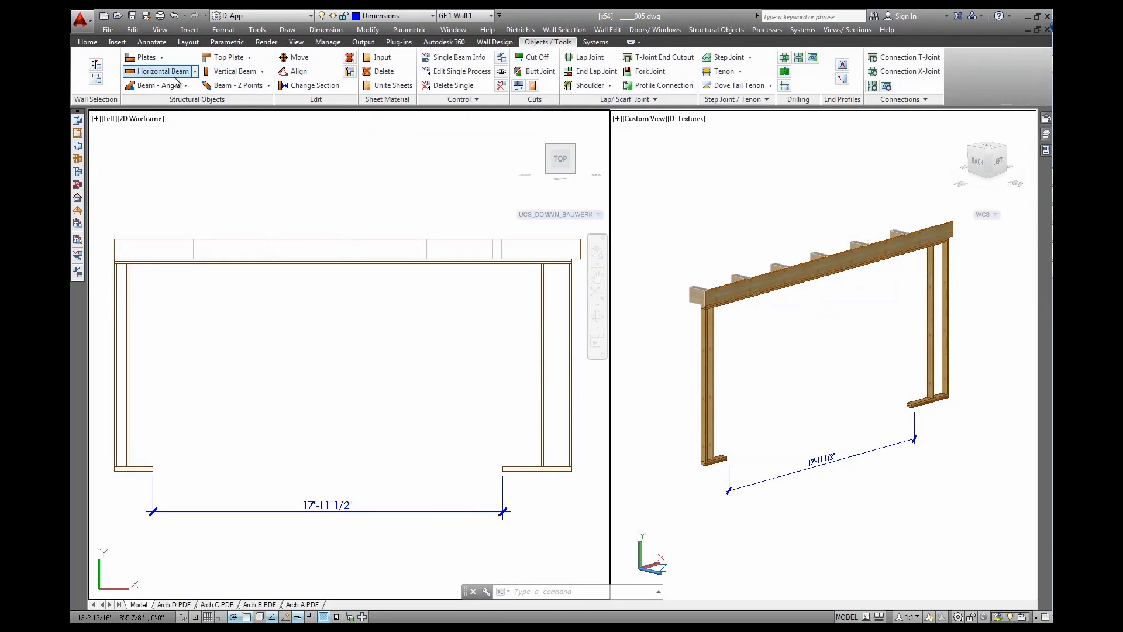
{"action": "left_click", "coordinate": [264, 72]}
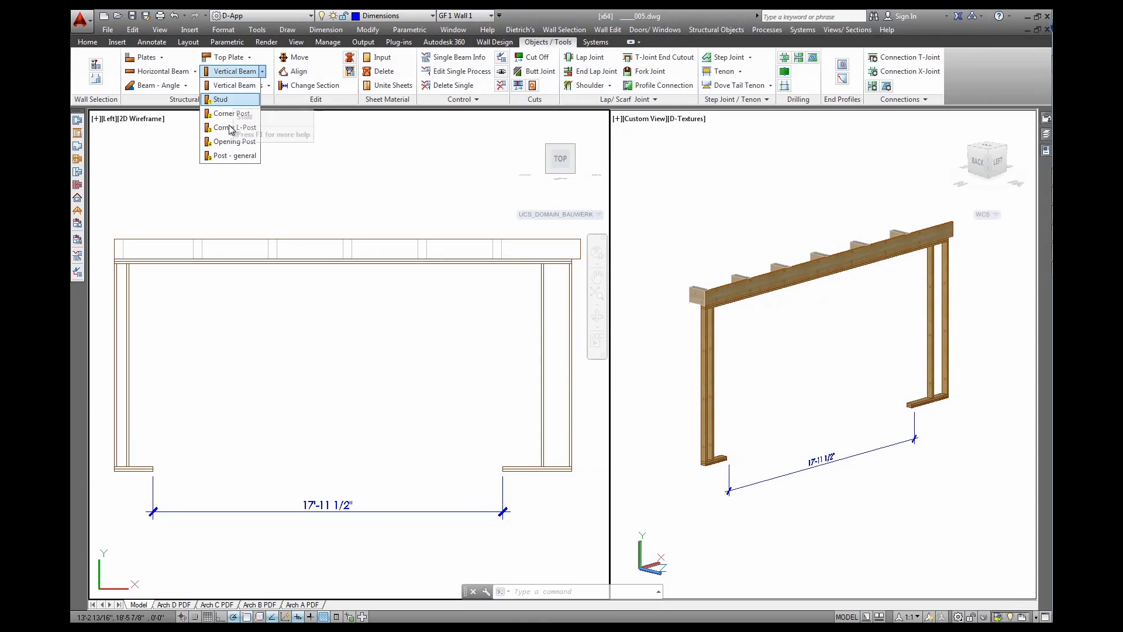
{"action": "left_click", "coordinate": [220, 157]}
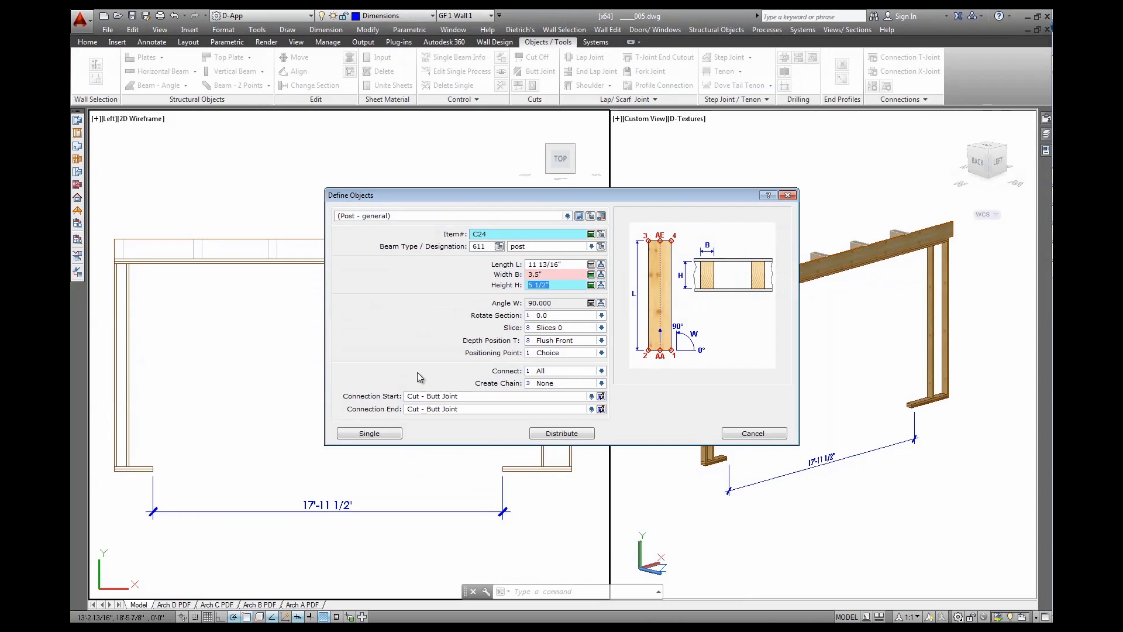
{"action": "left_click", "coordinate": [370, 433]}
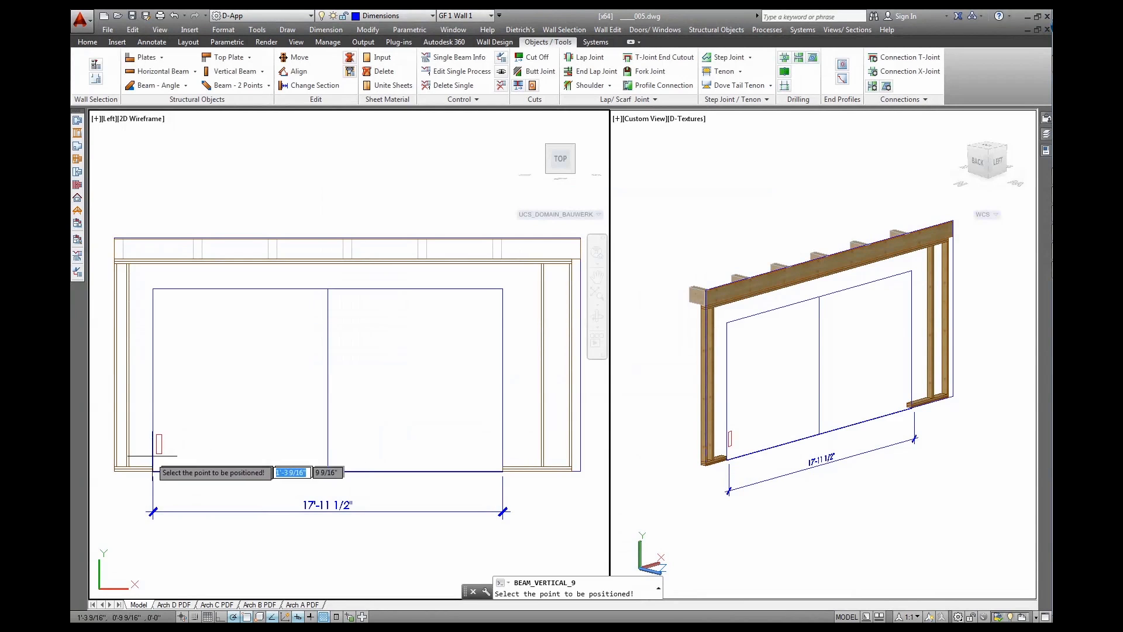
{"action": "left_click", "coordinate": [151, 463]}
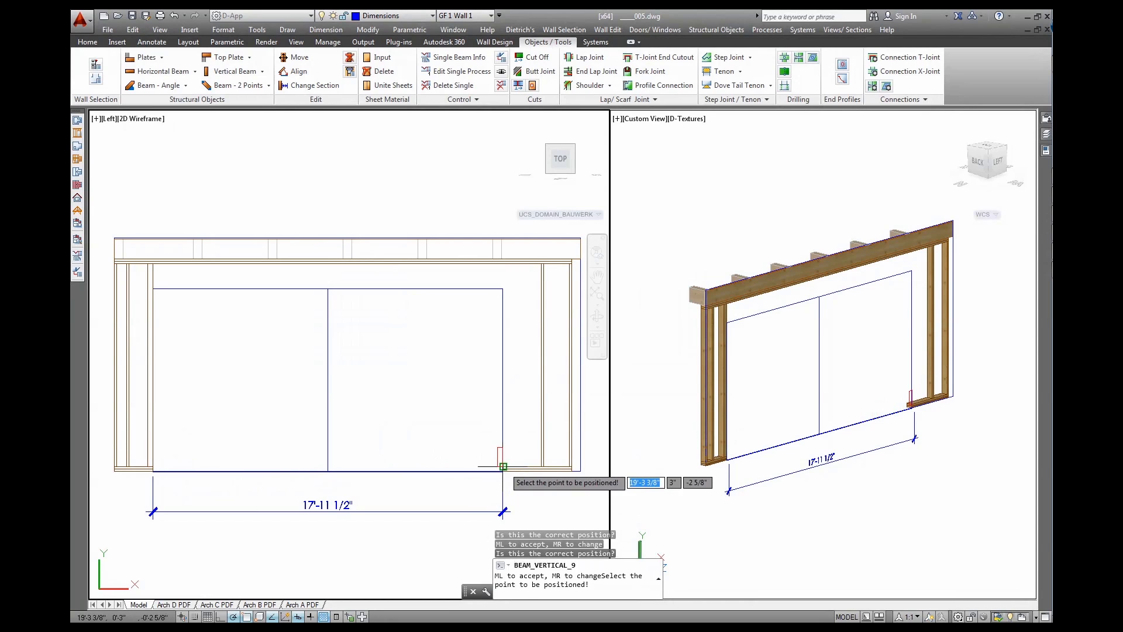
{"action": "left_click", "coordinate": [526, 454]}
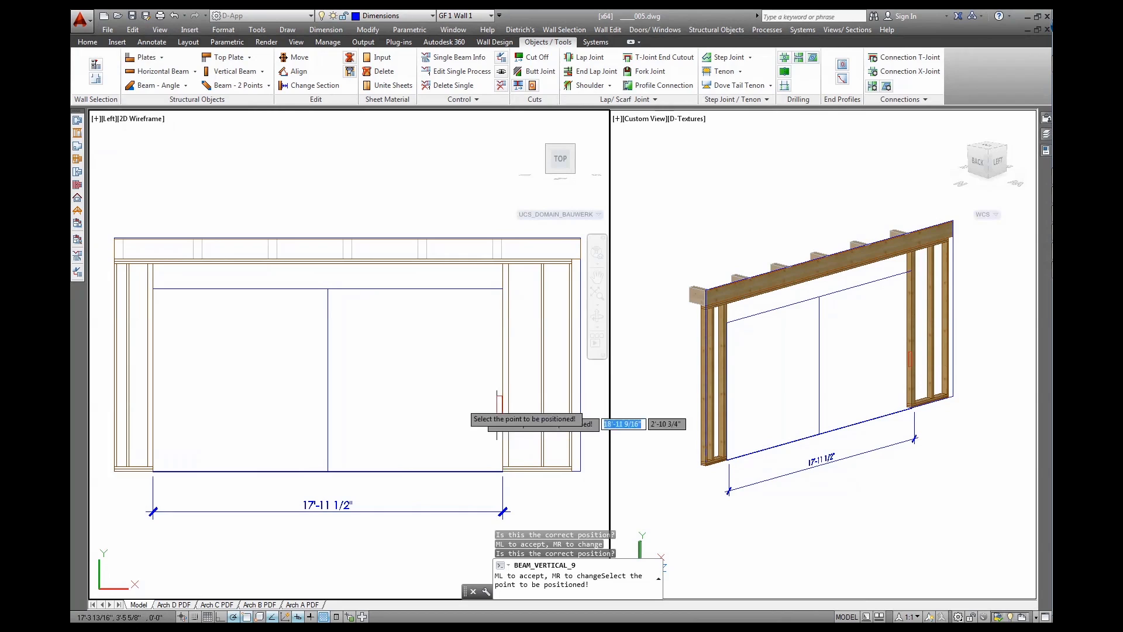
{"action": "right_click", "coordinate": [434, 397]}
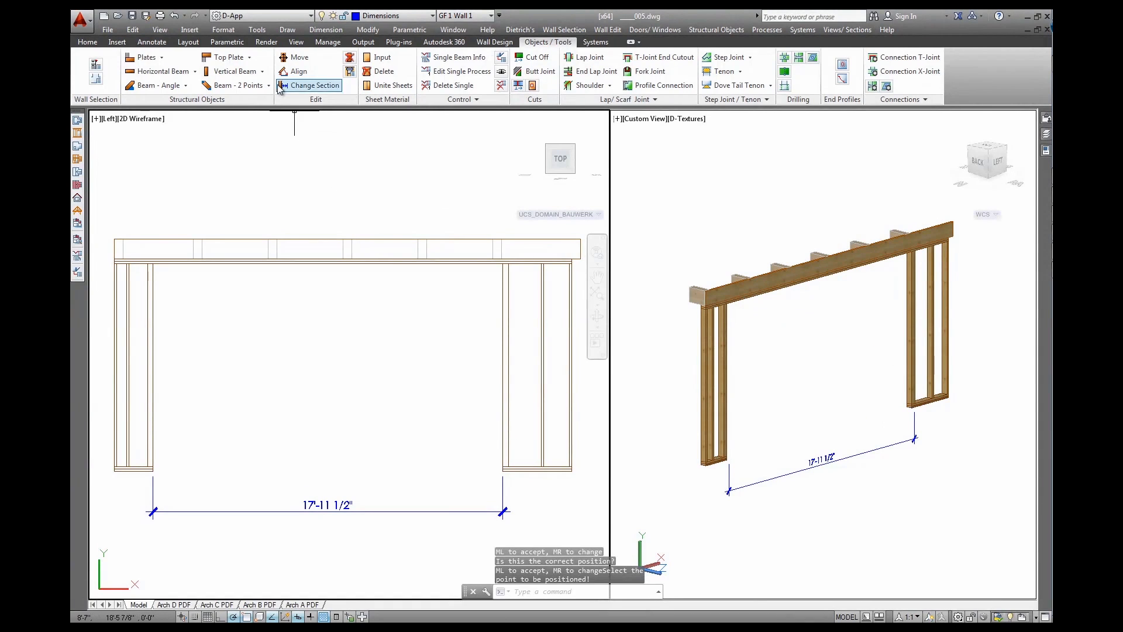
Add single studs on both sides of the wall opening
{"action": "left_click", "coordinate": [262, 71]}
{"action": "left_click", "coordinate": [239, 103]}
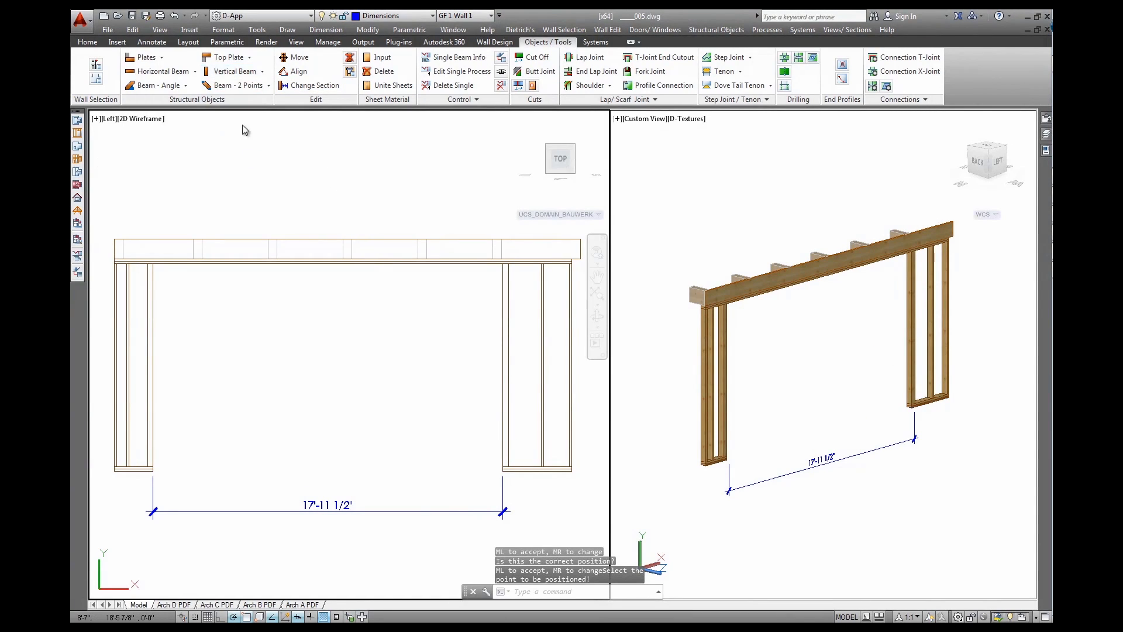
{"action": "left_click", "coordinate": [369, 415]}
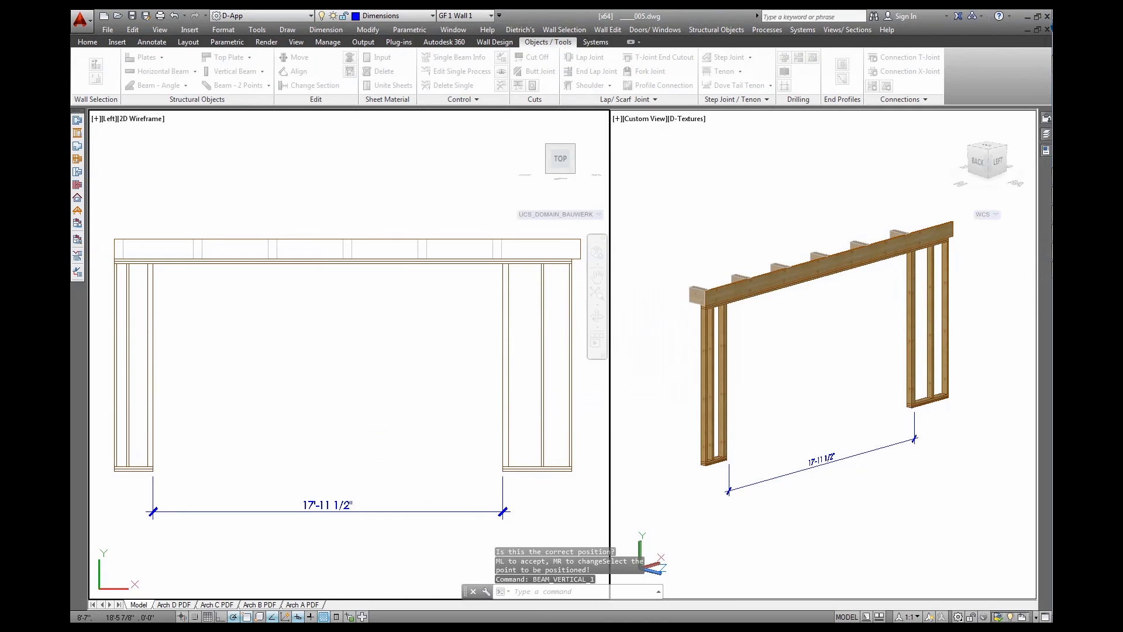
{"action": "left_click", "coordinate": [508, 467]}
{"action": "left_click", "coordinate": [508, 466]}
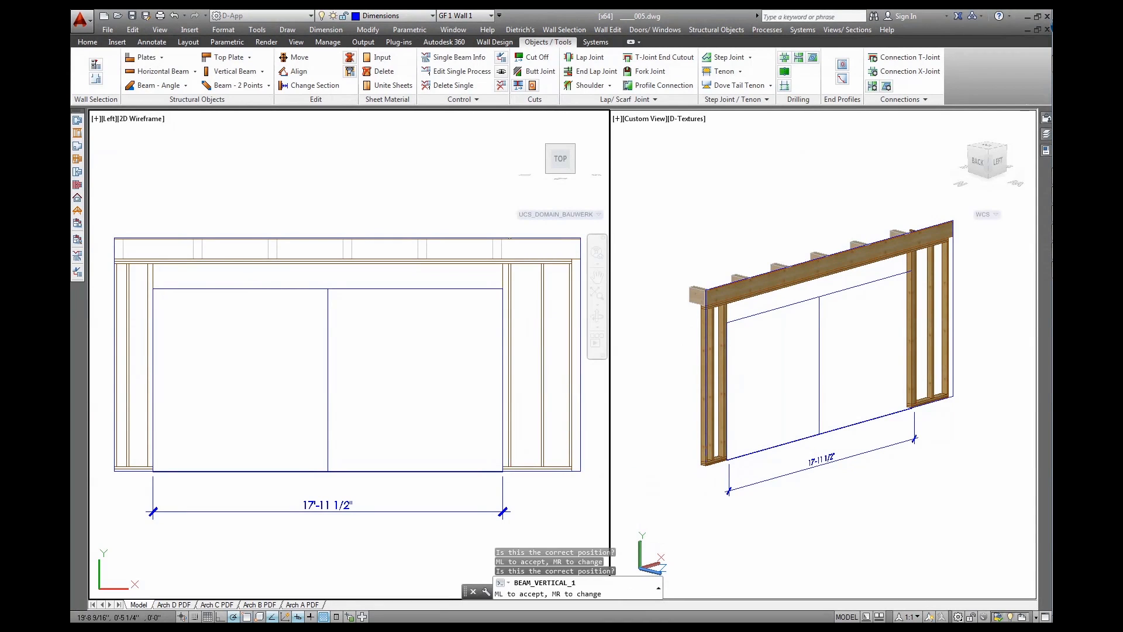
{"action": "left_click", "coordinate": [148, 465]}
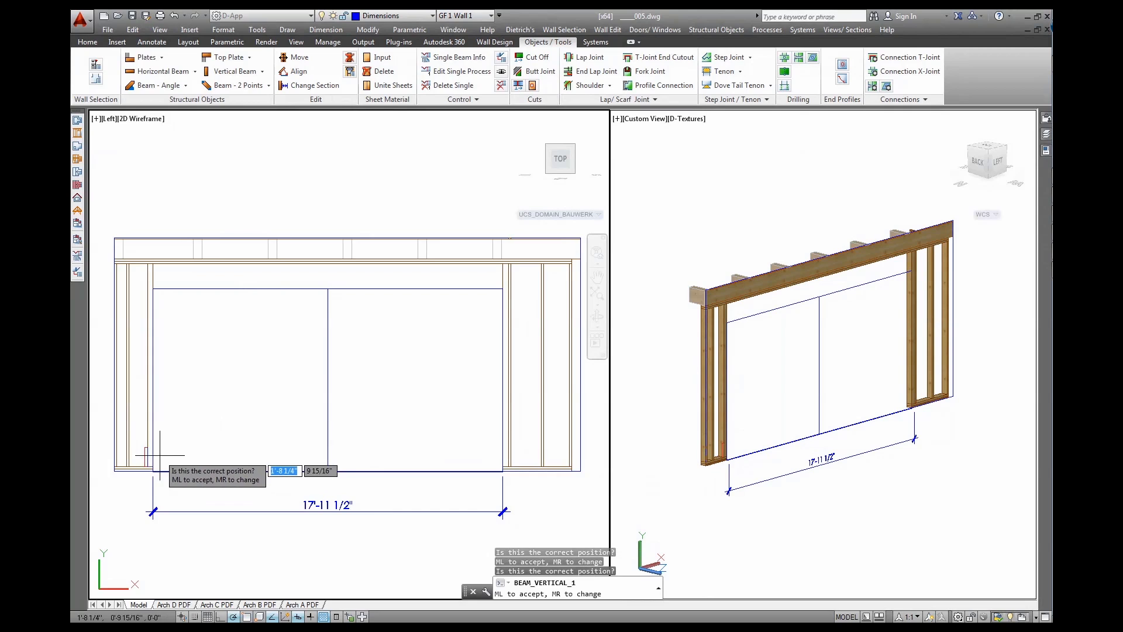
{"action": "key", "text": "Escape"}
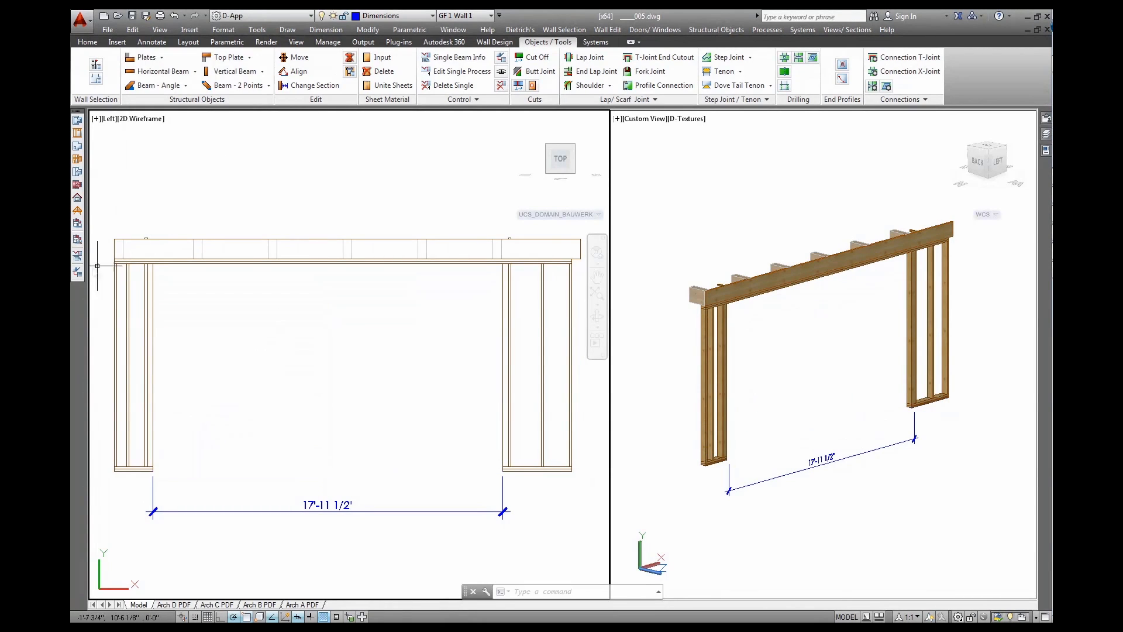
Turn the wall slice outlines back on in the display settings
{"action": "left_click", "coordinate": [76, 239]}
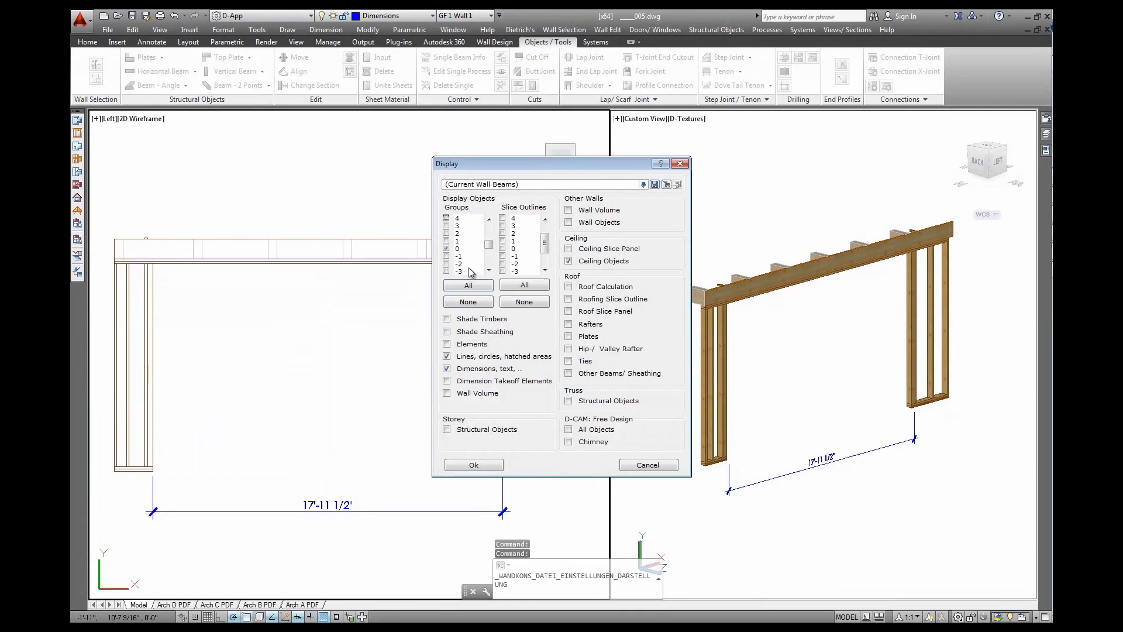
{"action": "left_click", "coordinate": [468, 465]}
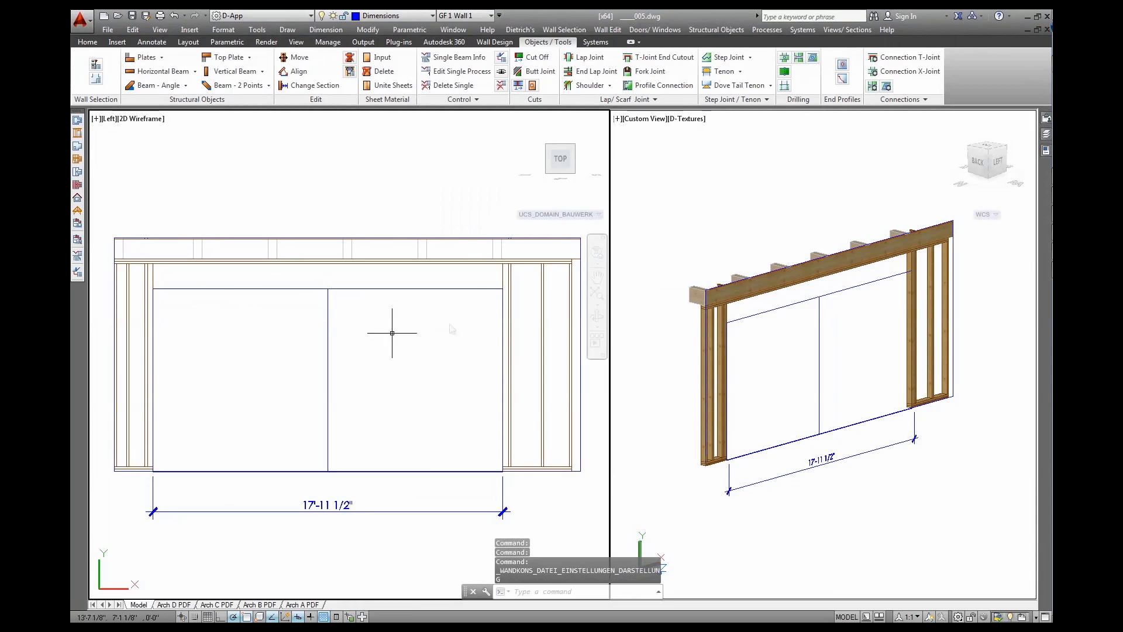
{"action": "left_click", "coordinate": [532, 58]}
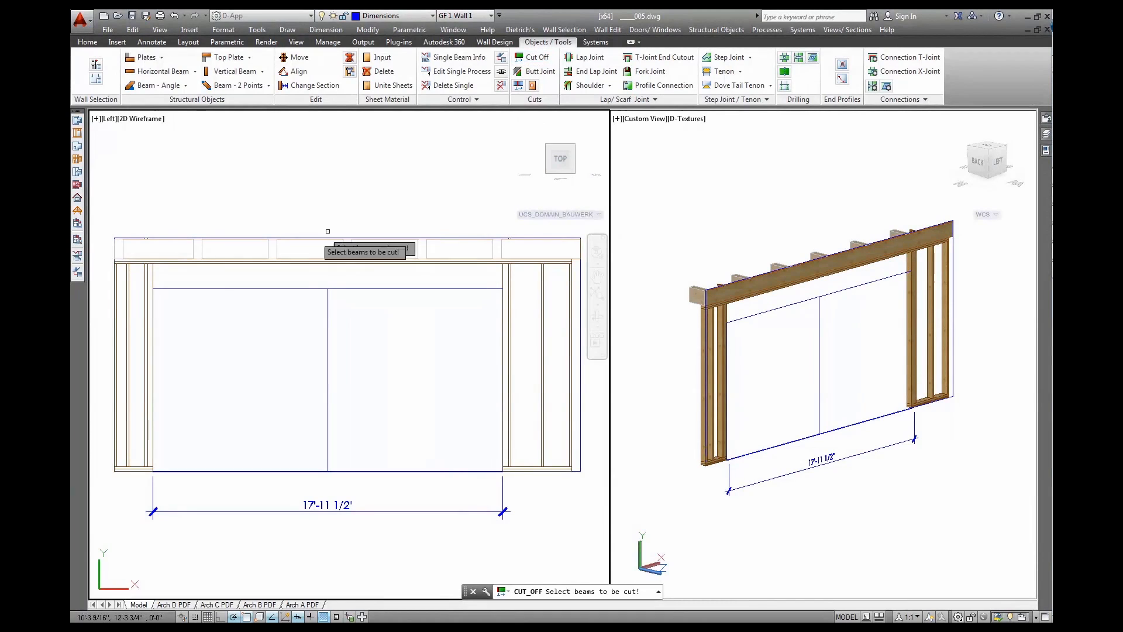
Cut off both opening studs along the opening's top line, removing their upper ends
{"action": "left_click", "coordinate": [153, 279]}
{"action": "left_click", "coordinate": [502, 284]}
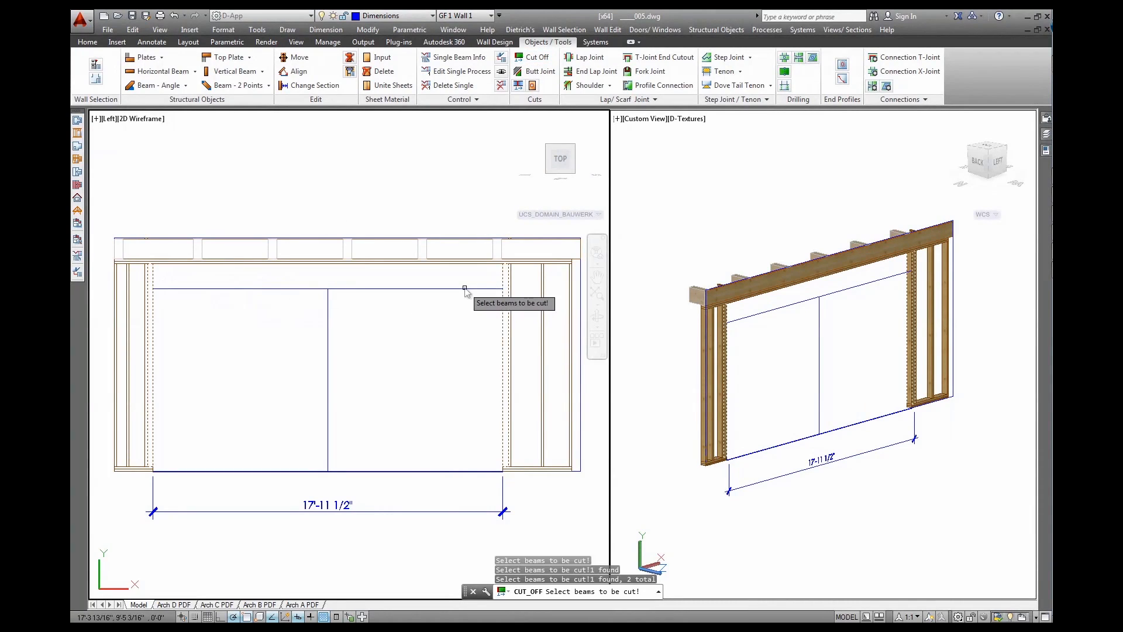
{"action": "right_click", "coordinate": [465, 287]}
{"action": "left_click", "coordinate": [536, 296]}
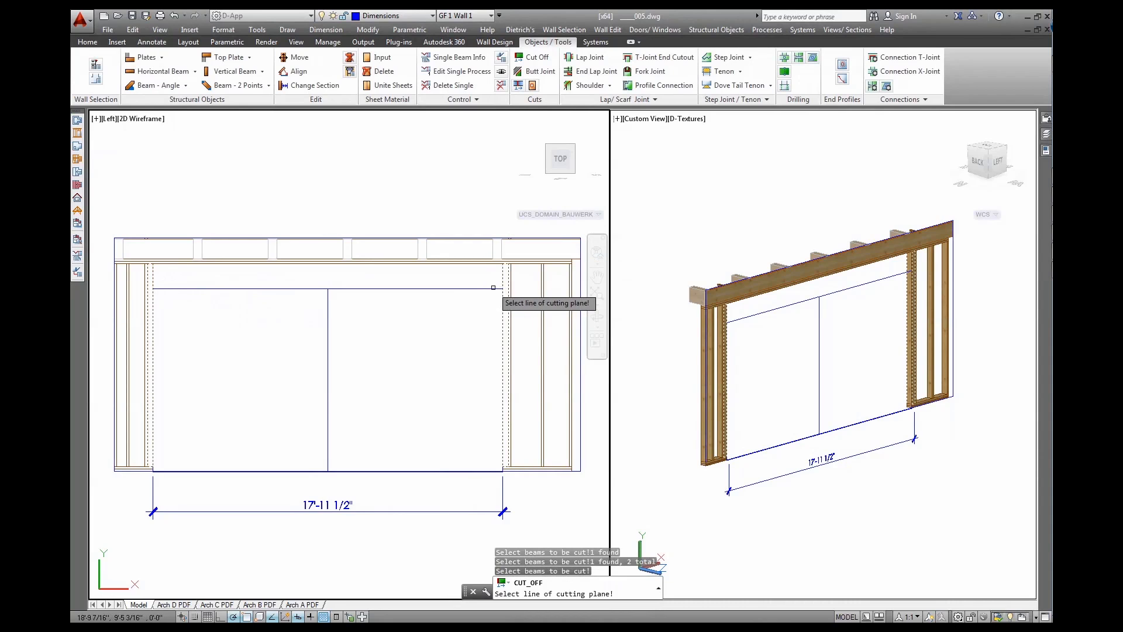
{"action": "left_click", "coordinate": [495, 288]}
{"action": "left_click", "coordinate": [501, 270]}
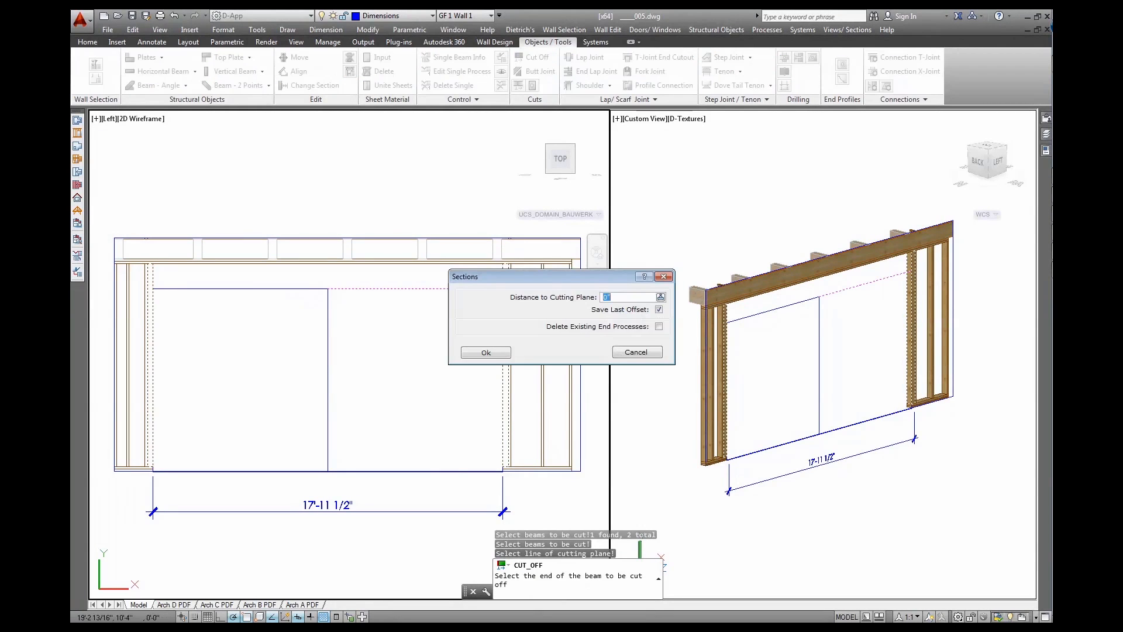
{"action": "left_click", "coordinate": [486, 353]}
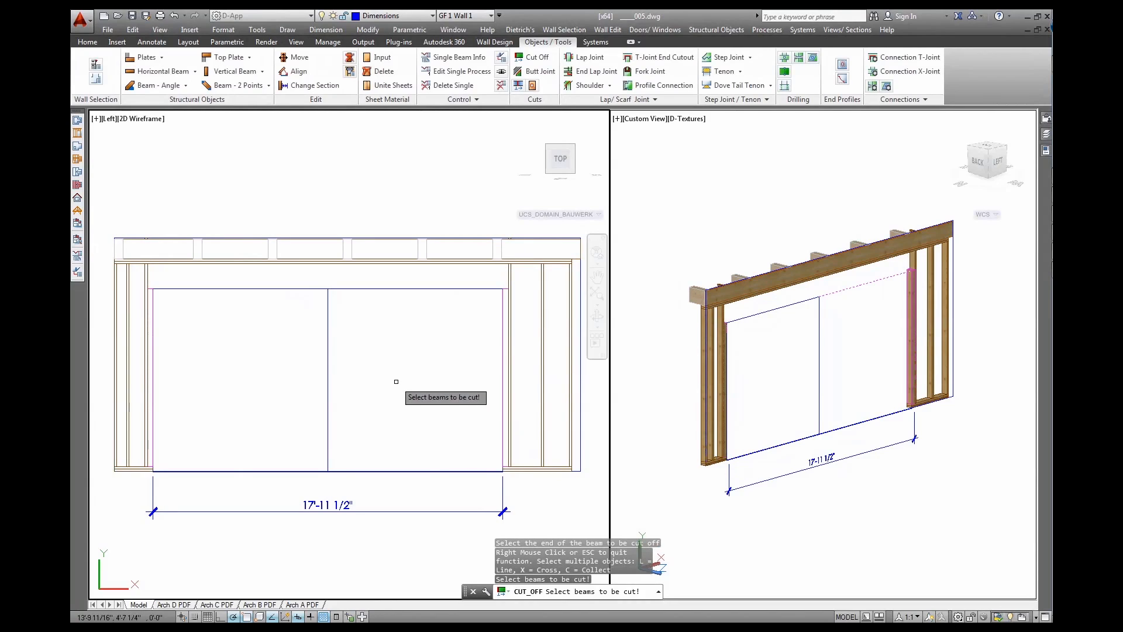
{"action": "right_click", "coordinate": [414, 393]}
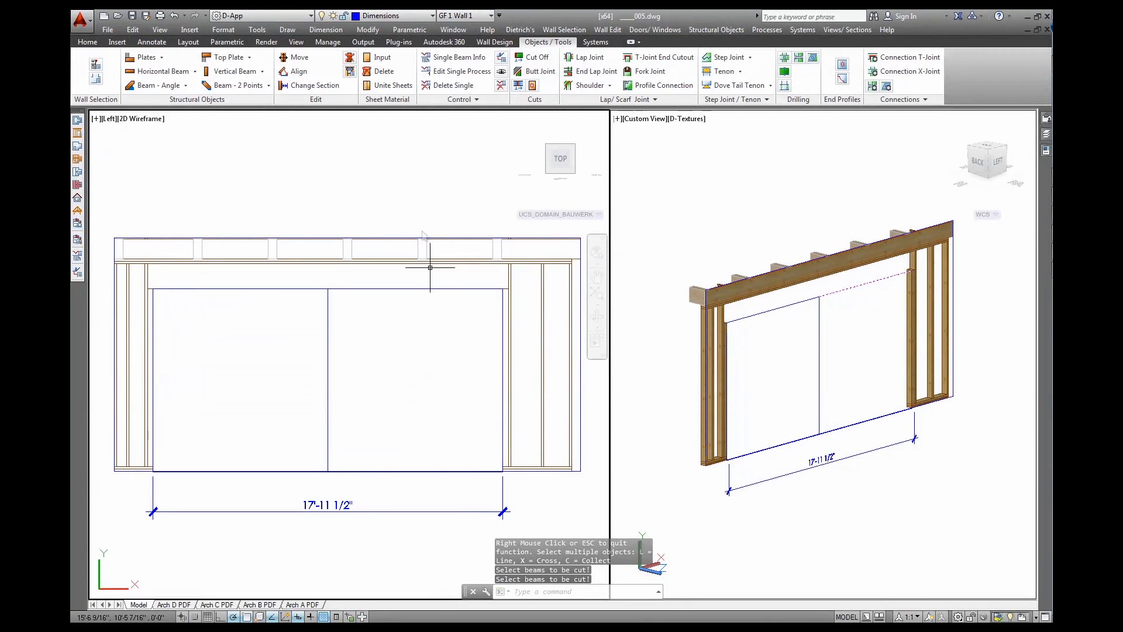
Start a horizontal lintel and browse W steel sections in the material database
{"action": "left_click", "coordinate": [174, 72]}
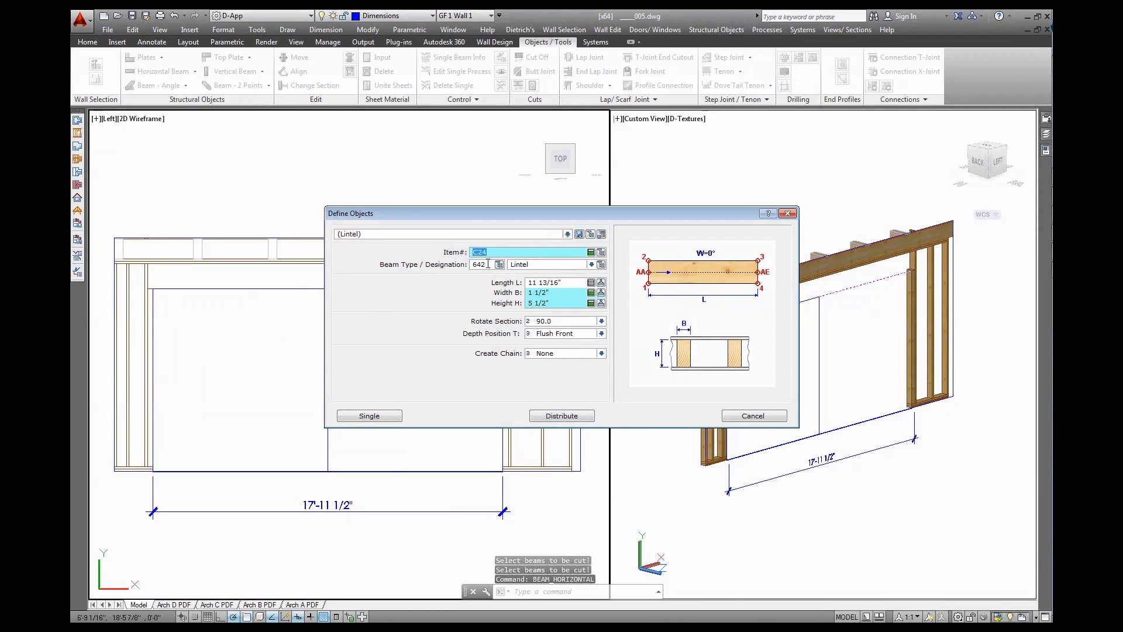
{"action": "left_click", "coordinate": [603, 253]}
{"action": "left_click", "coordinate": [598, 264]}
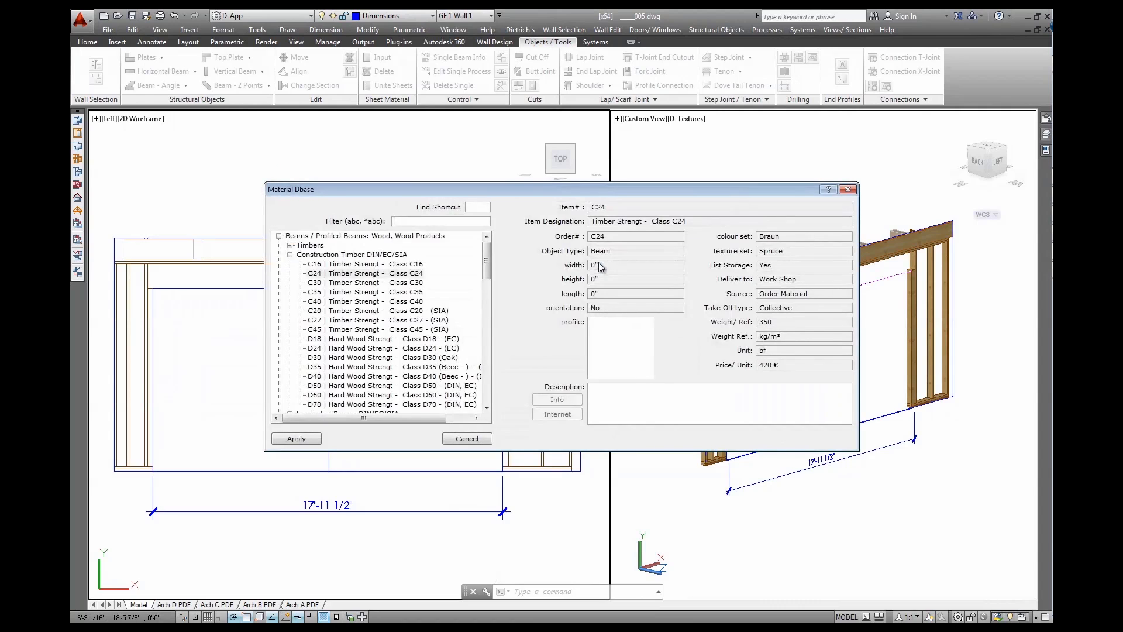
{"action": "left_click", "coordinate": [279, 237]}
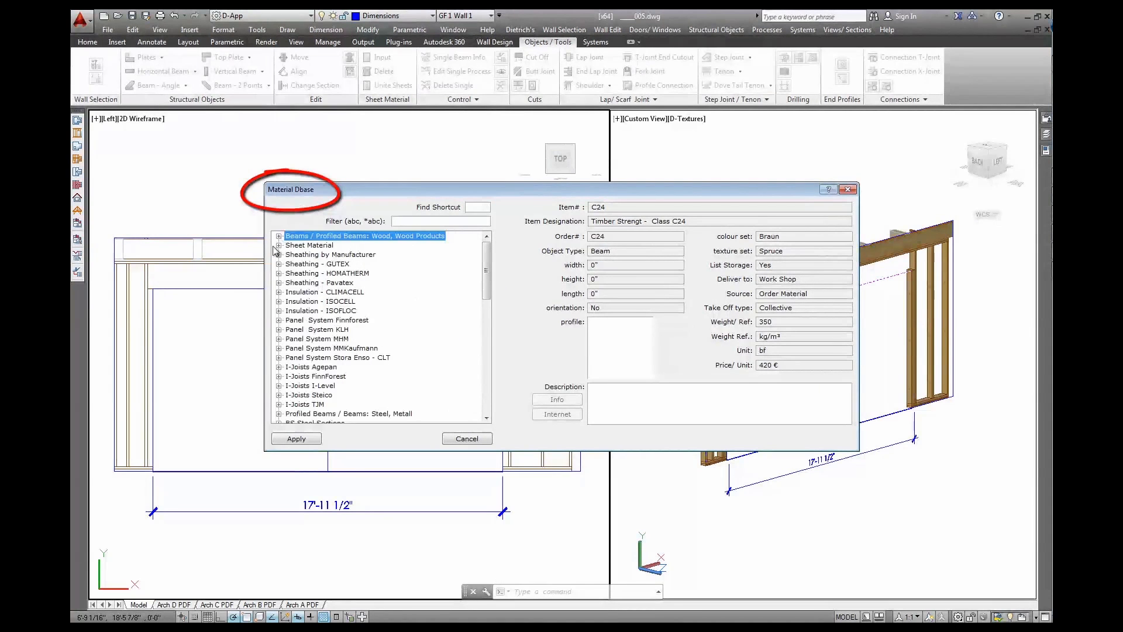
{"action": "scroll", "coordinate": [285, 375], "scroll_direction": "down", "scroll_amount": 3}
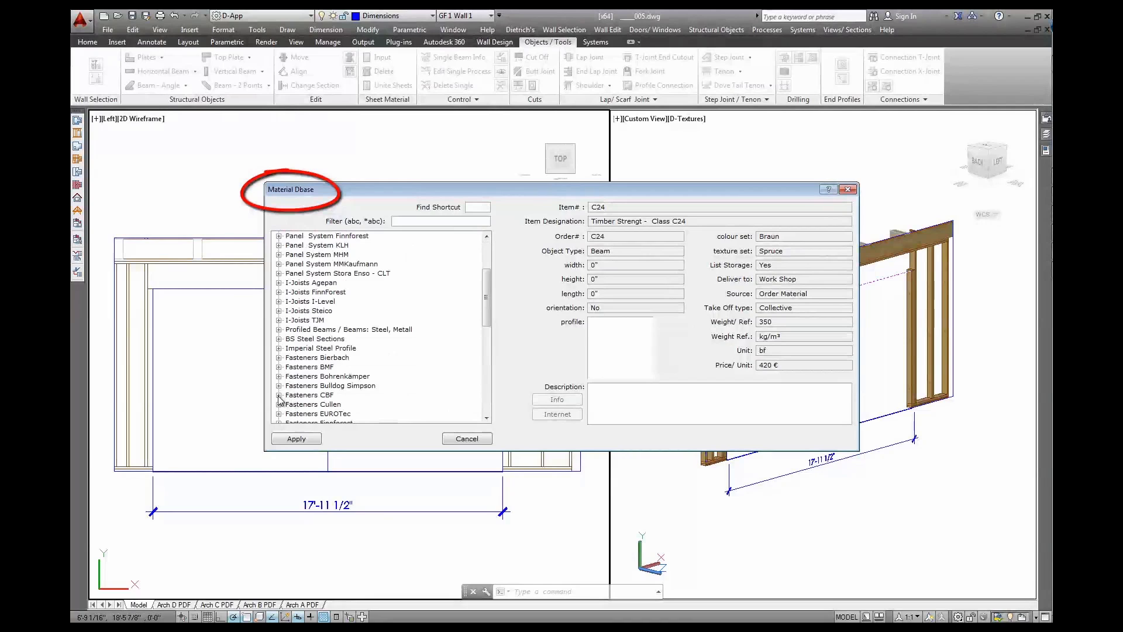
{"action": "left_click", "coordinate": [279, 348]}
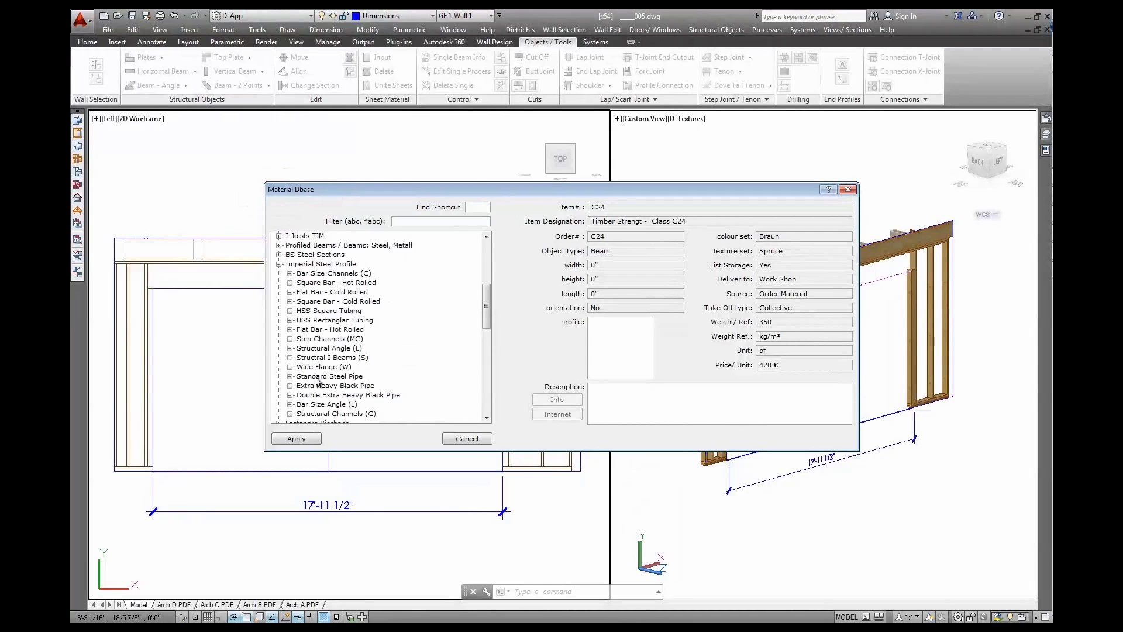
{"action": "left_click", "coordinate": [290, 367]}
{"action": "left_click", "coordinate": [335, 265]}
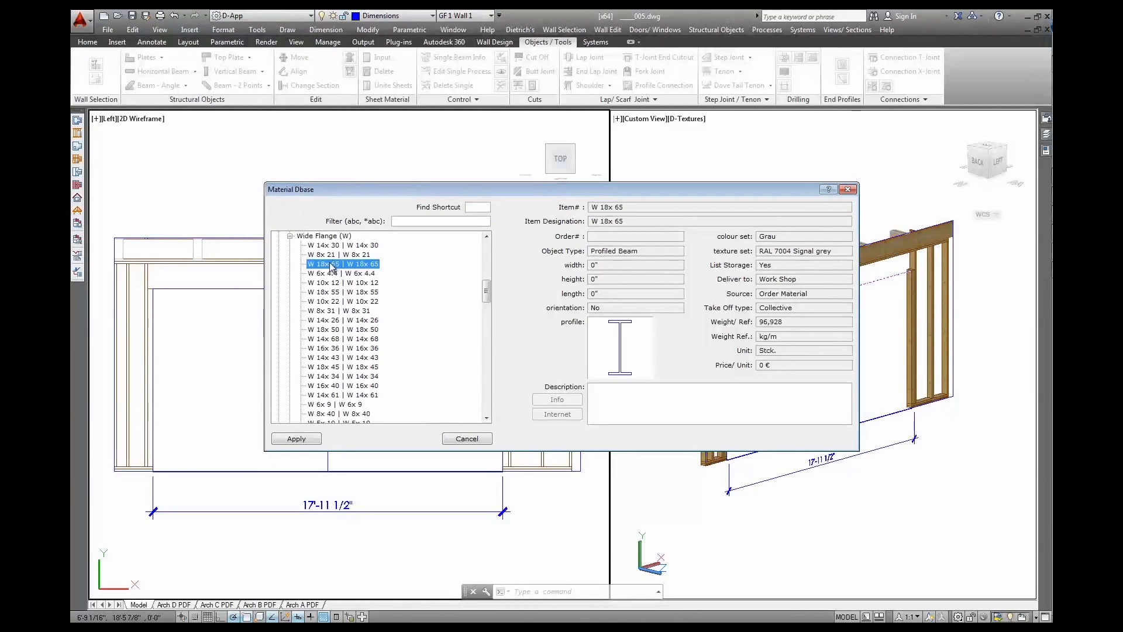
{"action": "left_click", "coordinate": [332, 255]}
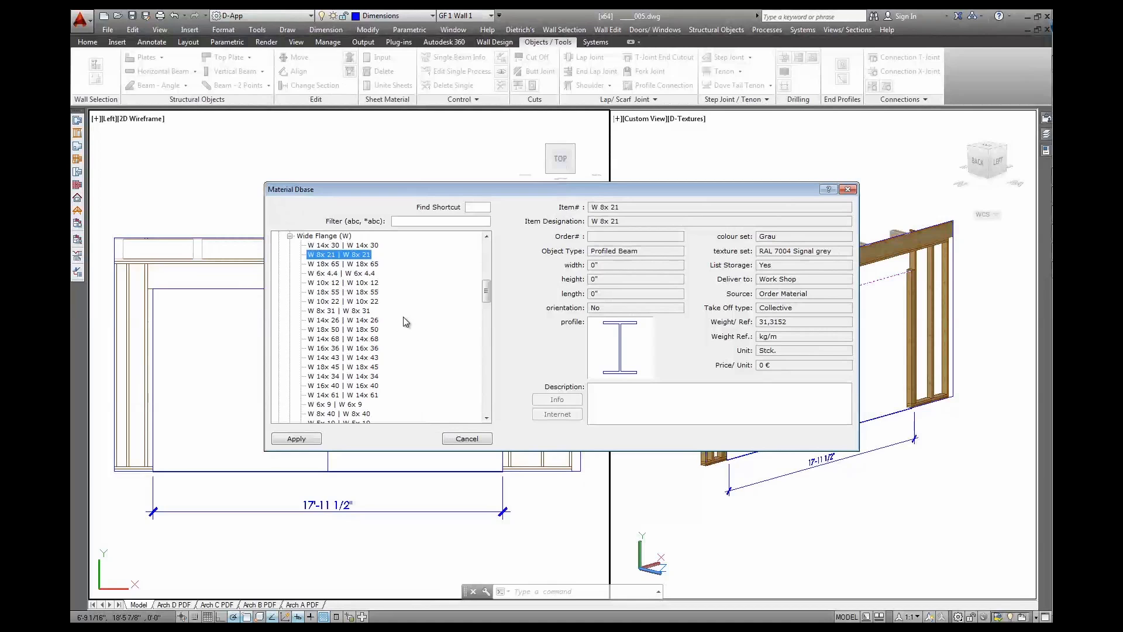
{"action": "scroll", "coordinate": [398, 316], "scroll_direction": "up", "scroll_amount": 10}
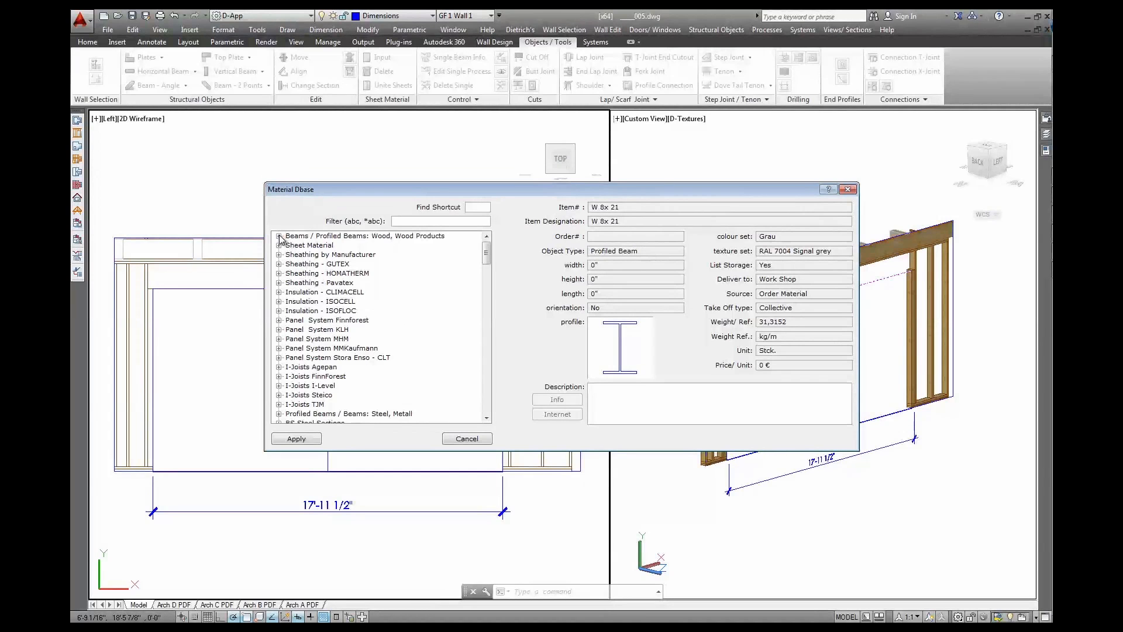
Apply Laminated Beams GL24c as the lintel material
{"action": "left_click", "coordinate": [279, 237]}
{"action": "left_click", "coordinate": [289, 255]}
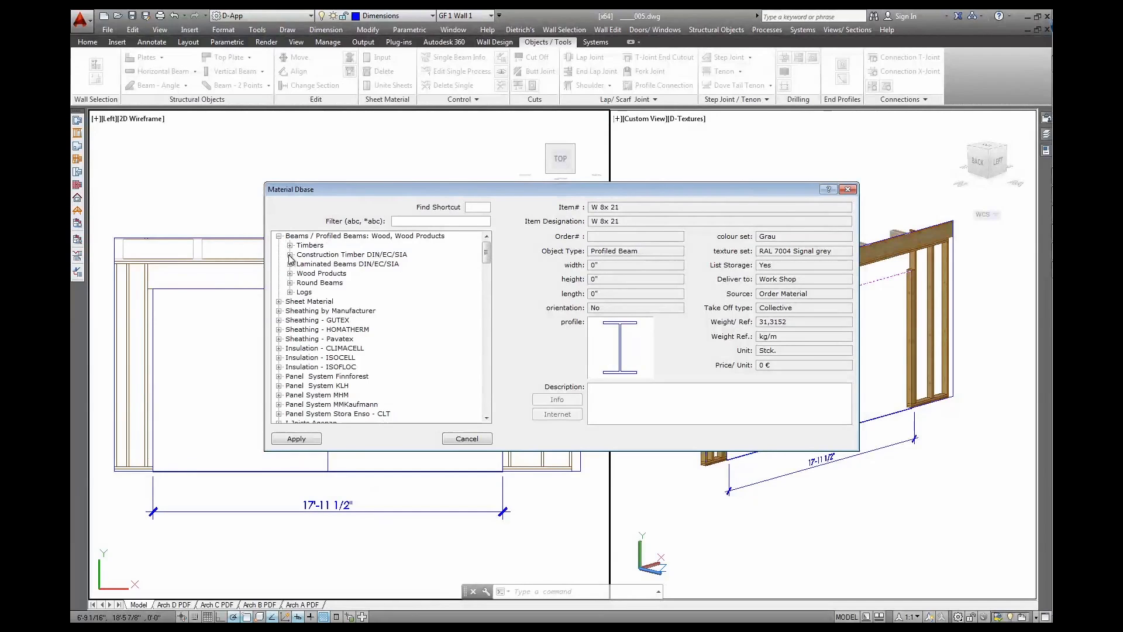
{"action": "left_click", "coordinate": [289, 264]}
{"action": "left_click", "coordinate": [326, 277]}
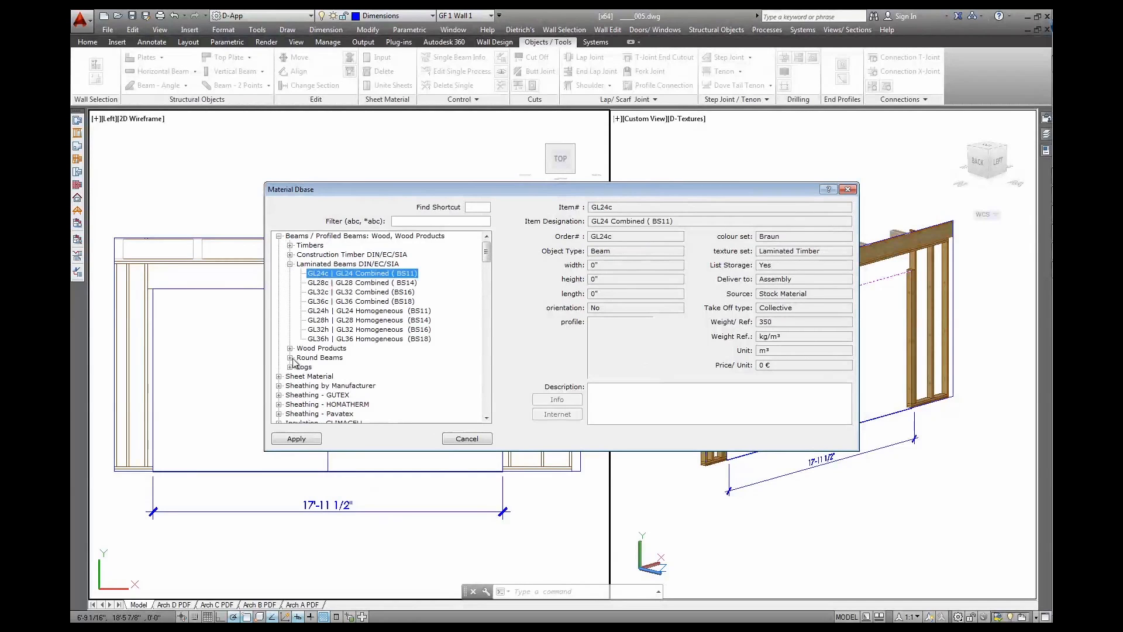
{"action": "left_click", "coordinate": [296, 438]}
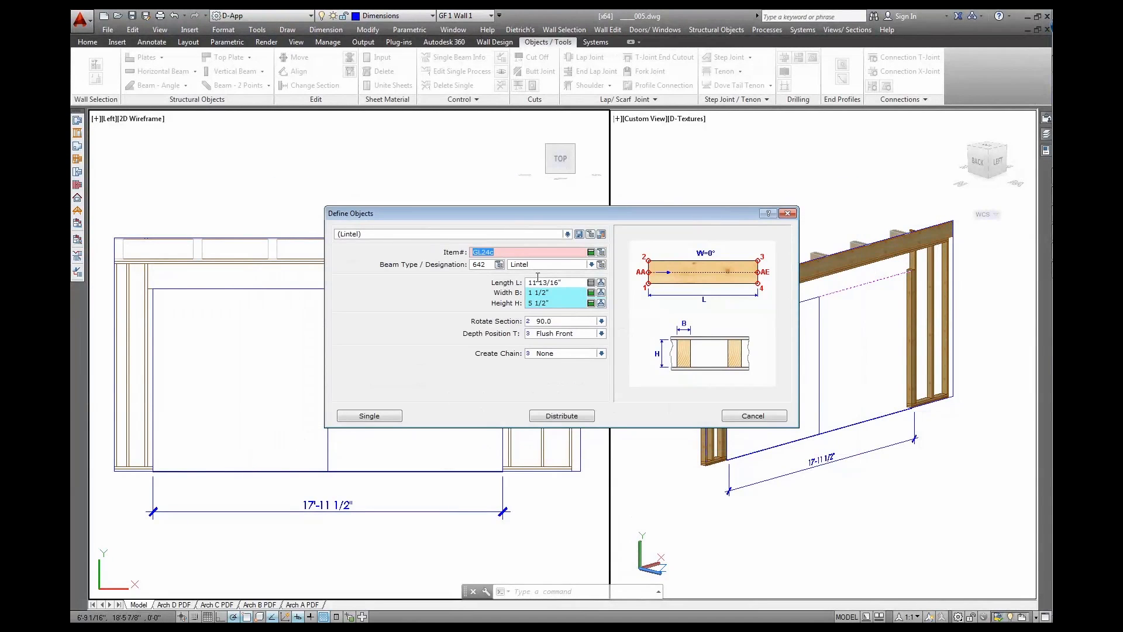
Set the lintel length to 3' and start picking its height from the drawing
{"action": "left_click", "coordinate": [573, 285]}
{"action": "type", "text": "3'"}
{"action": "key", "text": "Tab"}
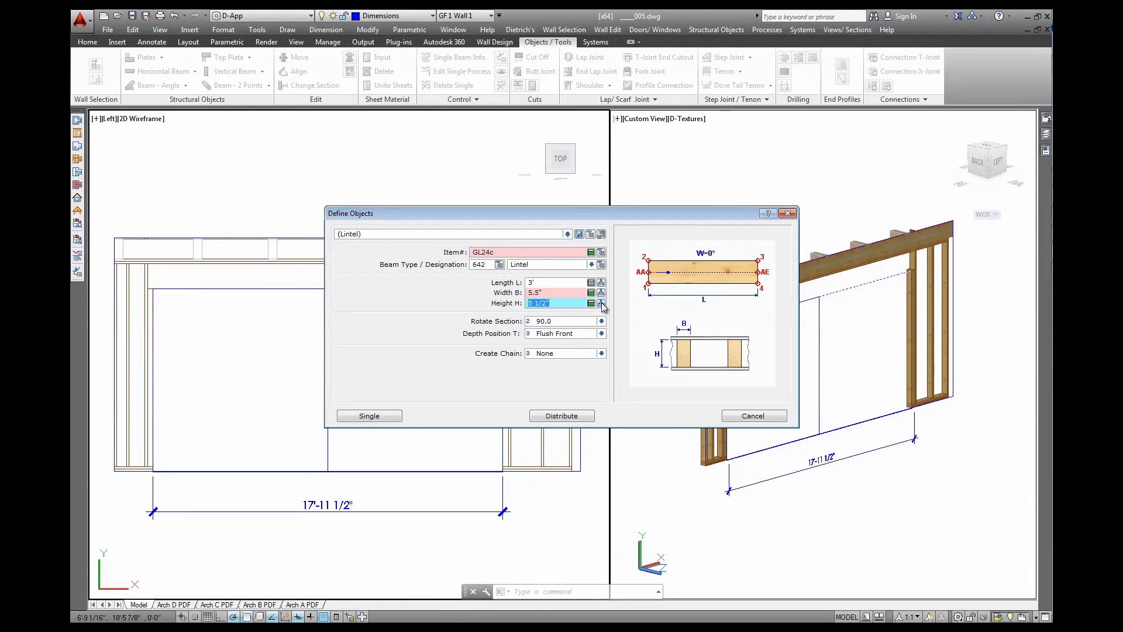
{"action": "left_click", "coordinate": [602, 303]}
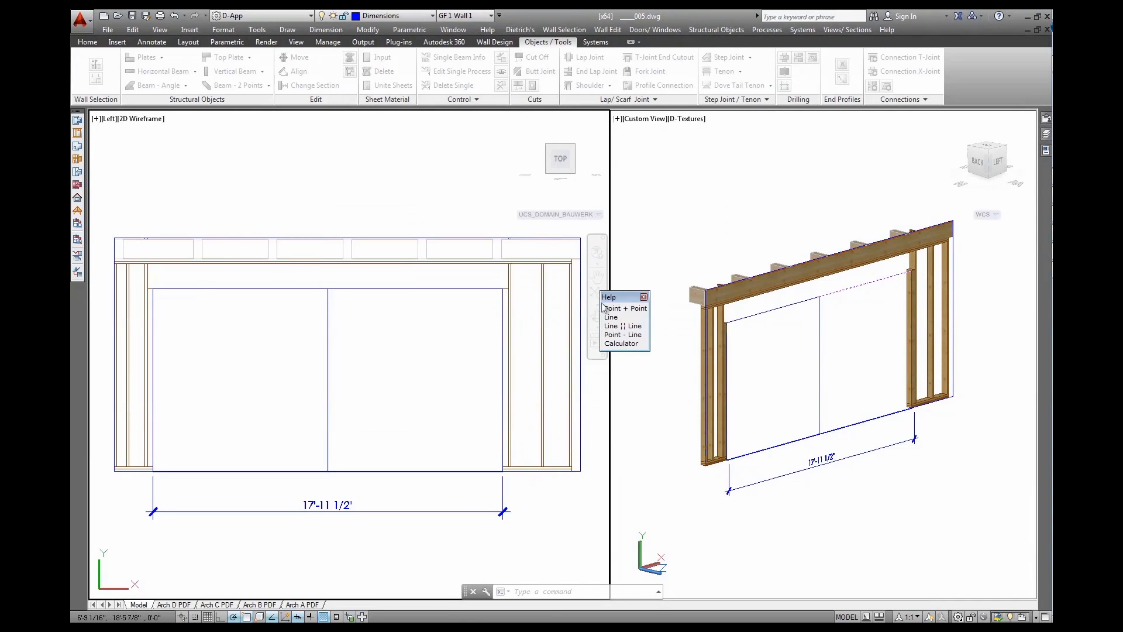
Measure the lintel height between two points on the drawing and use it
{"action": "left_click", "coordinate": [624, 309]}
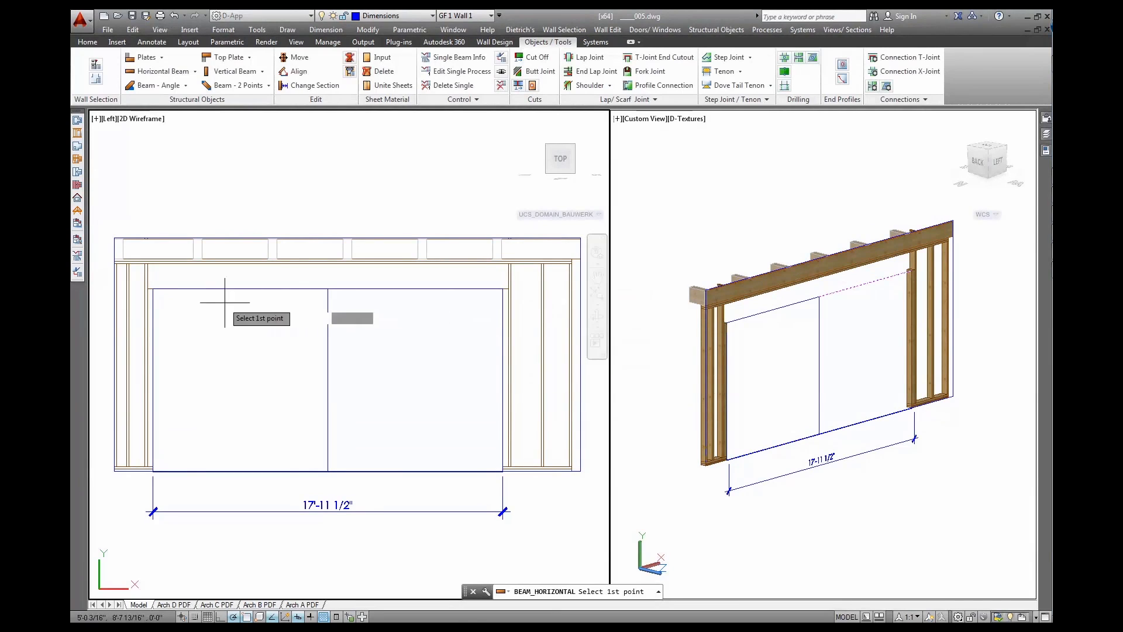
{"action": "left_click", "coordinate": [146, 289]}
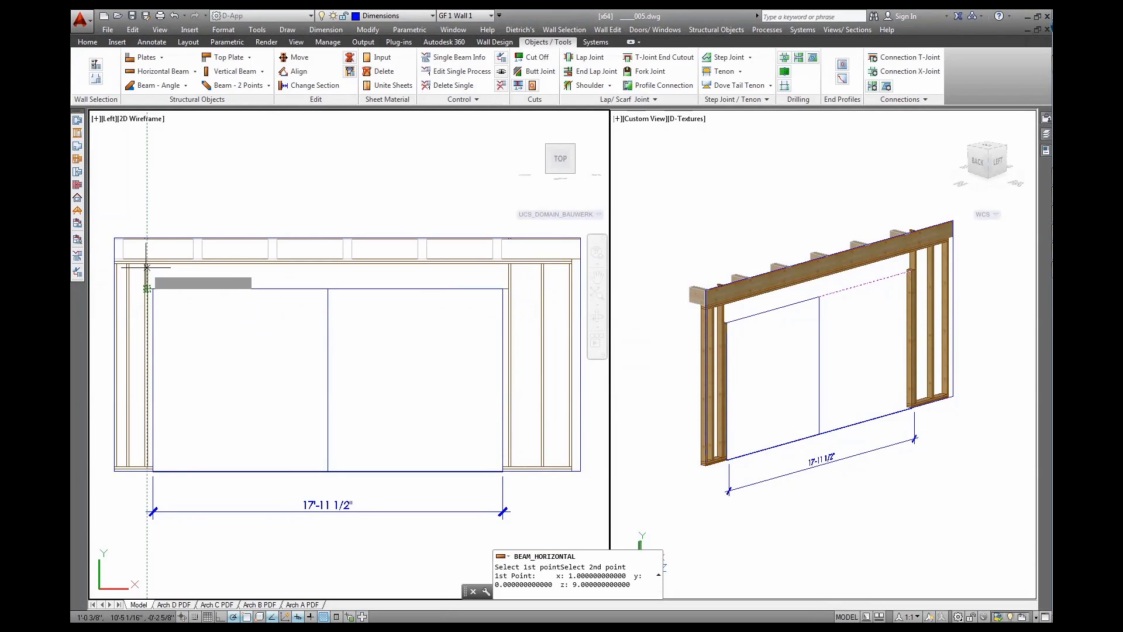
{"action": "left_click", "coordinate": [151, 271]}
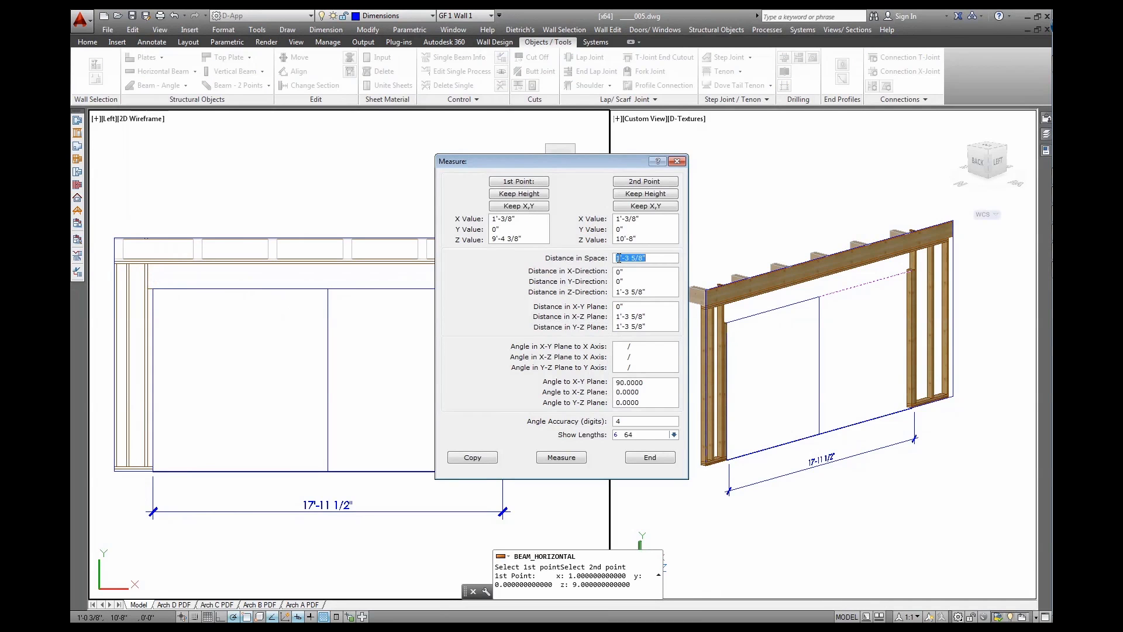
{"action": "left_click", "coordinate": [491, 458]}
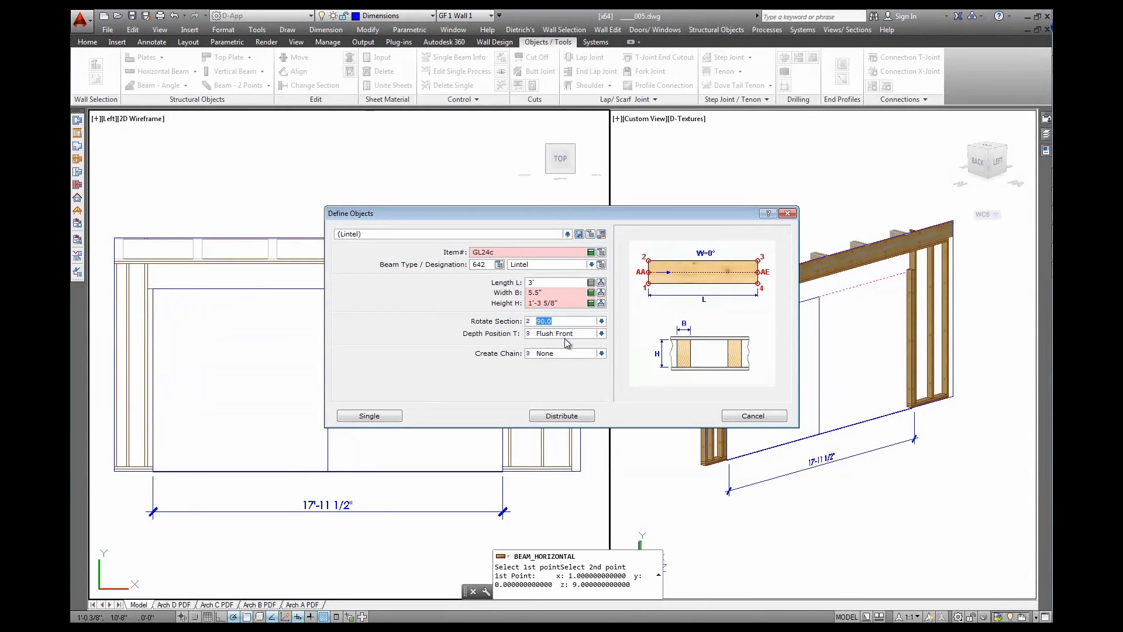
Insert the GL24c lintel as a single beam at the opening's top-left corner
{"action": "left_click", "coordinate": [381, 416]}
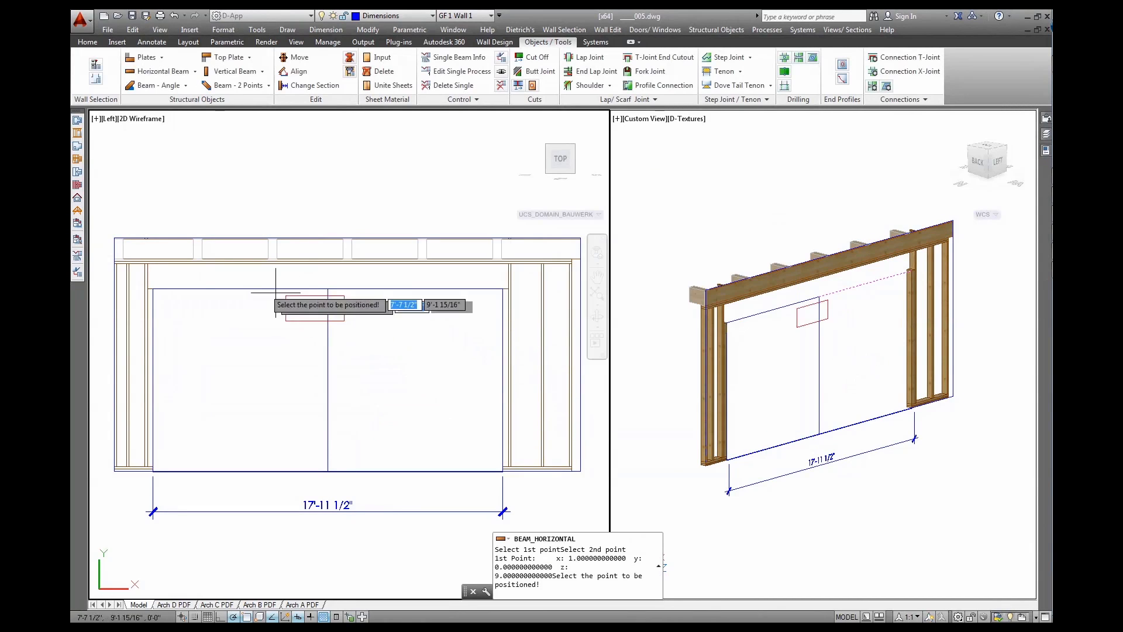
{"action": "left_click", "coordinate": [148, 264]}
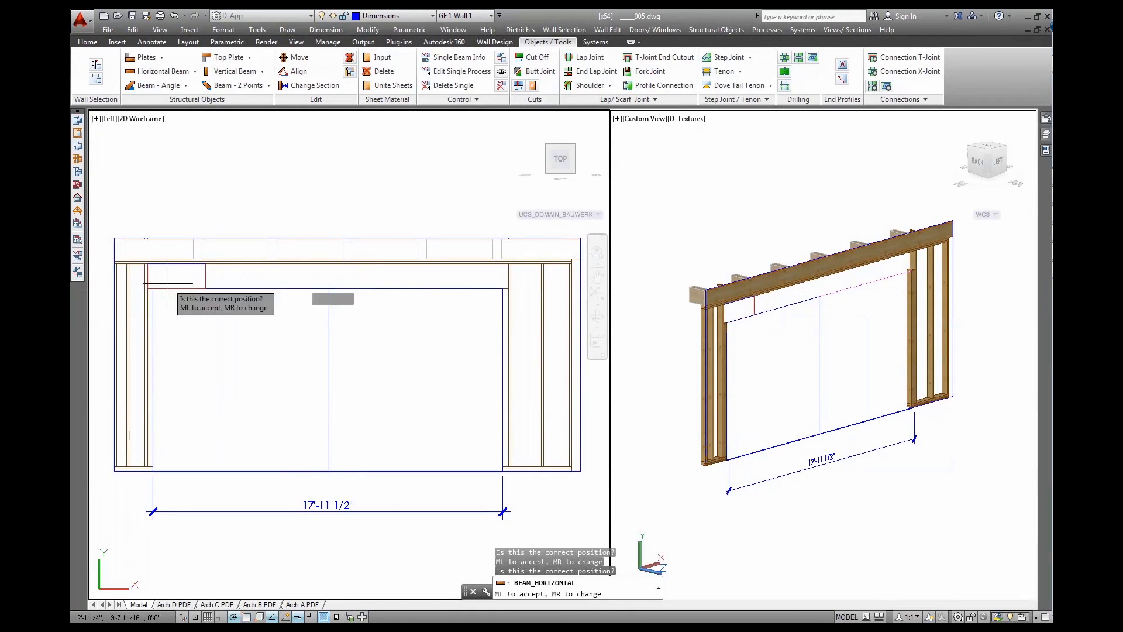
{"action": "left_click", "coordinate": [219, 338]}
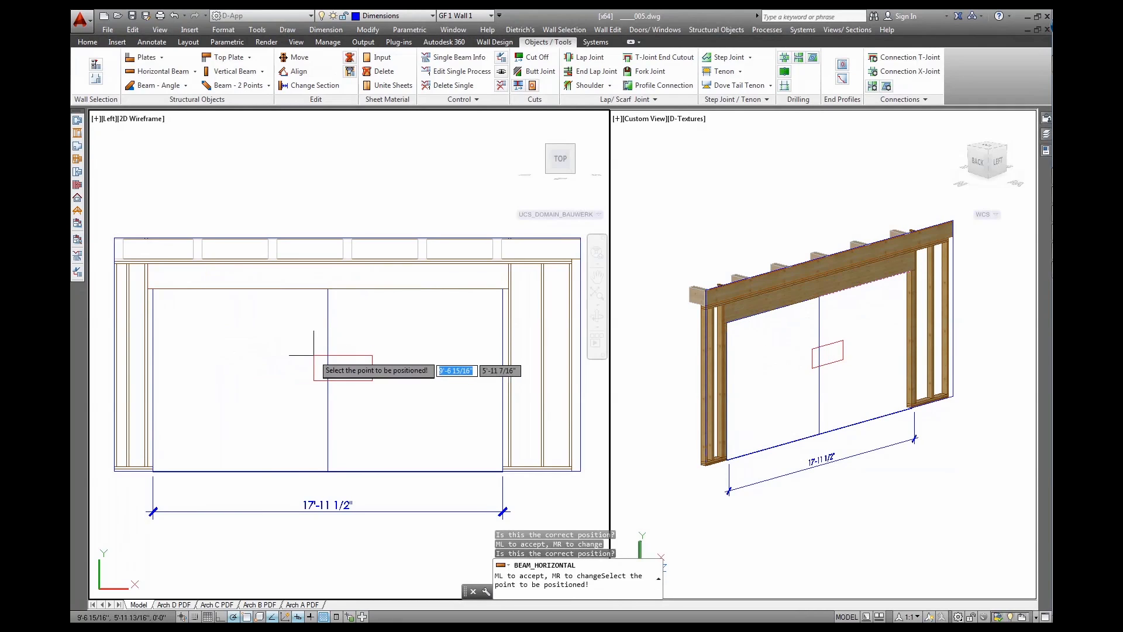
{"action": "key", "text": "Escape"}
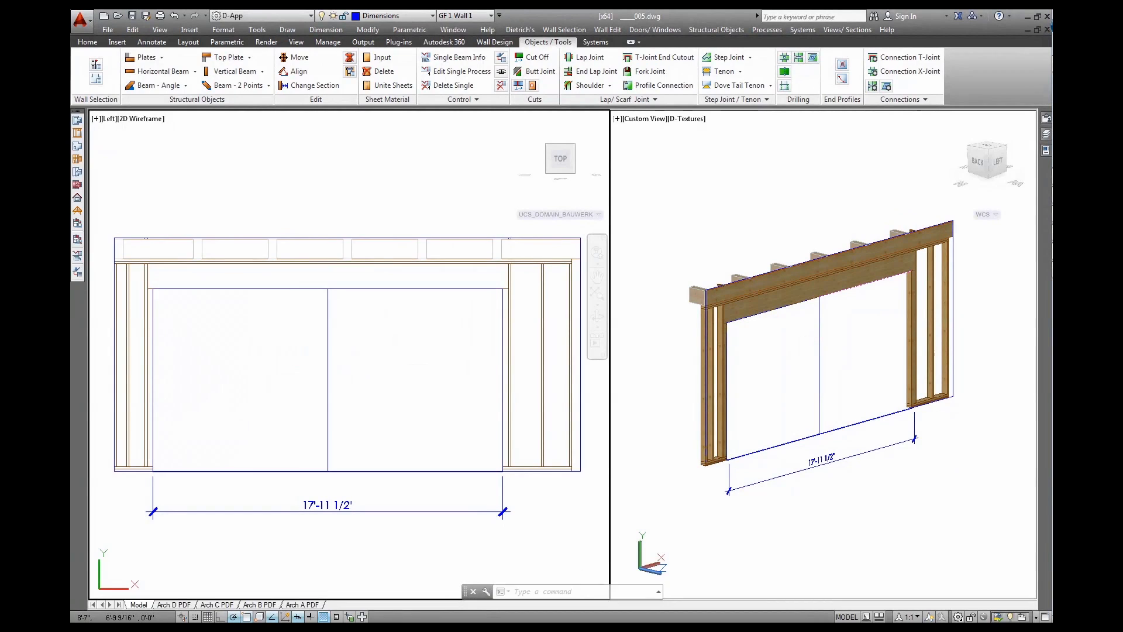
{"action": "left_click", "coordinate": [800, 318]}
{"action": "scroll", "coordinate": [809, 292], "scroll_direction": "up", "scroll_amount": 6}
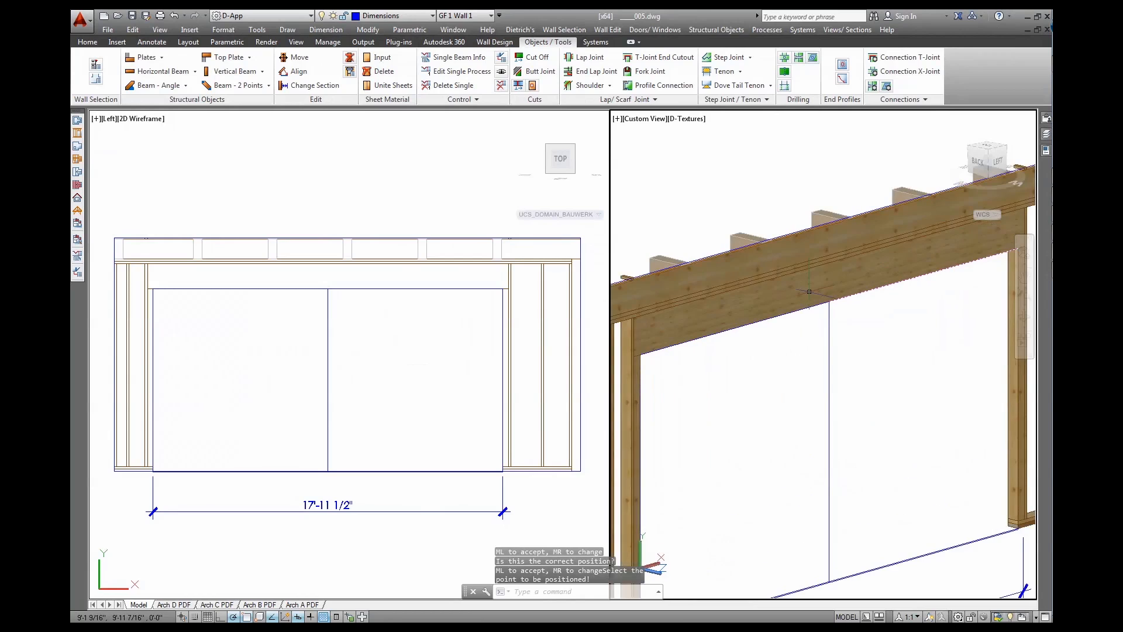
{"action": "middle_click_drag", "start_coordinate": [809, 291], "coordinate": [700, 298], "text": "shift"}
{"action": "scroll", "coordinate": [817, 282], "scroll_direction": "down", "scroll_amount": 5}
{"action": "middle_click_drag", "start_coordinate": [775, 293], "coordinate": [774, 323]}
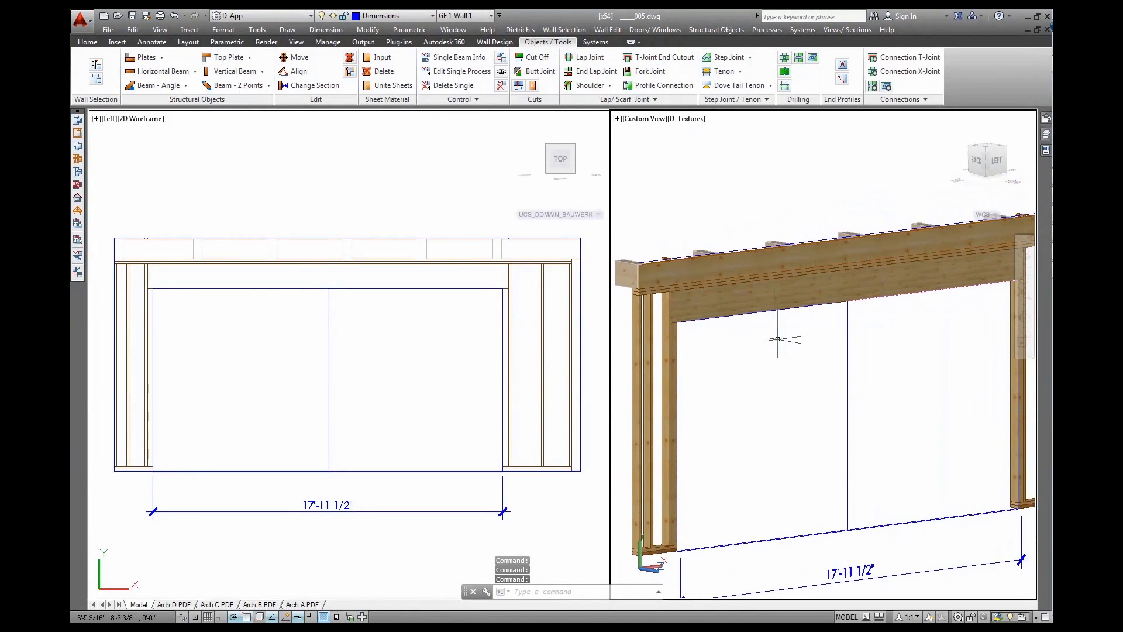
{"action": "scroll", "coordinate": [814, 403], "scroll_direction": "down", "scroll_amount": 2}
{"action": "scroll", "coordinate": [814, 403], "scroll_direction": "down", "scroll_amount": 4}
{"action": "middle_click_drag", "start_coordinate": [838, 404], "coordinate": [824, 360]}
{"action": "scroll", "coordinate": [823, 359], "scroll_direction": "up", "scroll_amount": 3}
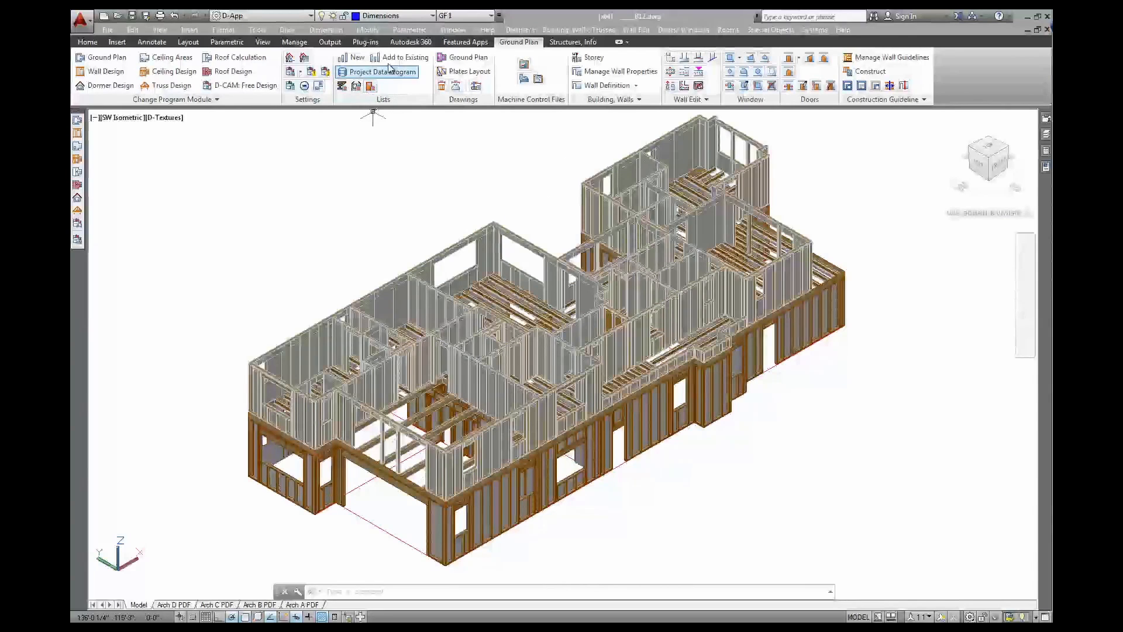
Start a new Sort and Match with start number 1, restarting Position Wise
{"action": "left_click", "coordinate": [353, 59]}
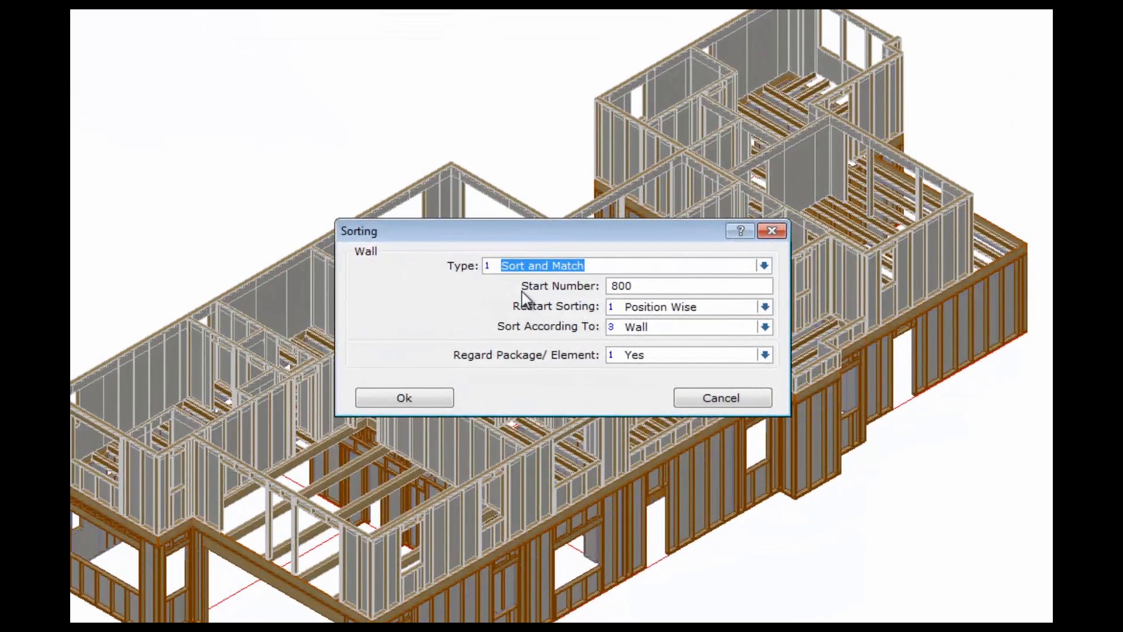
{"action": "left_click", "coordinate": [593, 265]}
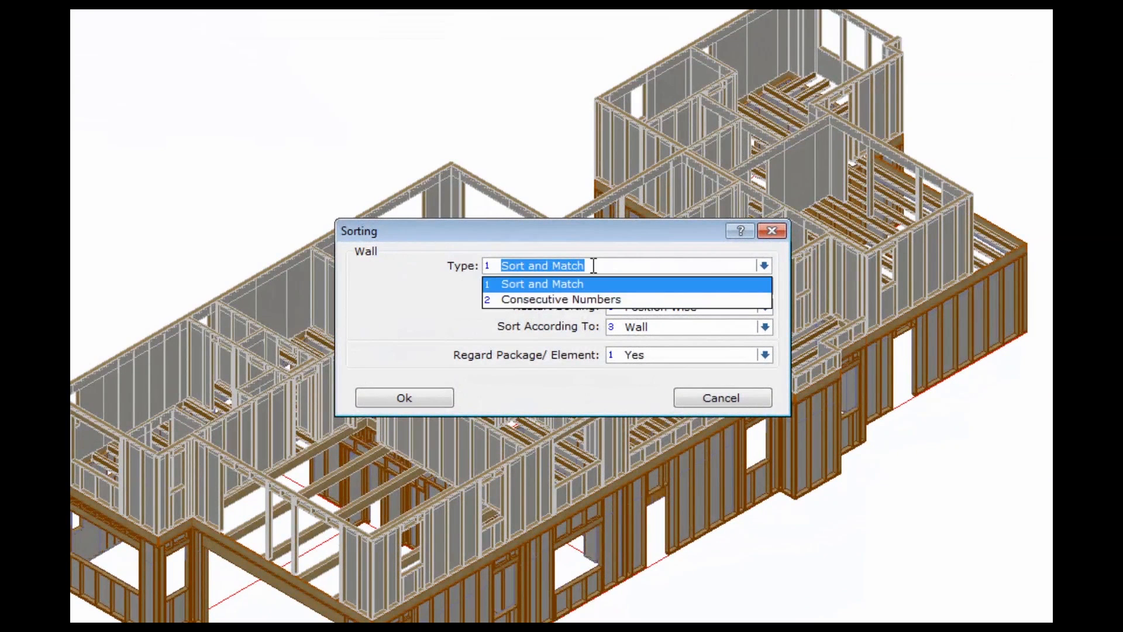
{"action": "left_click", "coordinate": [593, 266]}
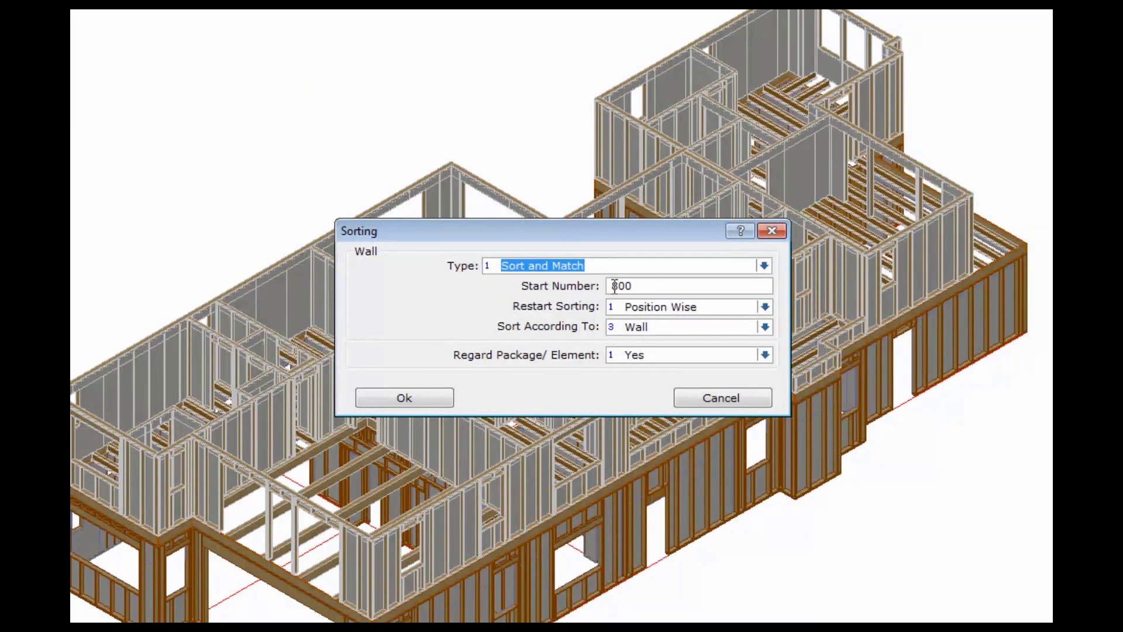
{"action": "left_click", "coordinate": [652, 285]}
{"action": "type", "text": "1"}
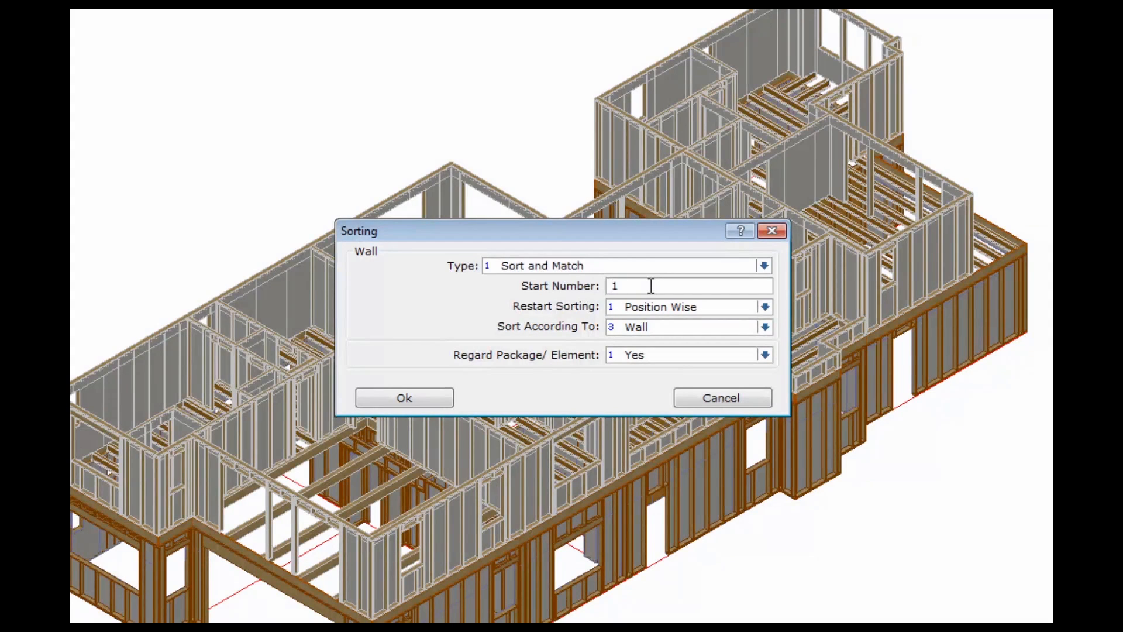
{"action": "key", "text": "Tab"}
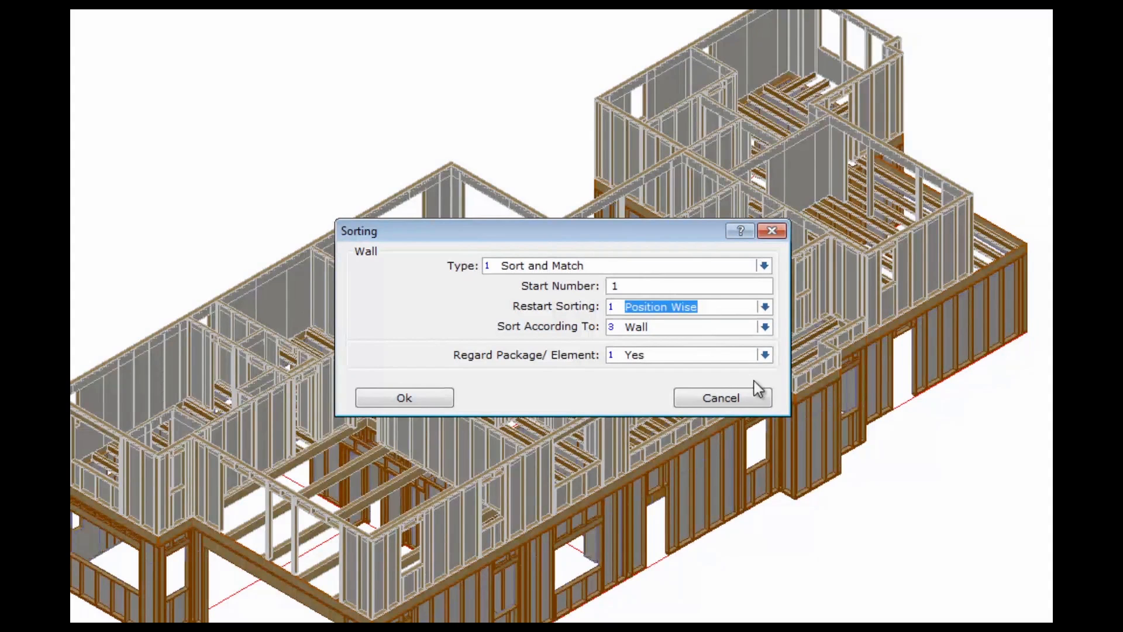
{"action": "left_click", "coordinate": [766, 308]}
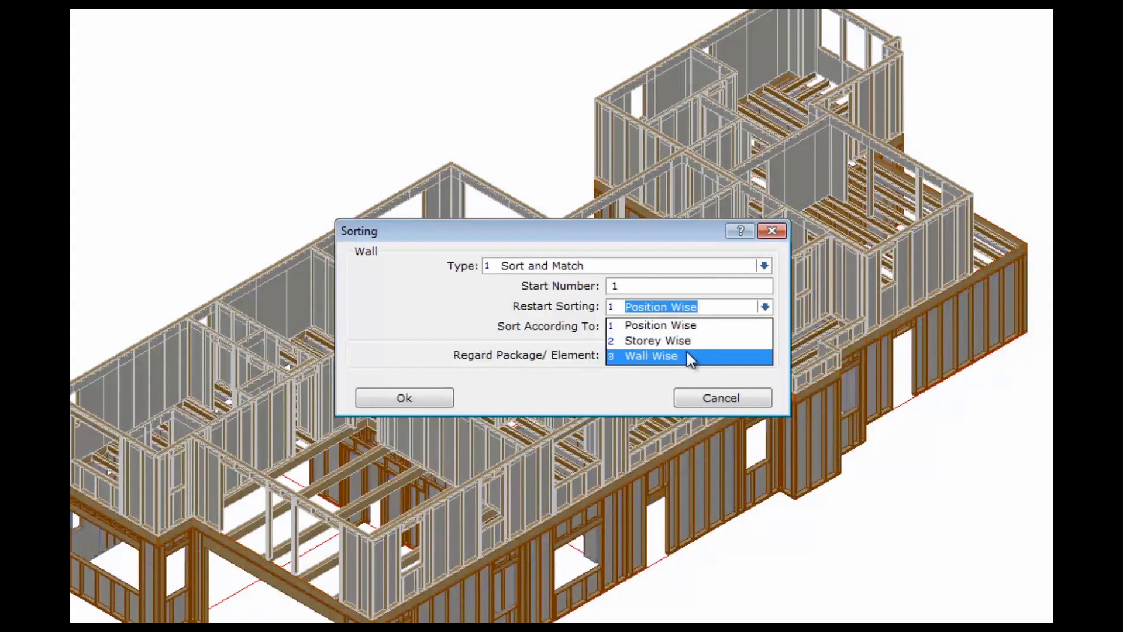
{"action": "left_click", "coordinate": [697, 327]}
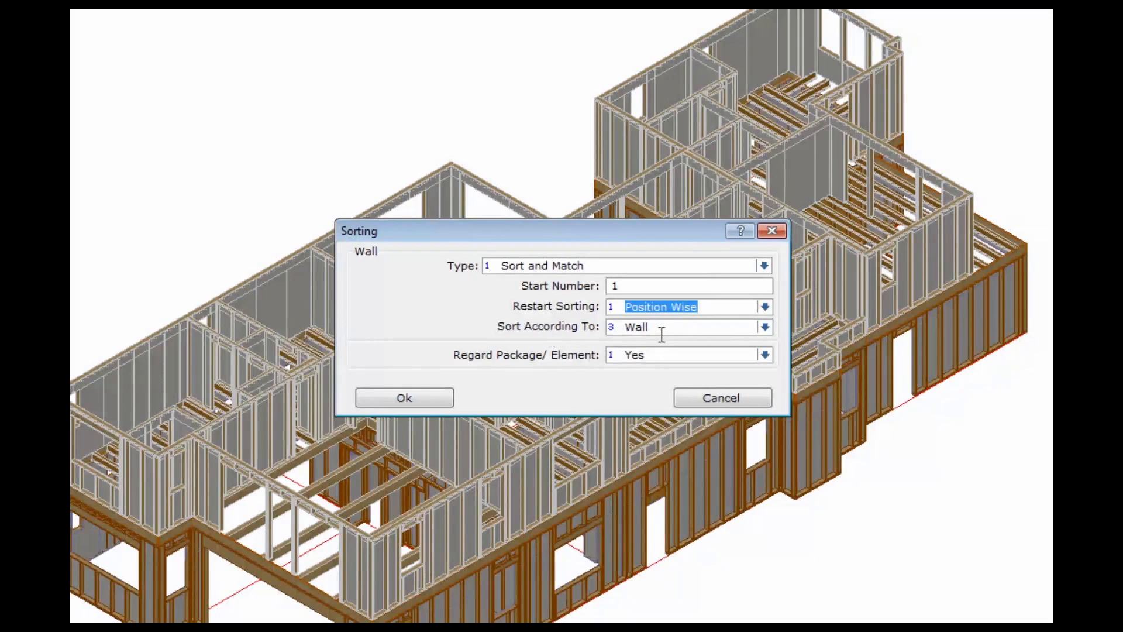
Sort by Storey, keep regarding packages and elements, and run the sorting
{"action": "left_click", "coordinate": [661, 331]}
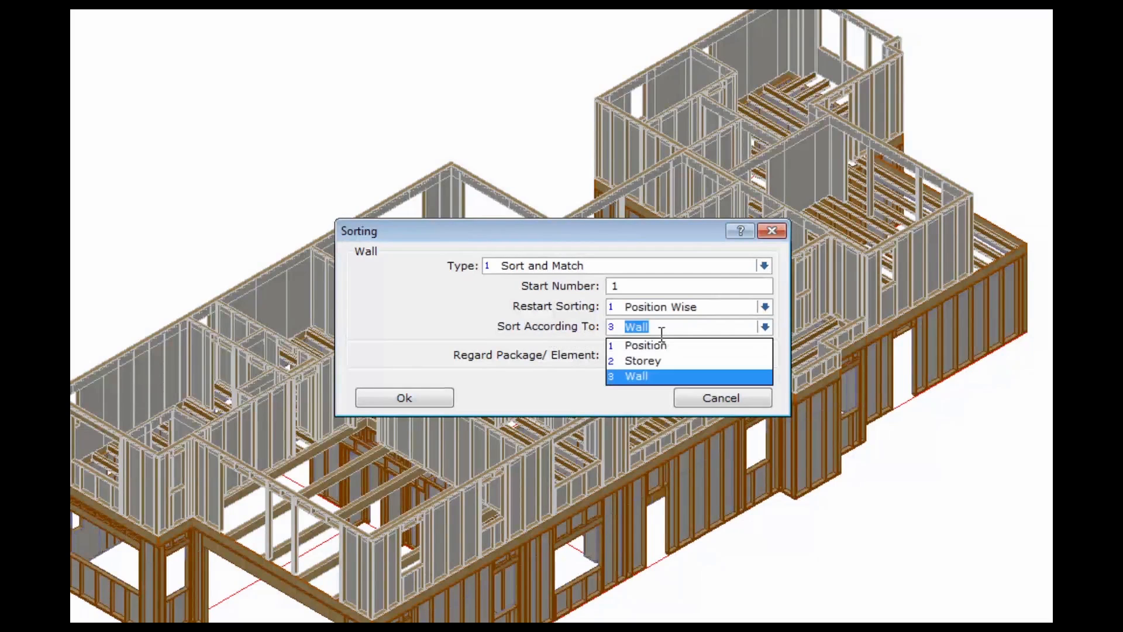
{"action": "left_click", "coordinate": [650, 366]}
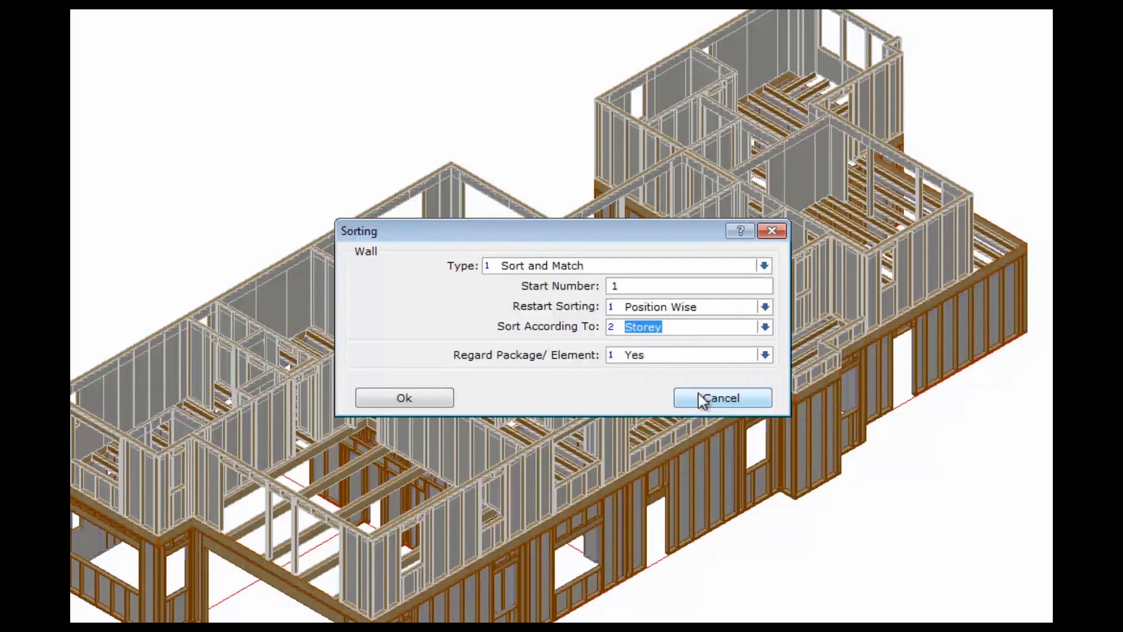
{"action": "left_click", "coordinate": [664, 355]}
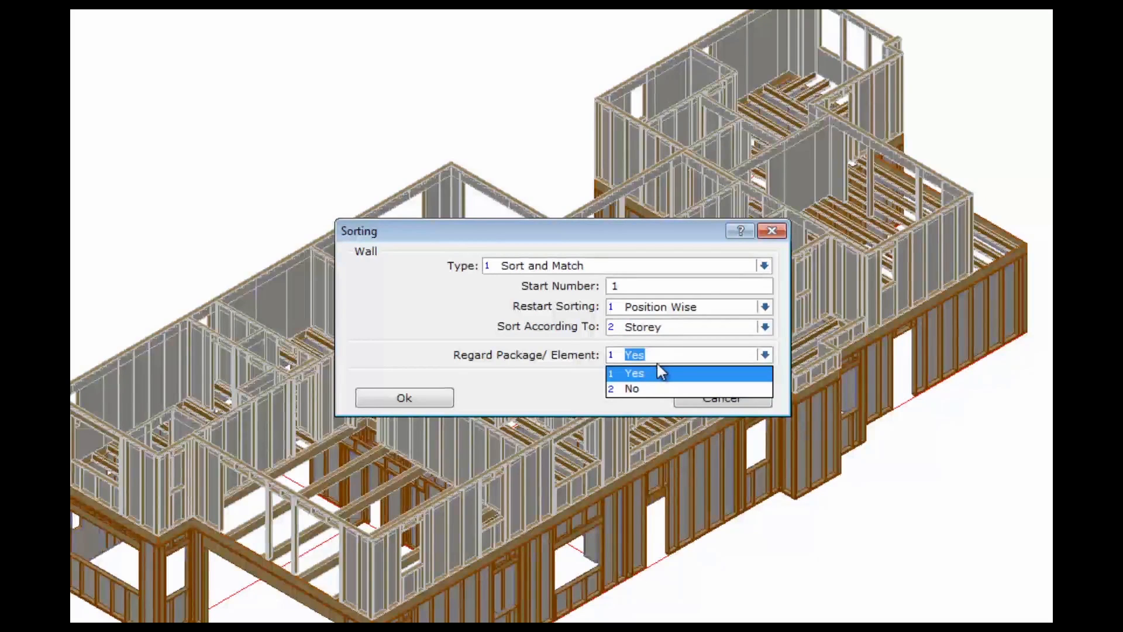
{"action": "left_click", "coordinate": [657, 368]}
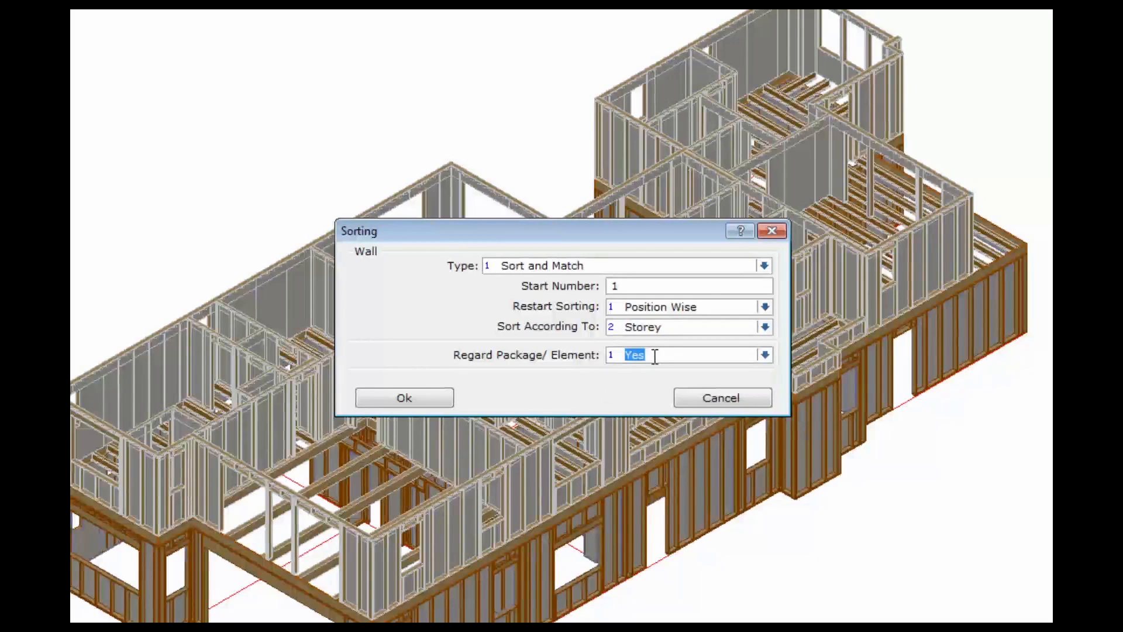
{"action": "left_click", "coordinate": [446, 401]}
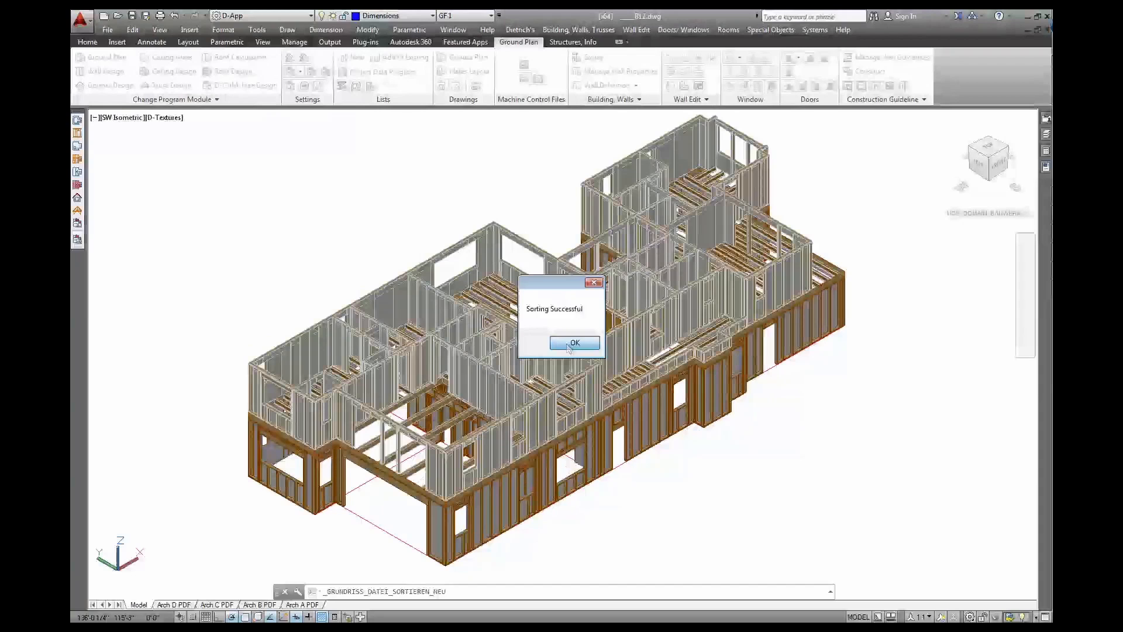
{"action": "left_click", "coordinate": [568, 344]}
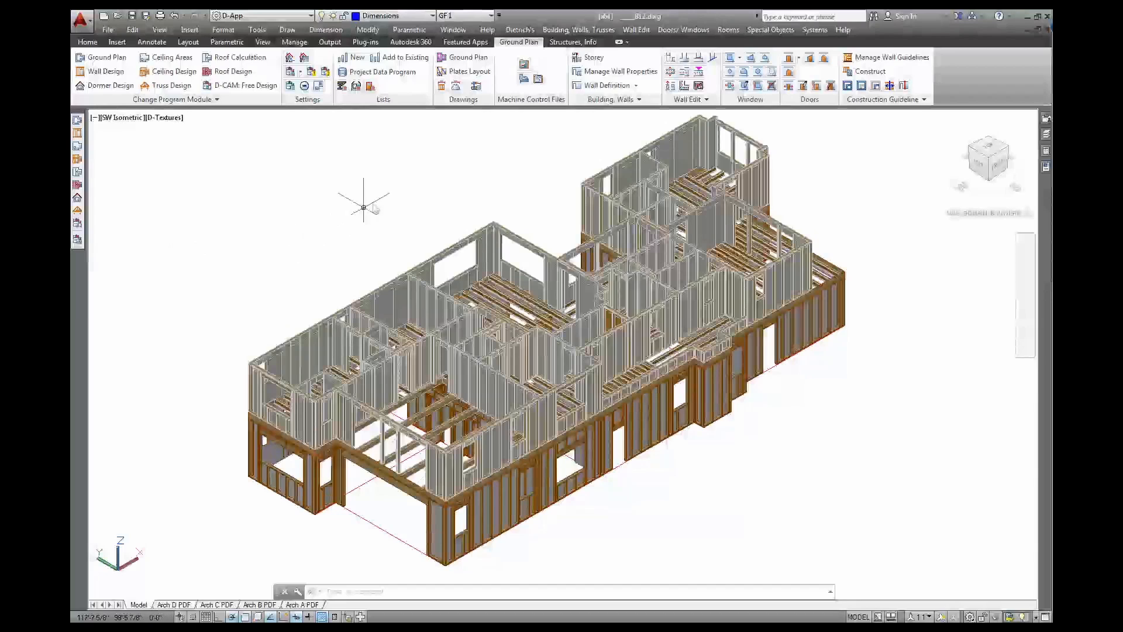
Set up Material Lists for All Walls with B12 timber/beam and sheet material lists ticked
{"action": "left_click", "coordinate": [520, 30]}
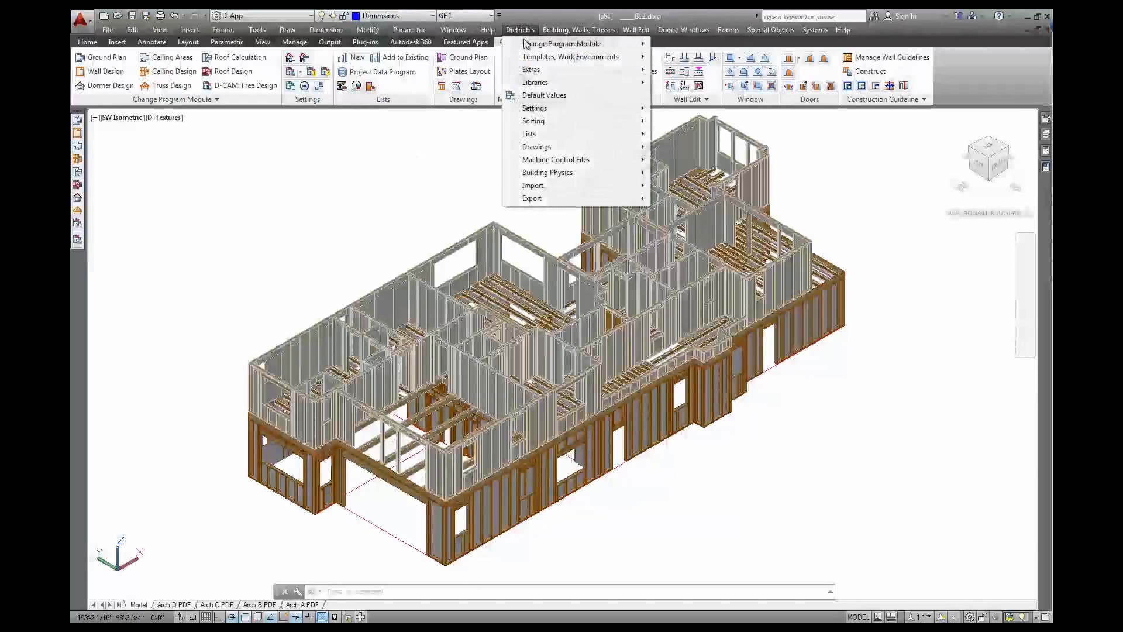
{"action": "mouse_move", "coordinate": [536, 137]}
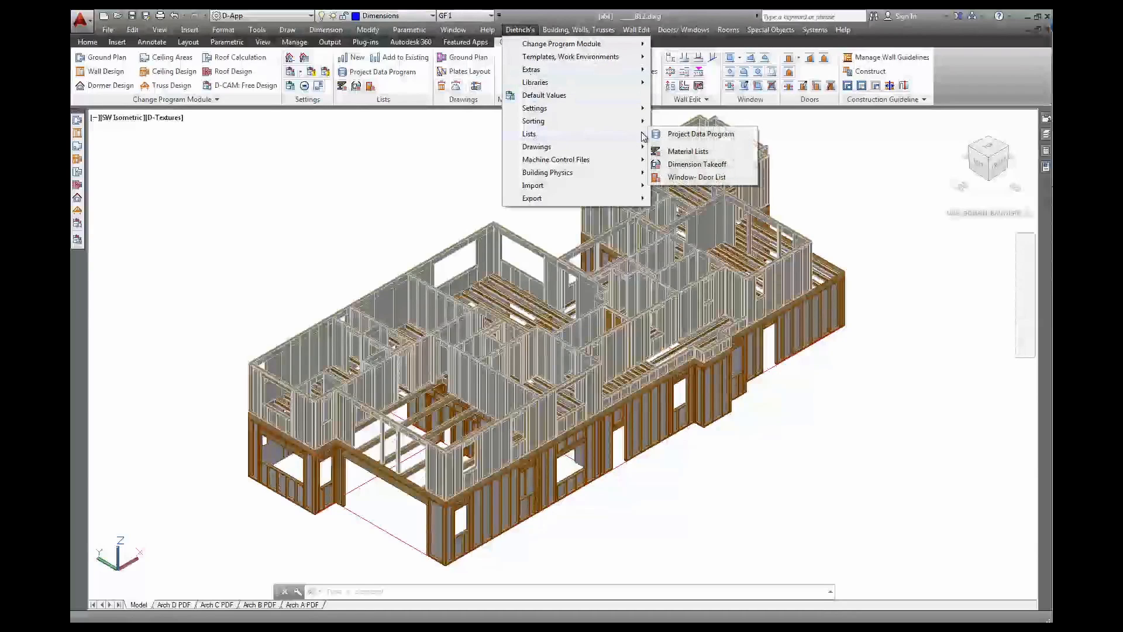
{"action": "left_click", "coordinate": [688, 151]}
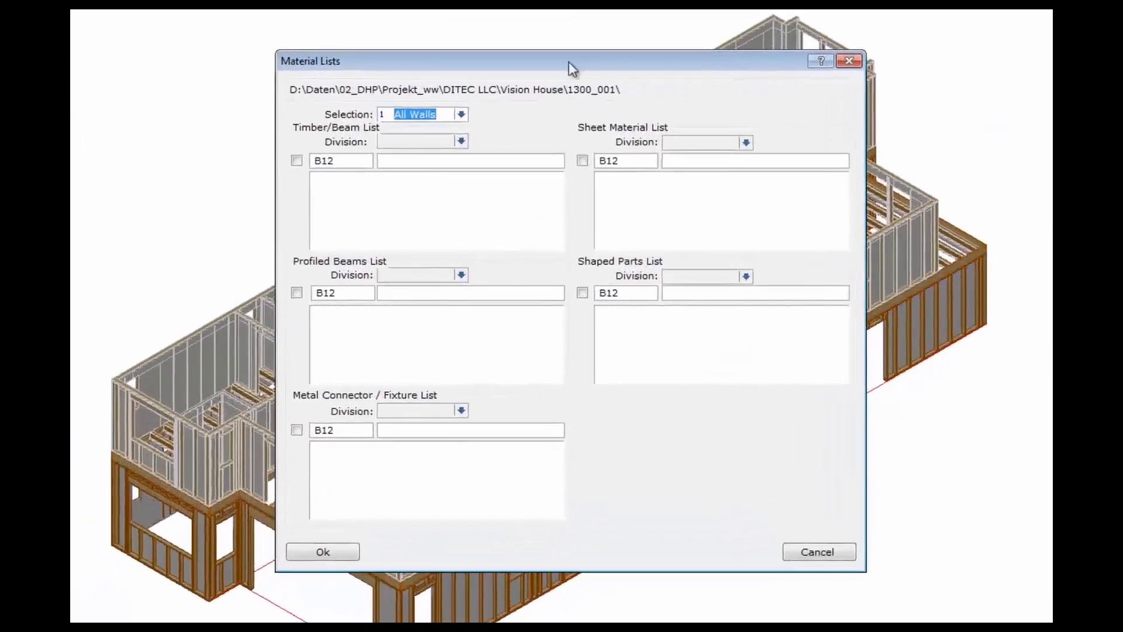
{"action": "left_click", "coordinate": [462, 114]}
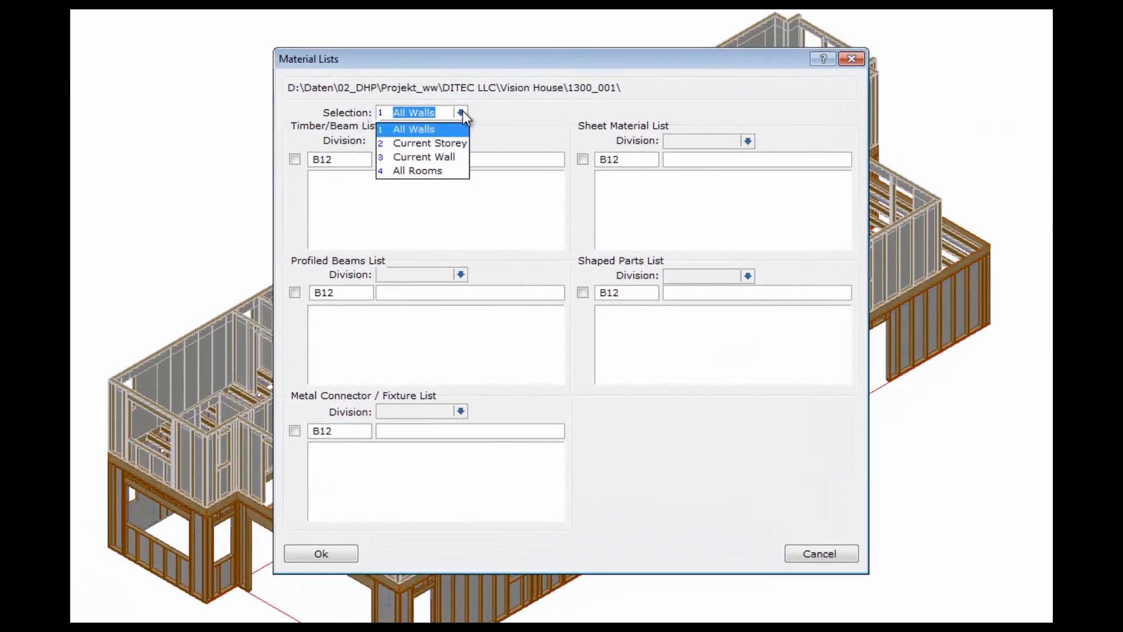
{"action": "left_click", "coordinate": [426, 129]}
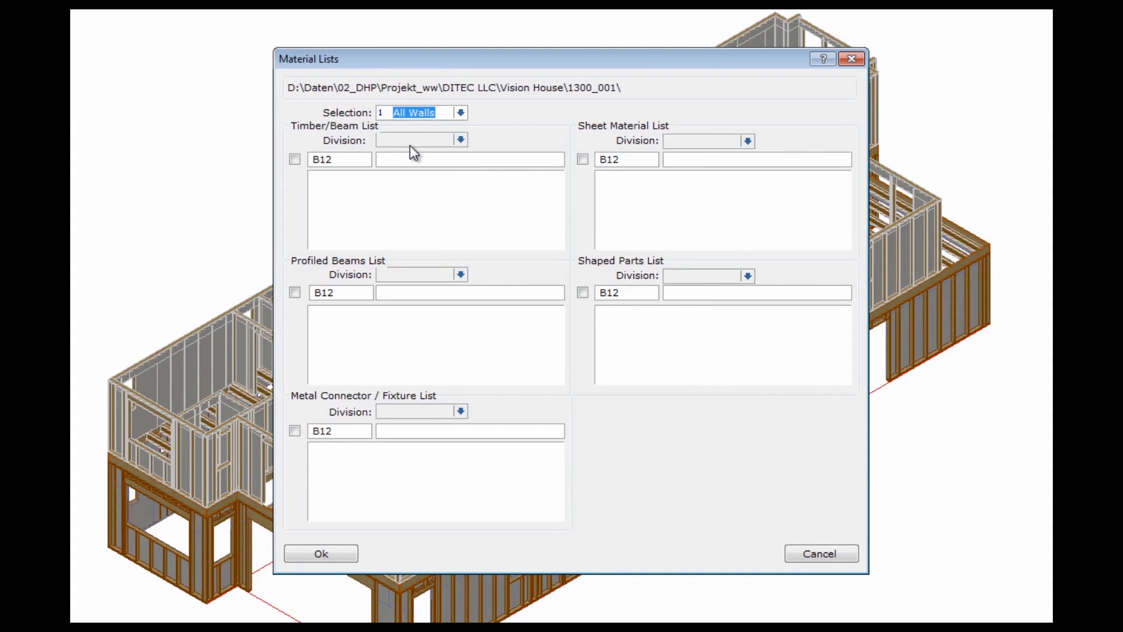
{"action": "left_click", "coordinate": [294, 159]}
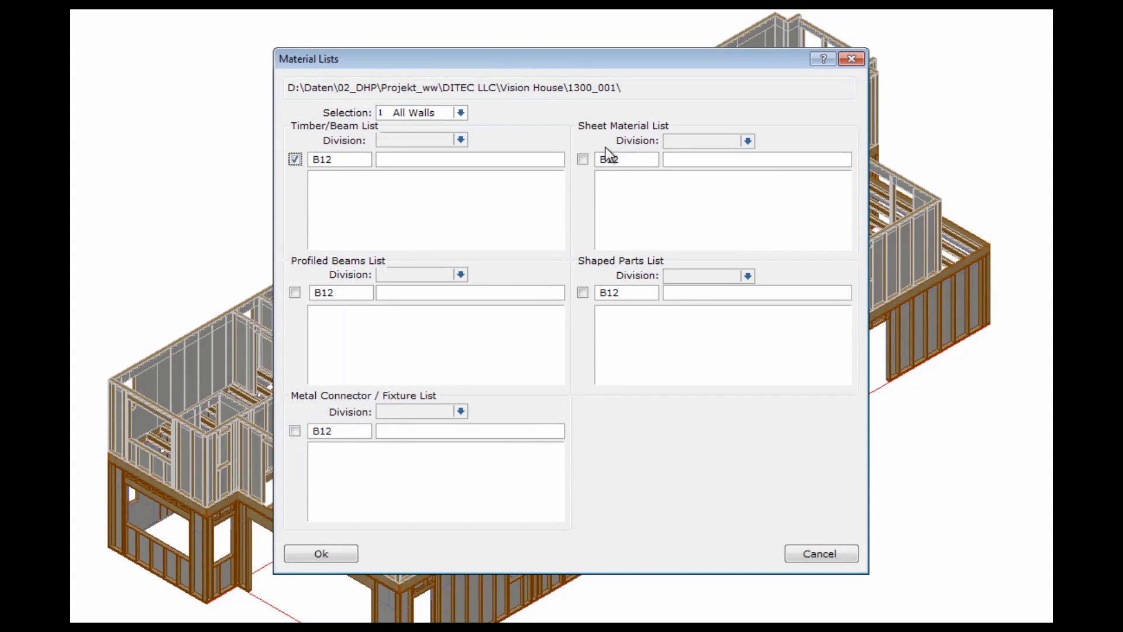
{"action": "left_click", "coordinate": [584, 160]}
Generate the lists and open 'Timber list: B12' from the project data for editing
{"action": "left_click", "coordinate": [321, 553]}
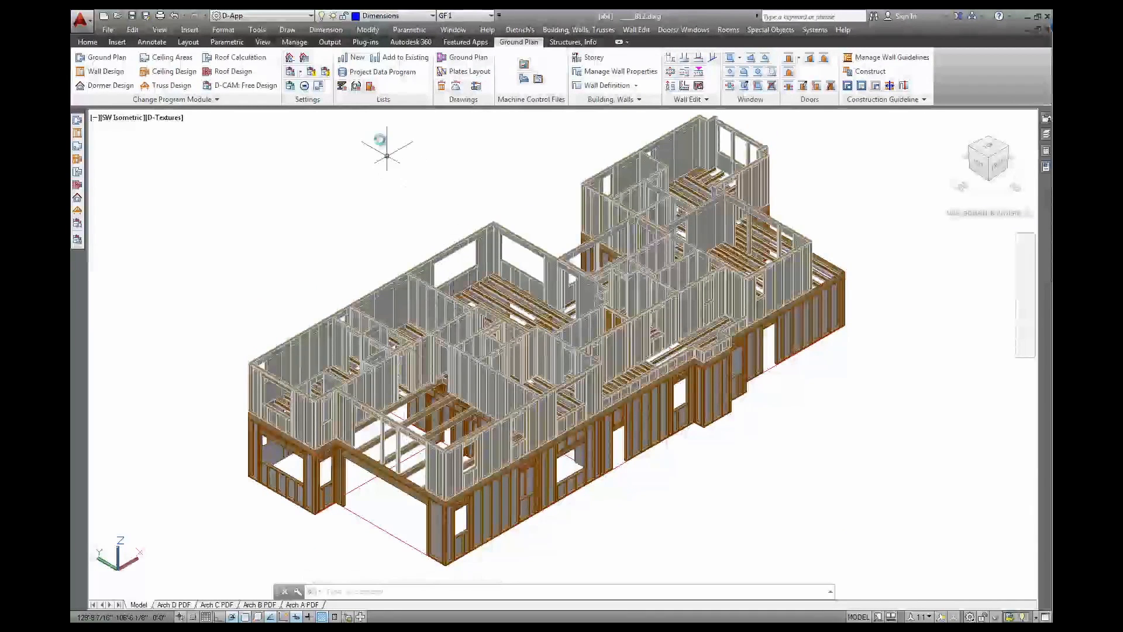
{"action": "left_click", "coordinate": [358, 72]}
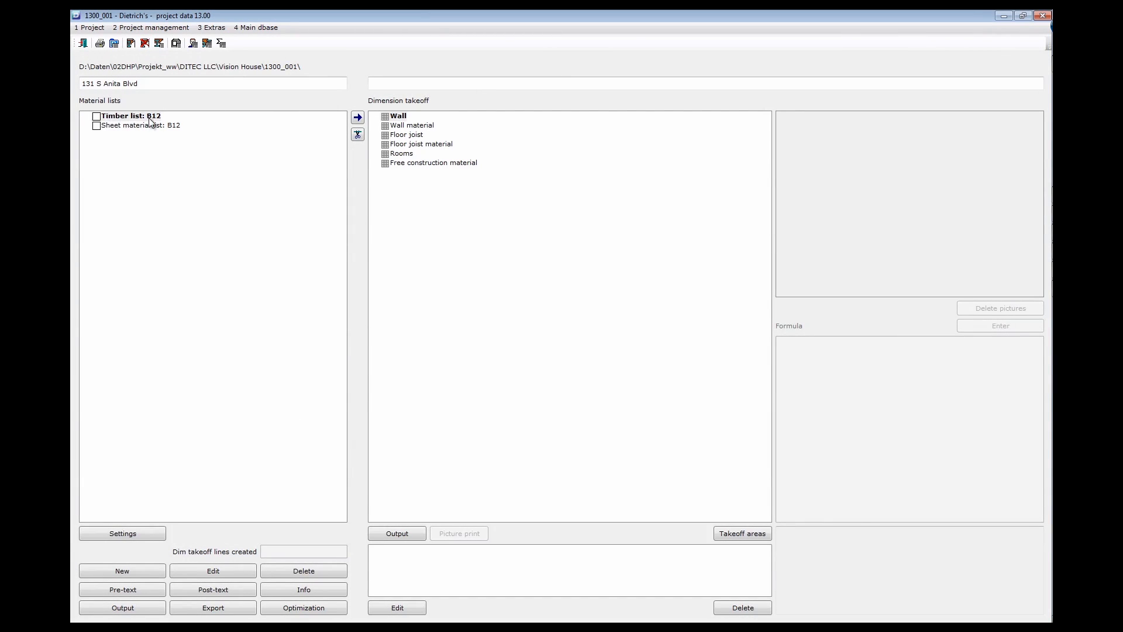
{"action": "left_click", "coordinate": [129, 126]}
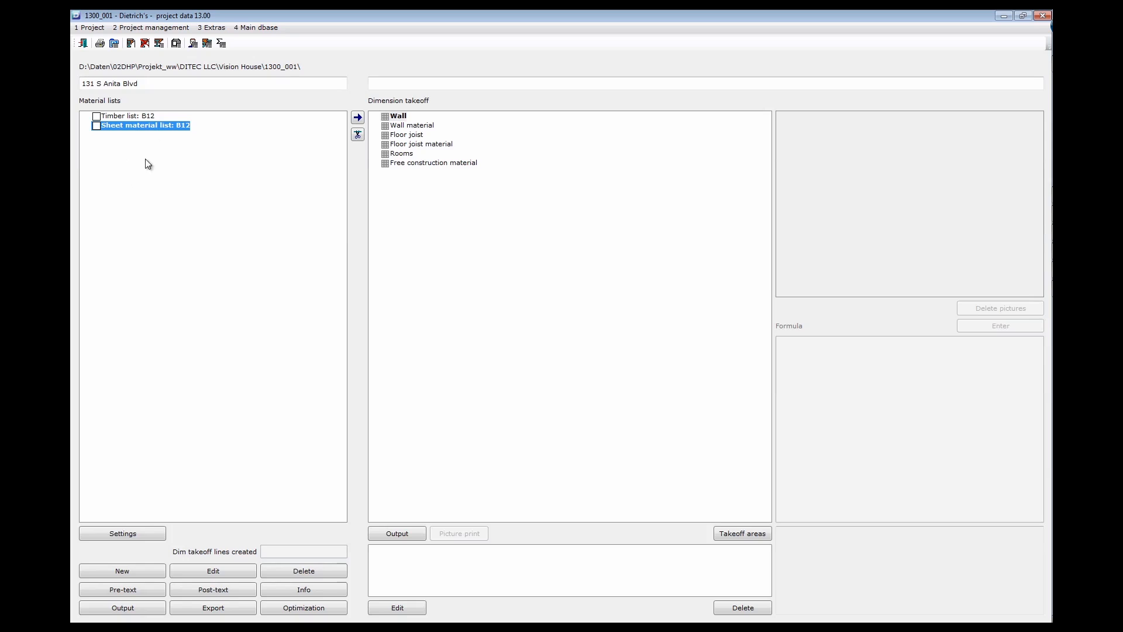
{"action": "left_click", "coordinate": [145, 118]}
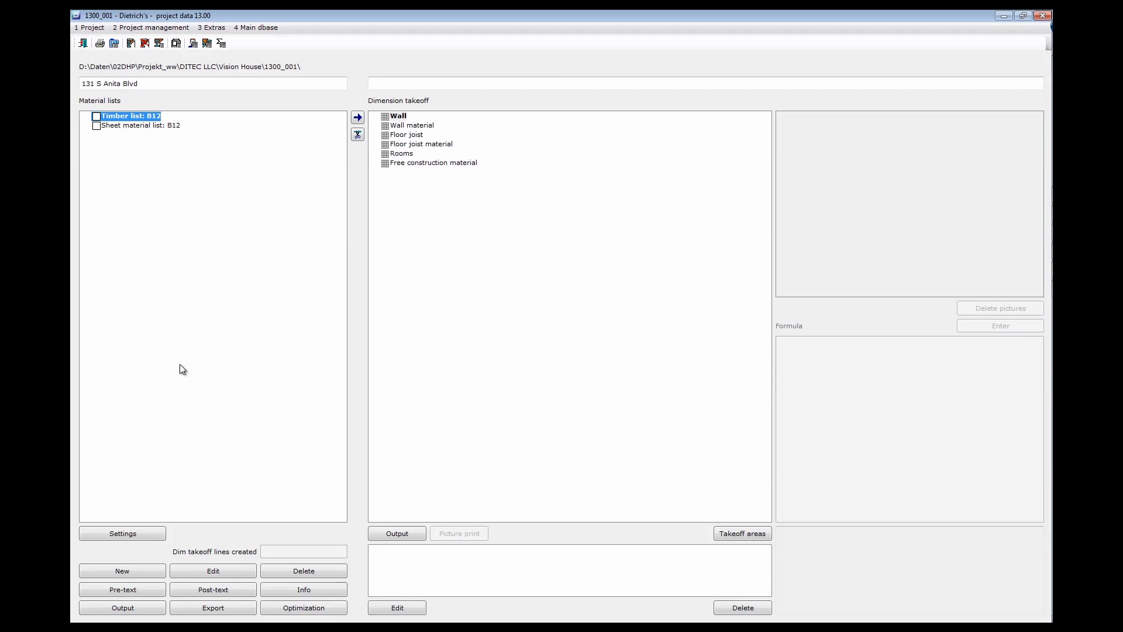
{"action": "left_click", "coordinate": [202, 570]}
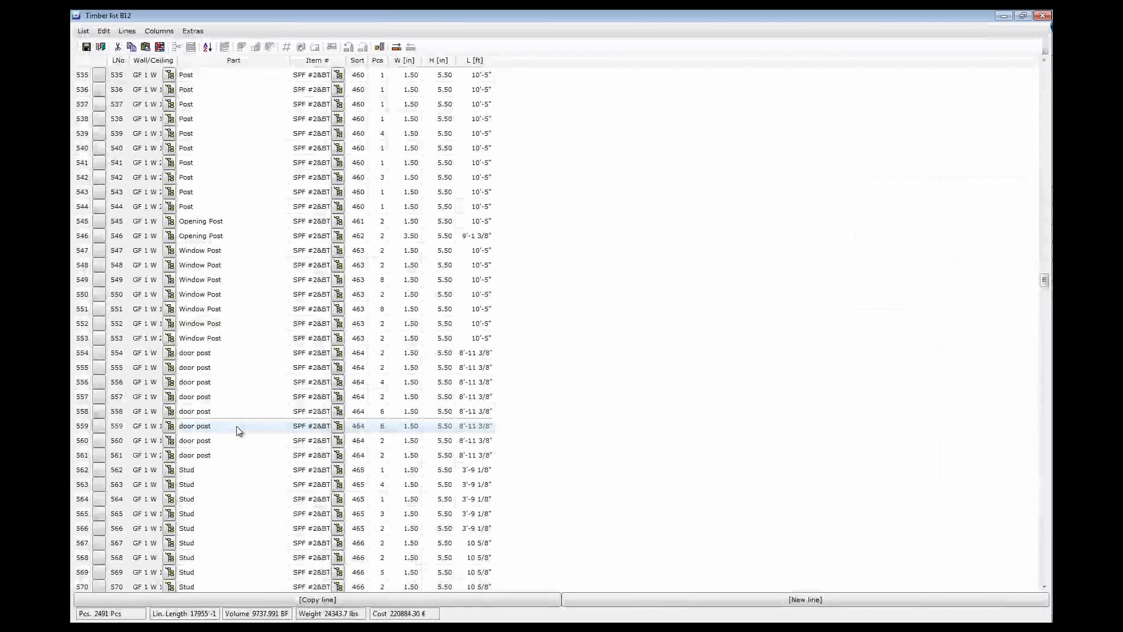
{"action": "scroll", "coordinate": [237, 431], "scroll_direction": "down", "scroll_amount": 8}
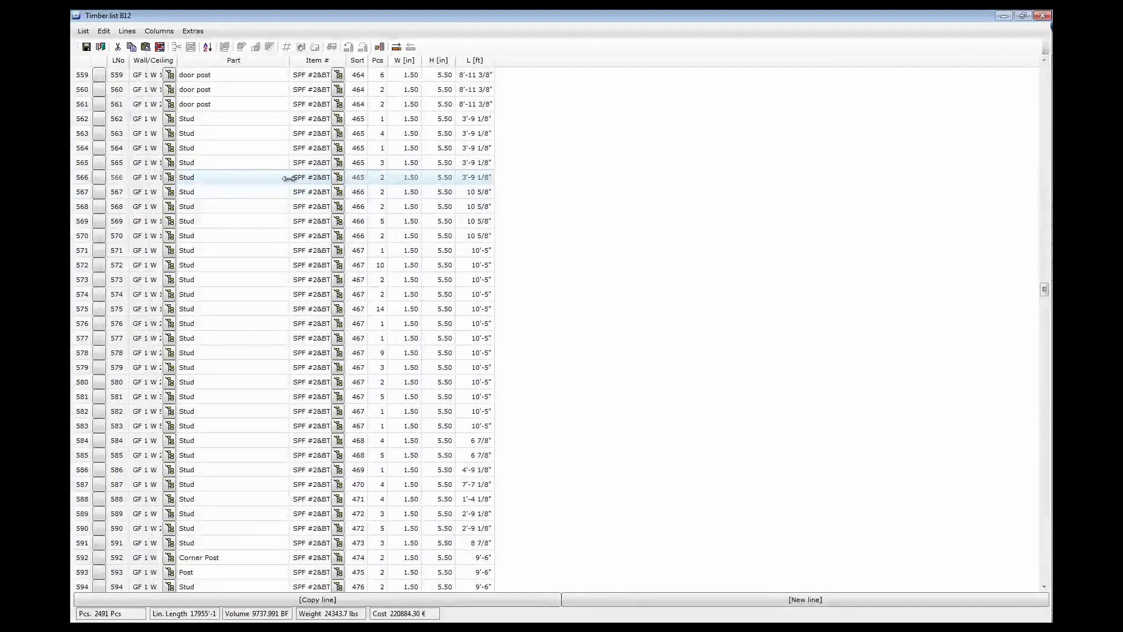
{"action": "left_click", "coordinate": [338, 179]}
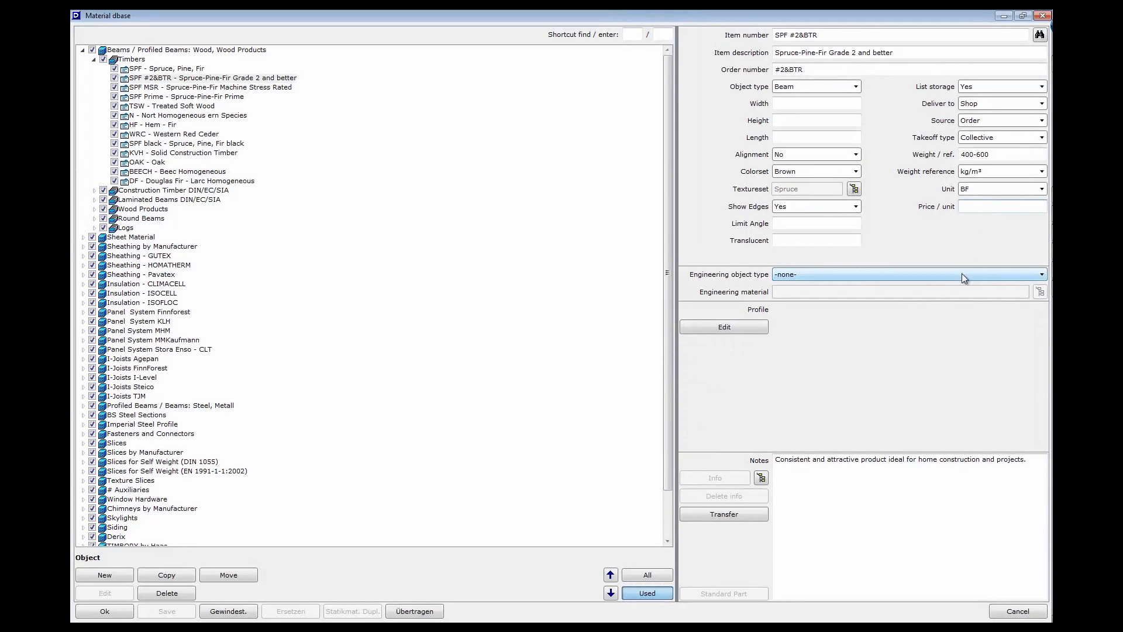
{"action": "left_click", "coordinate": [811, 471]}
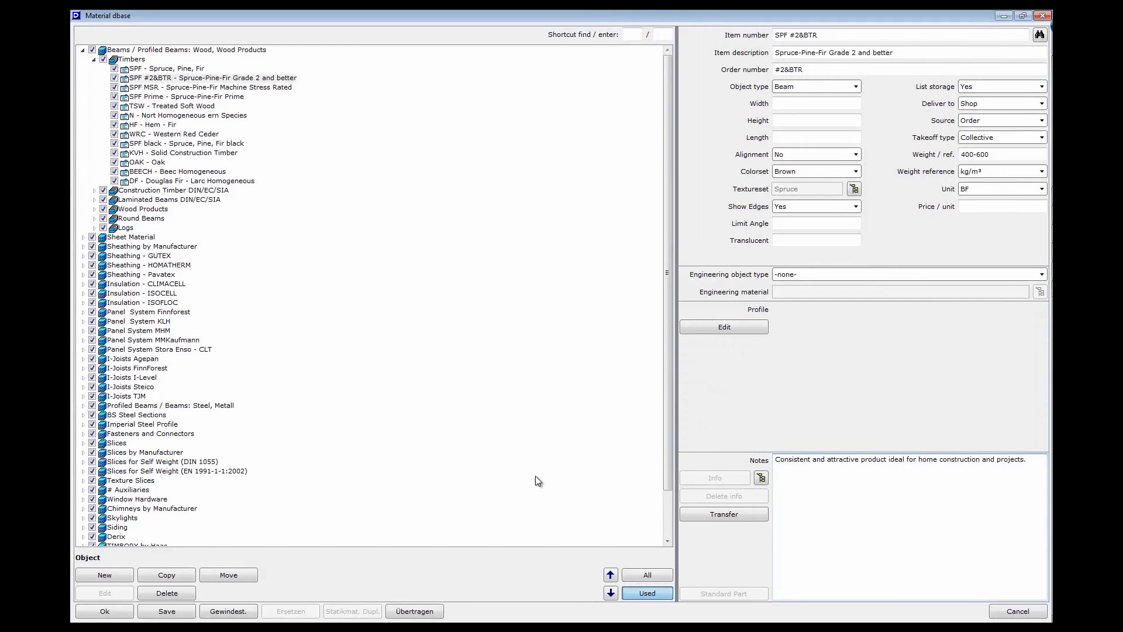
{"action": "left_click", "coordinate": [106, 612]}
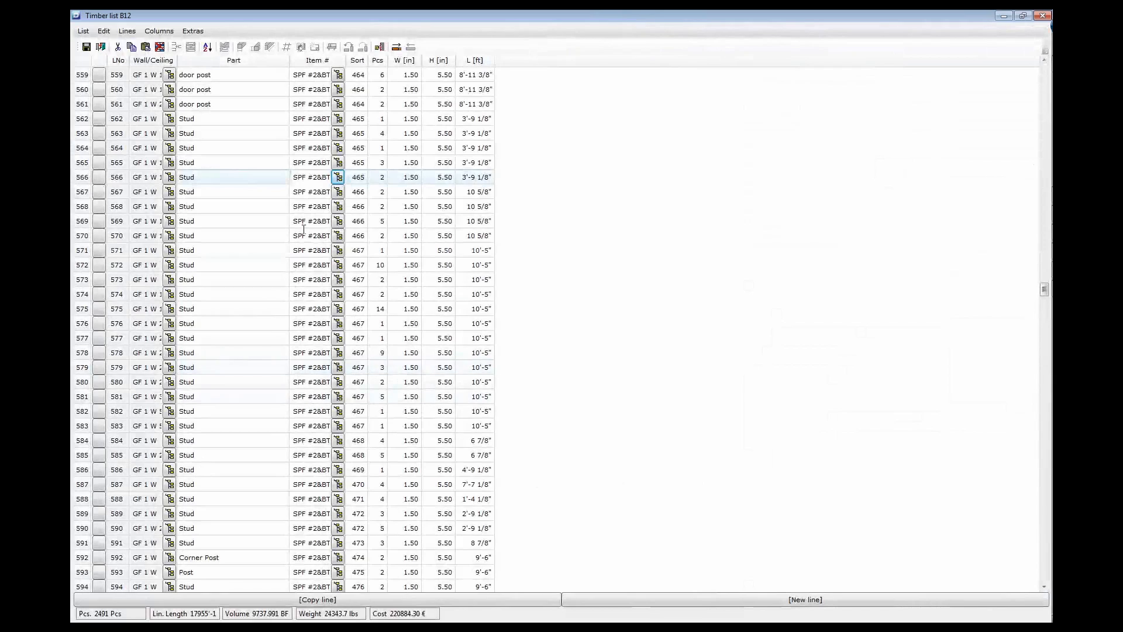
{"action": "left_click", "coordinate": [367, 179]}
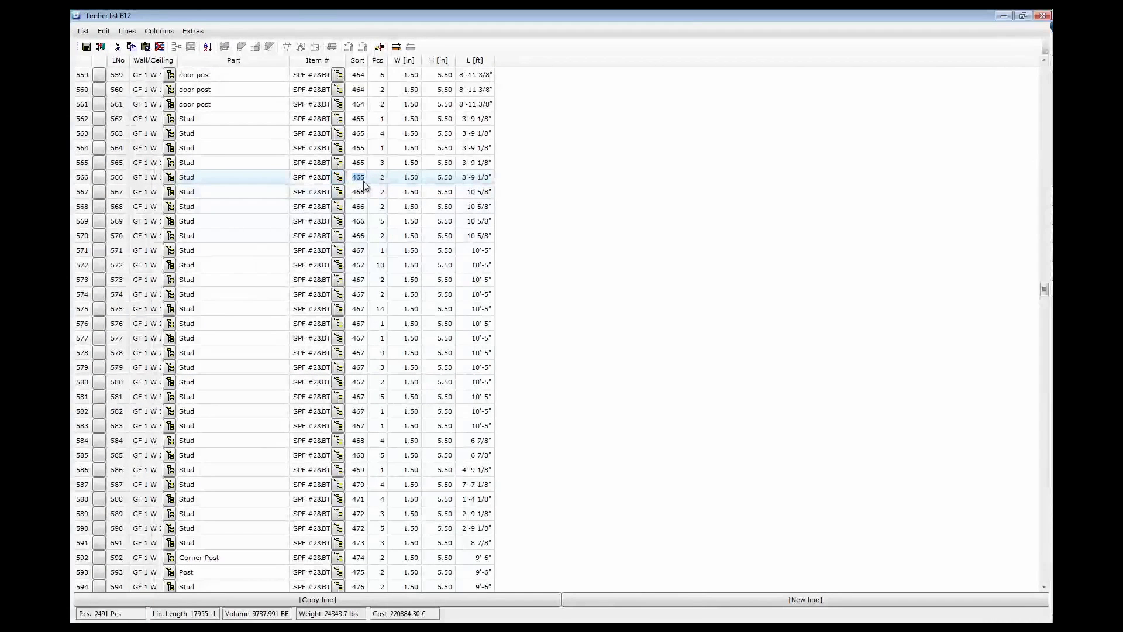
Inspect sort numbers, widths and lengths of rows 561–578 in the B12 timber list
{"action": "left_click", "coordinate": [360, 150]}
{"action": "left_click", "coordinate": [361, 134]}
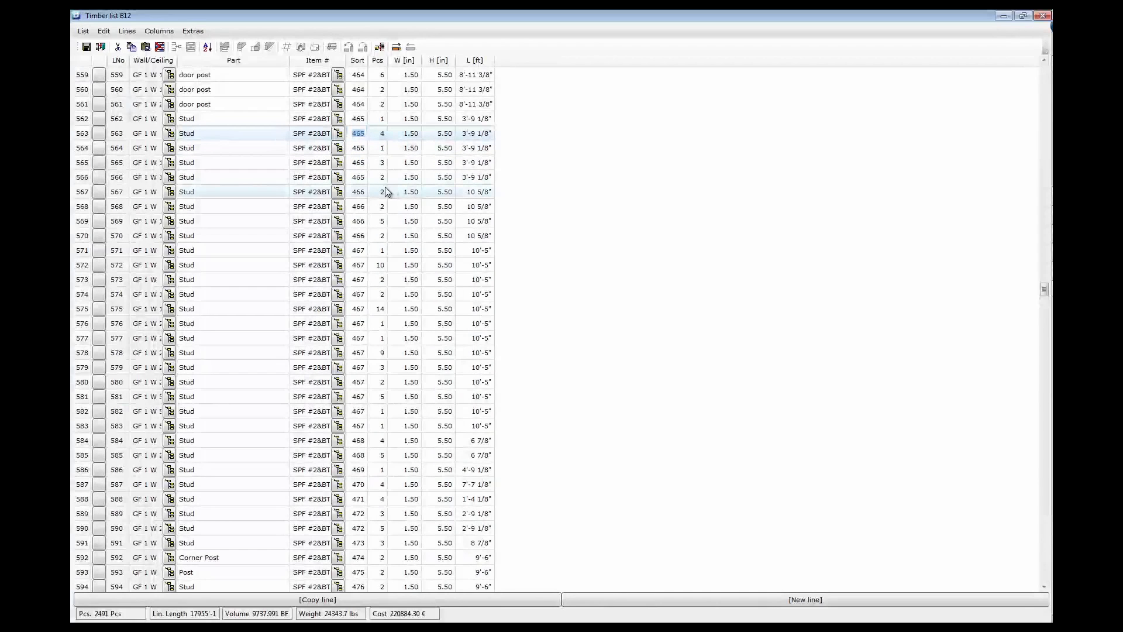
{"action": "left_click", "coordinate": [413, 133]}
{"action": "key", "text": "Tab"}
{"action": "key", "text": "Tab"}
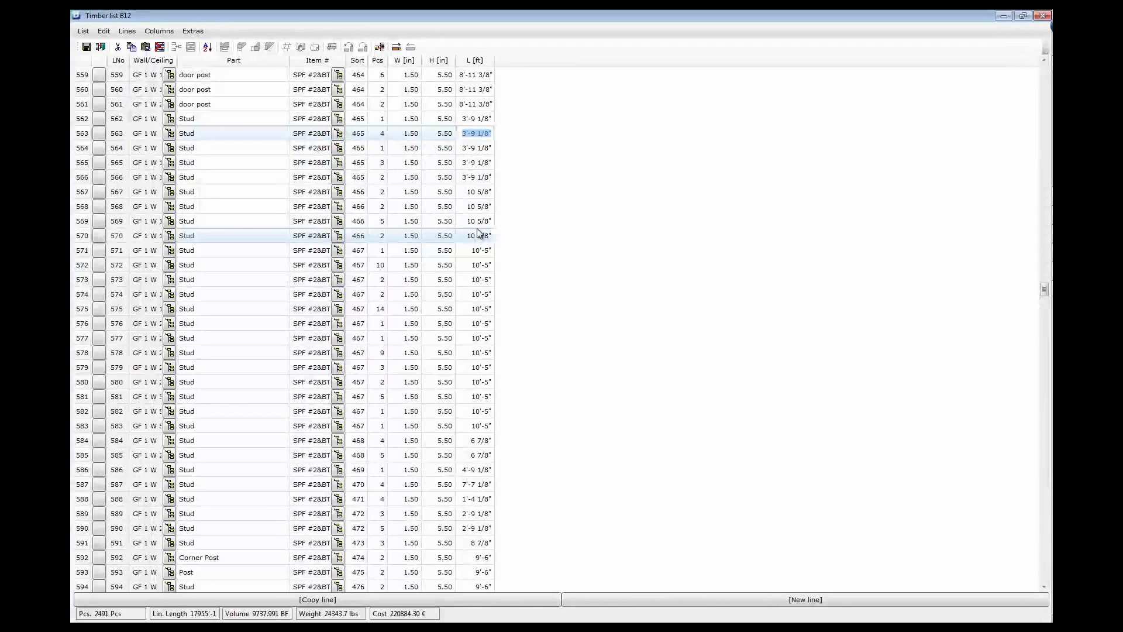
{"action": "left_click", "coordinate": [477, 103]}
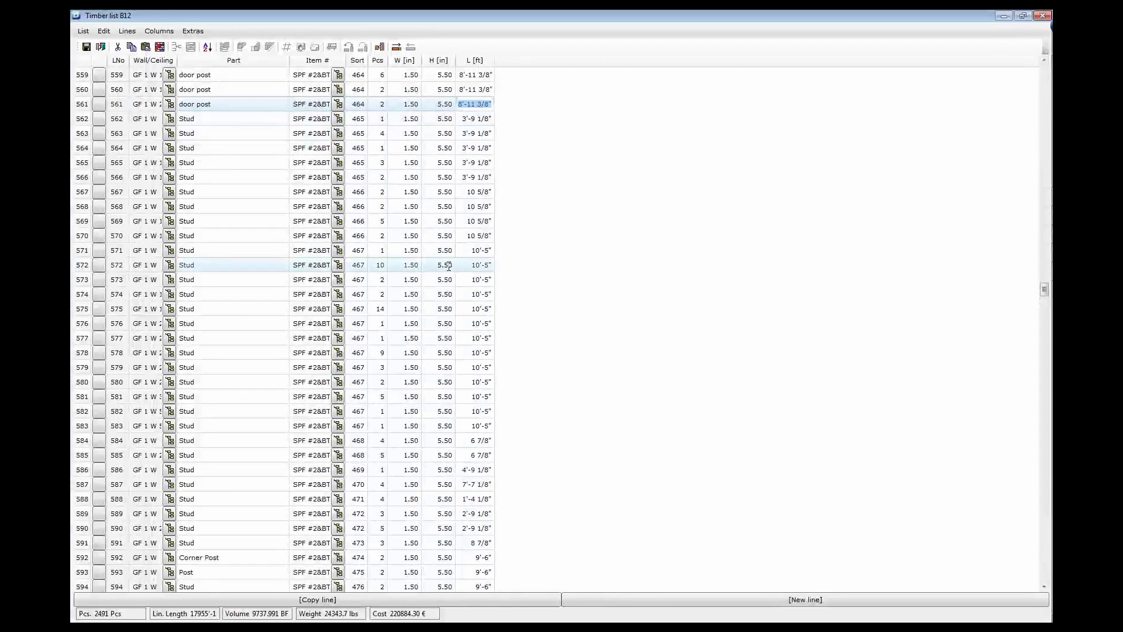
{"action": "left_click", "coordinate": [481, 280]}
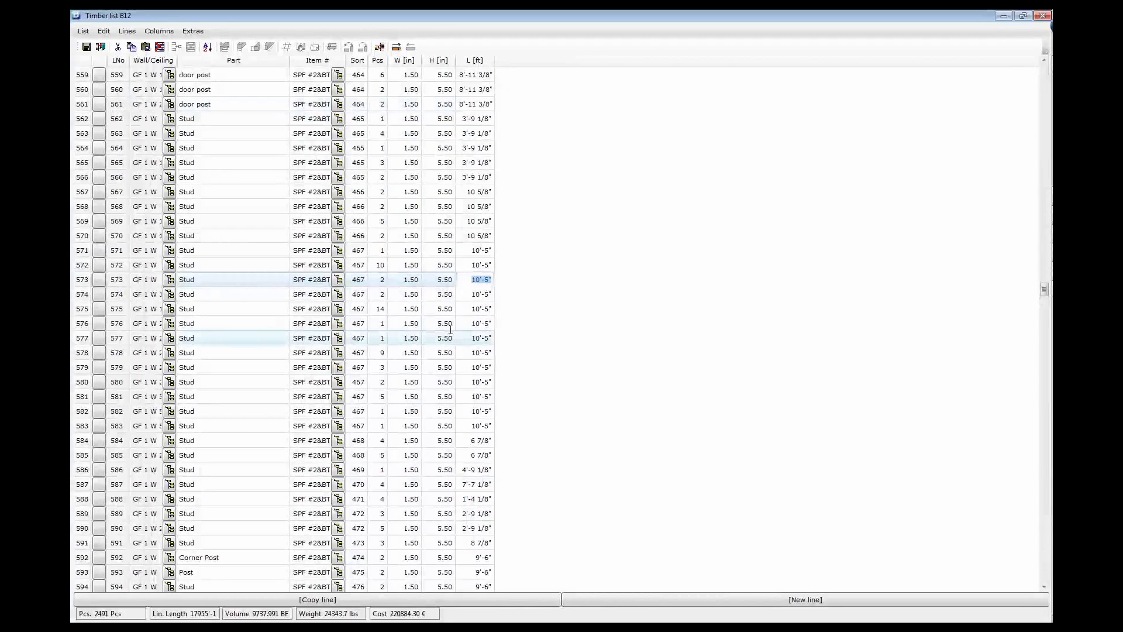
{"action": "left_click", "coordinate": [489, 354]}
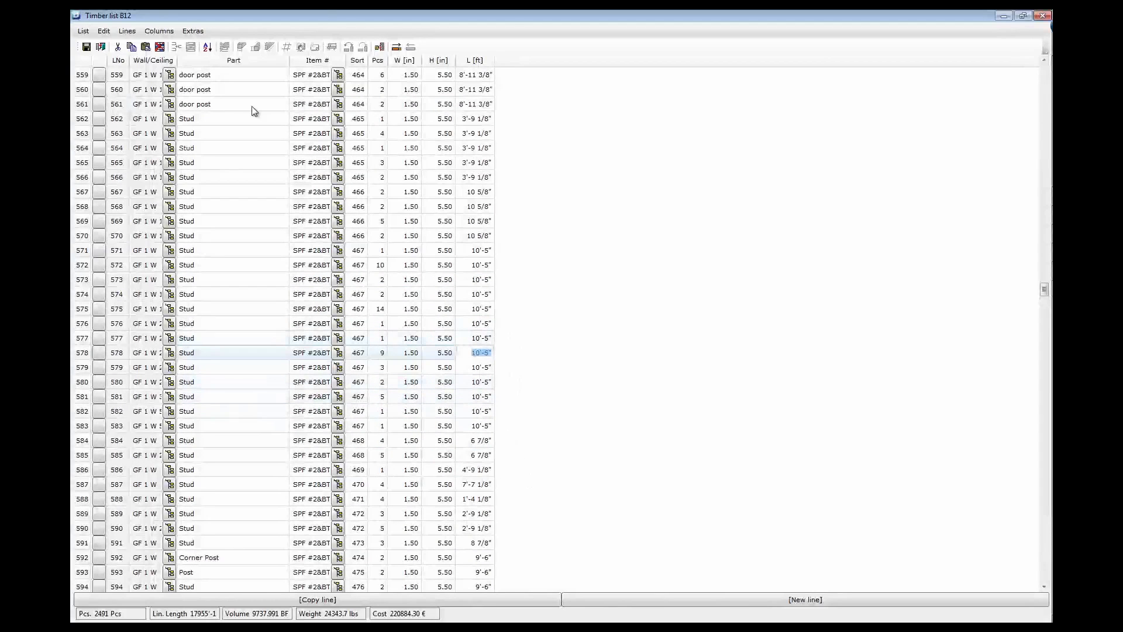
Export the B12 timber list in MS Excel 2007 (*.xlsx) format
{"action": "left_click", "coordinate": [83, 31]}
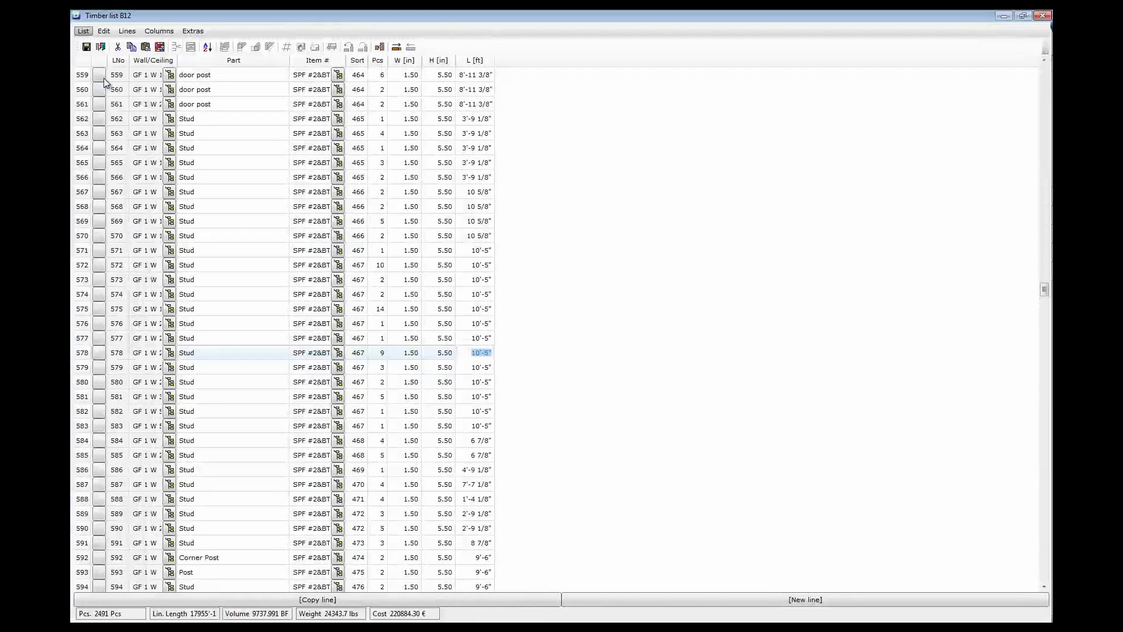
{"action": "left_click", "coordinate": [106, 82]}
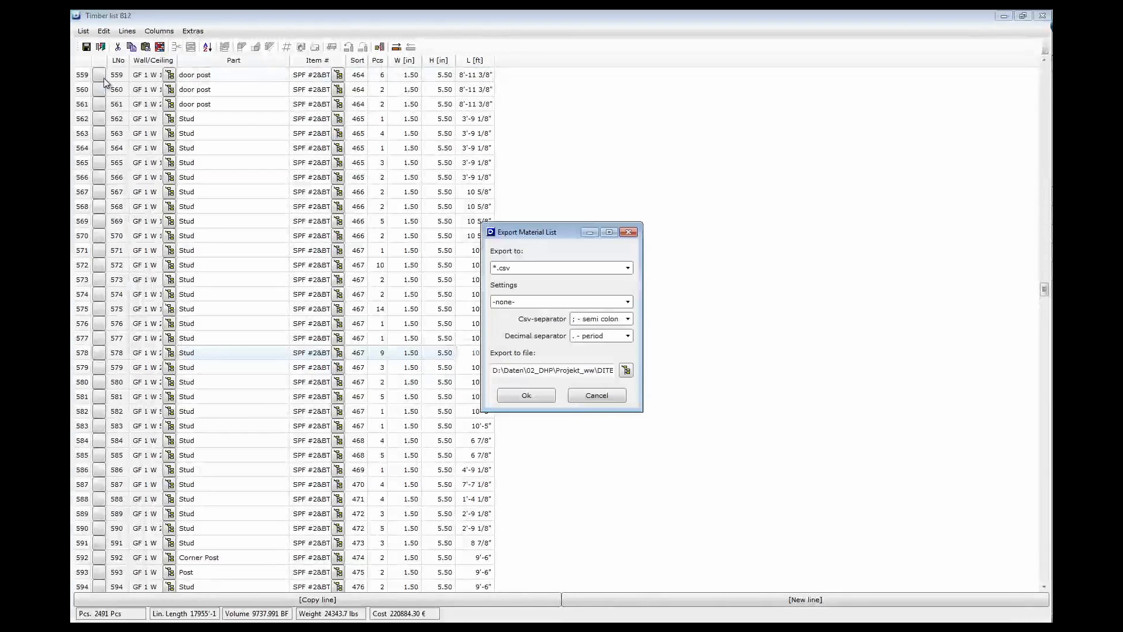
{"action": "left_click", "coordinate": [524, 269]}
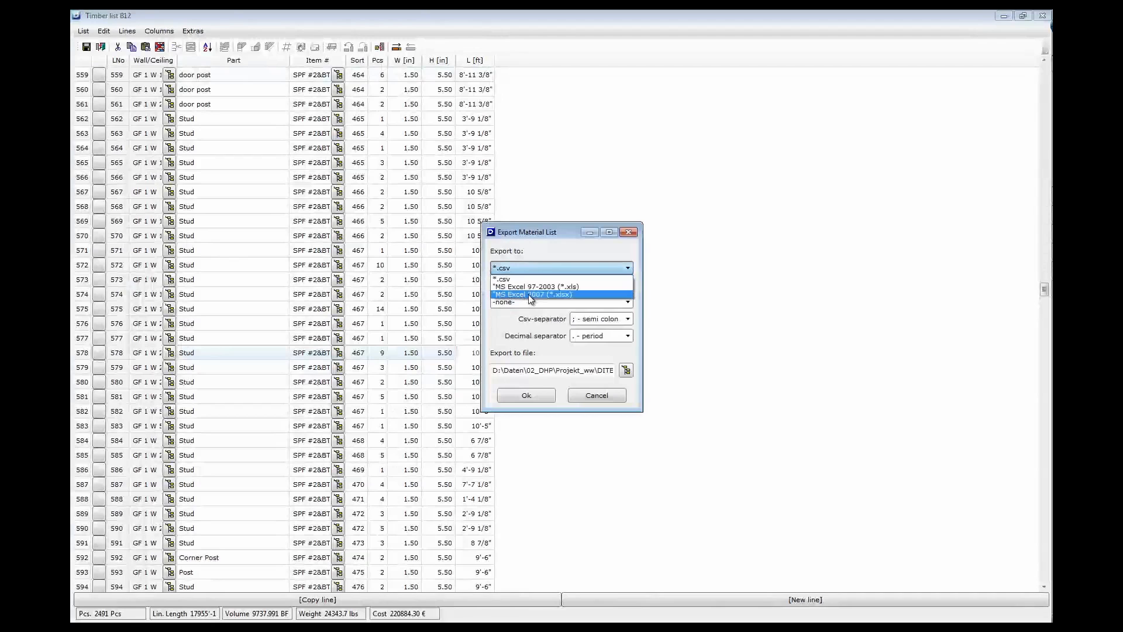
{"action": "left_click", "coordinate": [531, 296]}
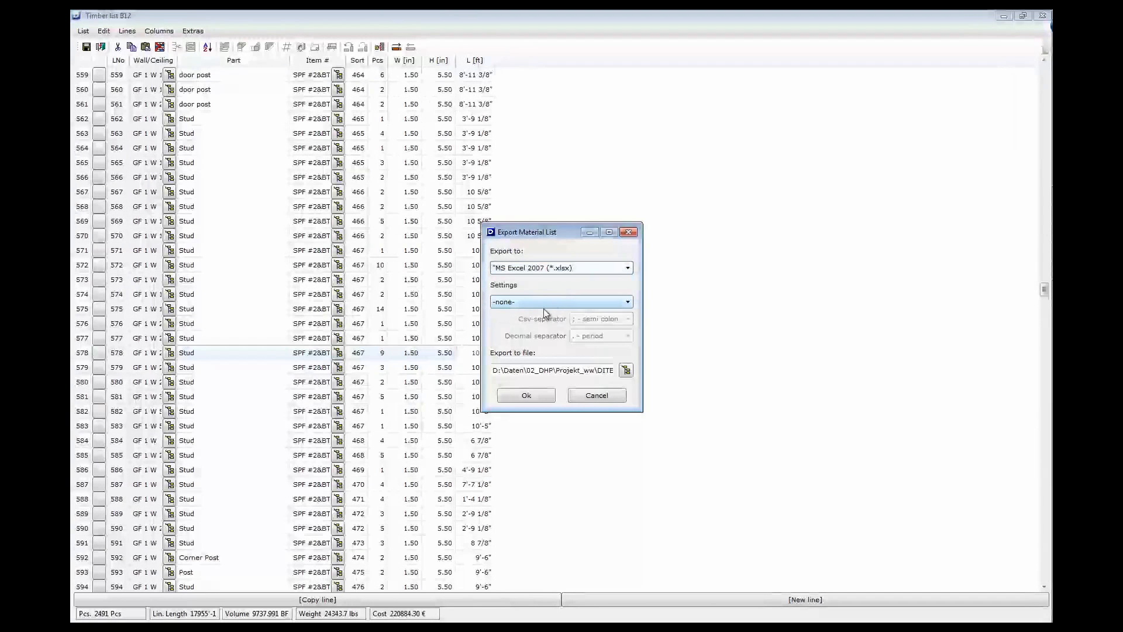
{"action": "left_click", "coordinate": [528, 396]}
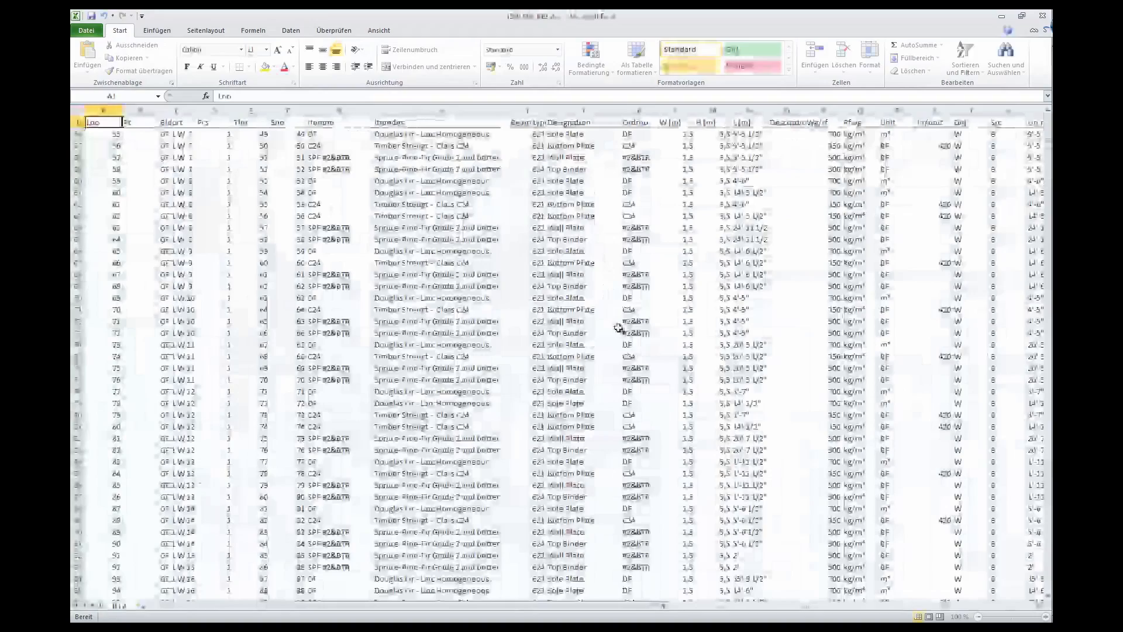
Scroll the exported Excel sheet, then minimize Excel to get back to the B12 timber list
{"action": "left_click_drag", "start_coordinate": [801, 606], "coordinate": [771, 617]}
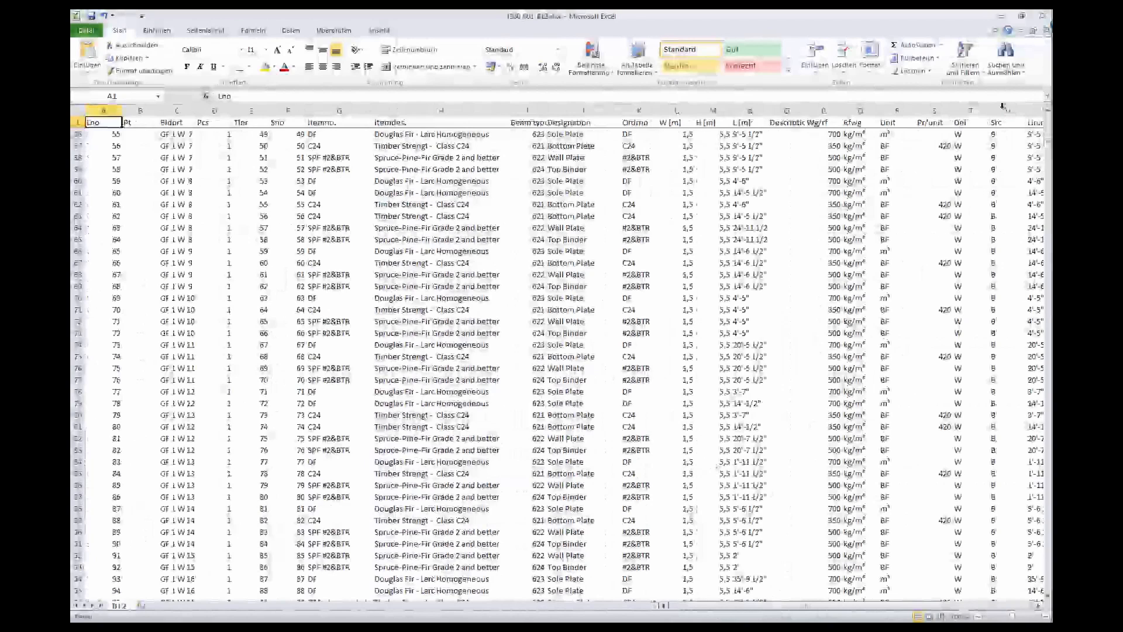
{"action": "left_click", "coordinate": [1001, 16]}
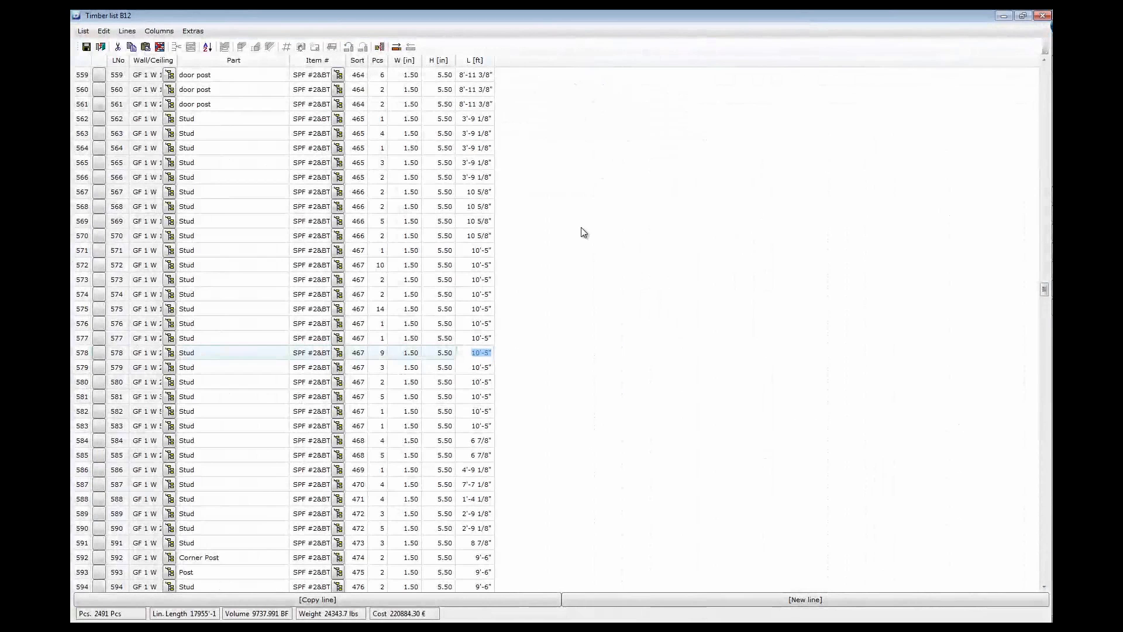
Close the timber list and select Timber list: B12 for output
{"action": "left_click", "coordinate": [100, 48]}
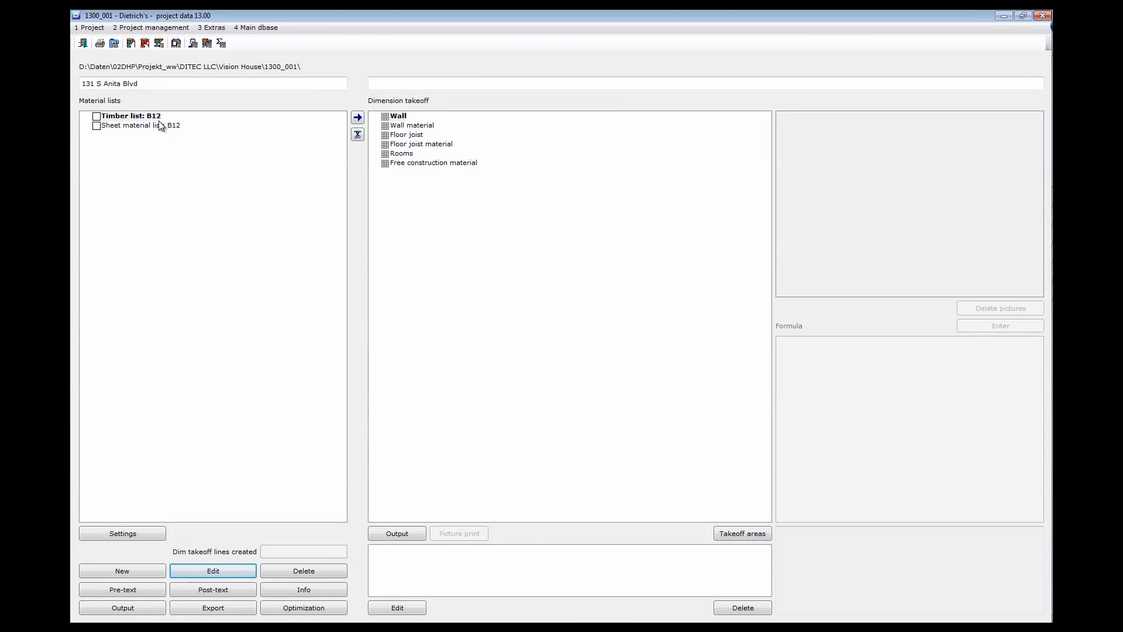
{"action": "left_click", "coordinate": [143, 116]}
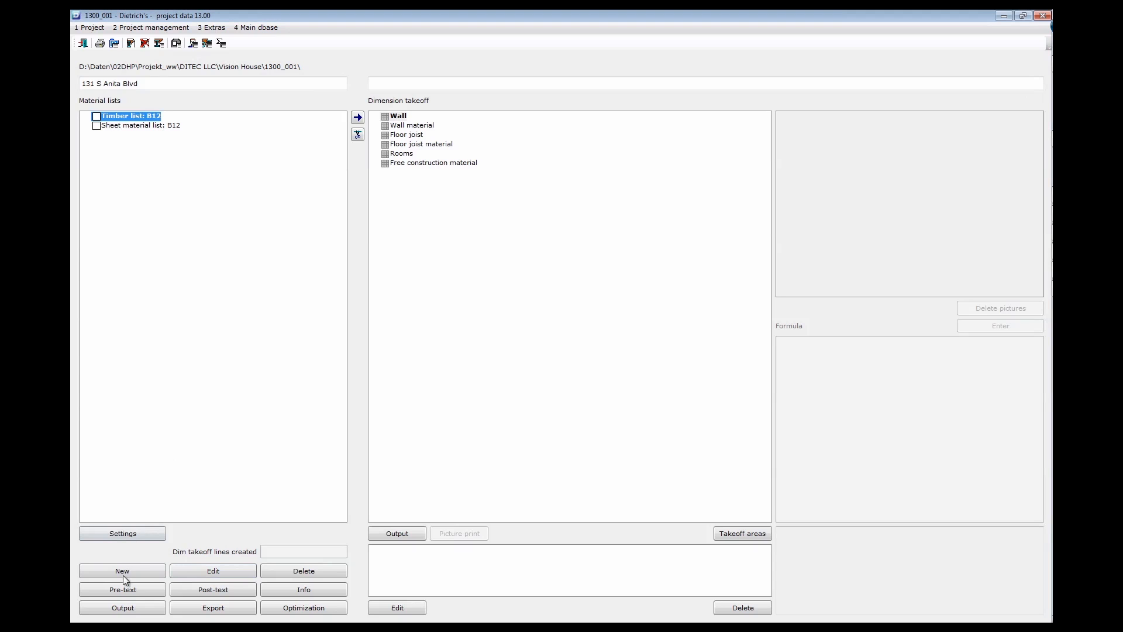
{"action": "left_click", "coordinate": [123, 608]}
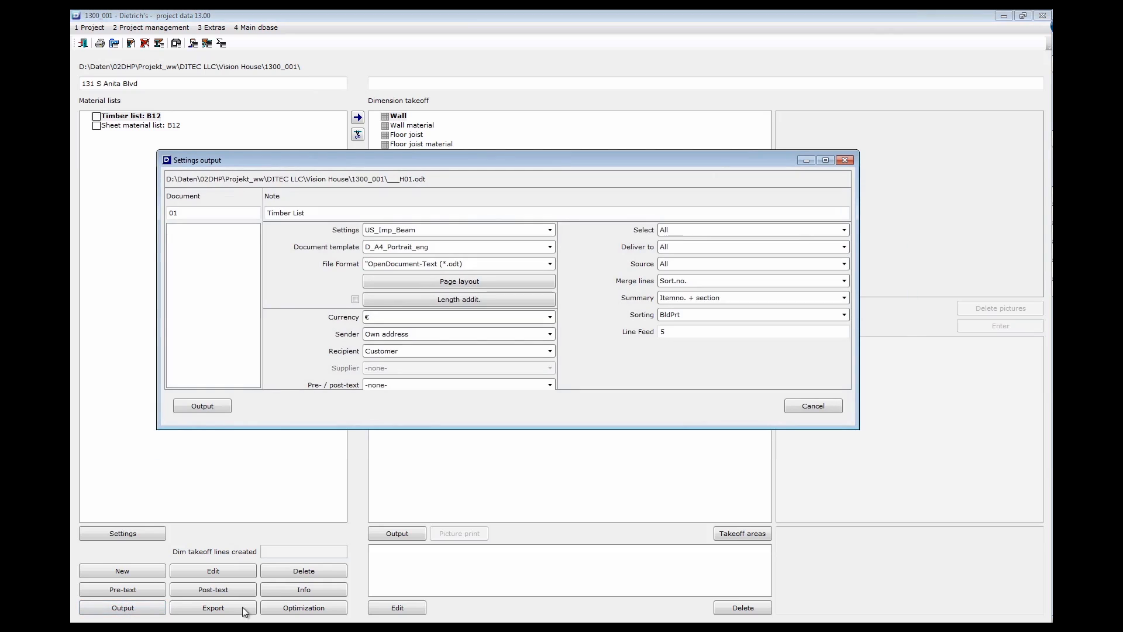
Output it as a PDF using template D_Letter_Portrait_eng, currency $US, recipient Customer
{"action": "left_click", "coordinate": [438, 252]}
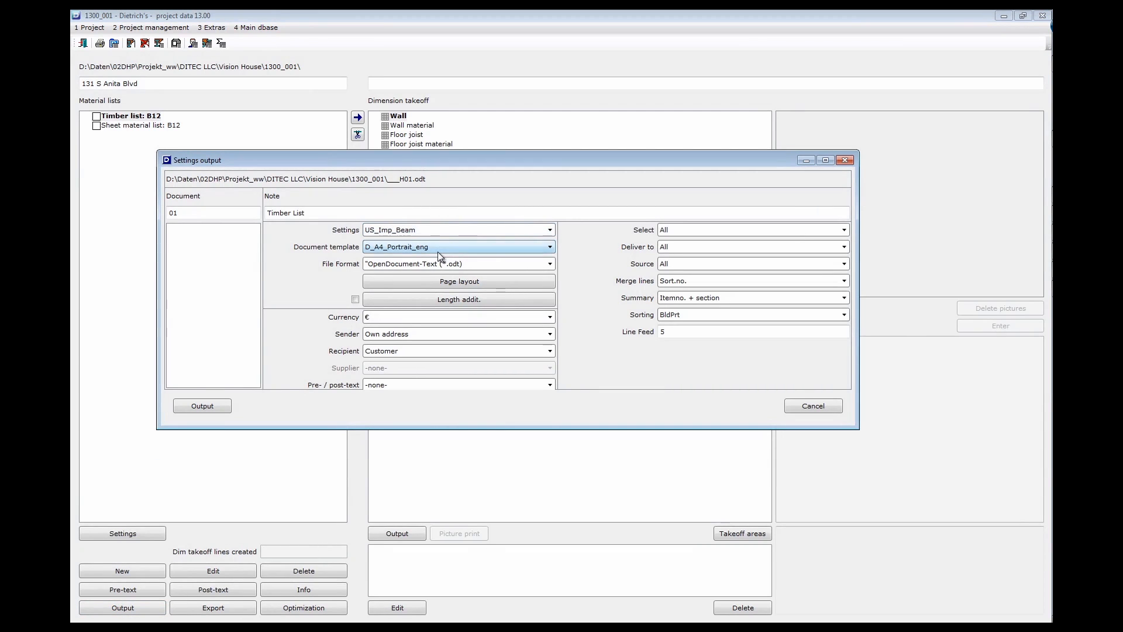
{"action": "left_click", "coordinate": [386, 283]}
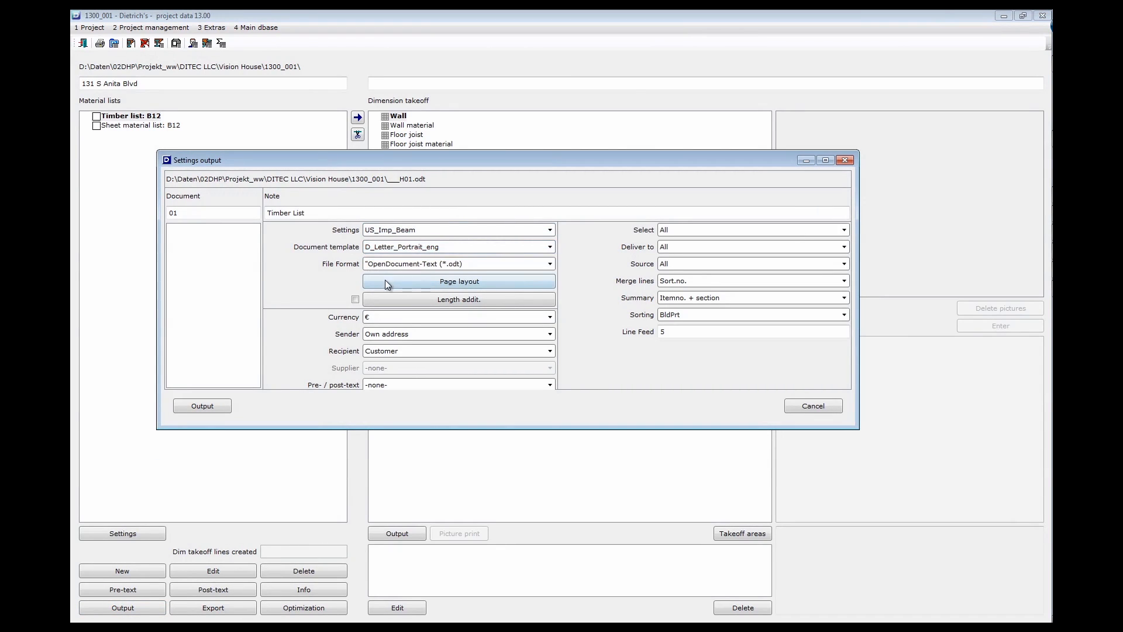
{"action": "left_click", "coordinate": [438, 265]}
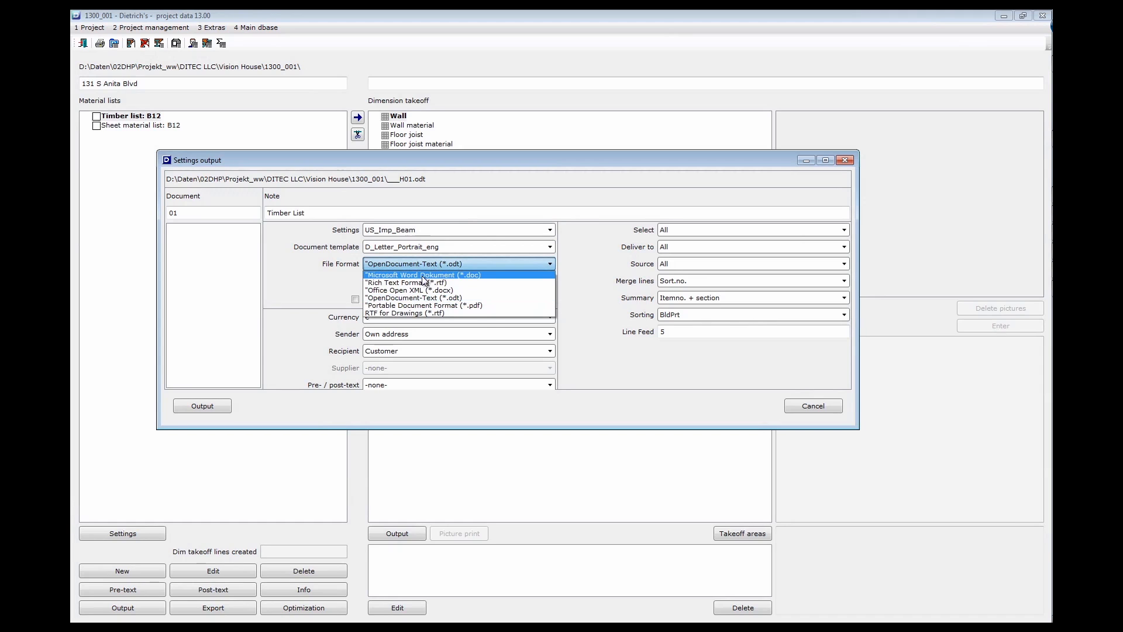
{"action": "left_click", "coordinate": [408, 305]}
{"action": "left_click", "coordinate": [401, 316]}
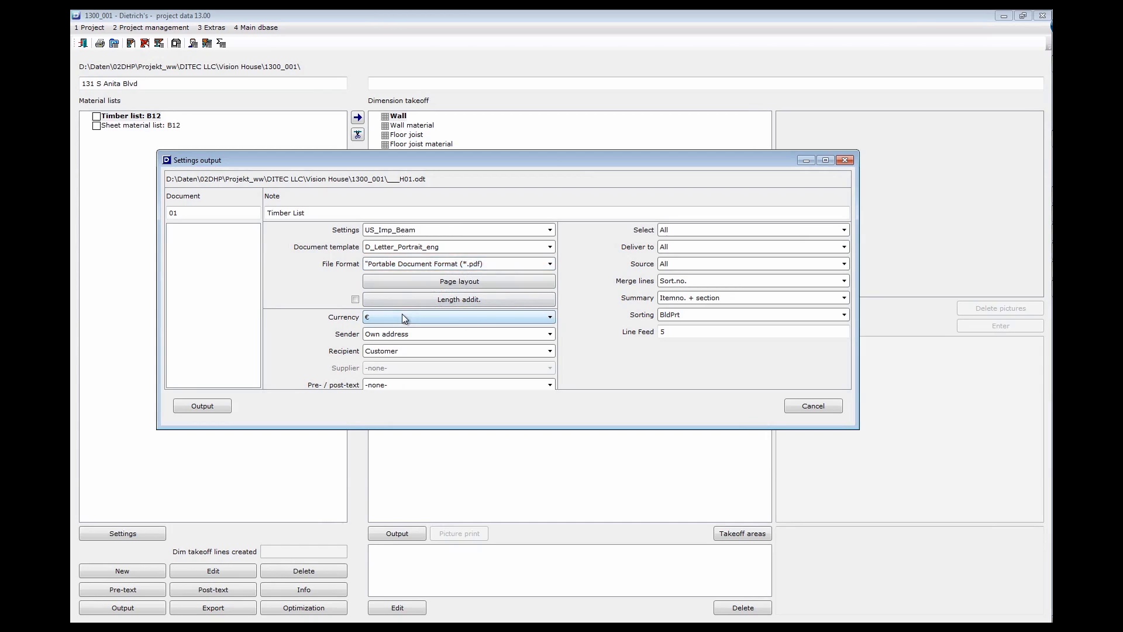
{"action": "left_click", "coordinate": [380, 340]}
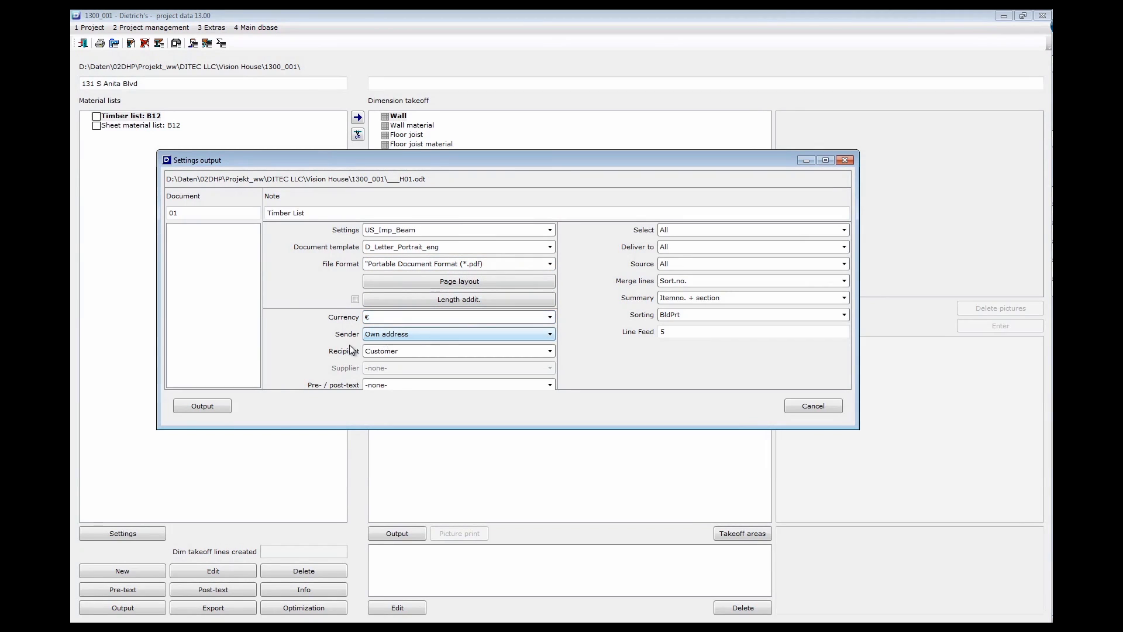
{"action": "left_click", "coordinate": [394, 321]}
{"action": "left_click", "coordinate": [383, 338]}
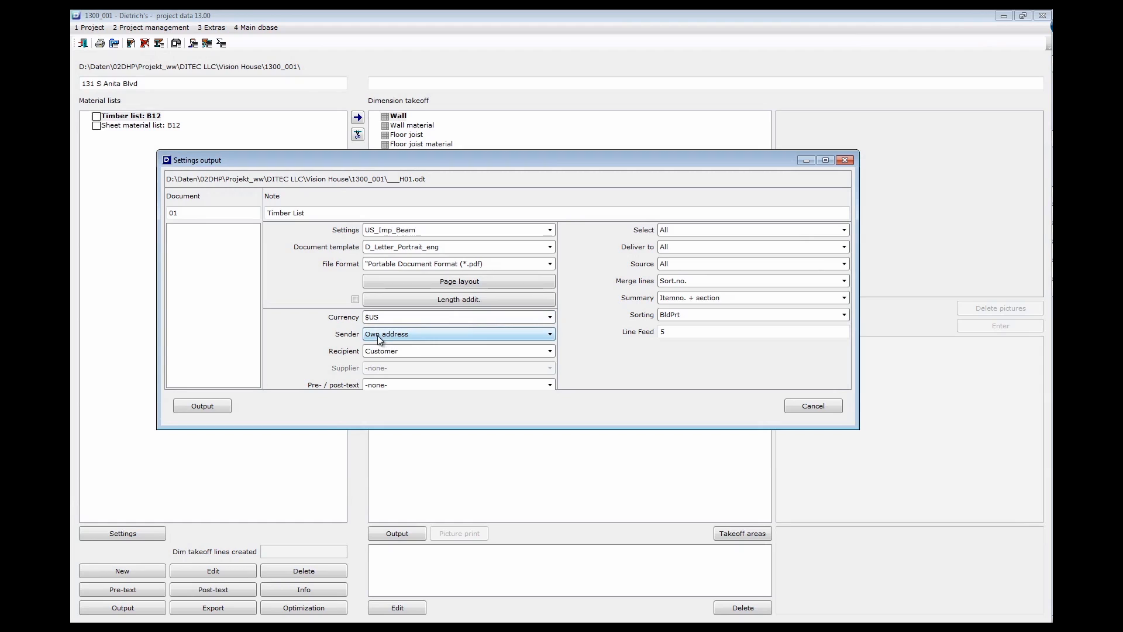
{"action": "left_click", "coordinate": [416, 352]}
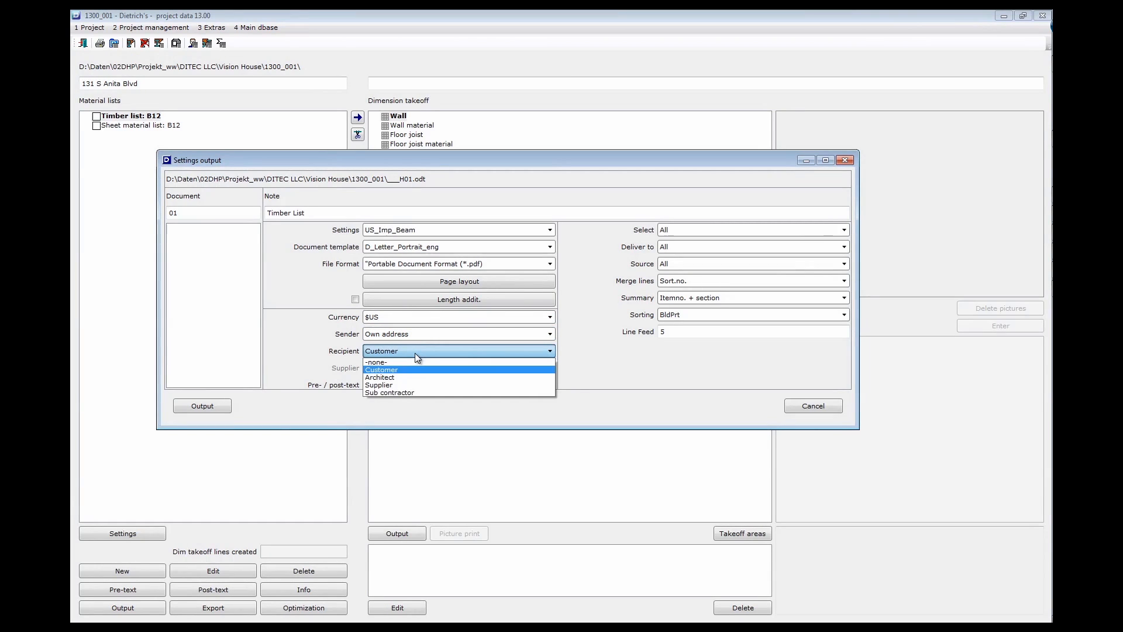
{"action": "left_click", "coordinate": [415, 353]}
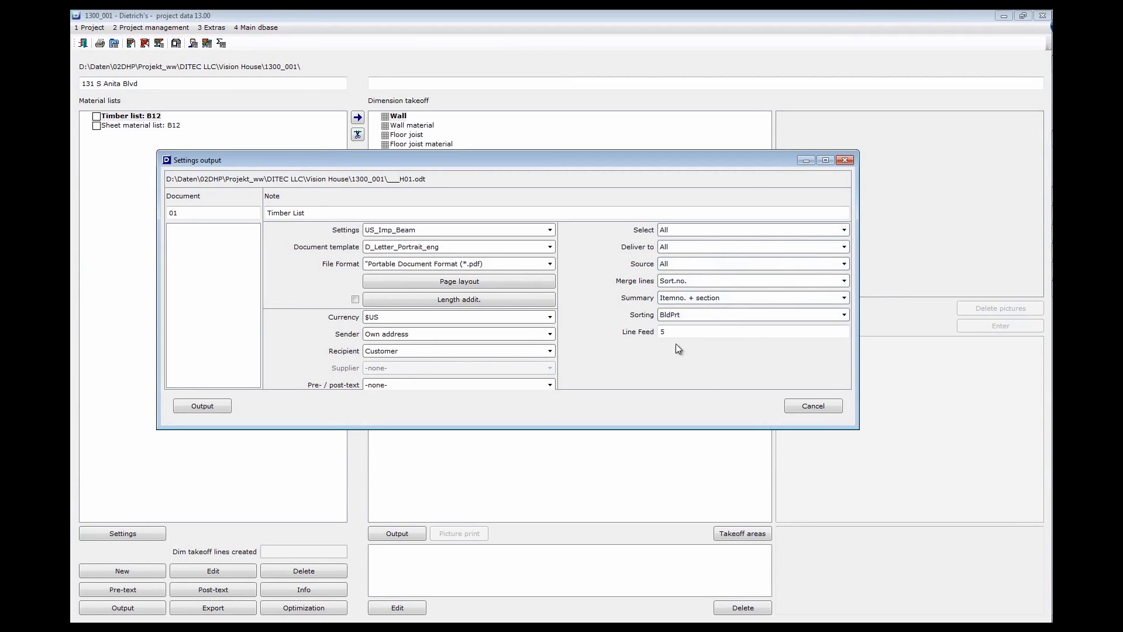
{"action": "left_click", "coordinate": [202, 407]}
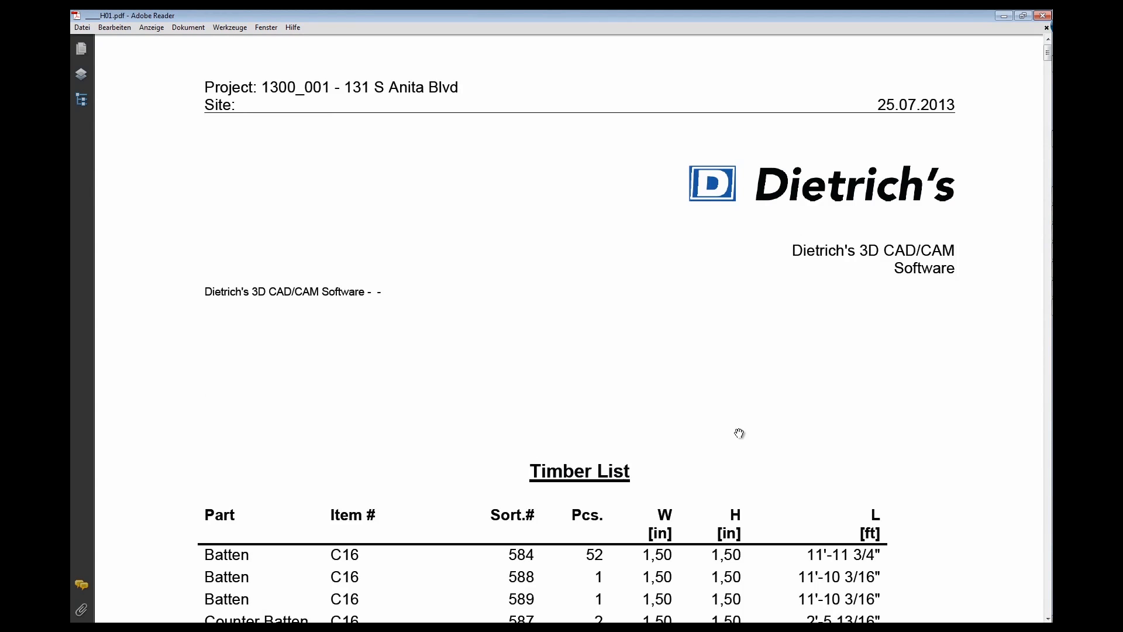
Pan through the Timber List PDF's pages down to the Stud and Counter Batten rows, then close Adobe Reader
{"action": "left_click_drag", "start_coordinate": [590, 474], "coordinate": [587, 127]}
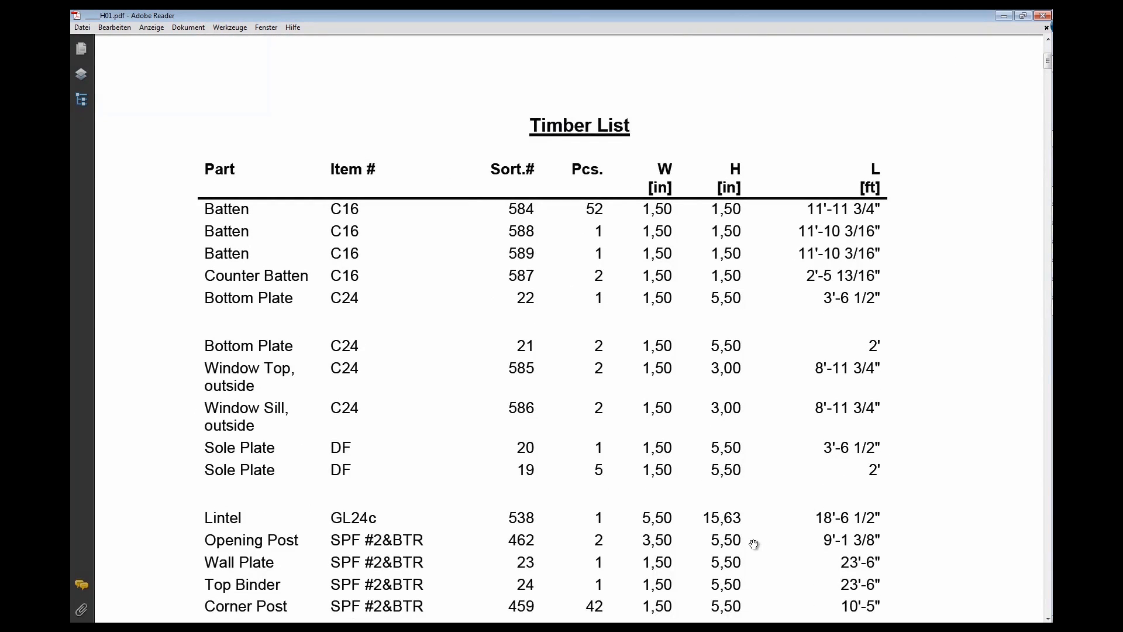
{"action": "left_click_drag", "start_coordinate": [752, 536], "coordinate": [813, 114]}
{"action": "left_click_drag", "start_coordinate": [655, 556], "coordinate": [741, 67]}
{"action": "left_click_drag", "start_coordinate": [705, 473], "coordinate": [719, 258]}
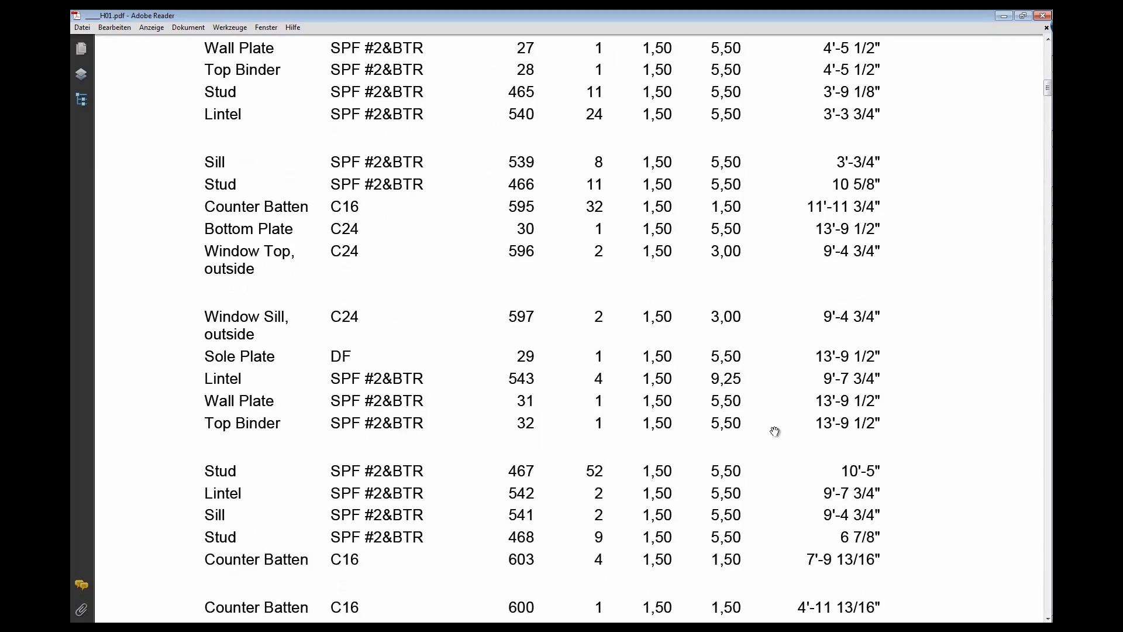
{"action": "left_click", "coordinate": [1045, 17]}
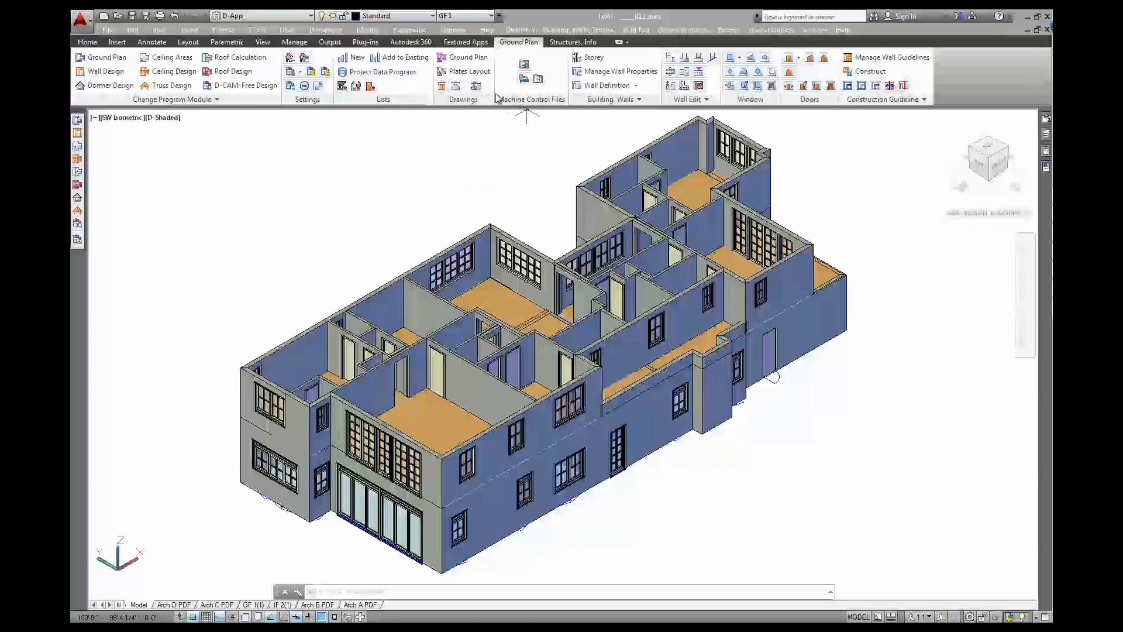
Create a Total Position dimension takeoff with 1.000 minimum subtraction area and All control pictures
{"action": "left_click", "coordinate": [356, 86]}
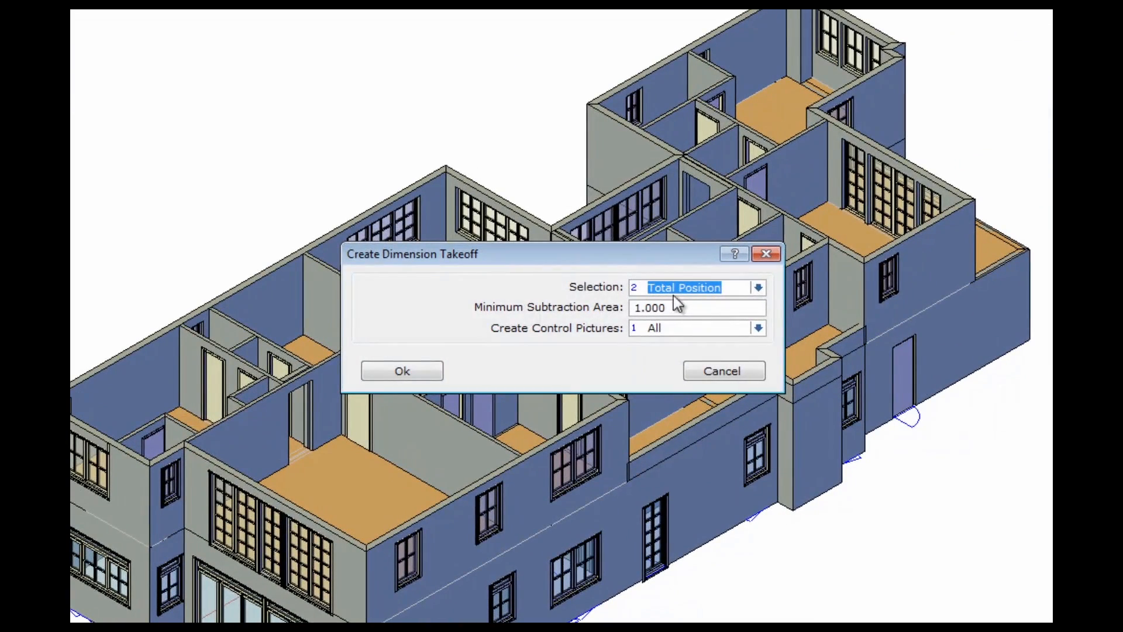
{"action": "left_click", "coordinate": [758, 287]}
{"action": "left_click", "coordinate": [723, 319]}
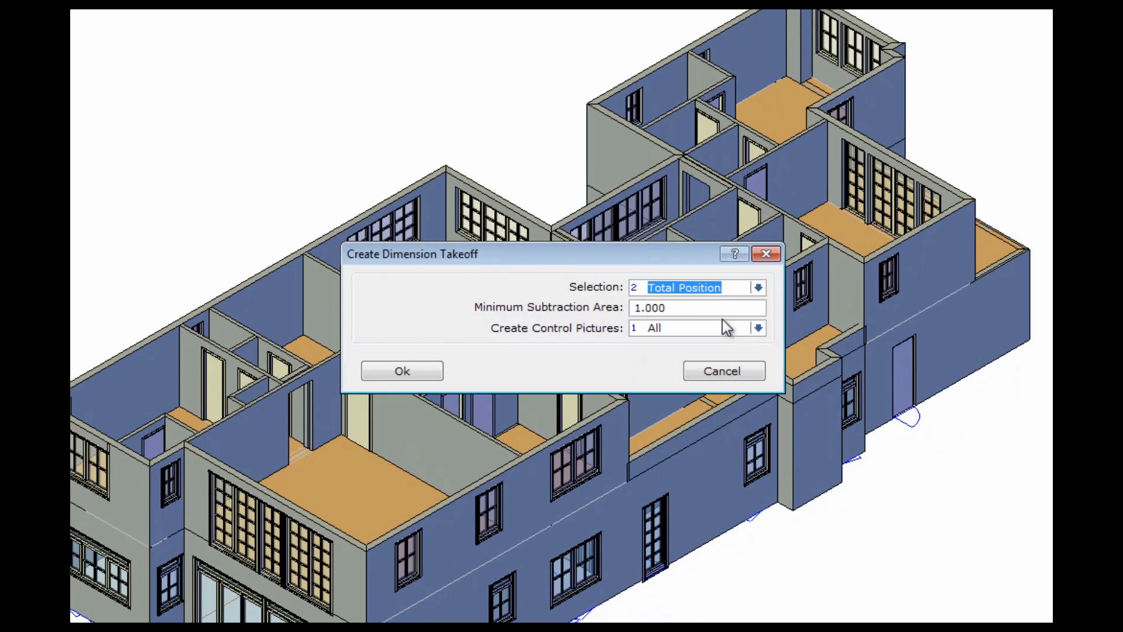
{"action": "left_click", "coordinate": [689, 308]}
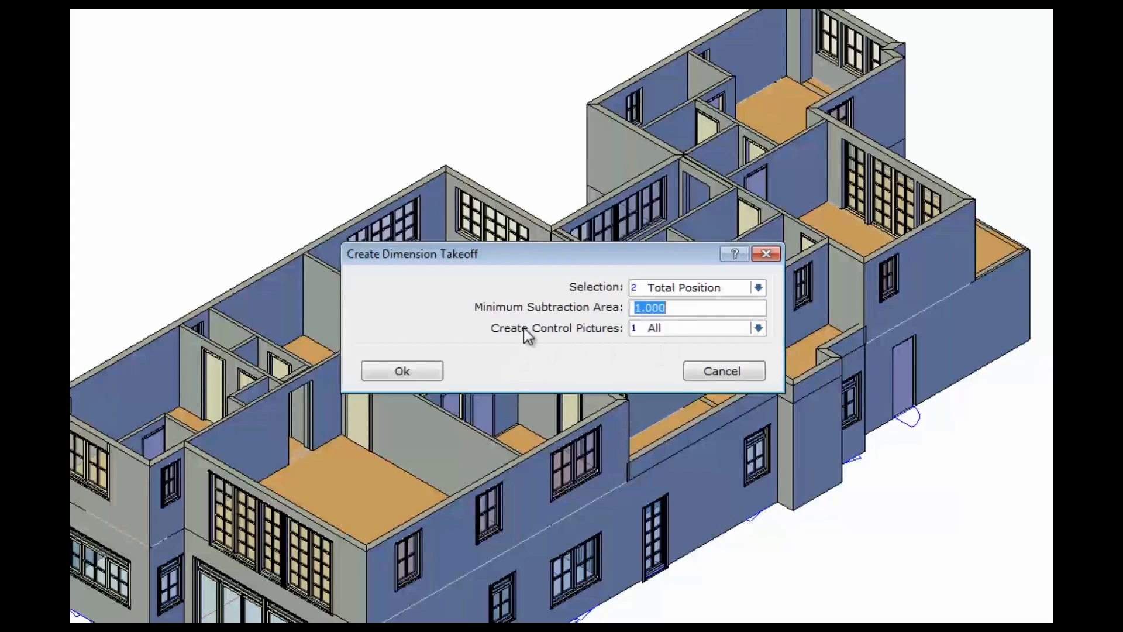
{"action": "left_click", "coordinate": [687, 325]}
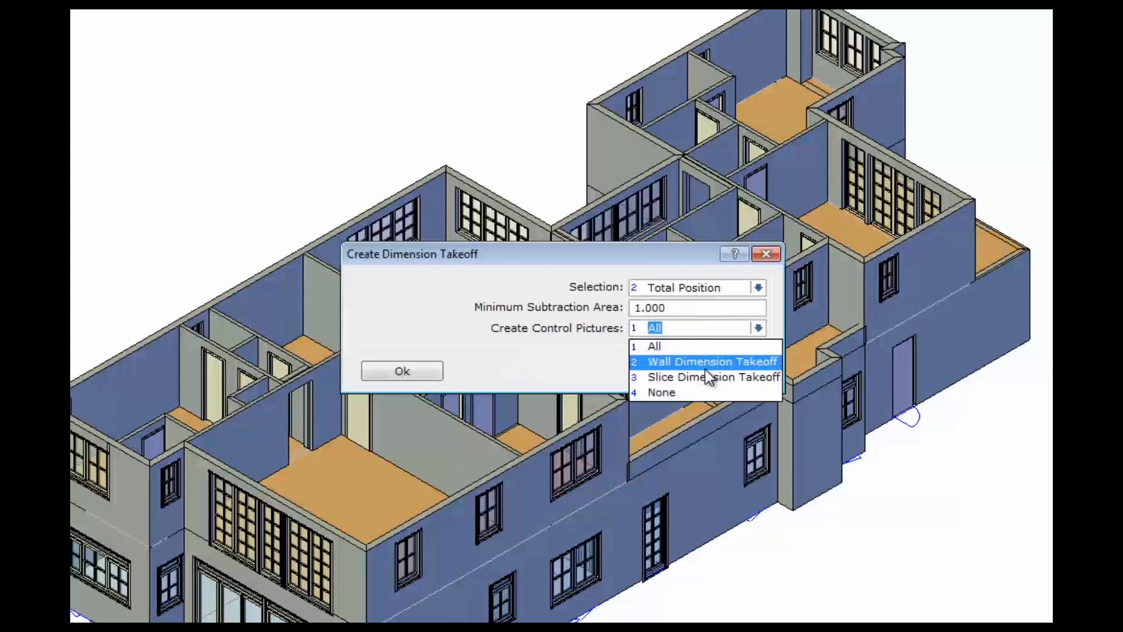
{"action": "left_click", "coordinate": [692, 350]}
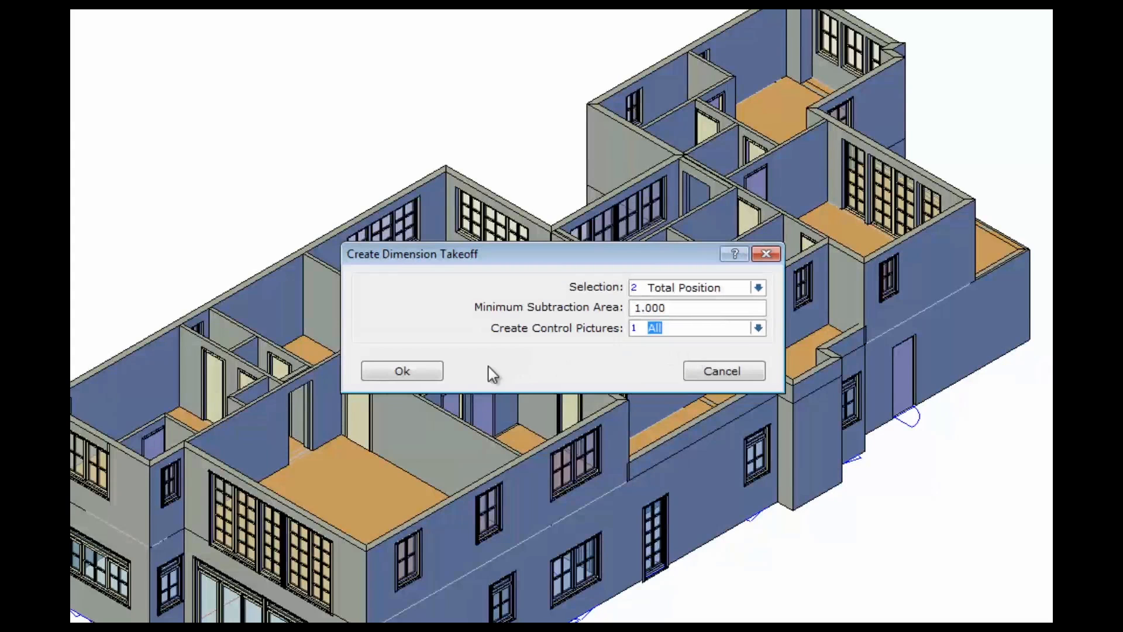
{"action": "left_click", "coordinate": [427, 371]}
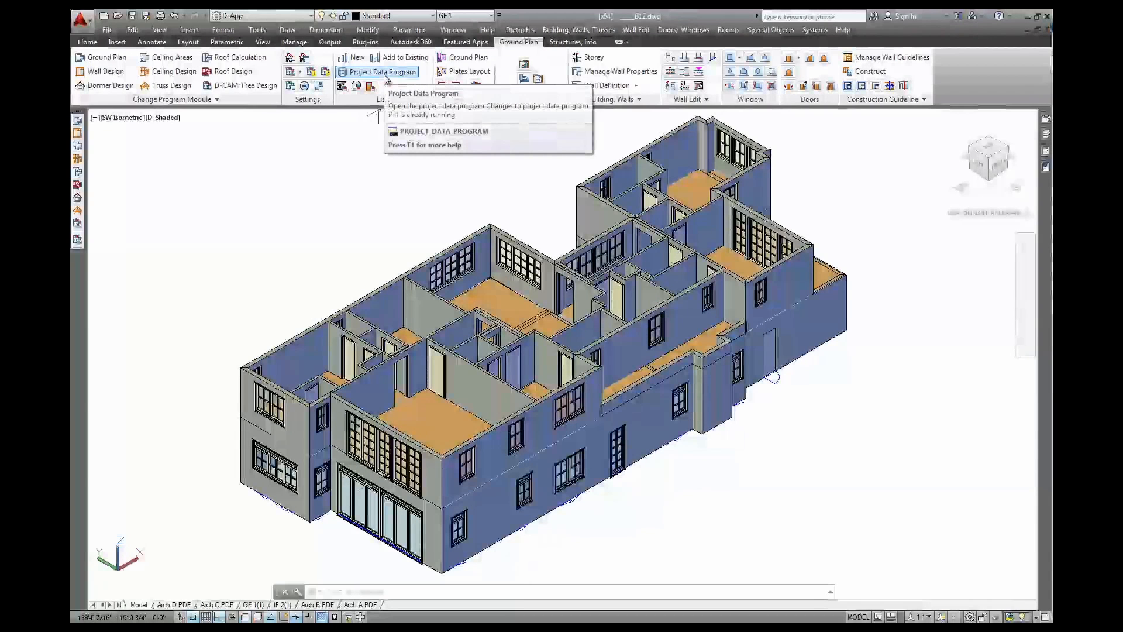
Launch the Project Data Program from the Ground Plan ribbon's Lists group
{"action": "left_click", "coordinate": [384, 78]}
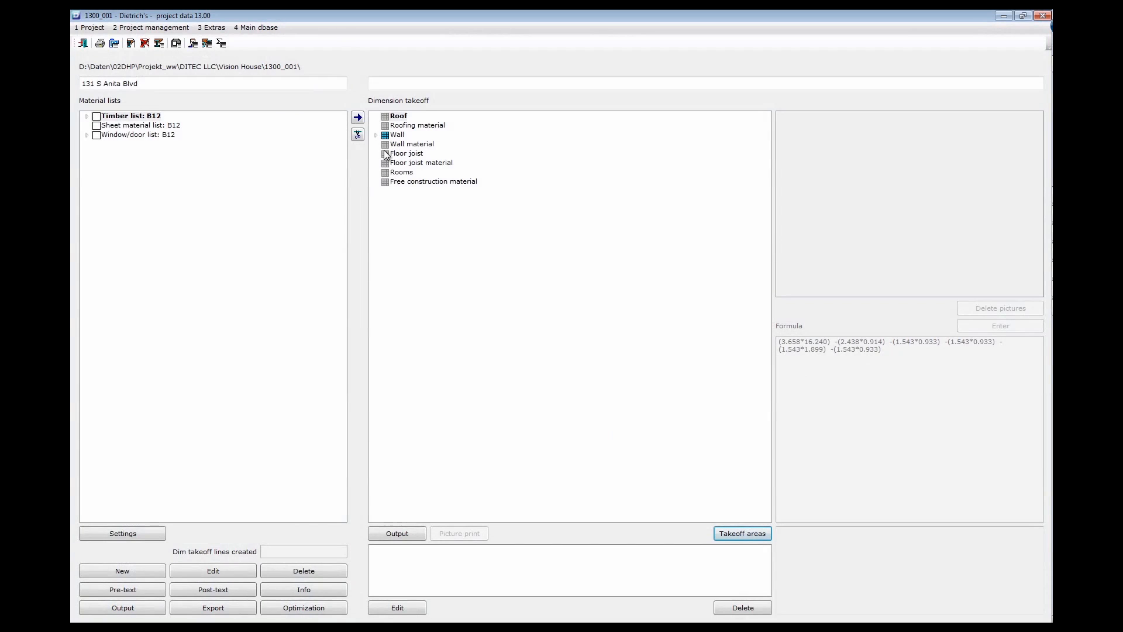
Expand Wall > Exterior walls > B12 and browse the Vent_Siding, Vent_Siding_Furring and ExtIns_Plaster wall types
{"action": "left_click", "coordinate": [376, 135]}
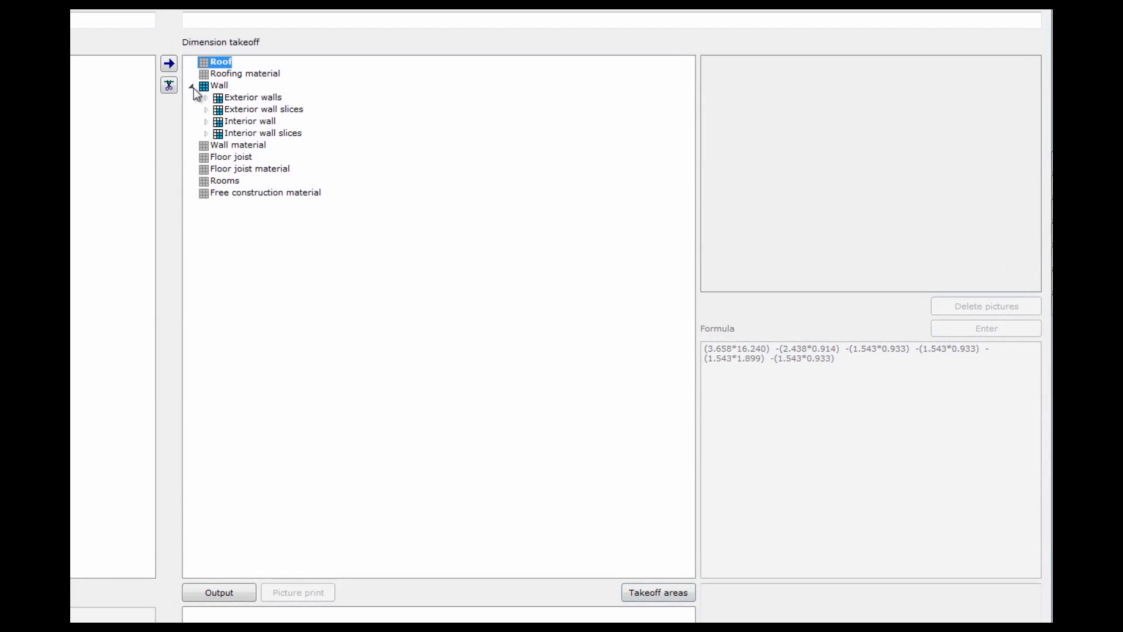
{"action": "left_click", "coordinate": [256, 100]}
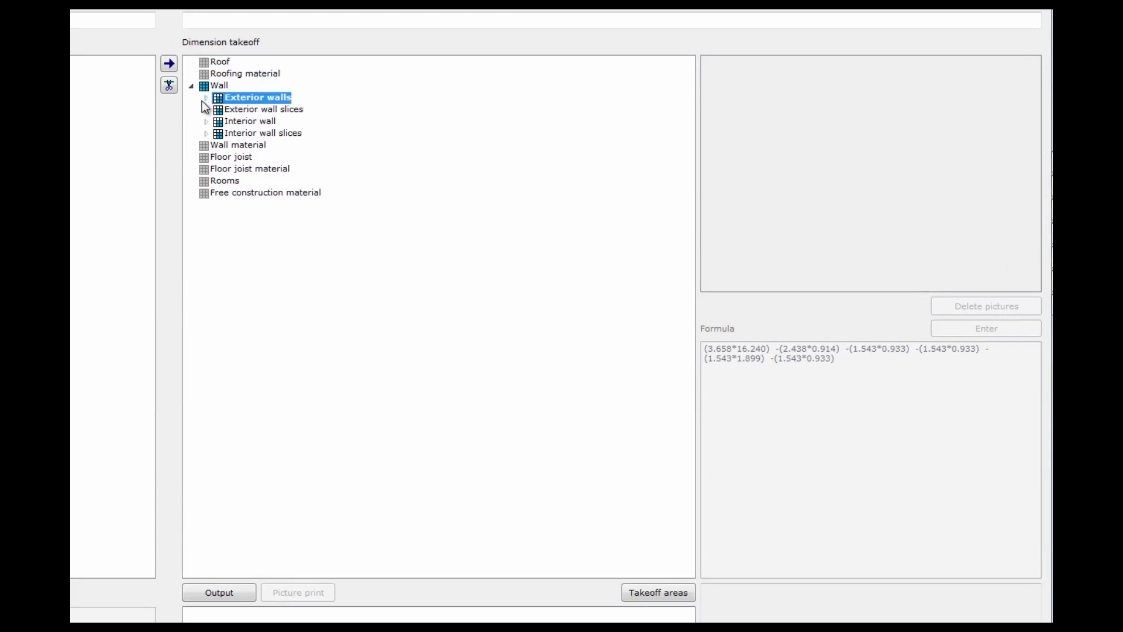
{"action": "left_click", "coordinate": [205, 98]}
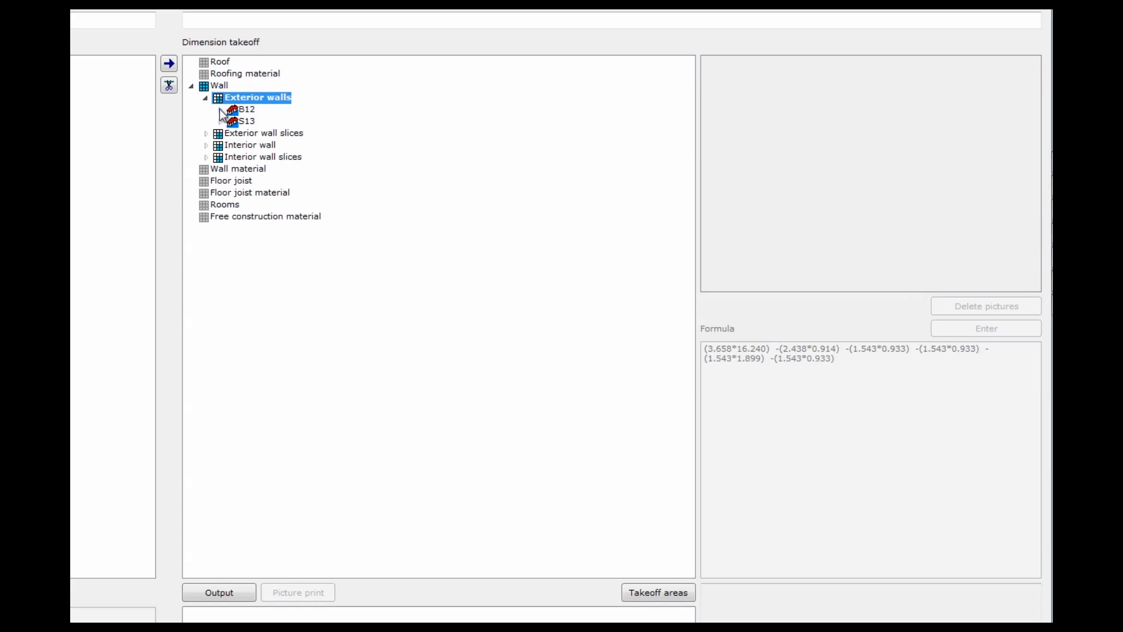
{"action": "left_click", "coordinate": [219, 110]}
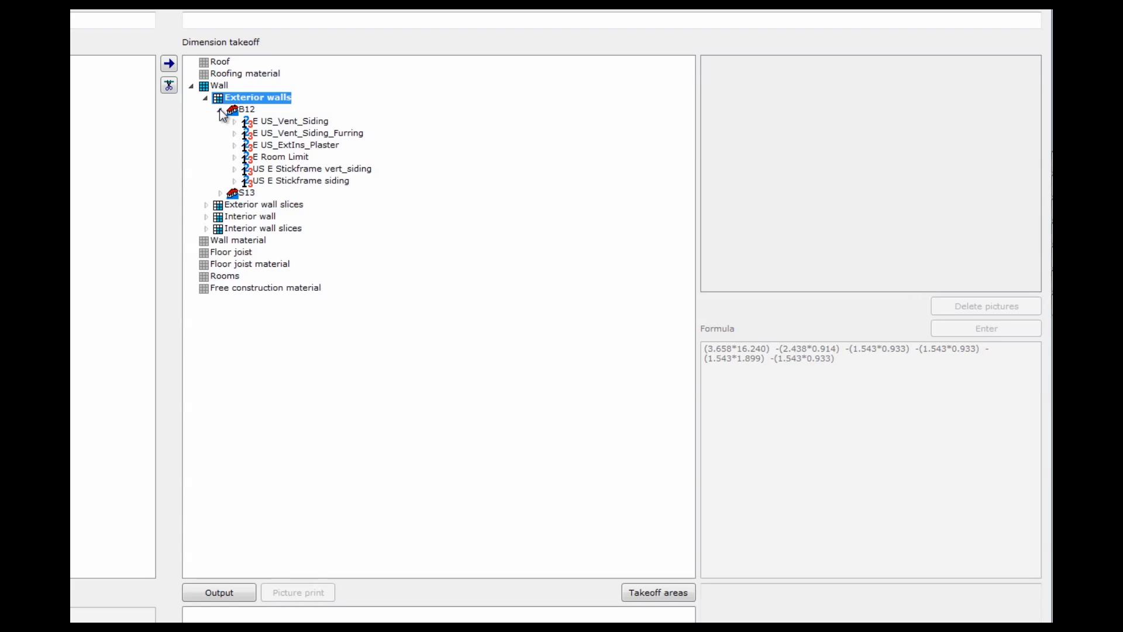
{"action": "left_click", "coordinate": [280, 123]}
{"action": "left_click", "coordinate": [273, 133]}
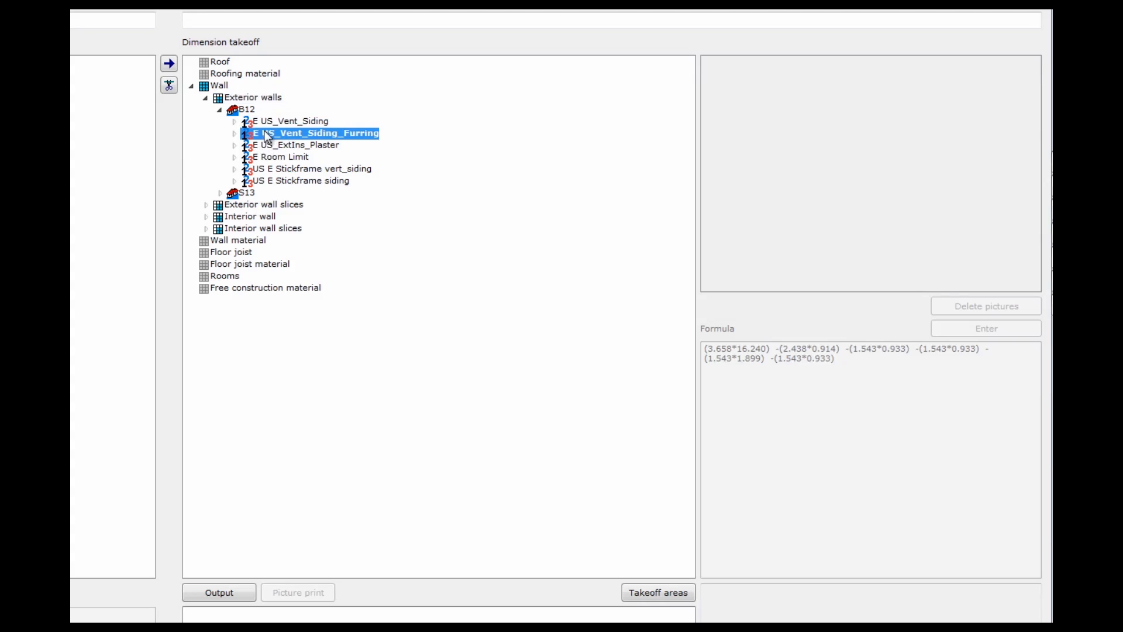
{"action": "left_click", "coordinate": [265, 146]}
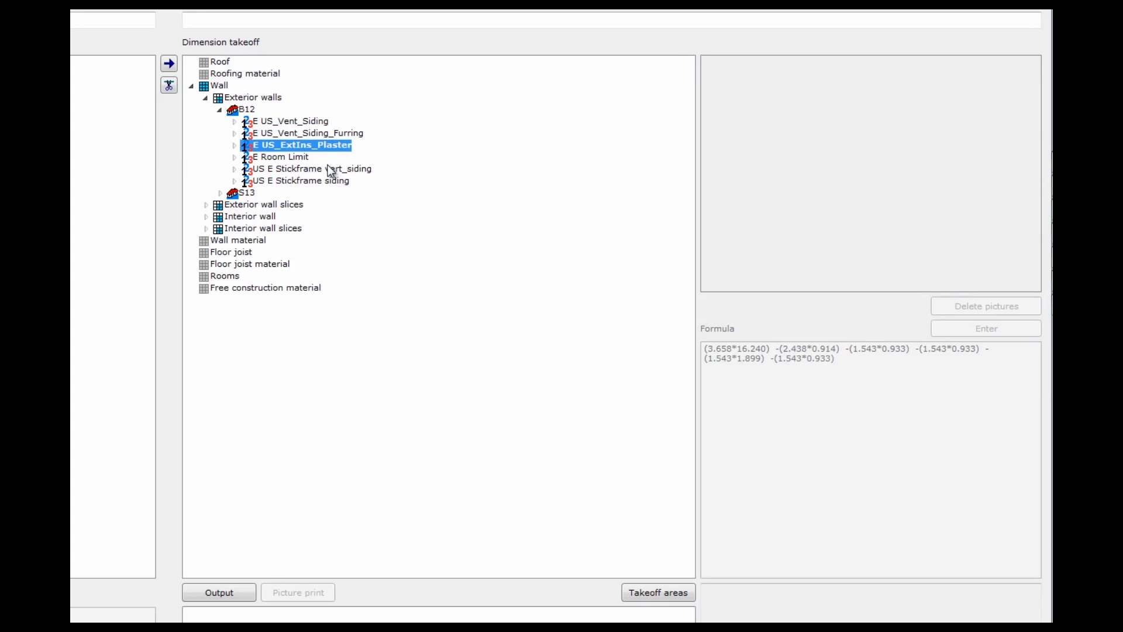
{"action": "left_click", "coordinate": [281, 123]}
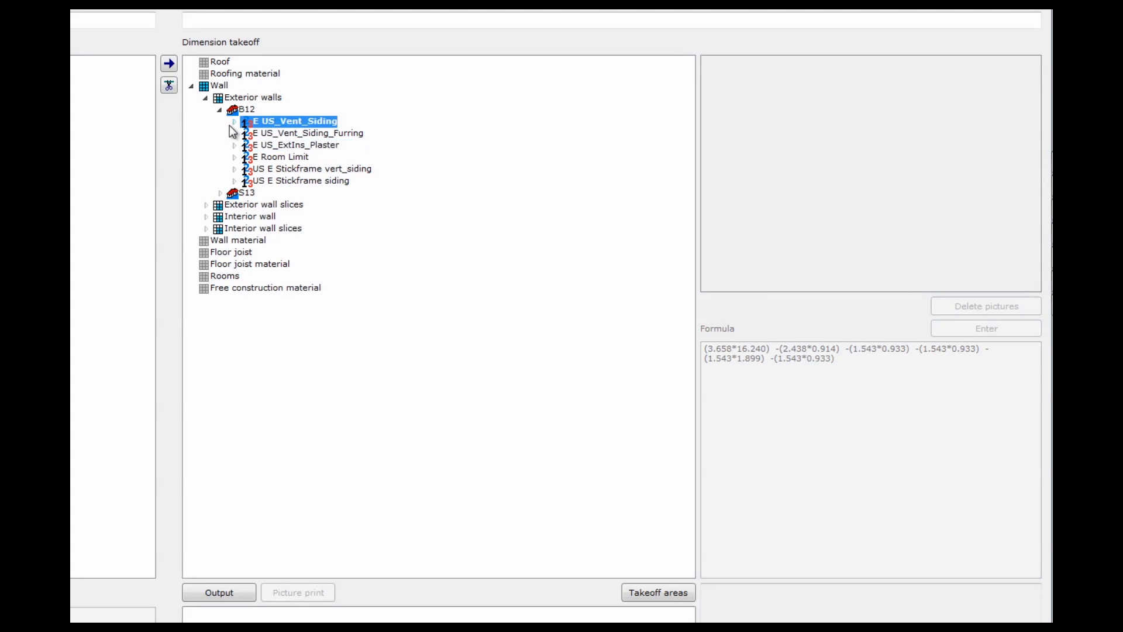
Expand E US_Vent_Siding's quantities (27 Pcs, linear length, outer area) and list outer area per wall
{"action": "left_click", "coordinate": [235, 122]}
{"action": "left_click", "coordinate": [301, 134]}
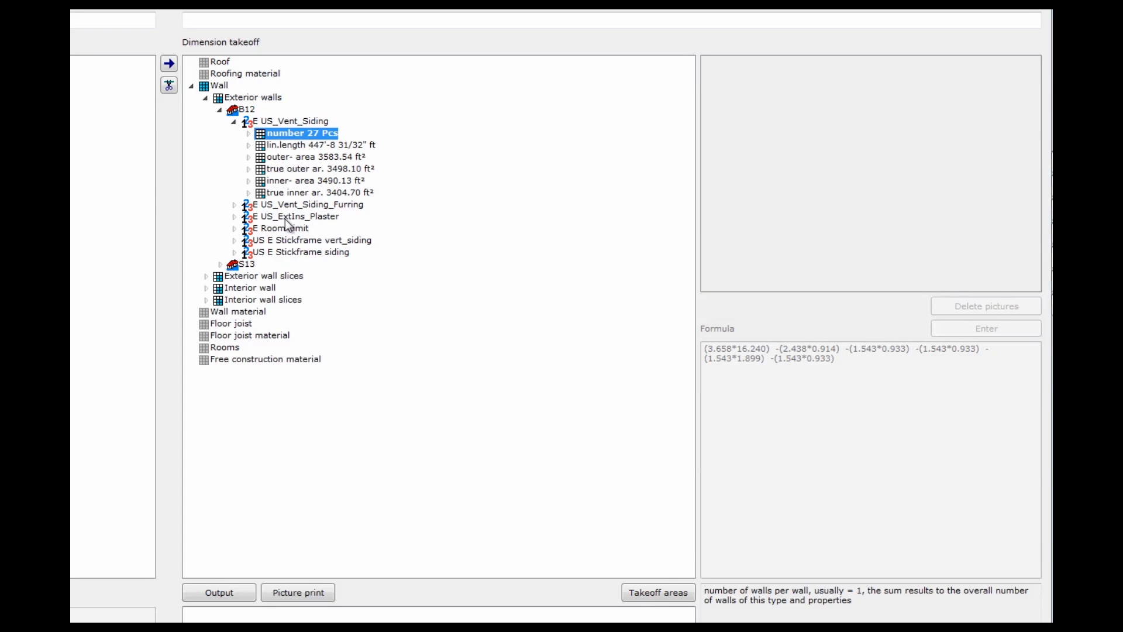
{"action": "left_click", "coordinate": [323, 146]}
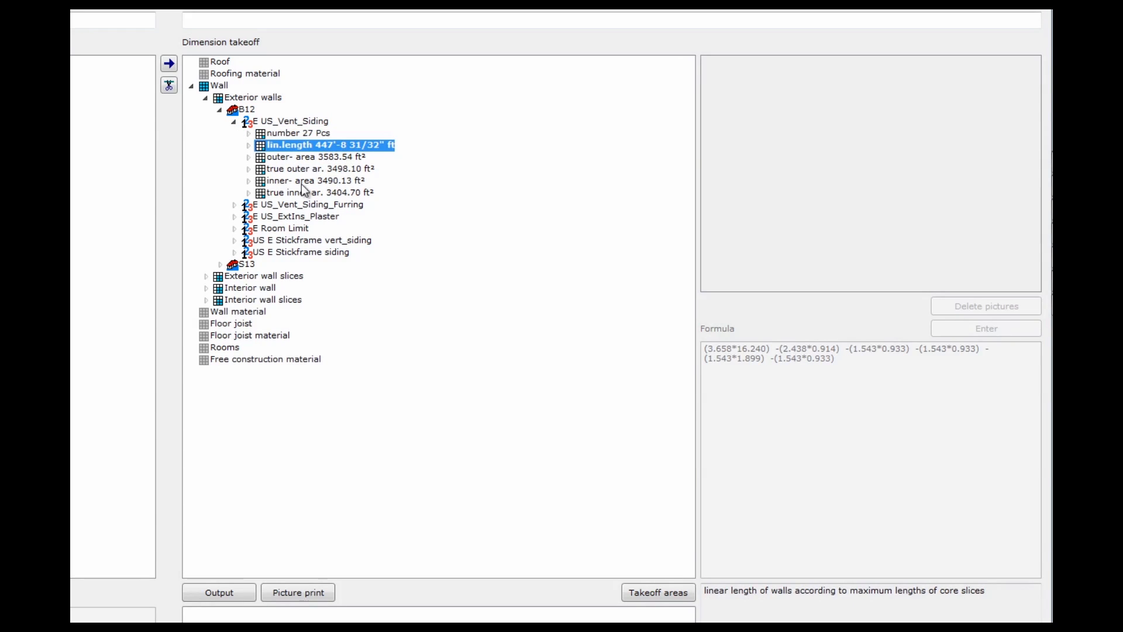
{"action": "left_click", "coordinate": [344, 158]}
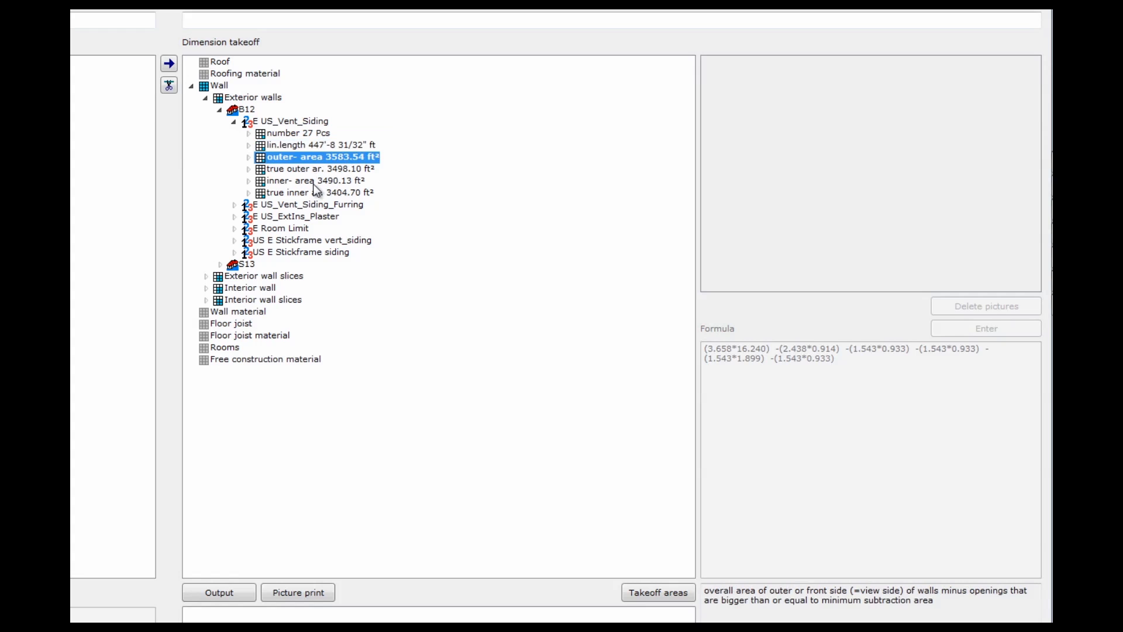
{"action": "left_click", "coordinate": [248, 156]}
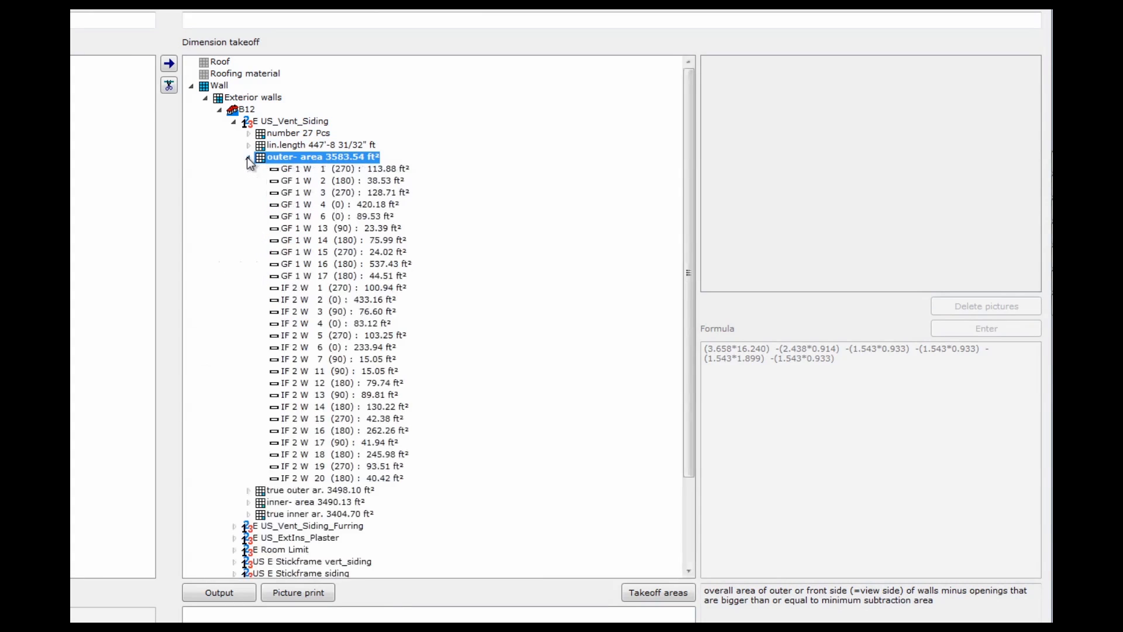
Check picture and formula for walls GF 1 W 1–17 and IF 2 W 1–2, then collapse Exterior walls
{"action": "left_click", "coordinate": [320, 169]}
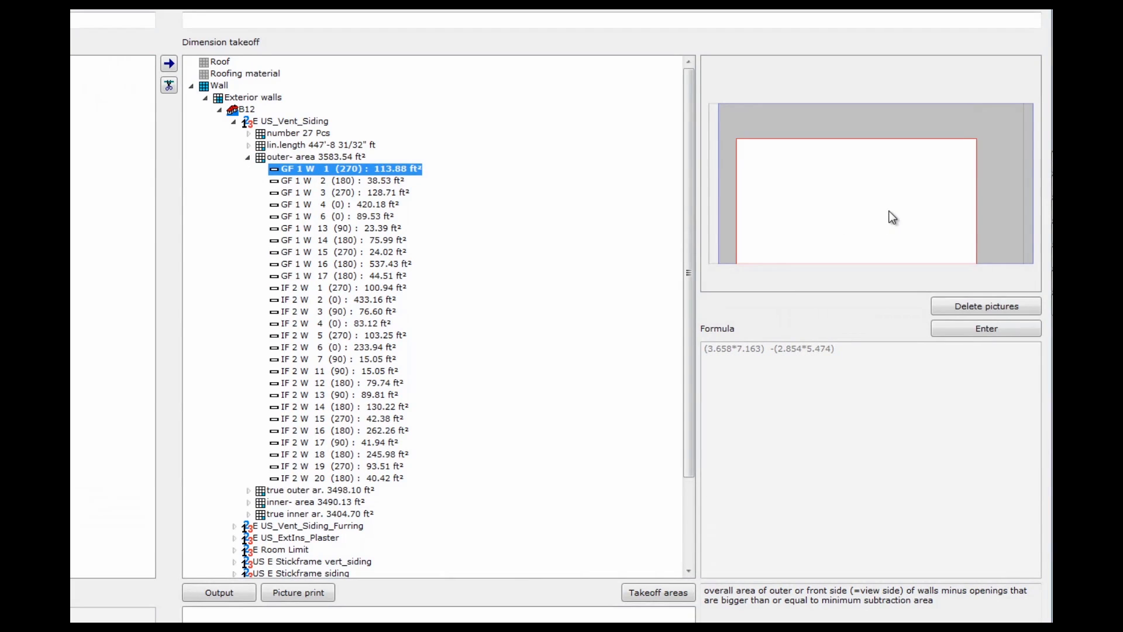
{"action": "key", "text": "Down"}
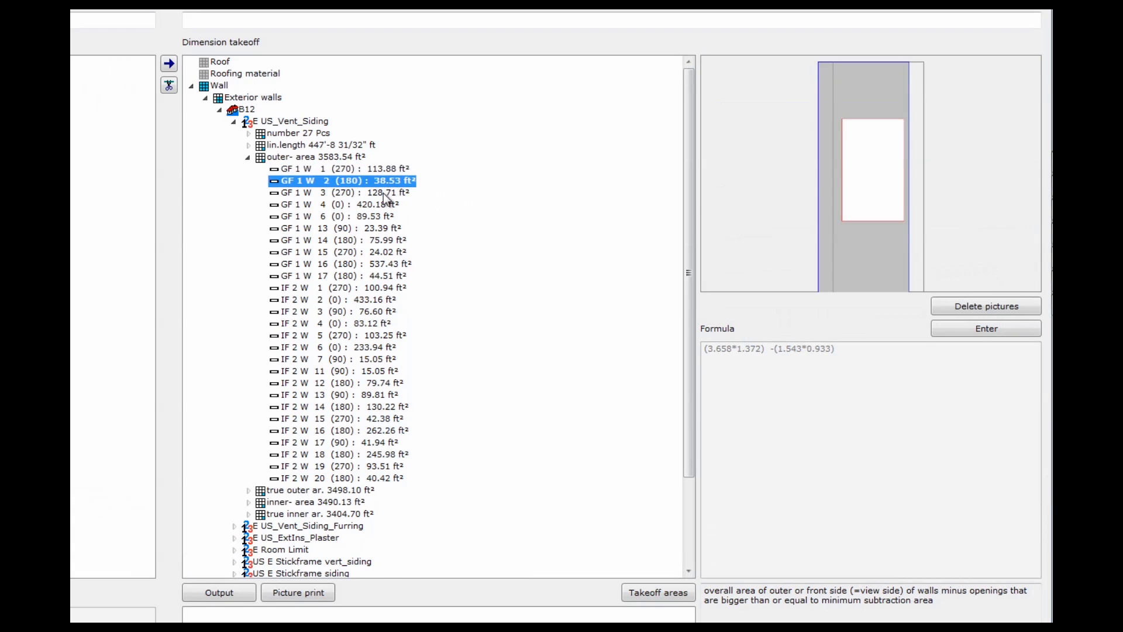
{"action": "left_click", "coordinate": [384, 195]}
{"action": "left_click", "coordinate": [379, 218]}
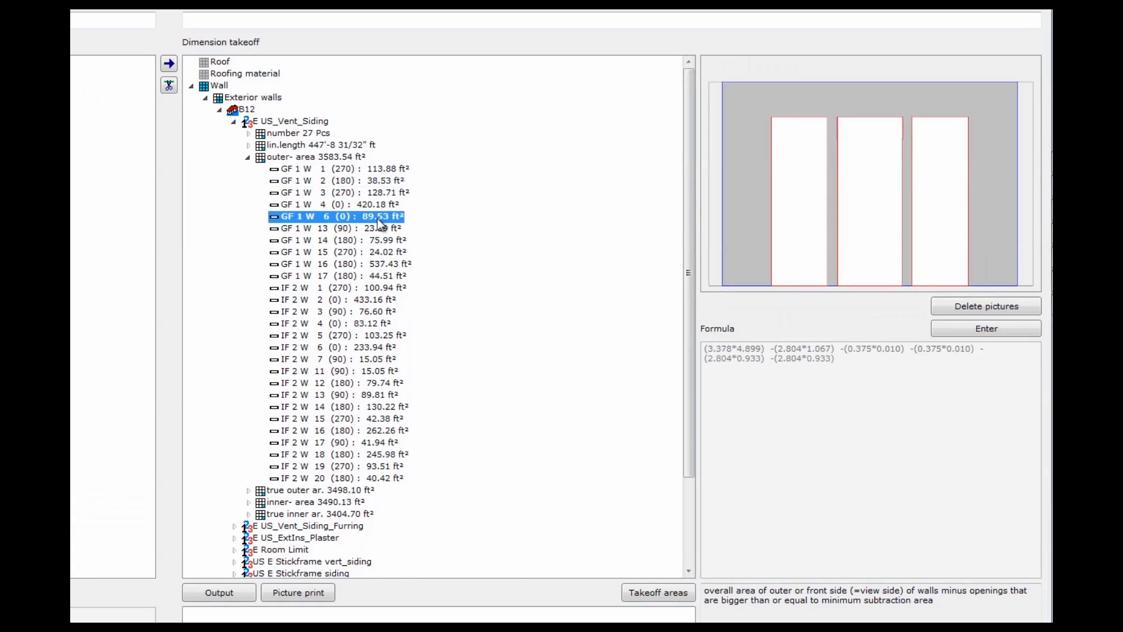
{"action": "left_click", "coordinate": [375, 229]}
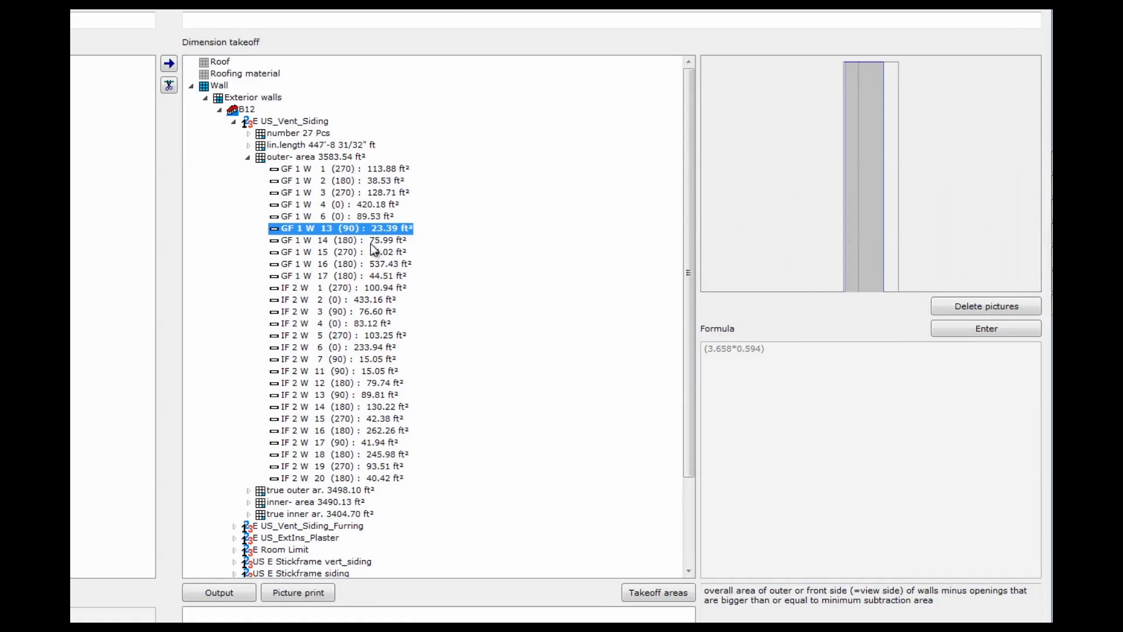
{"action": "left_click", "coordinate": [372, 242]}
{"action": "left_click", "coordinate": [374, 252]}
{"action": "left_click", "coordinate": [373, 264]}
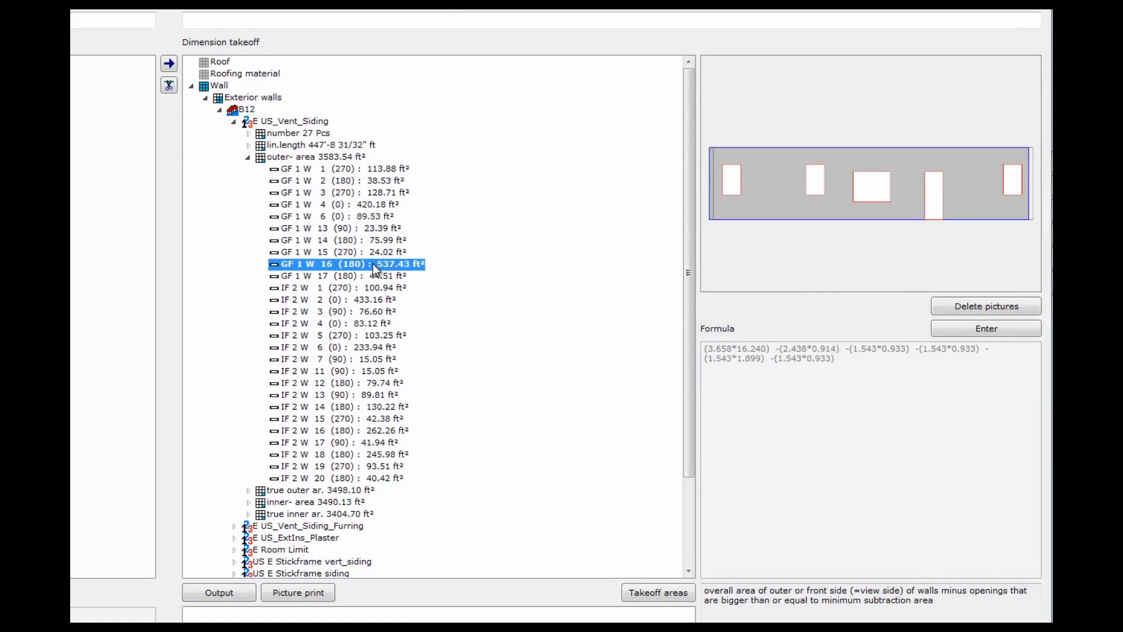
{"action": "left_click", "coordinate": [371, 275]}
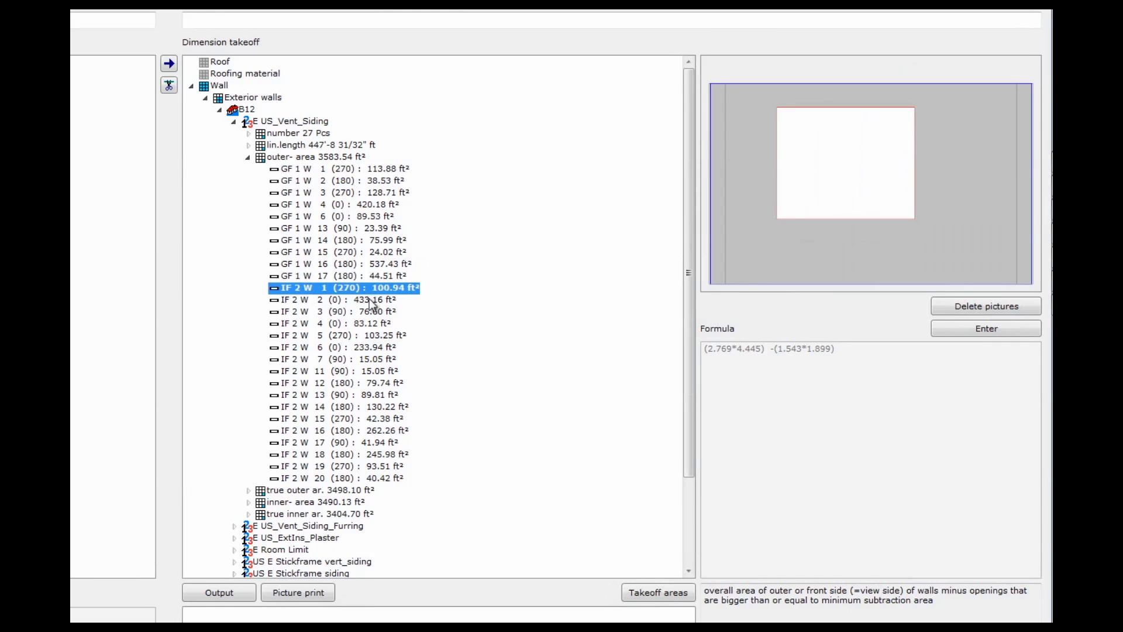
{"action": "left_click", "coordinate": [370, 299]}
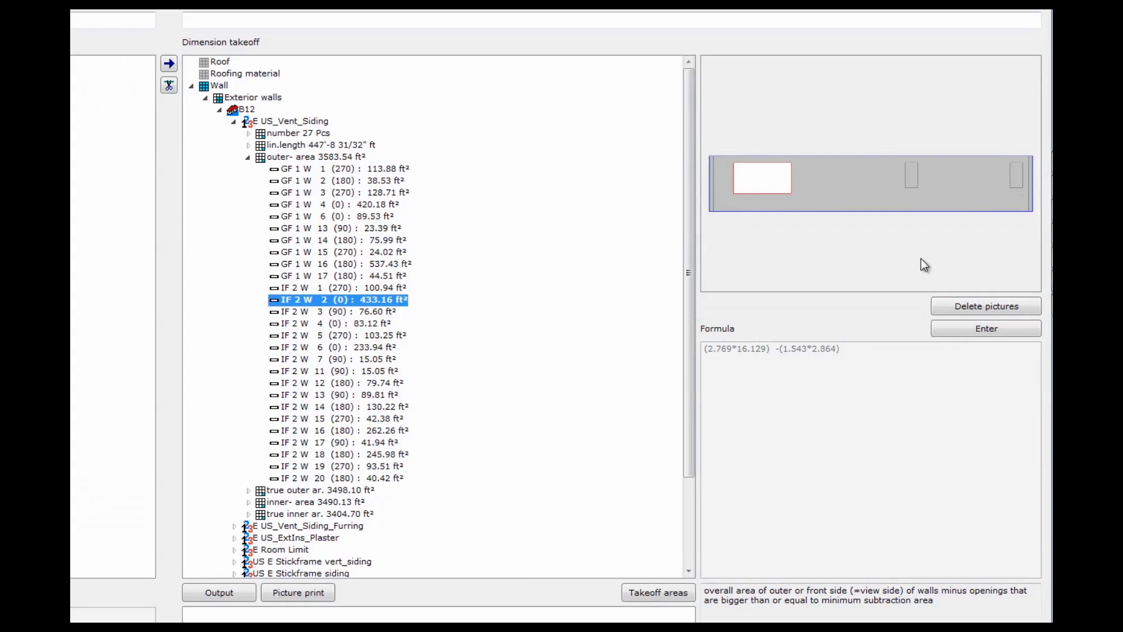
{"action": "left_click", "coordinate": [379, 287]}
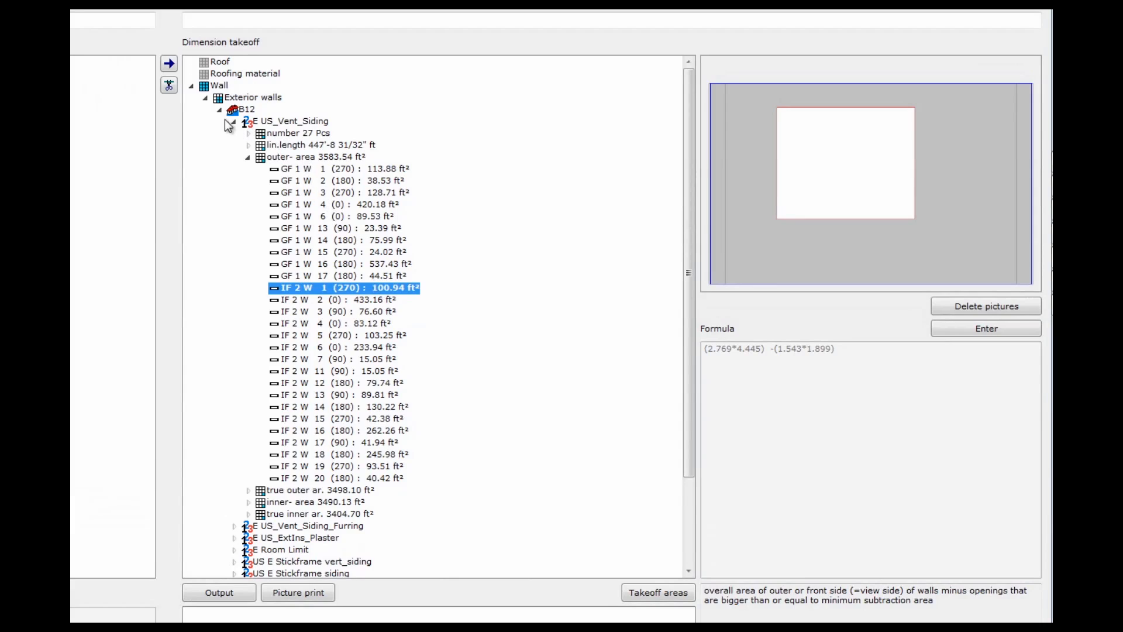
{"action": "left_click", "coordinate": [208, 97]}
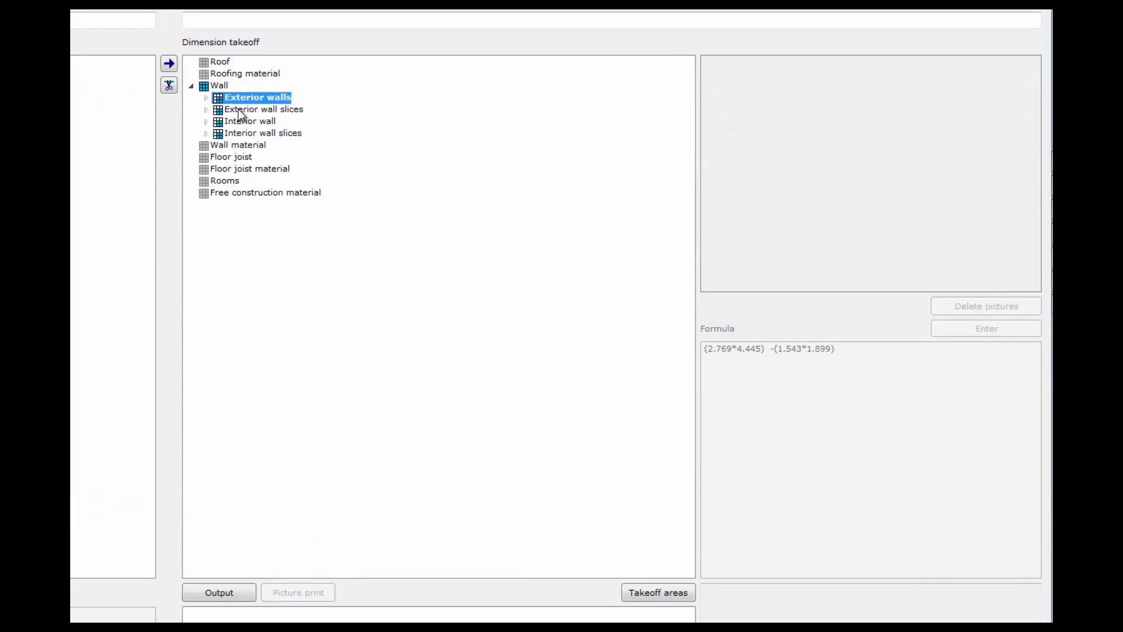
Expand B12's exterior wall slices and break the Sheathing Boards 3502.07 ft² true slice area down by wall
{"action": "left_click", "coordinate": [206, 110]}
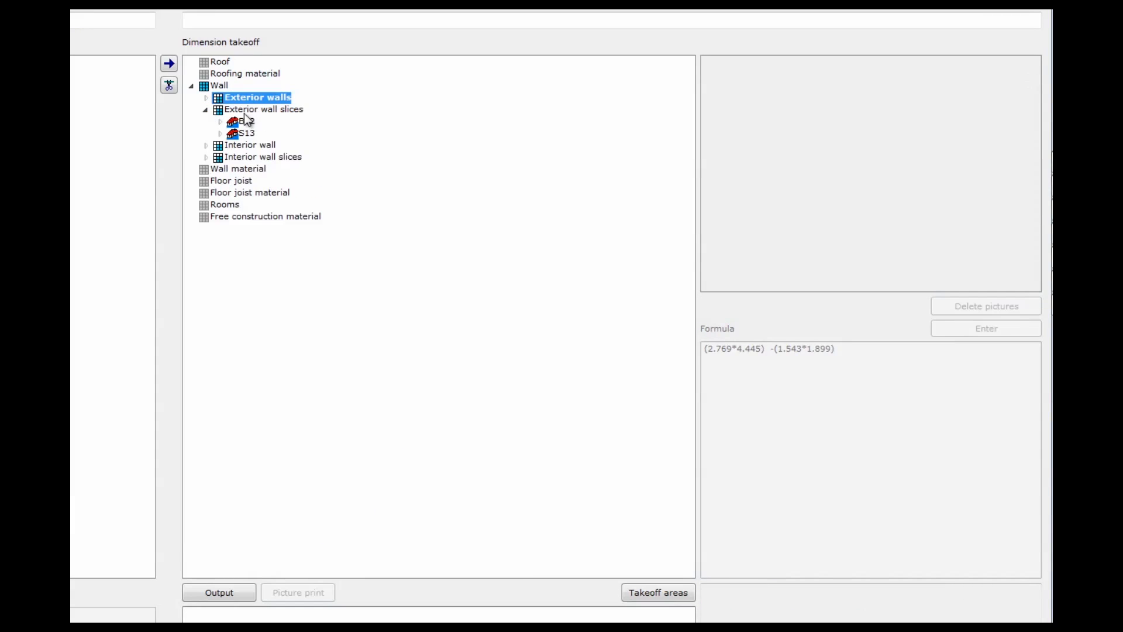
{"action": "left_click", "coordinate": [220, 122]}
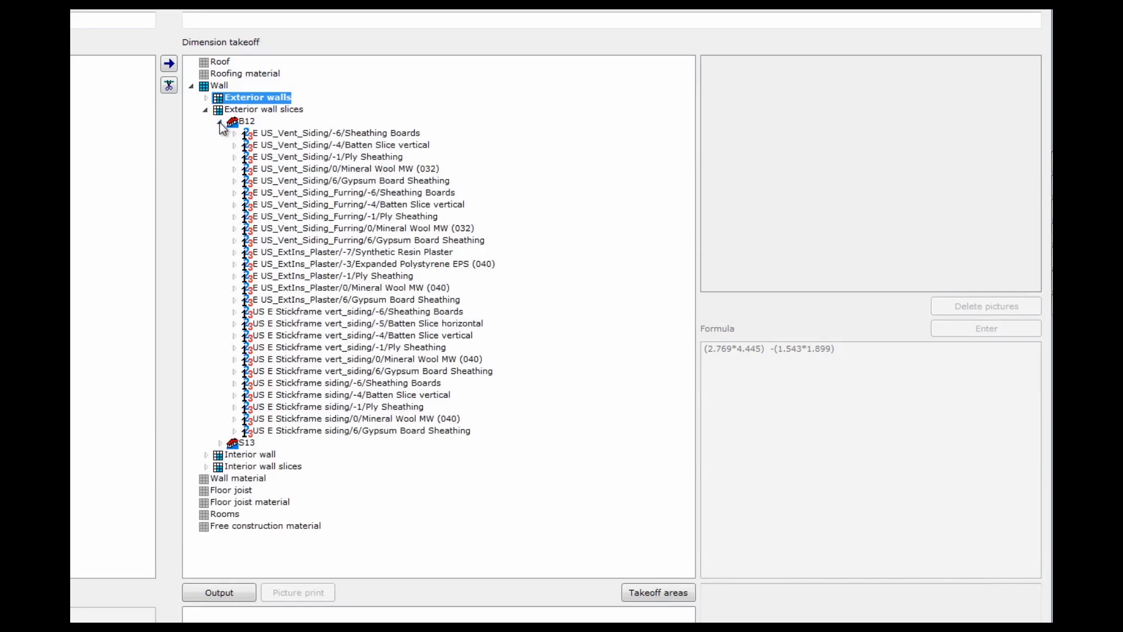
{"action": "left_click", "coordinate": [325, 134]}
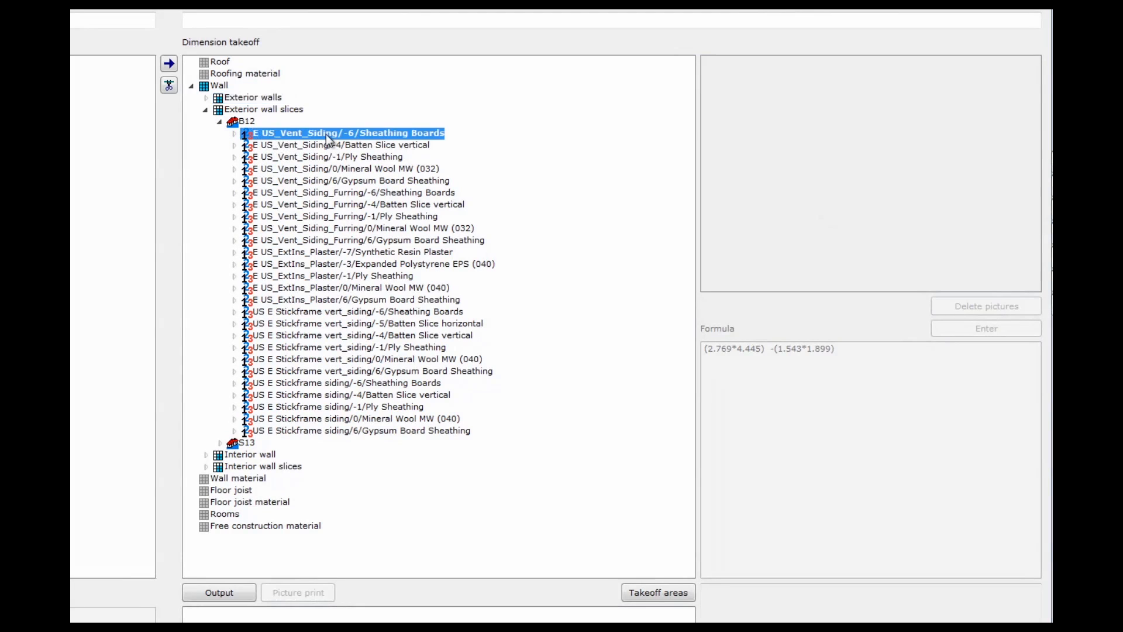
{"action": "left_click", "coordinate": [234, 134]}
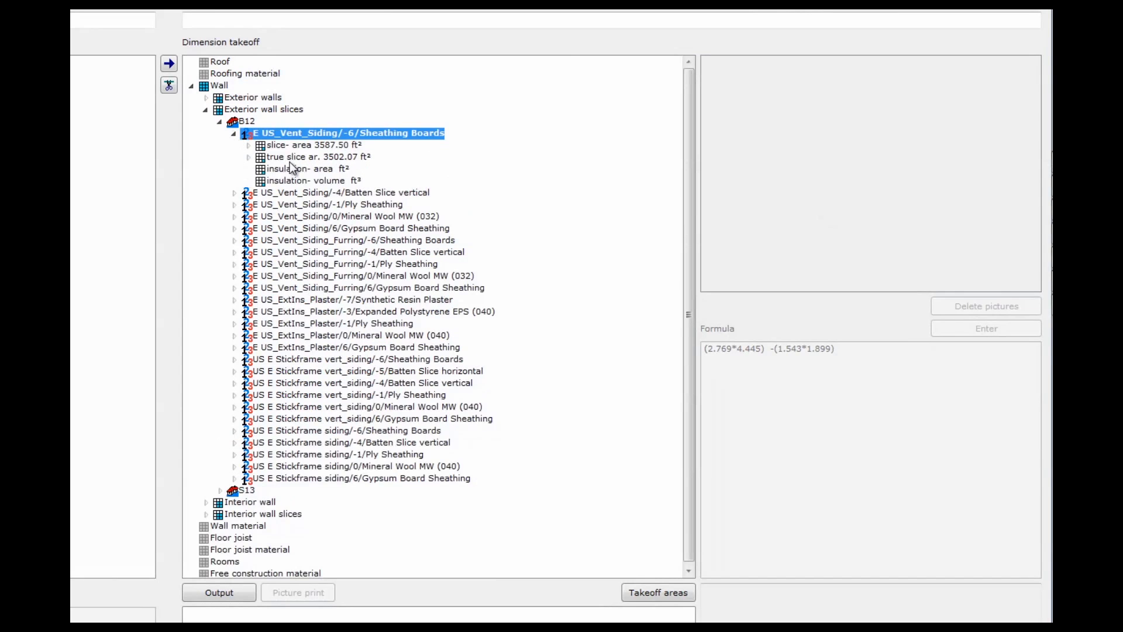
{"action": "left_click", "coordinate": [293, 158]}
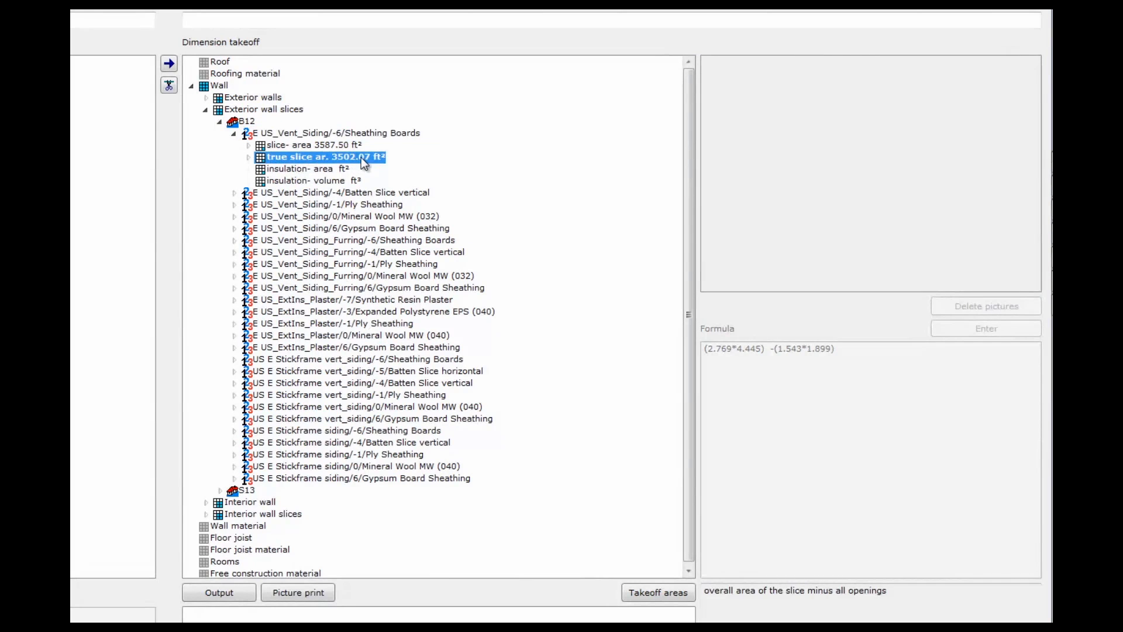
{"action": "double_click", "coordinate": [261, 159]}
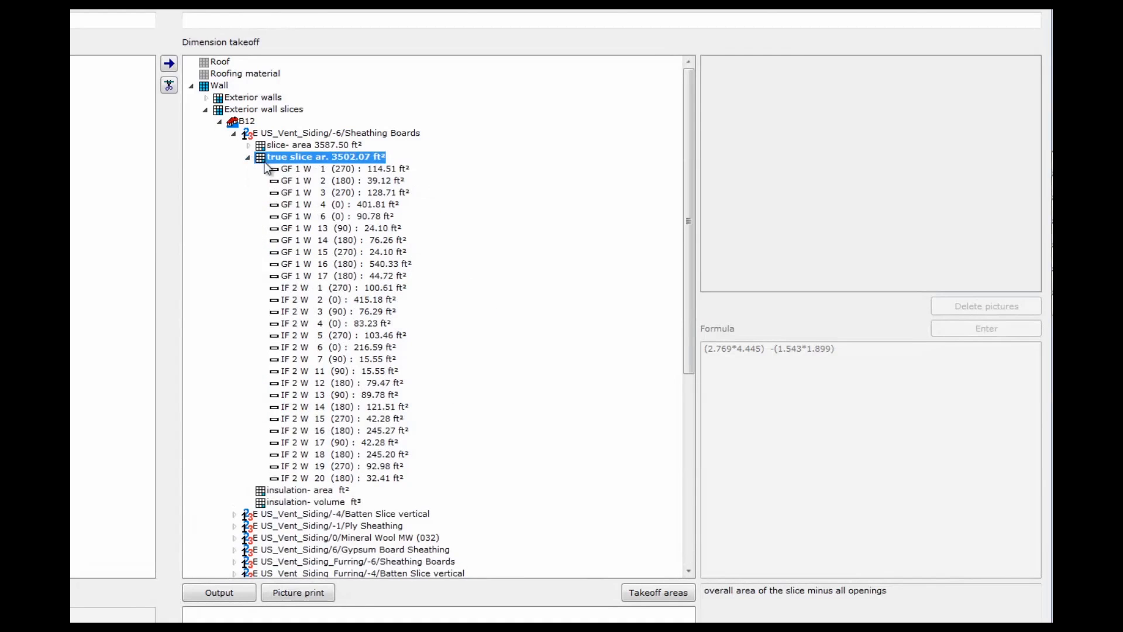
{"action": "left_click", "coordinate": [309, 171]}
{"action": "left_click", "coordinate": [306, 194]}
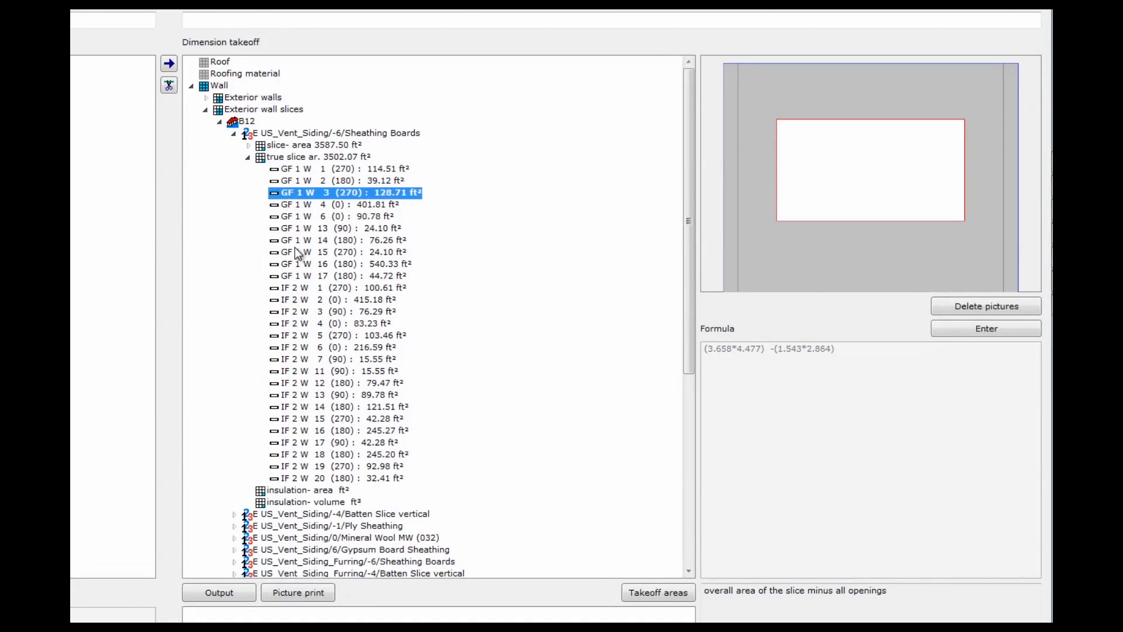
{"action": "left_click", "coordinate": [248, 157]}
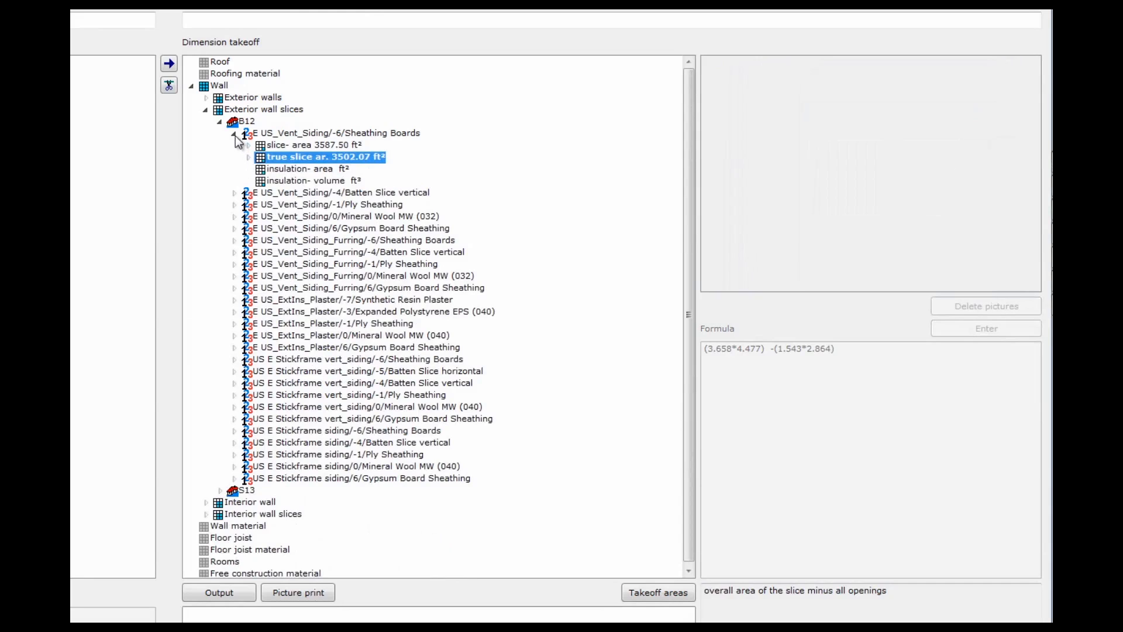
{"action": "left_click", "coordinate": [235, 136]}
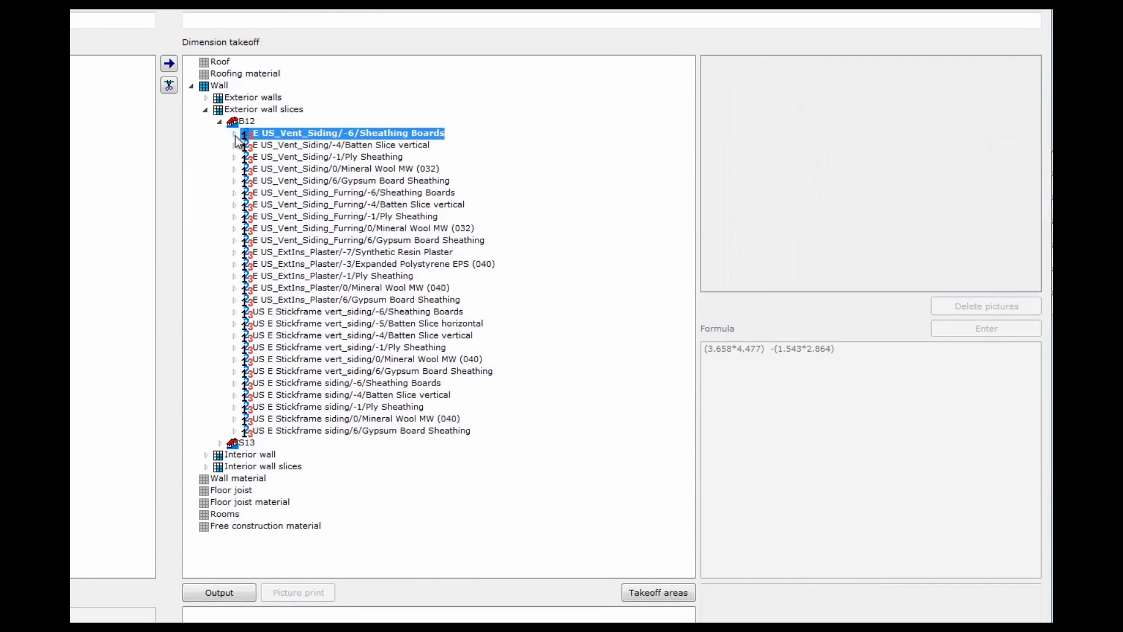
Compare the Ply Sheathing, Sheathing Boards and gypsum board (3285.22 ft²) true slice areas, then fold them away
{"action": "left_click", "coordinate": [357, 156]}
{"action": "left_click", "coordinate": [234, 156]}
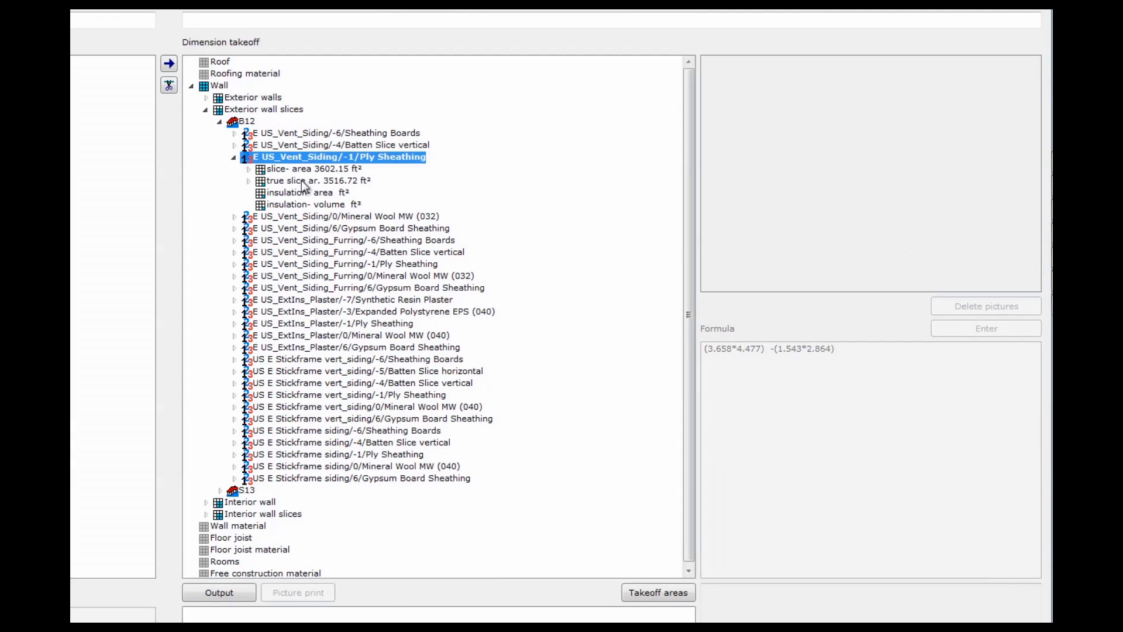
{"action": "left_click", "coordinate": [237, 134]}
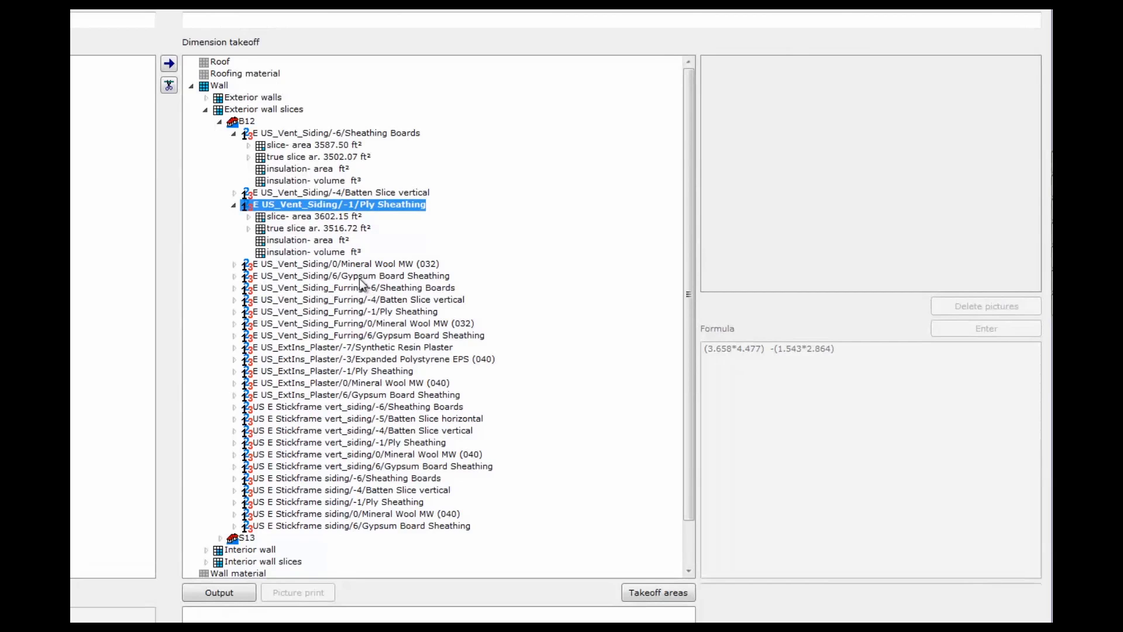
{"action": "left_click", "coordinate": [235, 277]}
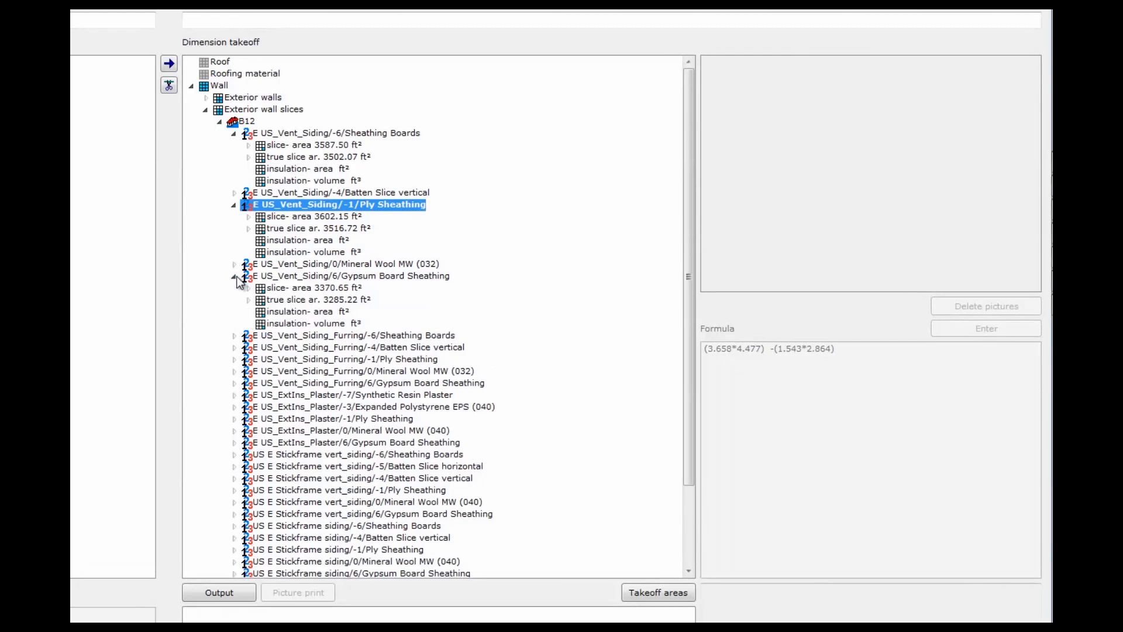
{"action": "left_click", "coordinate": [337, 301]}
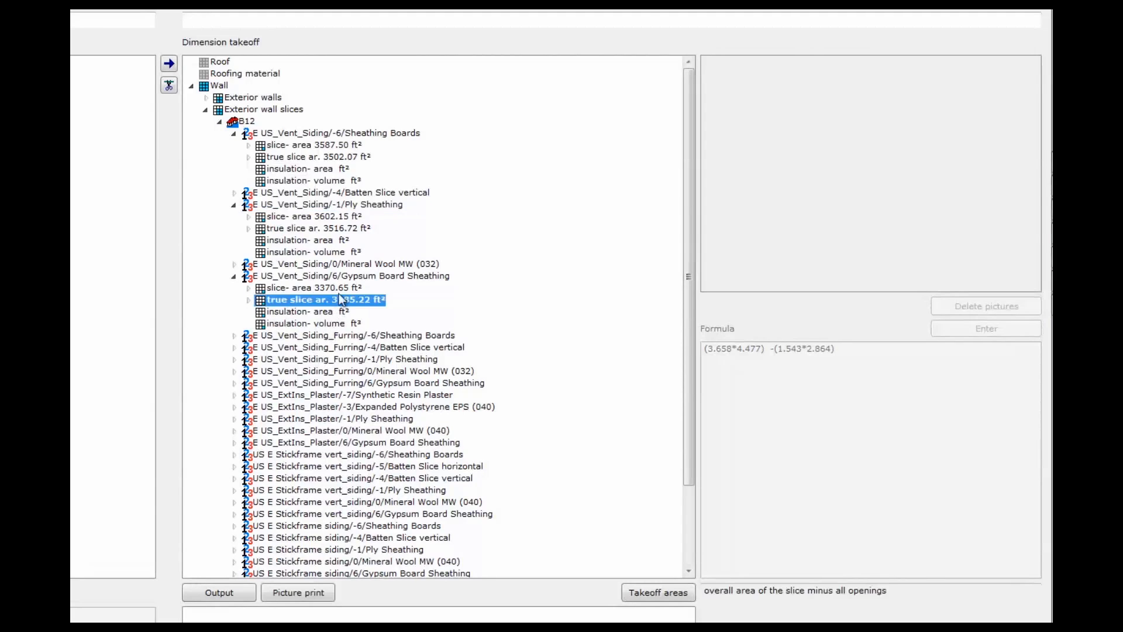
{"action": "left_click", "coordinate": [351, 229]}
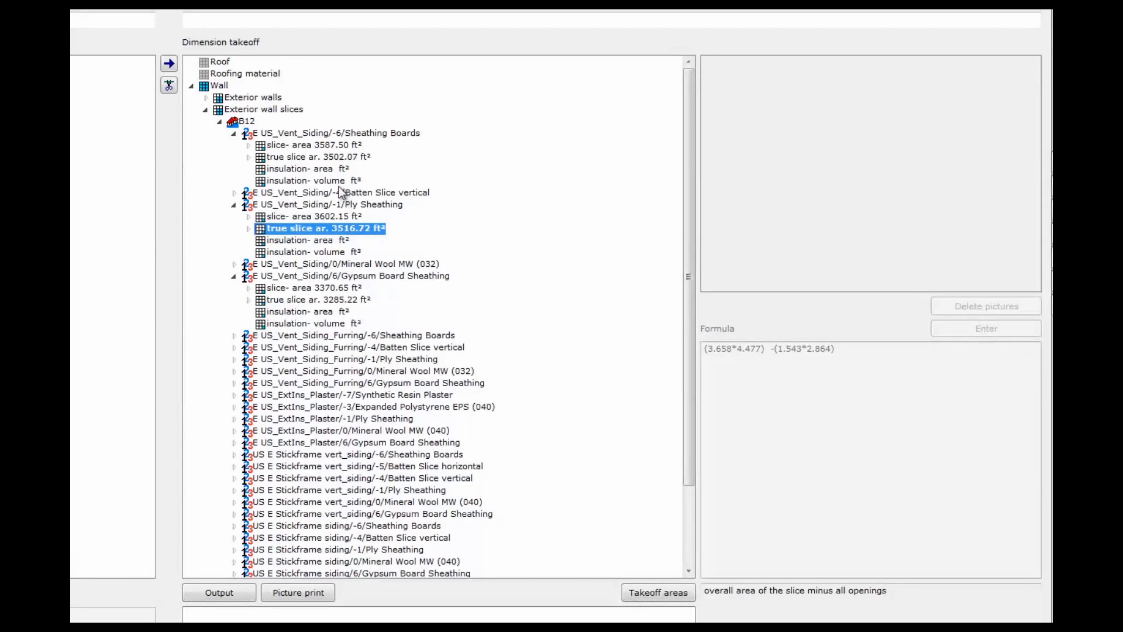
{"action": "left_click", "coordinate": [351, 158]}
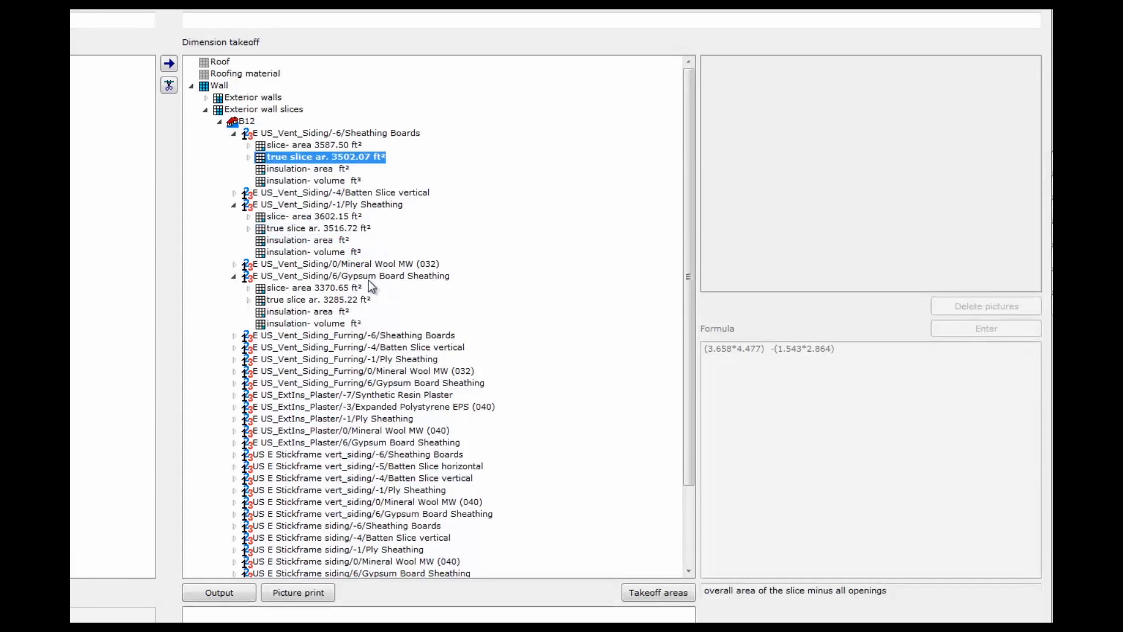
{"action": "left_click", "coordinate": [233, 134]}
{"action": "left_click", "coordinate": [234, 157]}
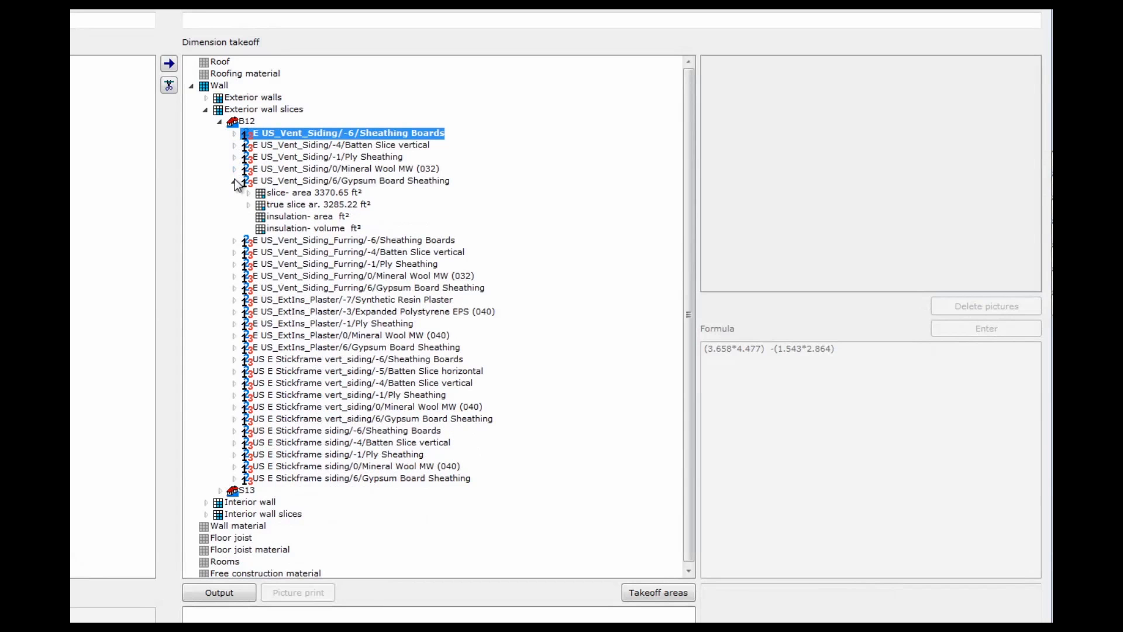
{"action": "left_click", "coordinate": [235, 180]}
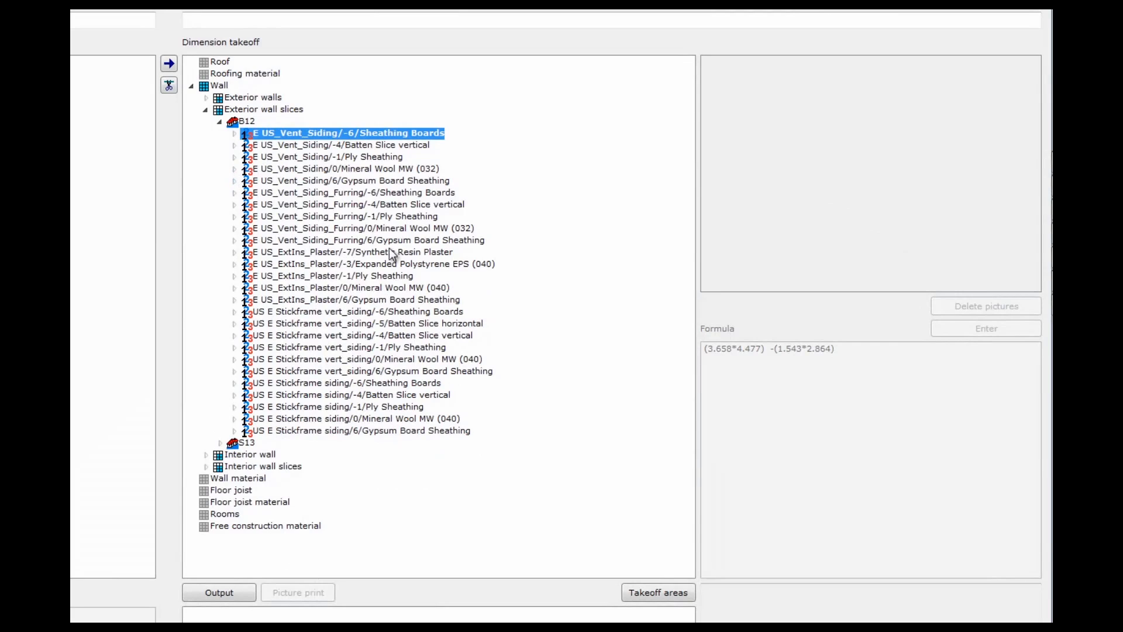
Show the ExtIns_Plaster Mineral Wool MW (040) slice figures: 491.46 ft² insulation area, 225.25 ft³ volume
{"action": "left_click", "coordinate": [374, 266]}
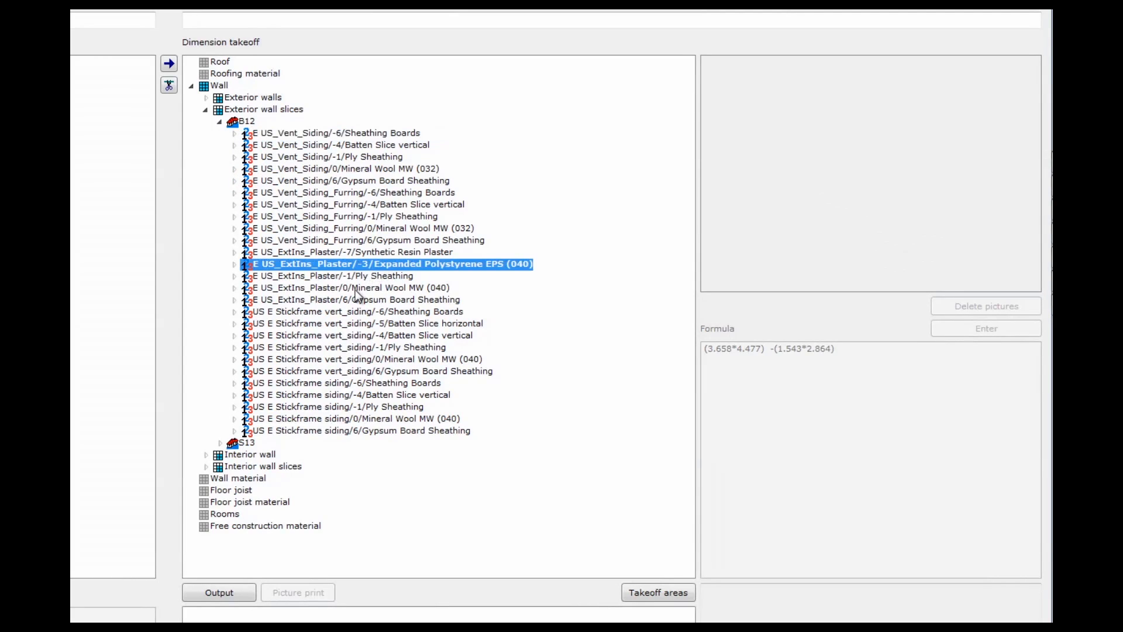
{"action": "left_click", "coordinate": [371, 288]}
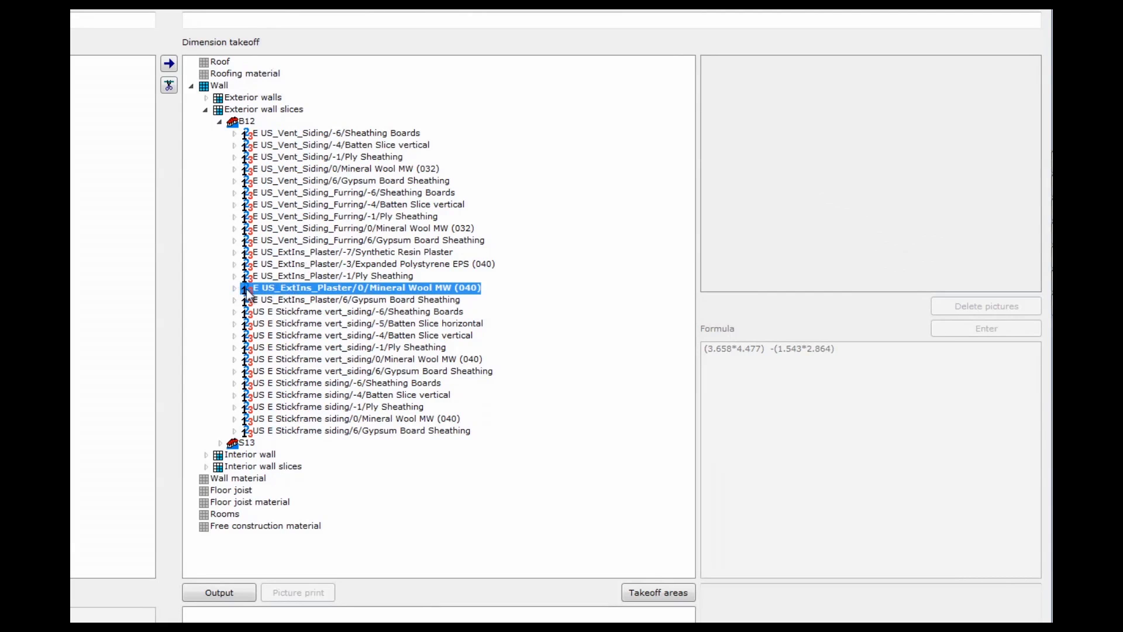
{"action": "left_click", "coordinate": [235, 288]}
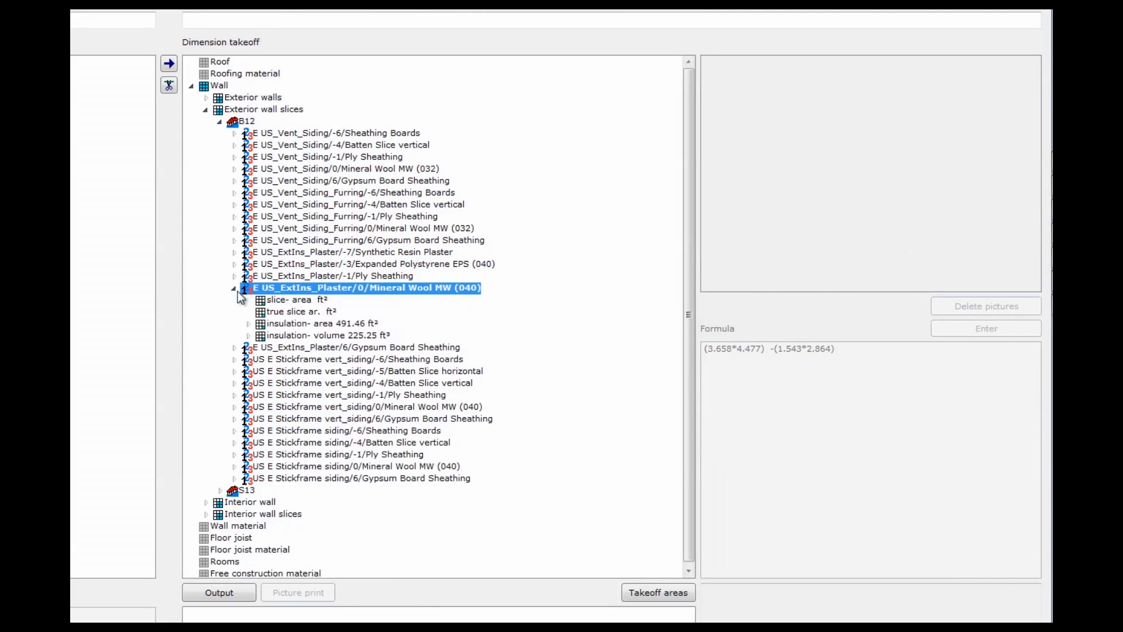
Break the 491.46 ft² insulation area down by wall, previewing GF 1 W 7–10, then collapse B12
{"action": "left_click", "coordinate": [248, 325]}
{"action": "left_click", "coordinate": [323, 336]}
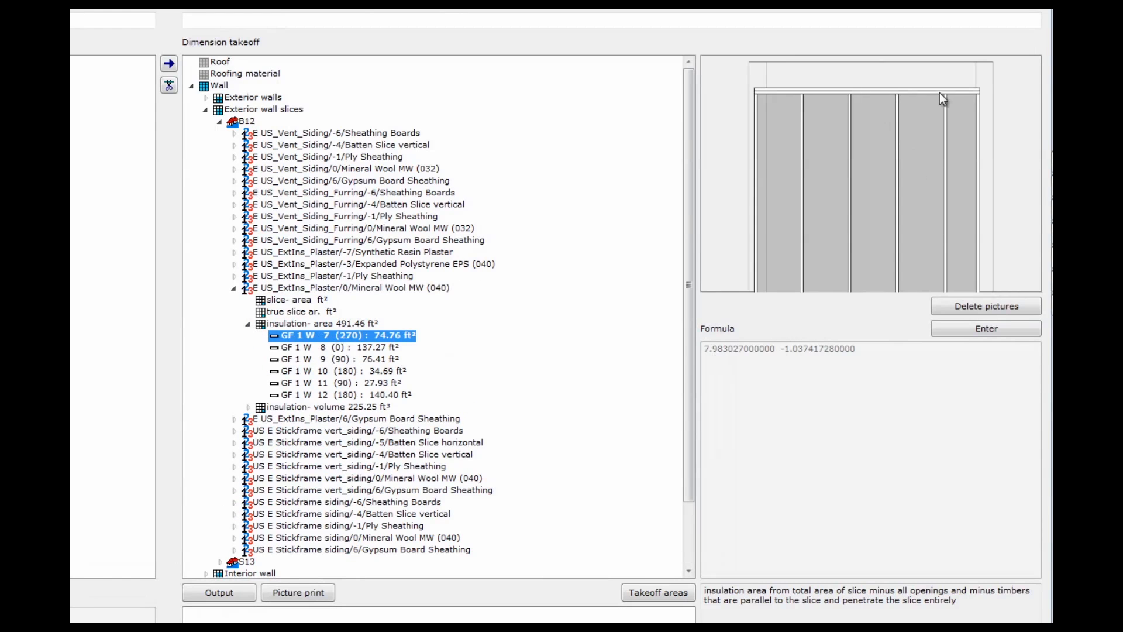
{"action": "left_click", "coordinate": [365, 351]}
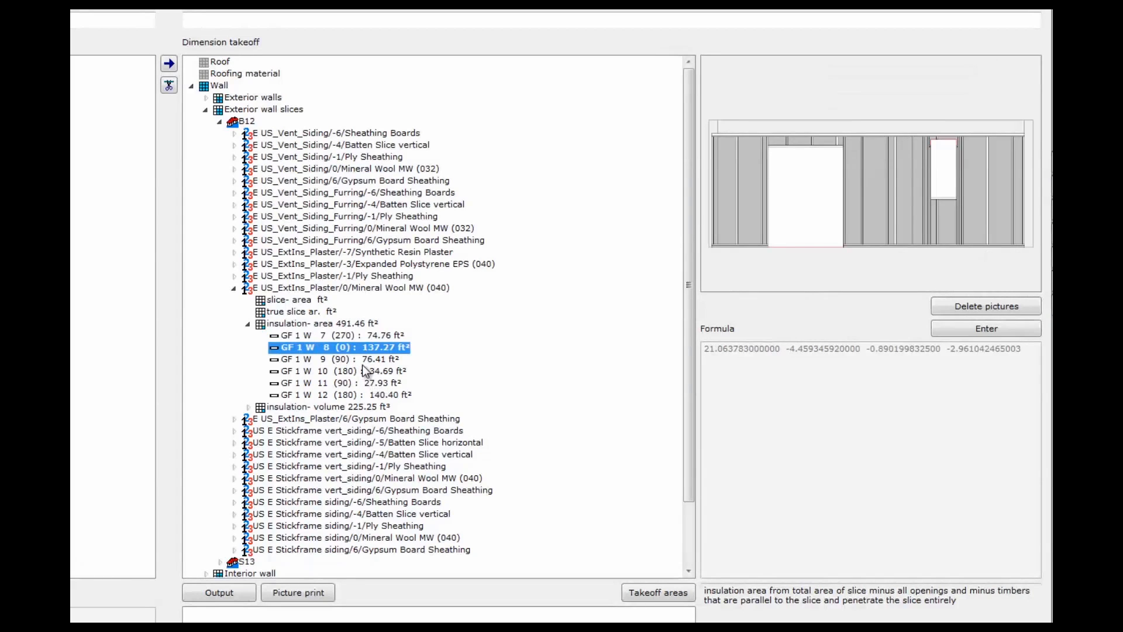
{"action": "left_click", "coordinate": [364, 359]}
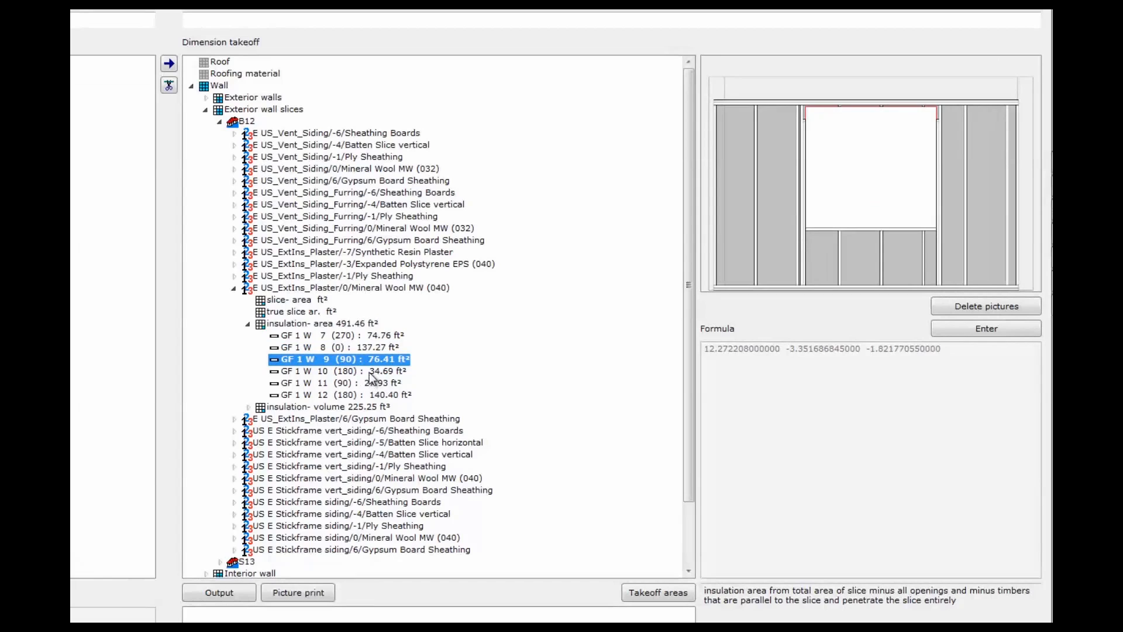
{"action": "left_click", "coordinate": [373, 372]}
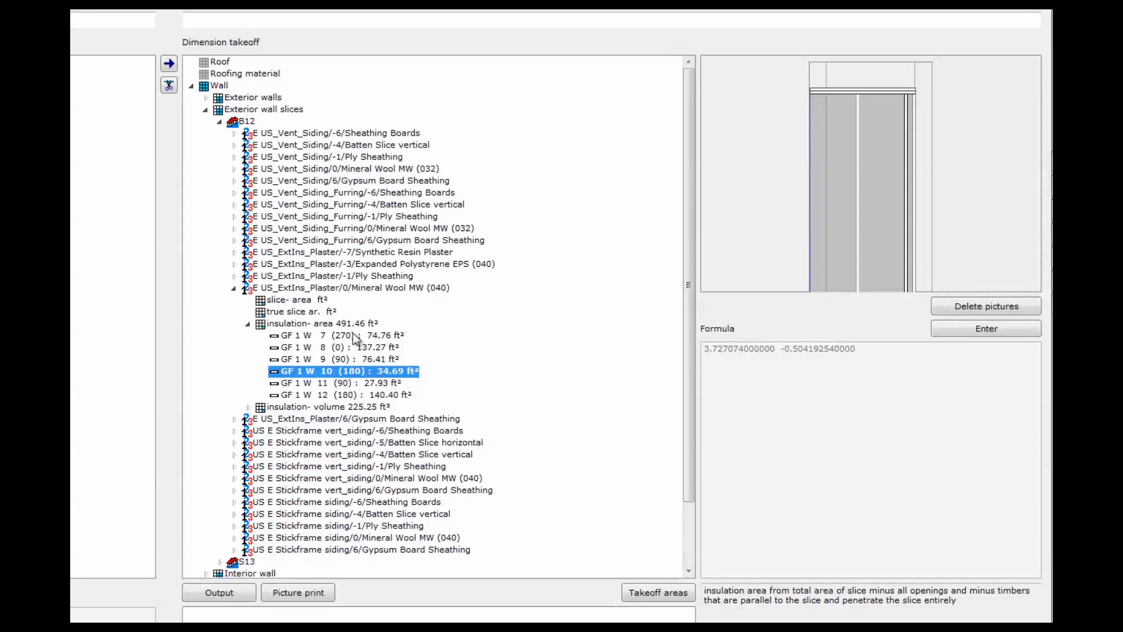
{"action": "left_click", "coordinate": [221, 123]}
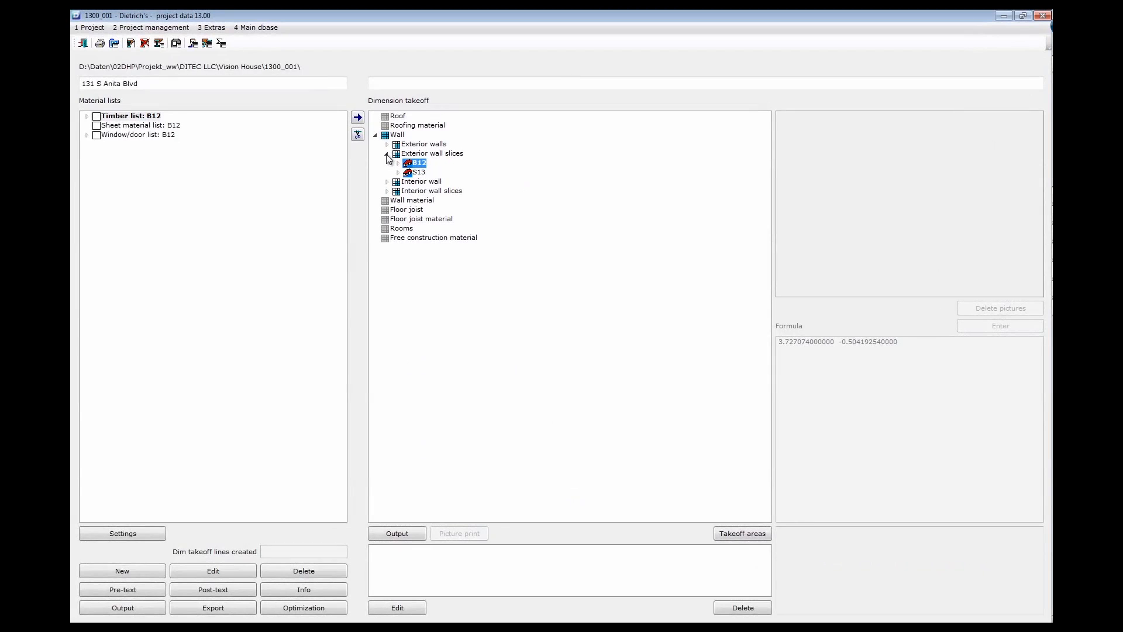
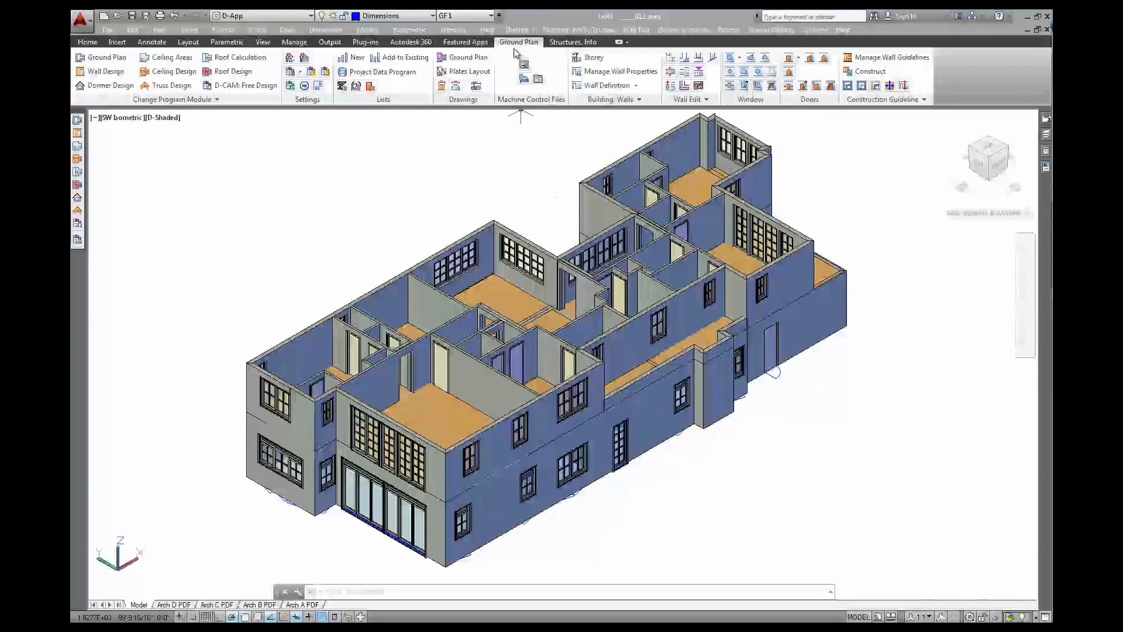
Create Window-Door List B12 with the selection set to All Walls
{"action": "left_click", "coordinate": [520, 30]}
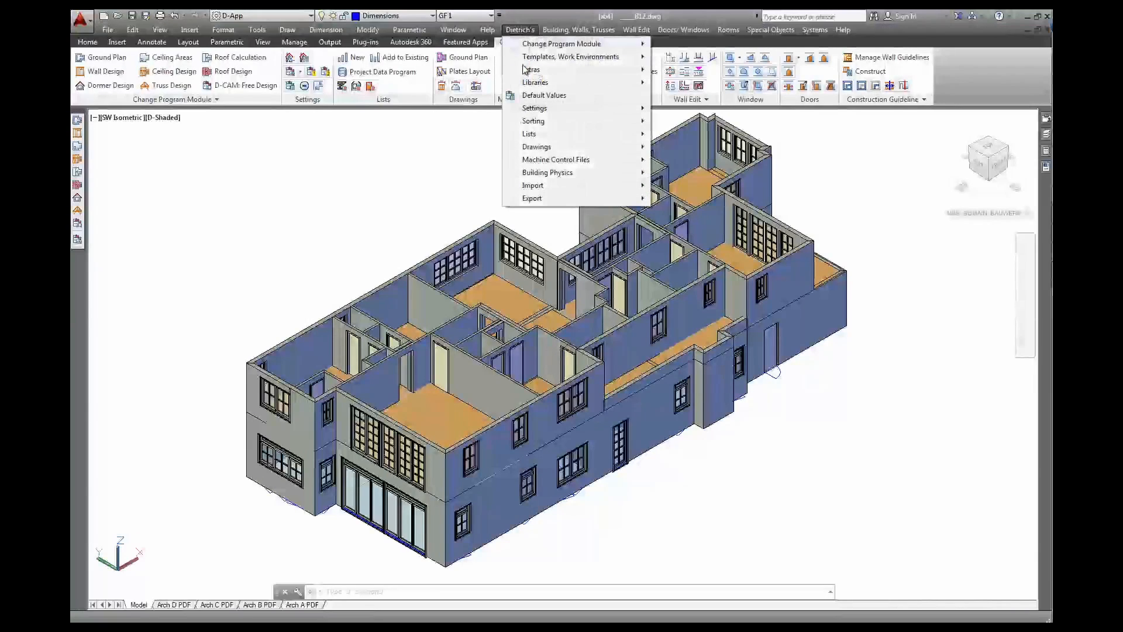
{"action": "mouse_move", "coordinate": [529, 134]}
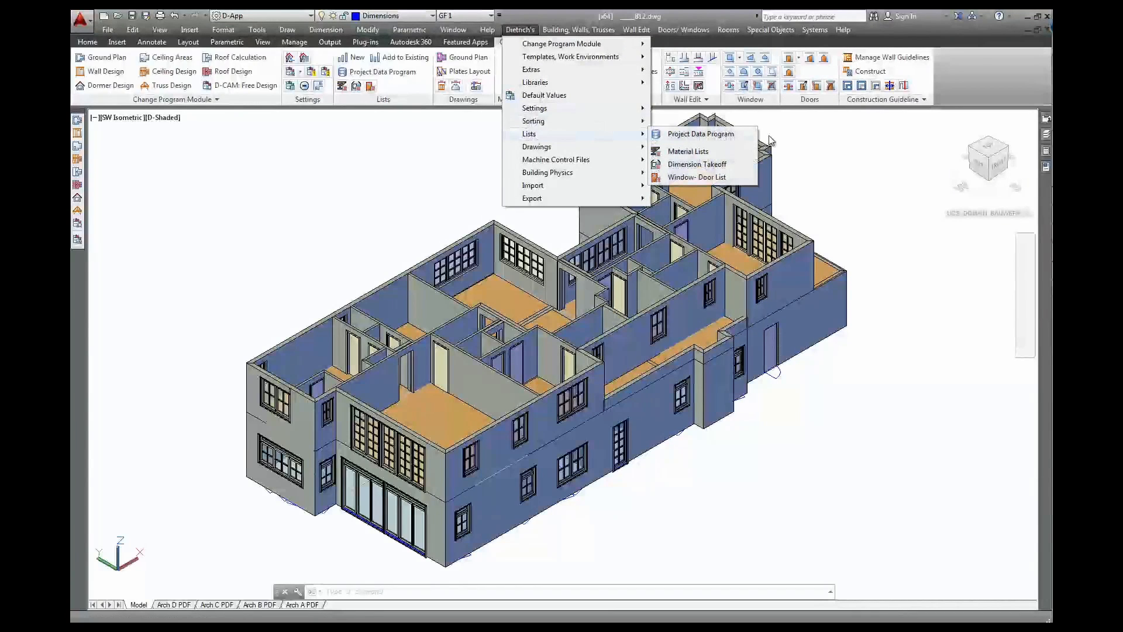
{"action": "left_click", "coordinate": [726, 181]}
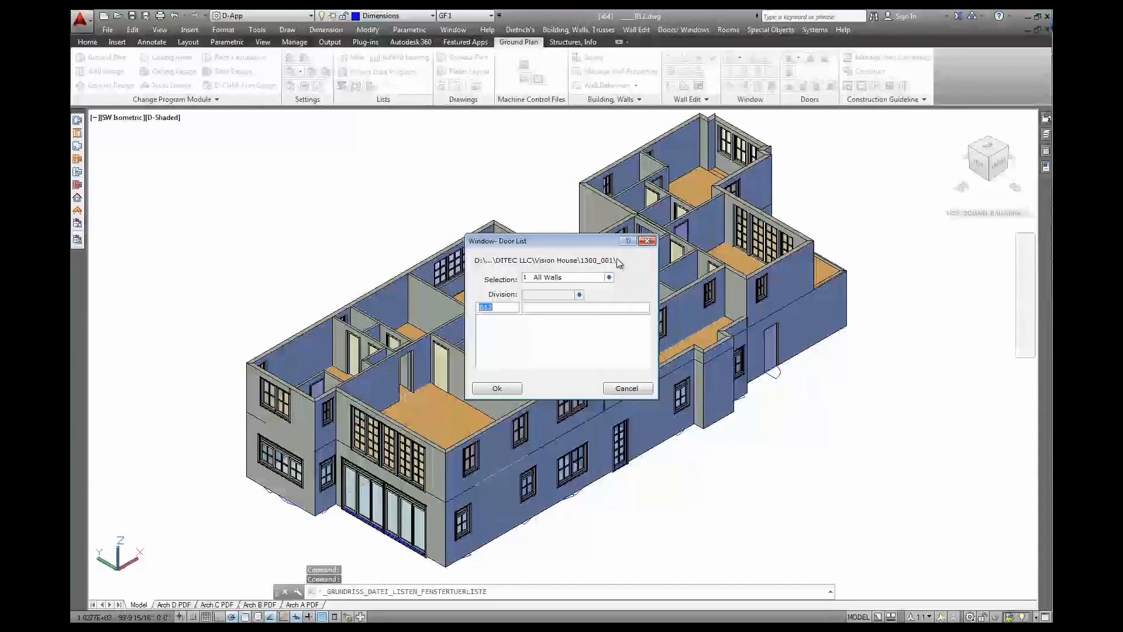
{"action": "left_click", "coordinate": [570, 282]}
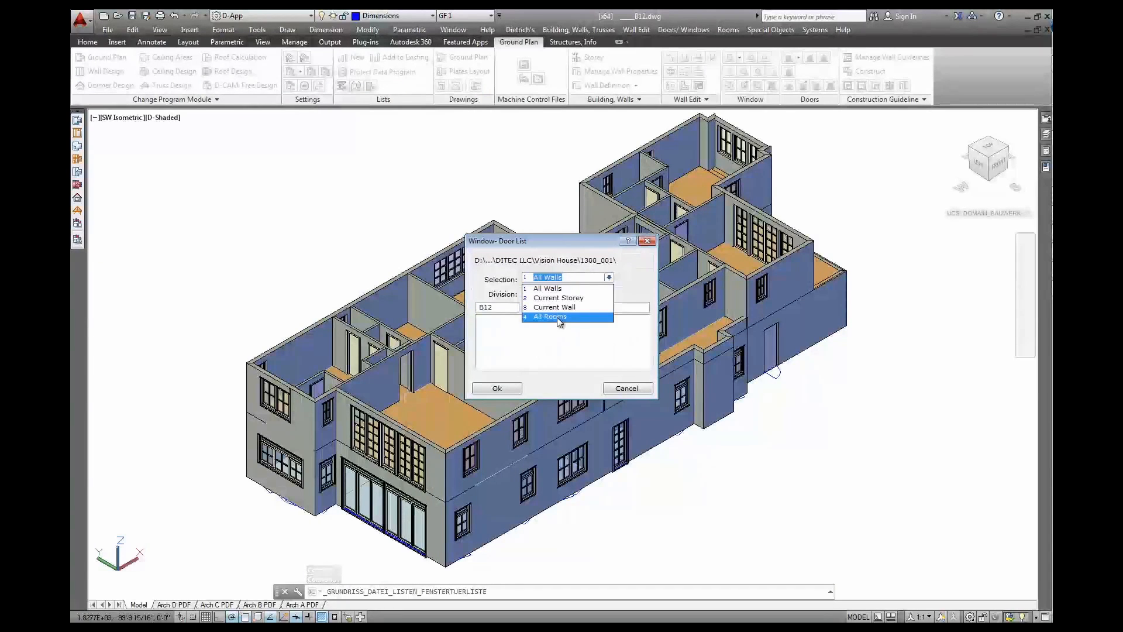
{"action": "left_click", "coordinate": [549, 289]}
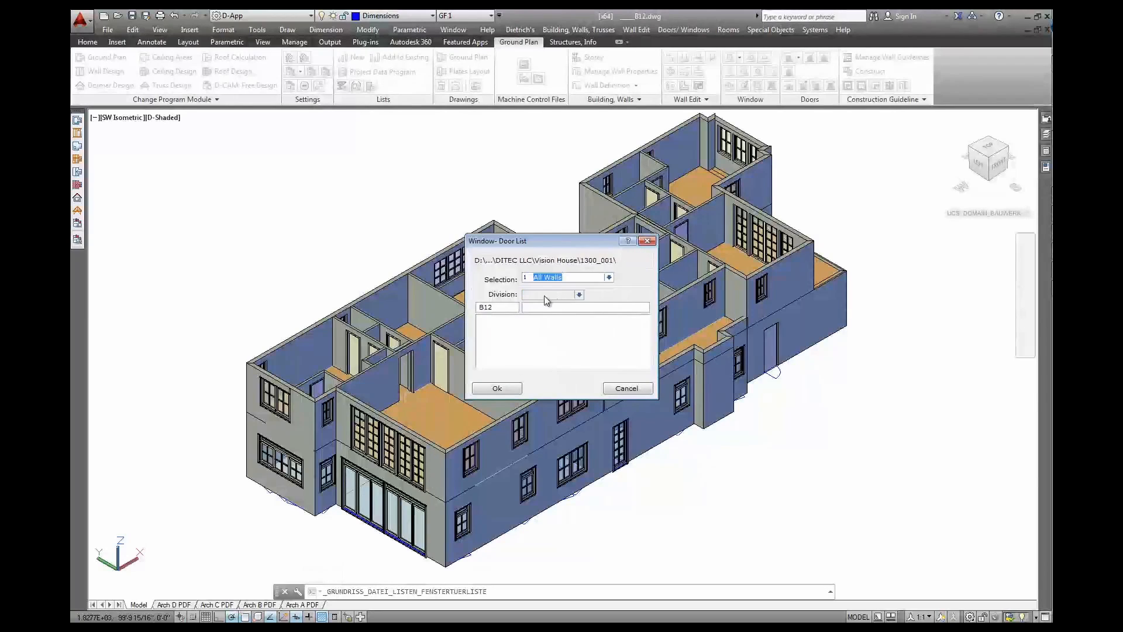
{"action": "left_click", "coordinate": [506, 390]}
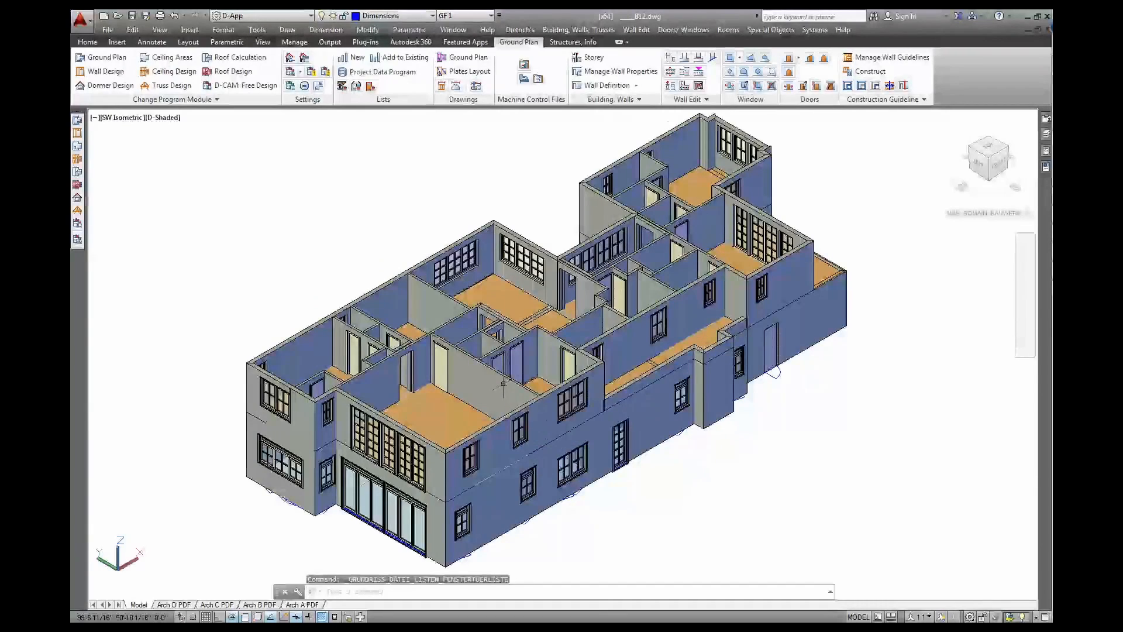
Output window/door list B12 from Project Data as an Office Open XML .docx in $US
{"action": "left_click", "coordinate": [364, 72]}
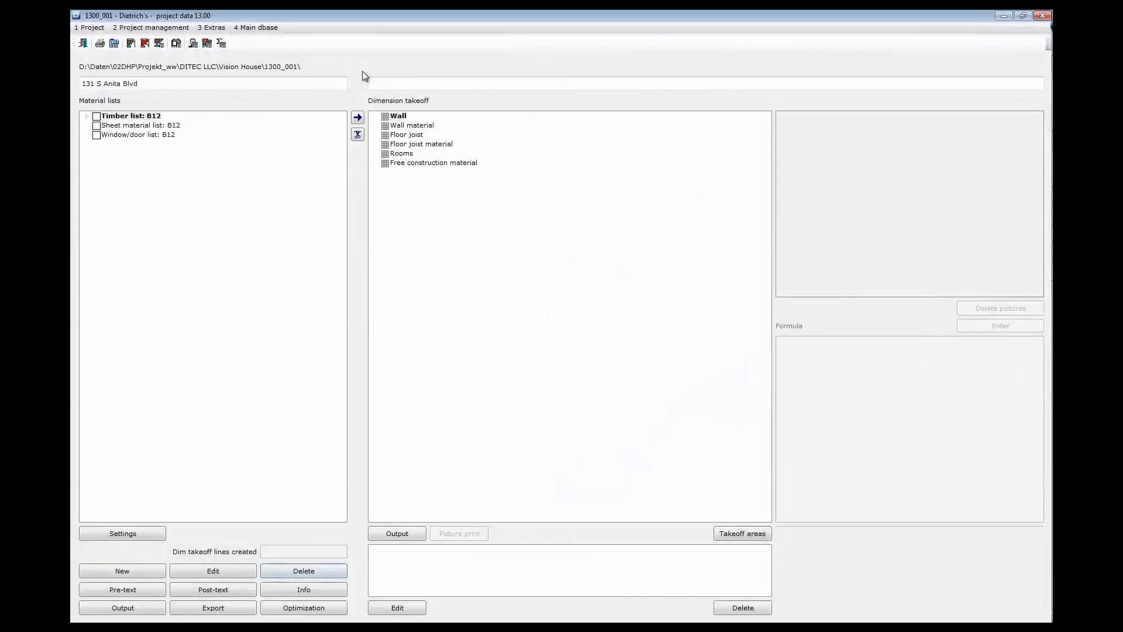
{"action": "left_click", "coordinate": [156, 136]}
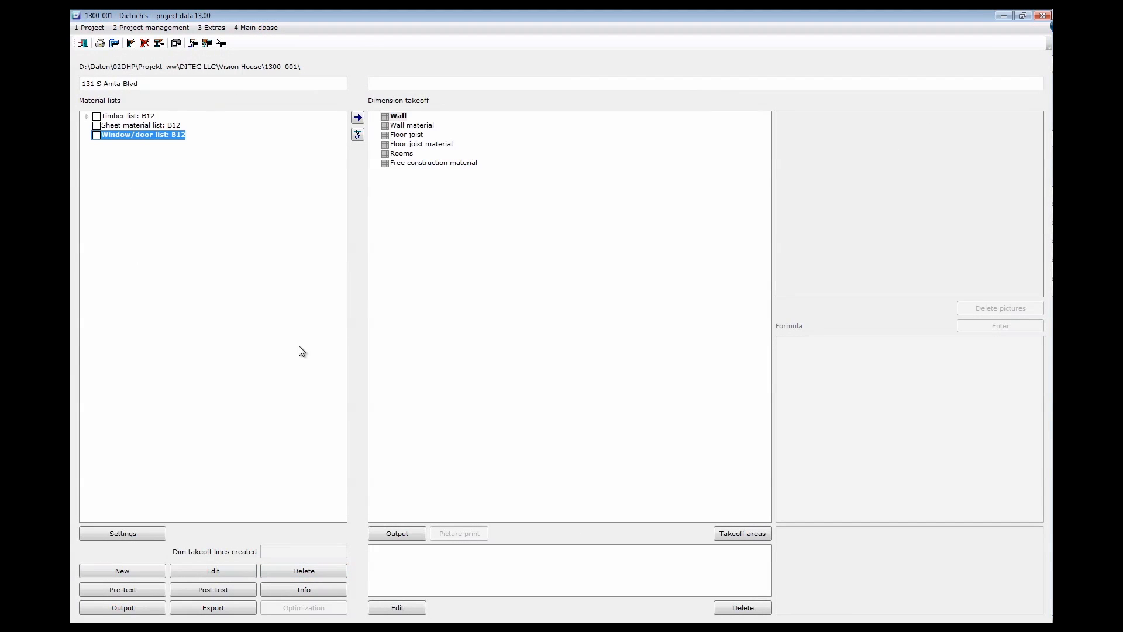
{"action": "left_click", "coordinate": [128, 610]}
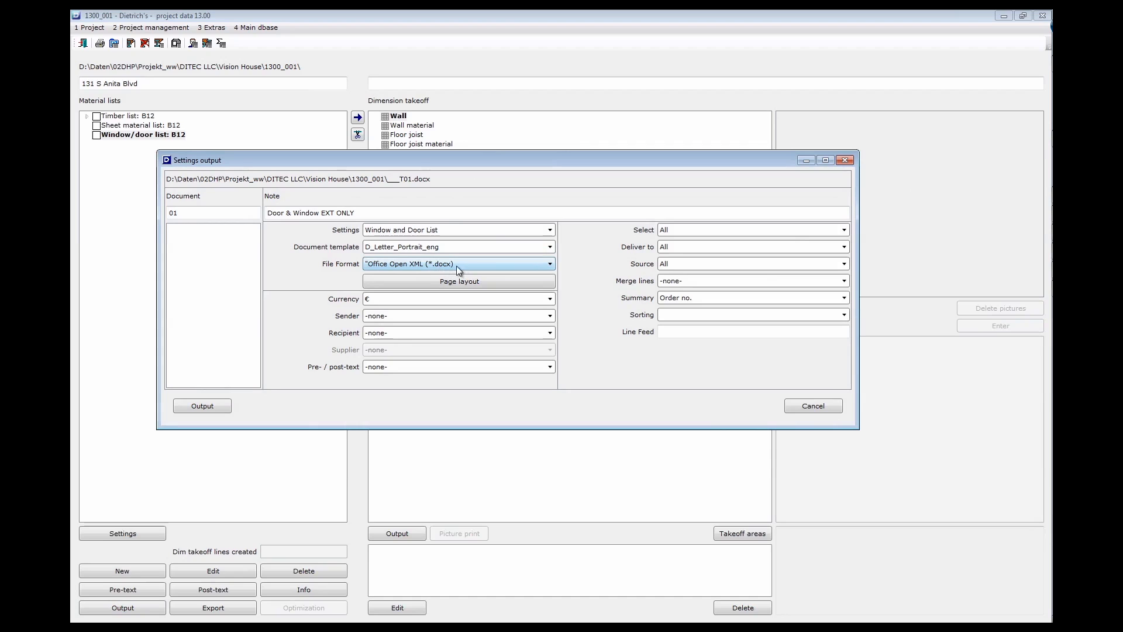
{"action": "left_click", "coordinate": [476, 266]}
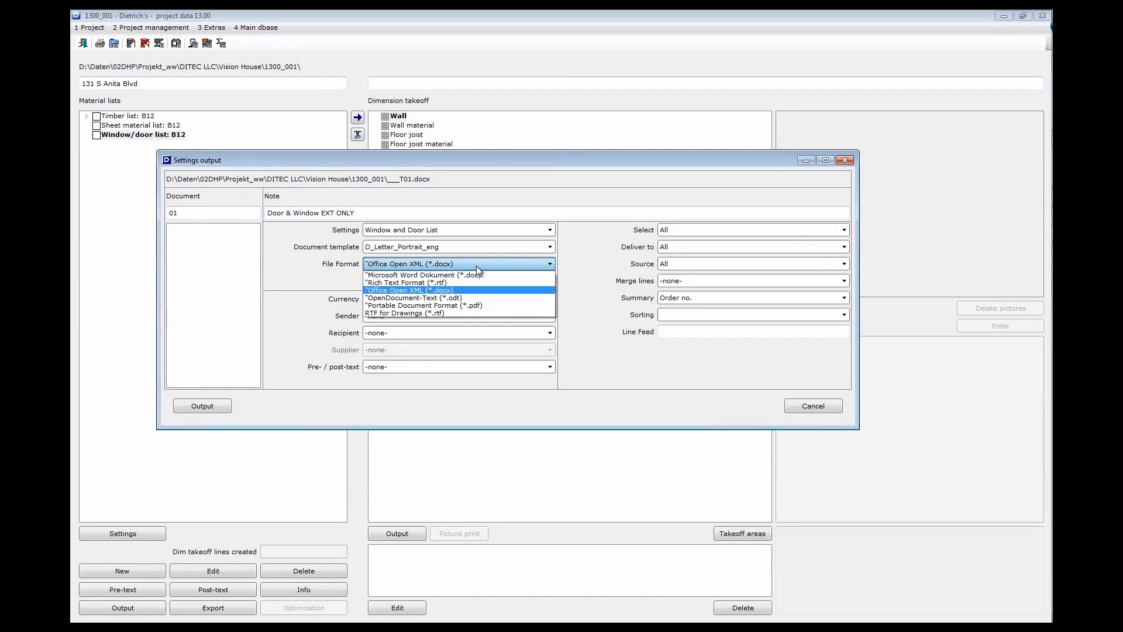
{"action": "left_click", "coordinate": [433, 290]}
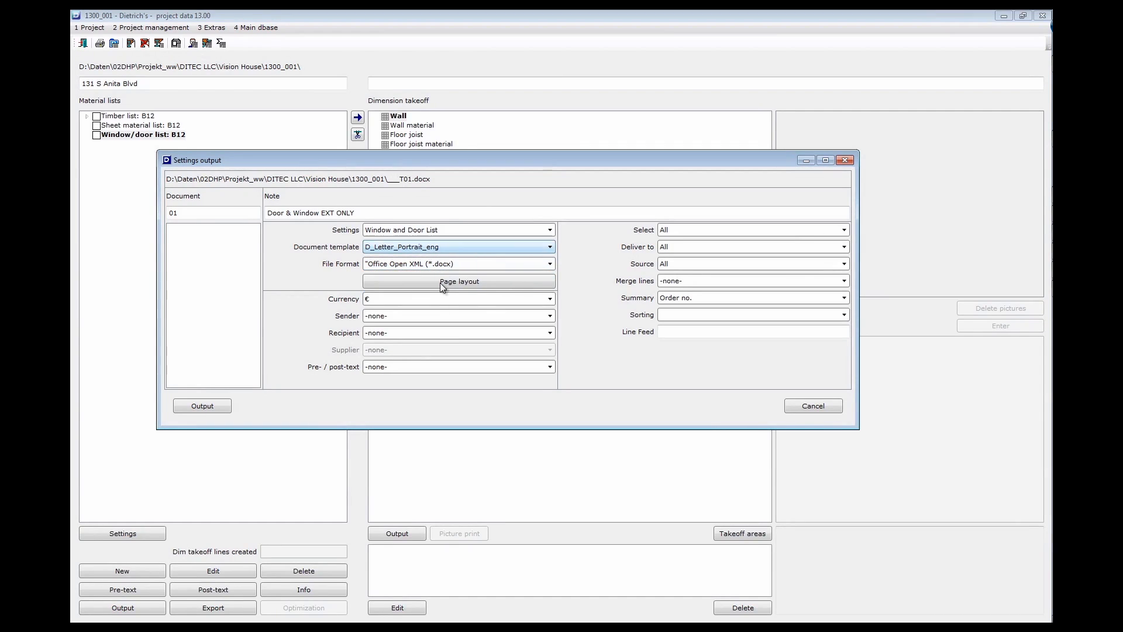
{"action": "left_click", "coordinate": [380, 299]}
{"action": "left_click", "coordinate": [377, 319]}
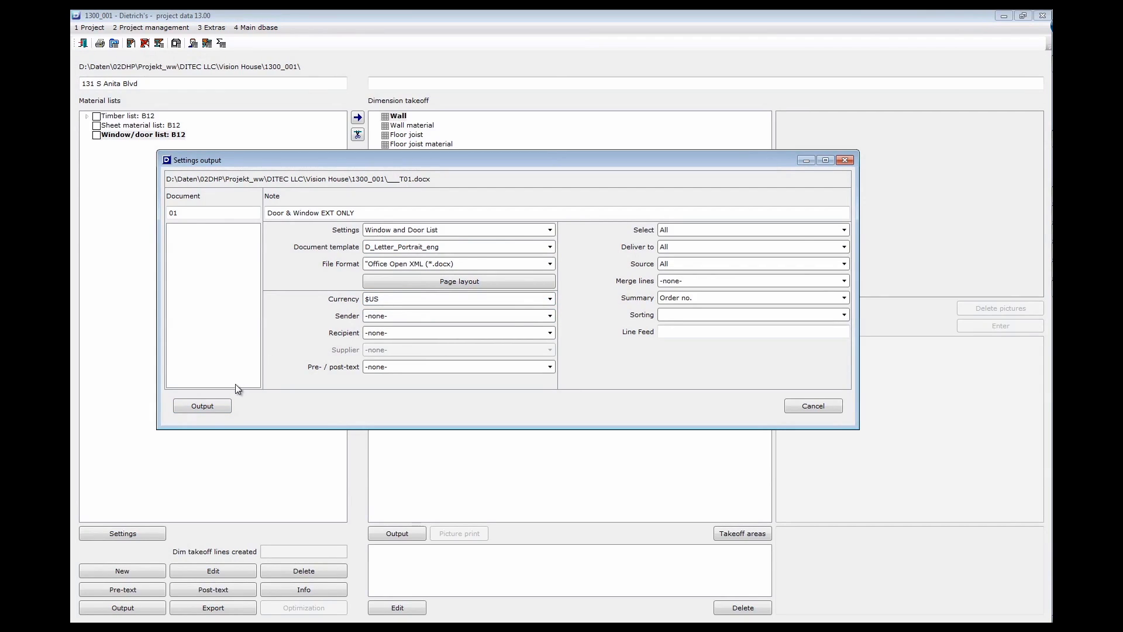
{"action": "left_click", "coordinate": [217, 406]}
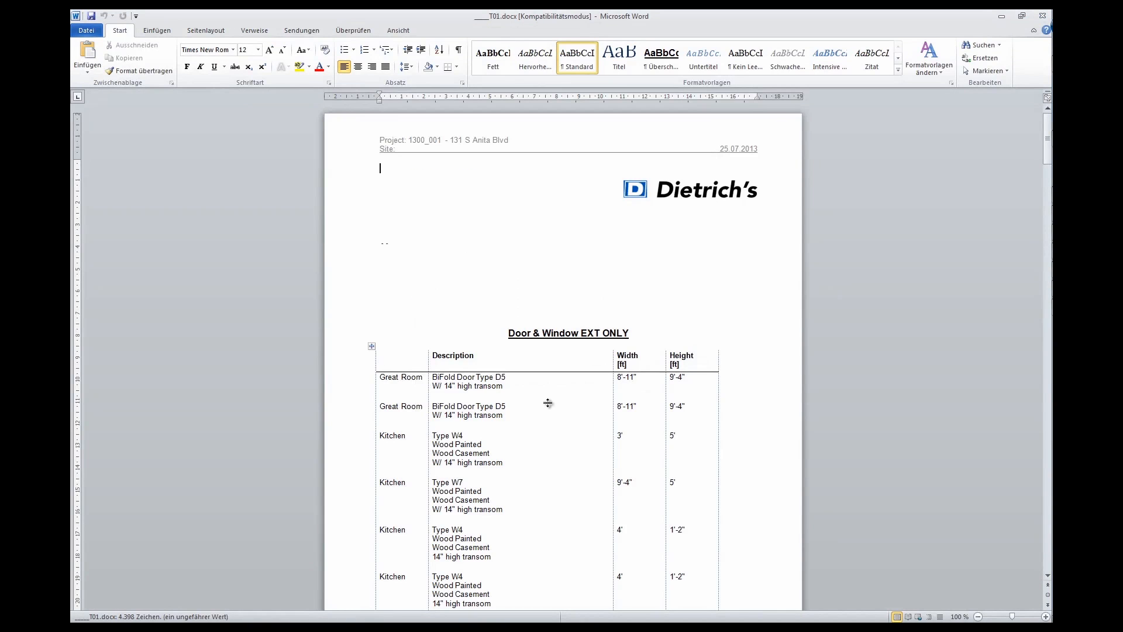
Scroll through the Door & Window EXT ONLY table in Word, then close Word
{"action": "scroll", "coordinate": [548, 403], "scroll_direction": "down", "scroll_amount": 4}
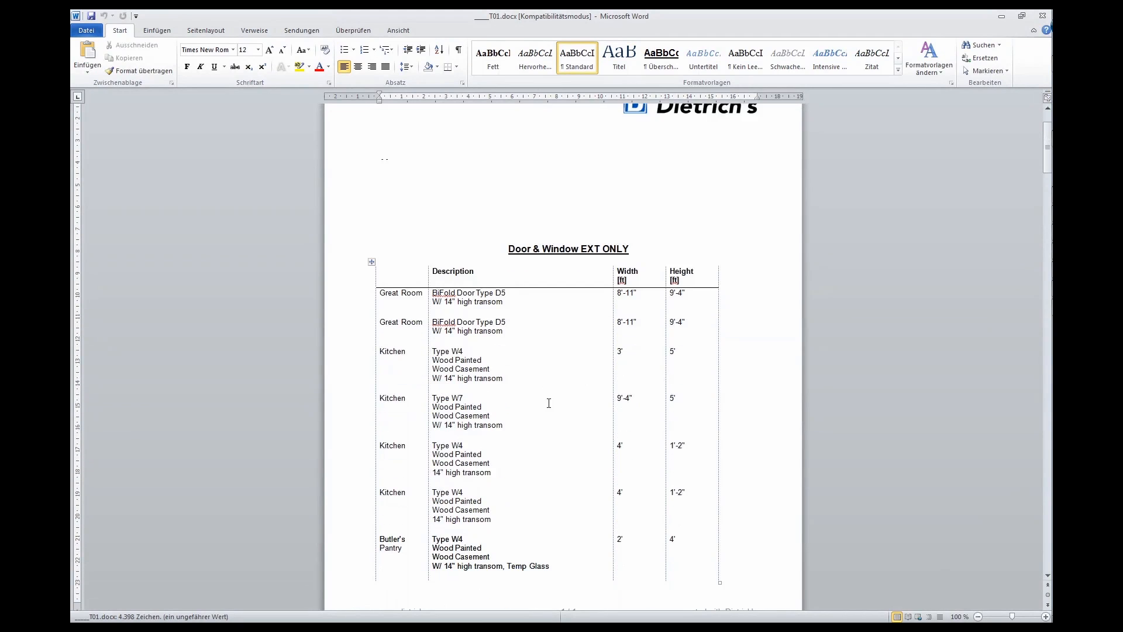
{"action": "scroll", "coordinate": [549, 403], "scroll_direction": "down", "scroll_amount": 3}
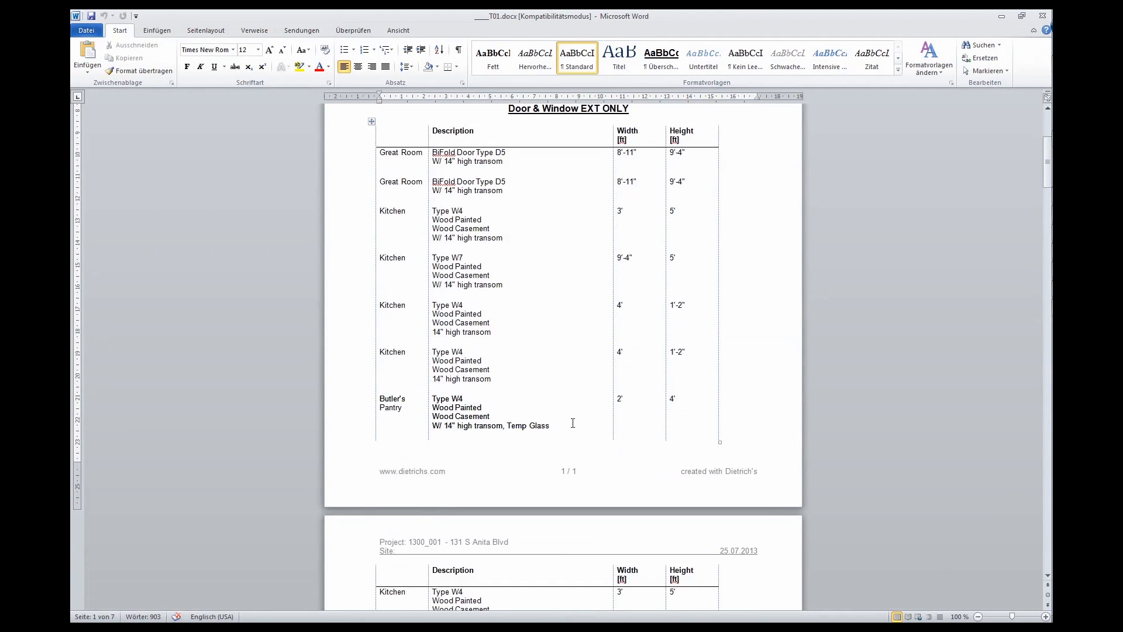
{"action": "scroll", "coordinate": [585, 418], "scroll_direction": "down", "scroll_amount": 9}
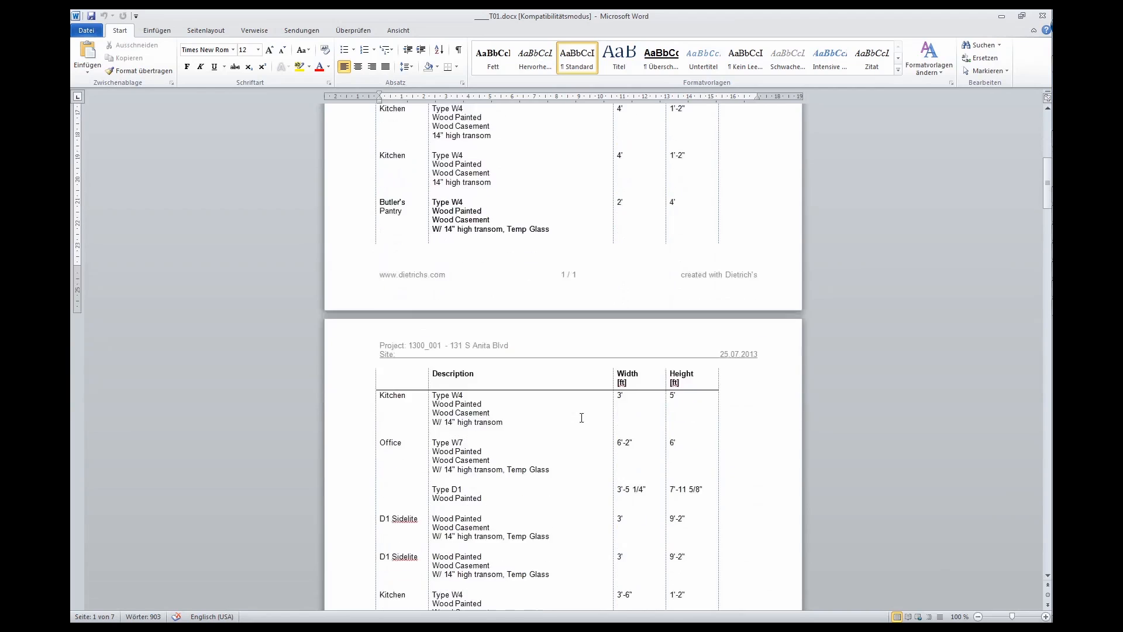
{"action": "scroll", "coordinate": [565, 445], "scroll_direction": "down", "scroll_amount": 4}
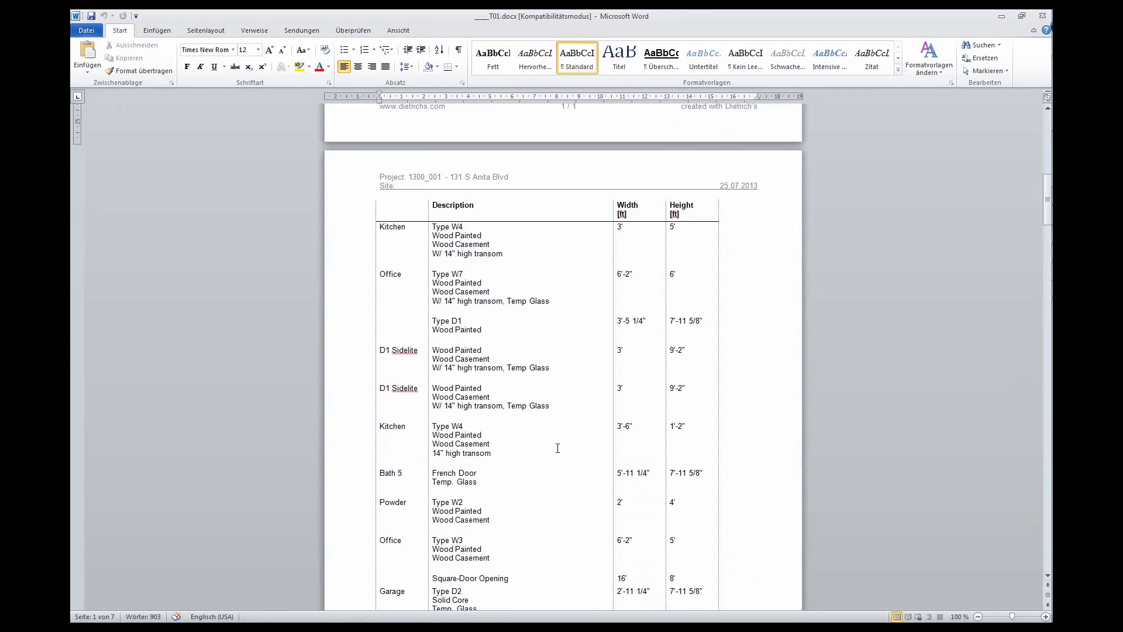
{"action": "scroll", "coordinate": [558, 448], "scroll_direction": "down", "scroll_amount": 3}
{"action": "scroll", "coordinate": [556, 445], "scroll_direction": "down", "scroll_amount": 1}
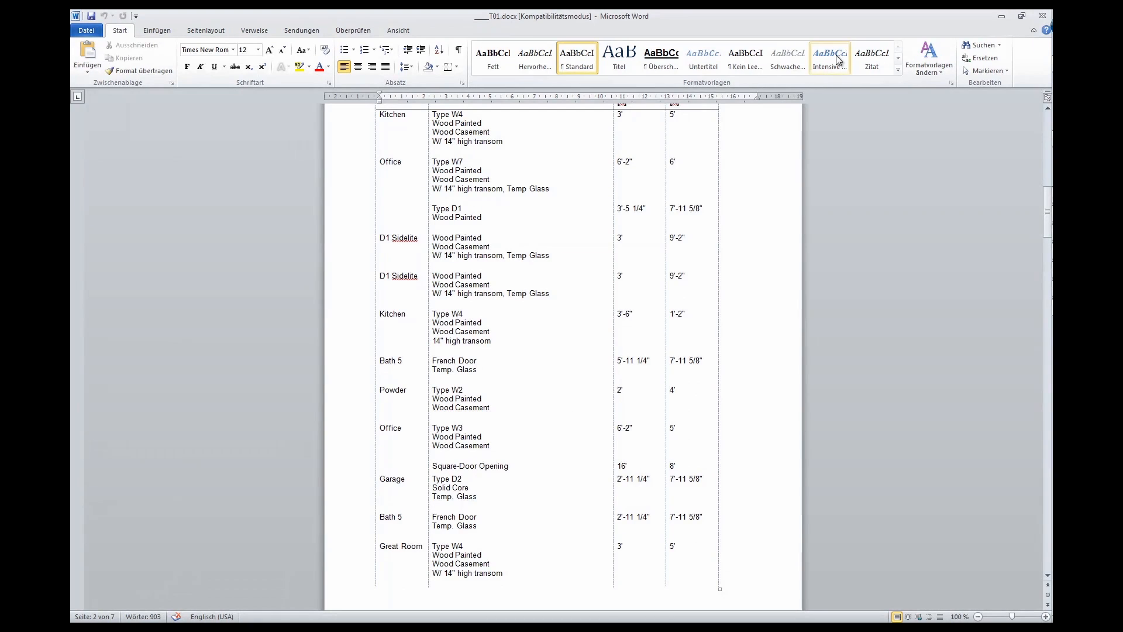
{"action": "left_click", "coordinate": [1041, 17]}
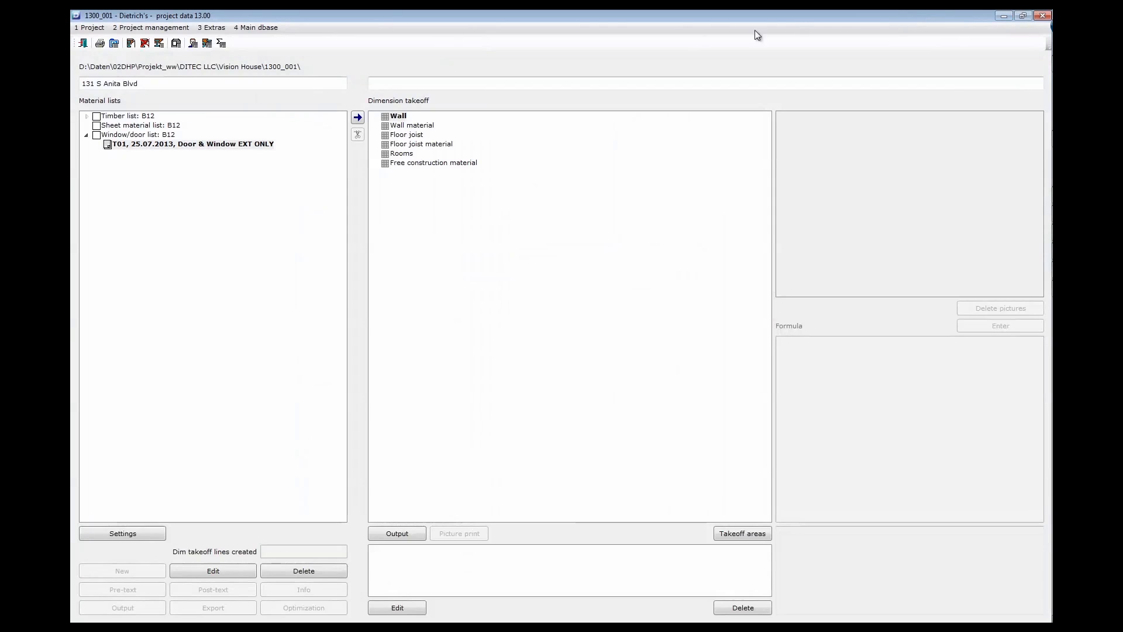
Minimize the project data window and bring the glass doors and windows into view
{"action": "left_click", "coordinate": [1003, 18]}
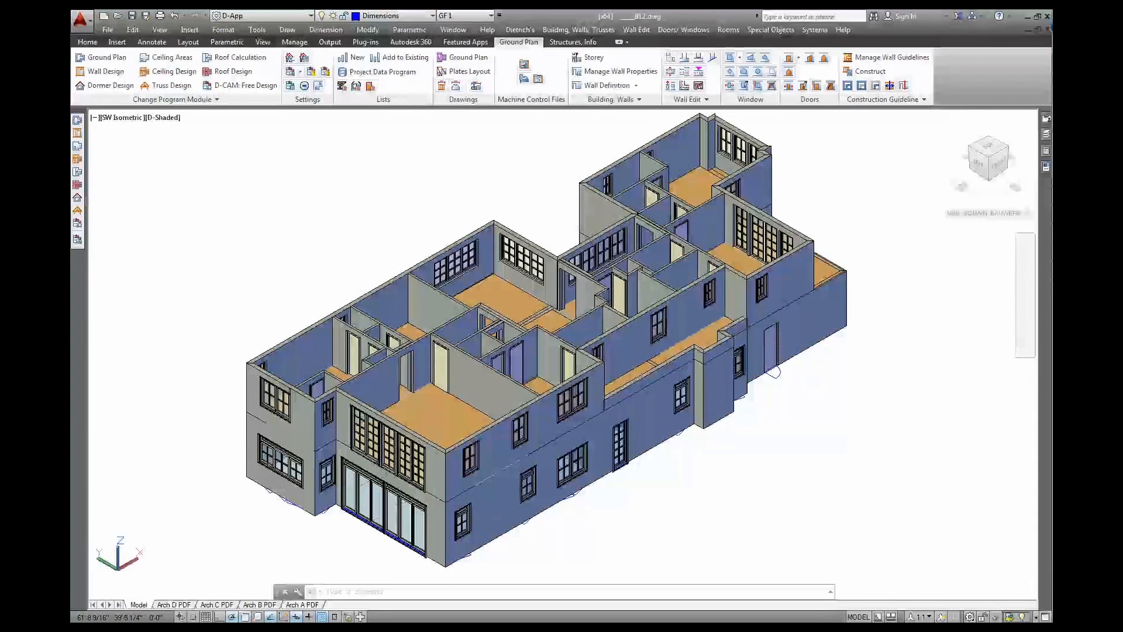
{"action": "middle_click_drag", "start_coordinate": [379, 511], "coordinate": [398, 477]}
{"action": "scroll", "coordinate": [403, 507], "scroll_direction": "up", "scroll_amount": 5}
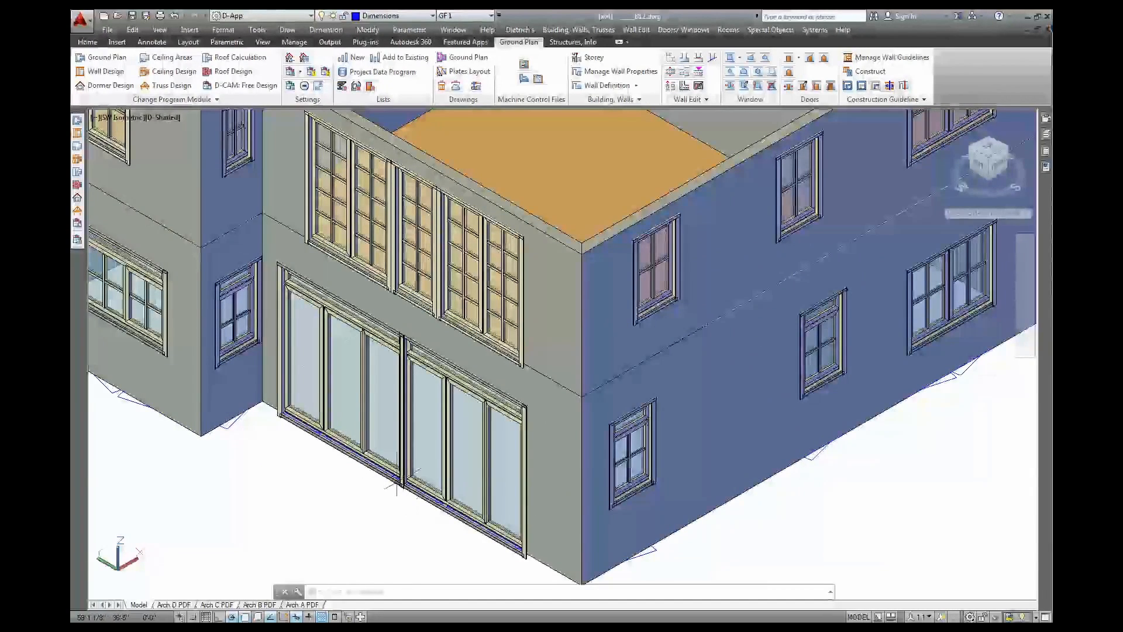
{"action": "middle_click_drag", "start_coordinate": [303, 366], "coordinate": [454, 384]}
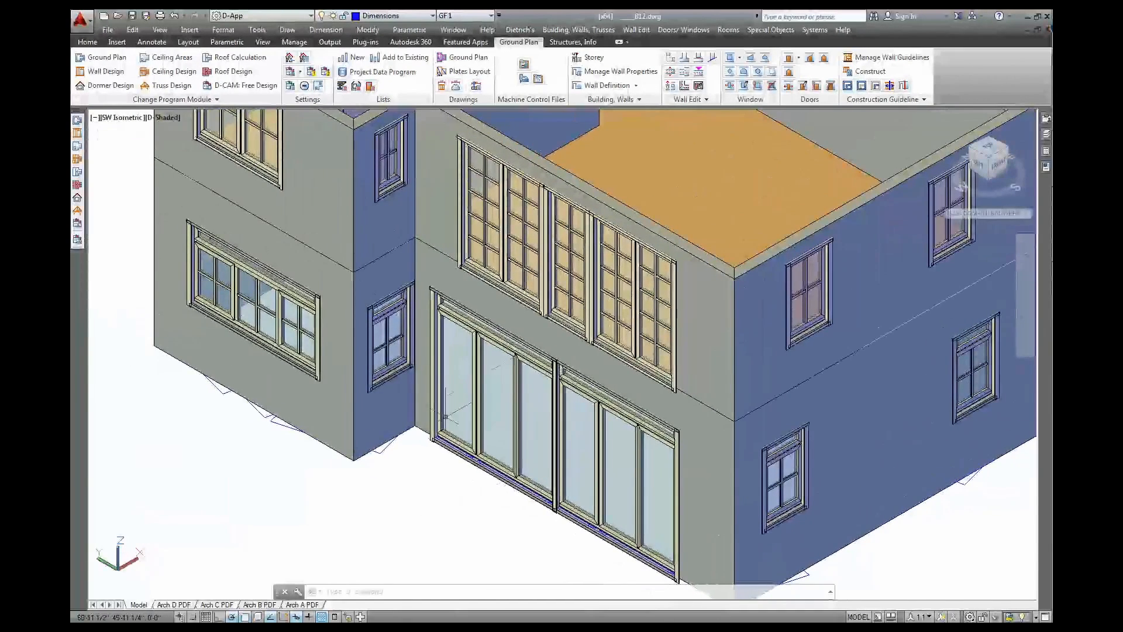
Inspect the kitchen's Type W7 window Info with the window edit tool, then confirm
{"action": "left_click", "coordinate": [744, 85]}
{"action": "left_click", "coordinate": [740, 116]}
{"action": "key", "text": "Escape"}
{"action": "left_click", "coordinate": [744, 85]}
{"action": "left_click", "coordinate": [265, 434]}
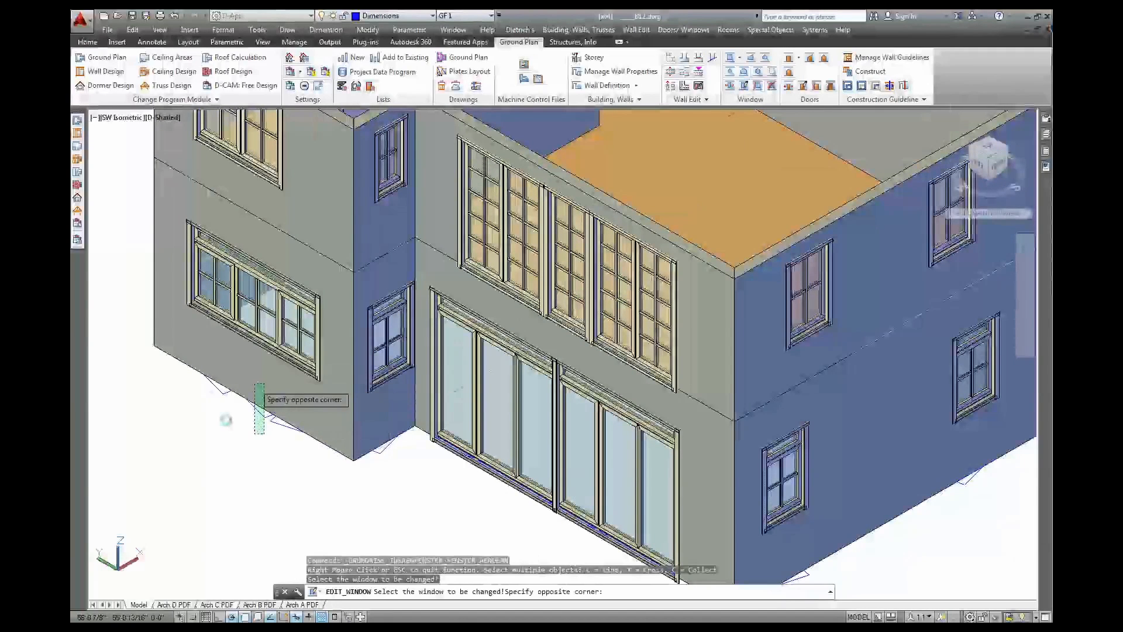
{"action": "left_click", "coordinate": [402, 443]}
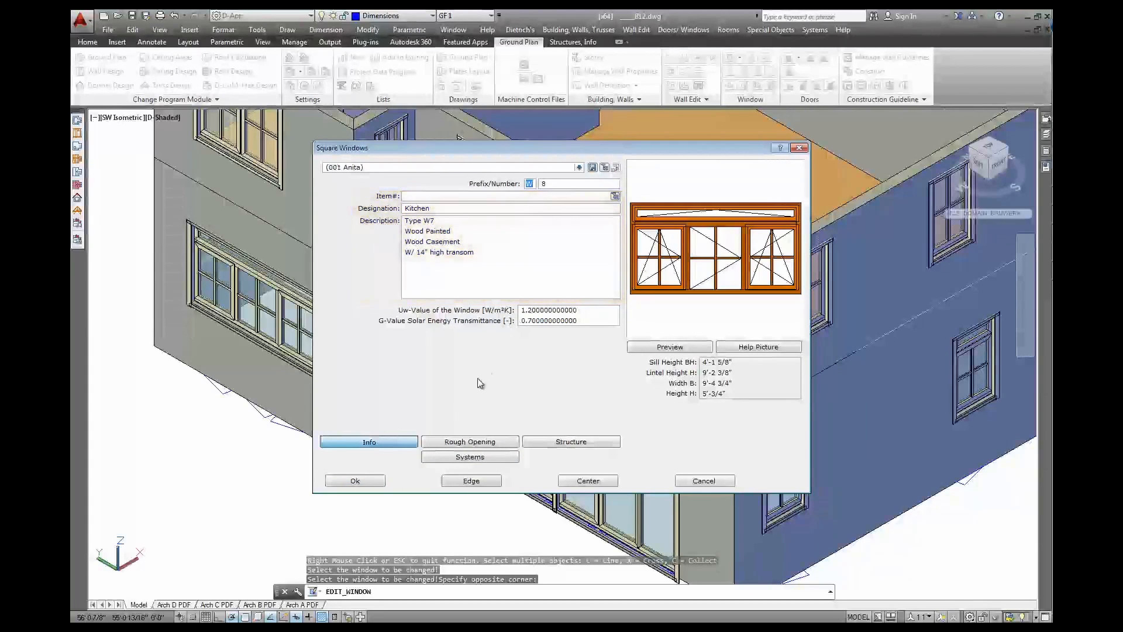
{"action": "left_click", "coordinate": [374, 484]}
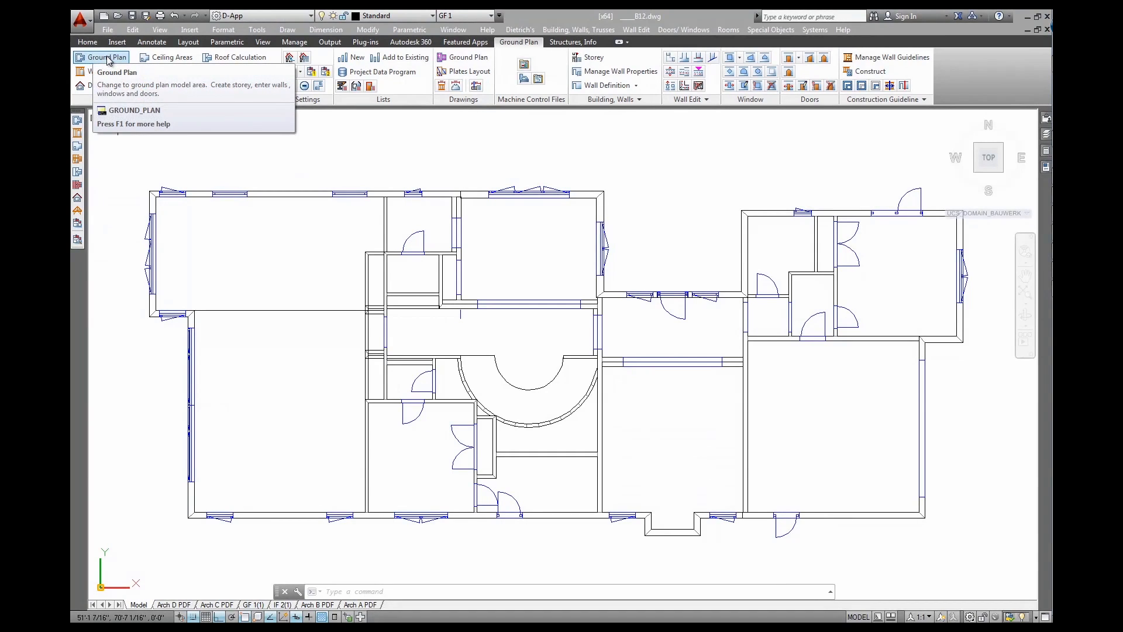
Create ground plan Floor Plan-A via Store and Insert, reviewing its labelling and dimension settings
{"action": "left_click", "coordinate": [519, 30]}
{"action": "mouse_move", "coordinate": [553, 147]}
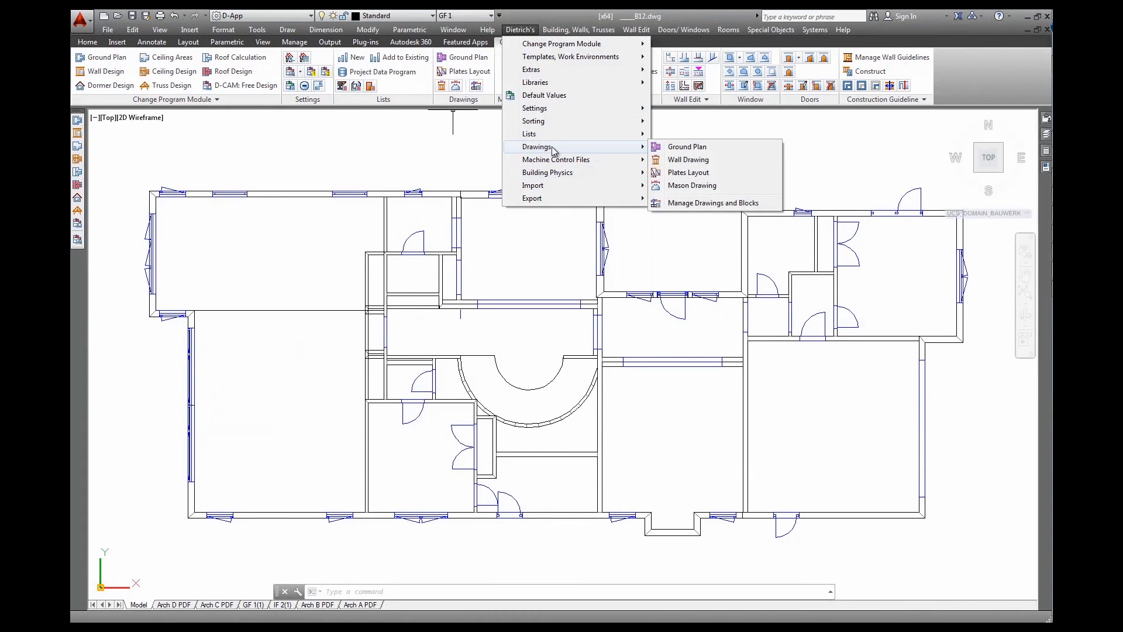
{"action": "left_click", "coordinate": [686, 148]}
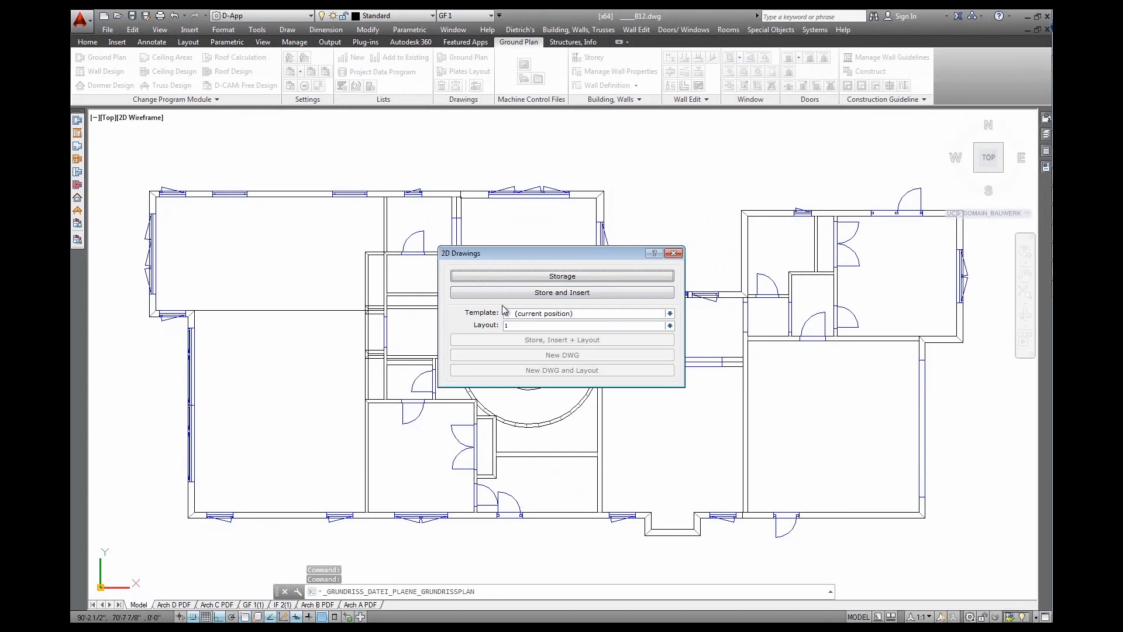
{"action": "left_click", "coordinate": [513, 299]}
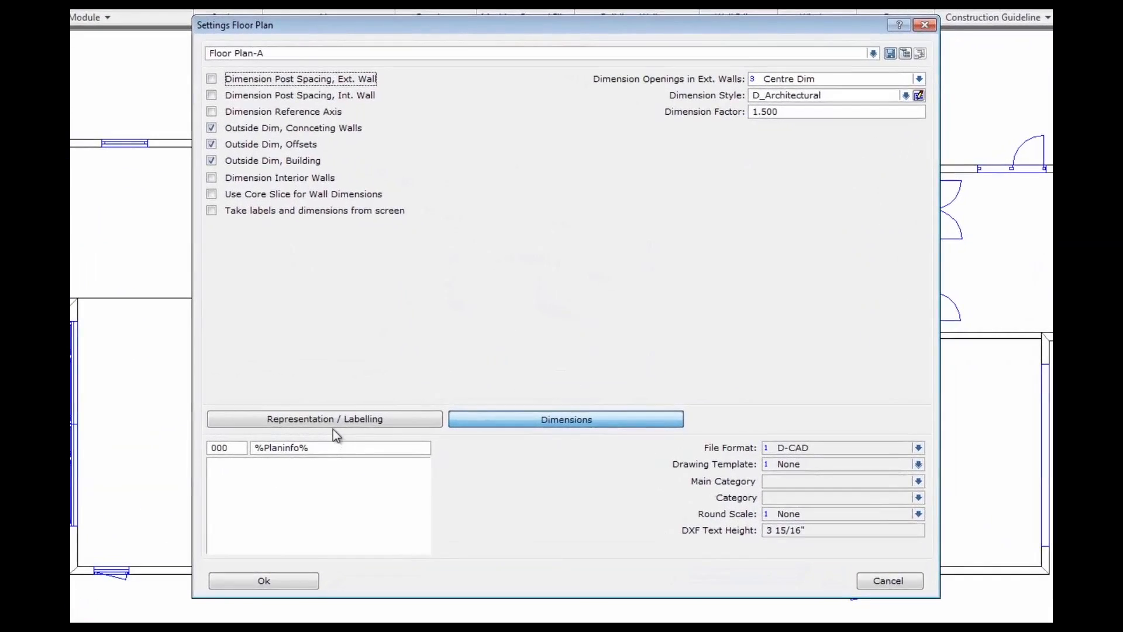
{"action": "left_click", "coordinate": [331, 420]}
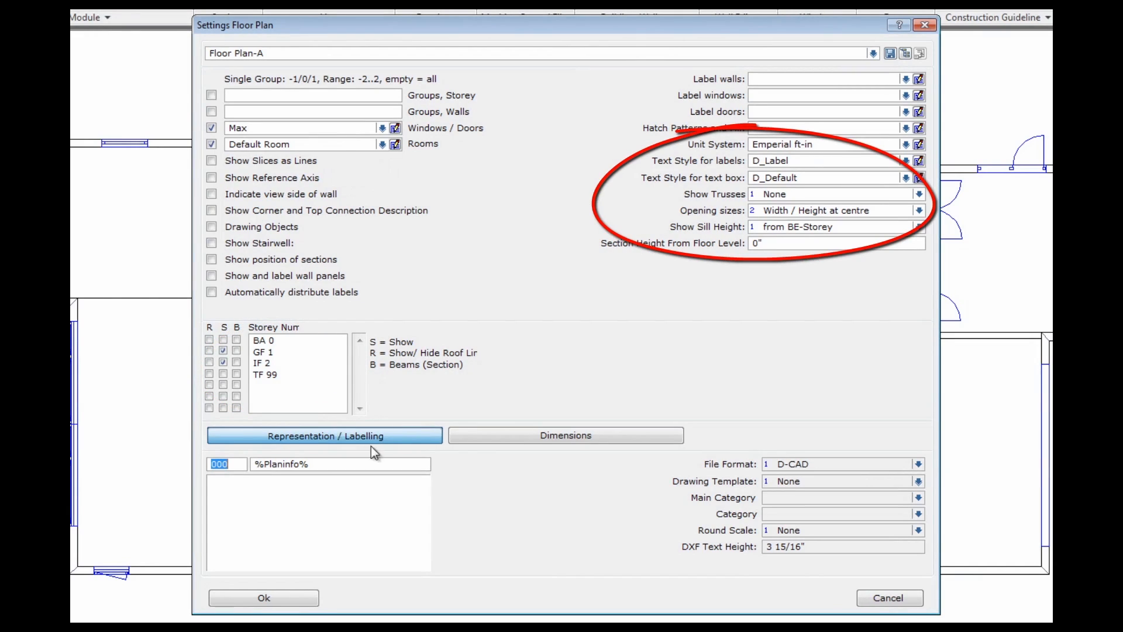
{"action": "left_click", "coordinate": [478, 437]}
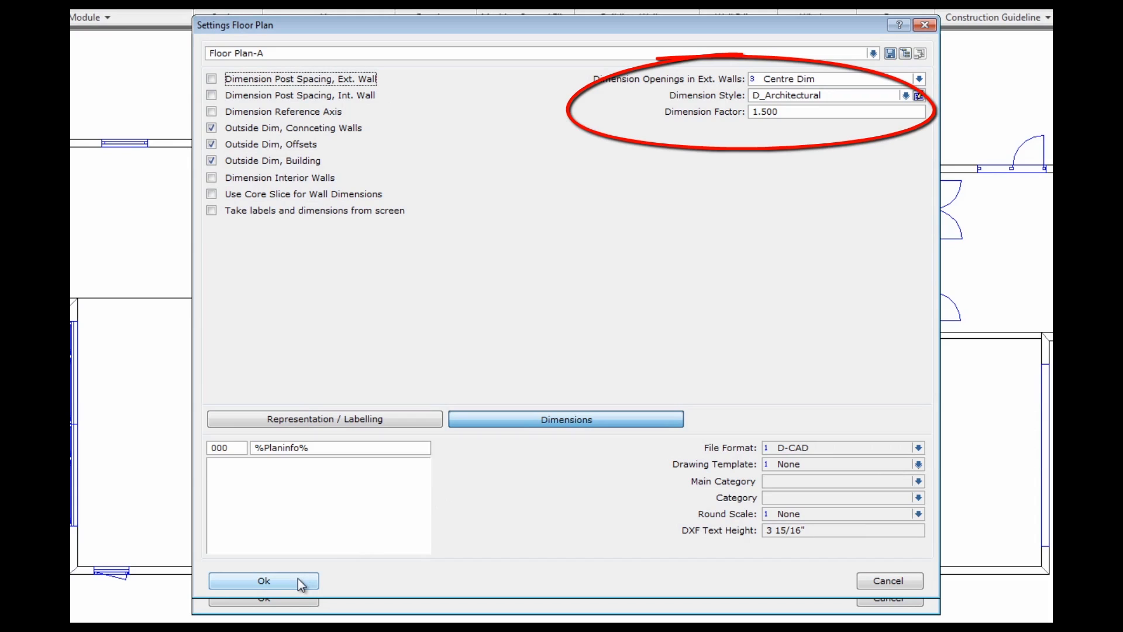
{"action": "left_click", "coordinate": [264, 581]}
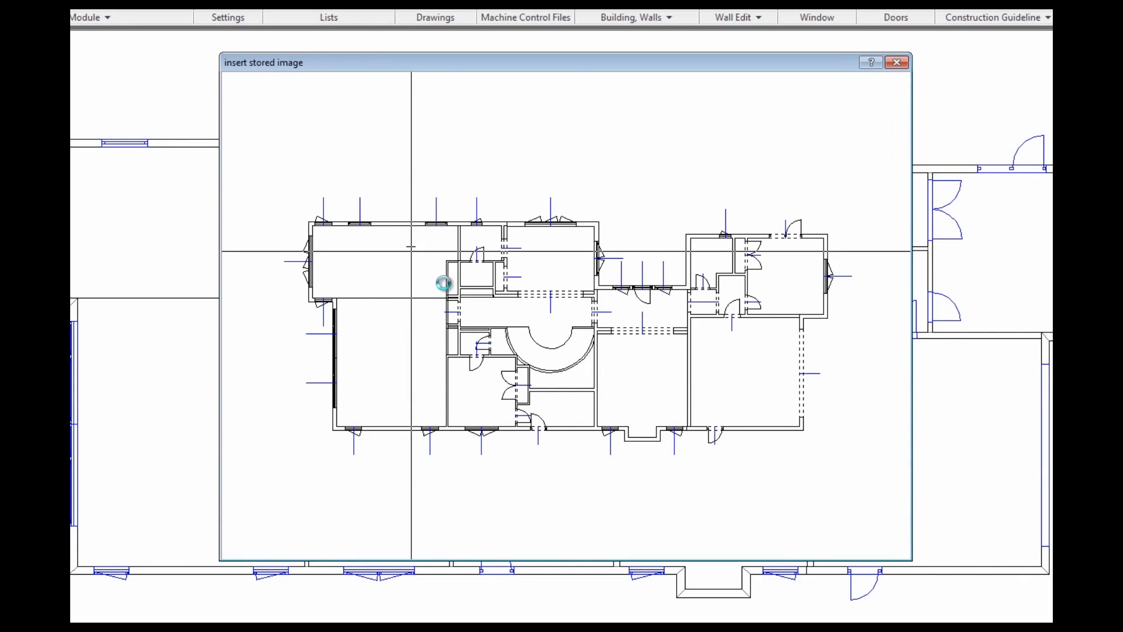
Place the stored ground-floor plan in the lower frame
{"action": "left_click", "coordinate": [805, 431]}
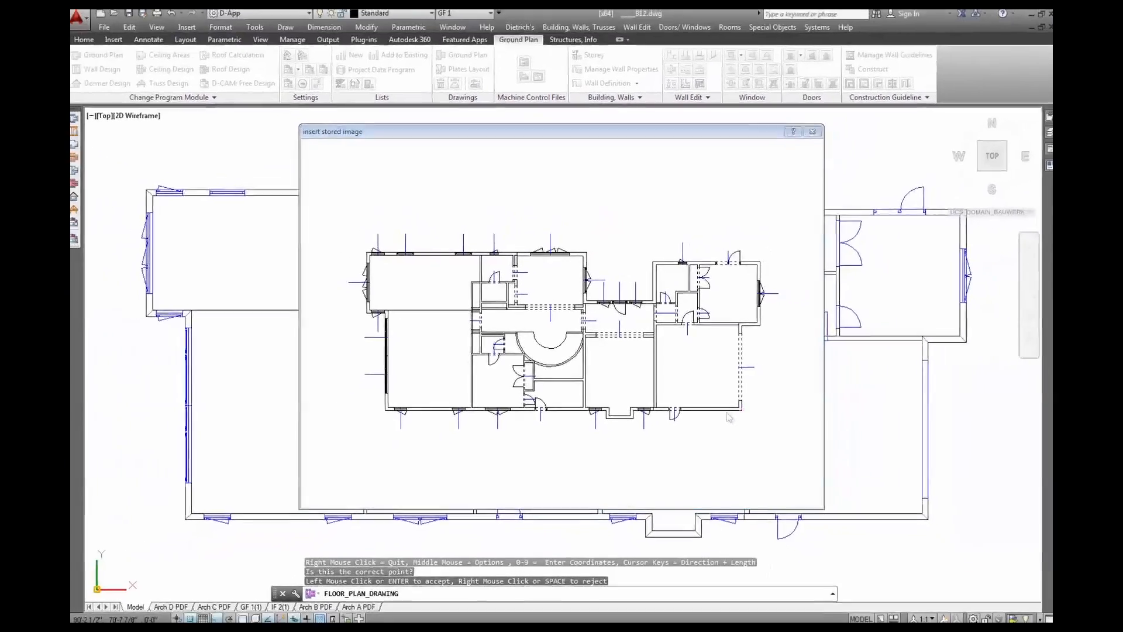
{"action": "left_click", "coordinate": [767, 432]}
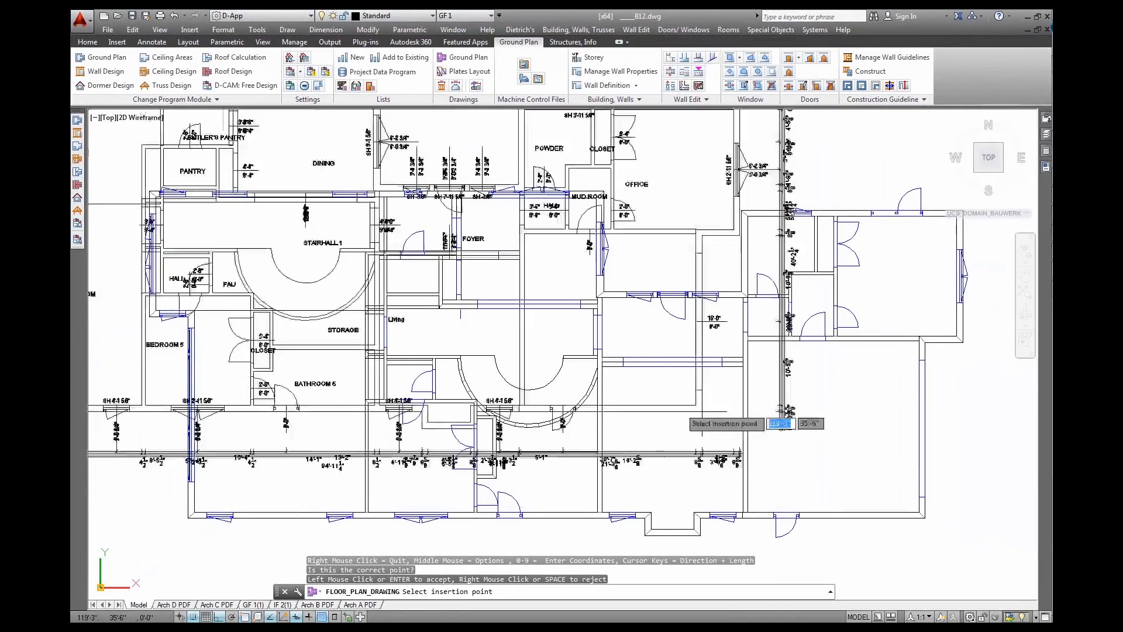
{"action": "scroll", "coordinate": [589, 412], "scroll_direction": "down", "scroll_amount": 8}
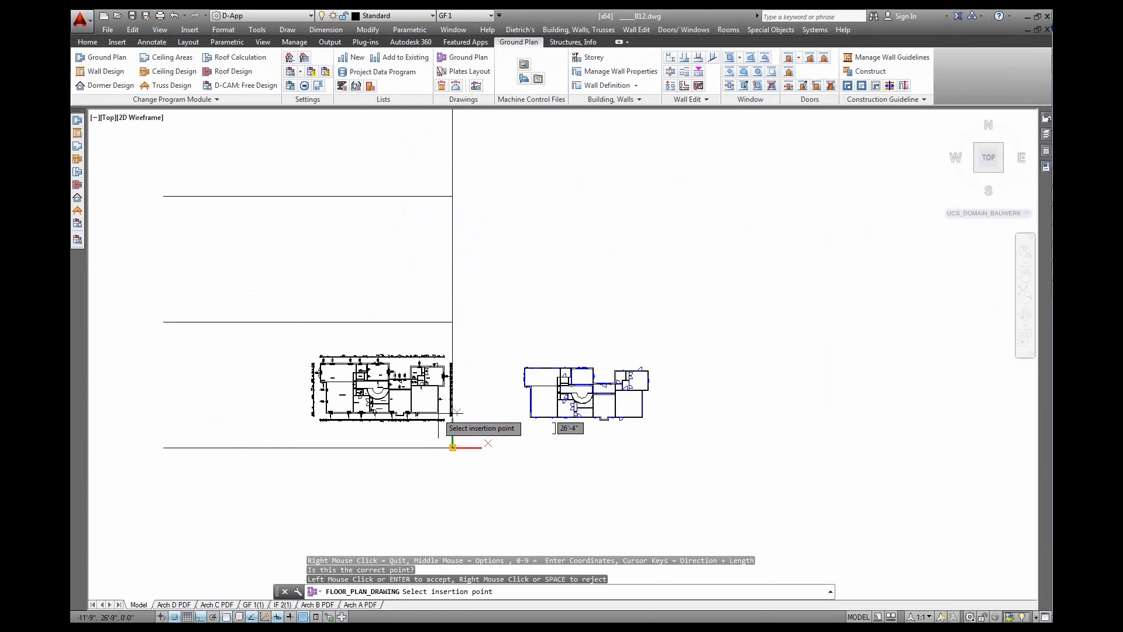
{"action": "left_click", "coordinate": [411, 411]}
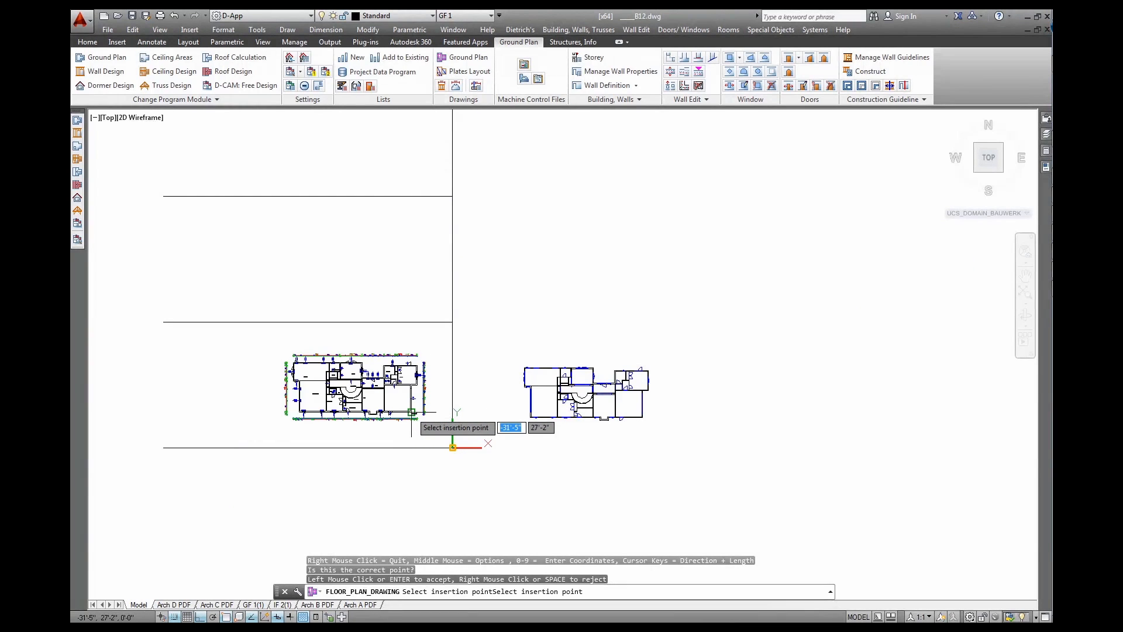
{"action": "left_click", "coordinate": [453, 447]}
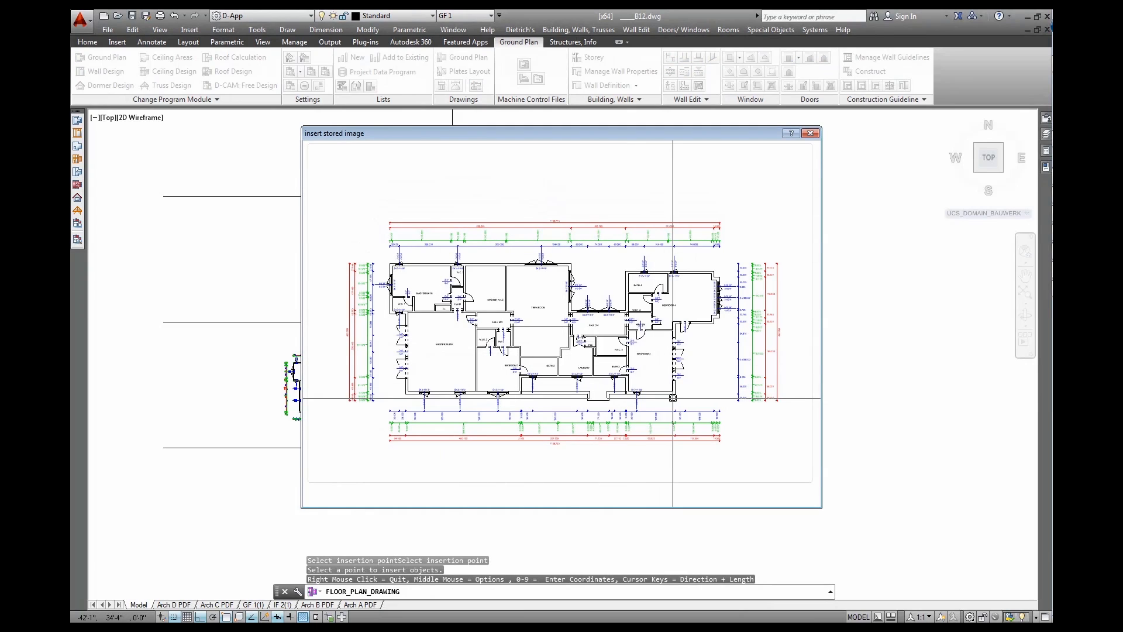
Use the building corner as reference and place the upper-floor plan in the upper frame
{"action": "left_click", "coordinate": [675, 393]}
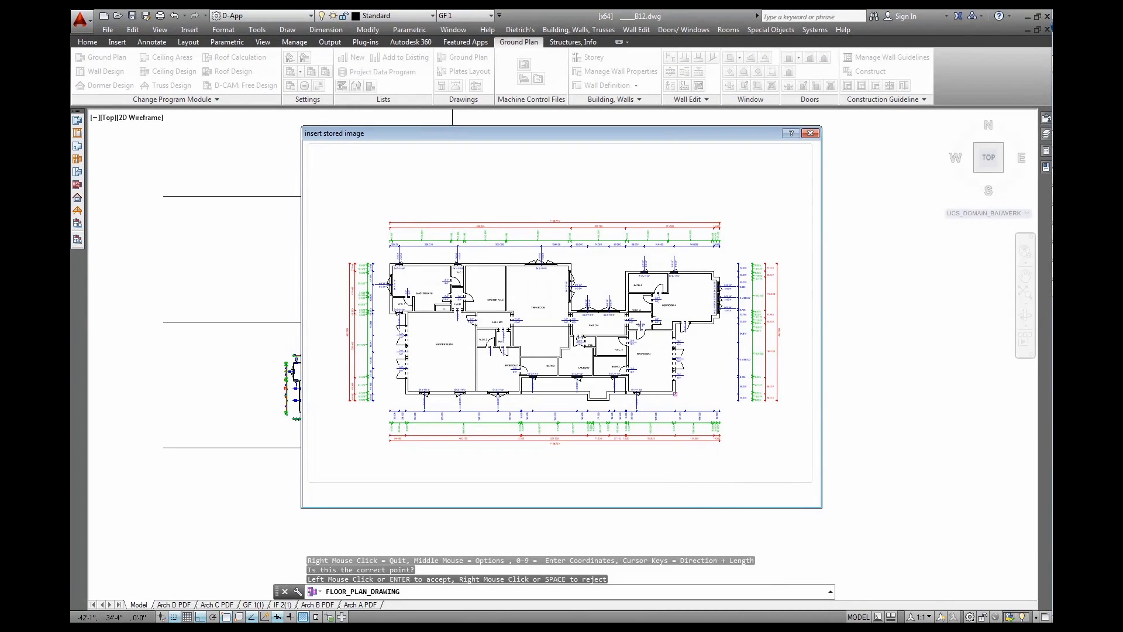
{"action": "key", "text": "Return"}
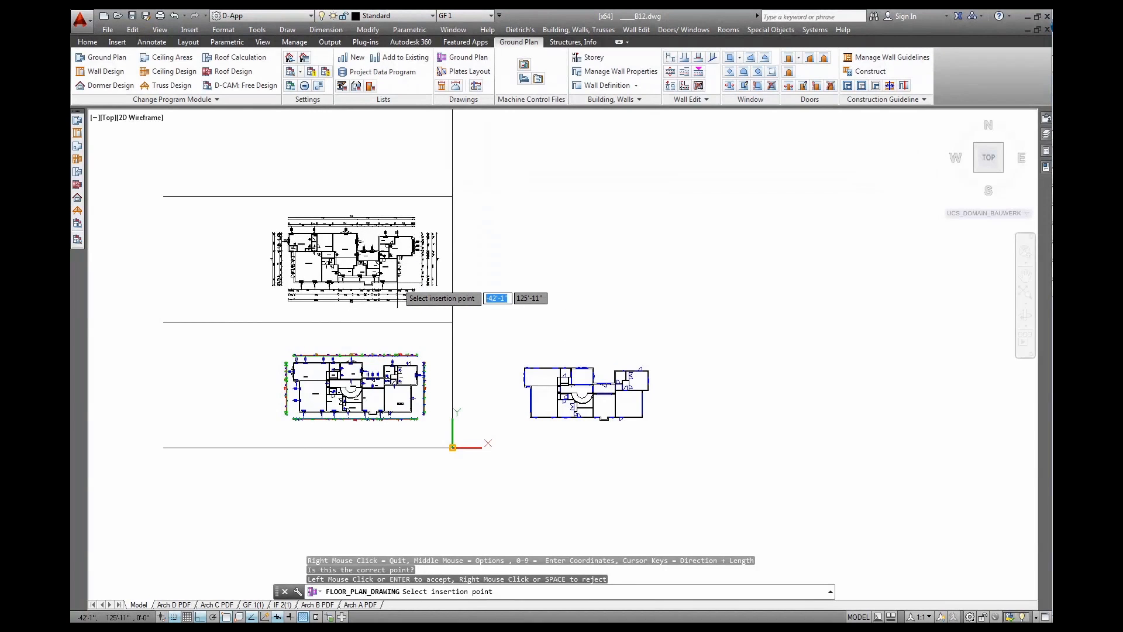
{"action": "left_click", "coordinate": [398, 300]}
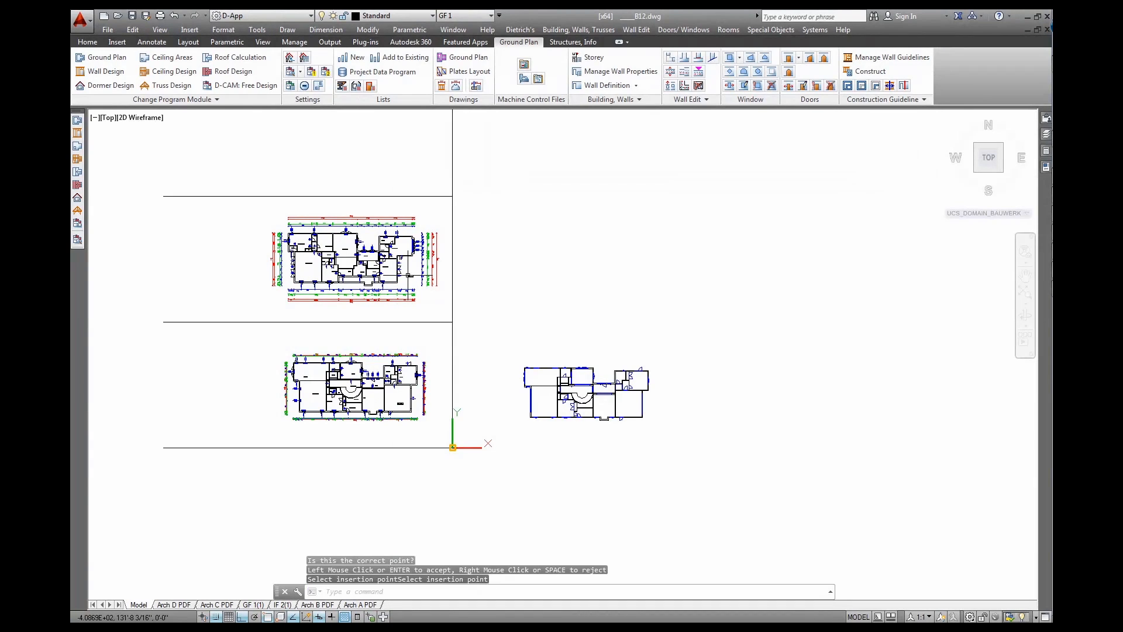
{"action": "left_click", "coordinate": [407, 275]}
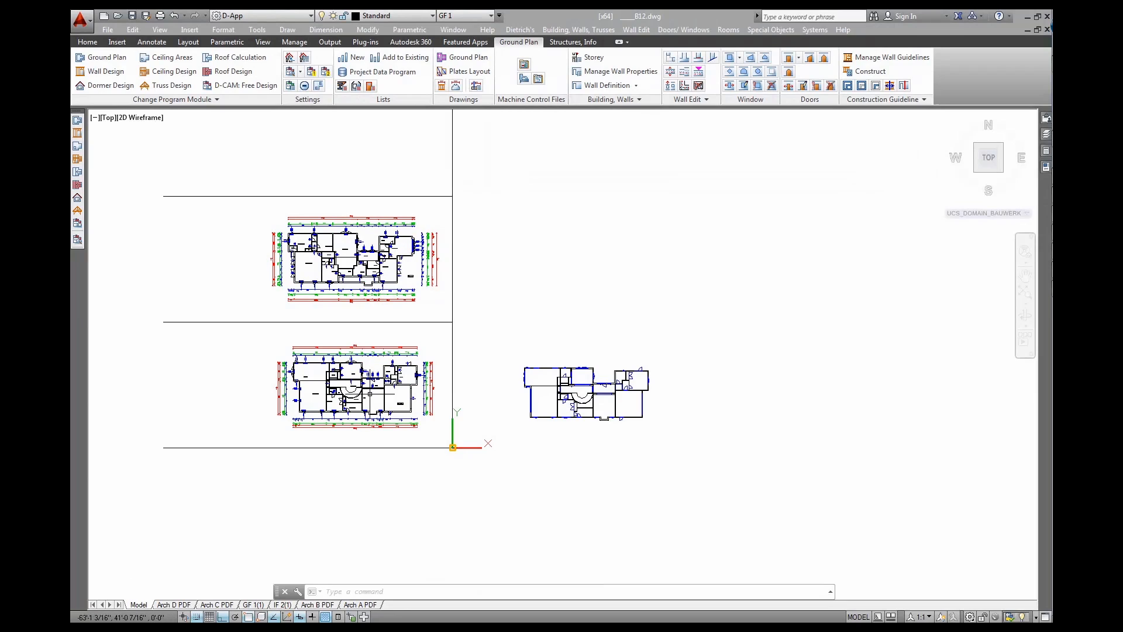
{"action": "middle_click_drag", "start_coordinate": [368, 389], "coordinate": [428, 359]}
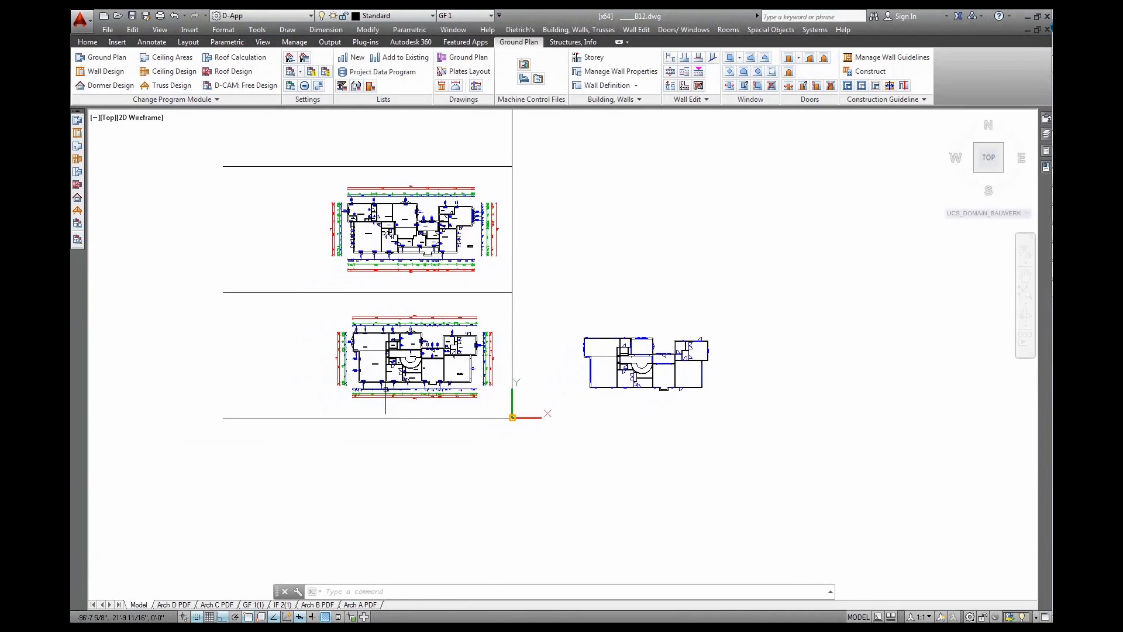
{"action": "scroll", "coordinate": [358, 343], "scroll_direction": "up", "scroll_amount": 5}
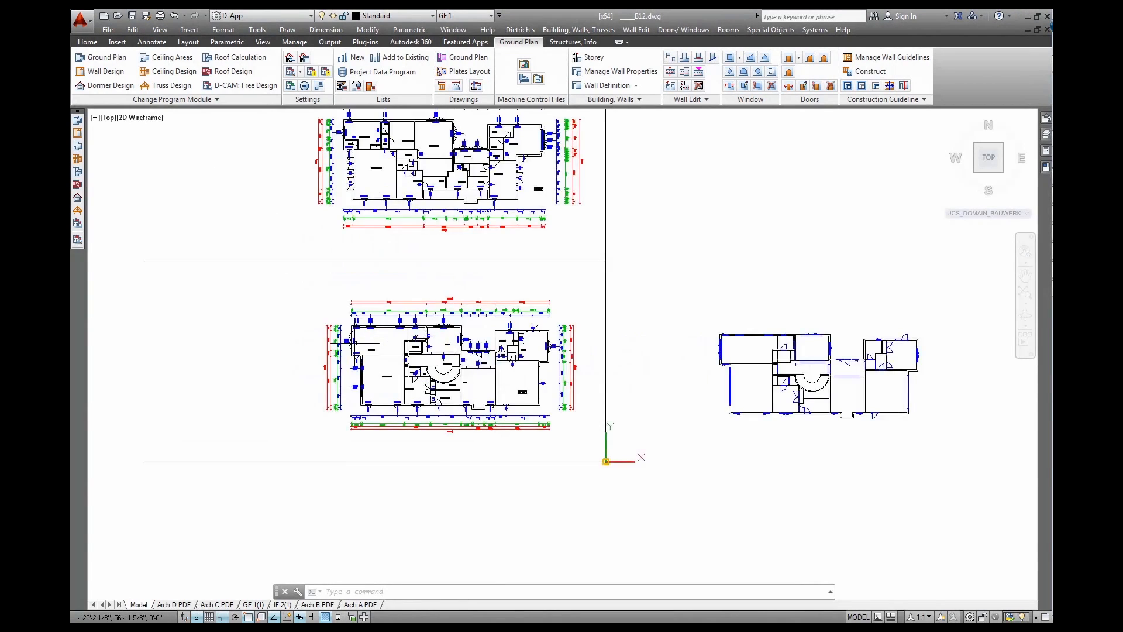
{"action": "scroll", "coordinate": [361, 340], "scroll_direction": "up", "scroll_amount": 2}
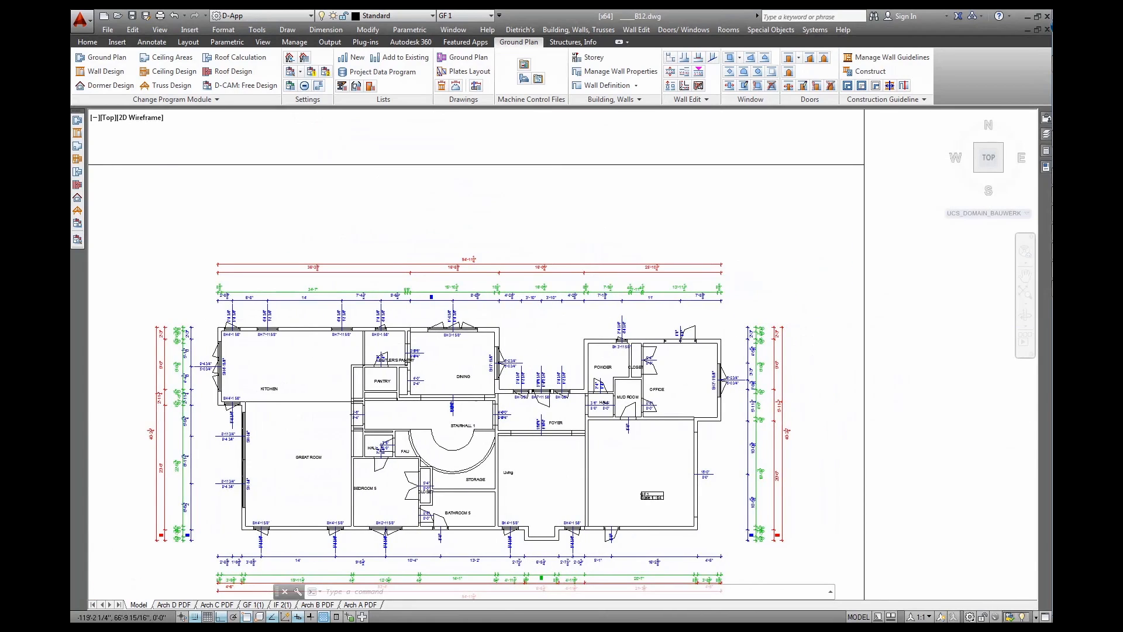
Inspect the ground-floor plan's top-wall window dimensions and regenerate the drawing
{"action": "scroll", "coordinate": [234, 320], "scroll_direction": "up", "scroll_amount": 5}
{"action": "middle_click_drag", "start_coordinate": [546, 426], "coordinate": [411, 425]}
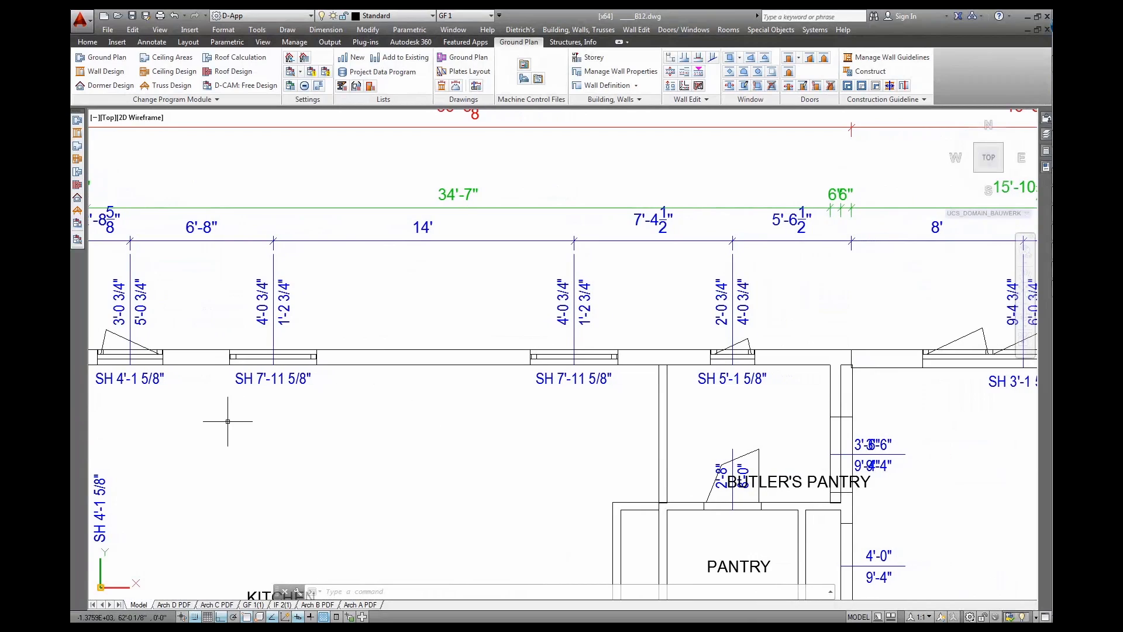
{"action": "middle_click_drag", "start_coordinate": [437, 434], "coordinate": [312, 434]}
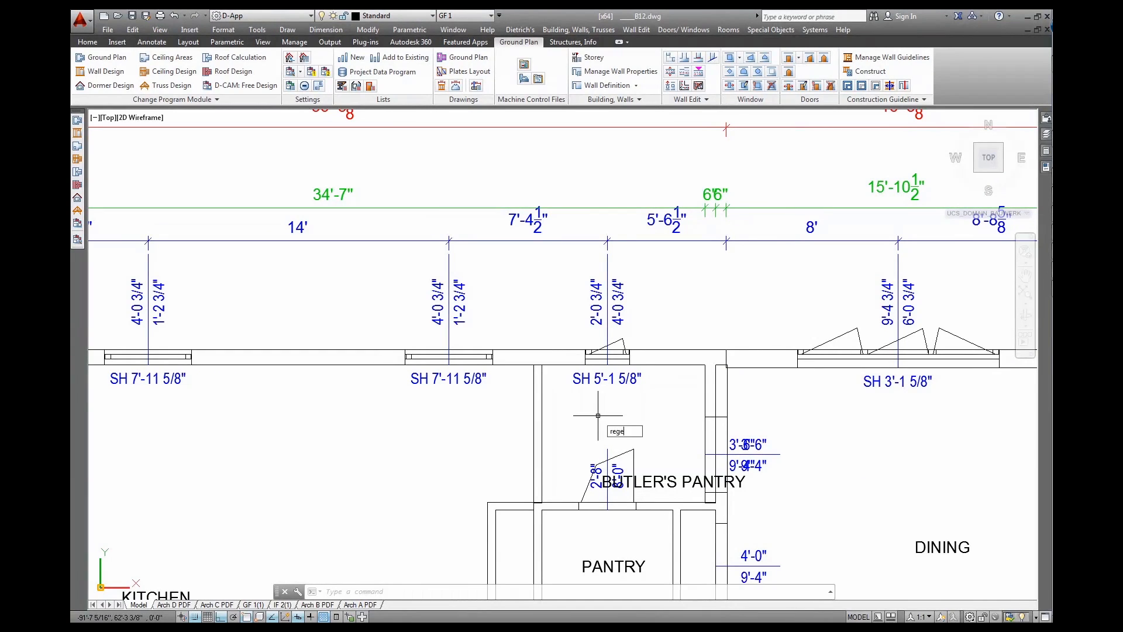
{"action": "key", "text": "Return"}
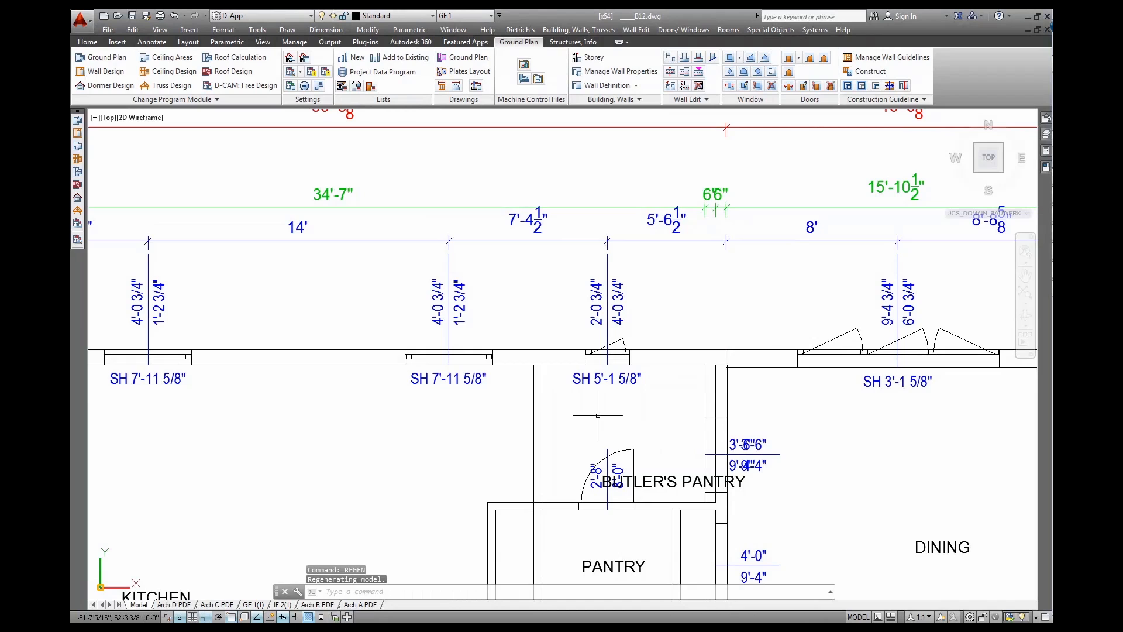
{"action": "scroll", "coordinate": [796, 430], "scroll_direction": "down", "scroll_amount": 5}
{"action": "scroll", "coordinate": [641, 482], "scroll_direction": "down", "scroll_amount": 4}
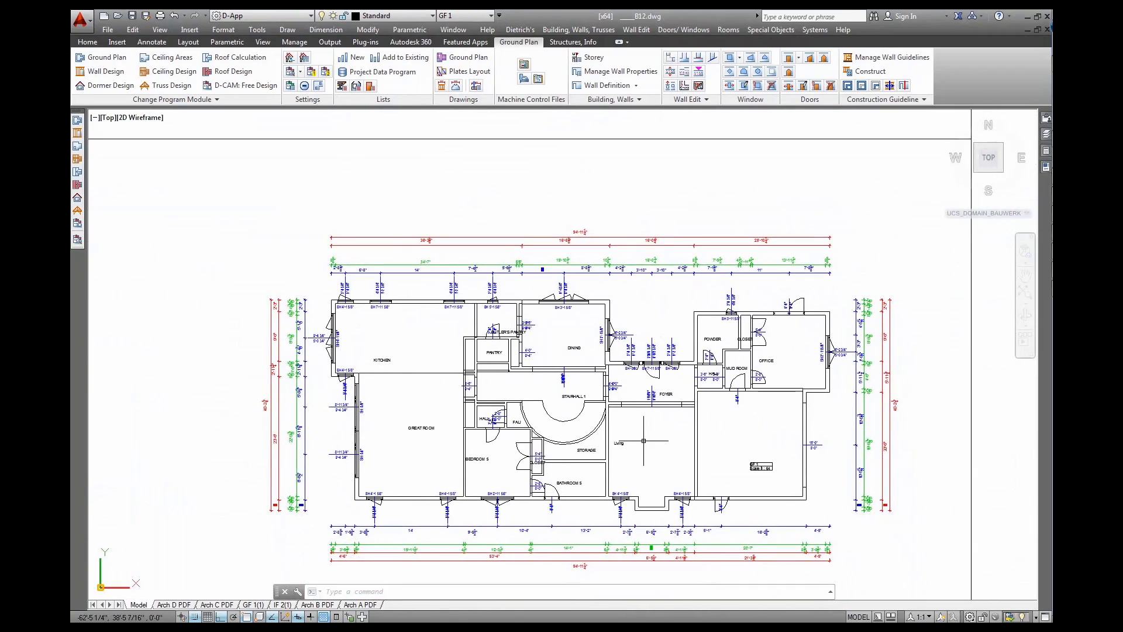
{"action": "middle_click_drag", "start_coordinate": [643, 440], "coordinate": [645, 418]}
{"action": "scroll", "coordinate": [642, 422], "scroll_direction": "up", "scroll_amount": 4}
Look over the upper-floor plan, then orbit into a 3D view of both plans and the model
{"action": "scroll", "coordinate": [641, 421], "scroll_direction": "down", "scroll_amount": 2}
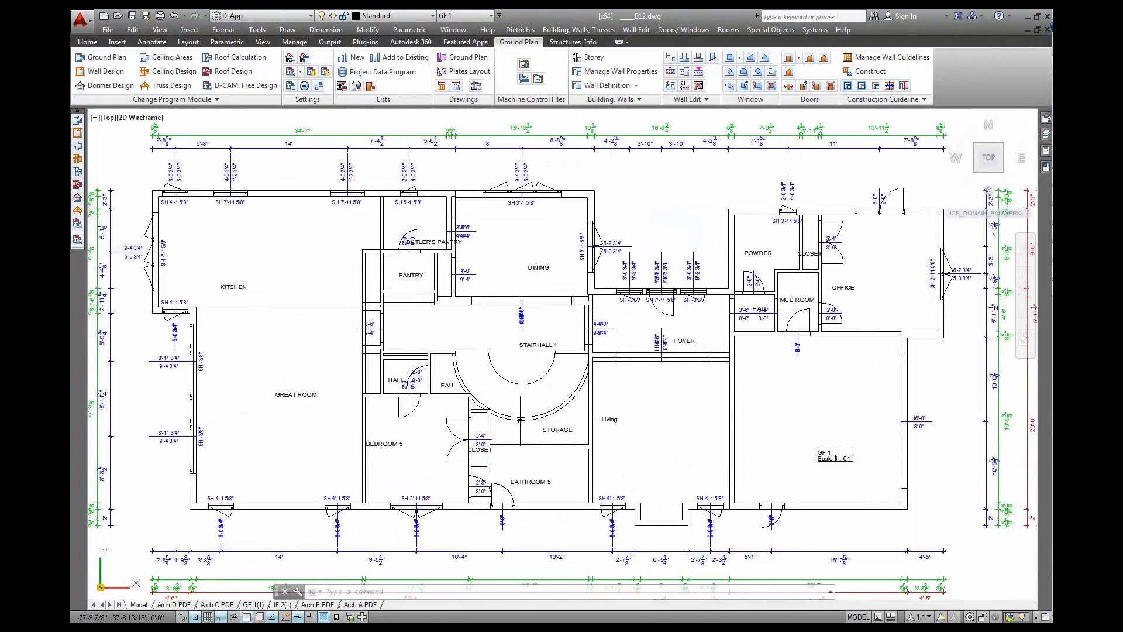
{"action": "scroll", "coordinate": [612, 413], "scroll_direction": "down", "scroll_amount": 2}
{"action": "middle_click_drag", "start_coordinate": [649, 191], "coordinate": [625, 513]}
{"action": "middle_click_drag", "start_coordinate": [582, 262], "coordinate": [581, 391]}
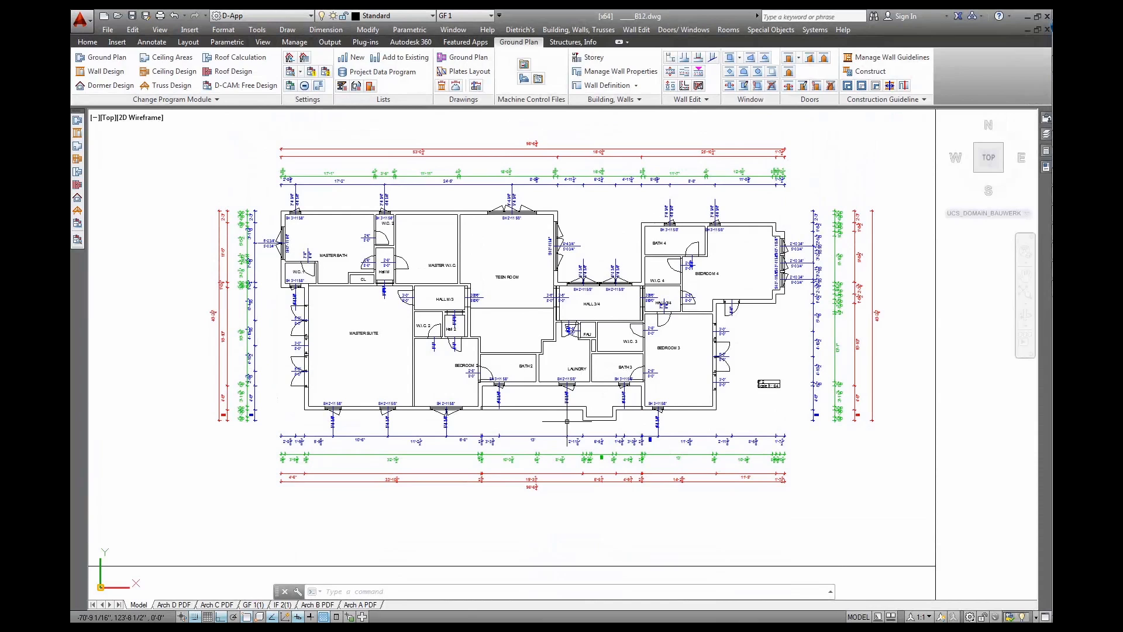
{"action": "scroll", "coordinate": [647, 436], "scroll_direction": "down", "scroll_amount": 2}
{"action": "mouse_move", "coordinate": [688, 508]}
{"action": "middle_mouse_down"}
{"action": "mouse_move", "coordinate": [580, 321]}
{"action": "mouse_move", "coordinate": [548, 296]}
{"action": "middle_mouse_up"}
{"action": "mouse_move", "coordinate": [751, 429]}
{"action": "middle_mouse_down"}
{"action": "mouse_move", "coordinate": [731, 403]}
{"action": "mouse_move", "coordinate": [671, 372]}
{"action": "mouse_move", "coordinate": [696, 427]}
{"action": "mouse_move", "coordinate": [625, 361]}
{"action": "middle_mouse_up"}
{"action": "middle_click_drag", "start_coordinate": [686, 387], "coordinate": [689, 391], "text": "shift"}
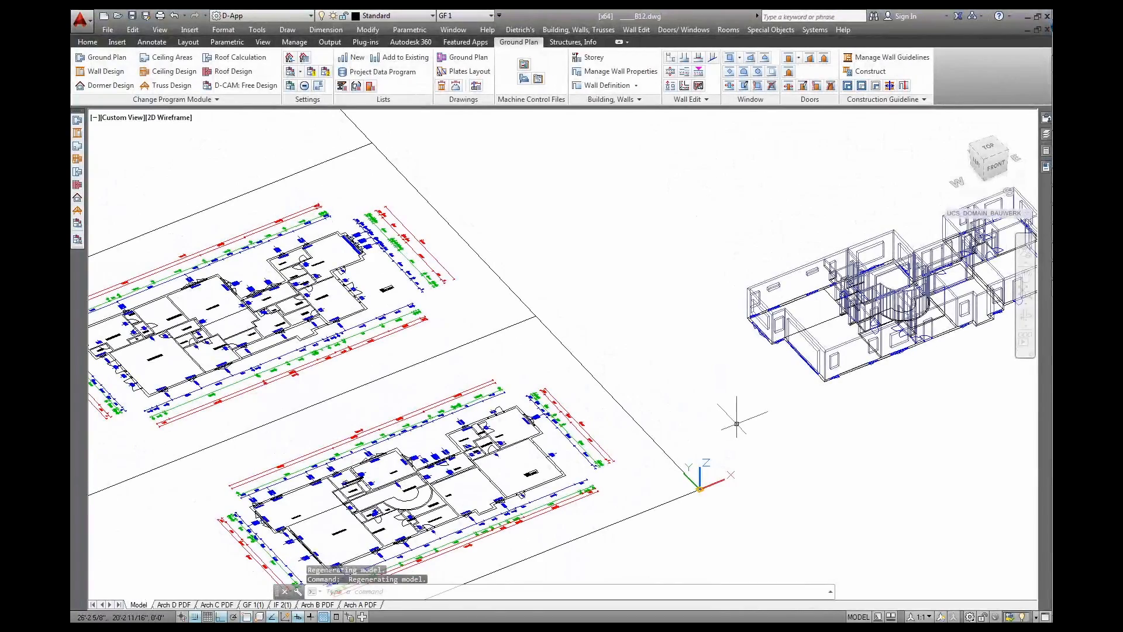
Switch to the TOP view, zoom in on the wall model, and regenerate
{"action": "middle_click_drag", "start_coordinate": [737, 424], "coordinate": [644, 415]}
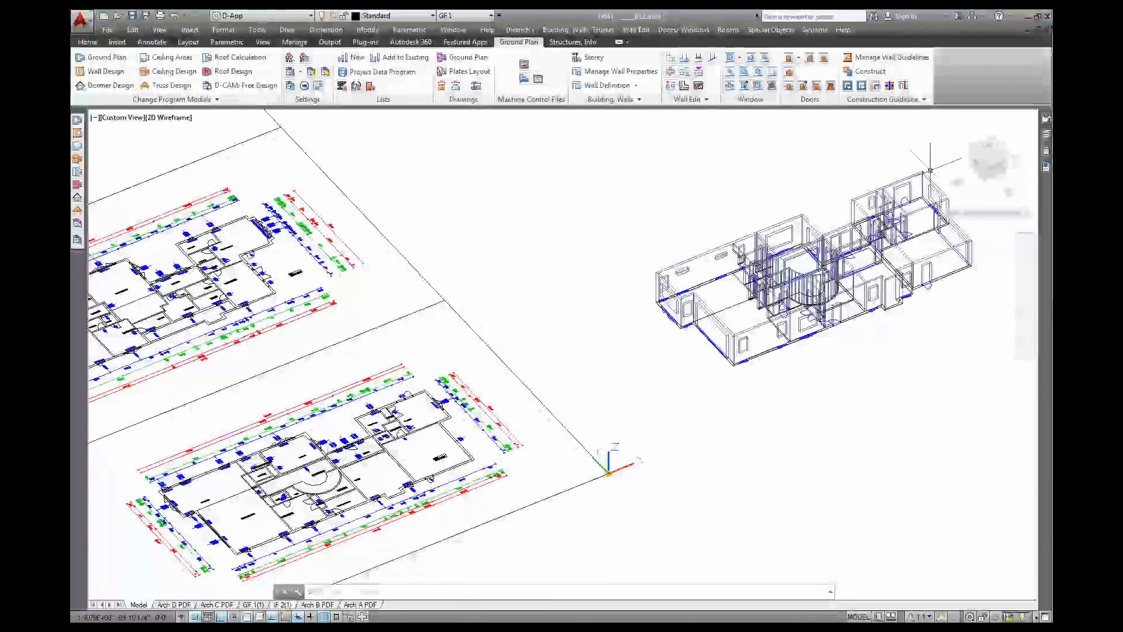
{"action": "left_click", "coordinate": [987, 147]}
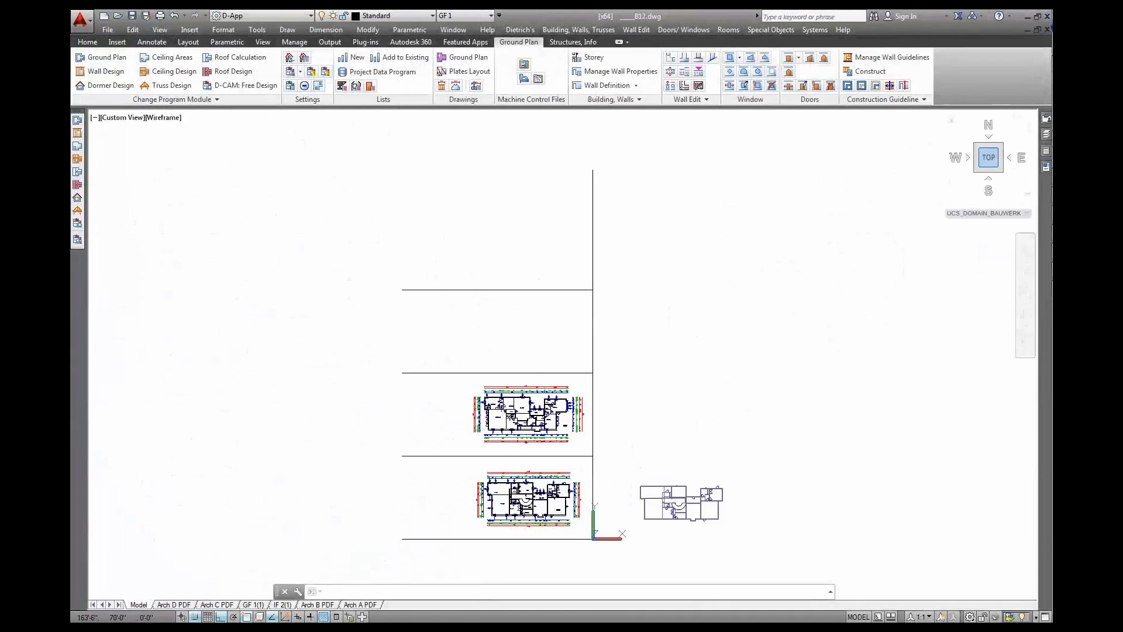
{"action": "scroll", "coordinate": [627, 507], "scroll_direction": "up", "scroll_amount": 5}
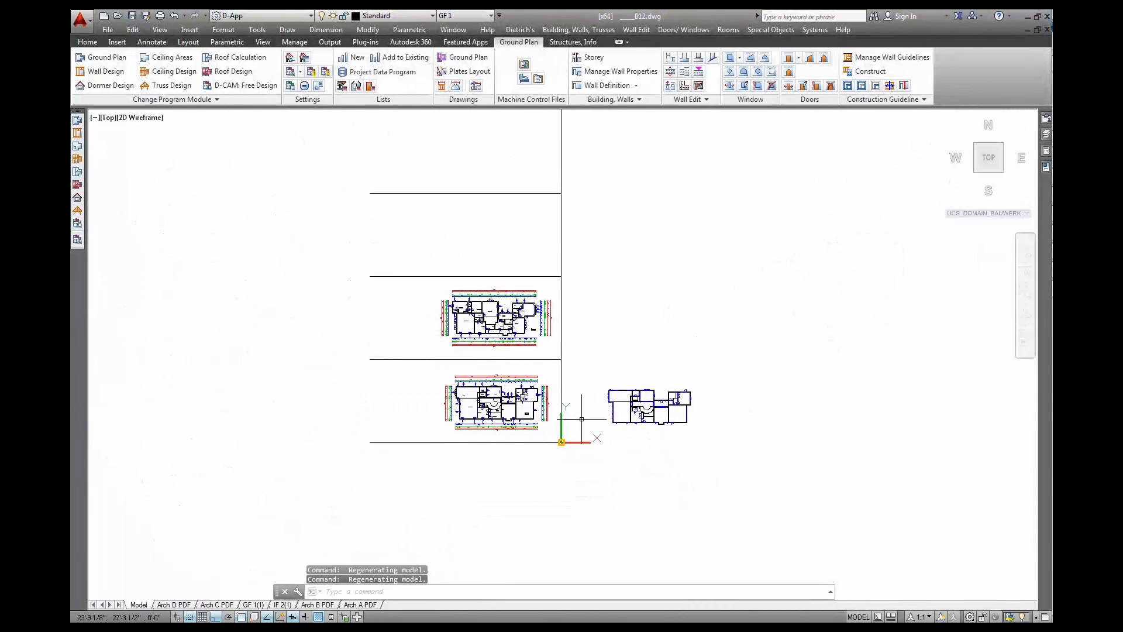
{"action": "scroll", "coordinate": [724, 388], "scroll_direction": "up", "scroll_amount": 2}
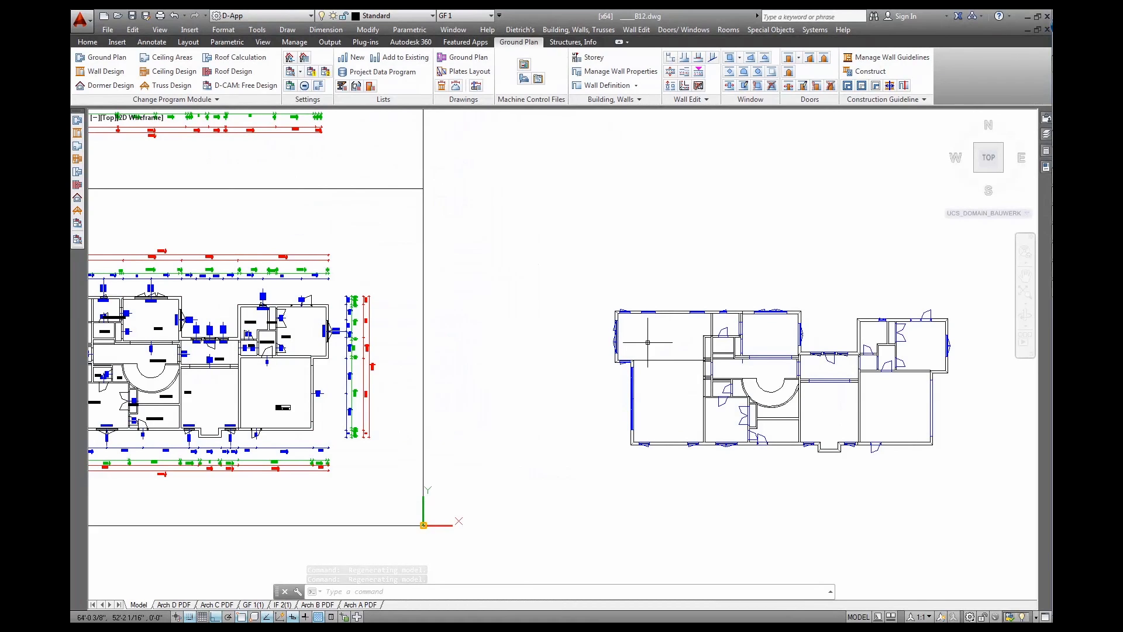
{"action": "key", "text": "Return"}
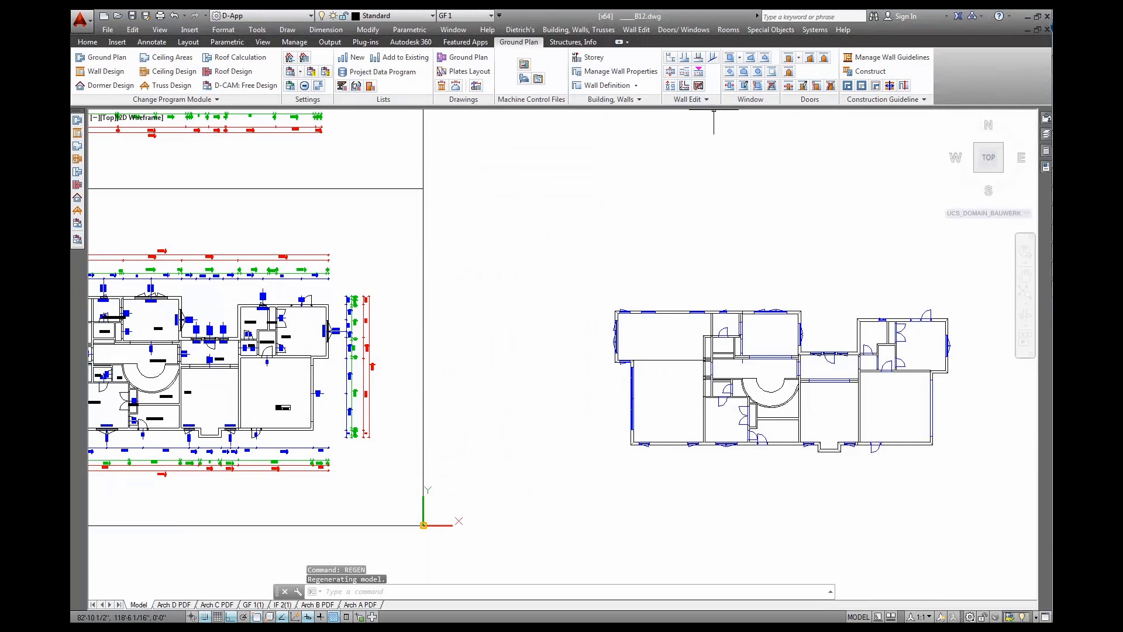
Move the kitchen's left outer wall outward by a negative distance with Move Walls
{"action": "left_click", "coordinate": [671, 71]}
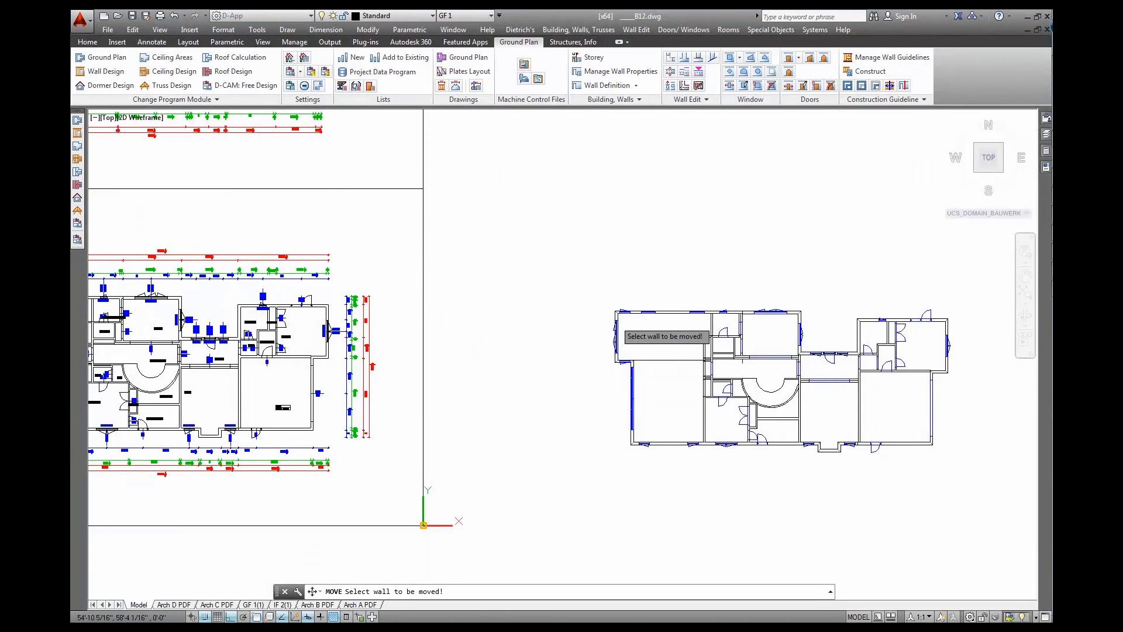
{"action": "left_click", "coordinate": [668, 336]}
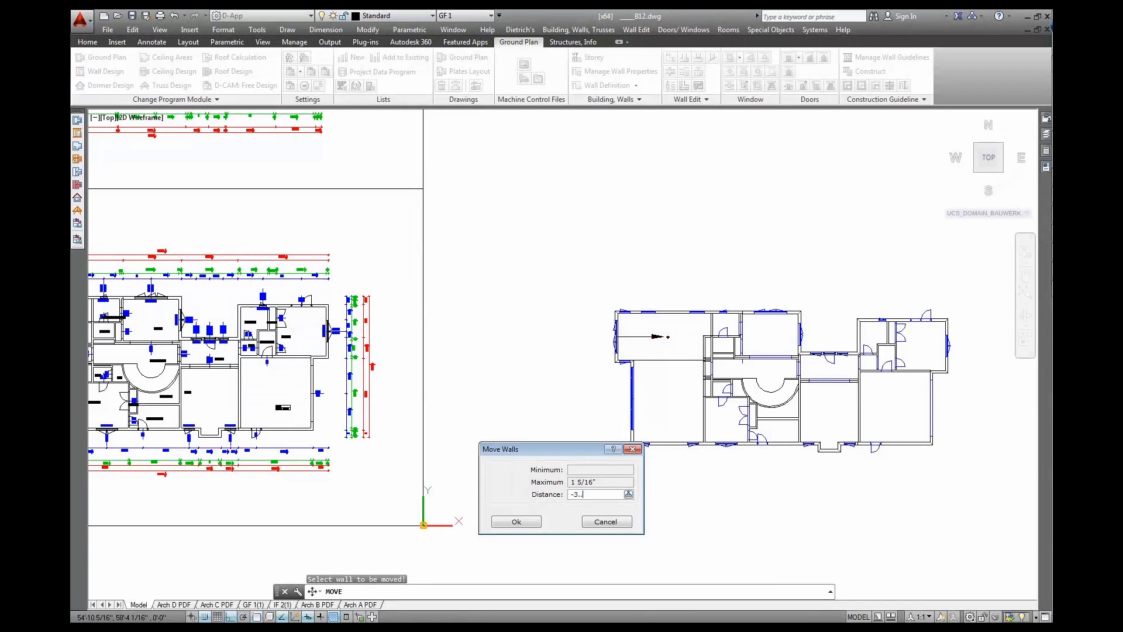
{"action": "key", "text": "Return"}
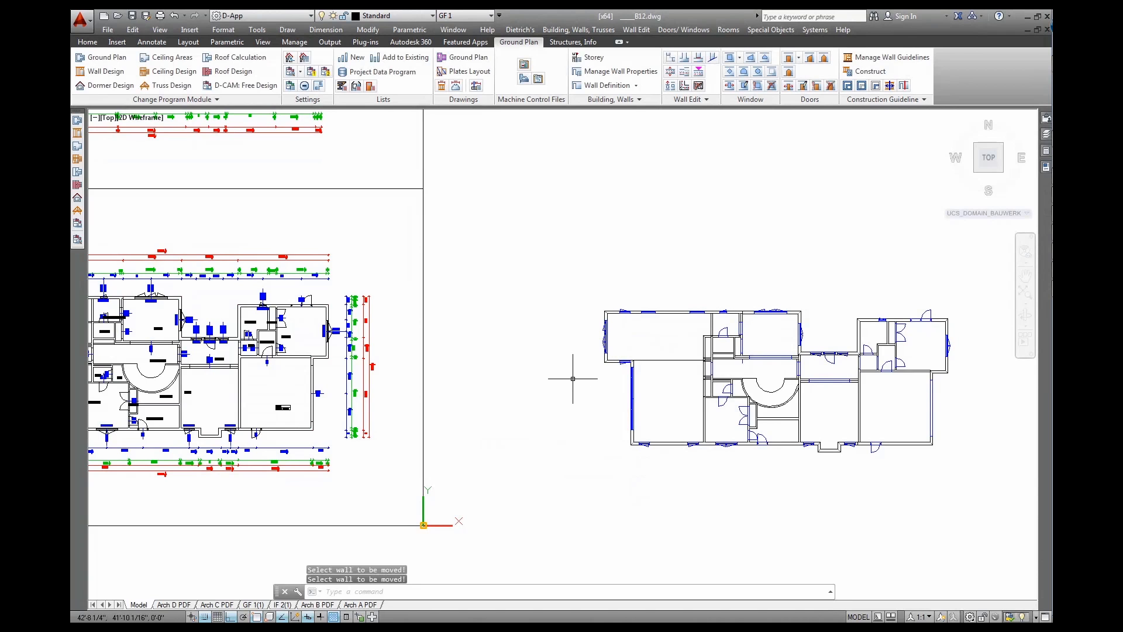
{"action": "mouse_move", "coordinate": [331, 404]}
{"action": "middle_mouse_down"}
{"action": "mouse_move", "coordinate": [493, 409]}
{"action": "mouse_move", "coordinate": [583, 386]}
{"action": "middle_mouse_up"}
{"action": "scroll", "coordinate": [271, 314], "scroll_direction": "up", "scroll_amount": 6}
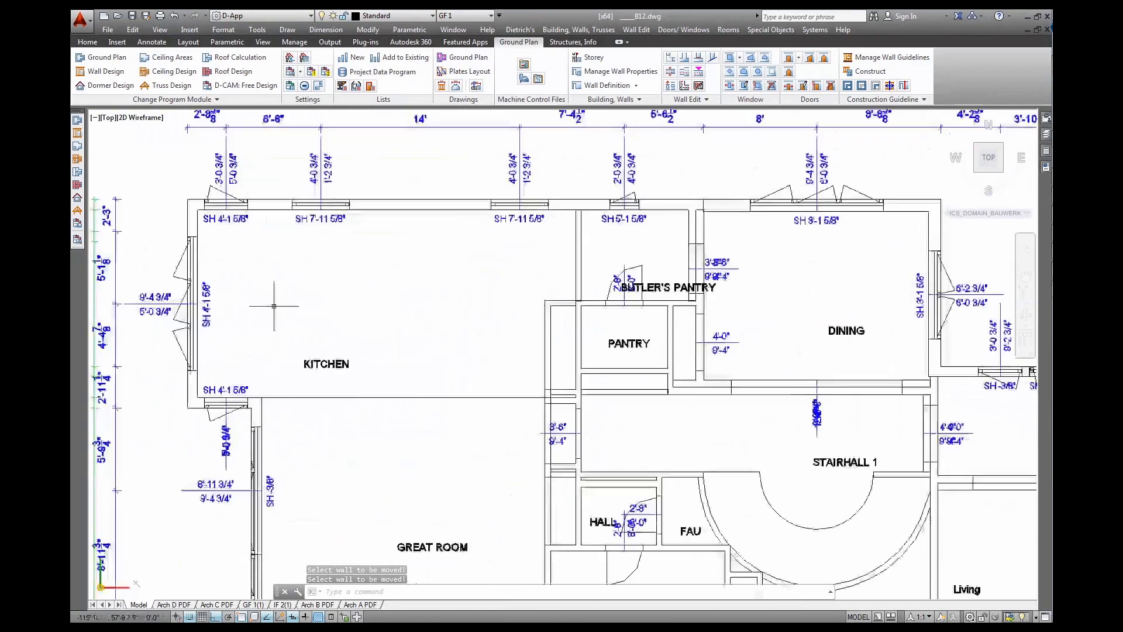
Re-Calc Floor Plan-A in Manage Drawings and Blocks so the top chain reads 37'-7"
{"action": "middle_click_drag", "start_coordinate": [271, 314], "coordinate": [377, 383]}
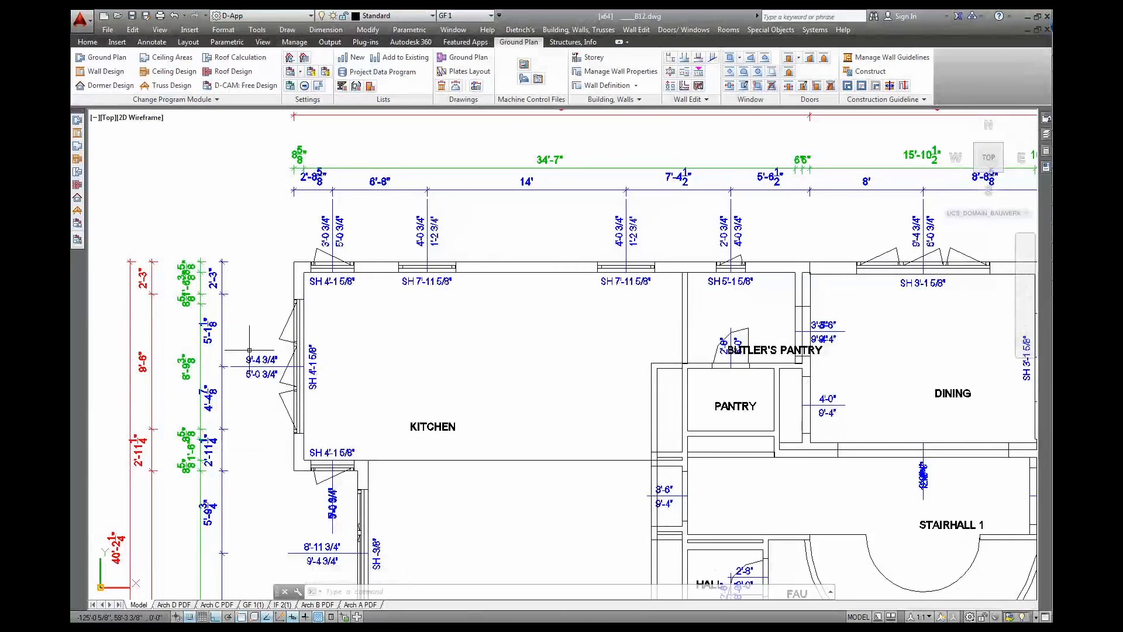
{"action": "left_click", "coordinate": [476, 85]}
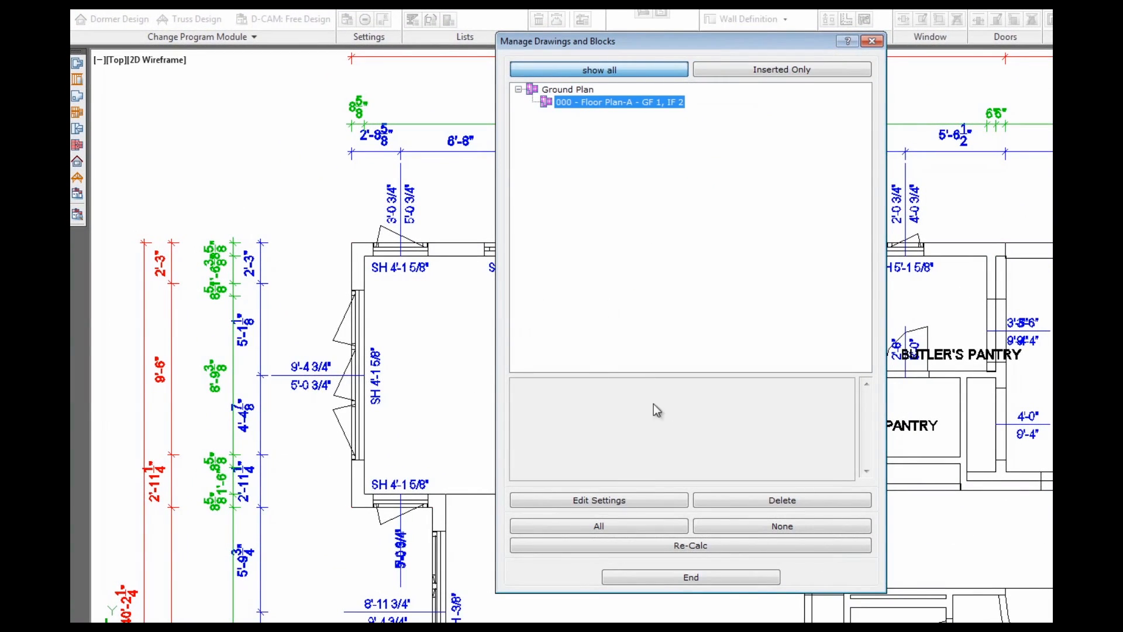
{"action": "left_click", "coordinate": [686, 550]}
{"action": "left_click", "coordinate": [677, 578]}
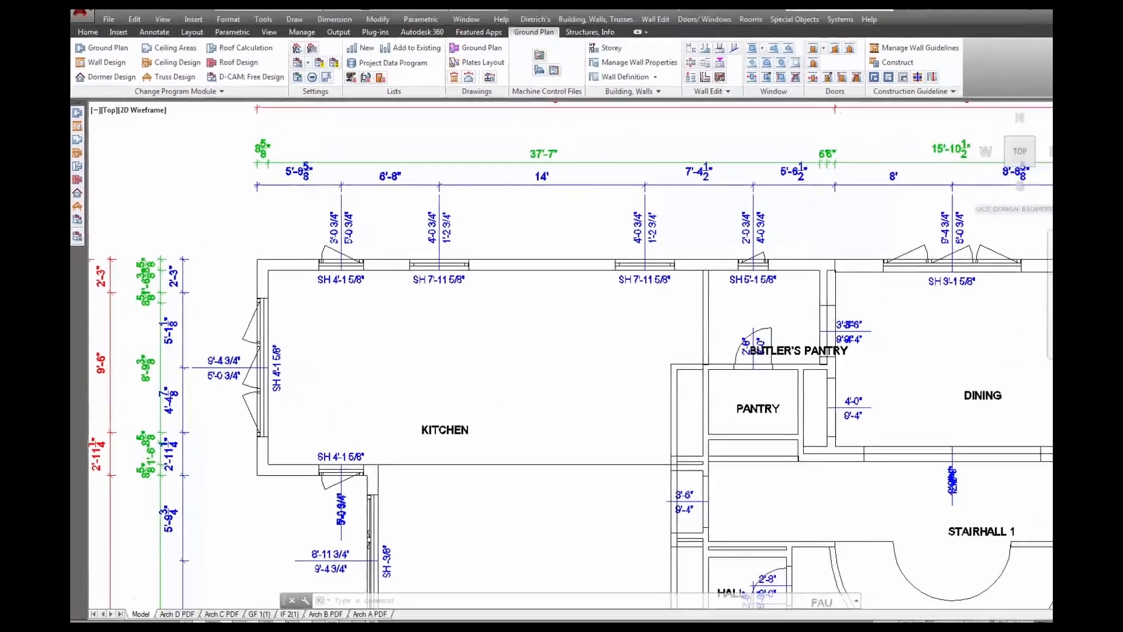
{"action": "scroll", "coordinate": [369, 380], "scroll_direction": "down", "scroll_amount": 8}
{"action": "middle_click_drag", "start_coordinate": [485, 405], "coordinate": [449, 489]}
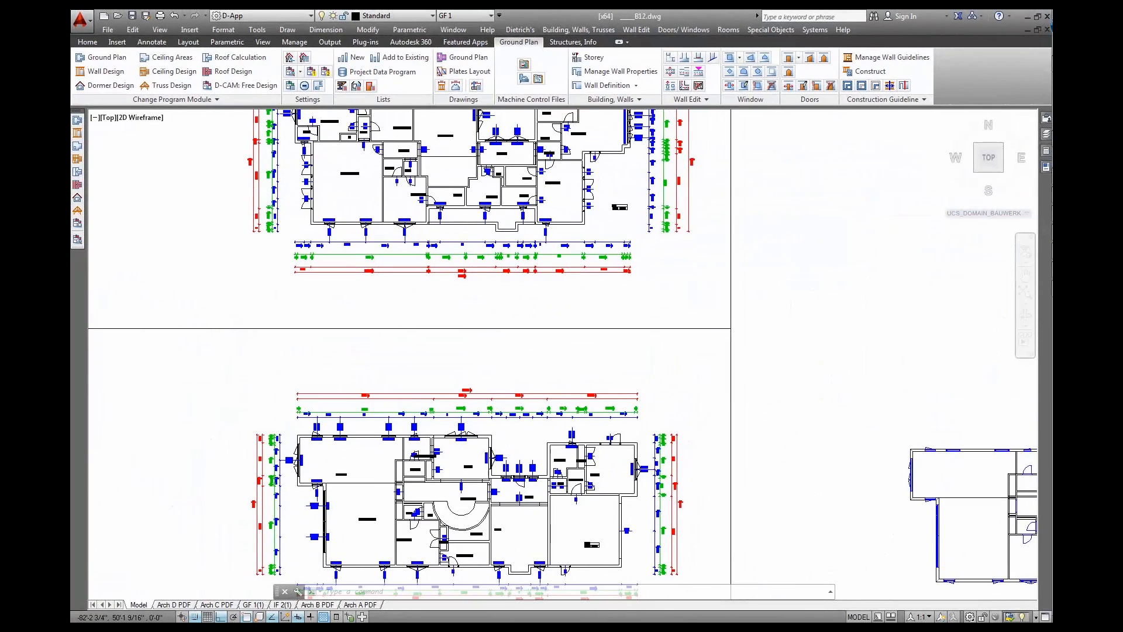
Choose section A-A and display it as a hidden-line view of the house
{"action": "scroll", "coordinate": [395, 363], "scroll_direction": "down", "scroll_amount": 2}
{"action": "middle_click_drag", "start_coordinate": [684, 428], "coordinate": [602, 444]}
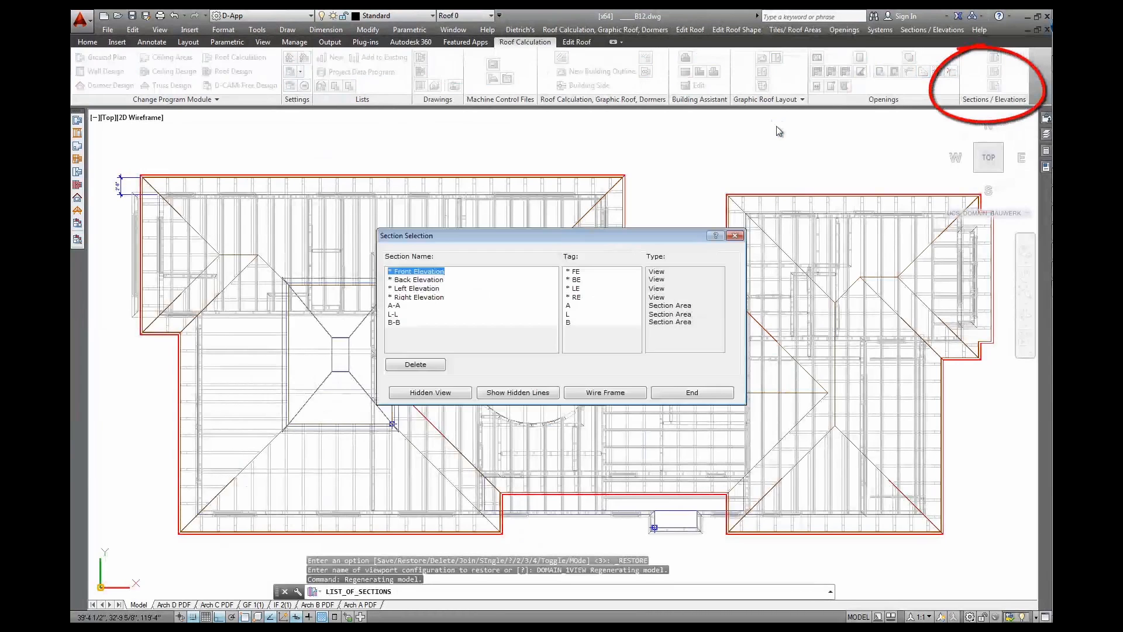
{"action": "left_click", "coordinate": [445, 306]}
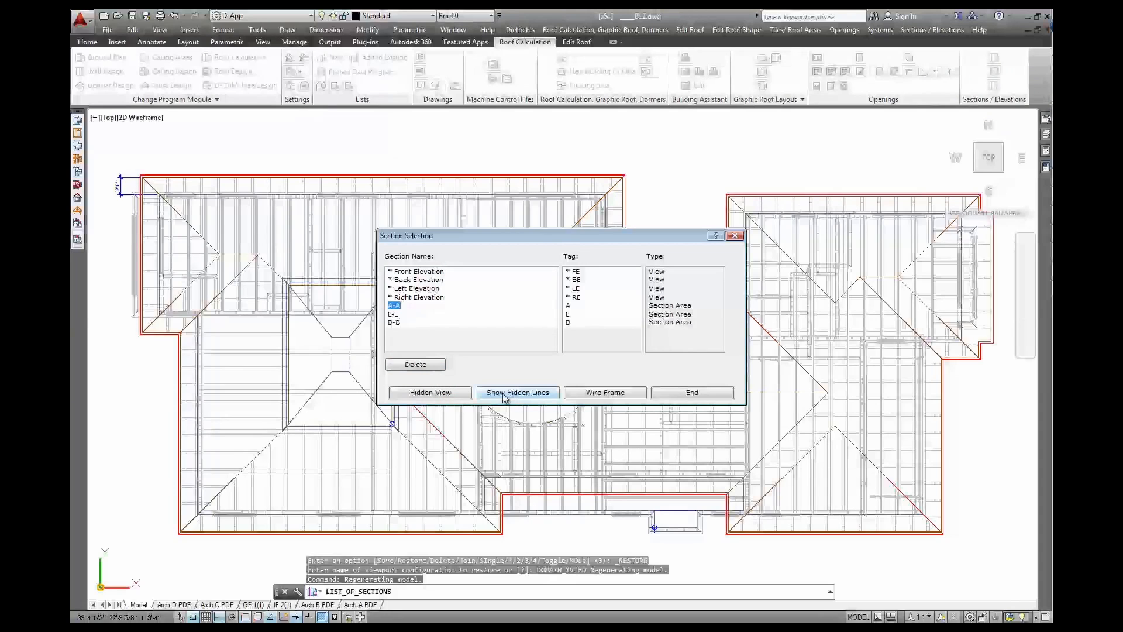
{"action": "left_click", "coordinate": [448, 395]}
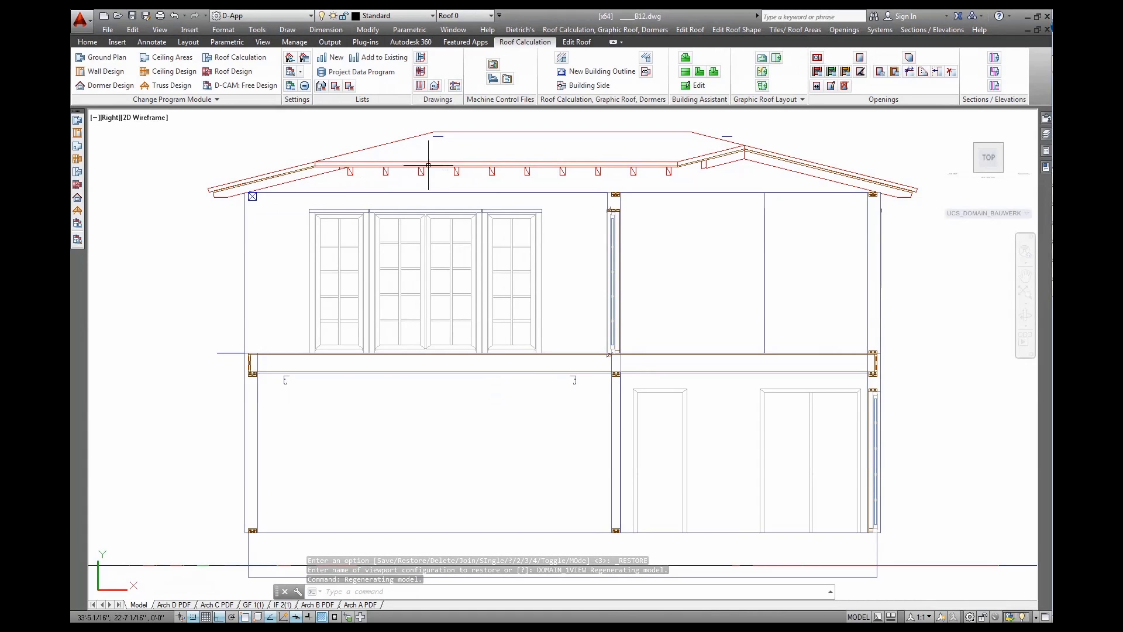
Store the section as a sectional drawing to insert, after checking its Dimensions and Representation / Labelling settings
{"action": "left_click", "coordinate": [436, 86]}
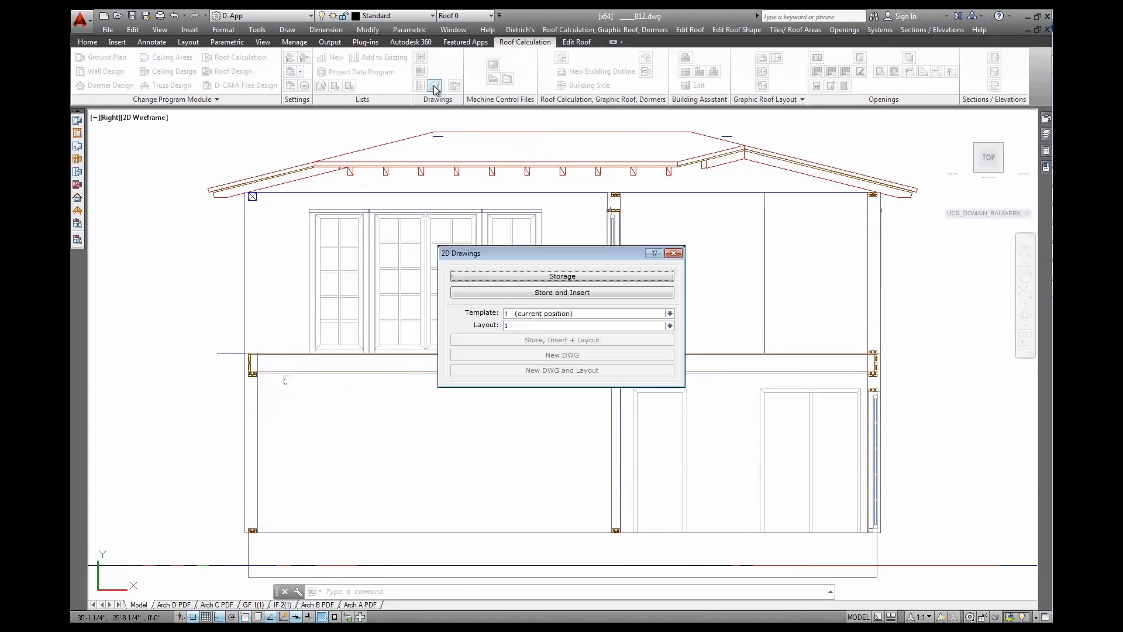
{"action": "left_click", "coordinate": [524, 299]}
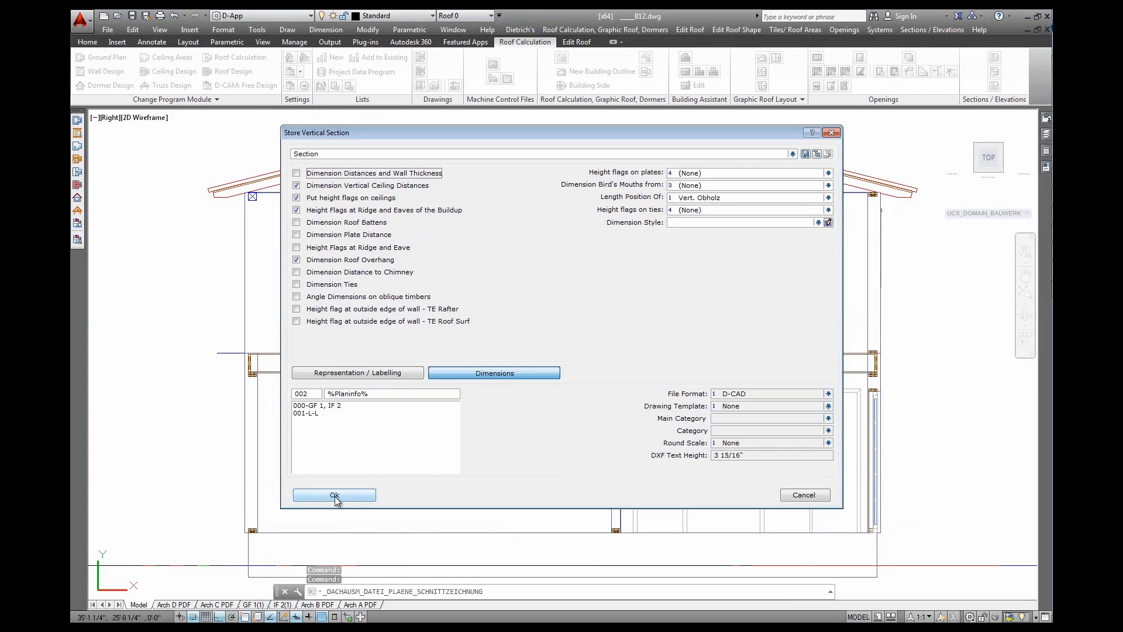
{"action": "left_click", "coordinate": [468, 371]}
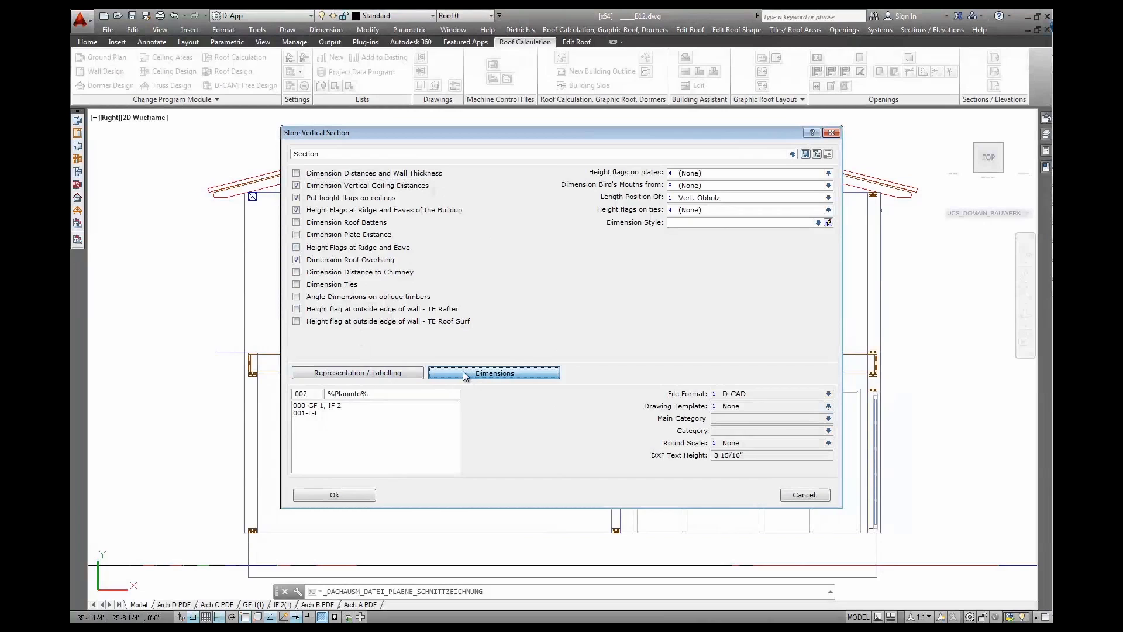
{"action": "left_click", "coordinate": [419, 376]}
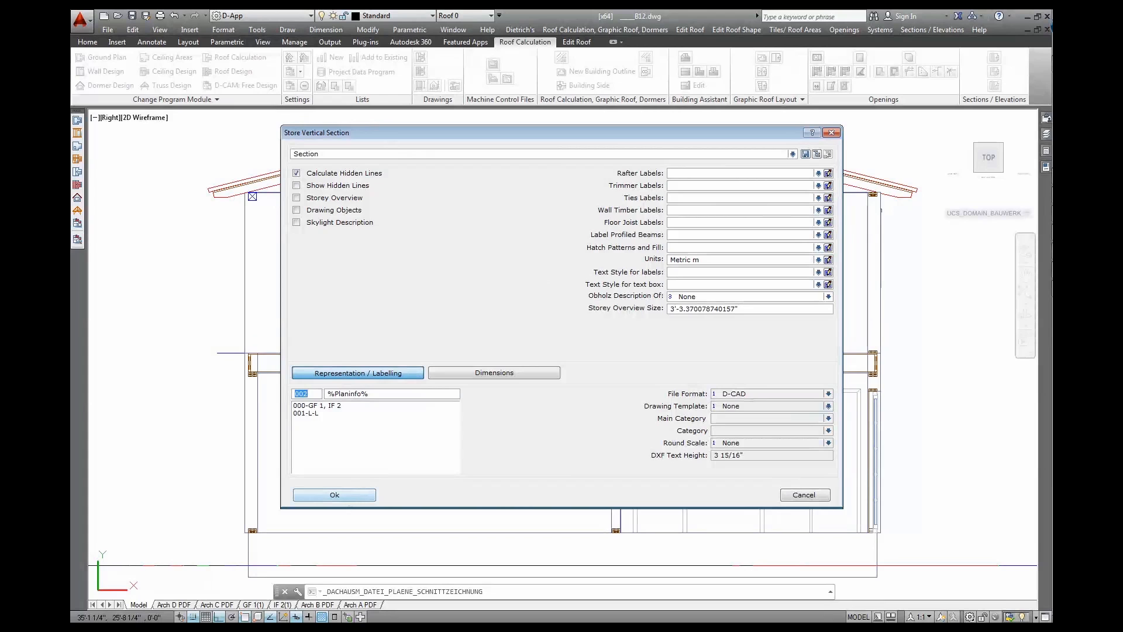
{"action": "left_click", "coordinate": [334, 495]}
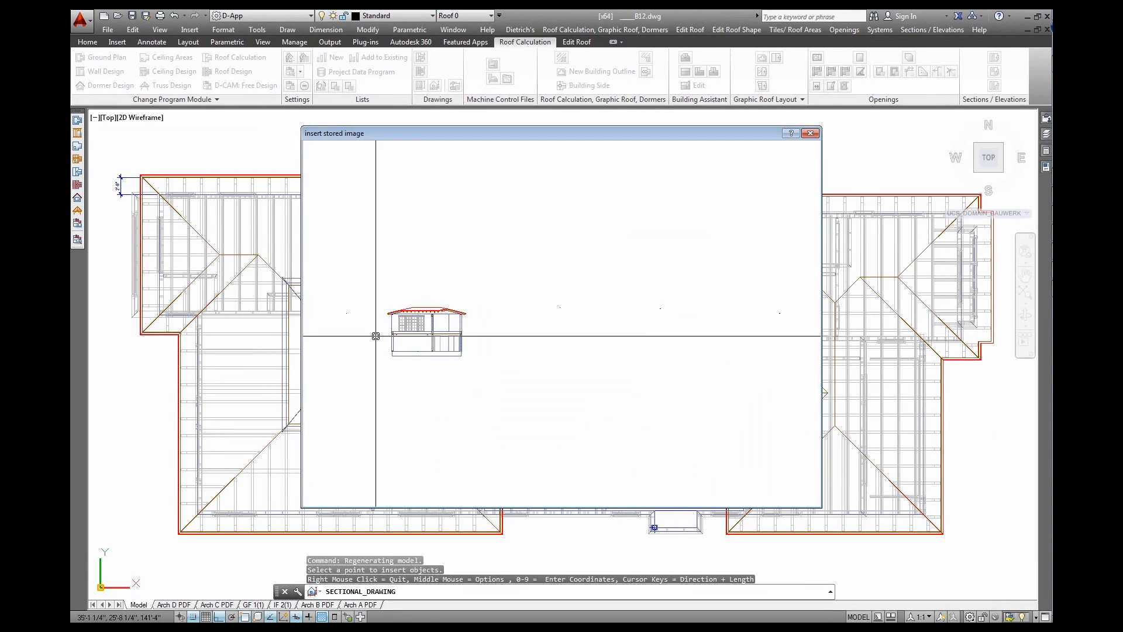
Use the house's lower-left corner as base point and insert the section and both caption boxes in an empty frame
{"action": "left_click", "coordinate": [391, 356]}
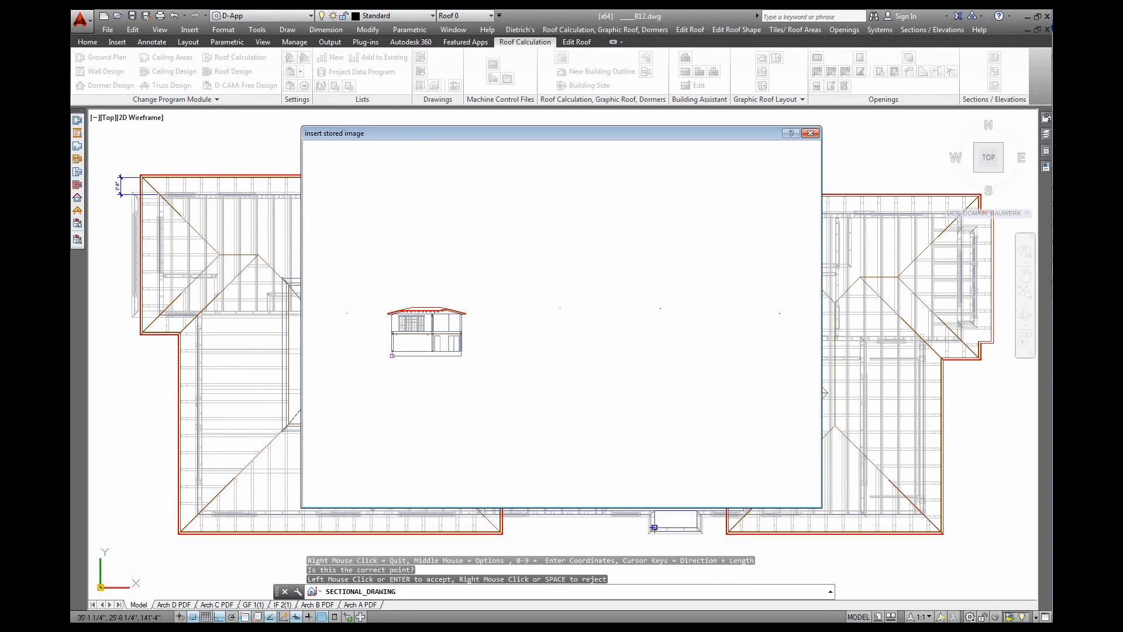
{"action": "left_click", "coordinate": [390, 357]}
{"action": "scroll", "coordinate": [577, 366], "scroll_direction": "down", "scroll_amount": 6}
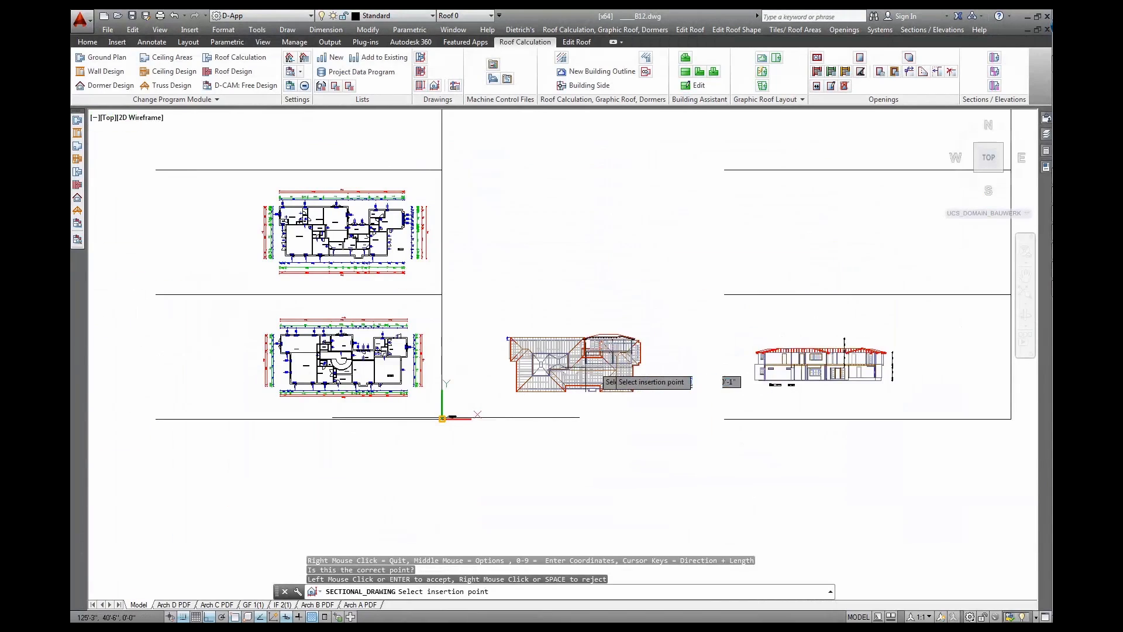
{"action": "middle_click_drag", "start_coordinate": [787, 267], "coordinate": [623, 290]}
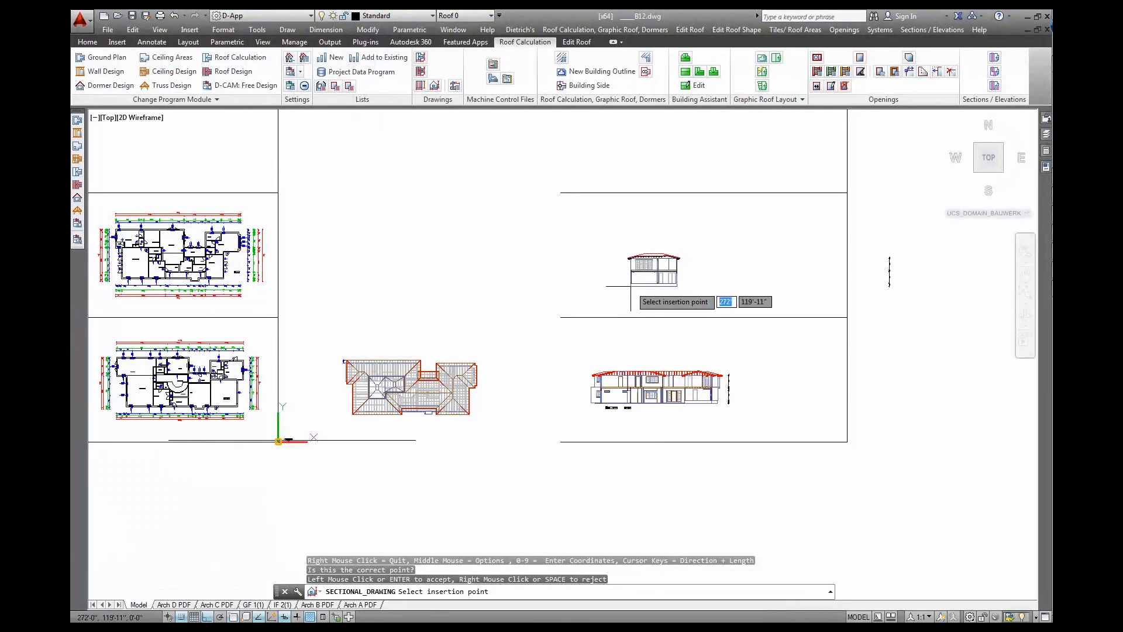
{"action": "left_click", "coordinate": [630, 286]}
{"action": "left_click", "coordinate": [636, 291]}
{"action": "left_click", "coordinate": [654, 292]}
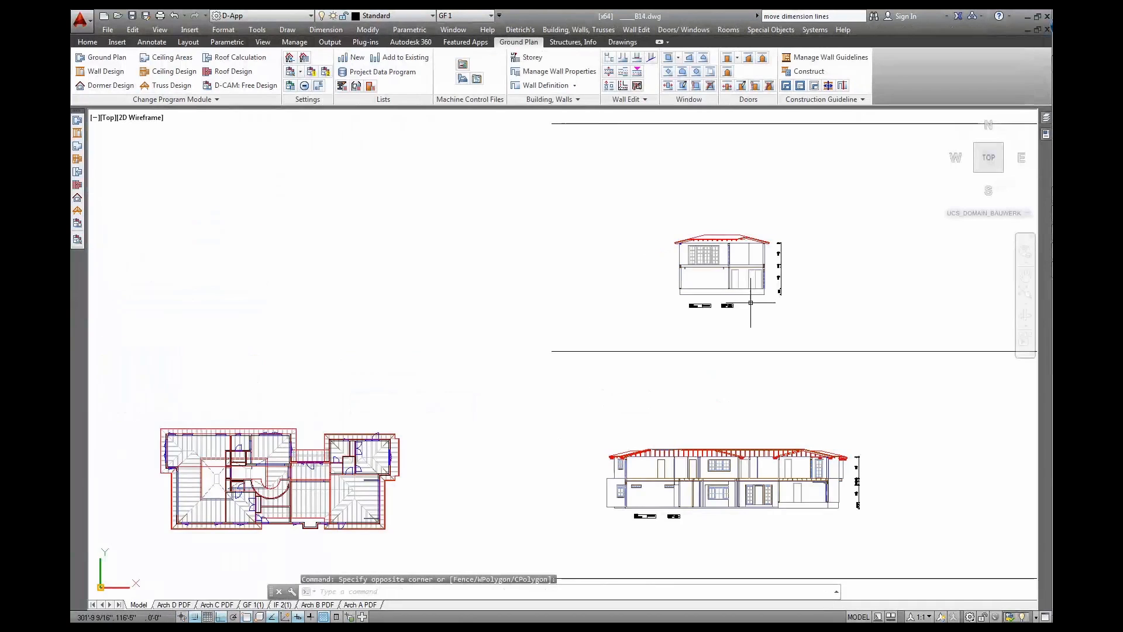
{"action": "scroll", "coordinate": [747, 292], "scroll_direction": "up", "scroll_amount": 8}
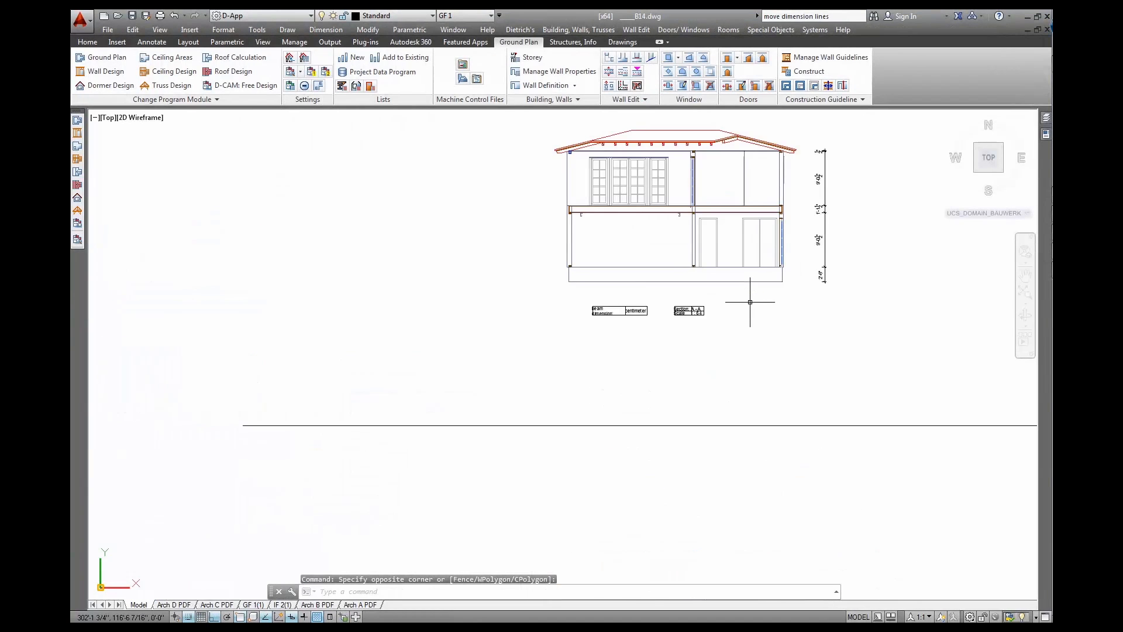
Pan along the inserted house section and elevation to inspect them
{"action": "middle_click_drag", "start_coordinate": [750, 302], "coordinate": [703, 433]}
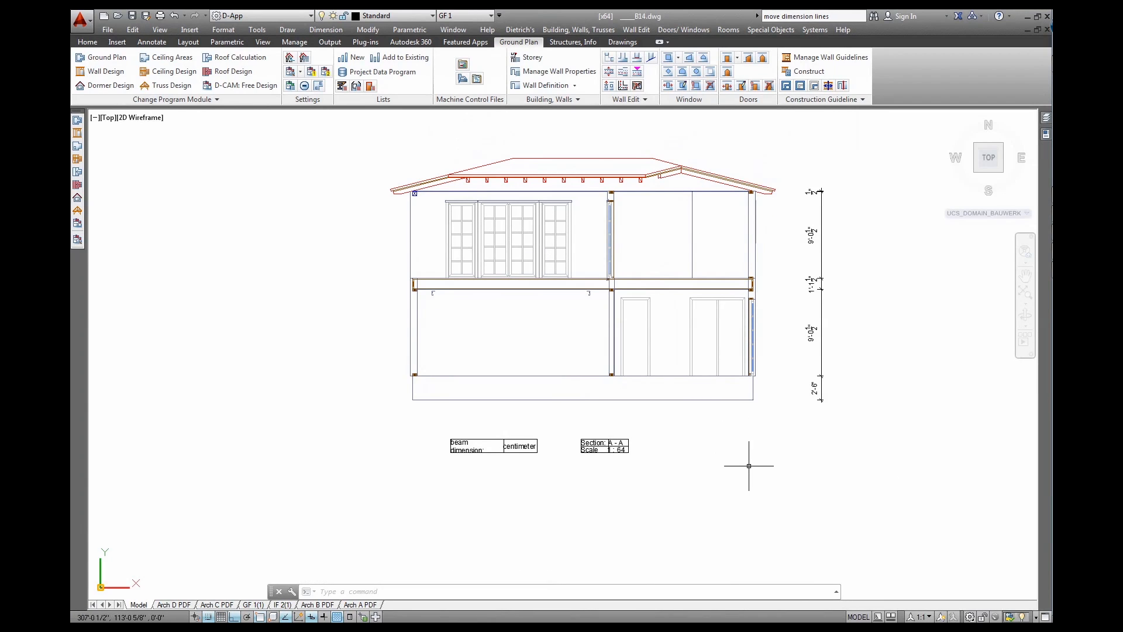
{"action": "scroll", "coordinate": [749, 466], "scroll_direction": "down", "scroll_amount": 4}
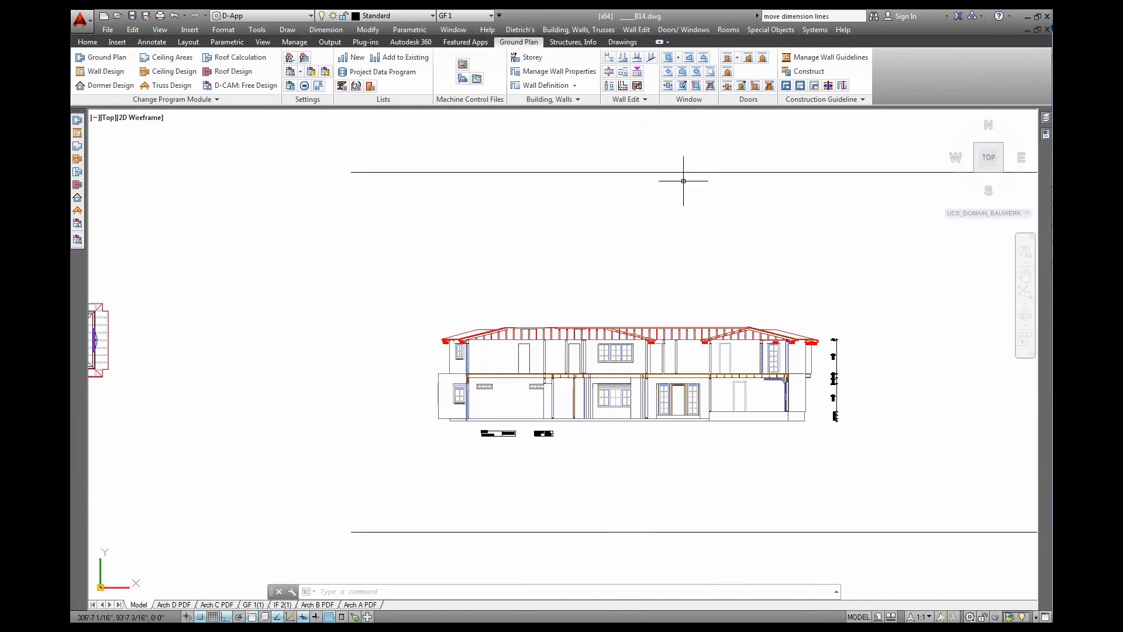
{"action": "scroll", "coordinate": [677, 398], "scroll_direction": "up", "scroll_amount": 2}
{"action": "scroll", "coordinate": [683, 385], "scroll_direction": "up", "scroll_amount": 3}
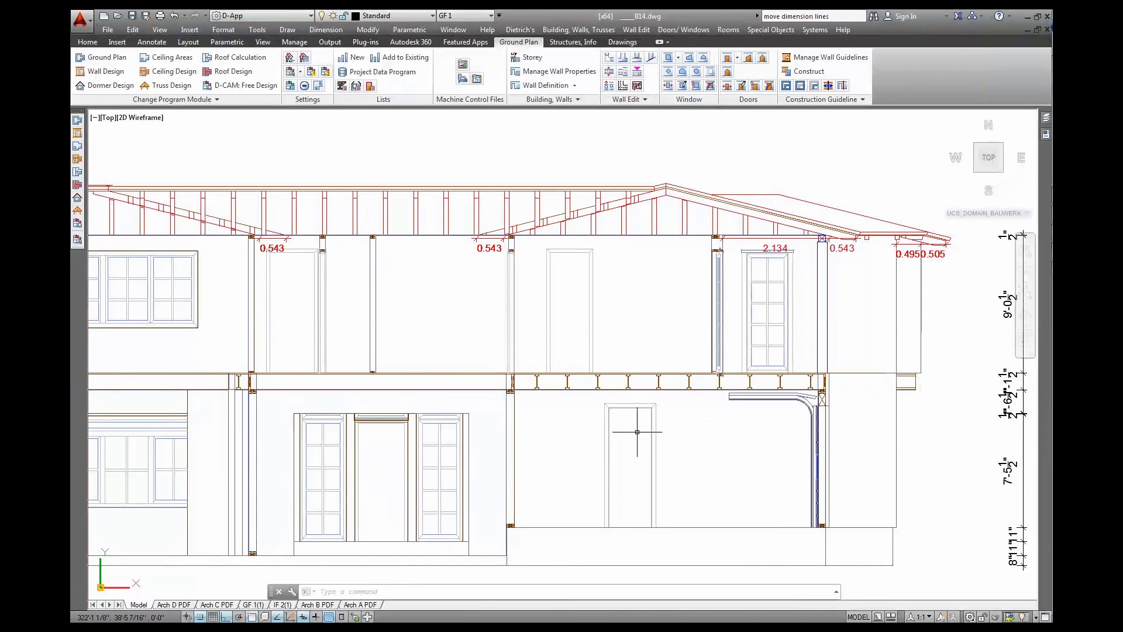
{"action": "middle_click_drag", "start_coordinate": [594, 431], "coordinate": [932, 433]}
{"action": "middle_click_drag", "start_coordinate": [446, 447], "coordinate": [848, 435]}
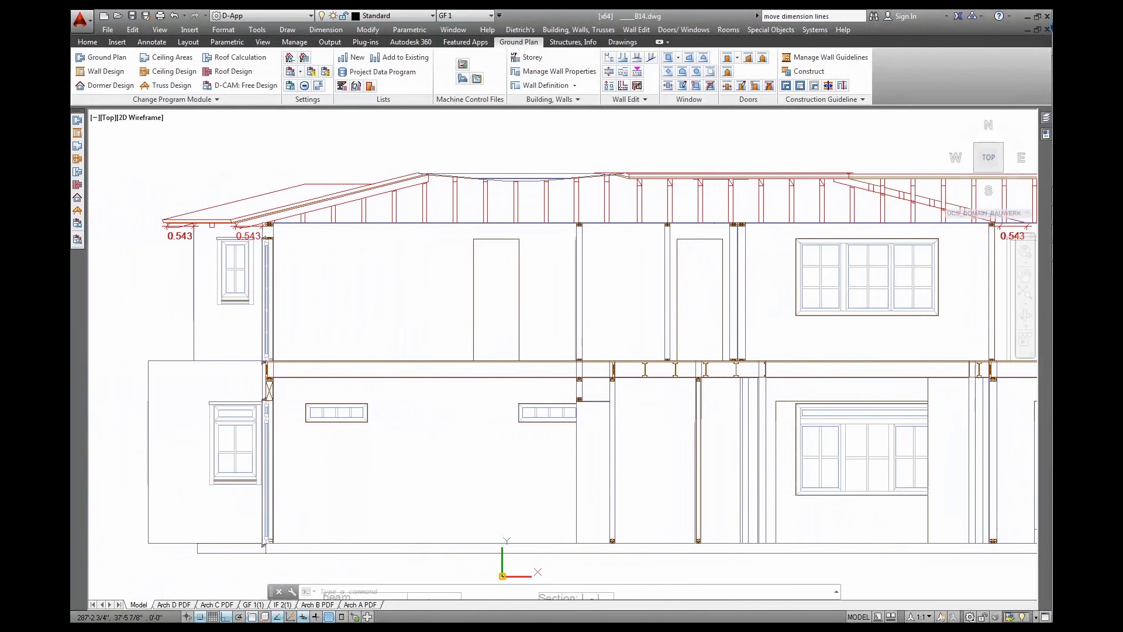
{"action": "mouse_move", "coordinate": [292, 444]}
{"action": "middle_mouse_down"}
{"action": "mouse_move", "coordinate": [374, 399]}
{"action": "mouse_move", "coordinate": [486, 443]}
{"action": "middle_mouse_up"}
Zoom in on the ground-floor plan showing the kitchen, great room and office
{"action": "scroll", "coordinate": [486, 444], "scroll_direction": "down", "scroll_amount": 2}
{"action": "scroll", "coordinate": [486, 444], "scroll_direction": "down", "scroll_amount": 3}
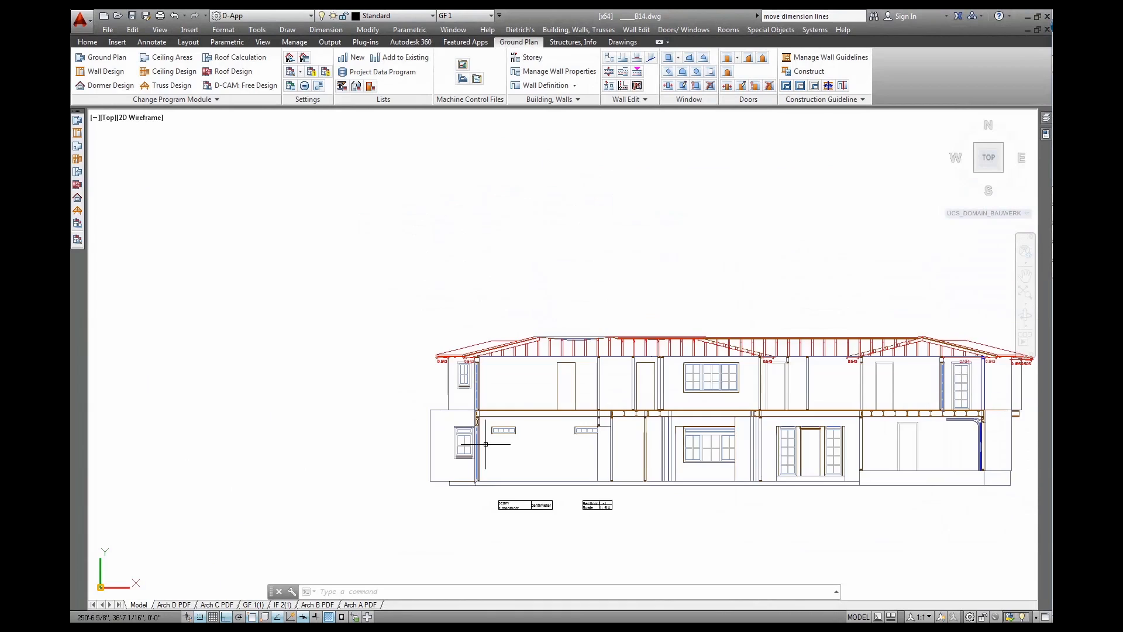
{"action": "middle_click_drag", "start_coordinate": [251, 444], "coordinate": [802, 434]}
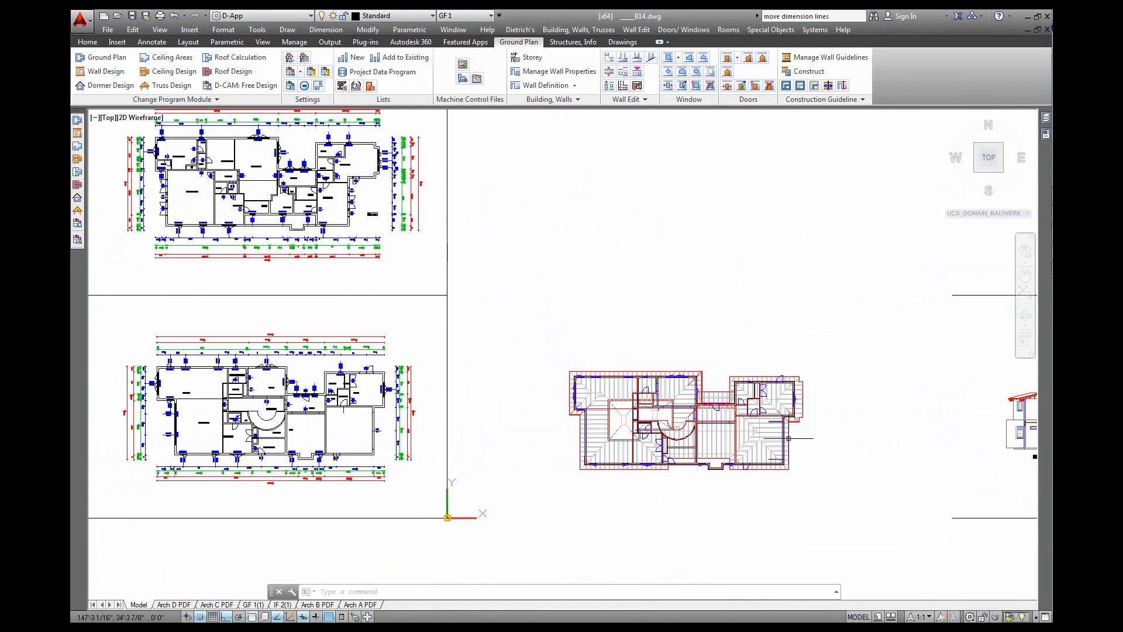
{"action": "scroll", "coordinate": [299, 440], "scroll_direction": "up", "scroll_amount": 4}
{"action": "middle_click_drag", "start_coordinate": [299, 440], "coordinate": [511, 428]}
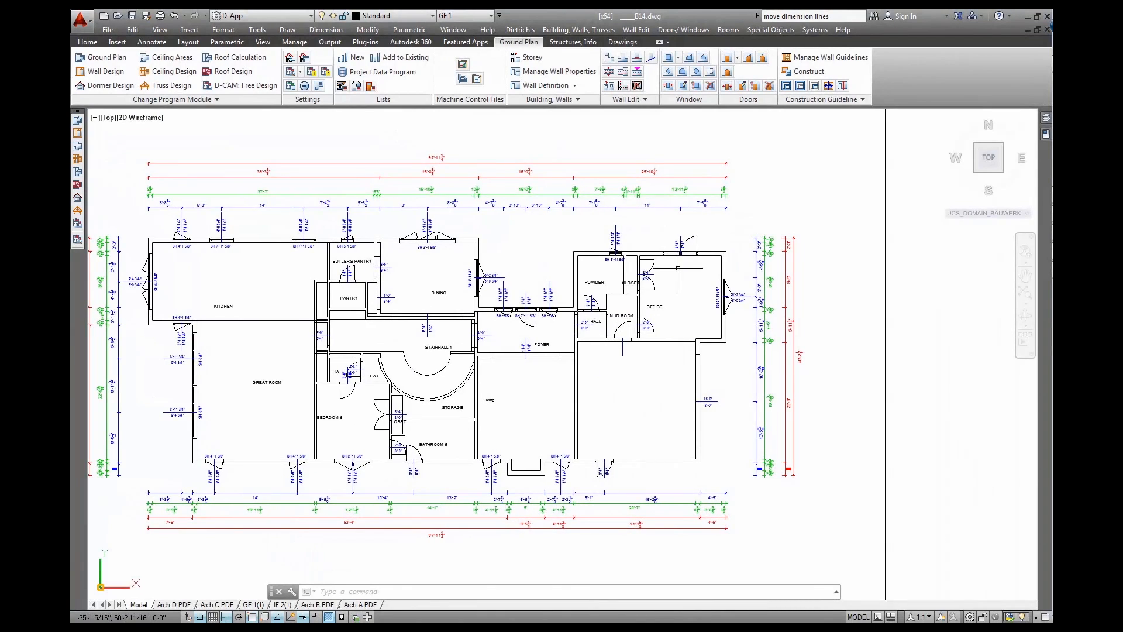
{"action": "scroll", "coordinate": [675, 269], "scroll_direction": "up", "scroll_amount": 4}
With Ortho off (F8), move the OFFICE room label higher inside the office
{"action": "middle_click_drag", "start_coordinate": [675, 269], "coordinate": [602, 271]}
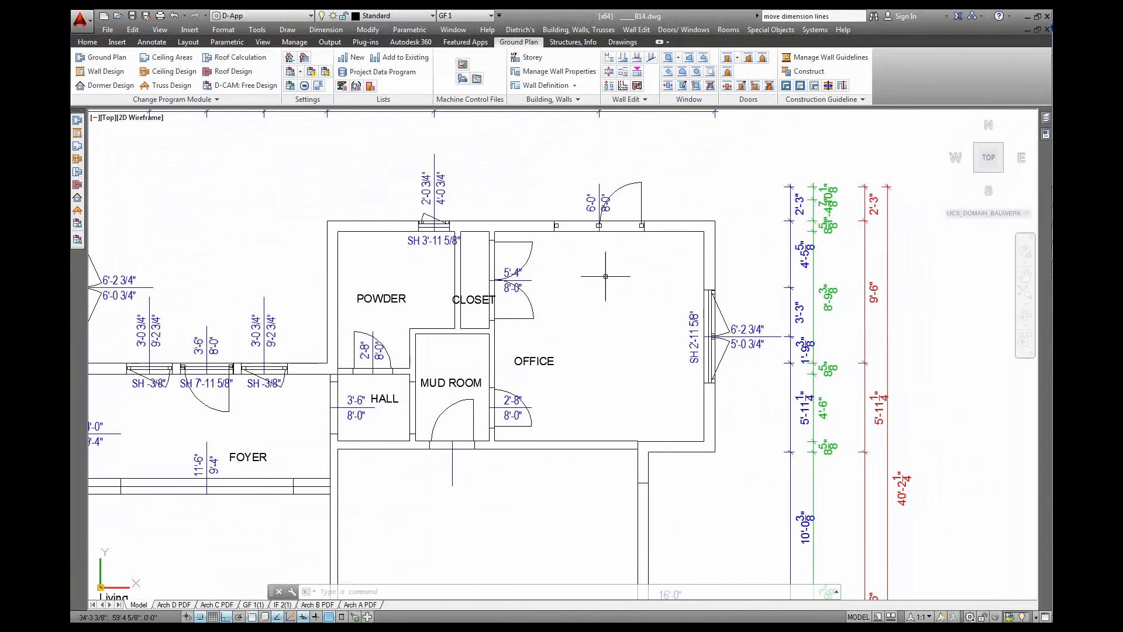
{"action": "scroll", "coordinate": [602, 311], "scroll_direction": "up", "scroll_amount": 2}
{"action": "middle_click_drag", "start_coordinate": [606, 317], "coordinate": [657, 334]}
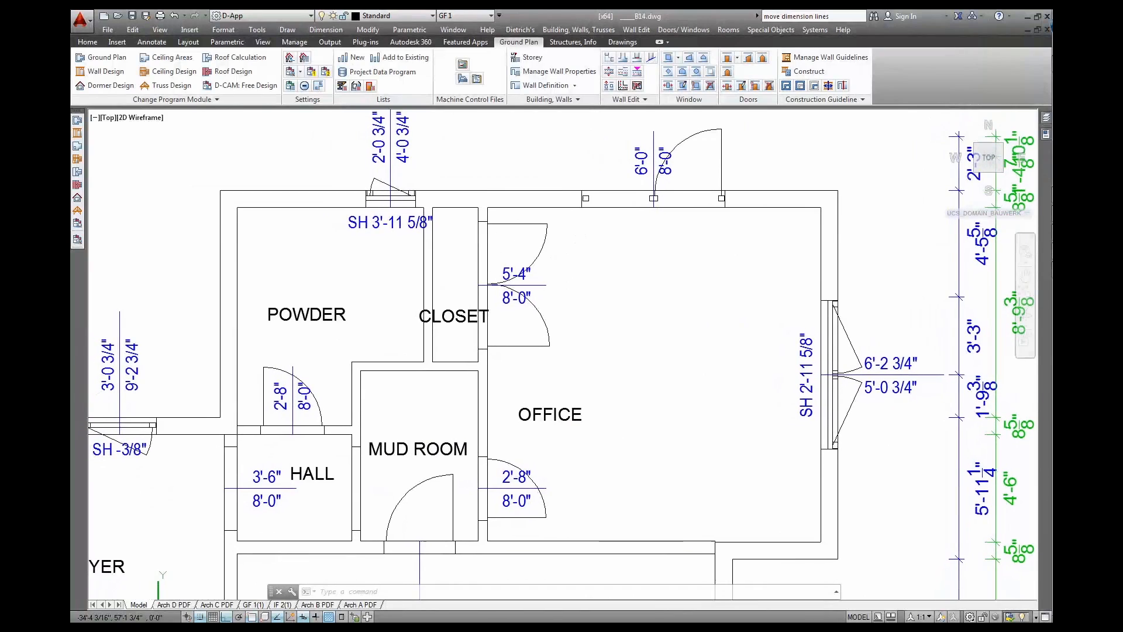
{"action": "left_click", "coordinate": [567, 411]}
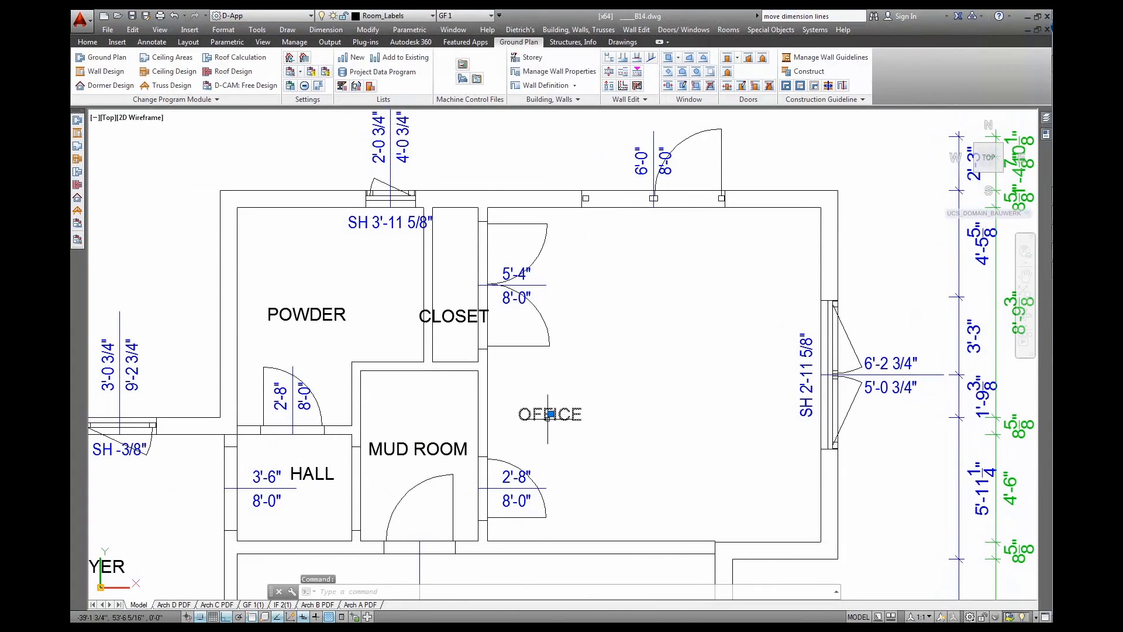
{"action": "left_click", "coordinate": [551, 413]}
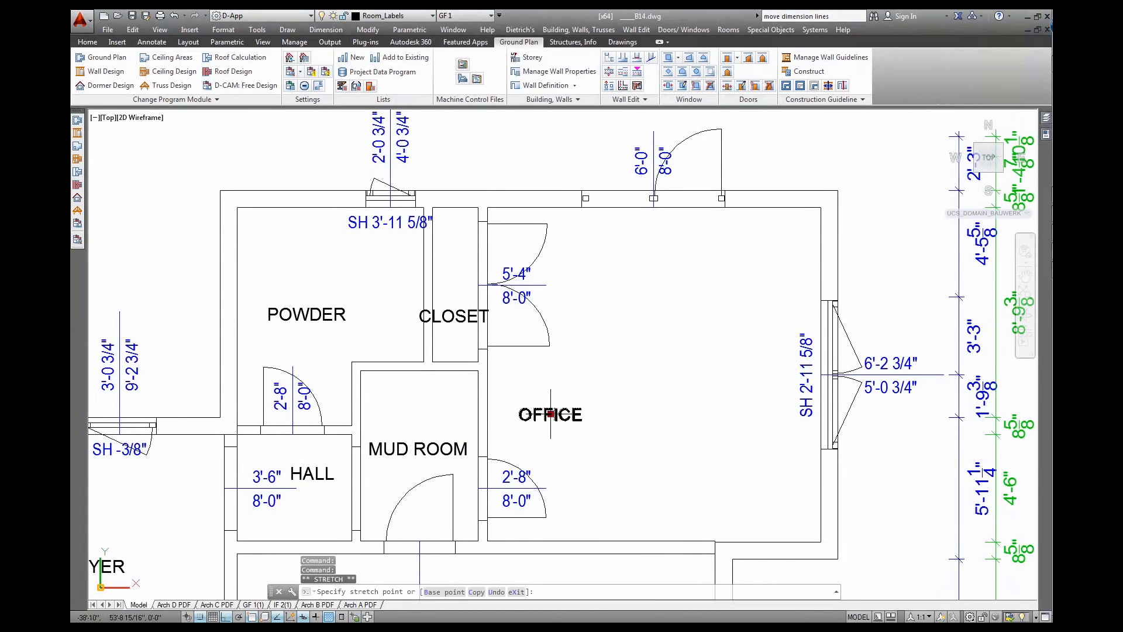
{"action": "key", "text": "F8"}
{"action": "left_click", "coordinate": [660, 362]}
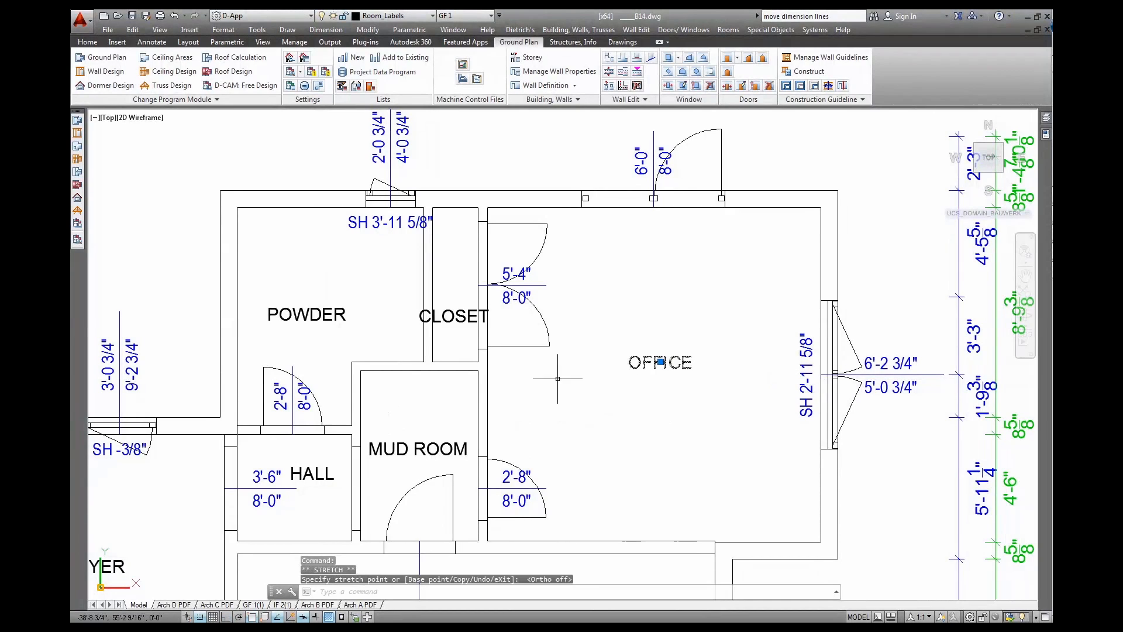
{"action": "key", "text": "Escape"}
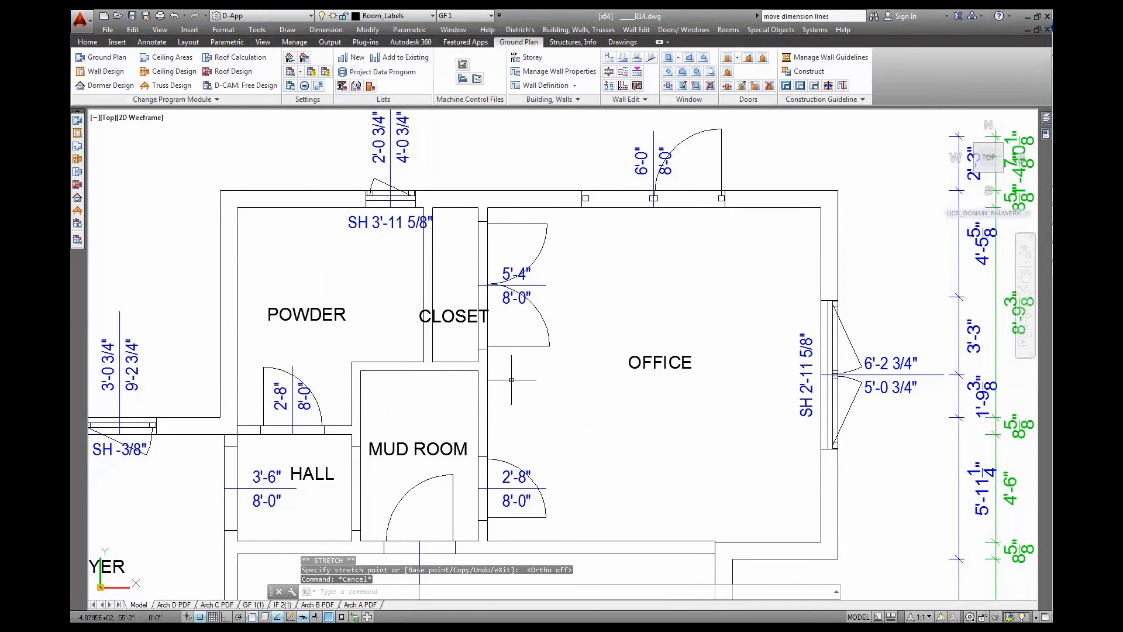
Pan across the ground-floor plan past the dining, foyer, pantry and FAU rooms
{"action": "scroll", "coordinate": [513, 354], "scroll_direction": "down", "scroll_amount": 2}
{"action": "mouse_move", "coordinate": [545, 431]}
{"action": "middle_mouse_down"}
{"action": "mouse_move", "coordinate": [634, 278]}
{"action": "mouse_move", "coordinate": [569, 426]}
{"action": "mouse_move", "coordinate": [709, 381]}
{"action": "middle_mouse_up"}
{"action": "middle_click_drag", "start_coordinate": [512, 423], "coordinate": [682, 473]}
{"action": "middle_click_drag", "start_coordinate": [592, 457], "coordinate": [720, 474]}
Zoom out and centre the upper floor plan for review
{"action": "scroll", "coordinate": [684, 467], "scroll_direction": "down", "scroll_amount": 2}
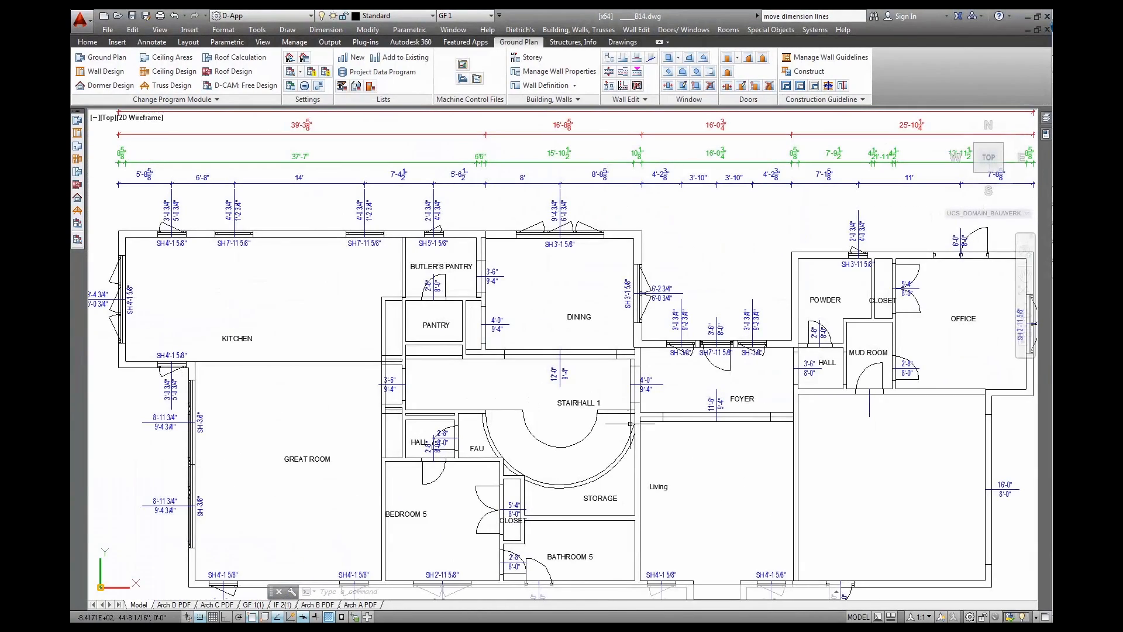
{"action": "scroll", "coordinate": [648, 442], "scroll_direction": "down", "scroll_amount": 2}
{"action": "scroll", "coordinate": [634, 307], "scroll_direction": "down", "scroll_amount": 3}
{"action": "middle_click_drag", "start_coordinate": [645, 186], "coordinate": [599, 420]}
{"action": "middle_click_drag", "start_coordinate": [595, 287], "coordinate": [596, 382]}
{"action": "scroll", "coordinate": [604, 364], "scroll_direction": "up", "scroll_amount": 4}
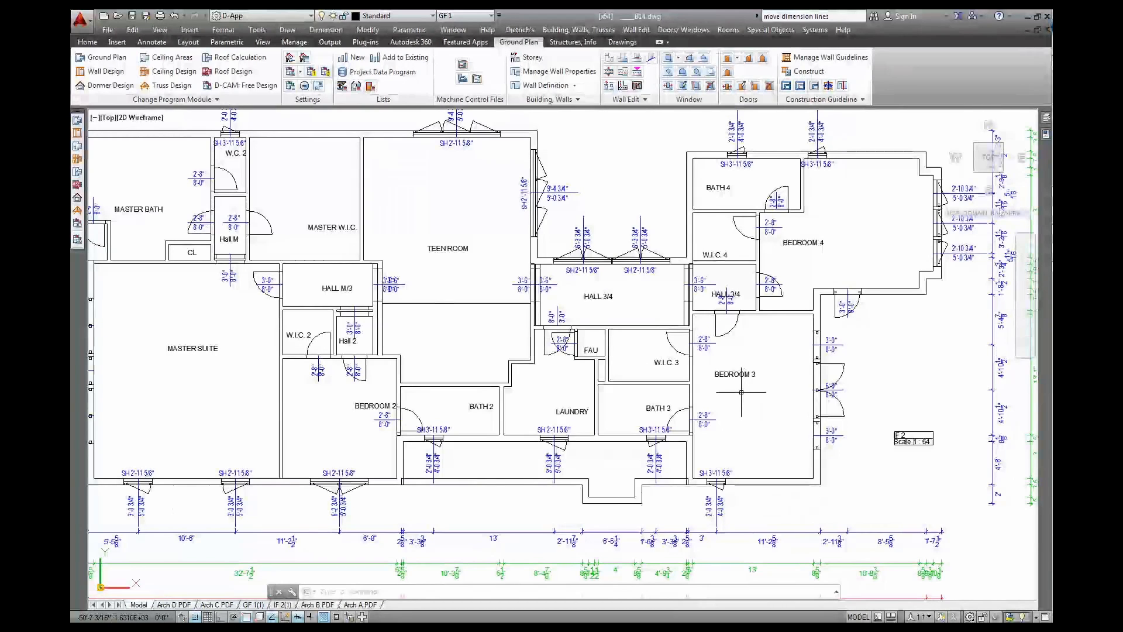
Zoom out to show all floor plans, the roof plan and the elevations together
{"action": "scroll", "coordinate": [742, 392], "scroll_direction": "down", "scroll_amount": 4}
{"action": "middle_click_drag", "start_coordinate": [741, 392], "coordinate": [458, 305]}
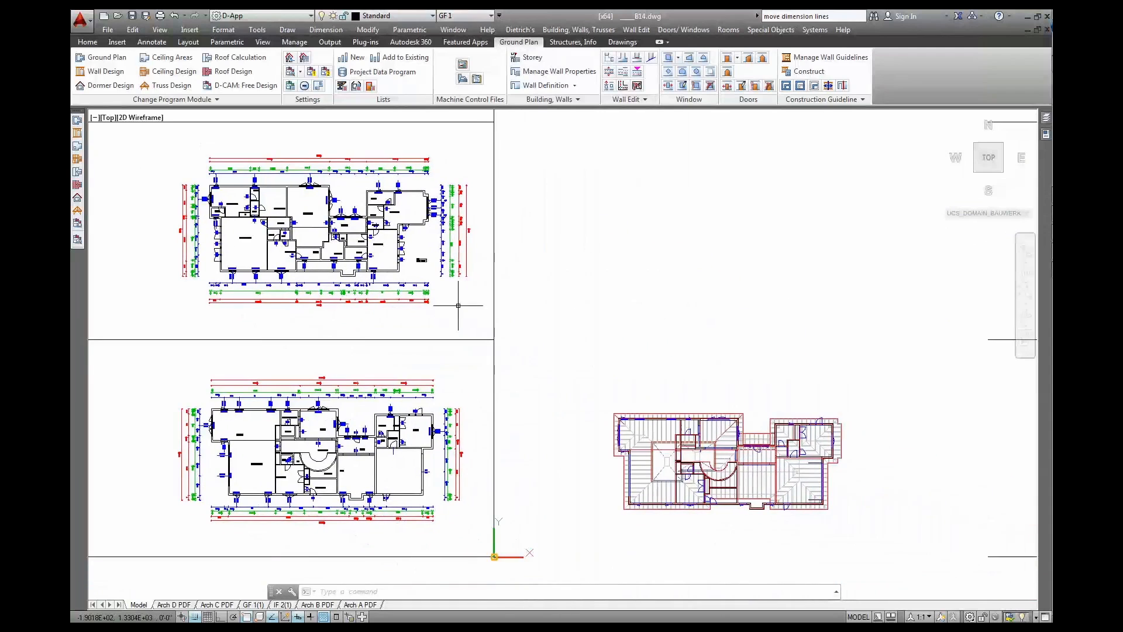
{"action": "middle_click_drag", "start_coordinate": [678, 378], "coordinate": [591, 361]}
{"action": "scroll", "coordinate": [591, 360], "scroll_direction": "down", "scroll_amount": 2}
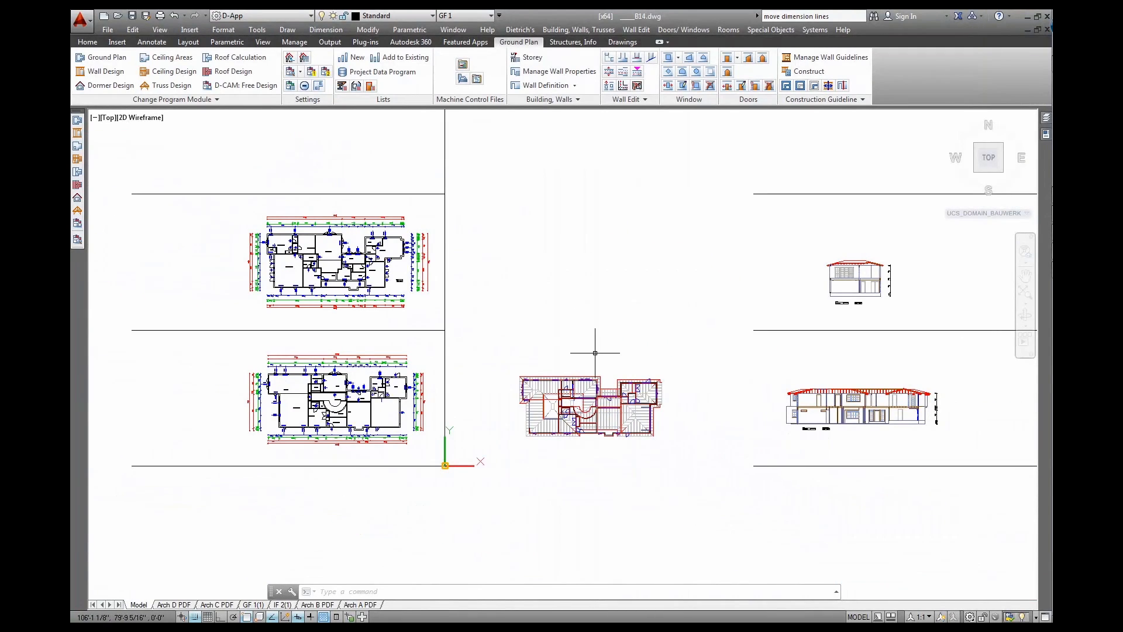
Switch to the Wall Design program module
{"action": "left_click", "coordinate": [114, 75]}
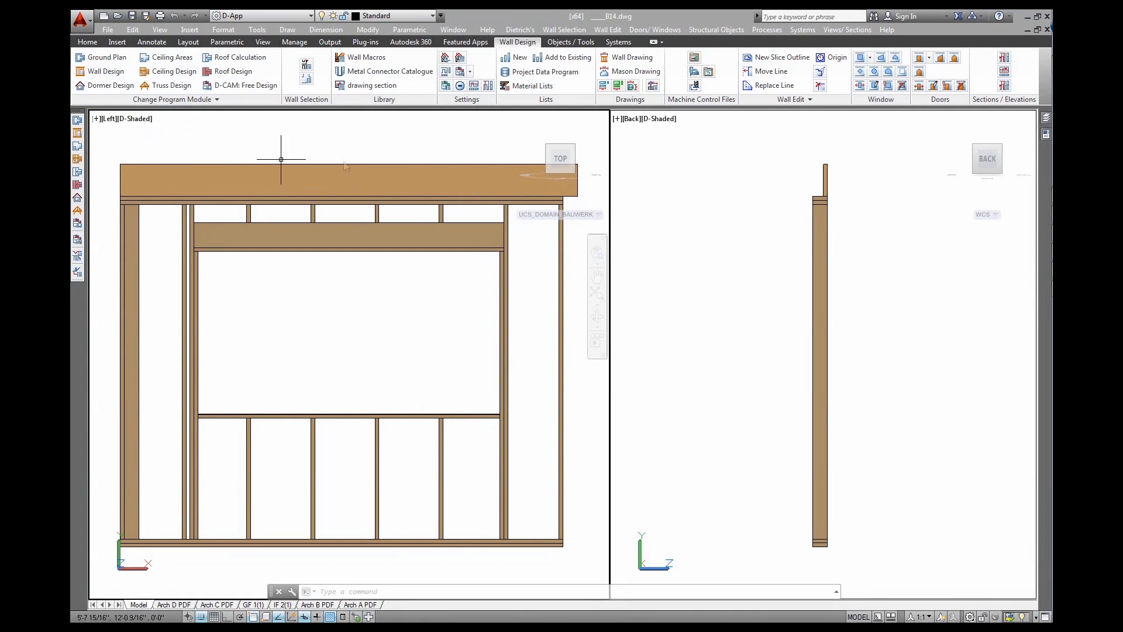
Start a new DWG 2D wall drawing based on the D_Basis_INCH.dwt template
{"action": "left_click", "coordinate": [639, 58]}
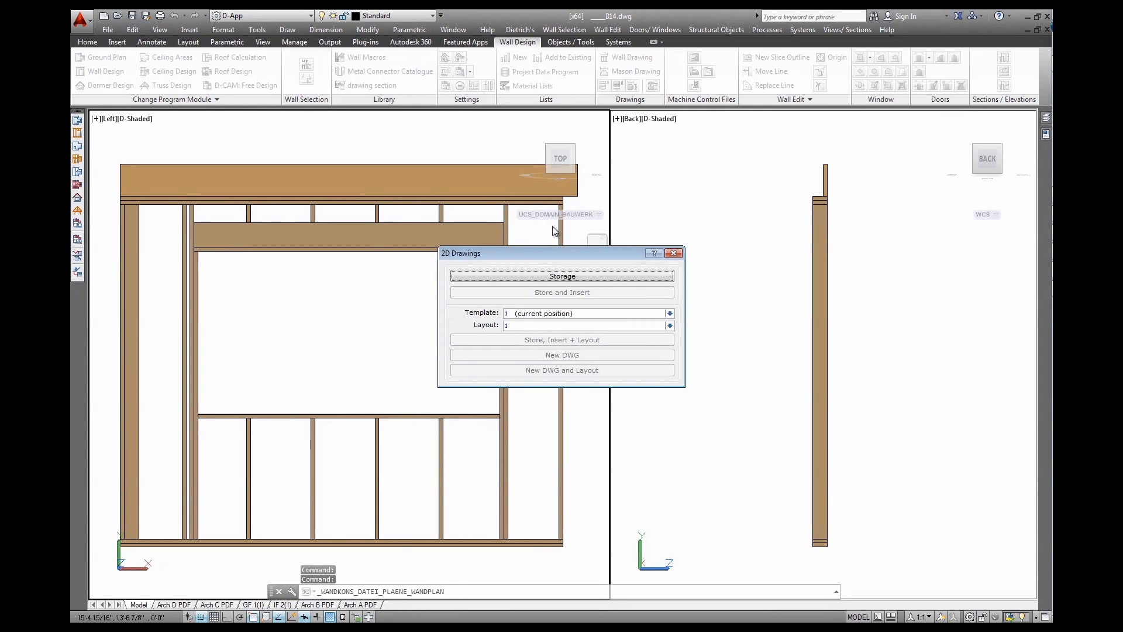
{"action": "left_click", "coordinate": [530, 315]}
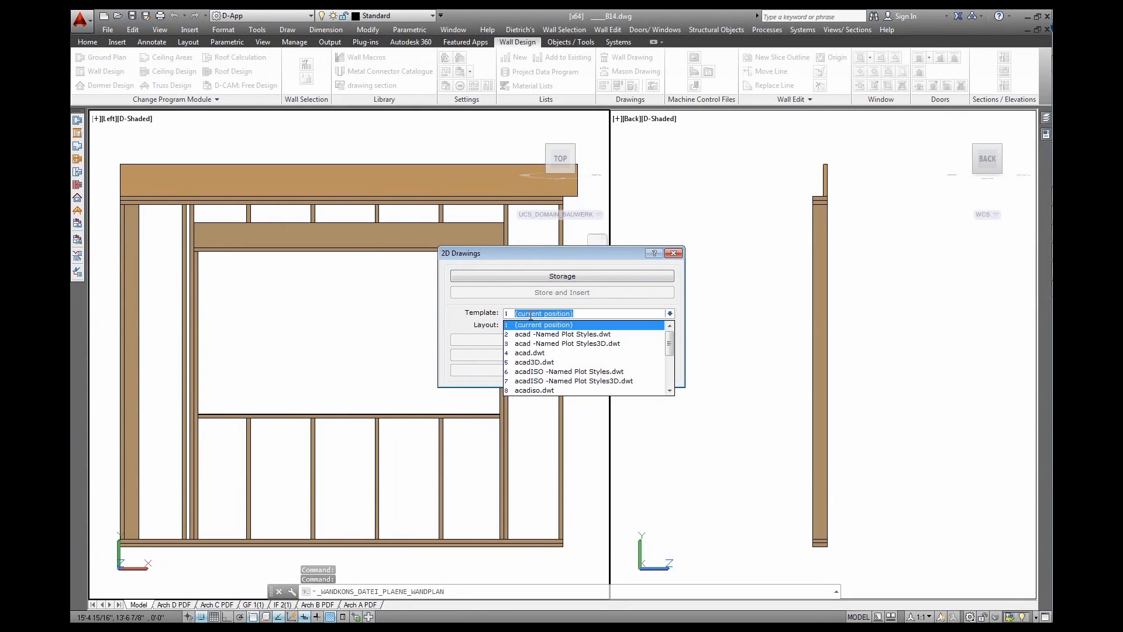
{"action": "scroll", "coordinate": [539, 332], "scroll_direction": "down", "scroll_amount": 2}
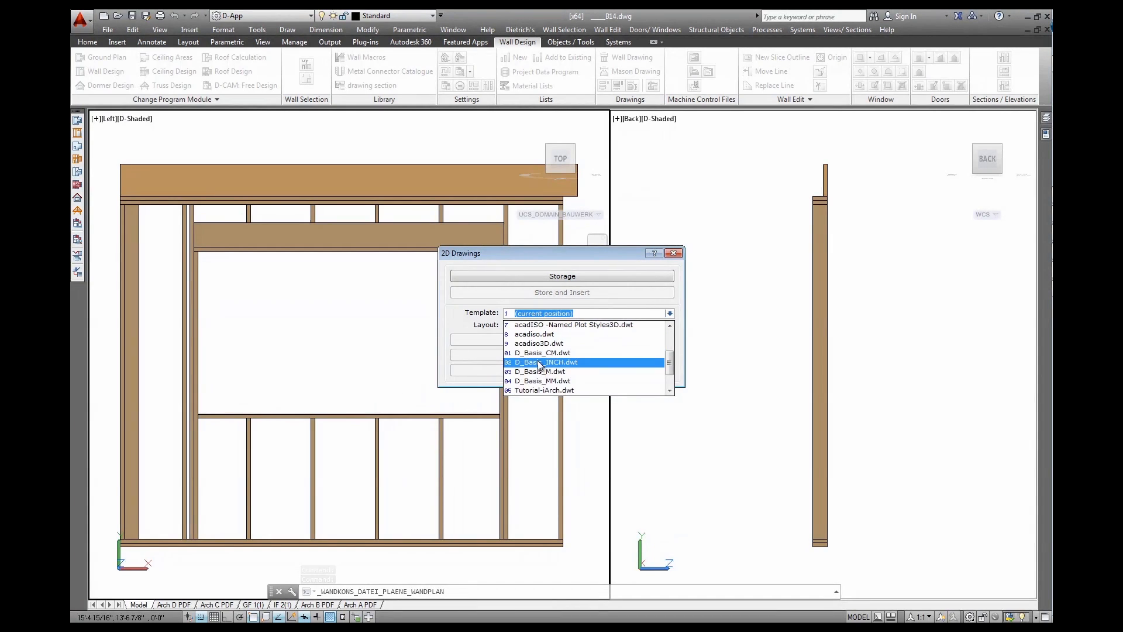
{"action": "left_click", "coordinate": [541, 365]}
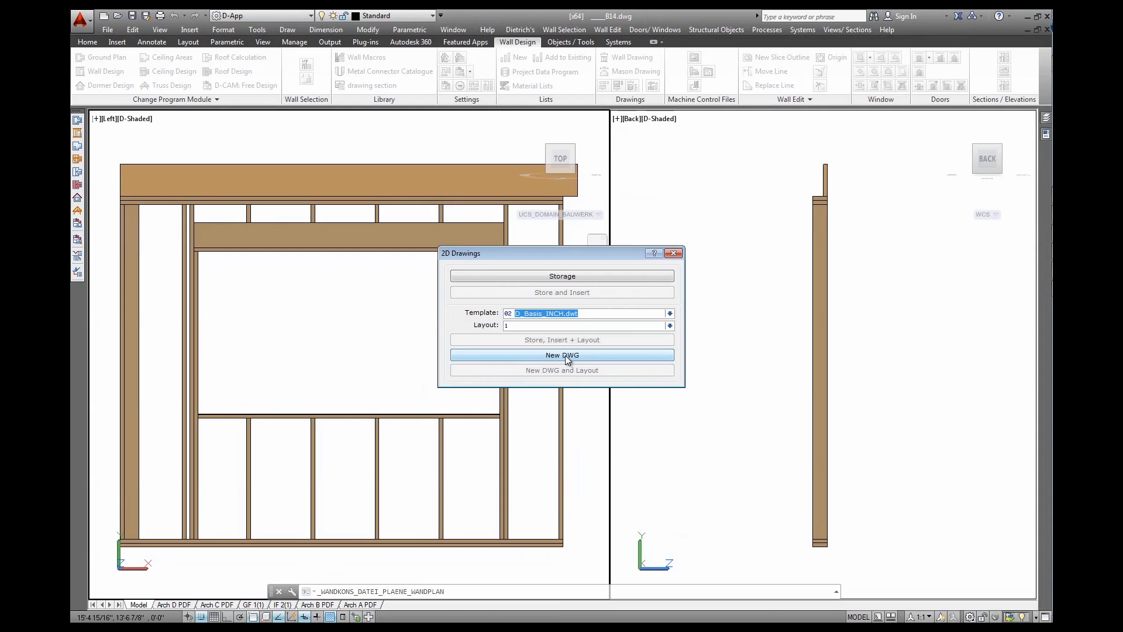
{"action": "left_click", "coordinate": [565, 356]}
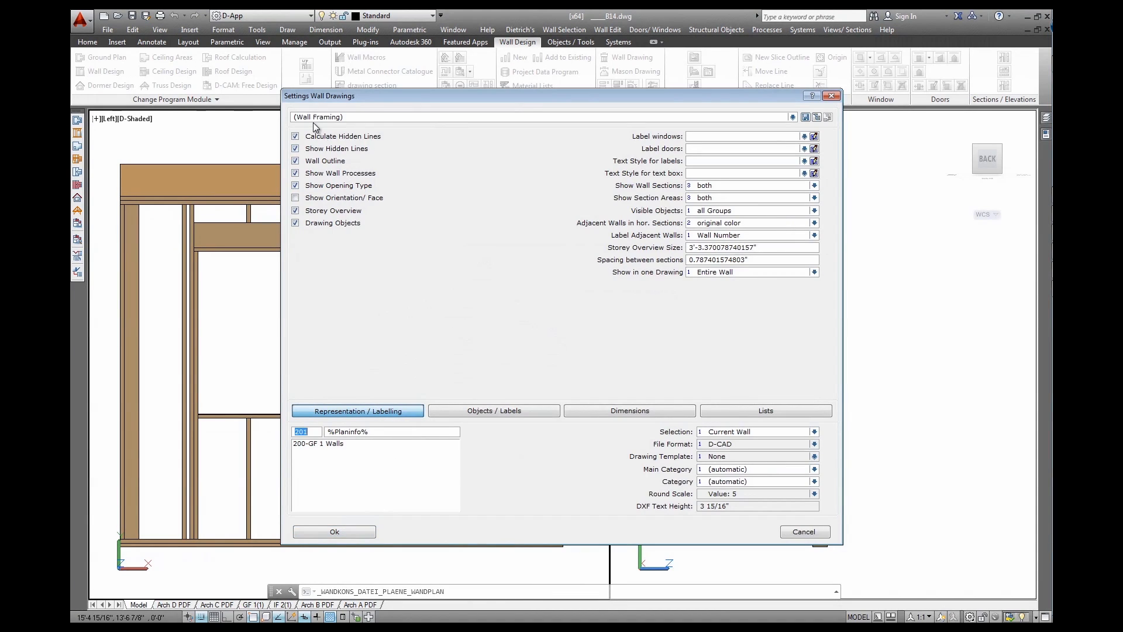
Load the Framing Simple preset, label parts with Sorting Number in view 1, and generate the drawing
{"action": "left_click", "coordinate": [361, 119]}
{"action": "left_click", "coordinate": [336, 231]}
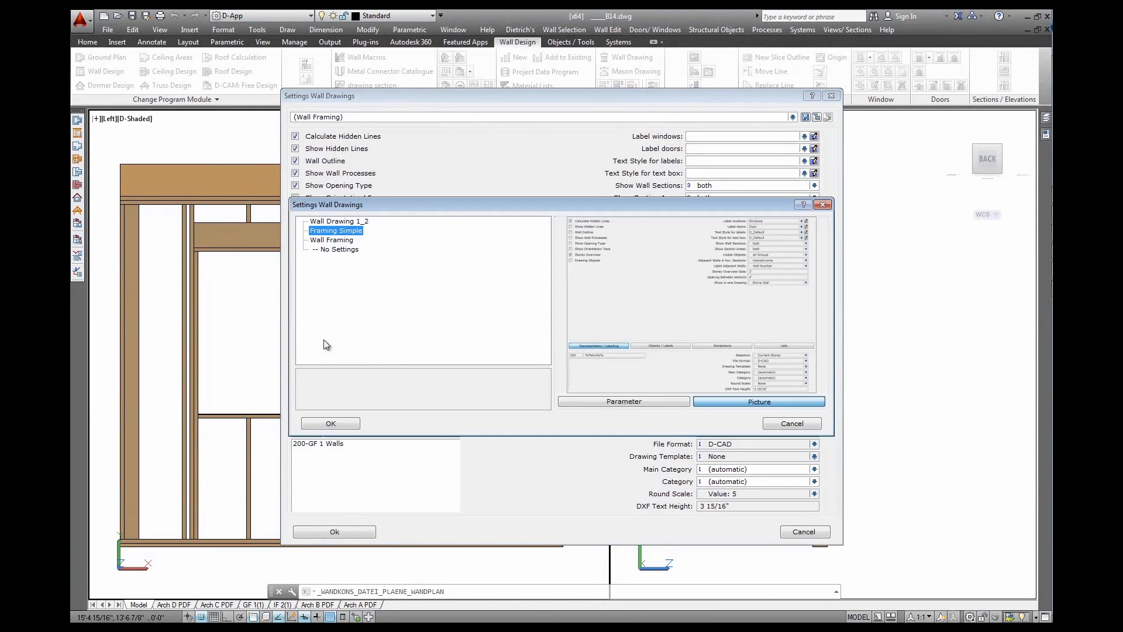
{"action": "left_click", "coordinate": [331, 423]}
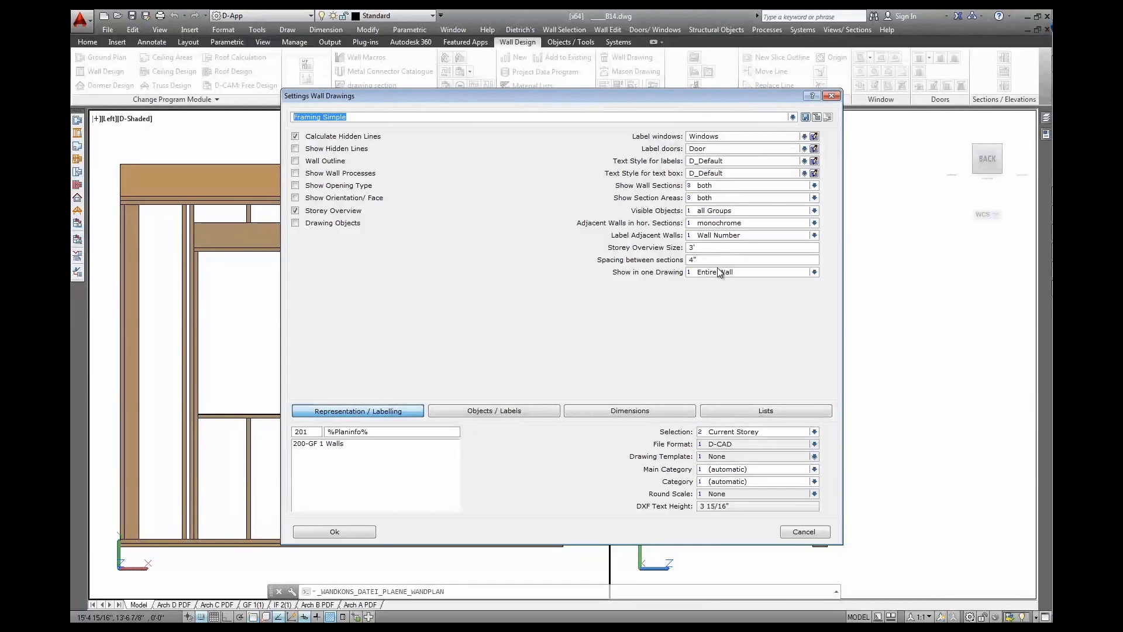
{"action": "left_click", "coordinate": [521, 412]}
{"action": "left_click", "coordinate": [630, 206]}
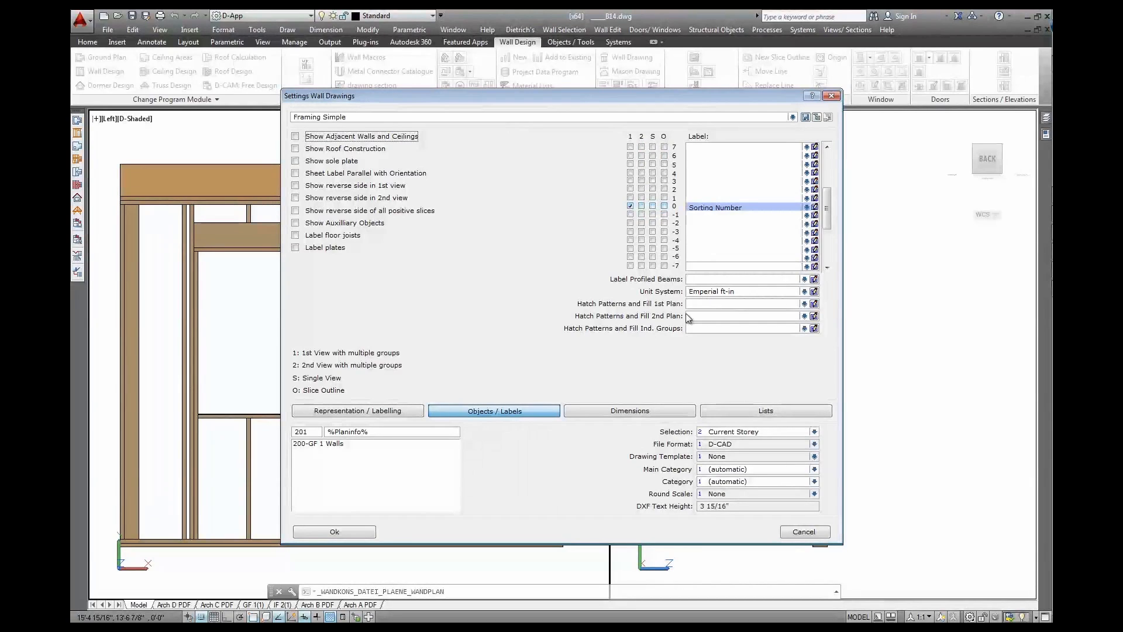
{"action": "left_click", "coordinate": [626, 410]}
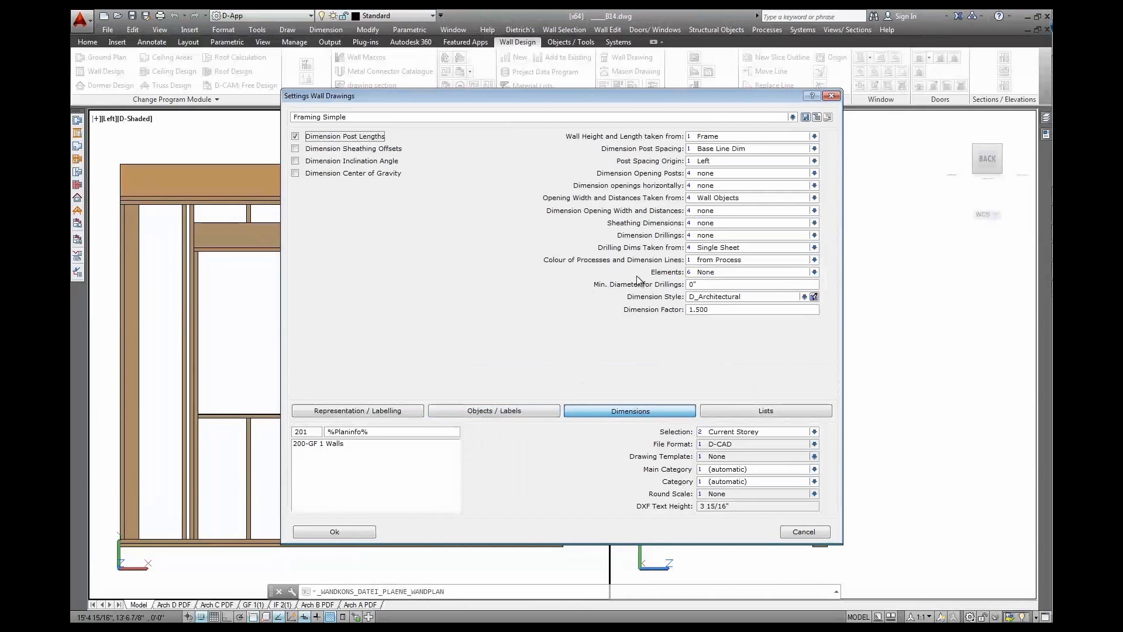
{"action": "left_click", "coordinate": [741, 411]}
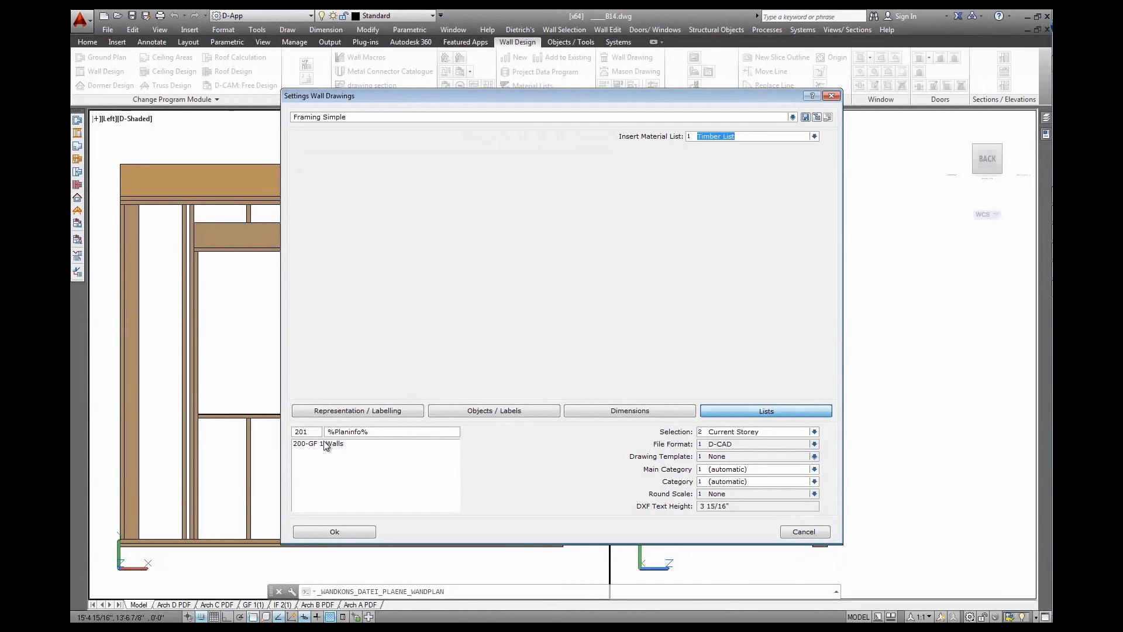
{"action": "left_click", "coordinate": [334, 531]}
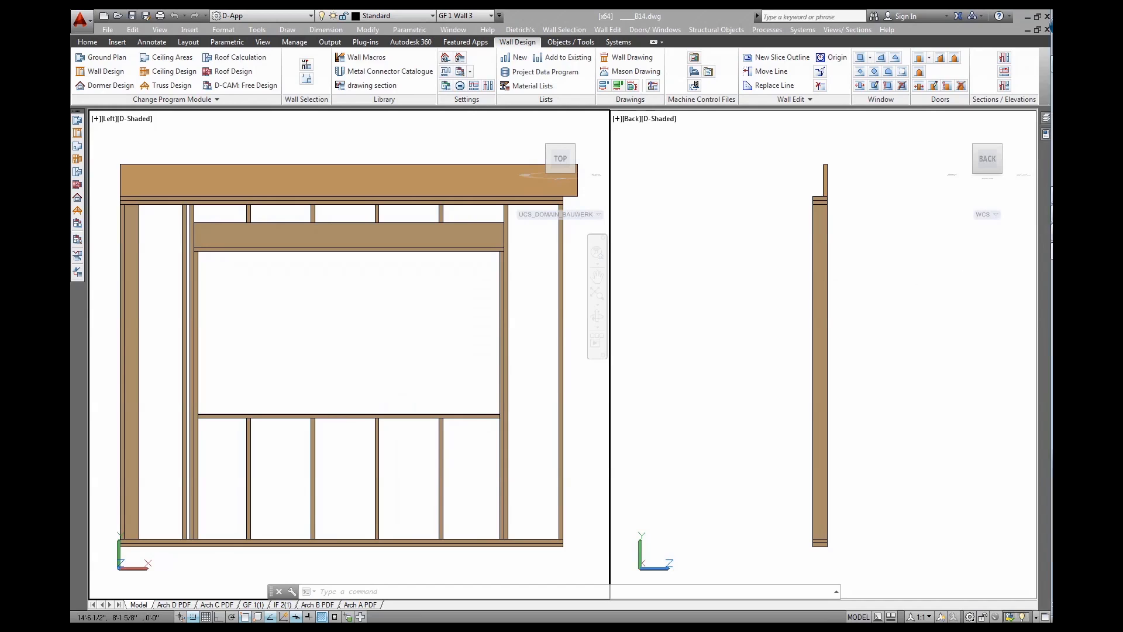
In Project Administration, open building B14's drawing 200 - GF 1 Walls
{"action": "left_click", "coordinate": [1044, 250]}
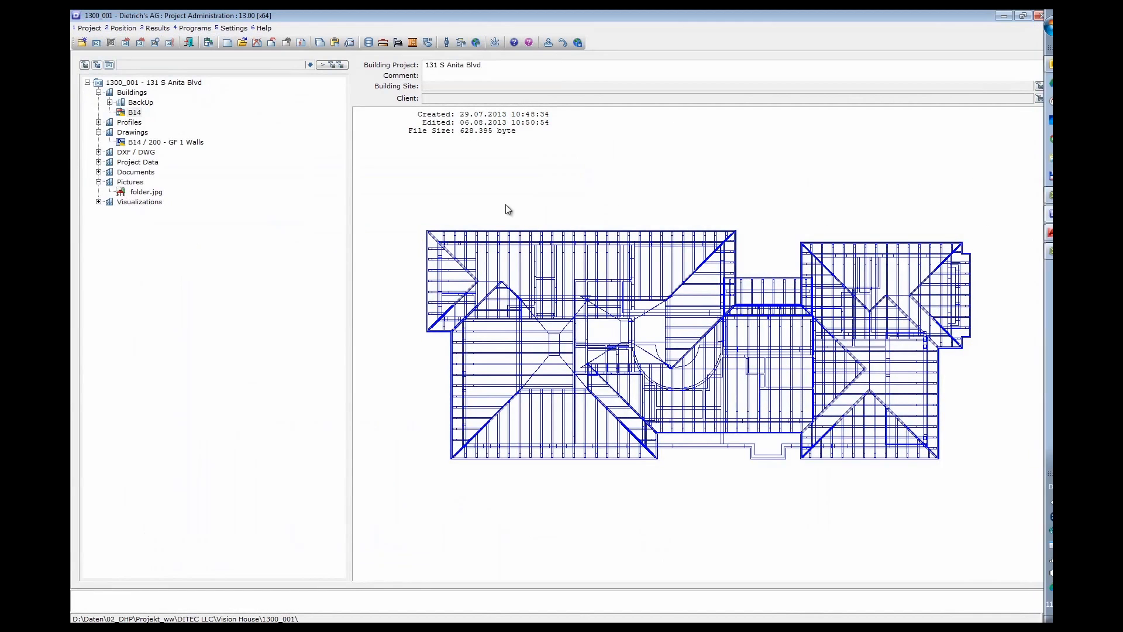
{"action": "left_click", "coordinate": [159, 142]}
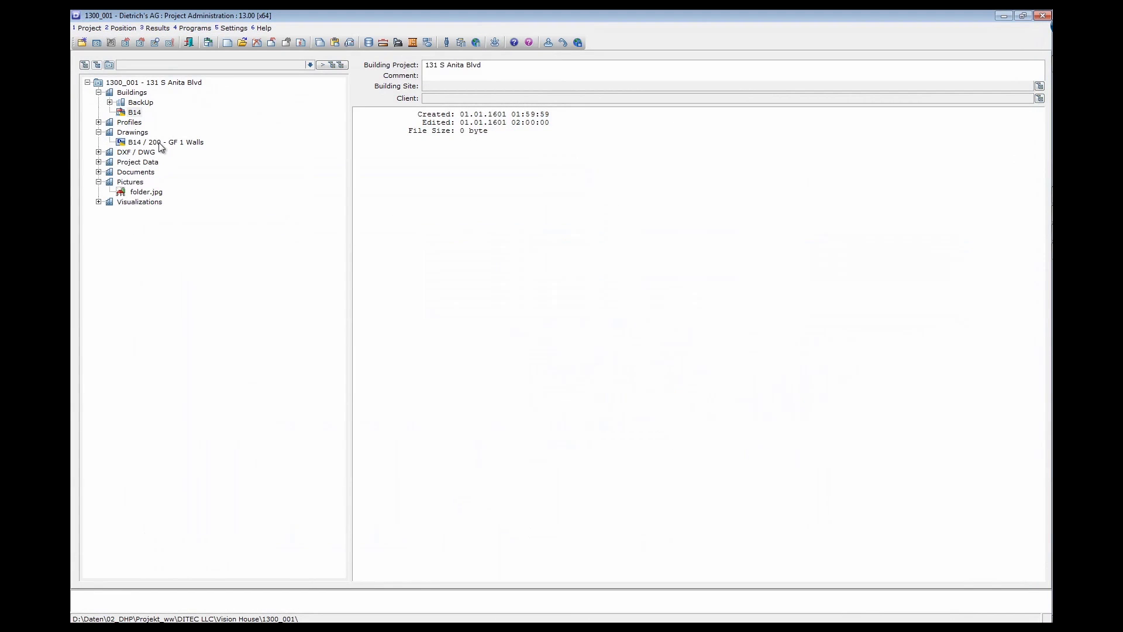
{"action": "left_click", "coordinate": [129, 113]}
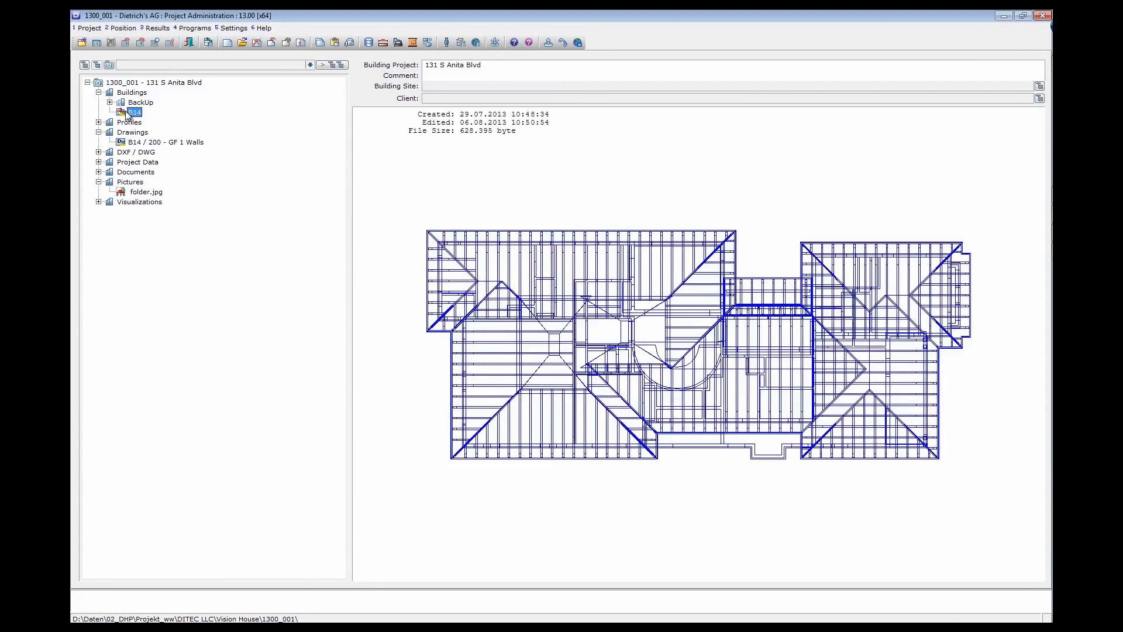
{"action": "left_click", "coordinate": [150, 143]}
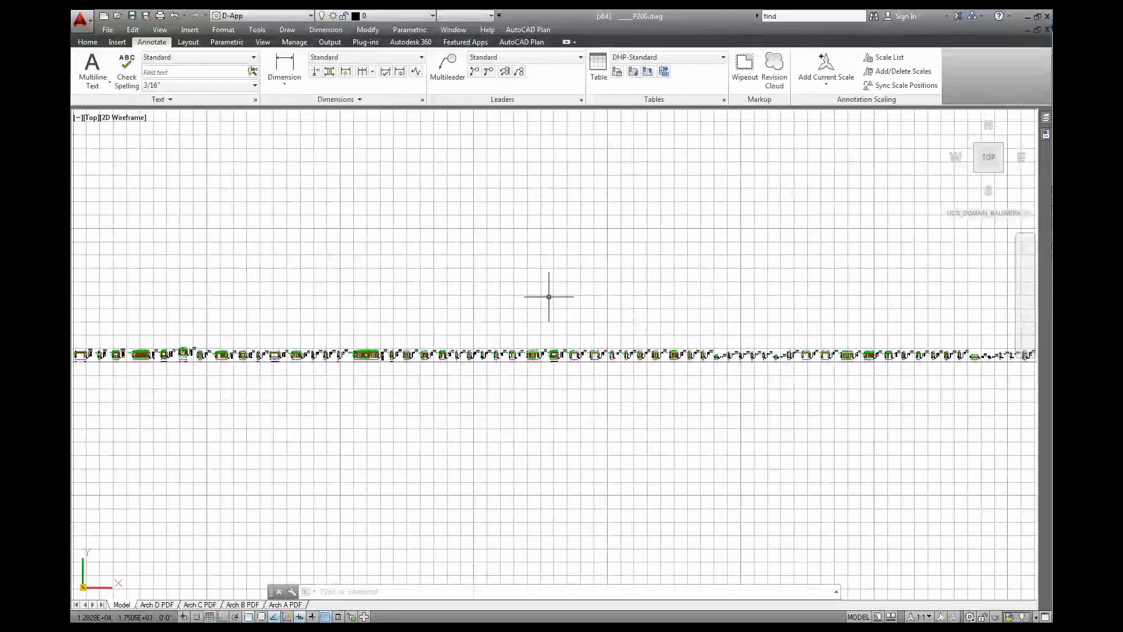
Zoom to the wall elevations and turn off the drawing grid with F7
{"action": "scroll", "coordinate": [500, 363], "scroll_direction": "down", "scroll_amount": 2}
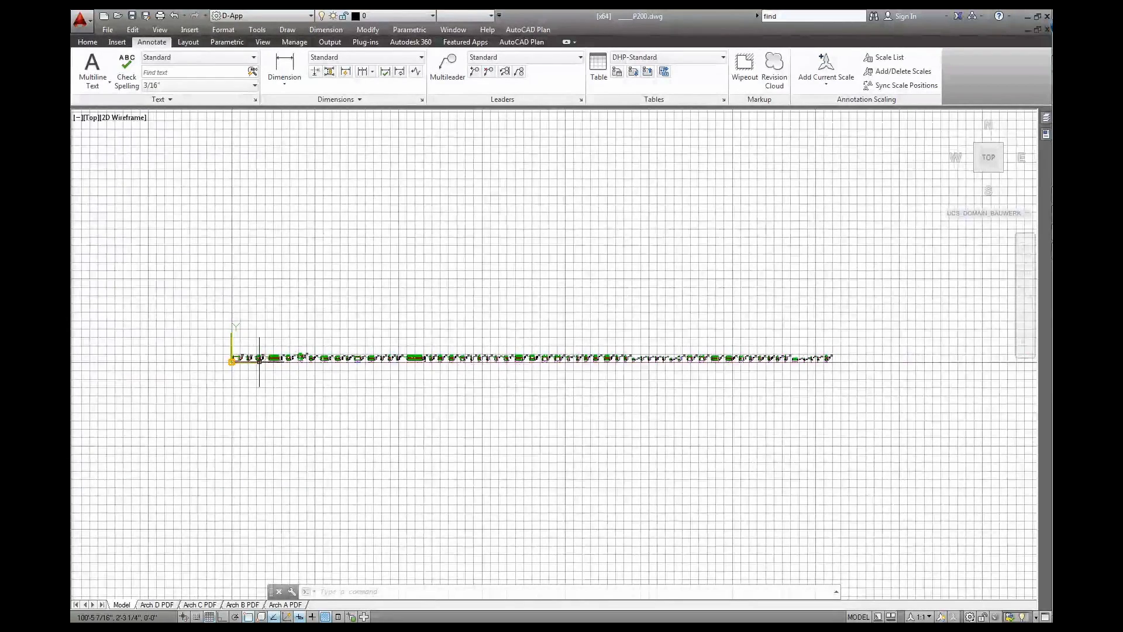
{"action": "scroll", "coordinate": [257, 363], "scroll_direction": "up", "scroll_amount": 5}
{"action": "scroll", "coordinate": [255, 355], "scroll_direction": "up", "scroll_amount": 4}
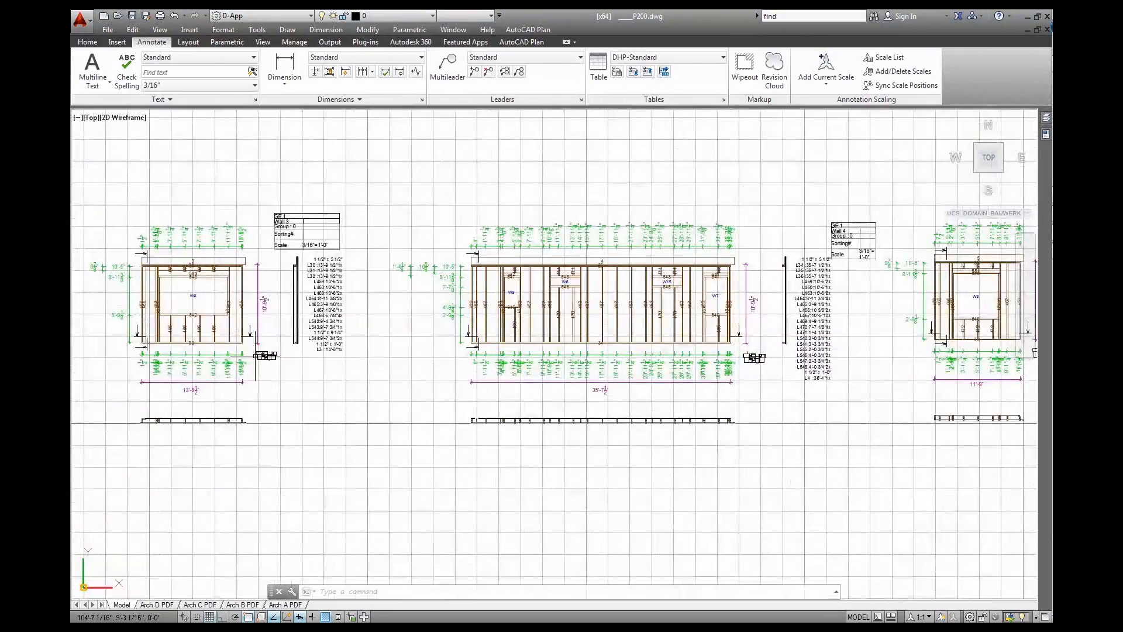
{"action": "key", "text": "F7"}
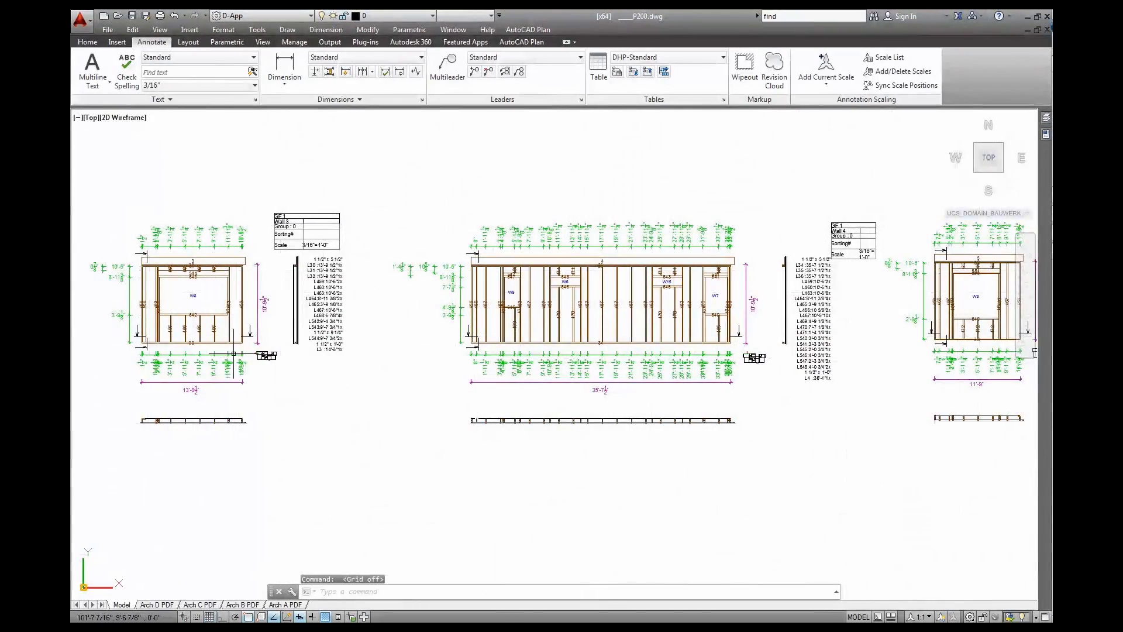
Look over the W8 elevation, its key plan, section strip, framing and timber list
{"action": "middle_click_drag", "start_coordinate": [225, 353], "coordinate": [418, 394]}
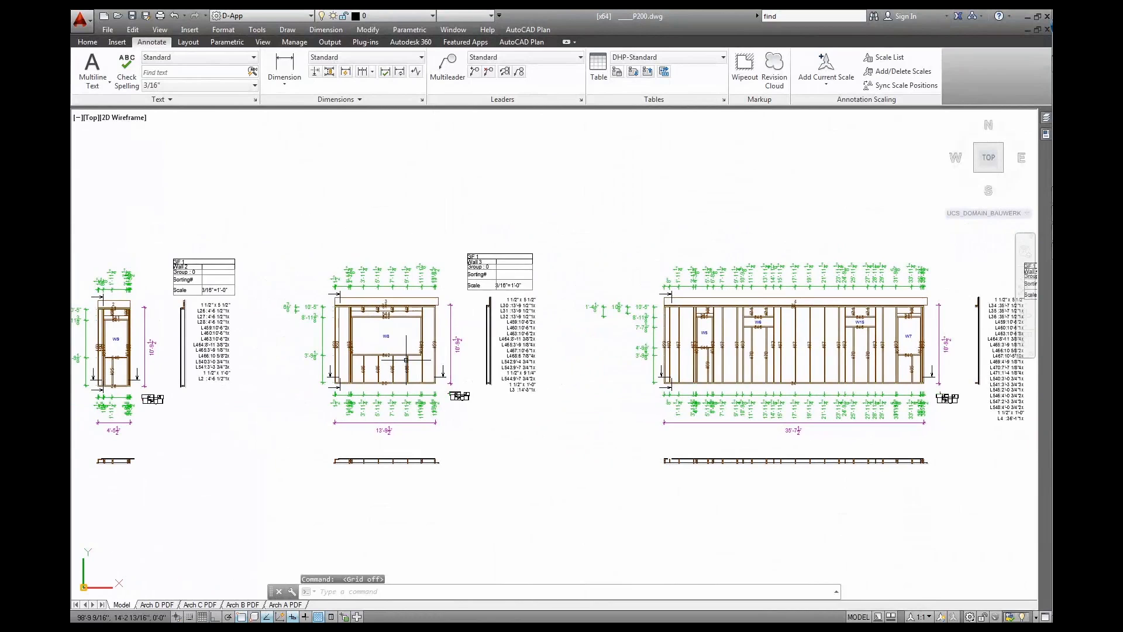
{"action": "scroll", "coordinate": [407, 345], "scroll_direction": "up", "scroll_amount": 4}
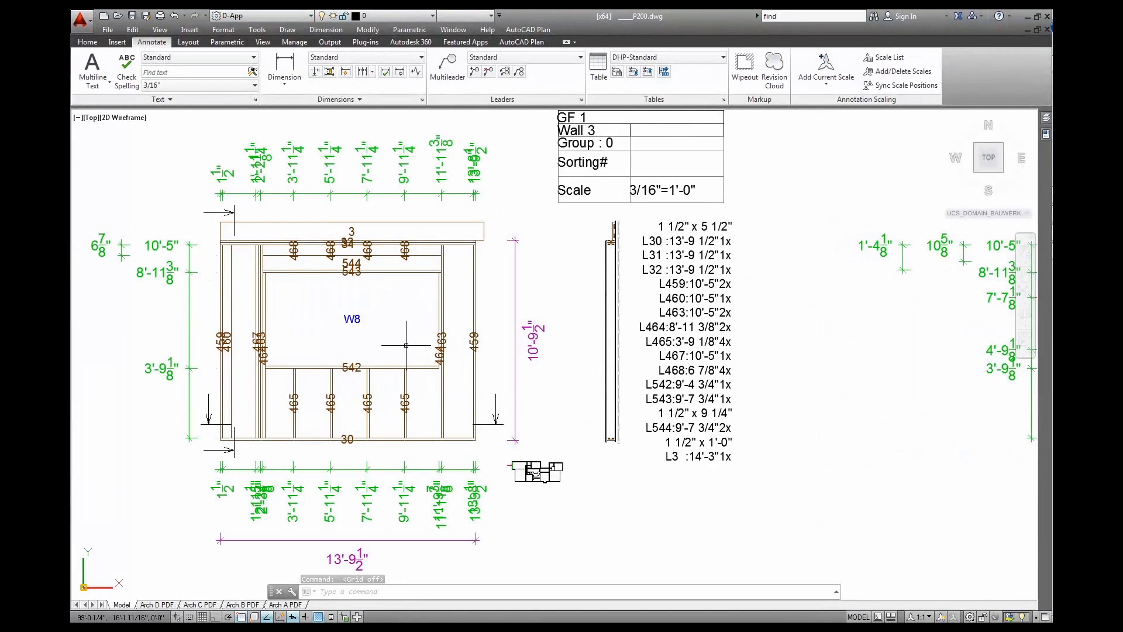
{"action": "middle_click_drag", "start_coordinate": [418, 339], "coordinate": [438, 316]}
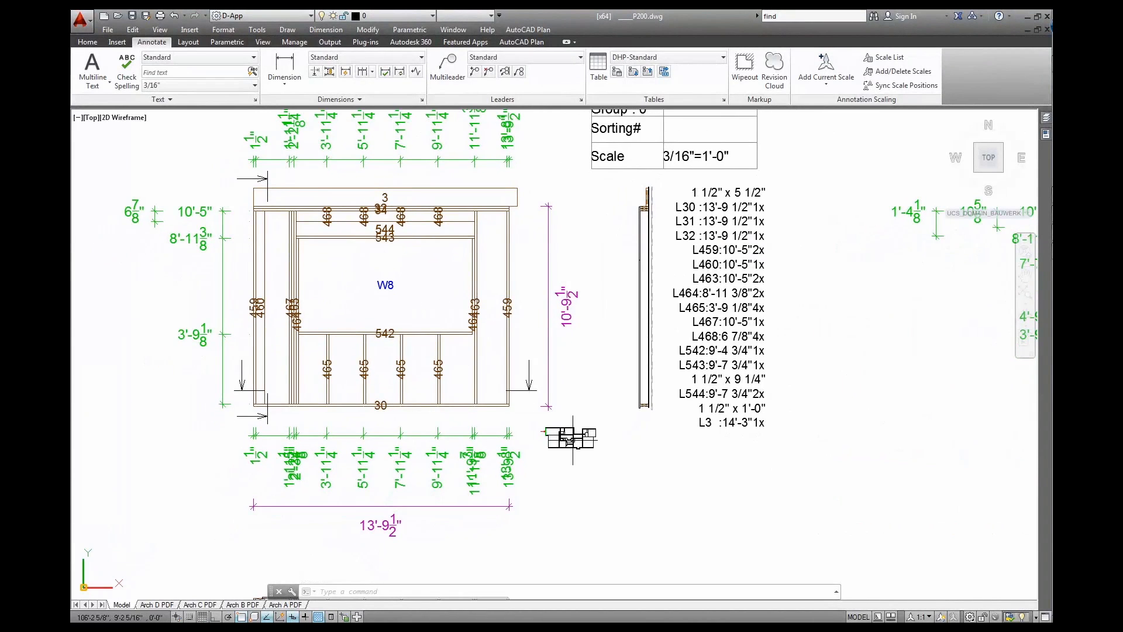
{"action": "scroll", "coordinate": [573, 440], "scroll_direction": "up", "scroll_amount": 8}
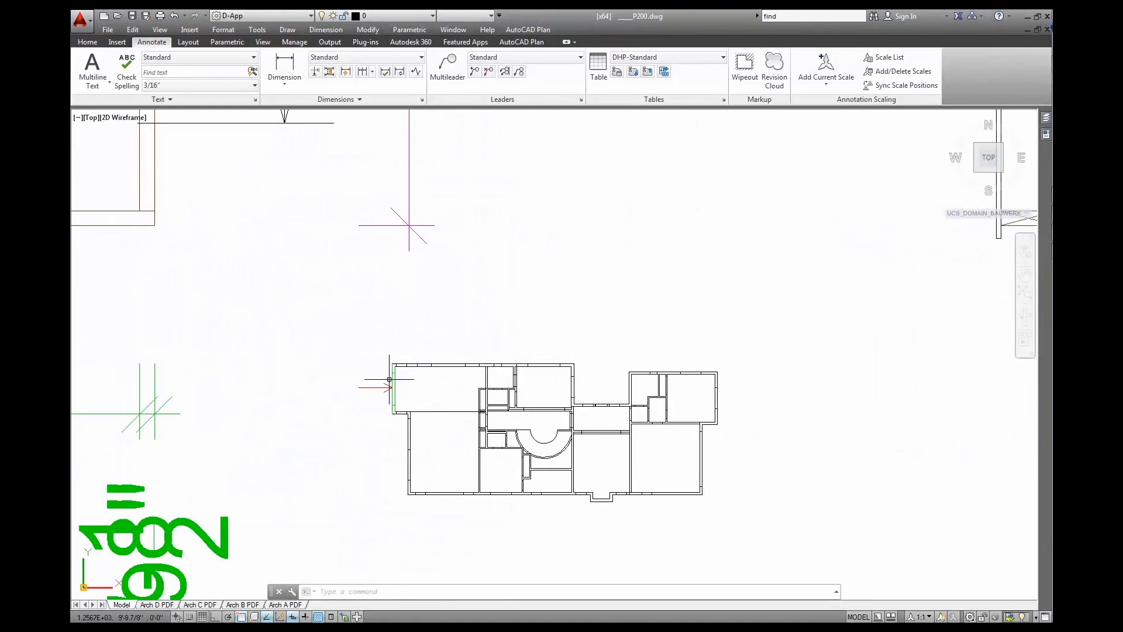
{"action": "scroll", "coordinate": [400, 483], "scroll_direction": "down", "scroll_amount": 6}
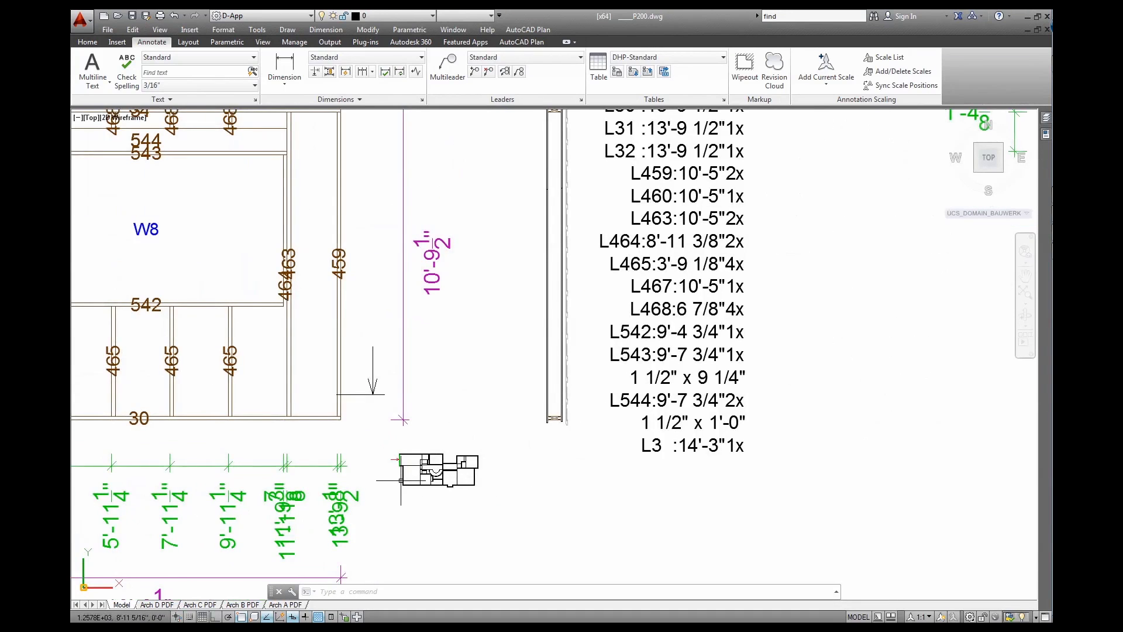
{"action": "middle_click_drag", "start_coordinate": [385, 514], "coordinate": [625, 342]}
{"action": "middle_click_drag", "start_coordinate": [550, 516], "coordinate": [626, 436]}
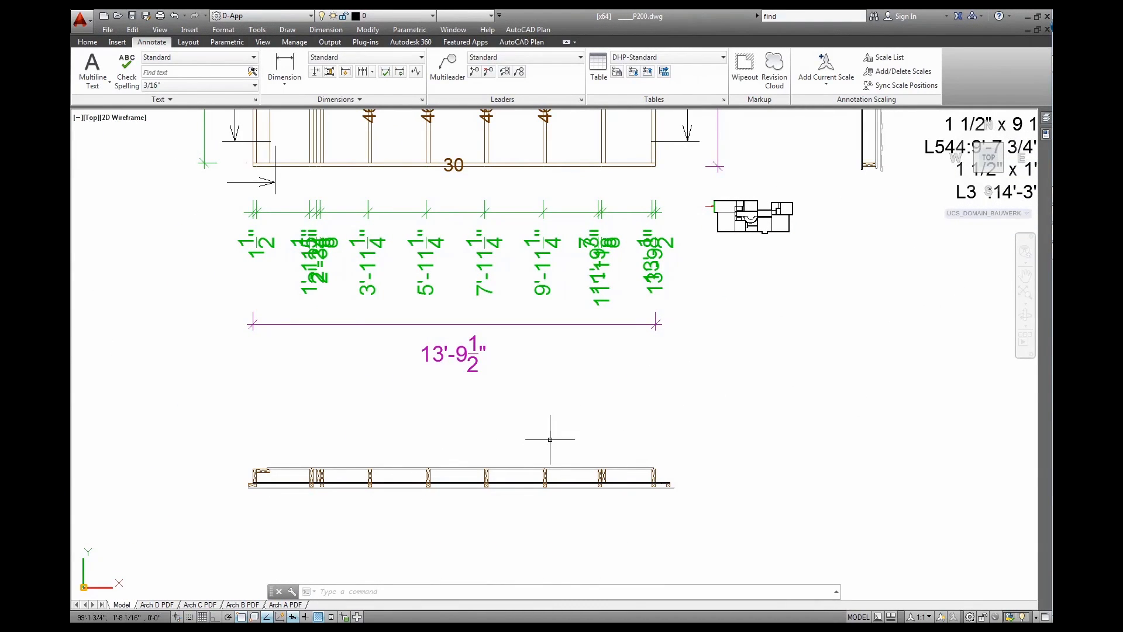
{"action": "mouse_move", "coordinate": [800, 137]}
{"action": "middle_mouse_down"}
{"action": "mouse_move", "coordinate": [624, 435]}
{"action": "mouse_move", "coordinate": [539, 529]}
{"action": "middle_mouse_up"}
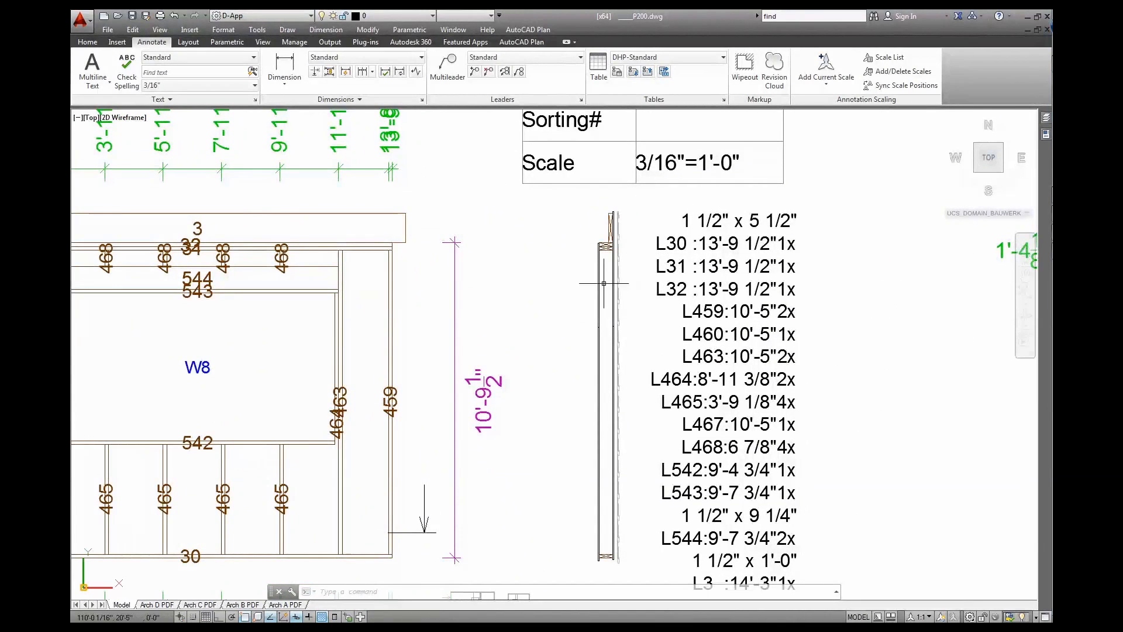
{"action": "middle_click_drag", "start_coordinate": [527, 413], "coordinate": [778, 404]}
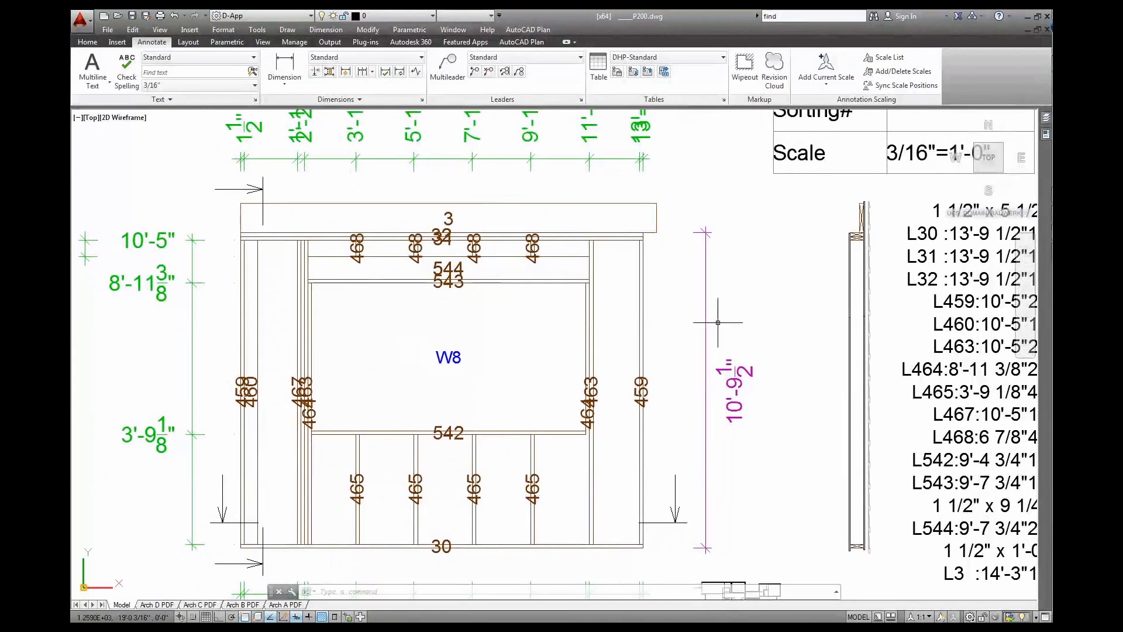
{"action": "scroll", "coordinate": [445, 231], "scroll_direction": "up", "scroll_amount": 6}
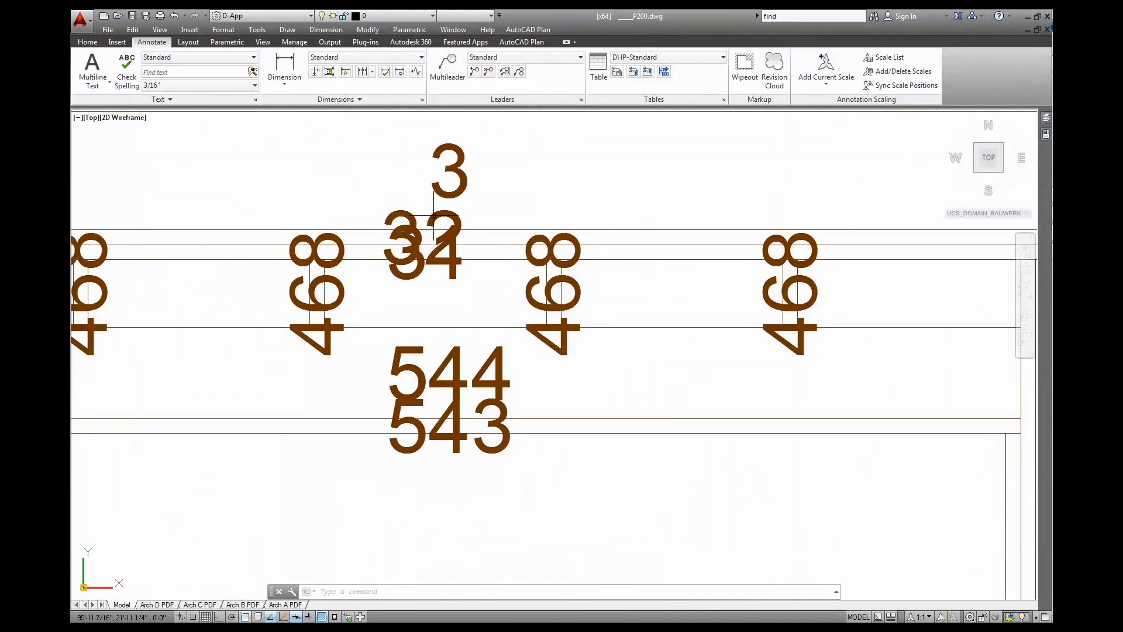
Move the 32 label to the right so it sits clear of label 31
{"action": "left_click", "coordinate": [436, 226]}
{"action": "left_click", "coordinate": [423, 237]}
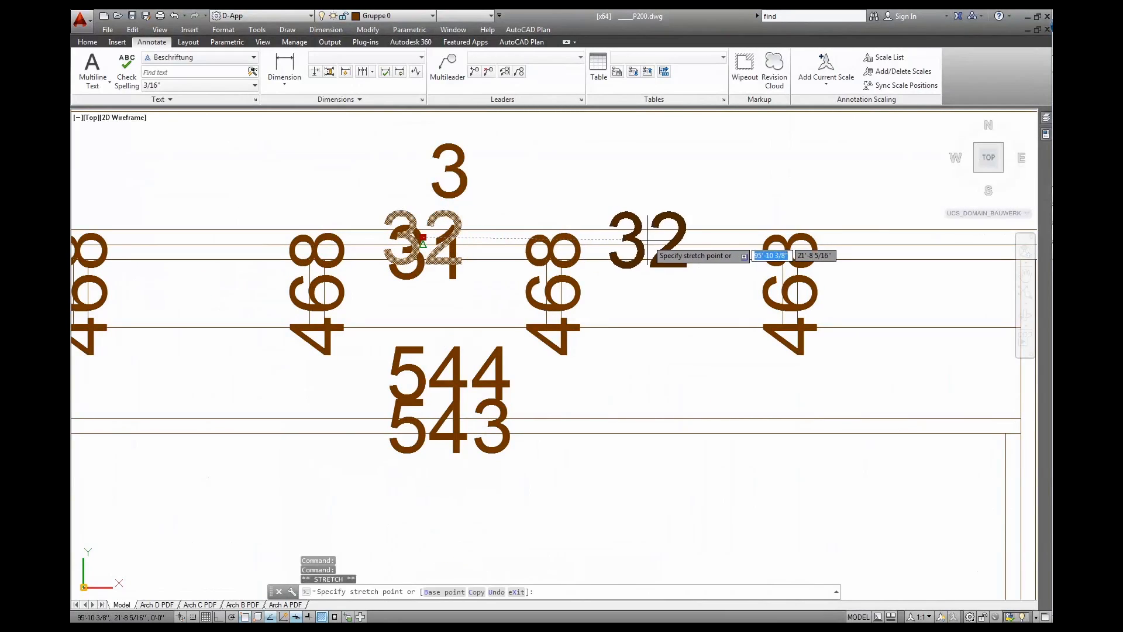
{"action": "left_click", "coordinate": [649, 237]}
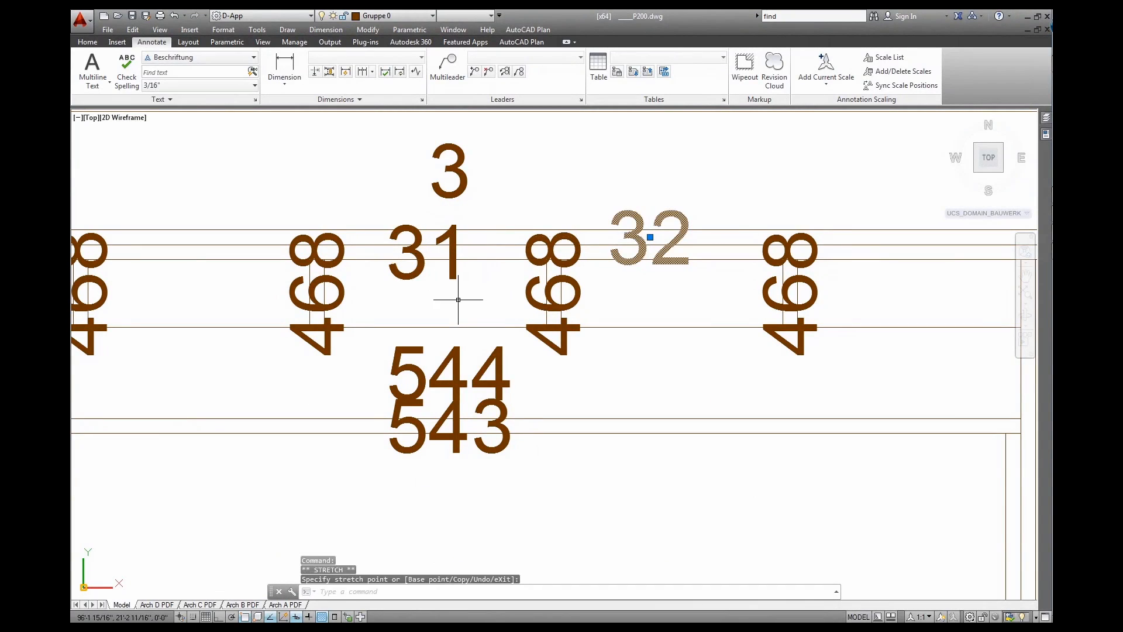
{"action": "scroll", "coordinate": [462, 290], "scroll_direction": "down", "scroll_amount": 2}
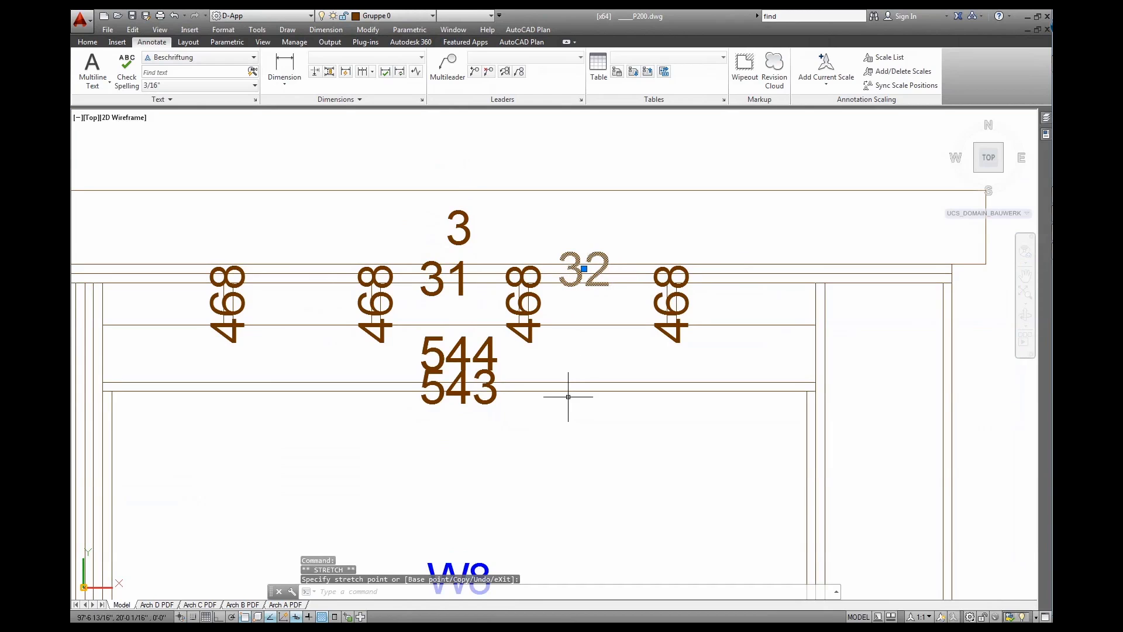
{"action": "key", "text": "Escape"}
{"action": "key", "text": "Escape"}
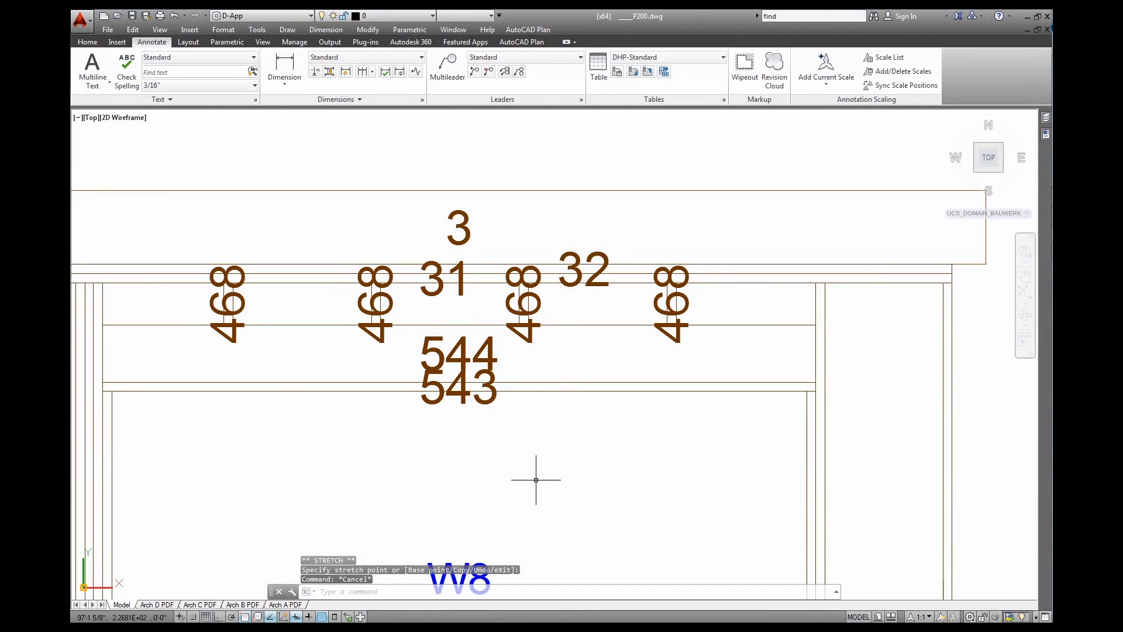
Move the 463 label higher up the stud, clear of 464, and clear the grips
{"action": "scroll", "coordinate": [595, 401], "scroll_direction": "down", "scroll_amount": 2}
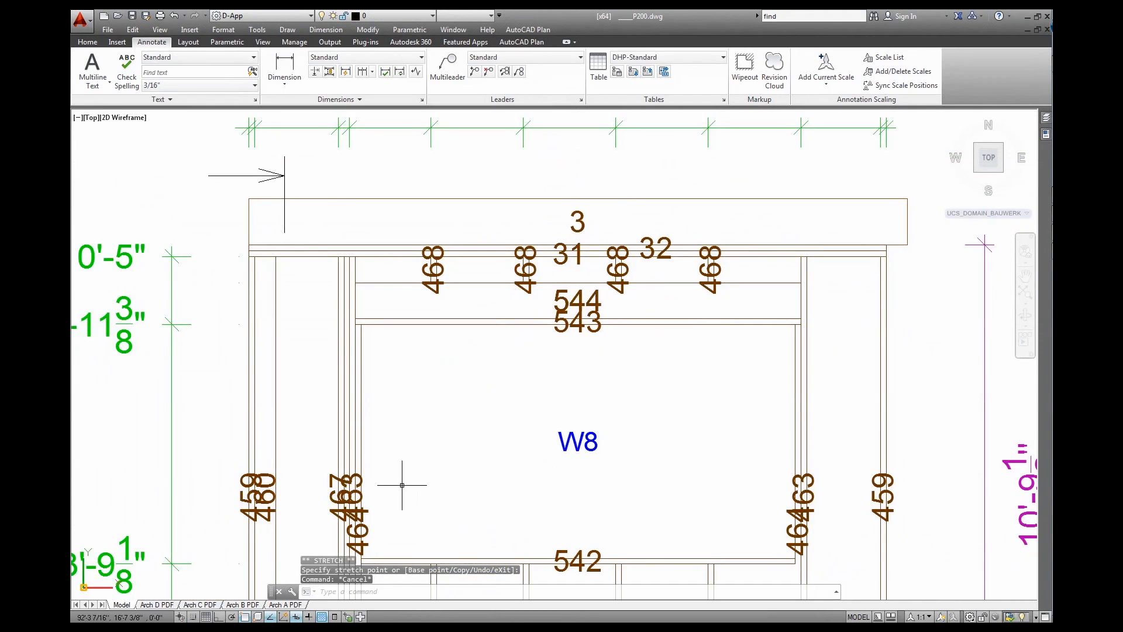
{"action": "middle_click_drag", "start_coordinate": [845, 517], "coordinate": [719, 433]}
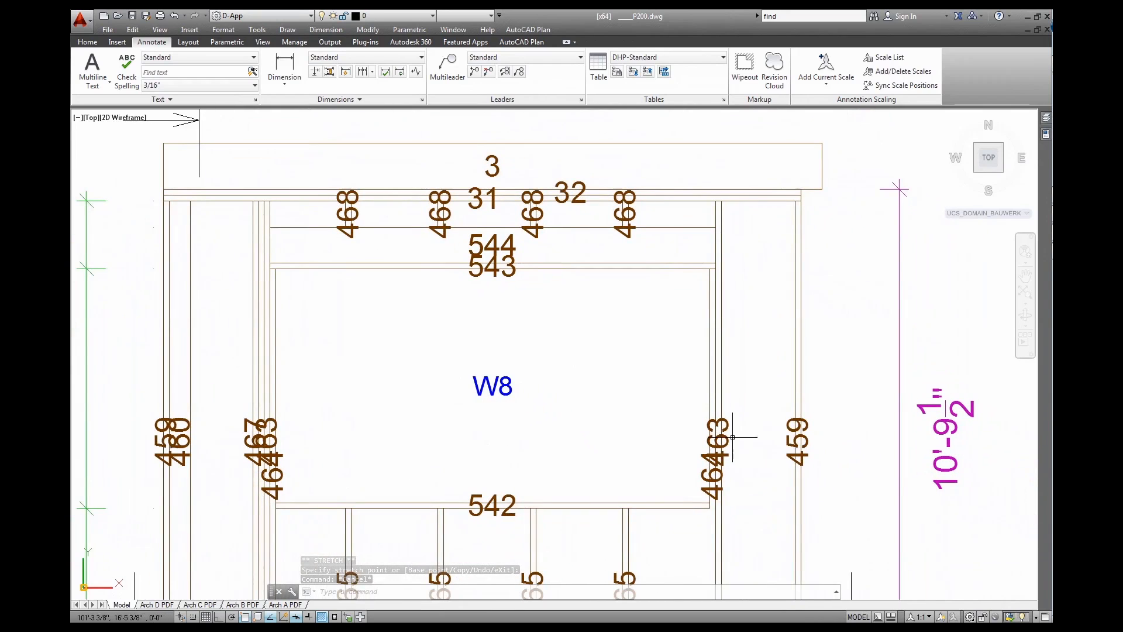
{"action": "left_click", "coordinate": [720, 433]}
{"action": "left_click", "coordinate": [720, 441]}
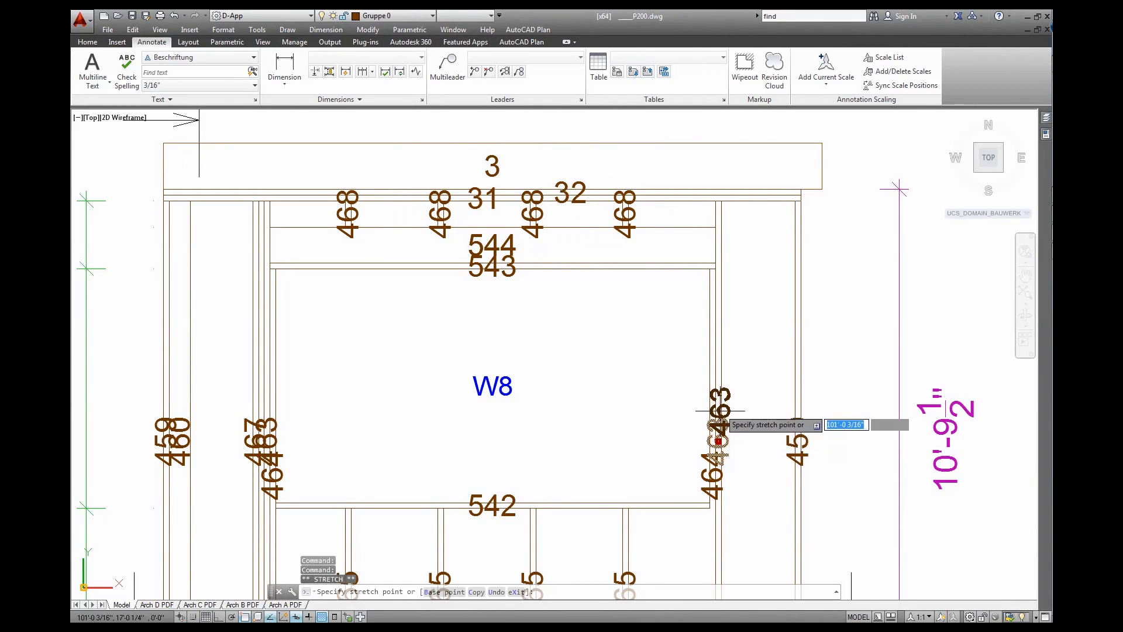
{"action": "key", "text": "Escape"}
{"action": "left_click", "coordinate": [722, 441]}
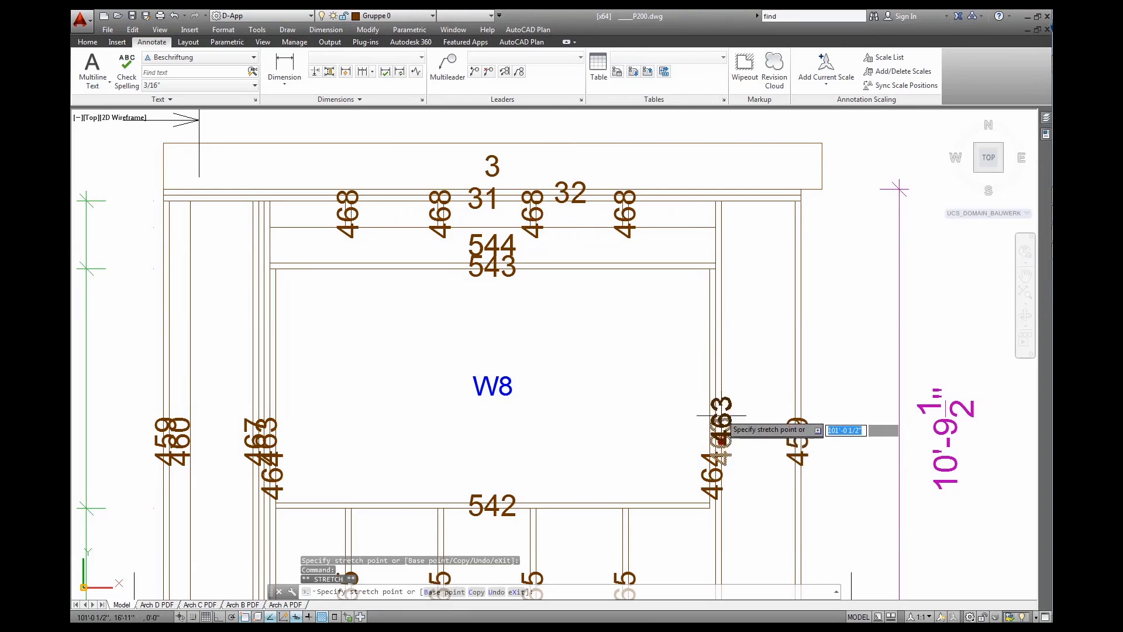
{"action": "scroll", "coordinate": [719, 377], "scroll_direction": "up", "scroll_amount": 6}
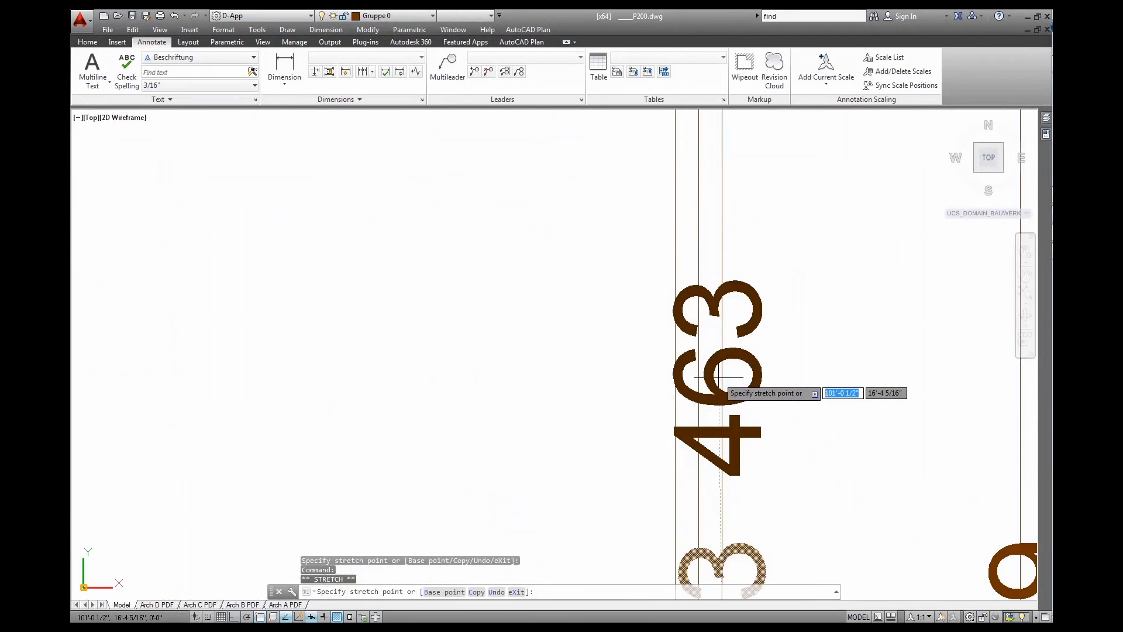
{"action": "left_click", "coordinate": [715, 374]}
{"action": "scroll", "coordinate": [715, 375], "scroll_direction": "down", "scroll_amount": 8}
{"action": "scroll", "coordinate": [878, 388], "scroll_direction": "up", "scroll_amount": 2}
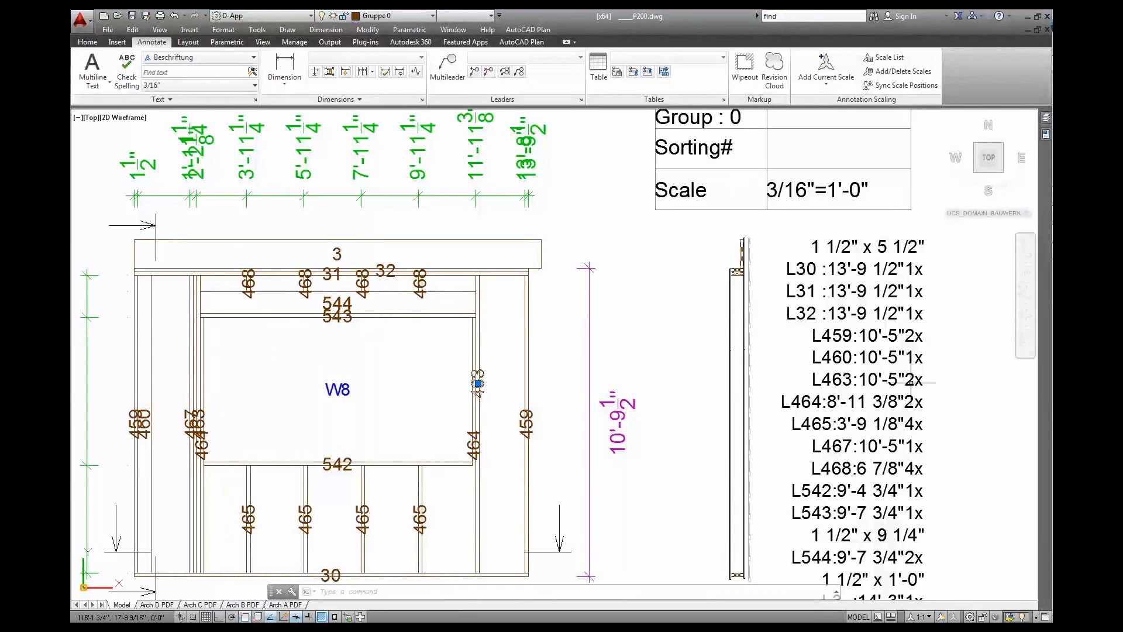
{"action": "left_click", "coordinate": [803, 369]}
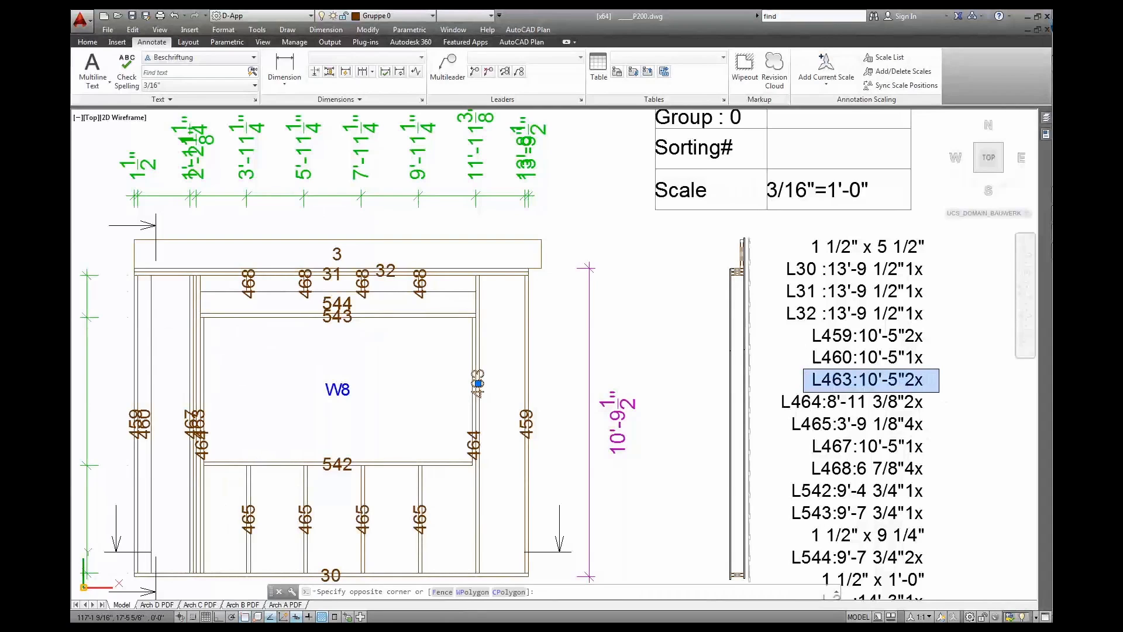
{"action": "left_click", "coordinate": [939, 392]}
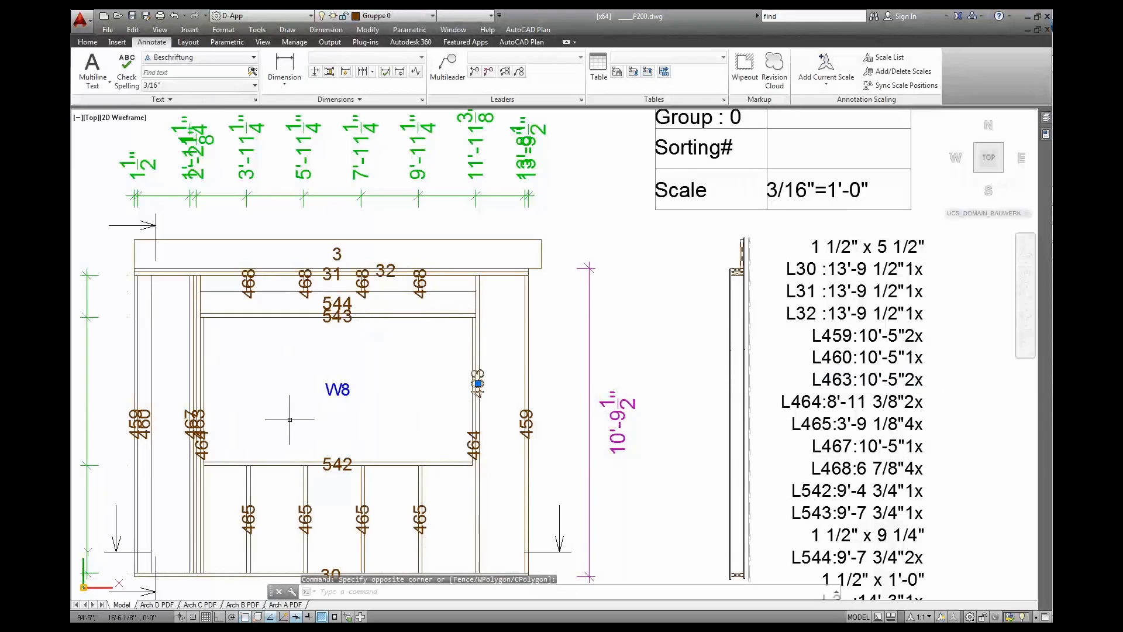
{"action": "key", "text": "Escape"}
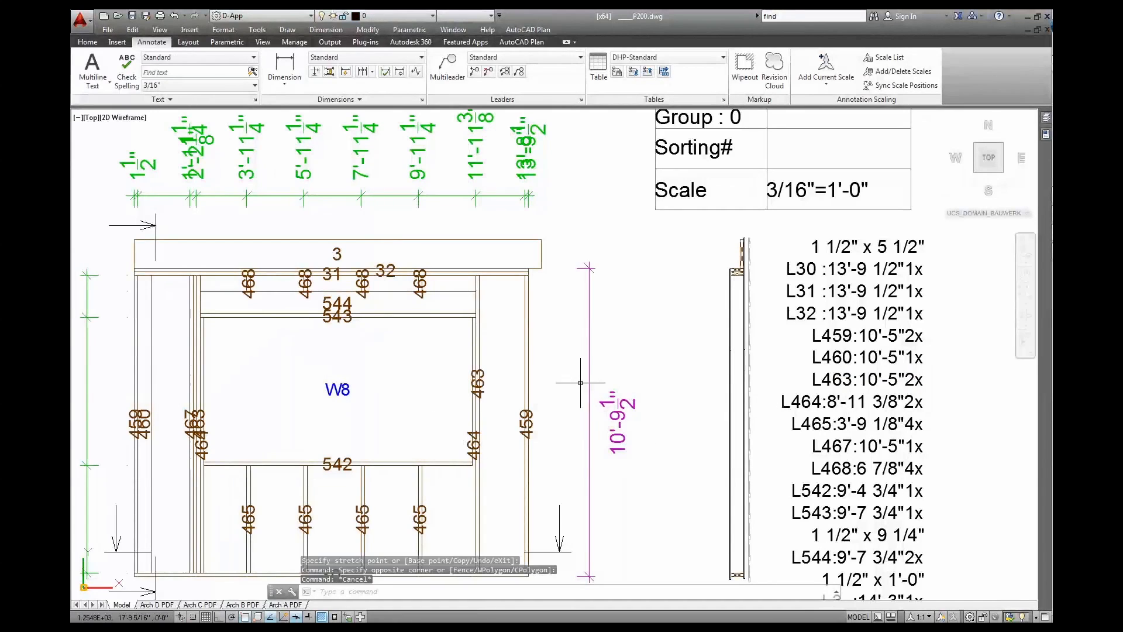
Zoom out and pan across Wall 4 to the Wall 5 elevation
{"action": "scroll", "coordinate": [588, 383], "scroll_direction": "down", "scroll_amount": 2}
{"action": "scroll", "coordinate": [567, 437], "scroll_direction": "down", "scroll_amount": 5}
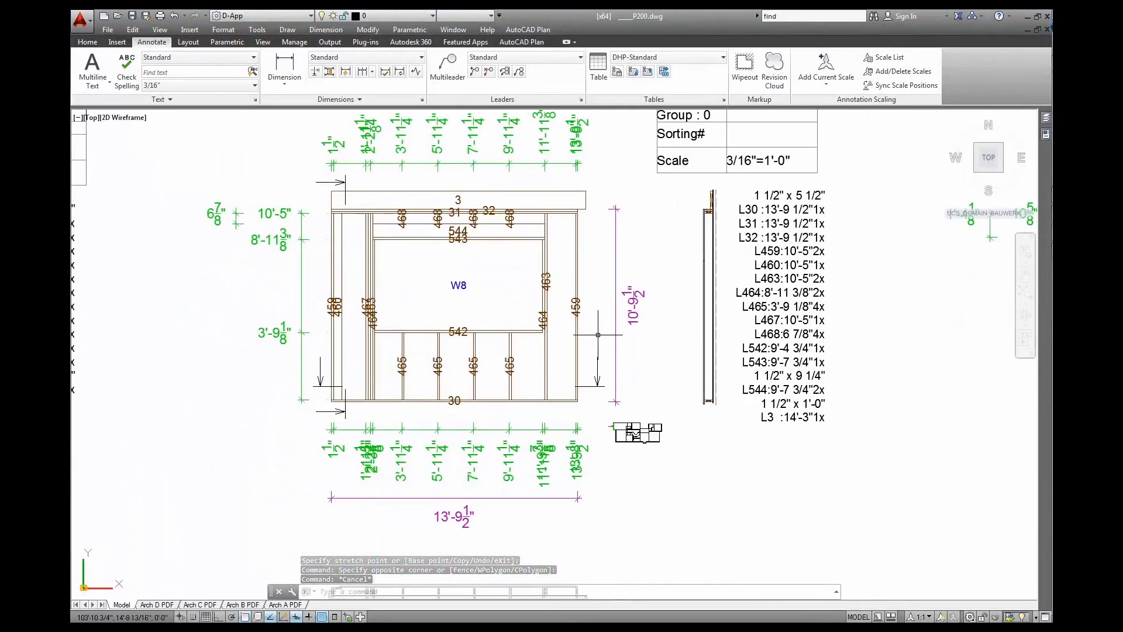
{"action": "middle_click_drag", "start_coordinate": [881, 393], "coordinate": [412, 369]}
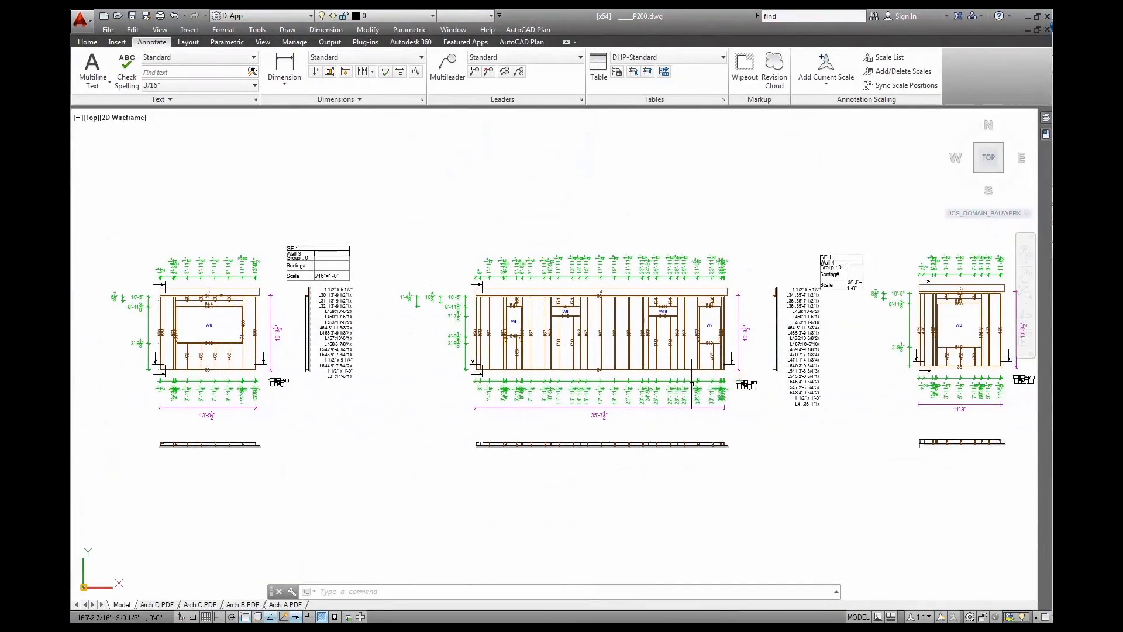
{"action": "scroll", "coordinate": [538, 328], "scroll_direction": "up", "scroll_amount": 4}
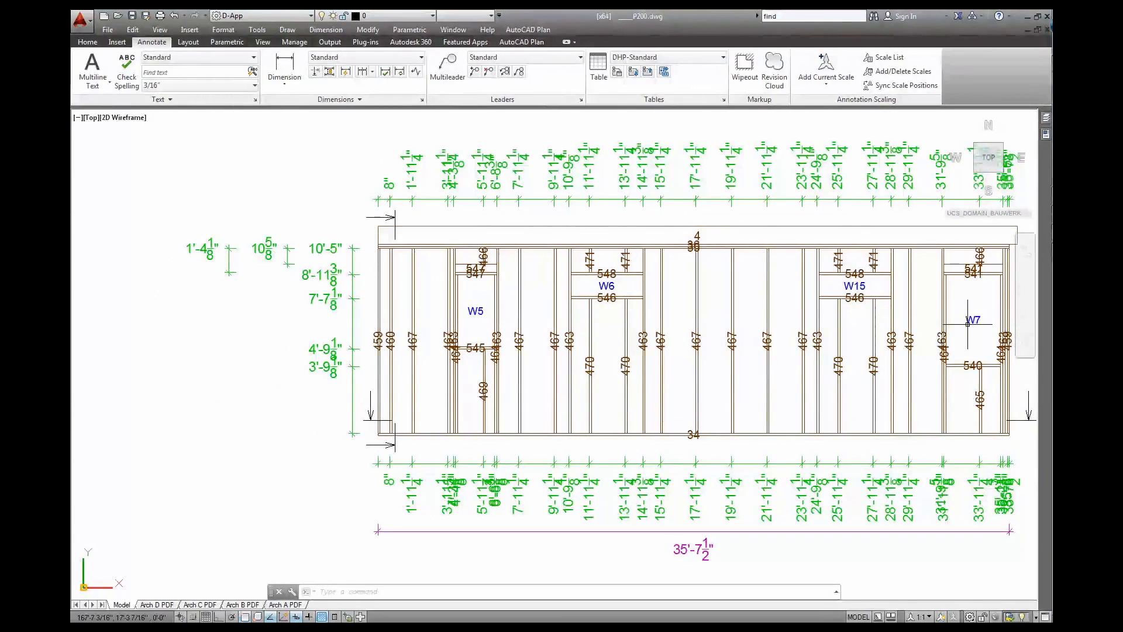
{"action": "middle_click_drag", "start_coordinate": [972, 362], "coordinate": [414, 382]}
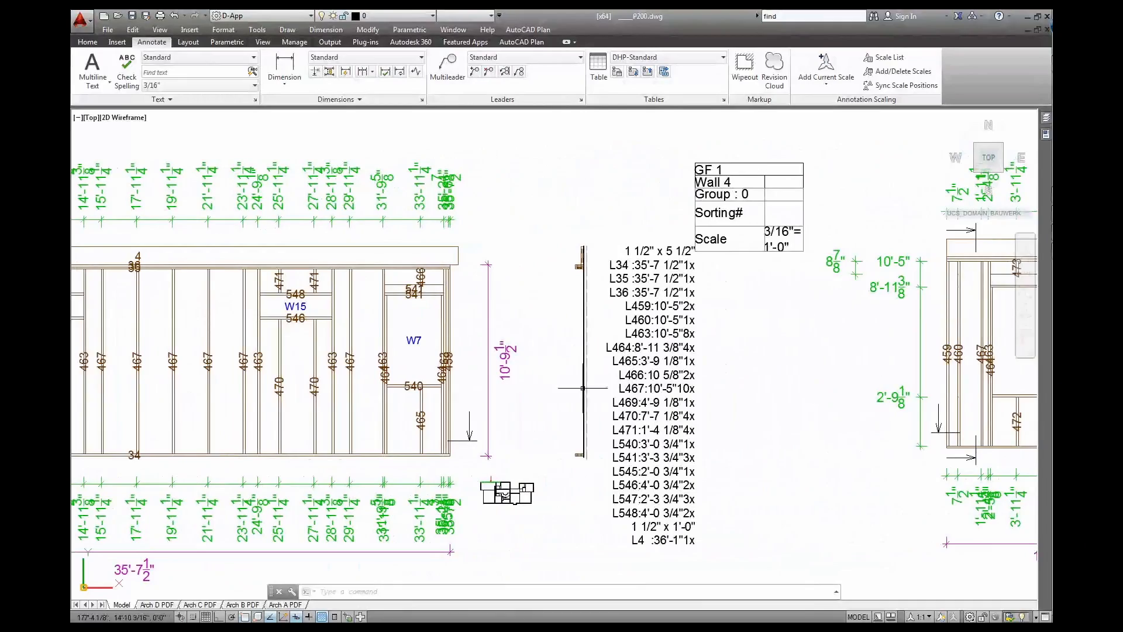
{"action": "middle_click_drag", "start_coordinate": [836, 397], "coordinate": [445, 385]}
{"action": "middle_click_drag", "start_coordinate": [709, 385], "coordinate": [427, 365]}
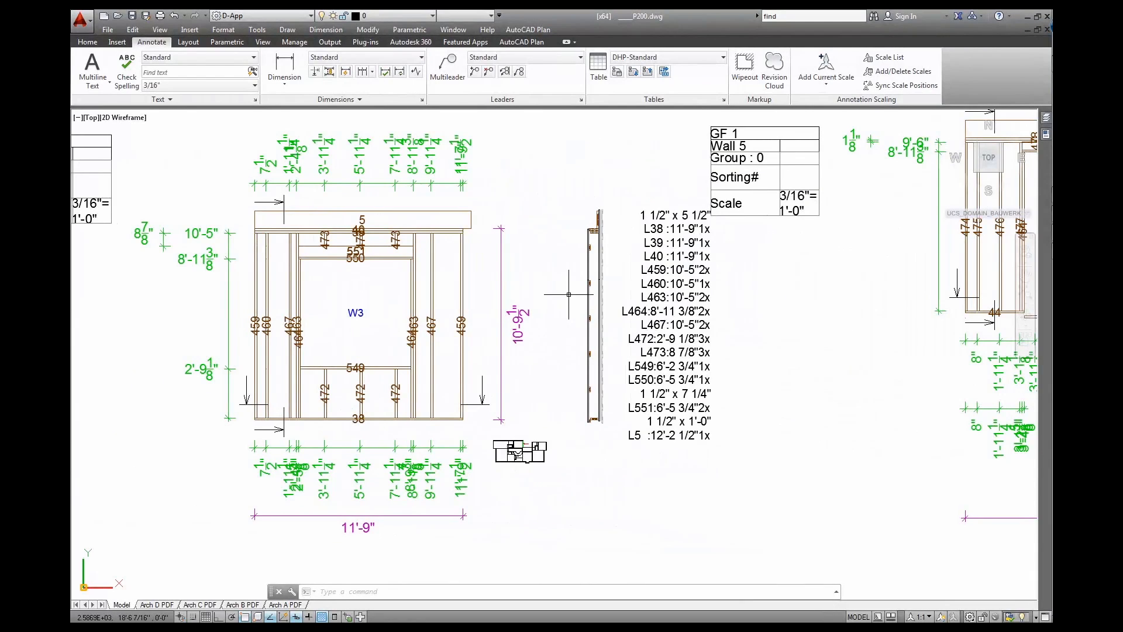
Zoom out to bring the left cut list into view
{"action": "scroll", "coordinate": [529, 447], "scroll_direction": "up", "scroll_amount": 8}
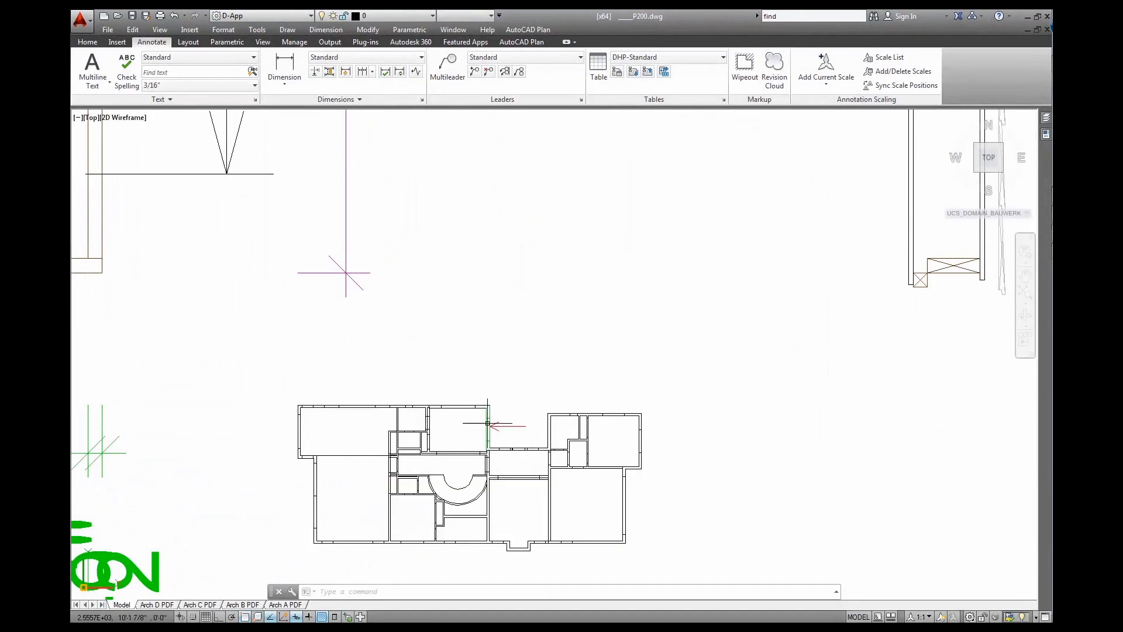
{"action": "scroll", "coordinate": [462, 392], "scroll_direction": "down", "scroll_amount": 4}
{"action": "scroll", "coordinate": [645, 286], "scroll_direction": "down", "scroll_amount": 2}
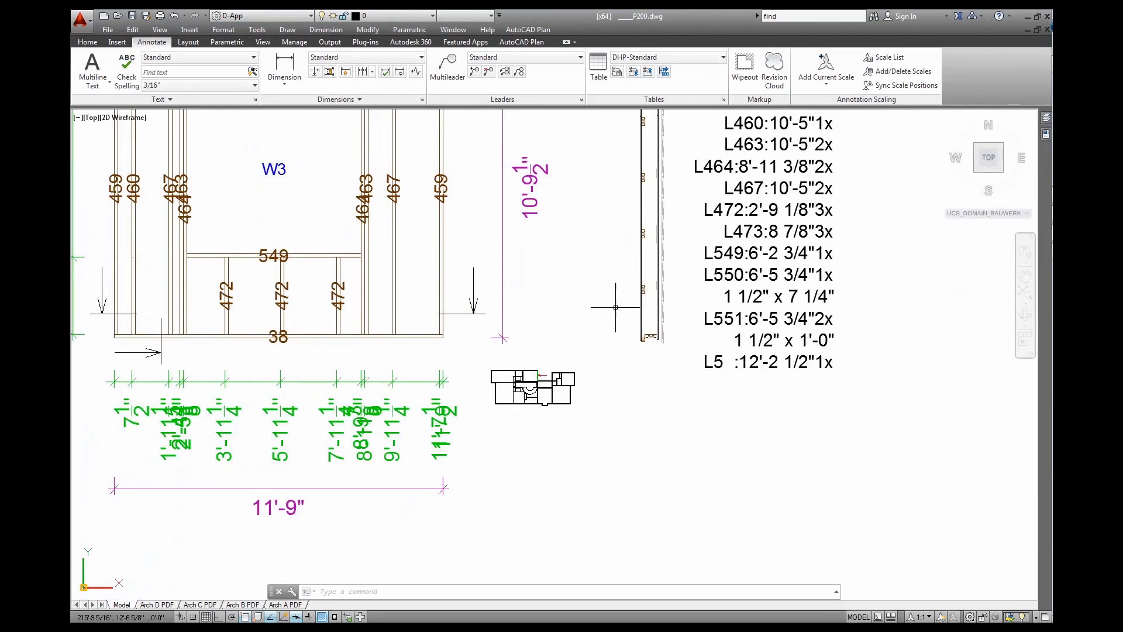
{"action": "scroll", "coordinate": [583, 317], "scroll_direction": "down", "scroll_amount": 2}
{"action": "middle_click_drag", "start_coordinate": [543, 332], "coordinate": [659, 368]}
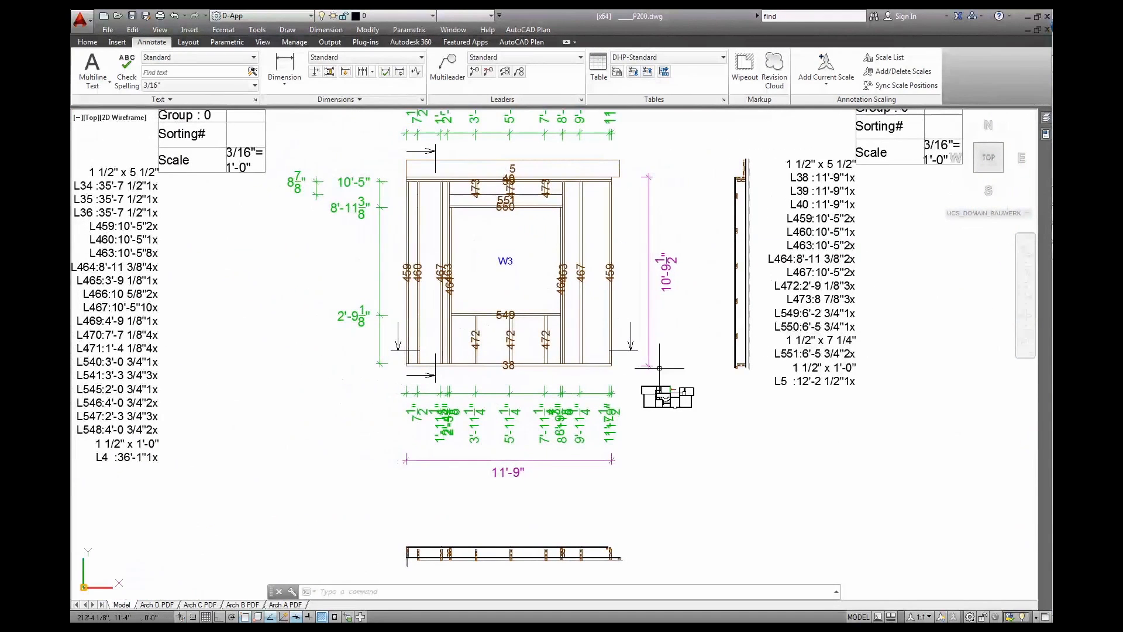
{"action": "scroll", "coordinate": [704, 347], "scroll_direction": "down", "scroll_amount": 2}
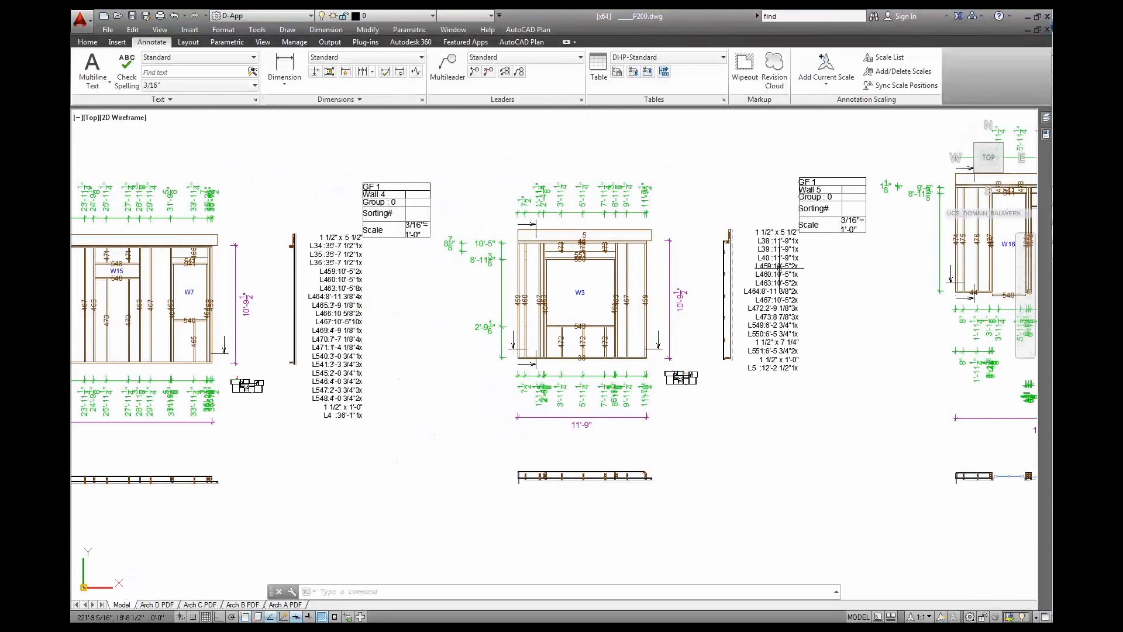
Stretch the Wall 5 title table wider so its scale fits on one line
{"action": "left_click", "coordinate": [836, 216]}
{"action": "left_click", "coordinate": [811, 198]}
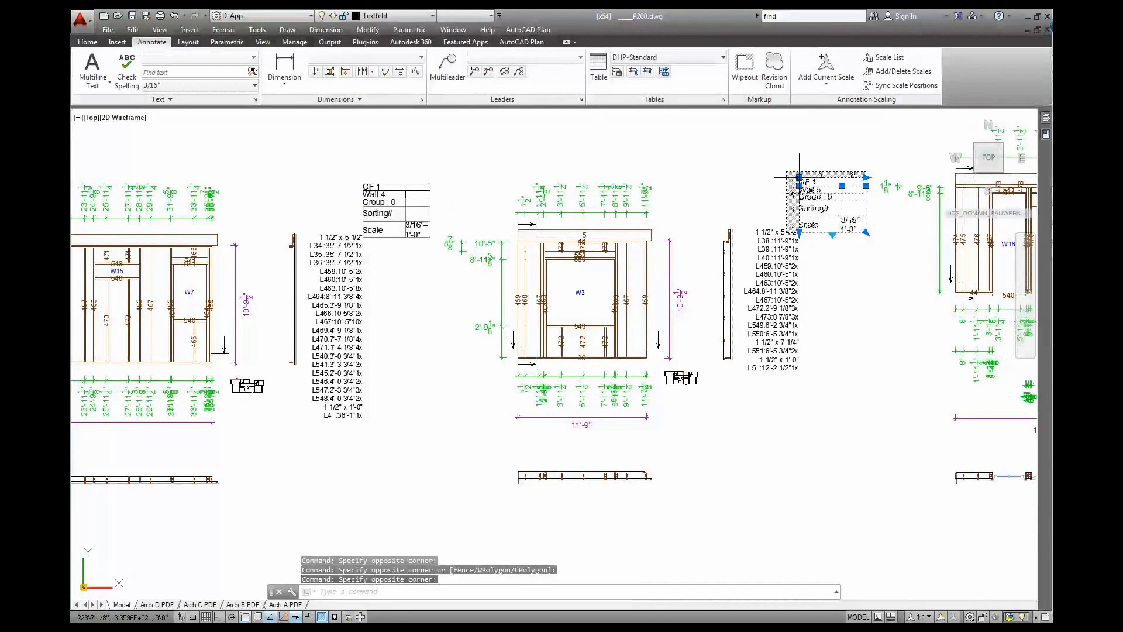
{"action": "left_click", "coordinate": [799, 177]}
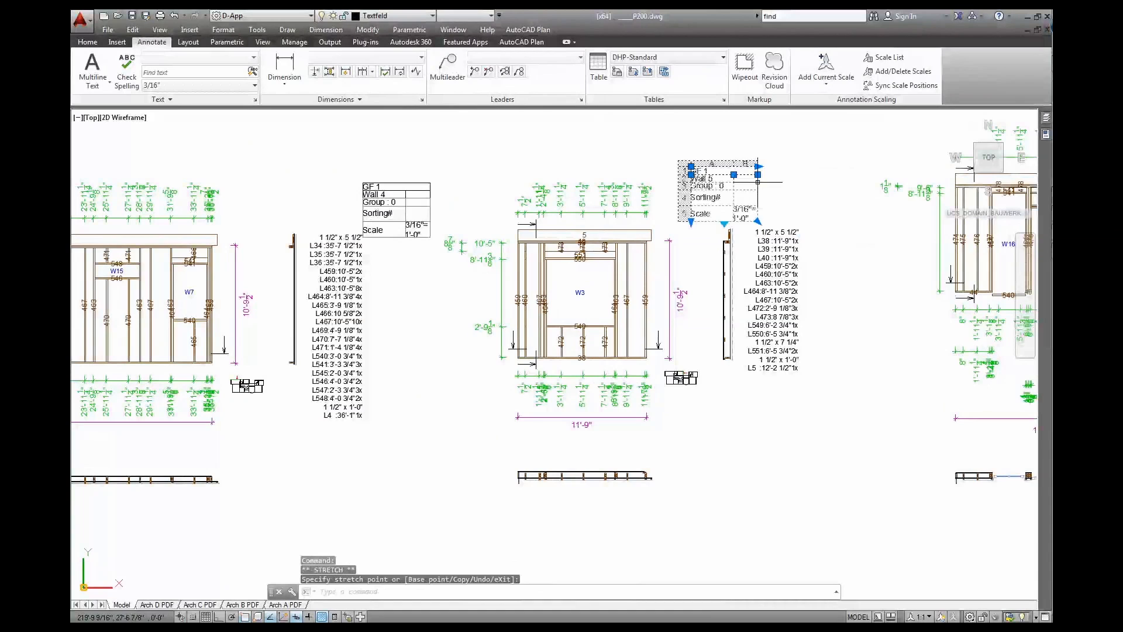
{"action": "left_click", "coordinate": [778, 175]}
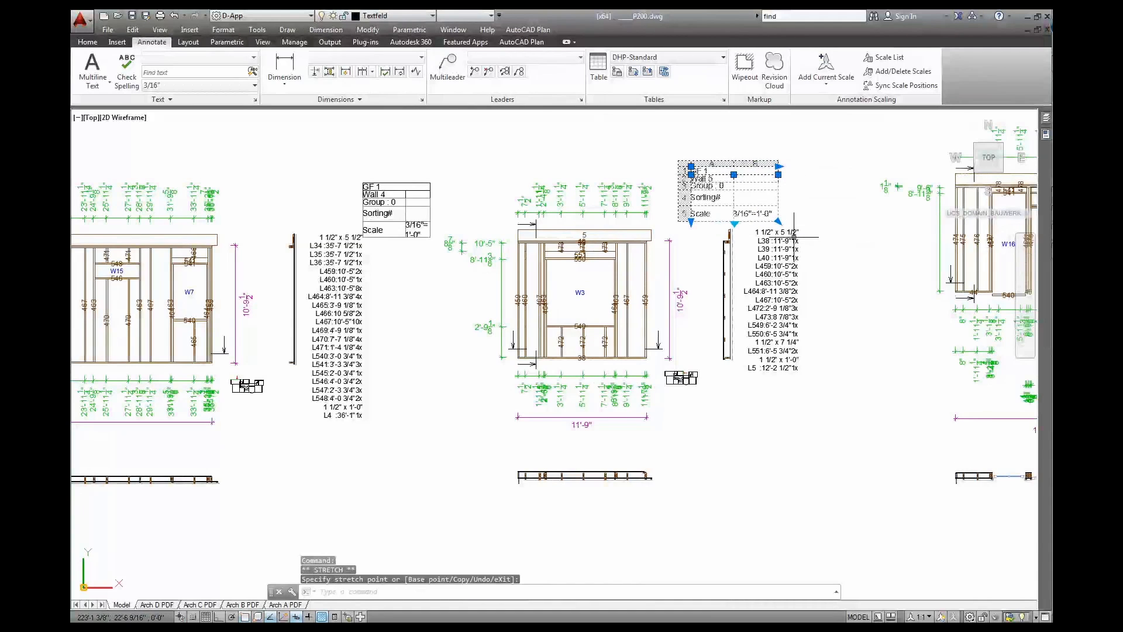
{"action": "key", "text": "Escape"}
Browse the row of wall frames from W16 to Wall 8's W1, then show the whole drawing
{"action": "scroll", "coordinate": [755, 221], "scroll_direction": "up", "scroll_amount": 4}
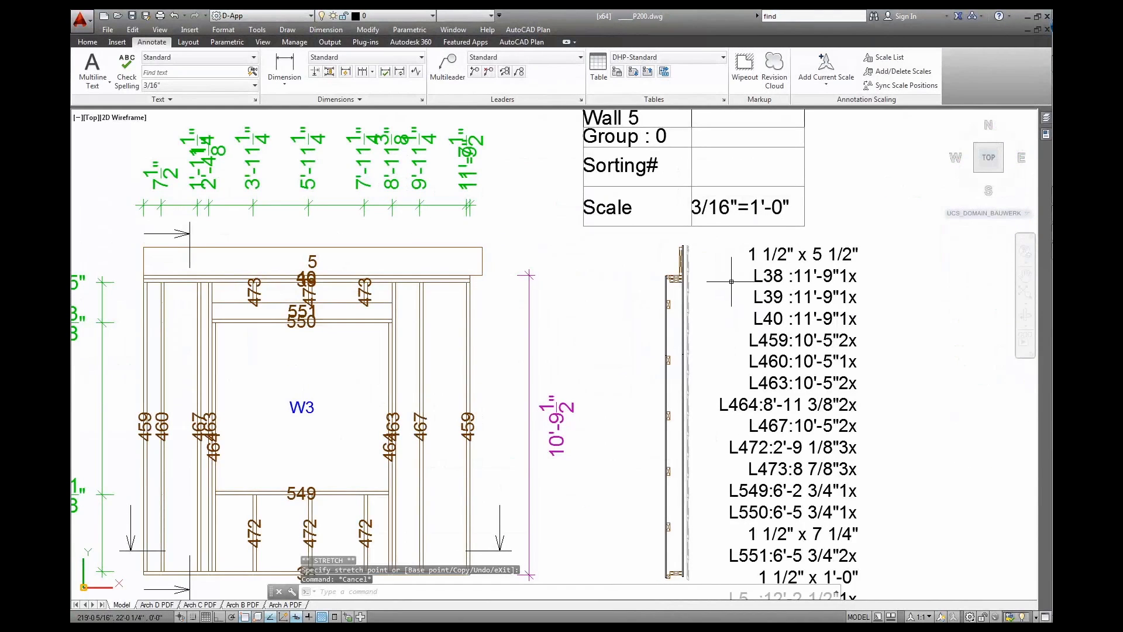
{"action": "scroll", "coordinate": [731, 281], "scroll_direction": "down", "scroll_amount": 2}
{"action": "middle_click_drag", "start_coordinate": [1006, 350], "coordinate": [552, 330]}
{"action": "middle_click_drag", "start_coordinate": [1009, 345], "coordinate": [438, 301]}
{"action": "mouse_move", "coordinate": [839, 344]}
{"action": "middle_mouse_down"}
{"action": "mouse_move", "coordinate": [422, 325]}
{"action": "mouse_move", "coordinate": [560, 347]}
{"action": "mouse_move", "coordinate": [326, 339]}
{"action": "middle_mouse_up"}
{"action": "middle_click_drag", "start_coordinate": [977, 351], "coordinate": [536, 368]}
{"action": "scroll", "coordinate": [535, 368], "scroll_direction": "down", "scroll_amount": 4}
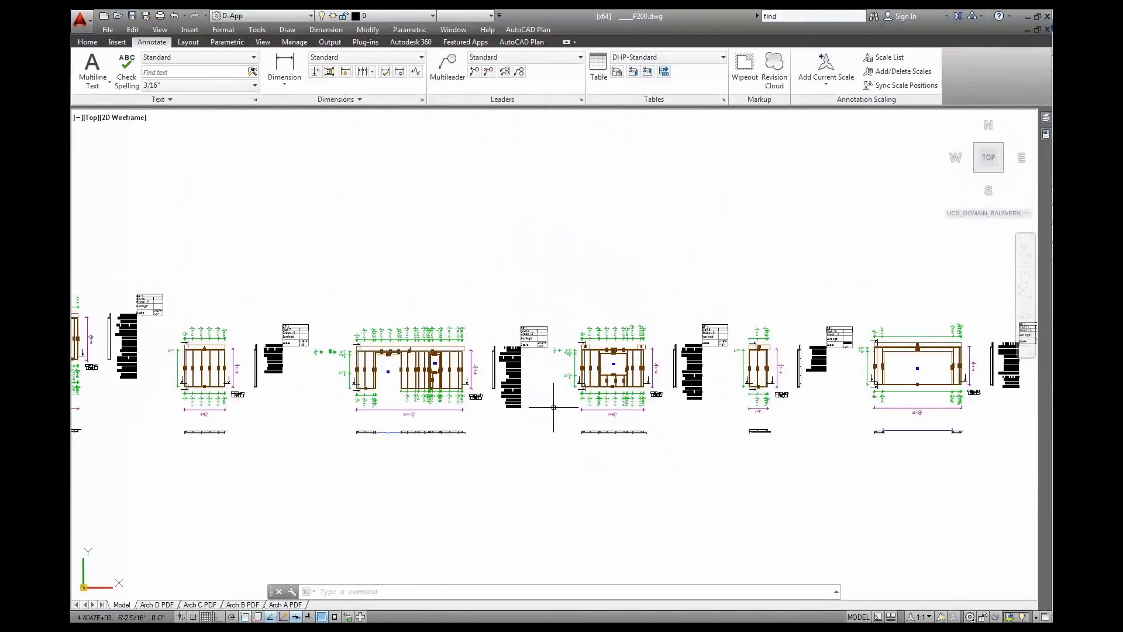
{"action": "middle_click_drag", "start_coordinate": [344, 406], "coordinate": [941, 429]}
{"action": "middle_click_drag", "start_coordinate": [442, 407], "coordinate": [835, 405]}
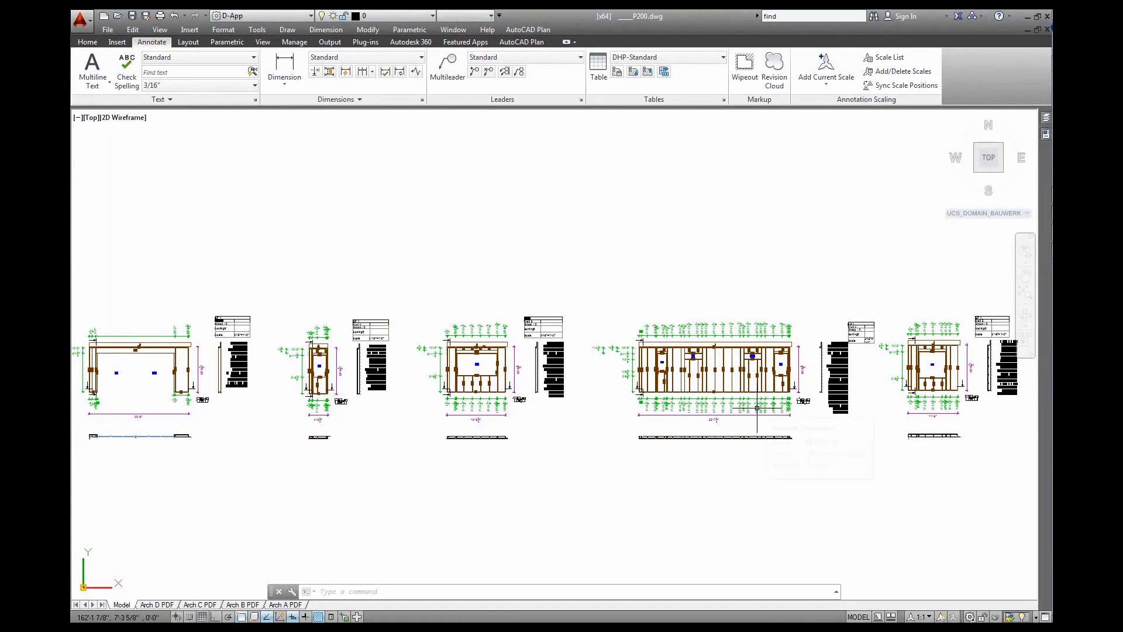
{"action": "scroll", "coordinate": [755, 403], "scroll_direction": "down", "scroll_amount": 5}
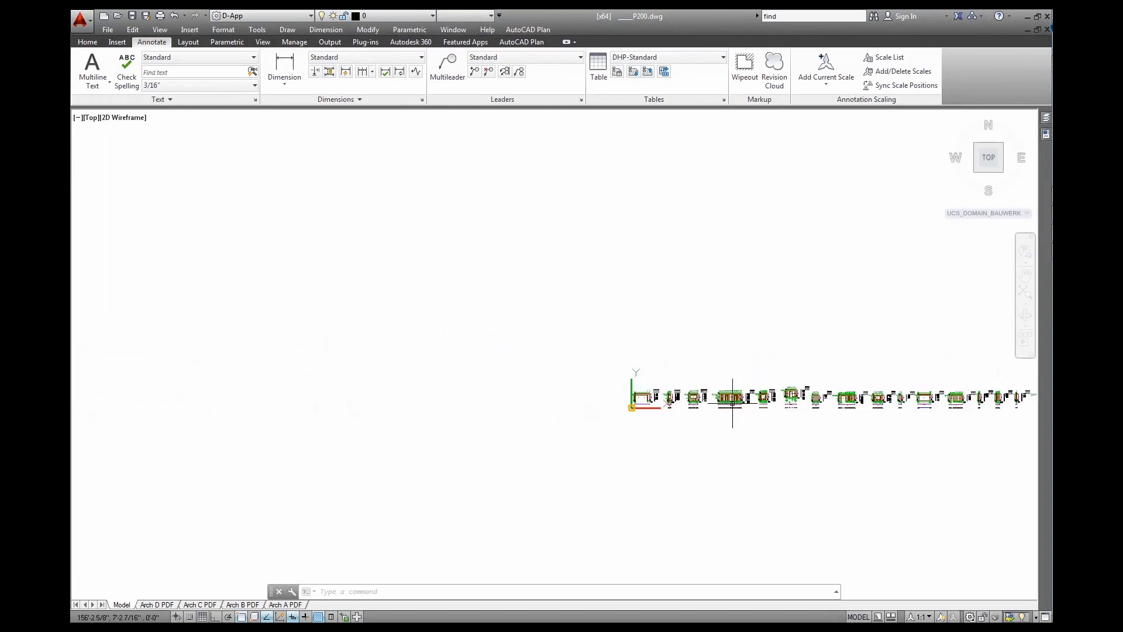
{"action": "middle_click", "coordinate": [750, 348]}
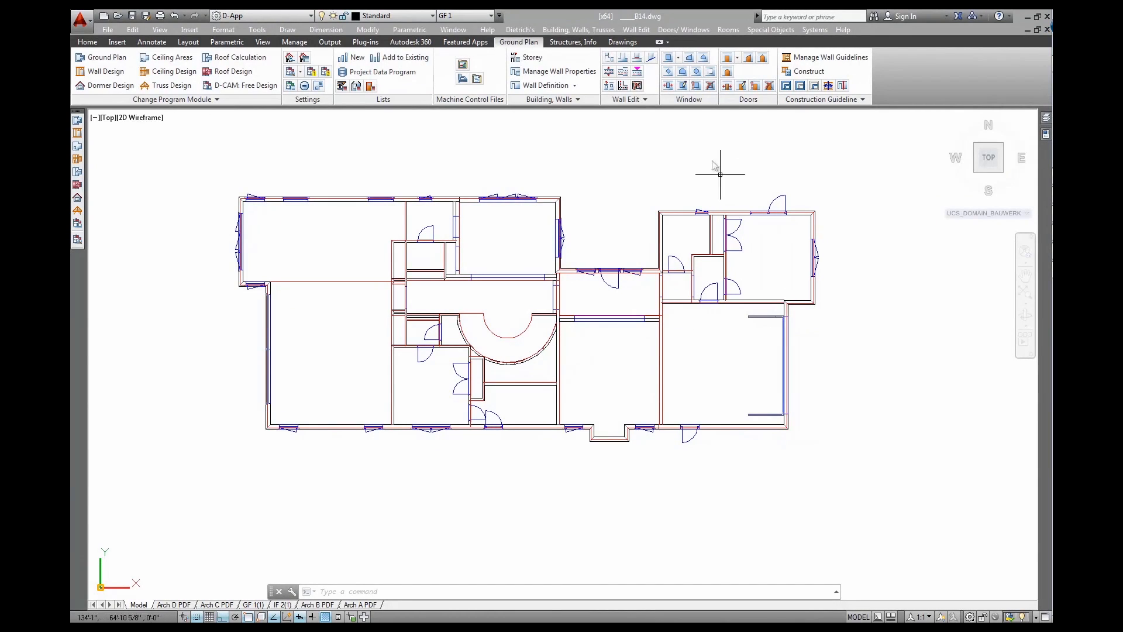
Open the top exterior wall's properties and check its U-value and dew point
{"action": "left_click", "coordinate": [624, 74]}
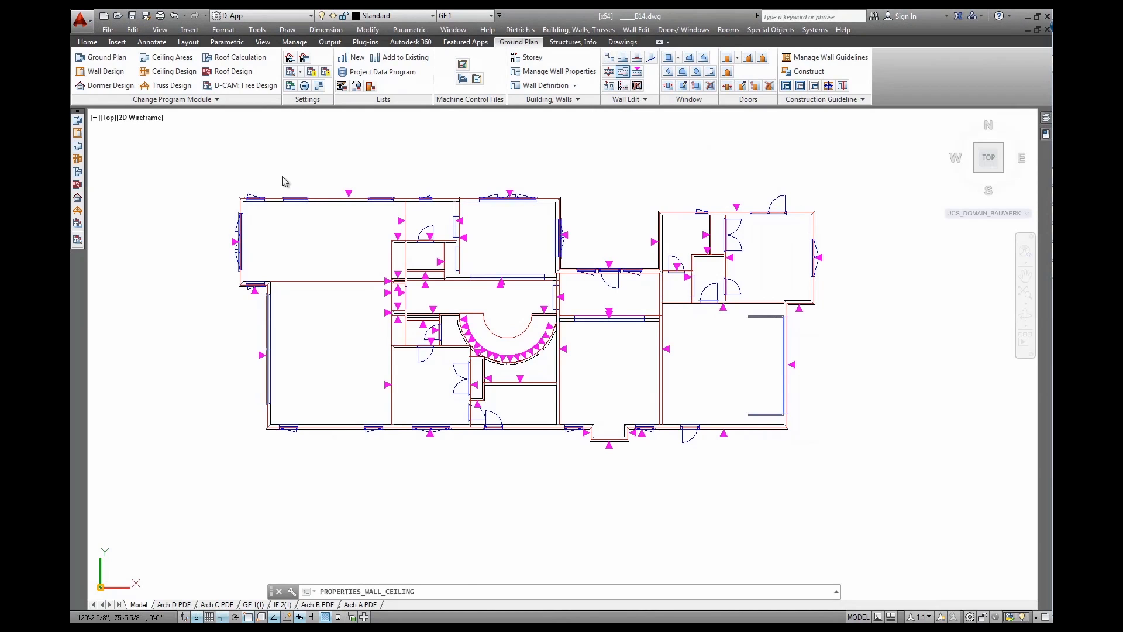
{"action": "left_click", "coordinate": [351, 201]}
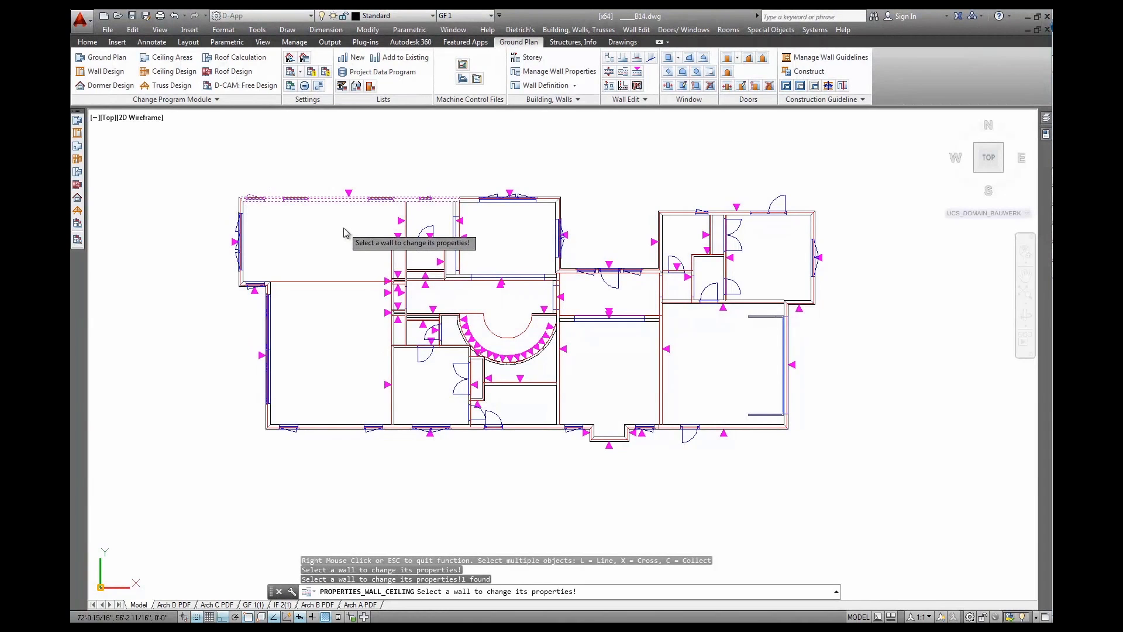
{"action": "right_click", "coordinate": [344, 229]}
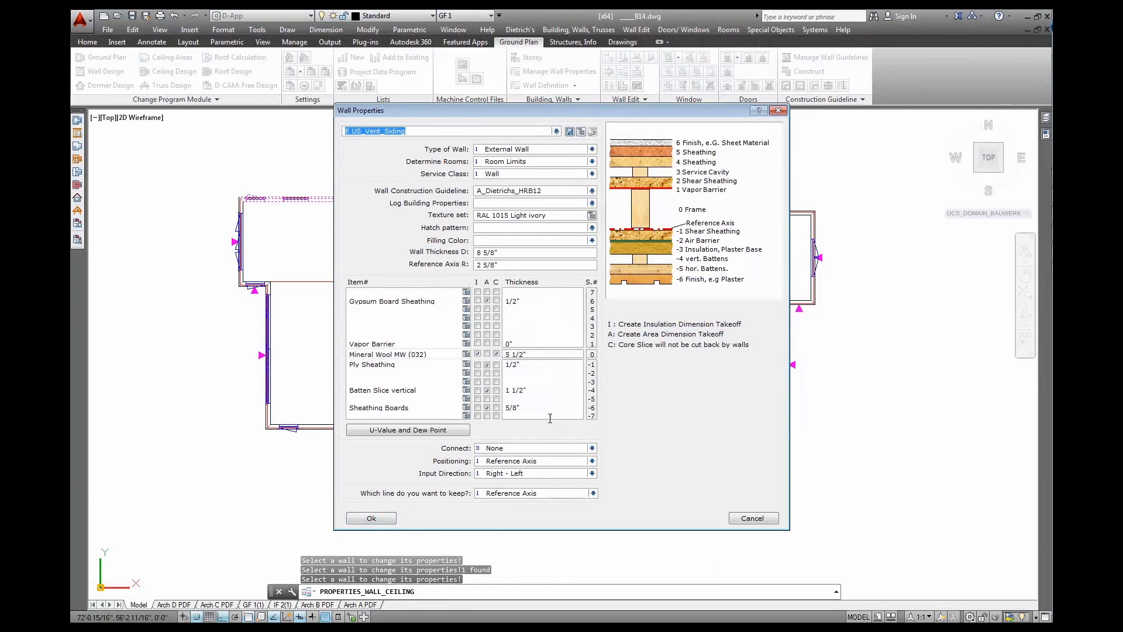
{"action": "left_click", "coordinate": [448, 431]}
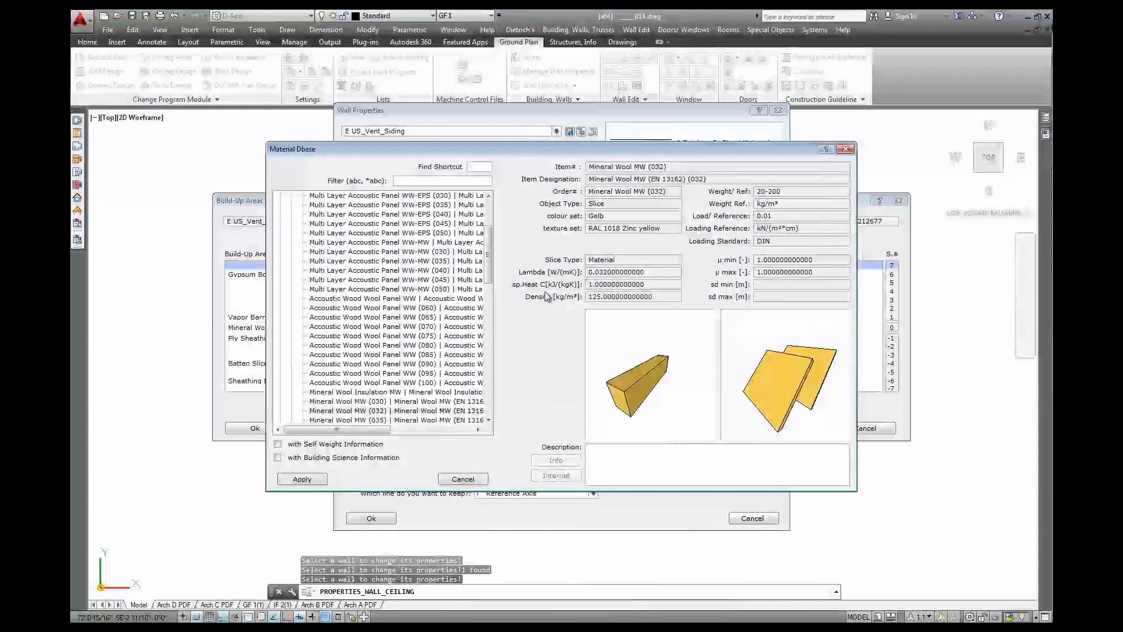
Apply Mineral Wool MW (032) to the build-up layer, confirm, and select a right-wing wall
{"action": "left_click", "coordinate": [298, 479]}
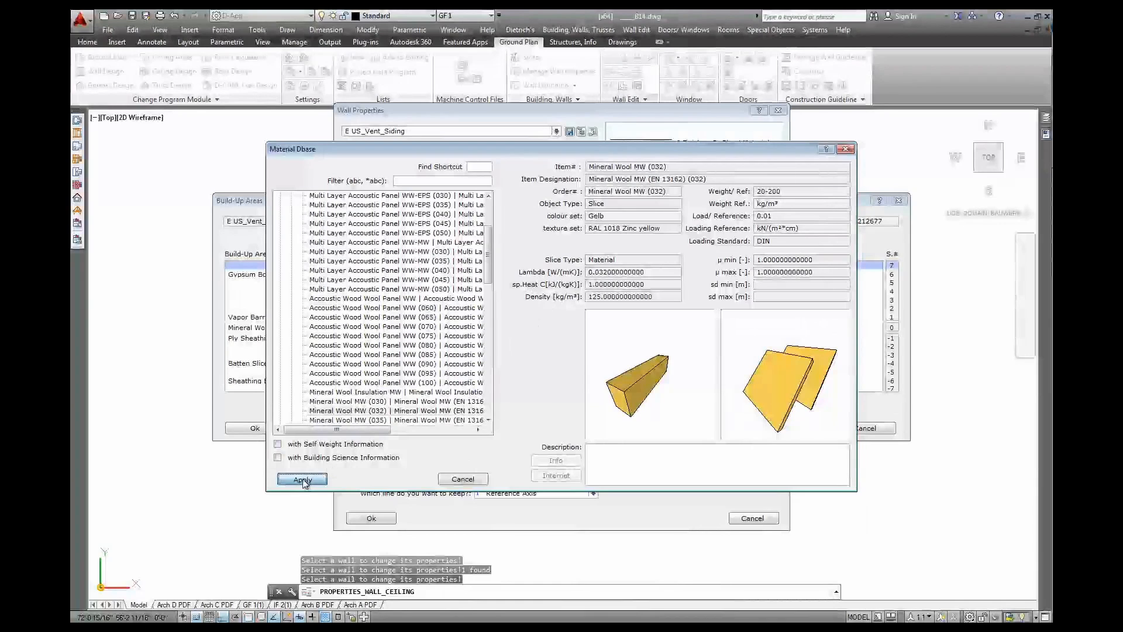
{"action": "left_click", "coordinate": [255, 428]}
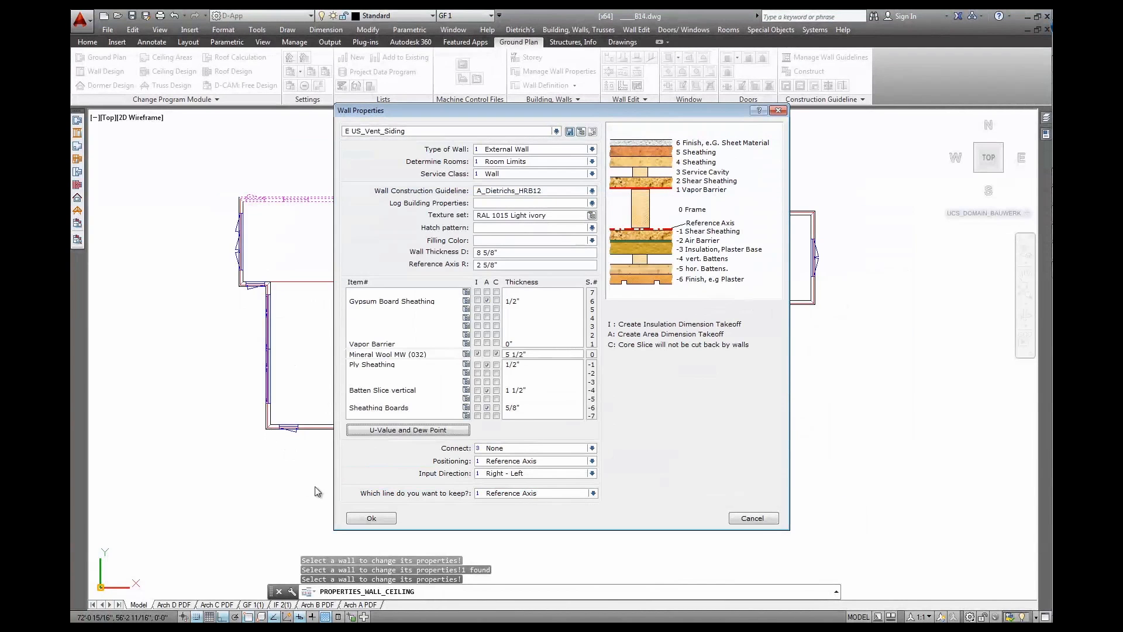
{"action": "left_click", "coordinate": [372, 518]}
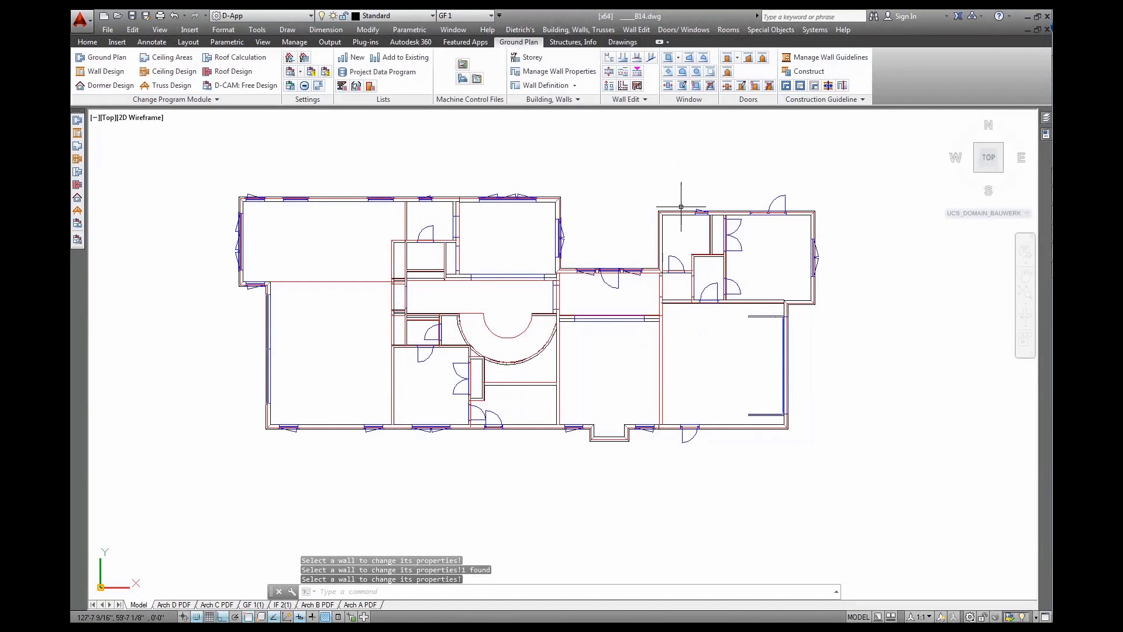
{"action": "left_click", "coordinate": [801, 215]}
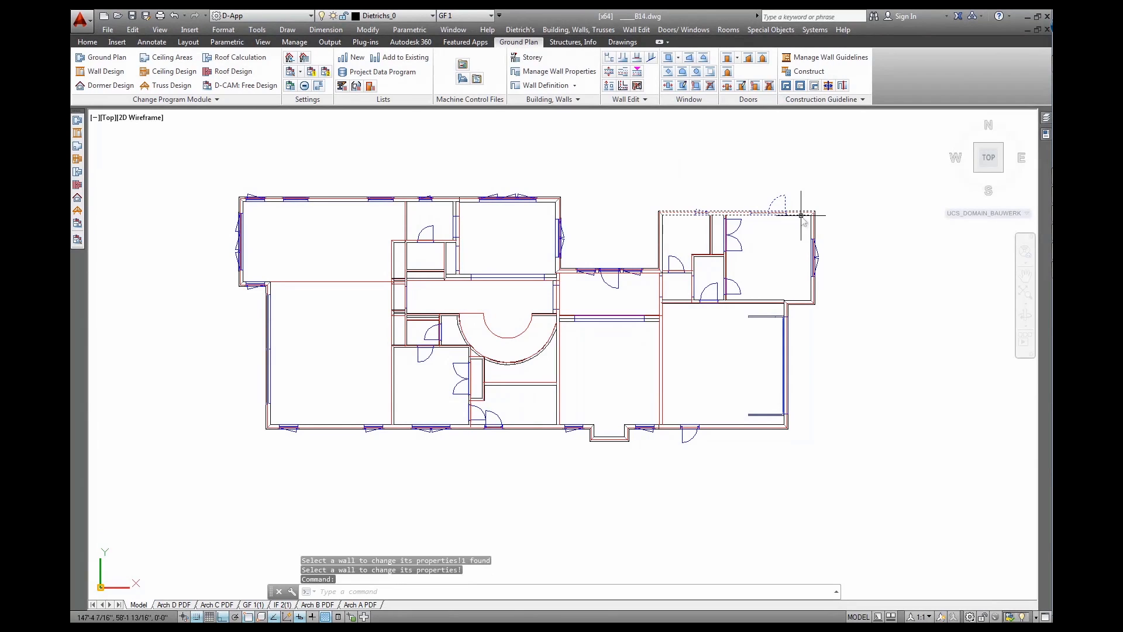
{"action": "left_click", "coordinate": [622, 72]}
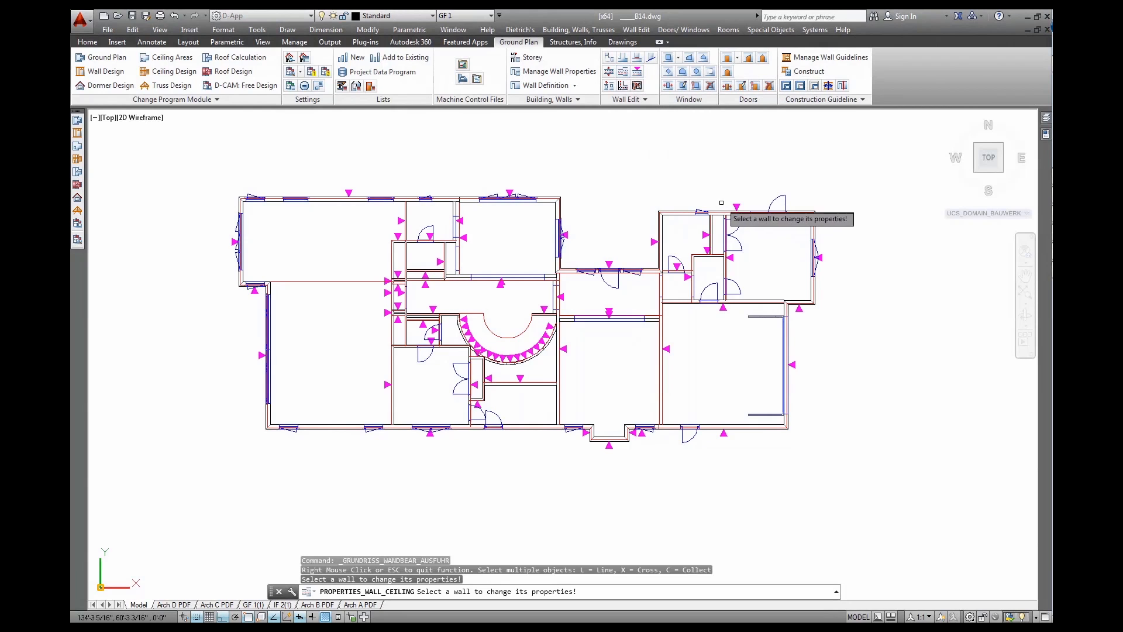
{"action": "left_click", "coordinate": [741, 213]}
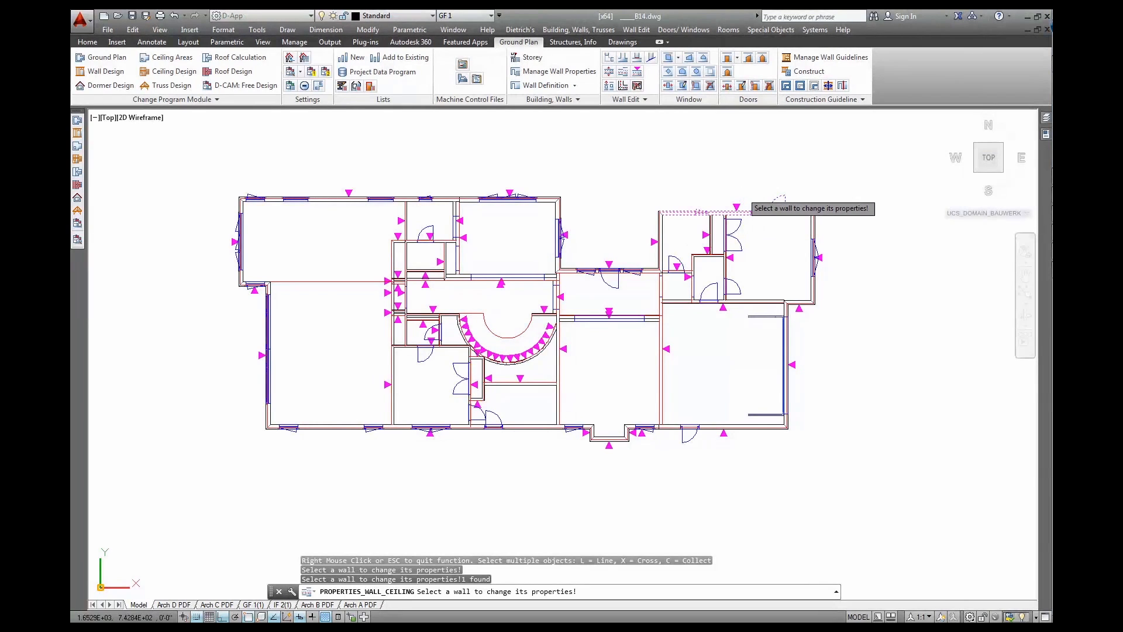
{"action": "right_click", "coordinate": [742, 193]}
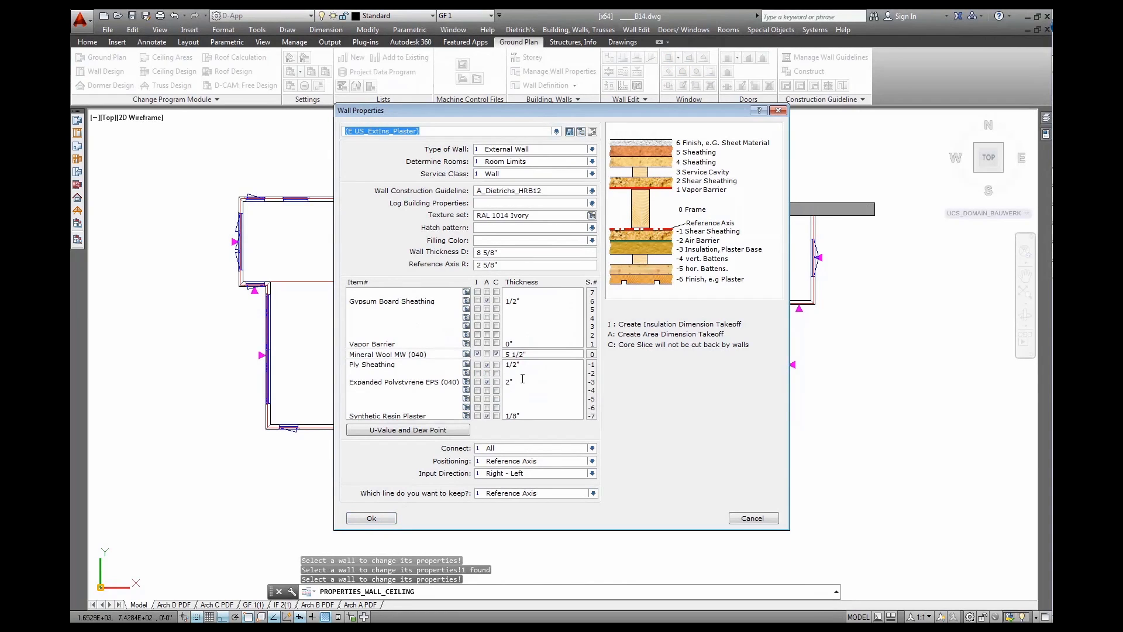
{"action": "left_click", "coordinate": [458, 430]}
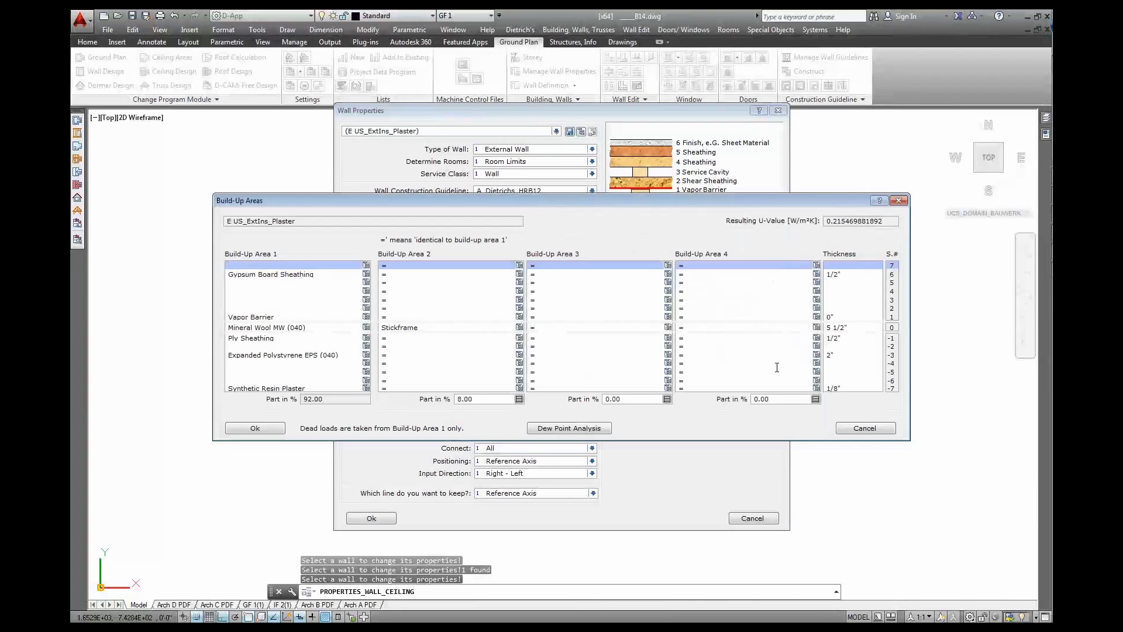
{"action": "left_click", "coordinate": [255, 428]}
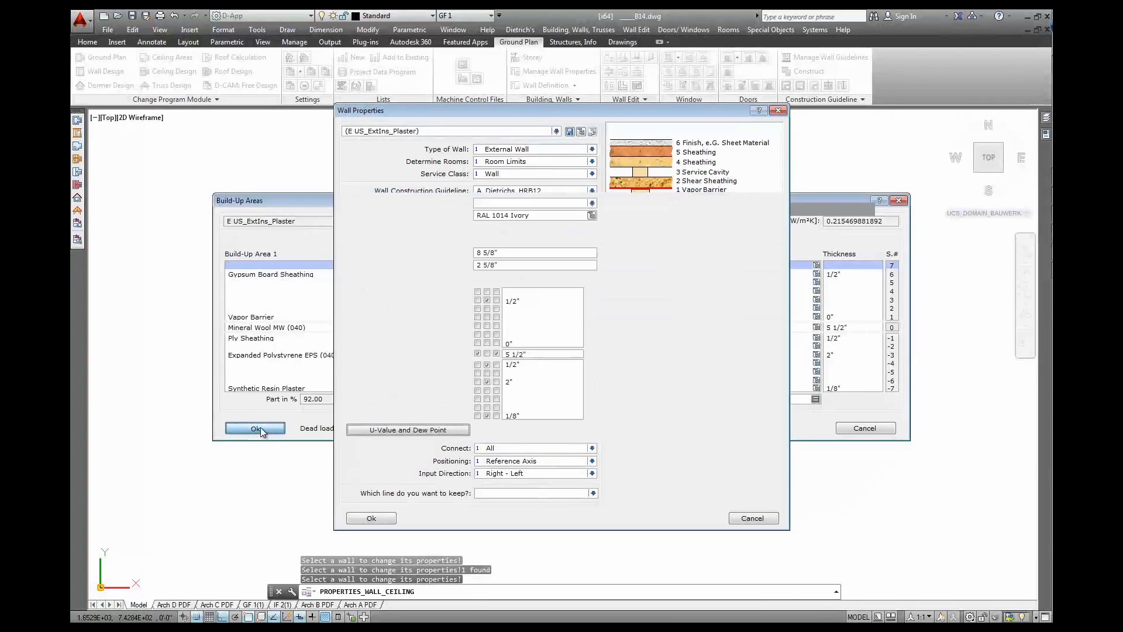
{"action": "left_click", "coordinate": [371, 518]}
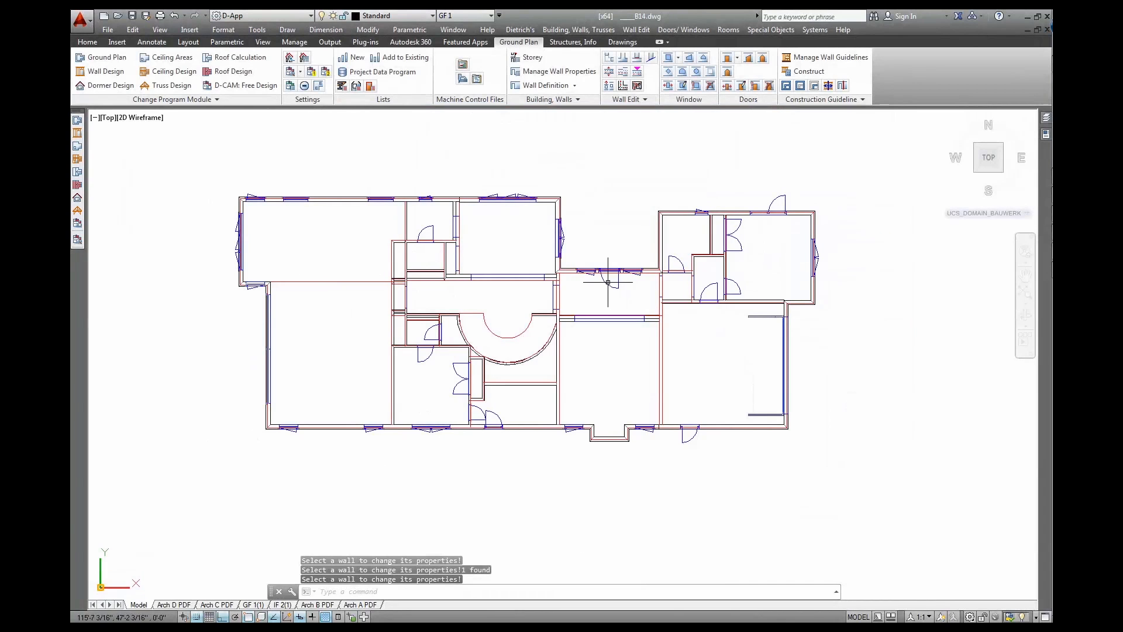
{"action": "left_click", "coordinate": [682, 87]}
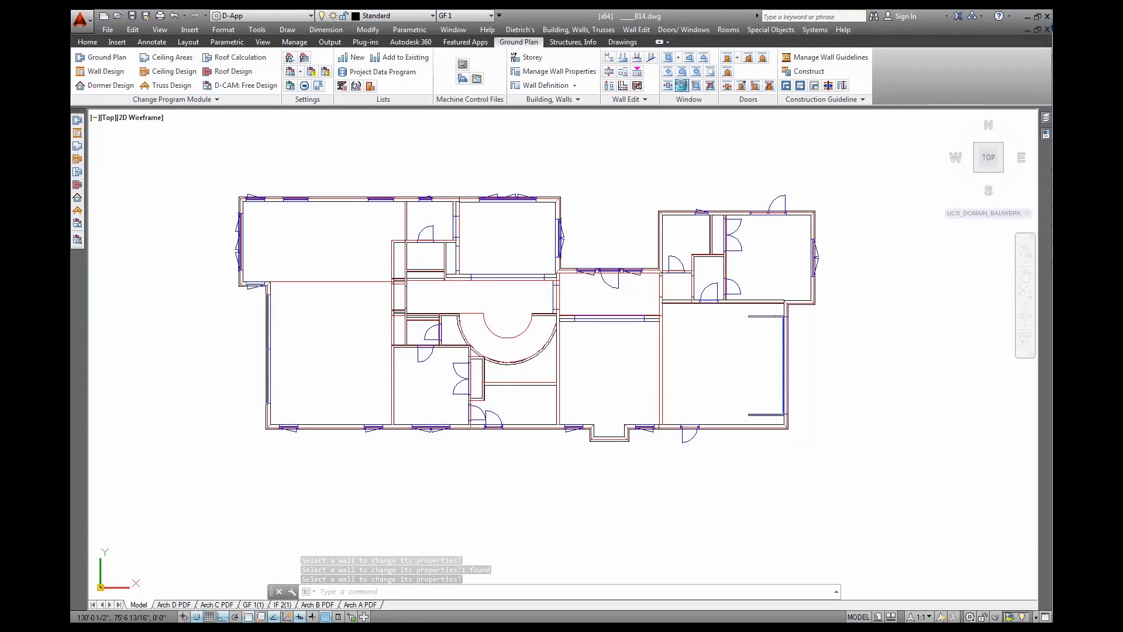
{"action": "left_click", "coordinate": [241, 249]}
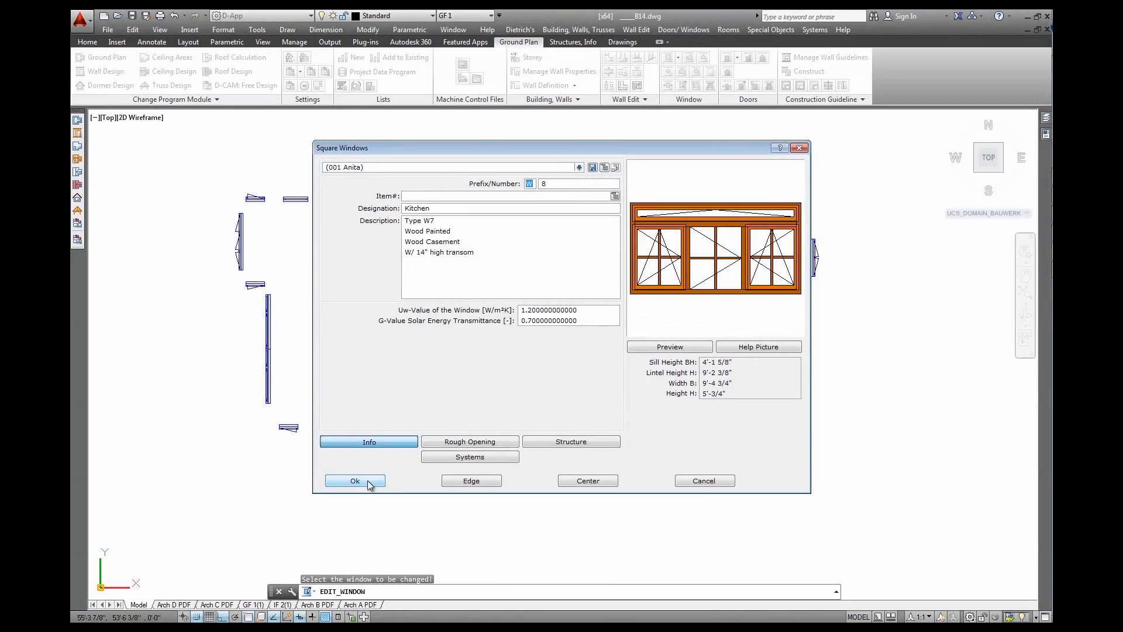
{"action": "double_click", "coordinate": [579, 313]}
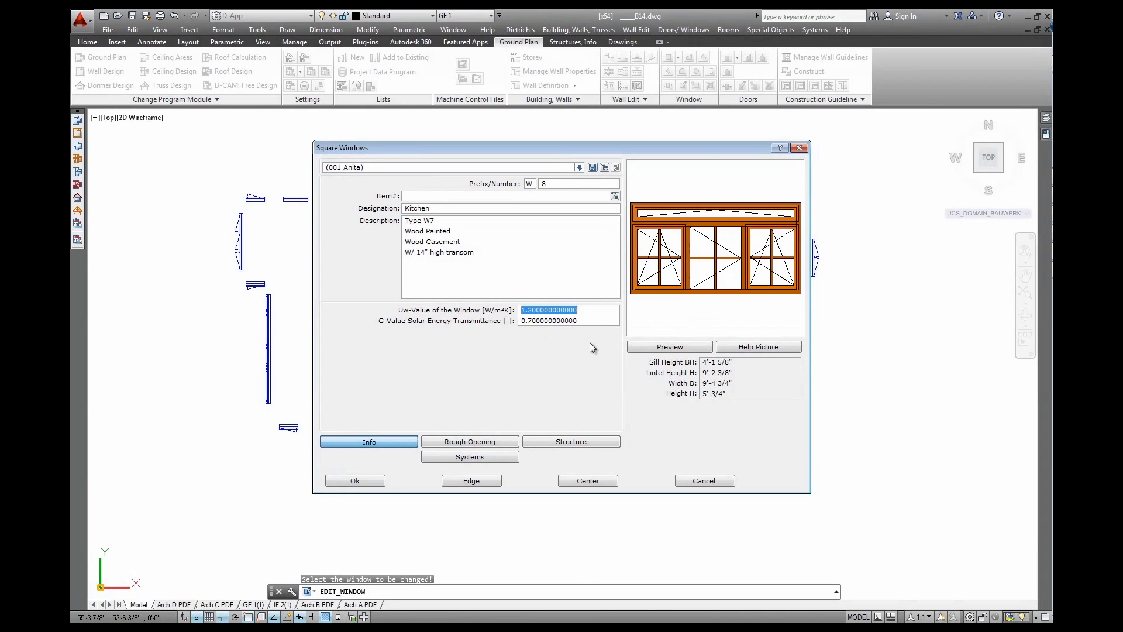
{"action": "double_click", "coordinate": [583, 321]}
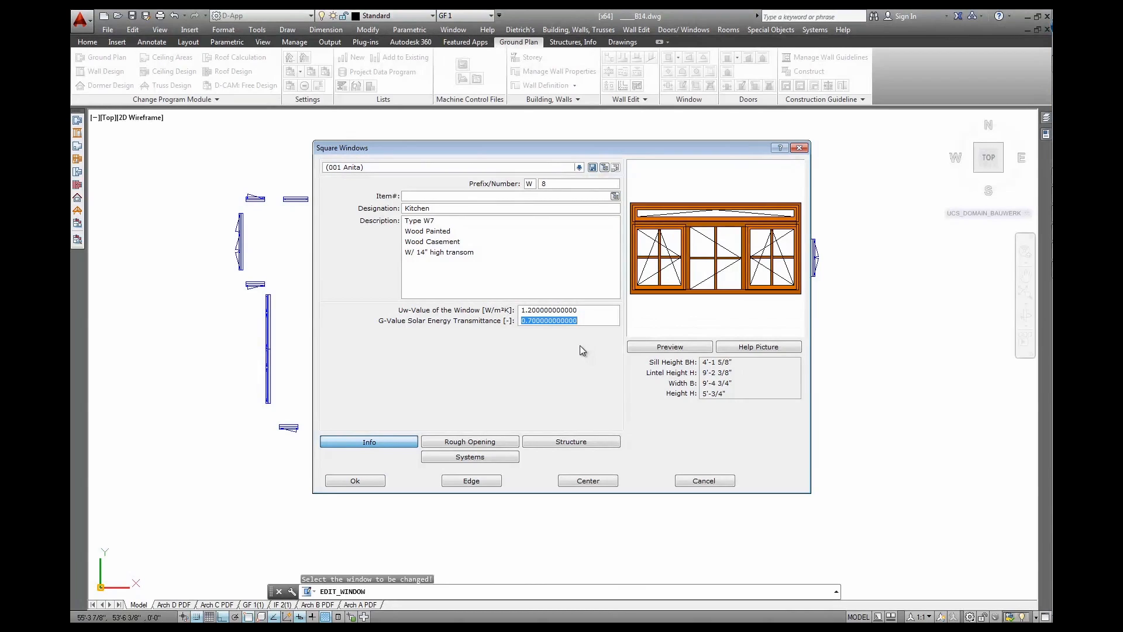
{"action": "key", "text": "Return"}
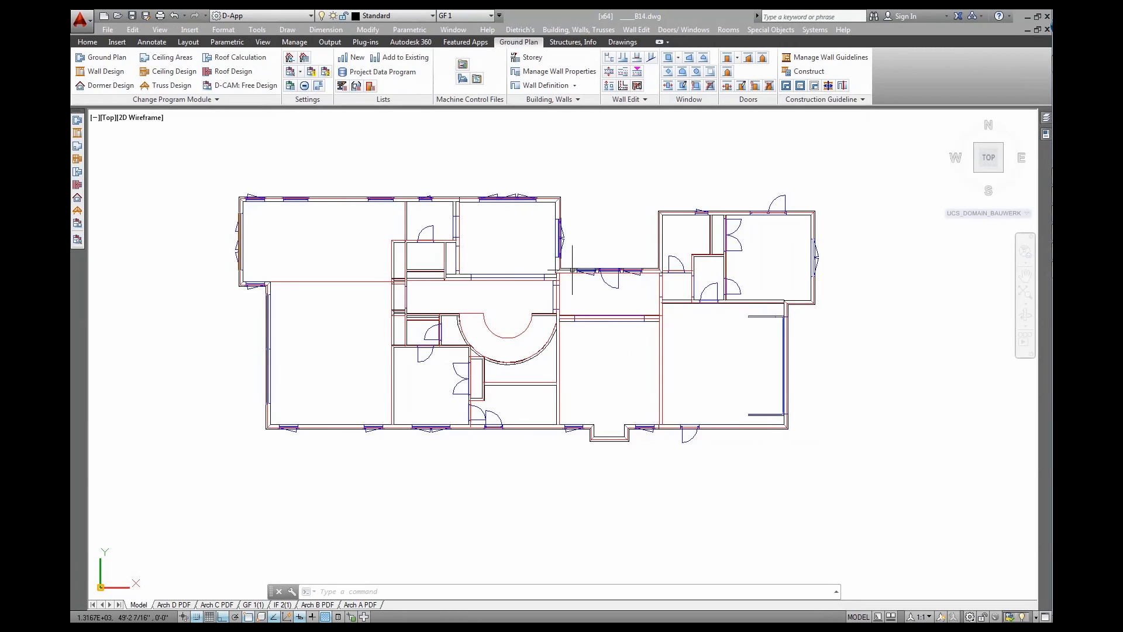
Turn on room display for the current storey and orbit the plan into a tilted 3D view
{"action": "left_click", "coordinate": [583, 43]}
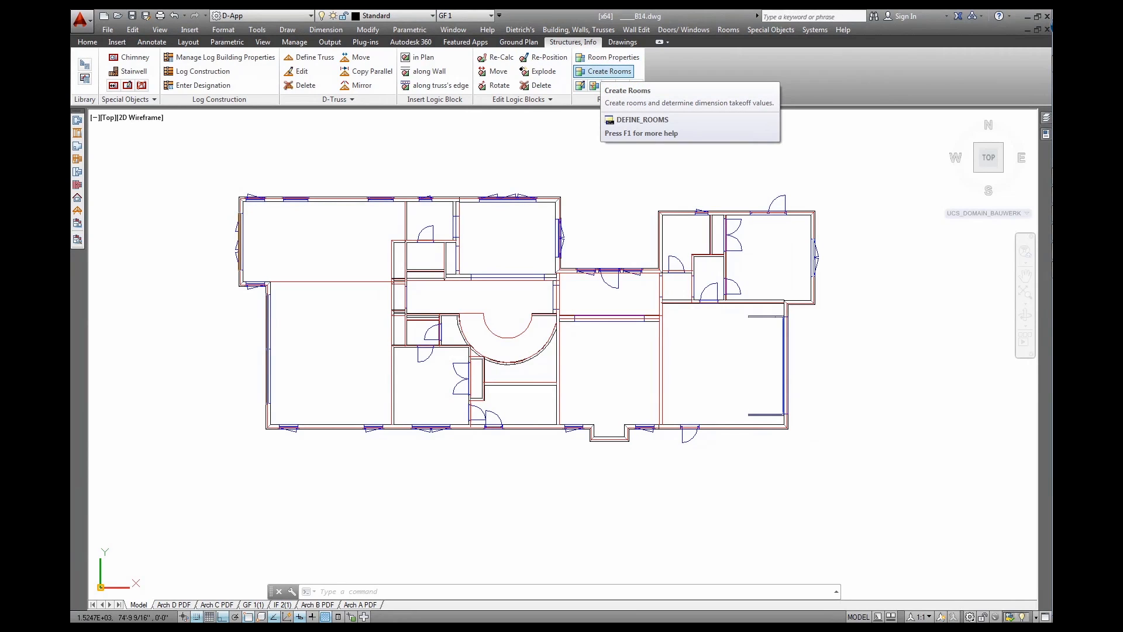
{"action": "left_click", "coordinate": [78, 241]}
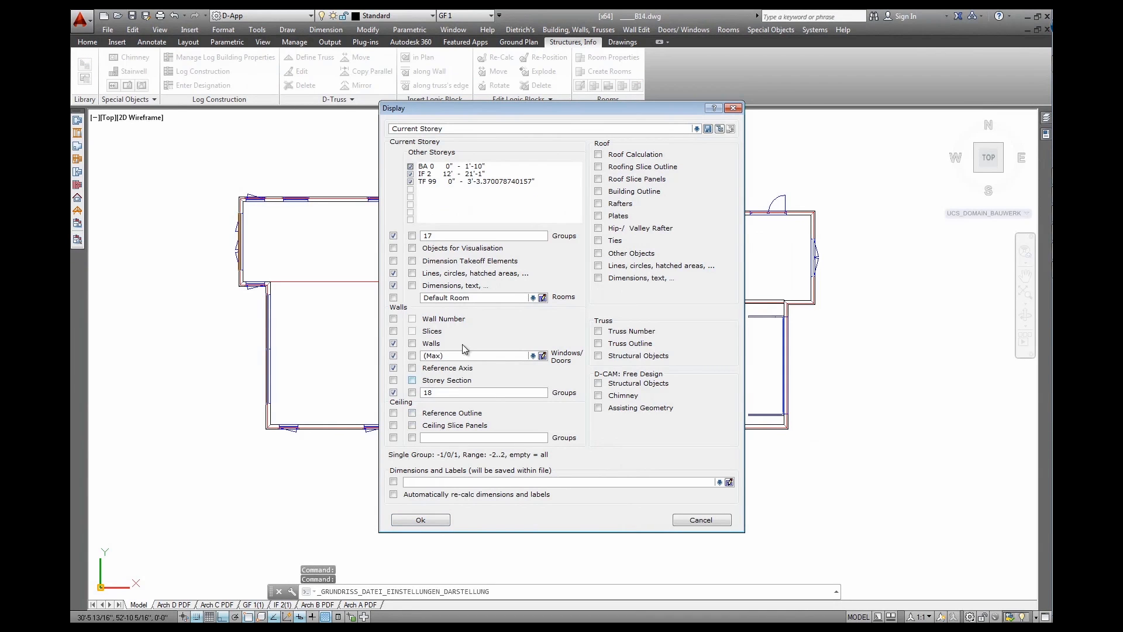
{"action": "left_click", "coordinate": [393, 298]}
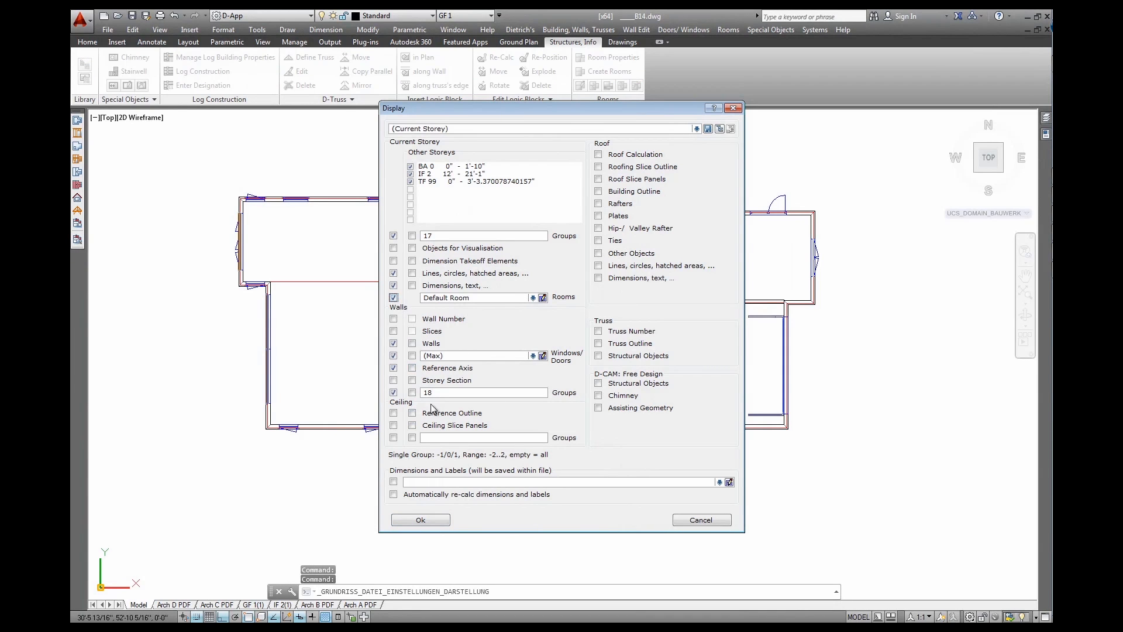
{"action": "left_click", "coordinate": [420, 520]}
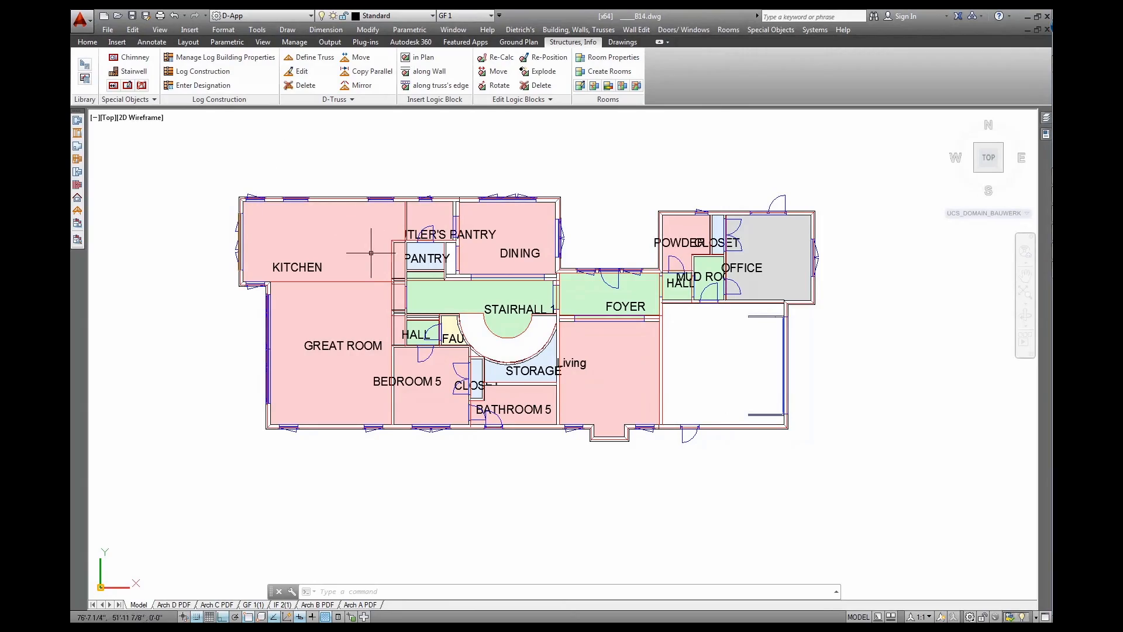
{"action": "middle_click_drag", "start_coordinate": [503, 374], "coordinate": [567, 257], "text": "shift"}
{"action": "middle_click_drag", "start_coordinate": [393, 239], "coordinate": [364, 227], "text": "shift"}
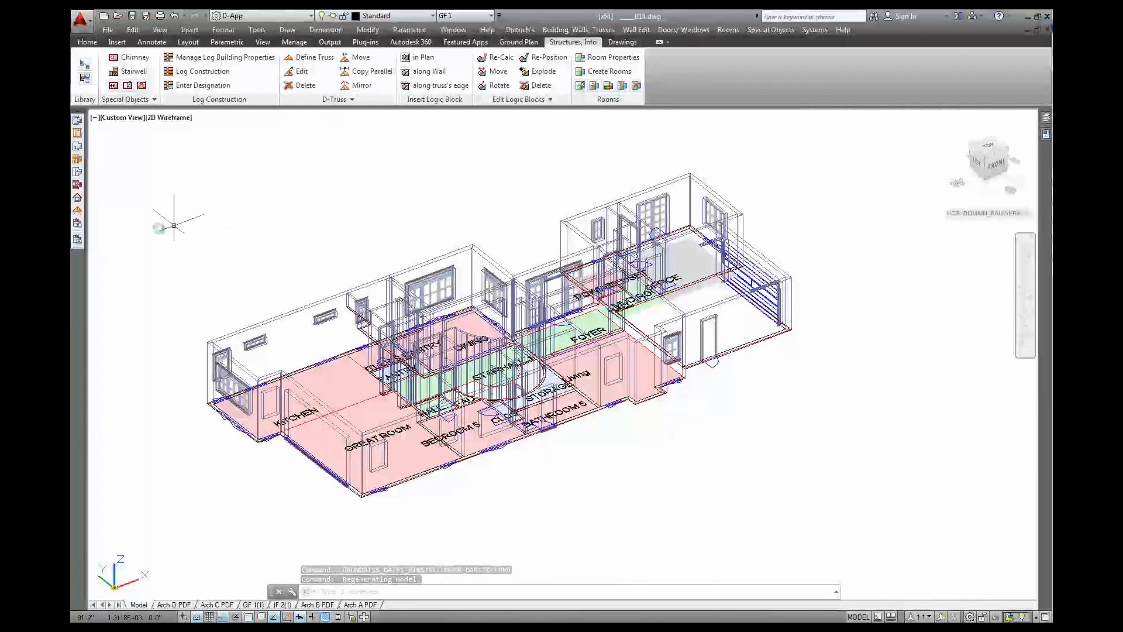
Set other-storey groups to -20 and hide walls, windows/doors and group 18, leaving only room volumes
{"action": "left_click", "coordinate": [77, 239]}
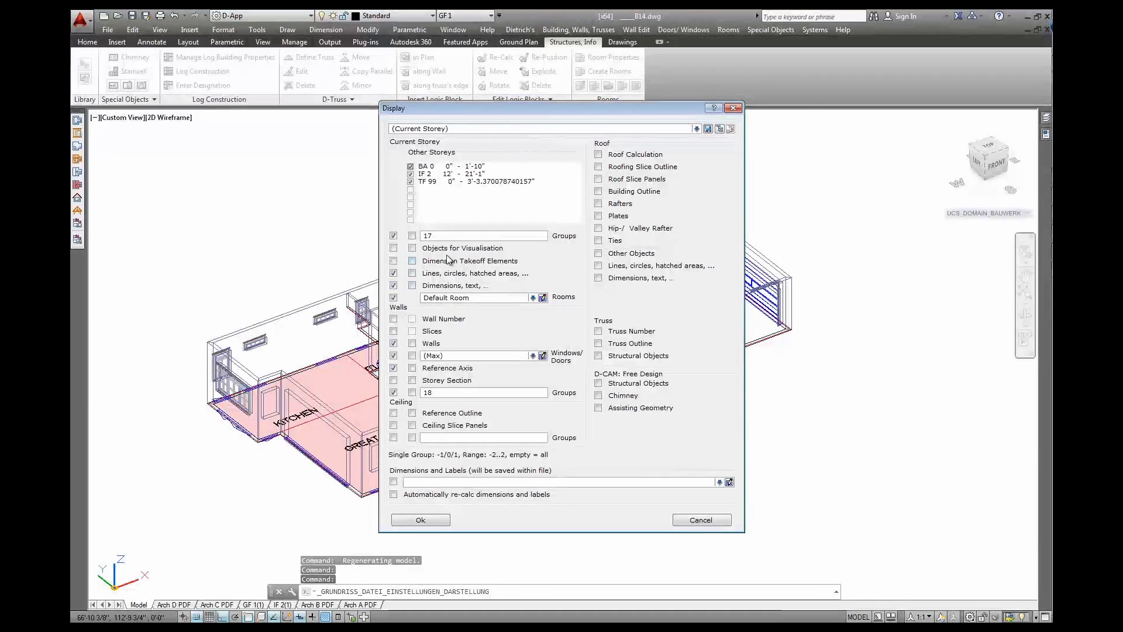
{"action": "double_click", "coordinate": [457, 234]}
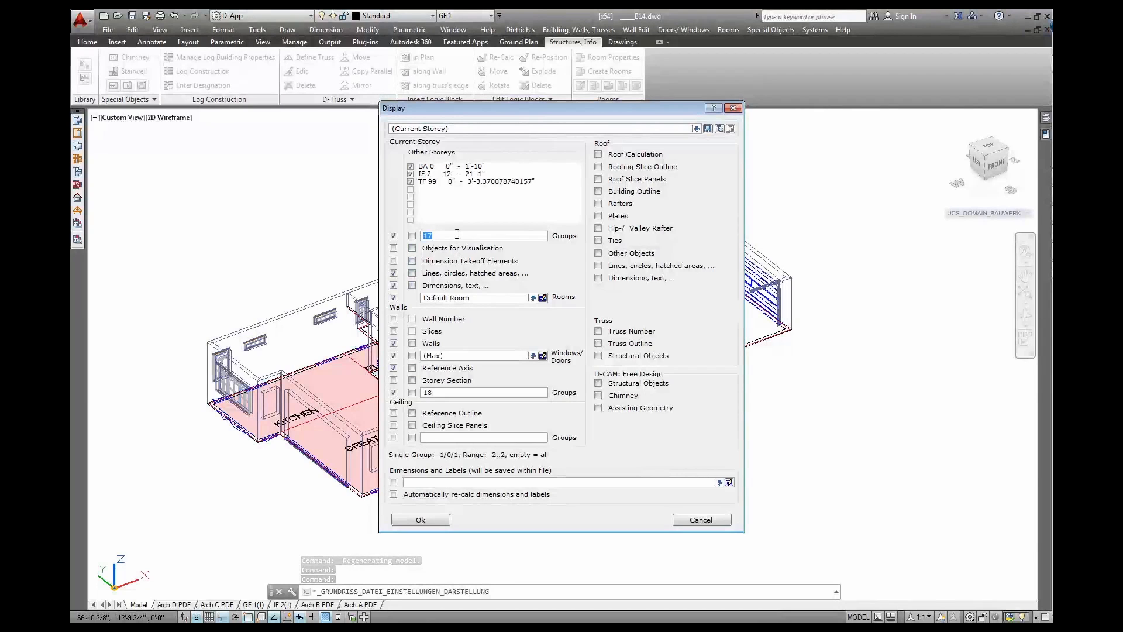
{"action": "type", "text": "-20"}
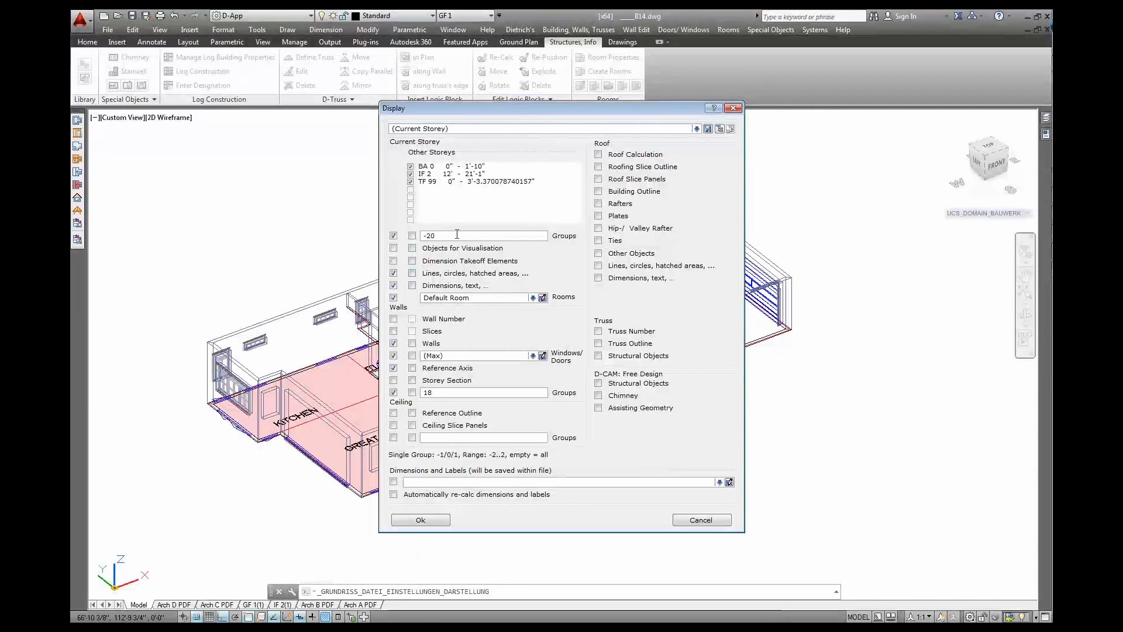
{"action": "left_click", "coordinate": [393, 344]}
{"action": "left_click", "coordinate": [393, 356]}
{"action": "left_click", "coordinate": [393, 392]}
{"action": "left_click", "coordinate": [420, 520]}
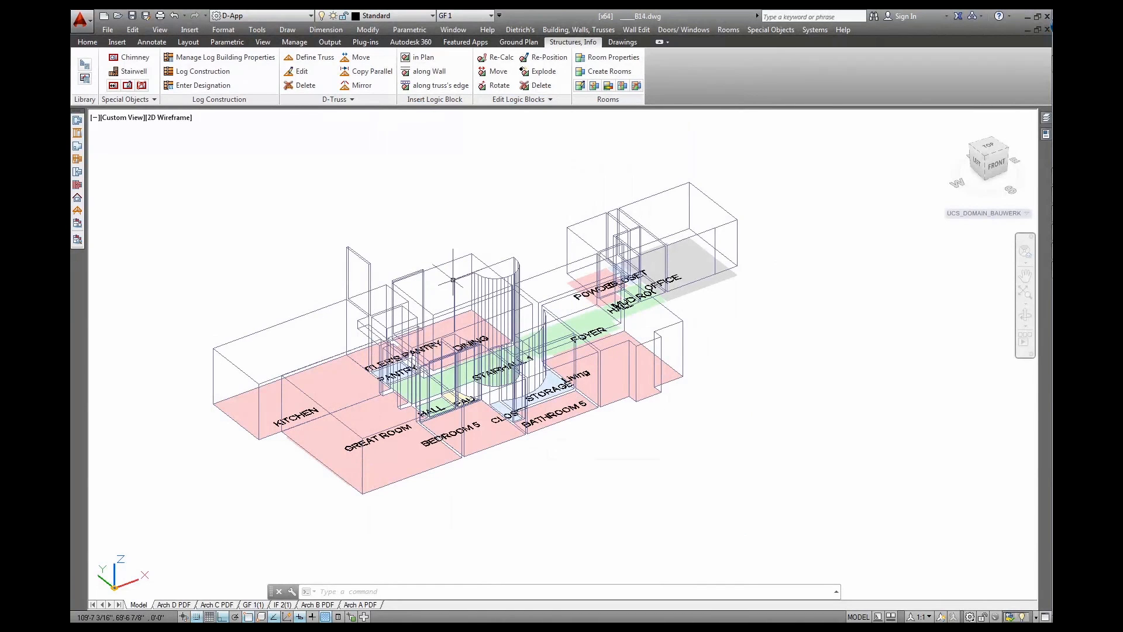
Select the KITCHEN and POWDER room volumes, then restore the standard wall and window display
{"action": "left_click", "coordinate": [328, 305]}
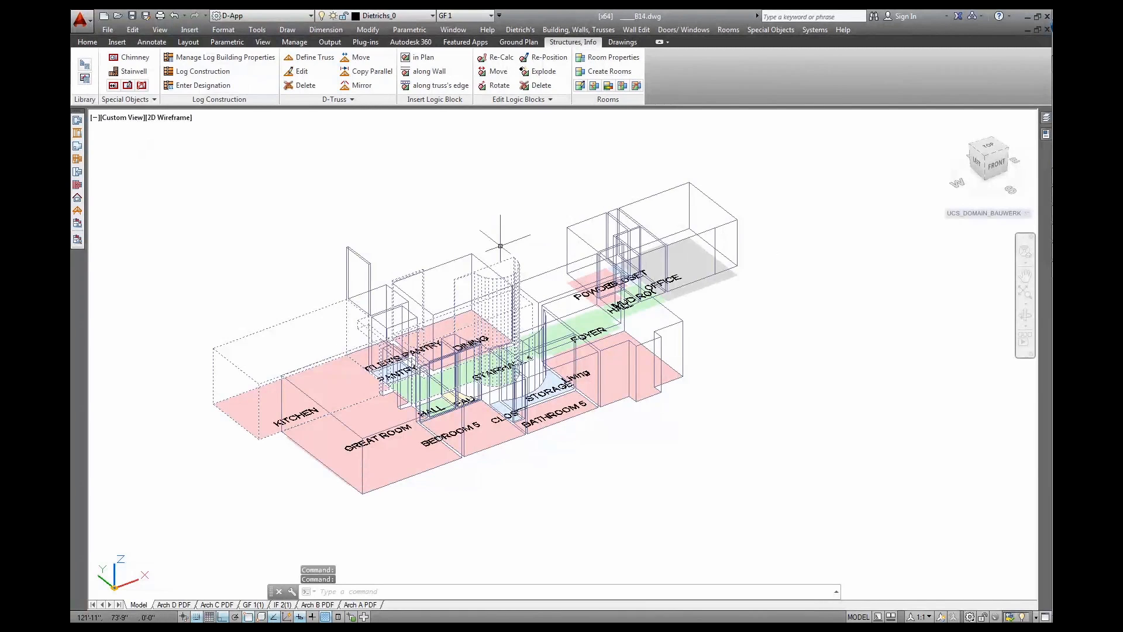
{"action": "left_click", "coordinate": [578, 240]}
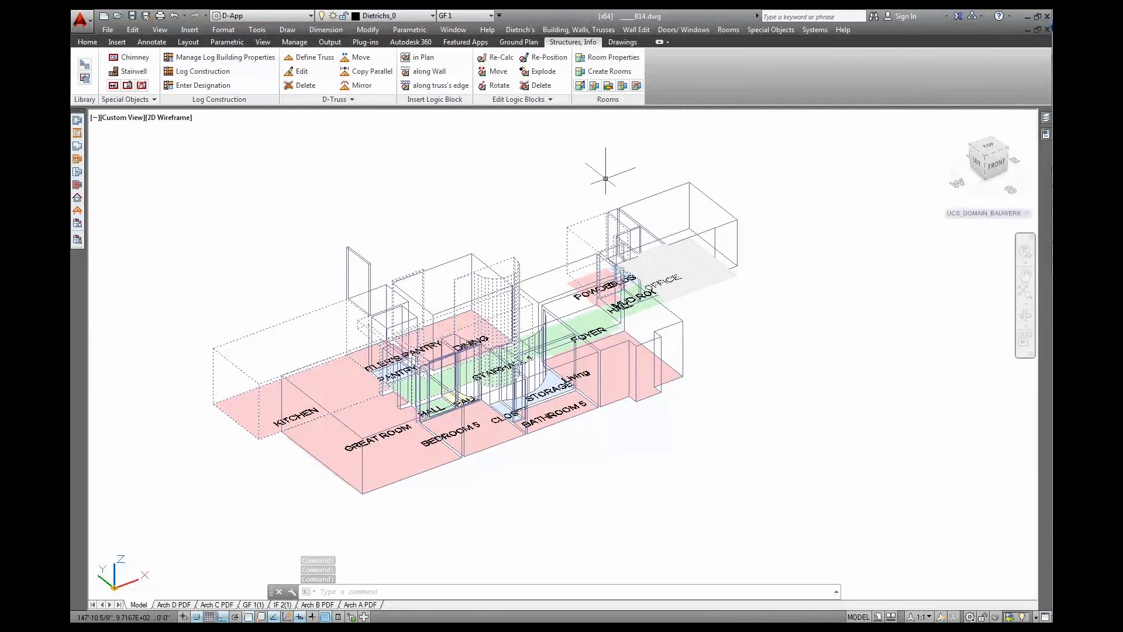
{"action": "left_click", "coordinate": [501, 46]}
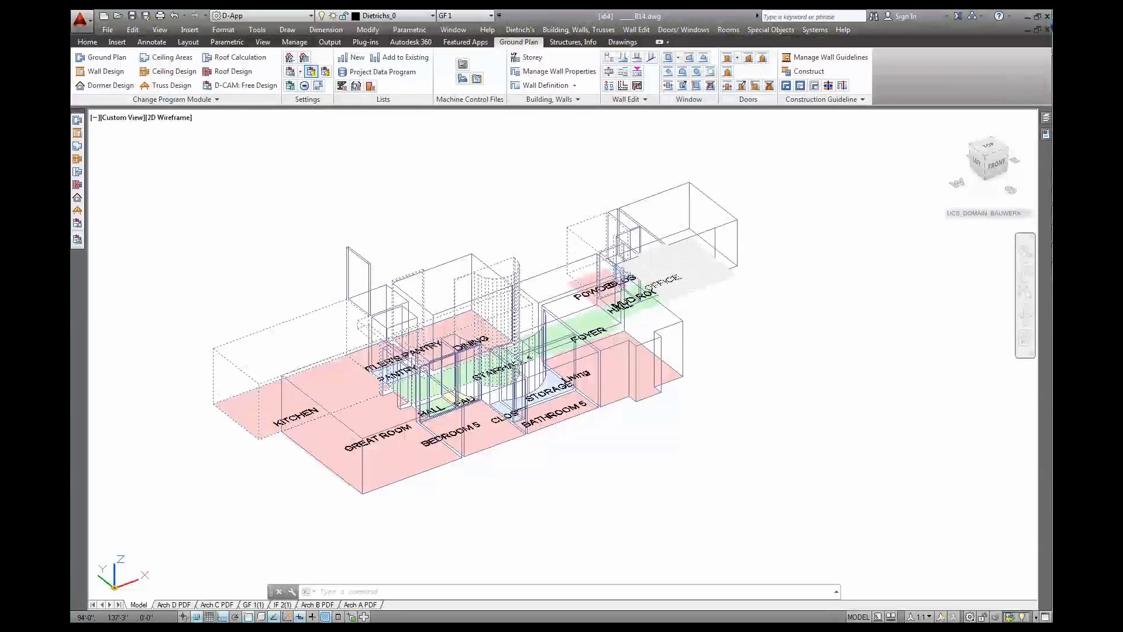
{"action": "left_click", "coordinate": [311, 72]}
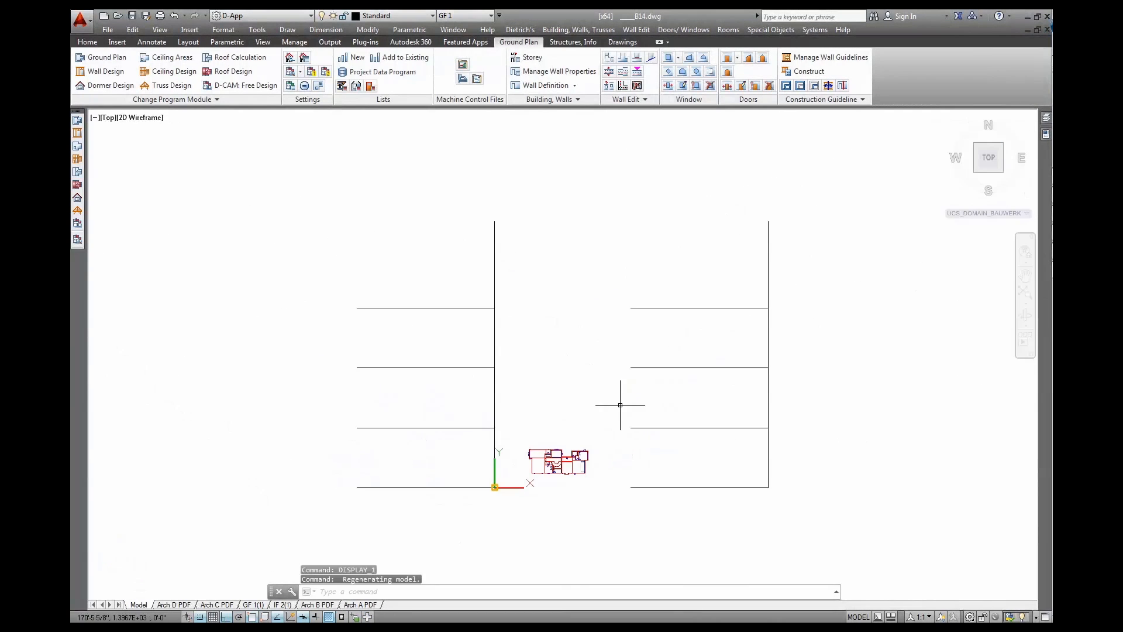
Regenerate the drawing with REGEN and turn on room display for the current storey
{"action": "scroll", "coordinate": [557, 458], "scroll_direction": "up", "scroll_amount": 8}
{"action": "middle_click_drag", "start_coordinate": [550, 491], "coordinate": [528, 339]}
{"action": "type", "text": "regen"}
{"action": "key", "text": "Return"}
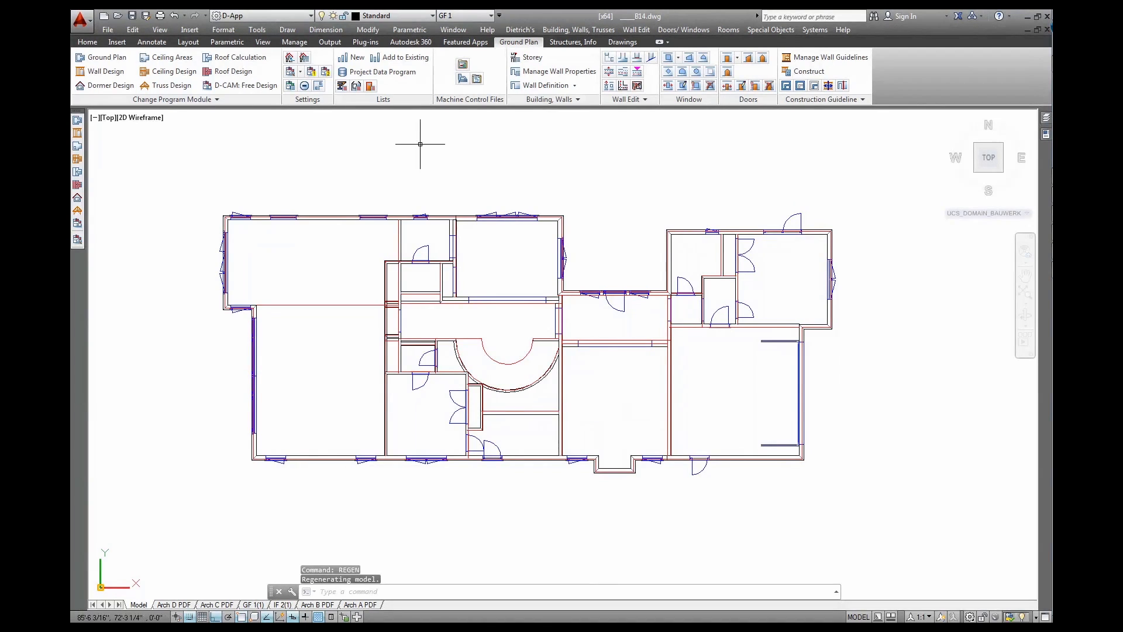
{"action": "left_click", "coordinate": [304, 85]}
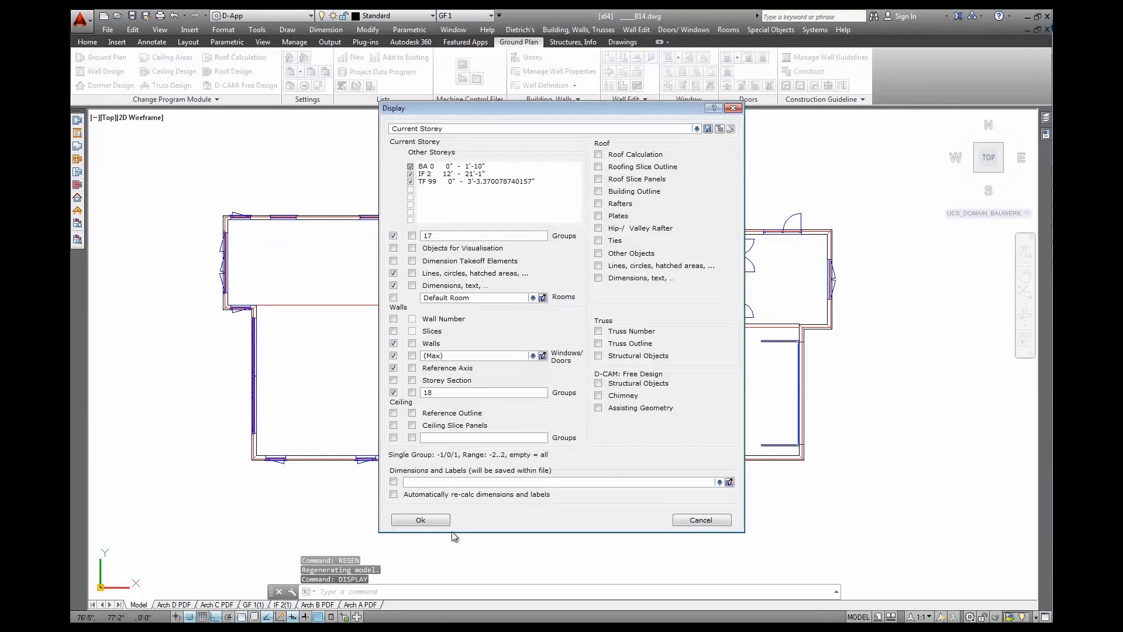
{"action": "left_click", "coordinate": [394, 298]}
{"action": "left_click", "coordinate": [440, 520]}
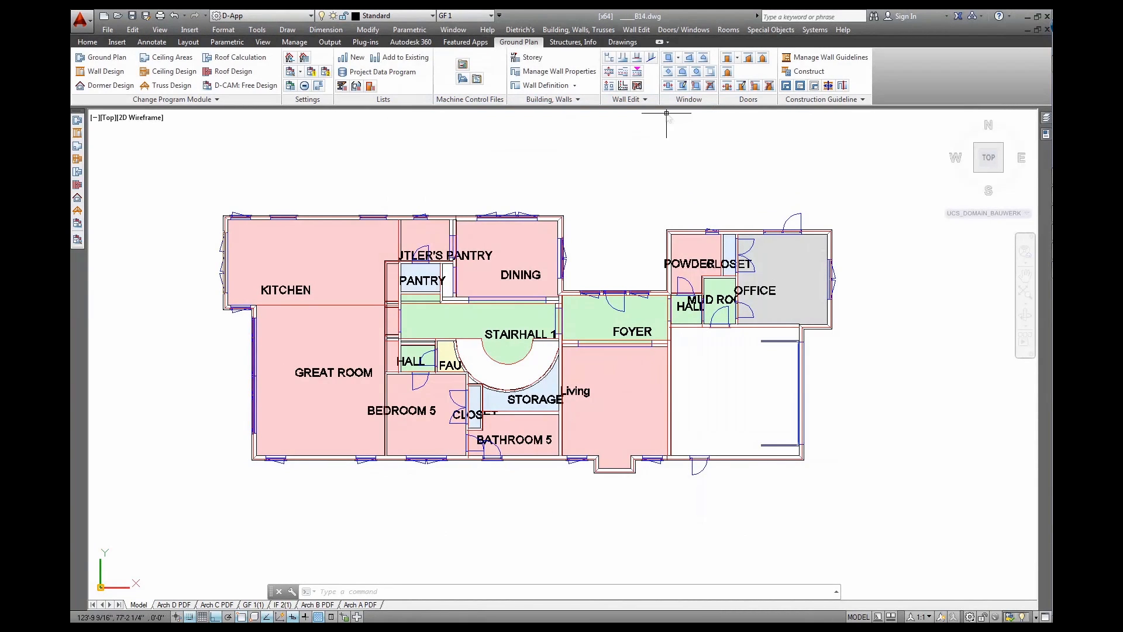
Start the EnEV category assignment with the area set to heated
{"action": "left_click", "coordinate": [726, 30]}
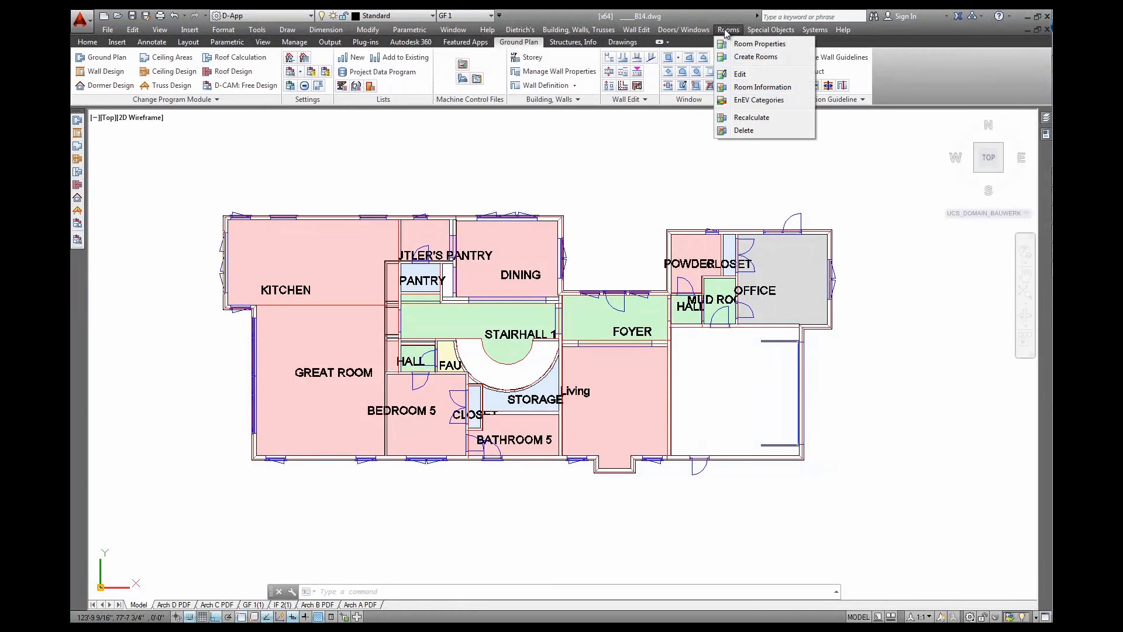
{"action": "left_click", "coordinate": [754, 101]}
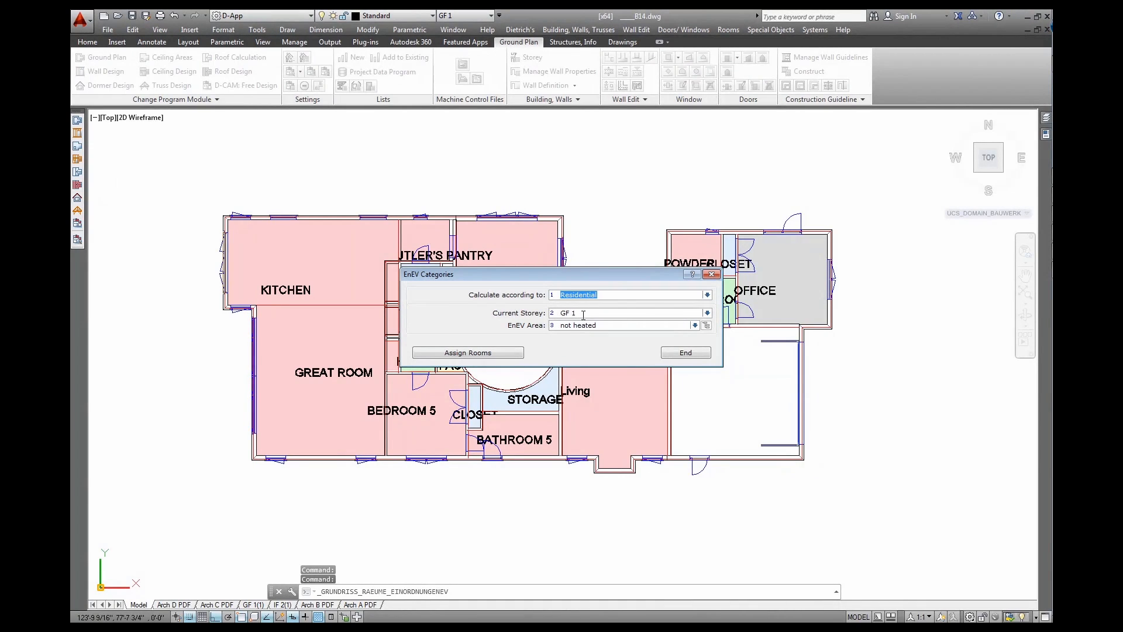
{"action": "left_click", "coordinate": [580, 325]}
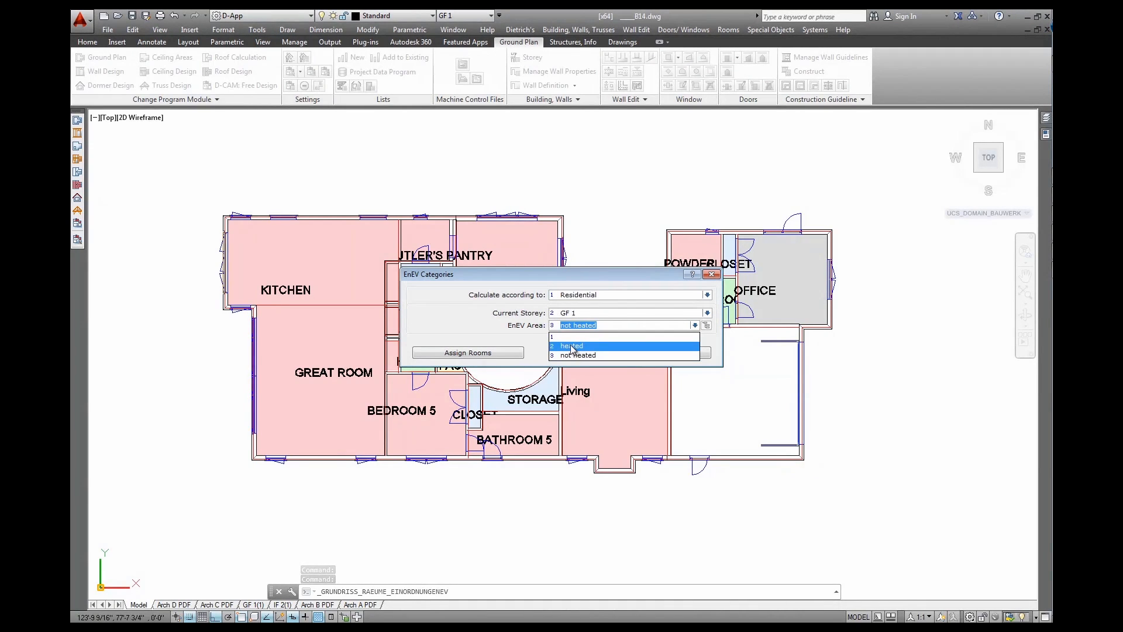
{"action": "left_click", "coordinate": [572, 347]}
{"action": "left_click", "coordinate": [485, 353]}
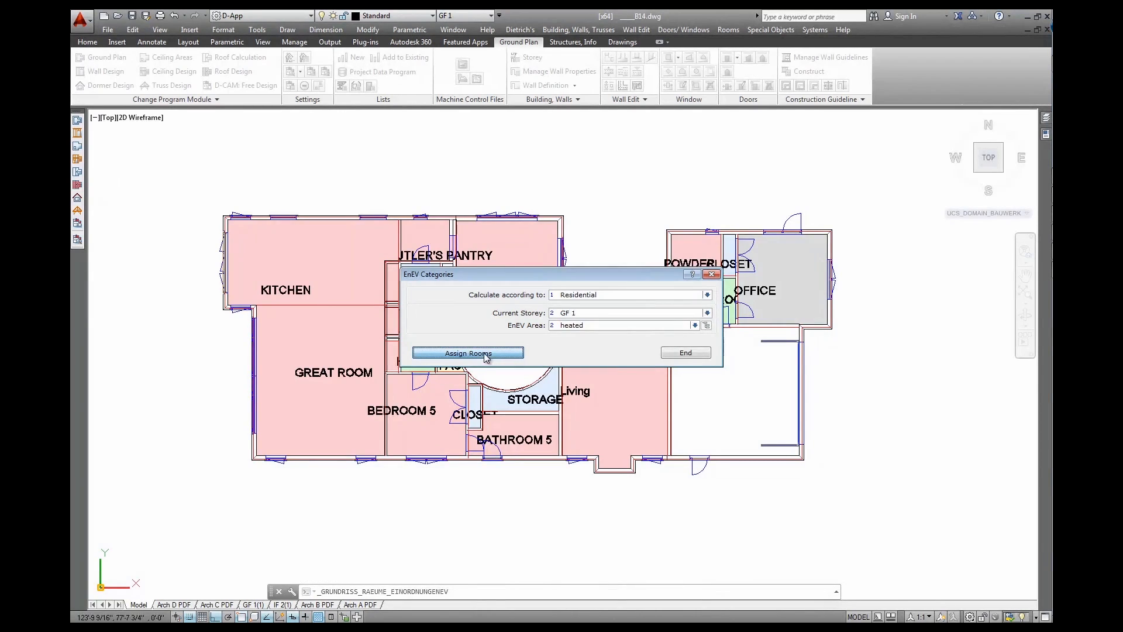
Assign the Great Room, Kitchen, Butler's Pantry, Dining, Pantry, hall strip and stair hall
{"action": "left_click", "coordinate": [327, 305]}
{"action": "left_click", "coordinate": [328, 305]}
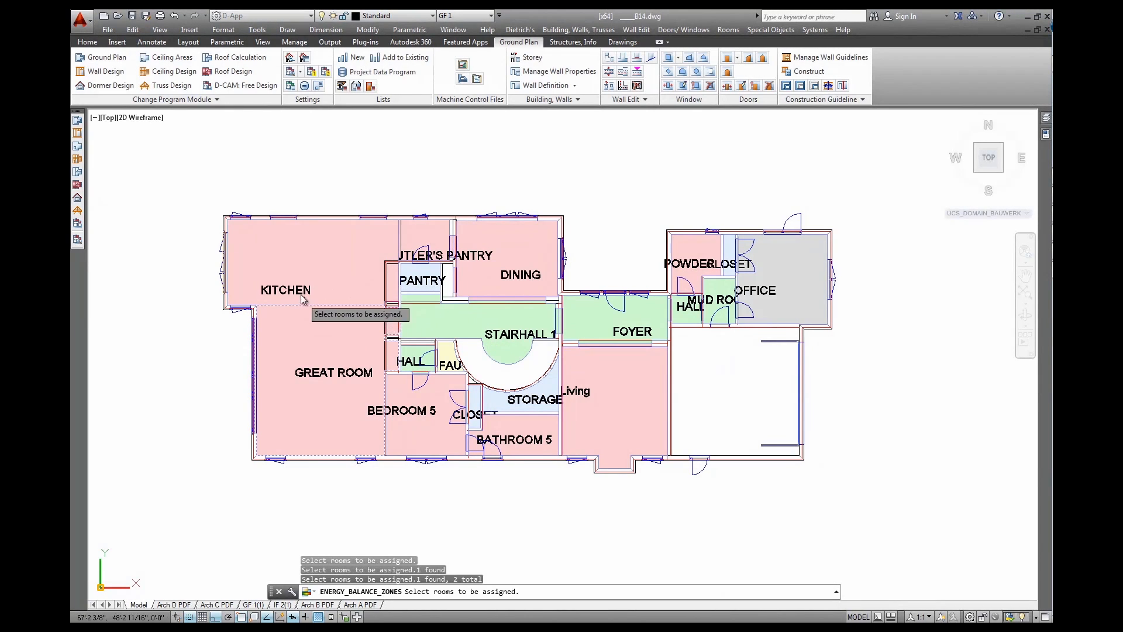
{"action": "left_click", "coordinate": [336, 219]}
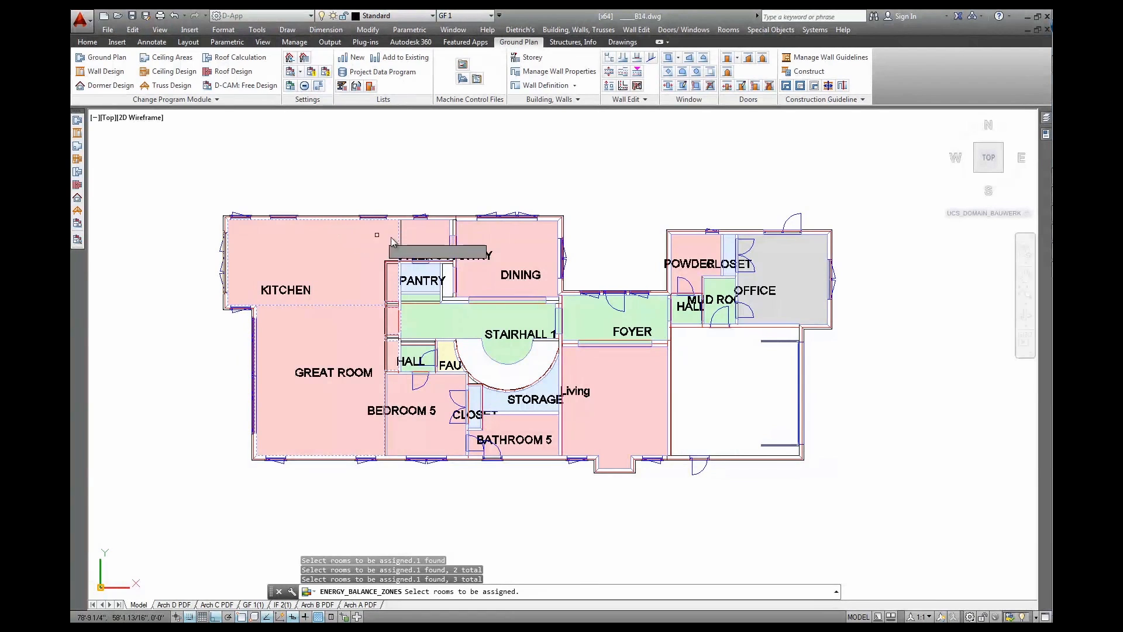
{"action": "left_click", "coordinate": [430, 220]}
{"action": "left_click", "coordinate": [467, 223]}
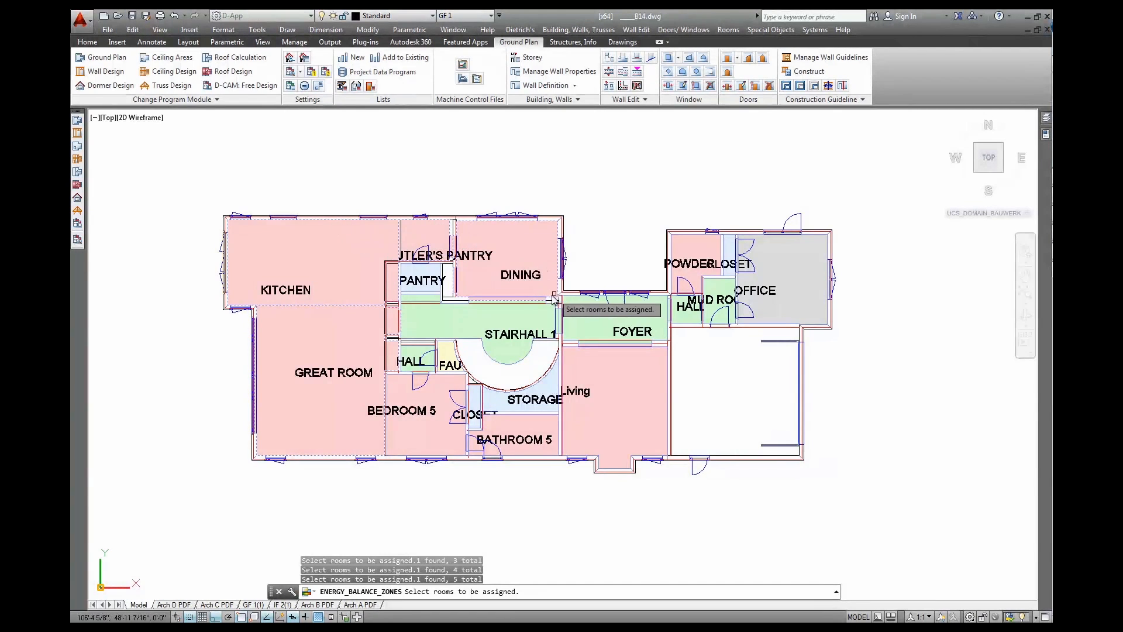
{"action": "left_click", "coordinate": [436, 291]}
{"action": "left_click", "coordinate": [433, 302]}
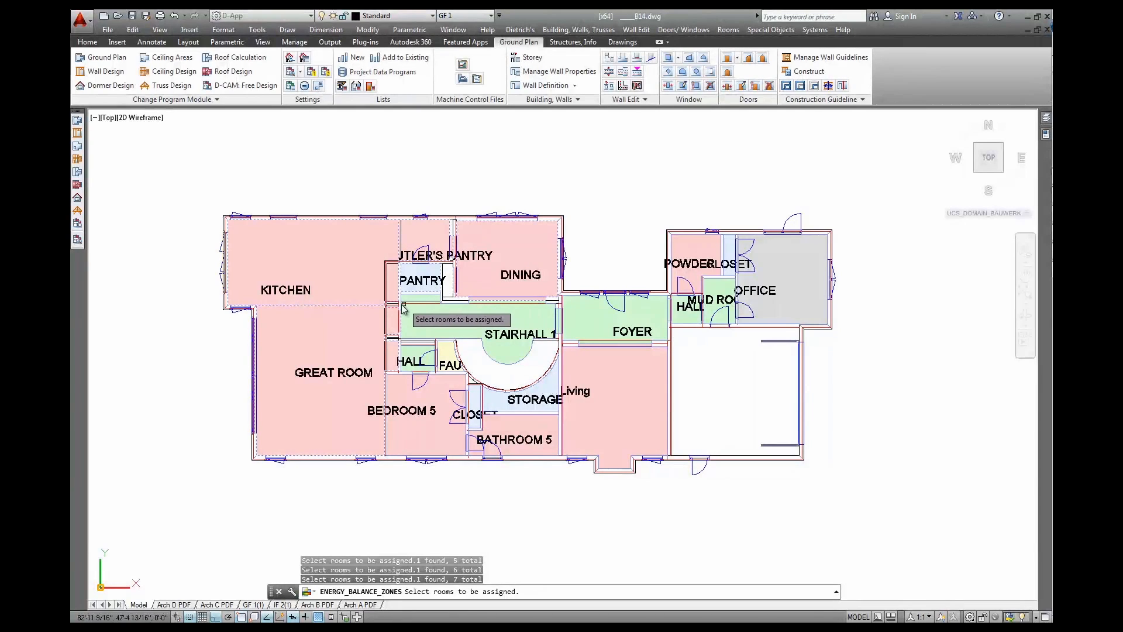
{"action": "left_click", "coordinate": [428, 318]}
{"action": "key", "text": "Return"}
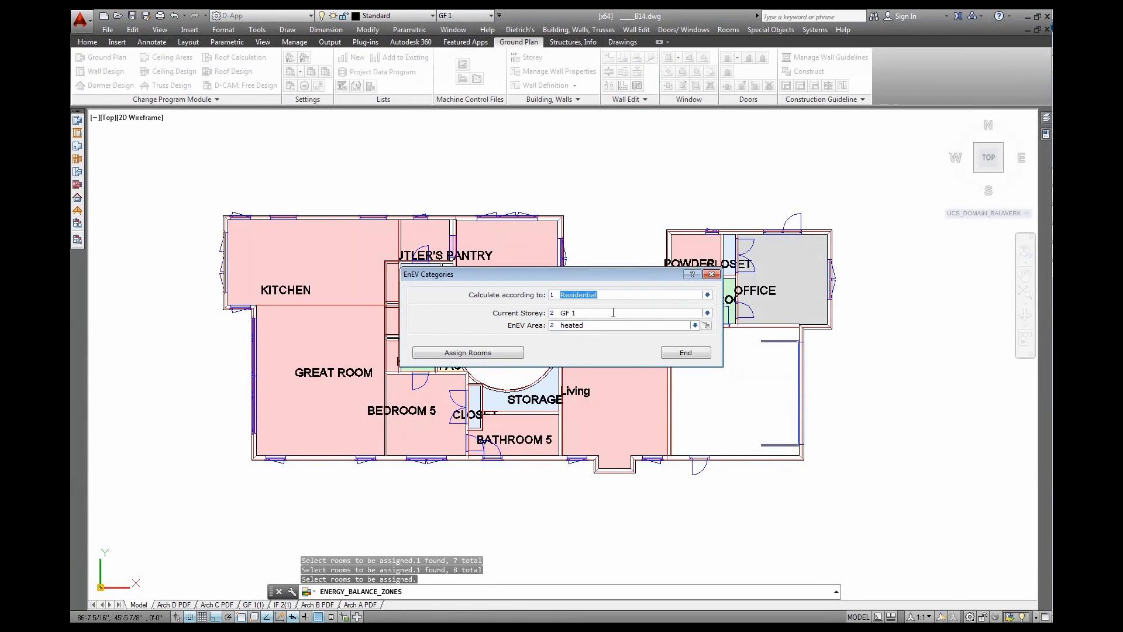
Switch the storey to IF 2, keep the heated category, and finish the assignment
{"action": "left_click", "coordinate": [708, 312]}
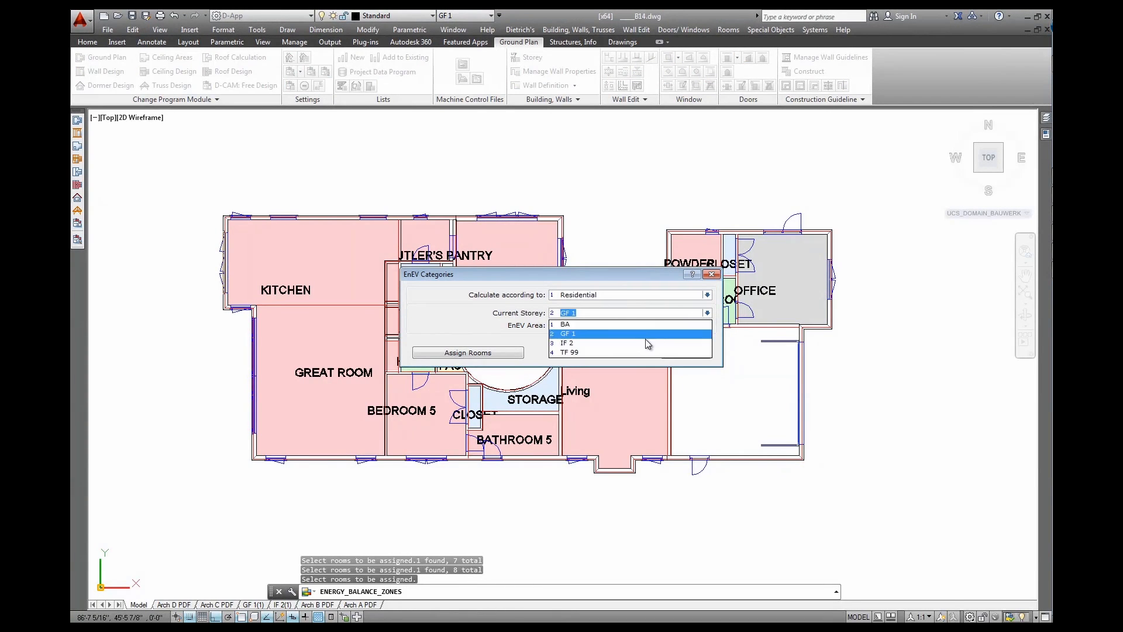
{"action": "left_click", "coordinate": [643, 339]}
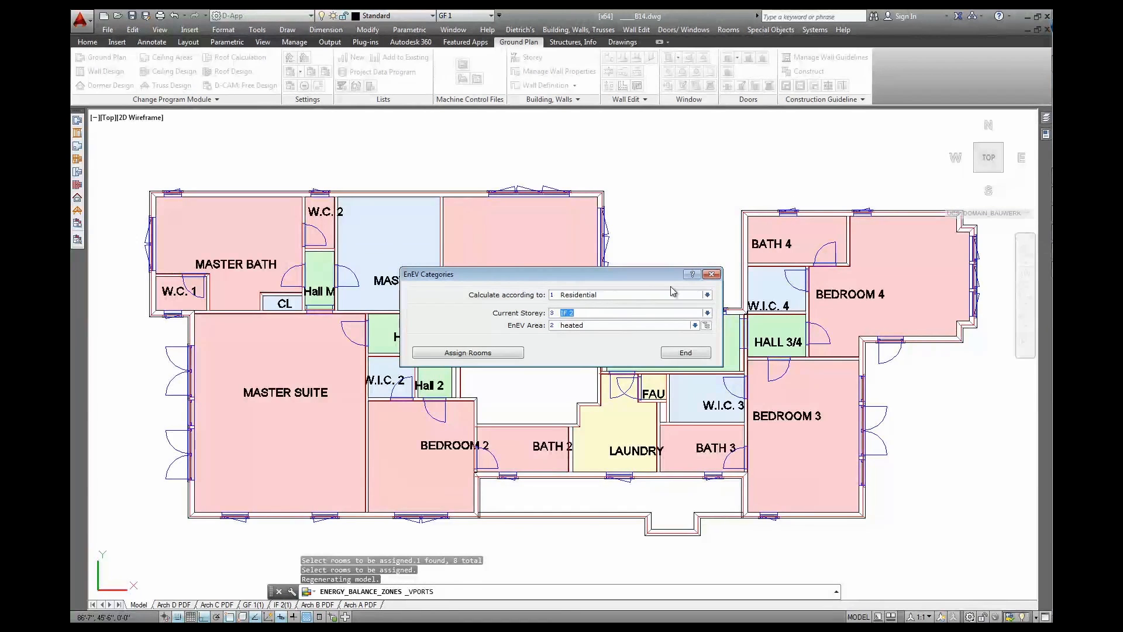
{"action": "left_click", "coordinate": [642, 325]}
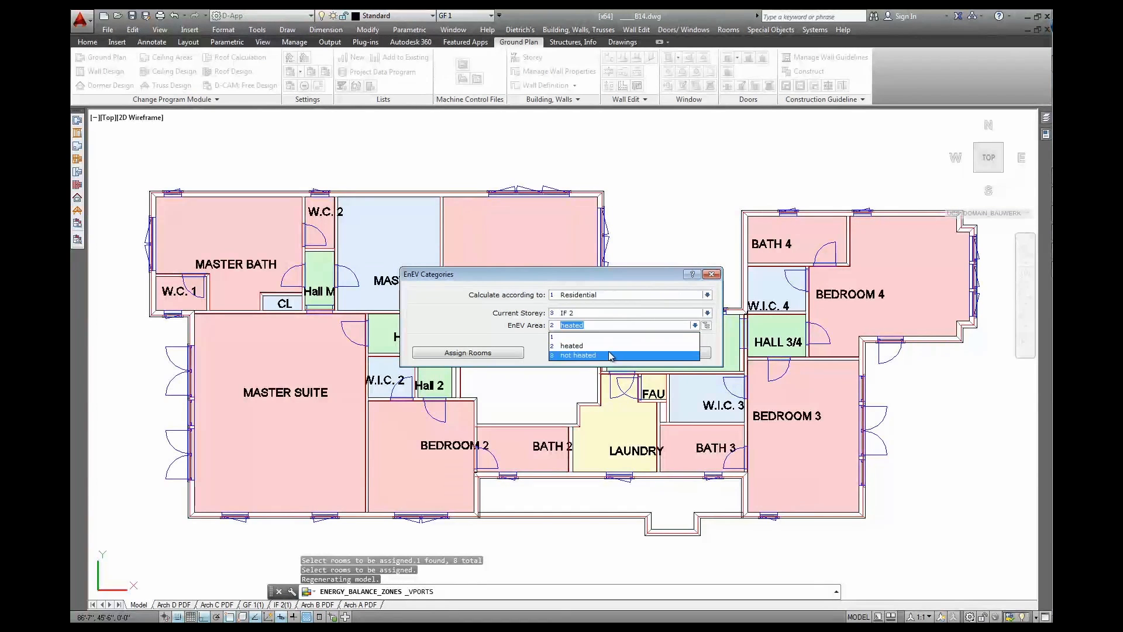
{"action": "left_click", "coordinate": [636, 298]}
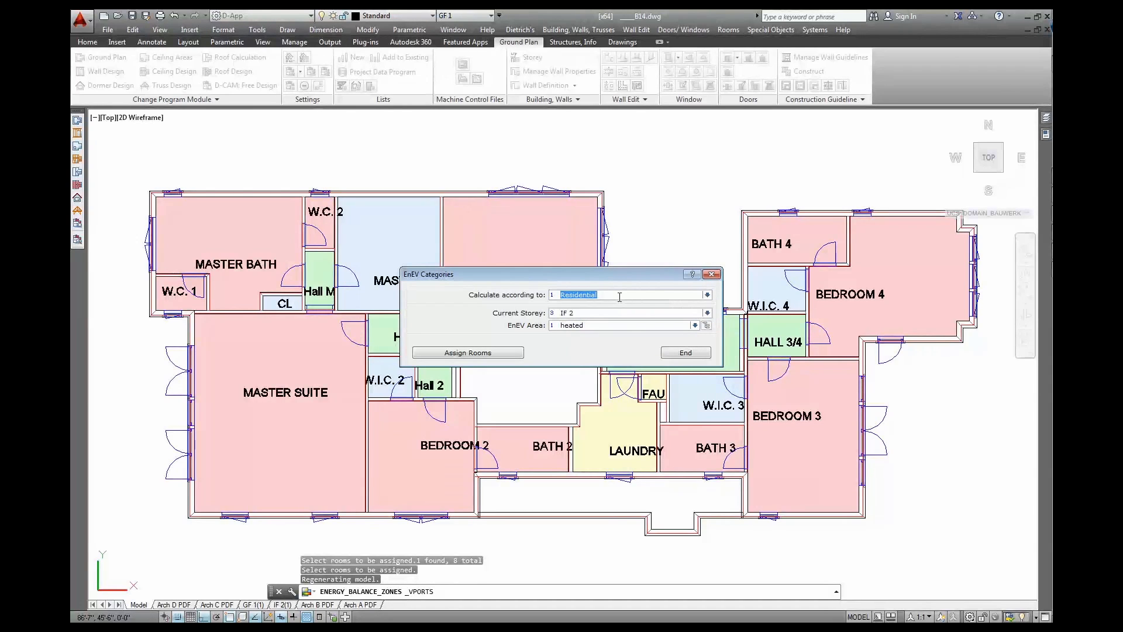
{"action": "left_click", "coordinate": [674, 353]}
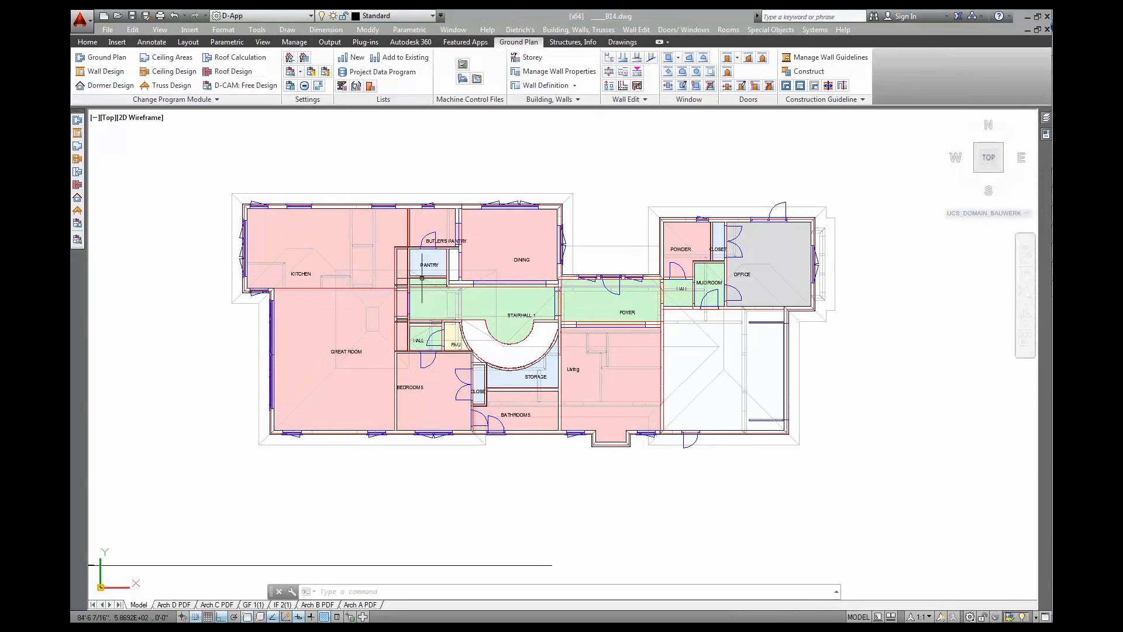
Transfer the building to the DIN 18599 area calculation via Building Physics > Transfer Building
{"action": "left_click", "coordinate": [525, 30]}
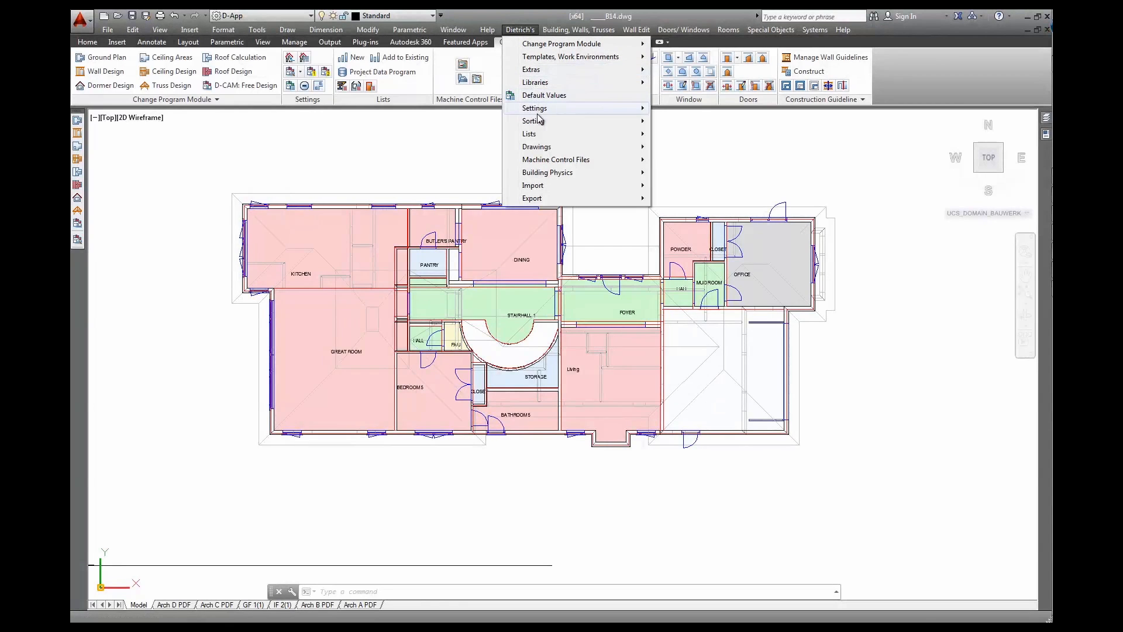
{"action": "mouse_move", "coordinate": [530, 147]}
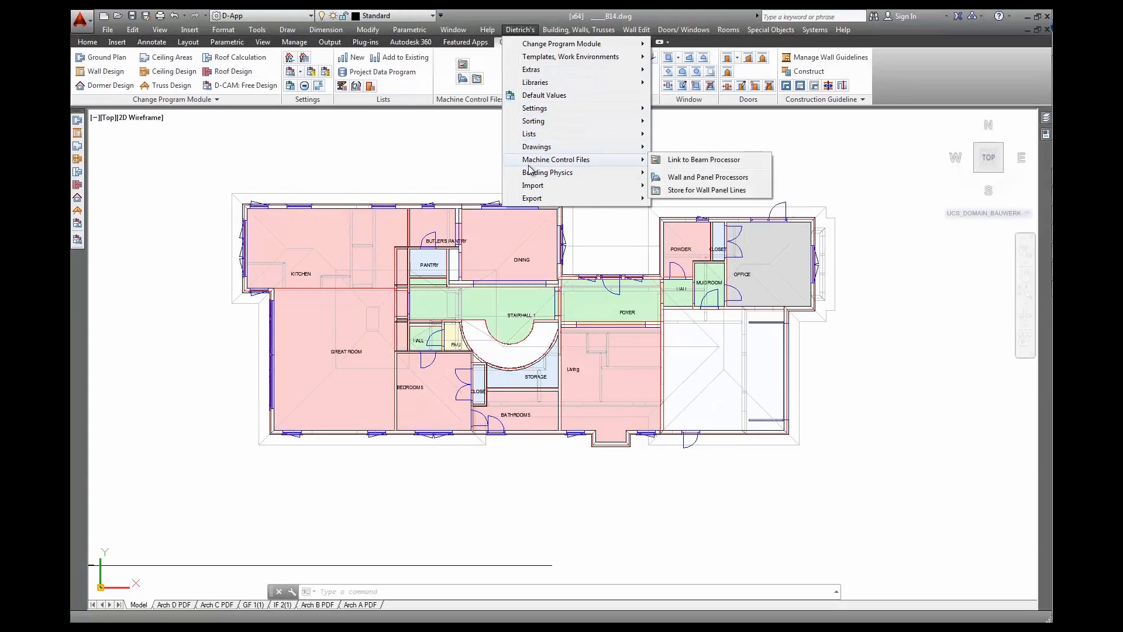
{"action": "mouse_move", "coordinate": [530, 176]}
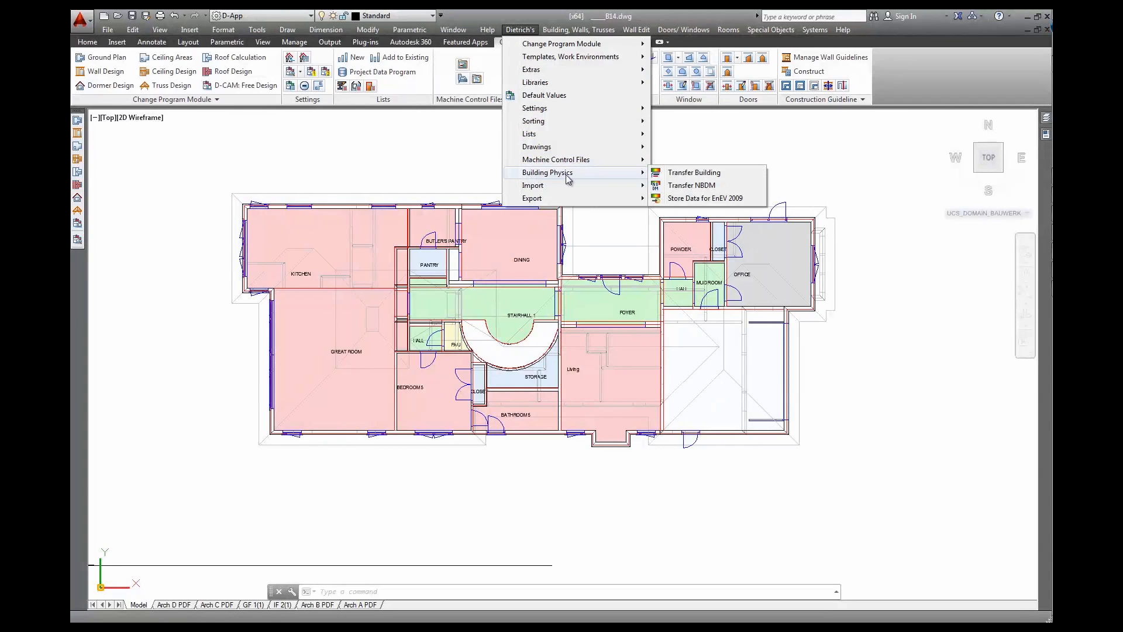
{"action": "left_click", "coordinate": [692, 174]}
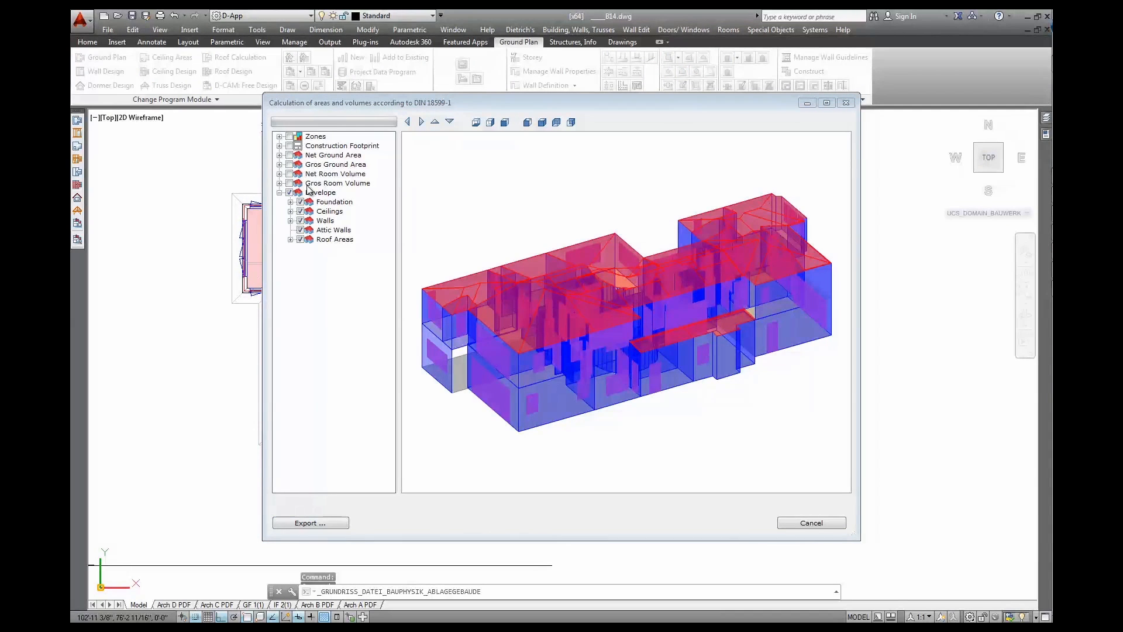
Hide the envelope surfaces and show the zone volumes in the preview
{"action": "left_click", "coordinate": [289, 193]}
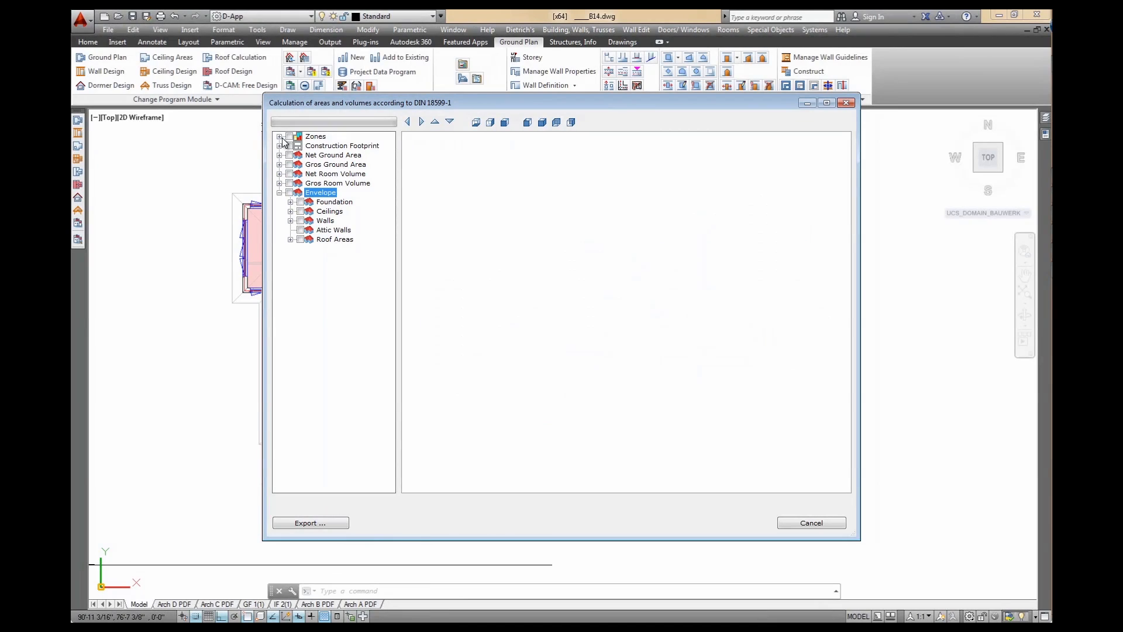
{"action": "left_click", "coordinate": [290, 137]}
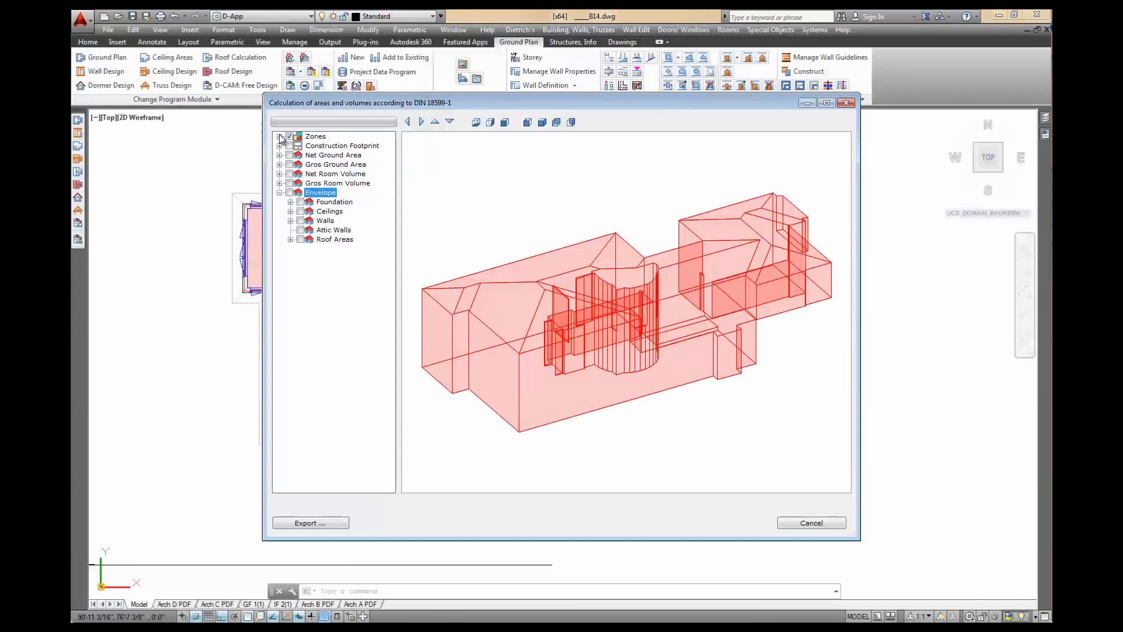
{"action": "left_click", "coordinate": [279, 137]}
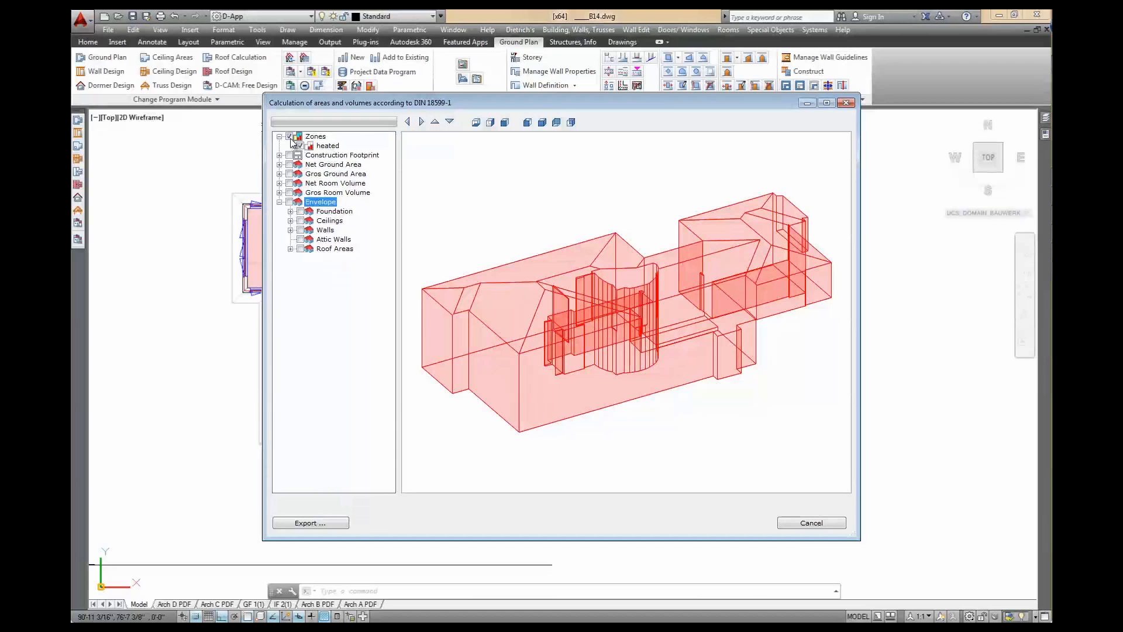
Toggle the GF 1, IF 2 footprint outlines and roof areas off again, then show net ground areas
{"action": "left_click", "coordinate": [280, 155]}
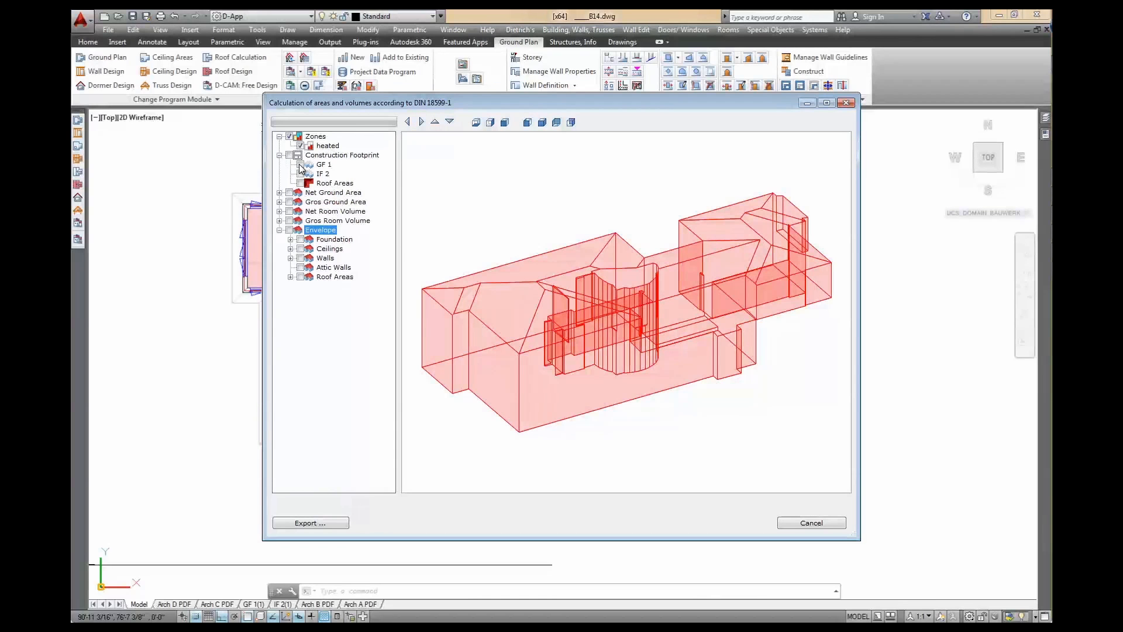
{"action": "left_click", "coordinate": [301, 165]}
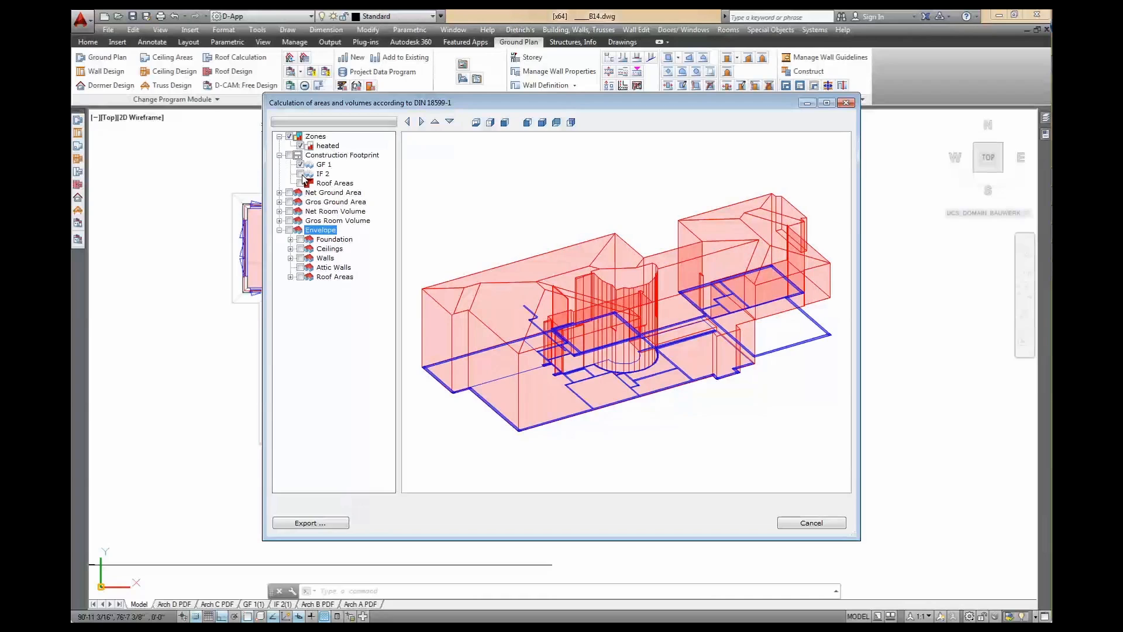
{"action": "left_click", "coordinate": [301, 174]}
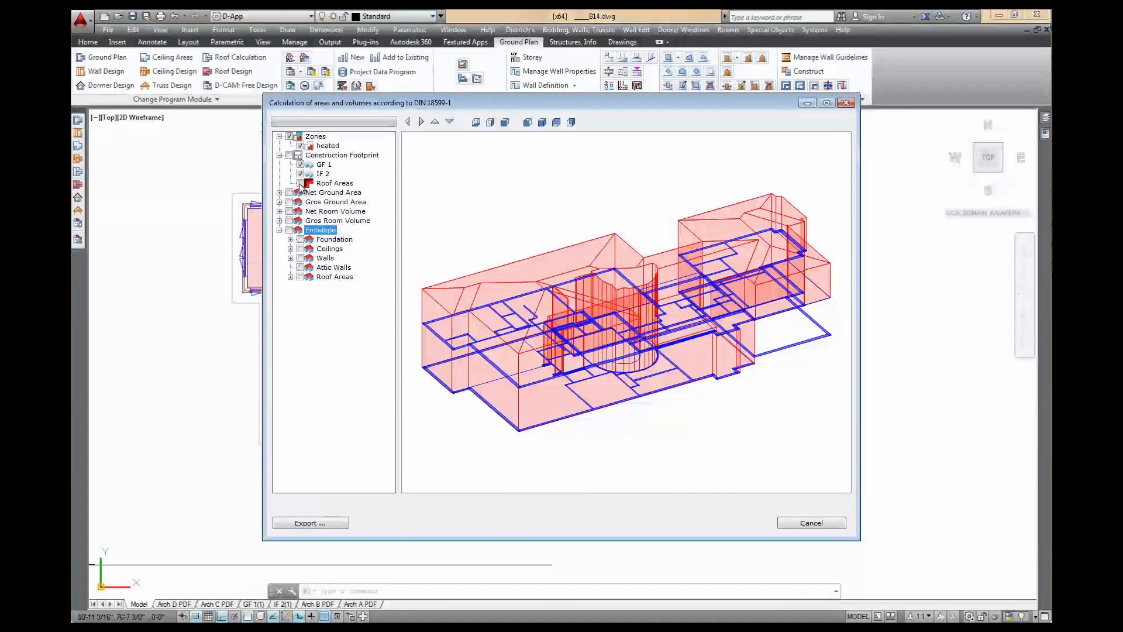
{"action": "left_click", "coordinate": [301, 184]}
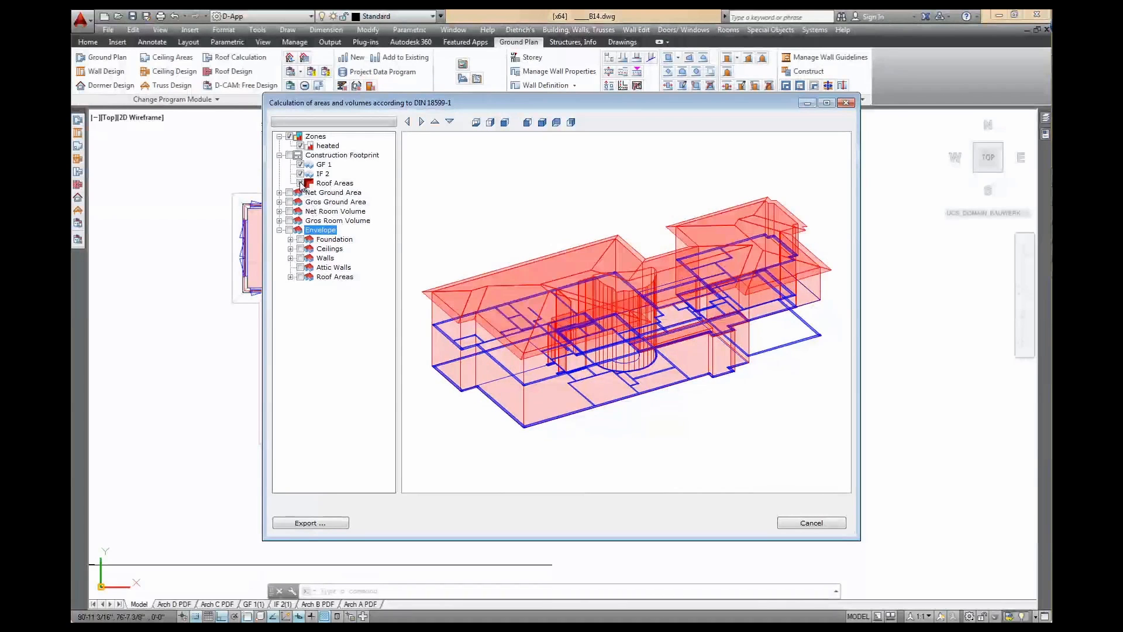
{"action": "left_click", "coordinate": [300, 183]}
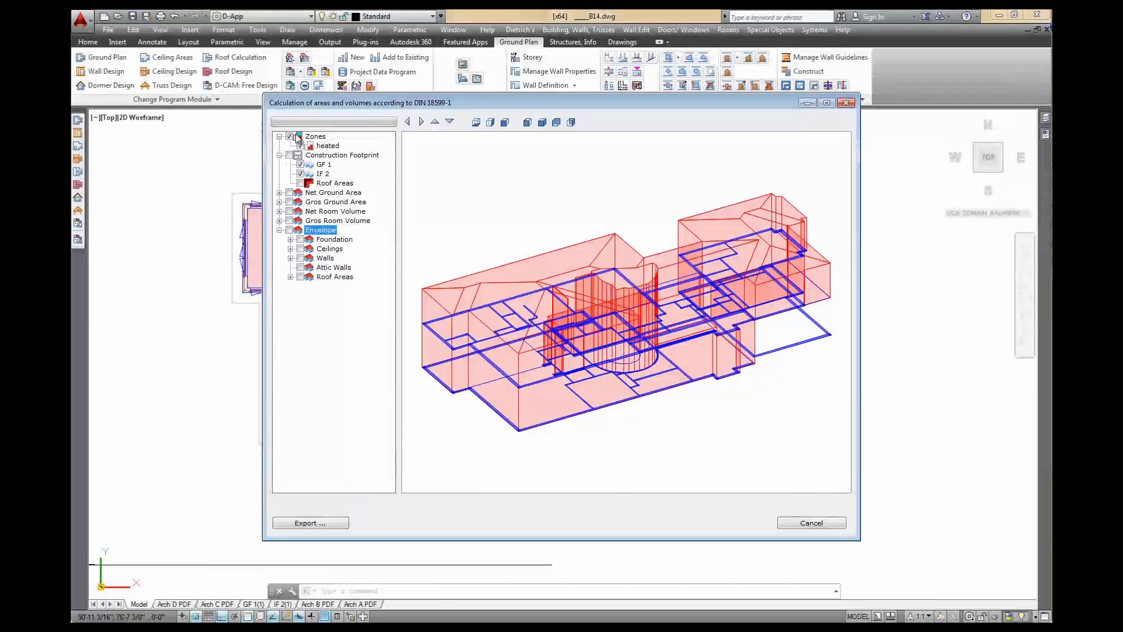
{"action": "left_click", "coordinate": [300, 165]}
{"action": "left_click", "coordinate": [301, 174]}
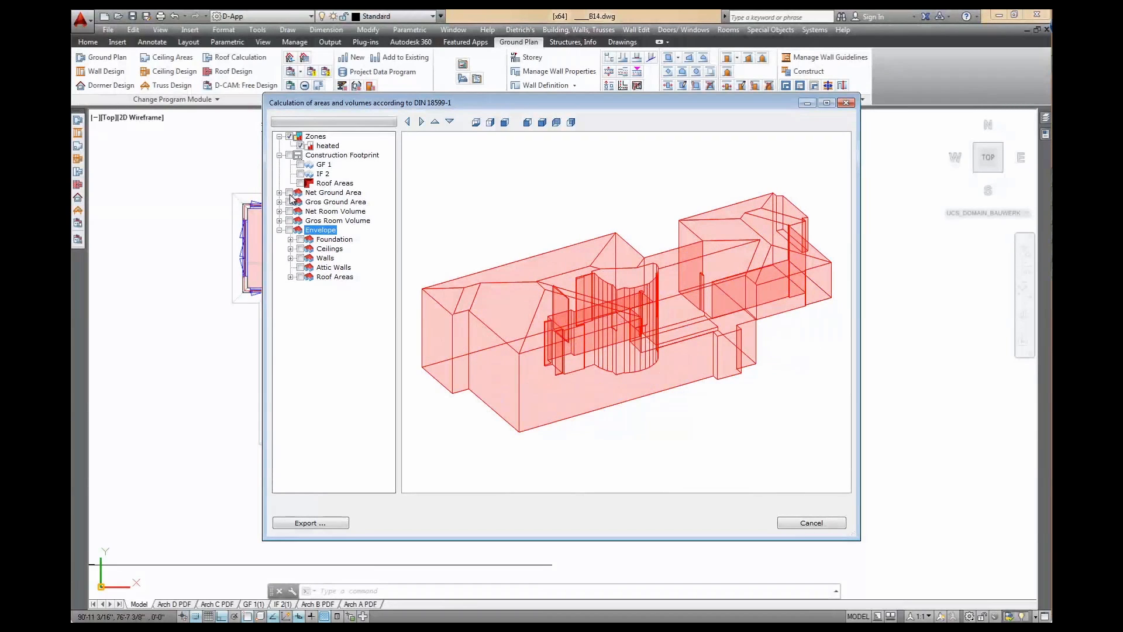
{"action": "left_click", "coordinate": [289, 193]}
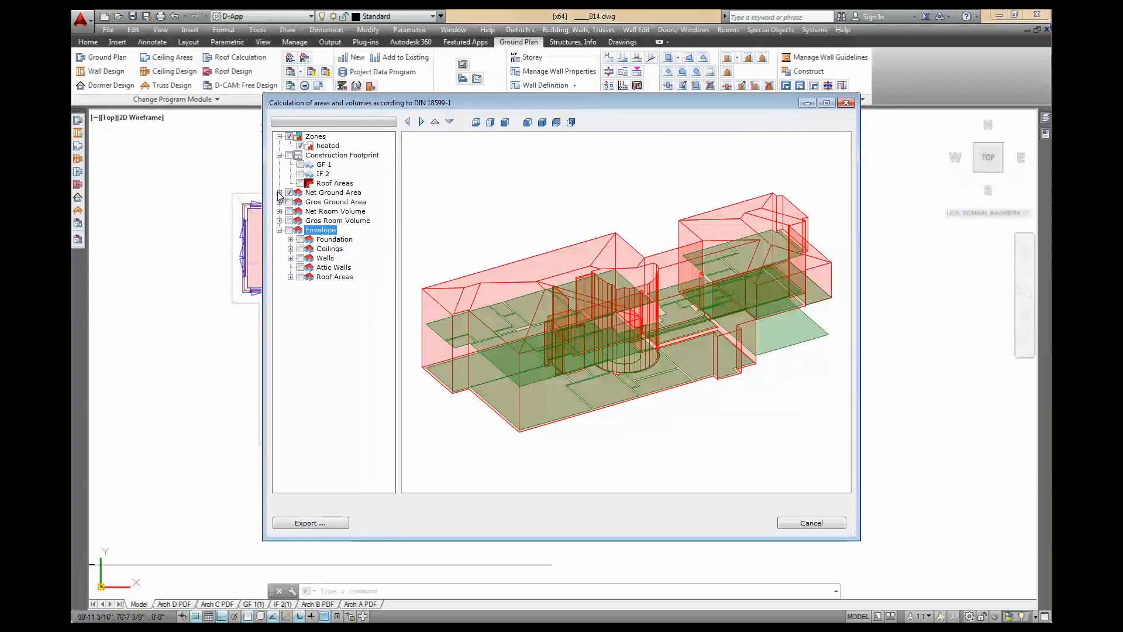
Toggle the net and gross ground areas of GF 1 and IF 2, ending with all hidden
{"action": "left_click", "coordinate": [280, 192]}
{"action": "left_click", "coordinate": [300, 211]}
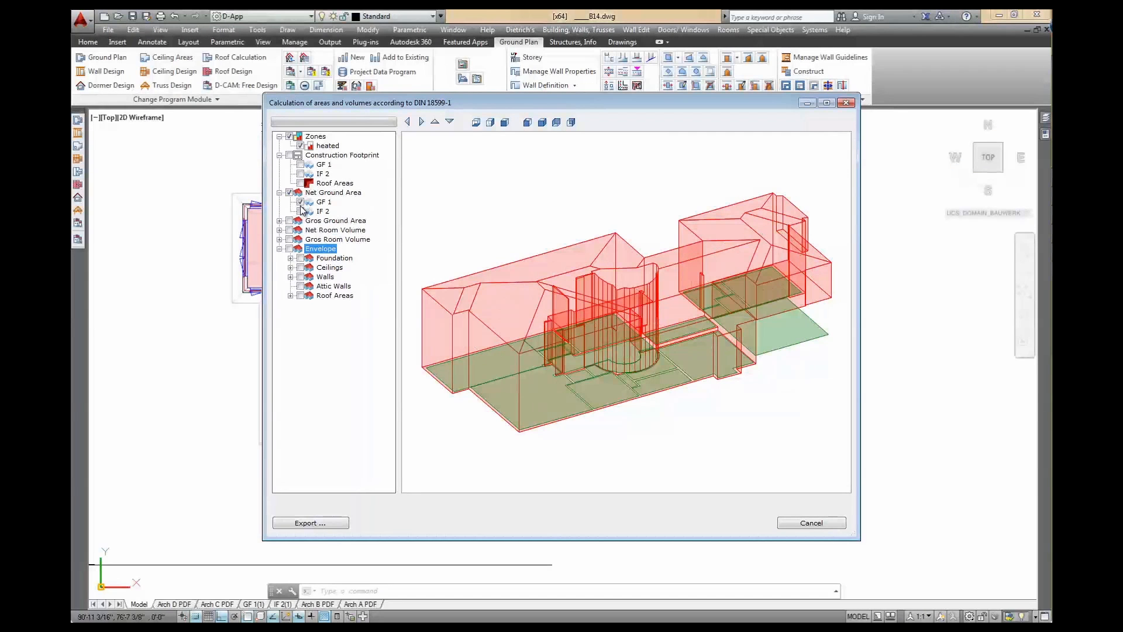
{"action": "left_click", "coordinate": [301, 202]}
{"action": "left_click", "coordinate": [301, 202]}
{"action": "left_click", "coordinate": [280, 221]}
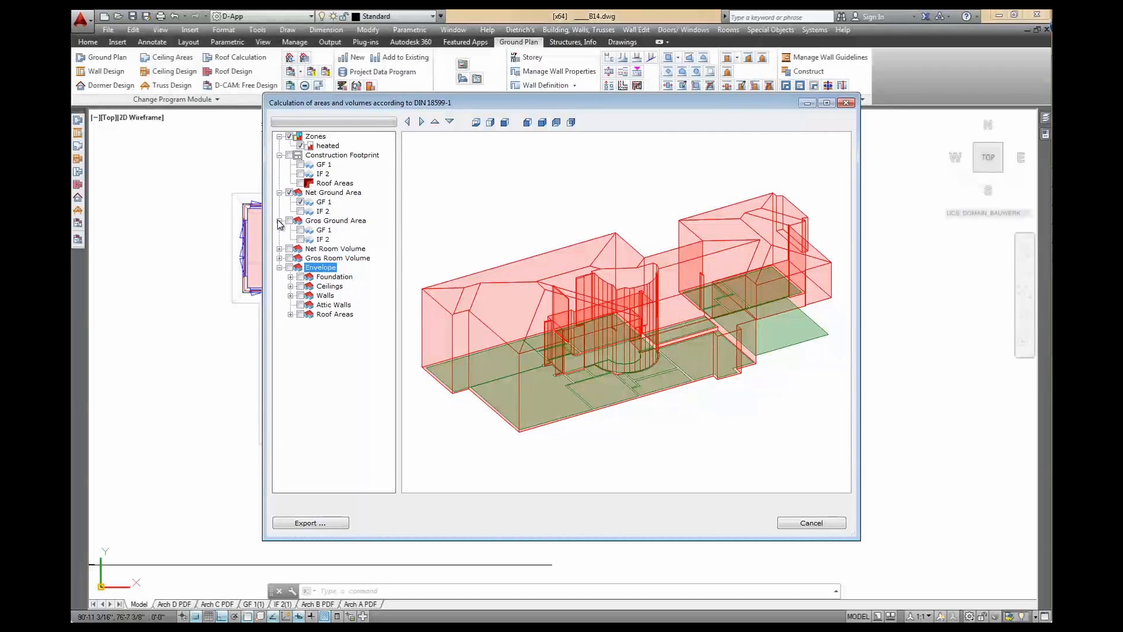
{"action": "left_click", "coordinate": [301, 230]}
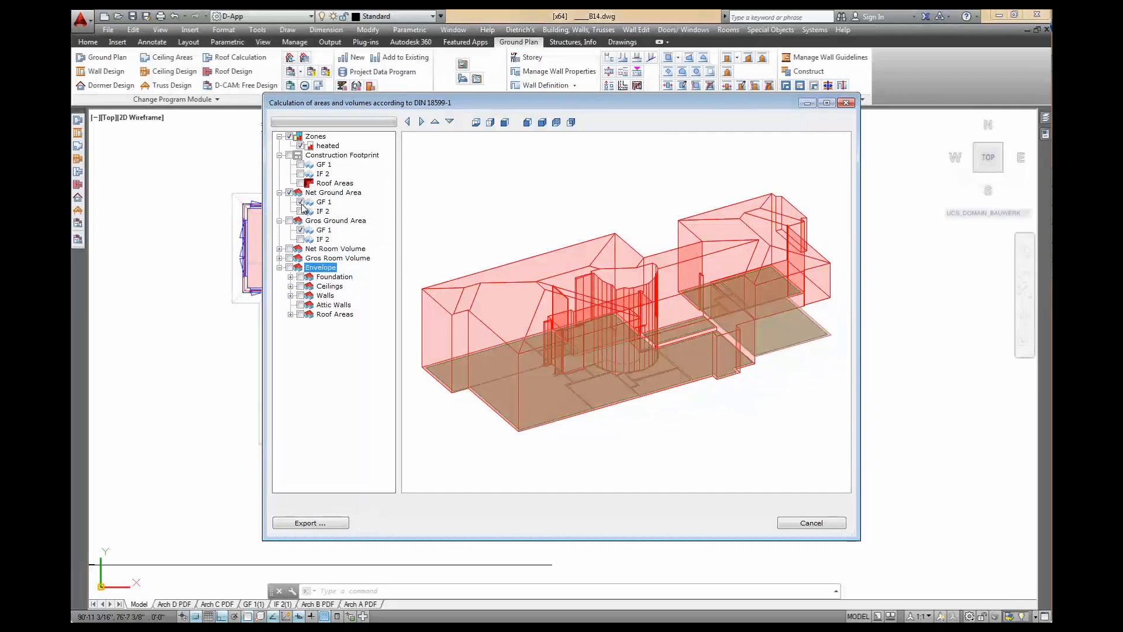
{"action": "left_click", "coordinate": [301, 201]}
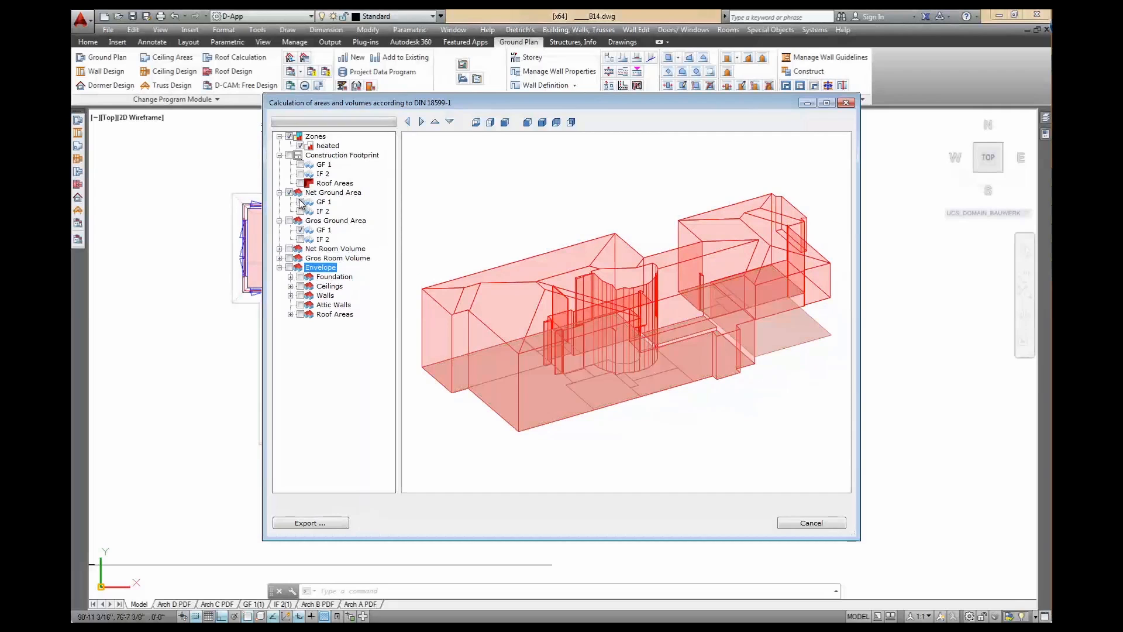
{"action": "left_click", "coordinate": [290, 137]}
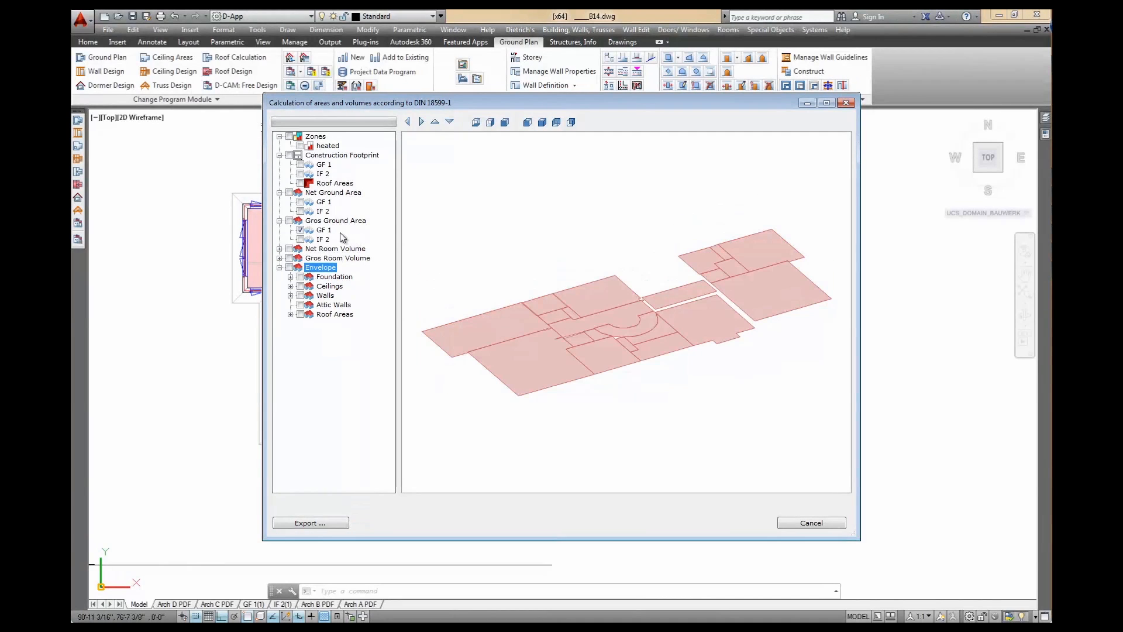
{"action": "left_click", "coordinate": [300, 239]}
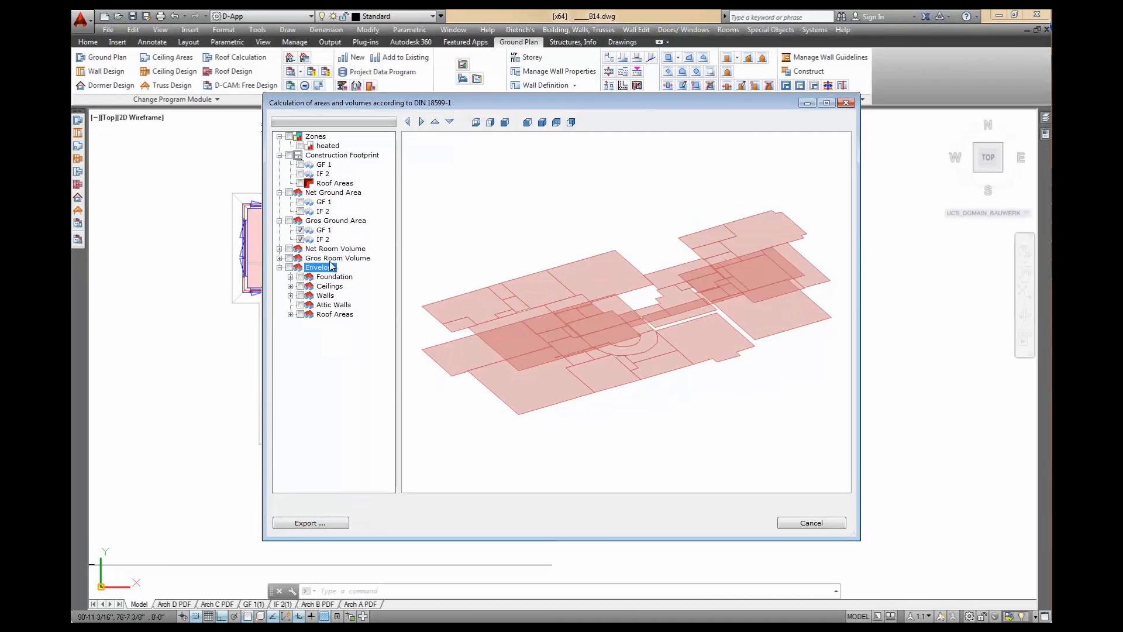
{"action": "left_click", "coordinate": [301, 230]}
{"action": "left_click", "coordinate": [300, 240]}
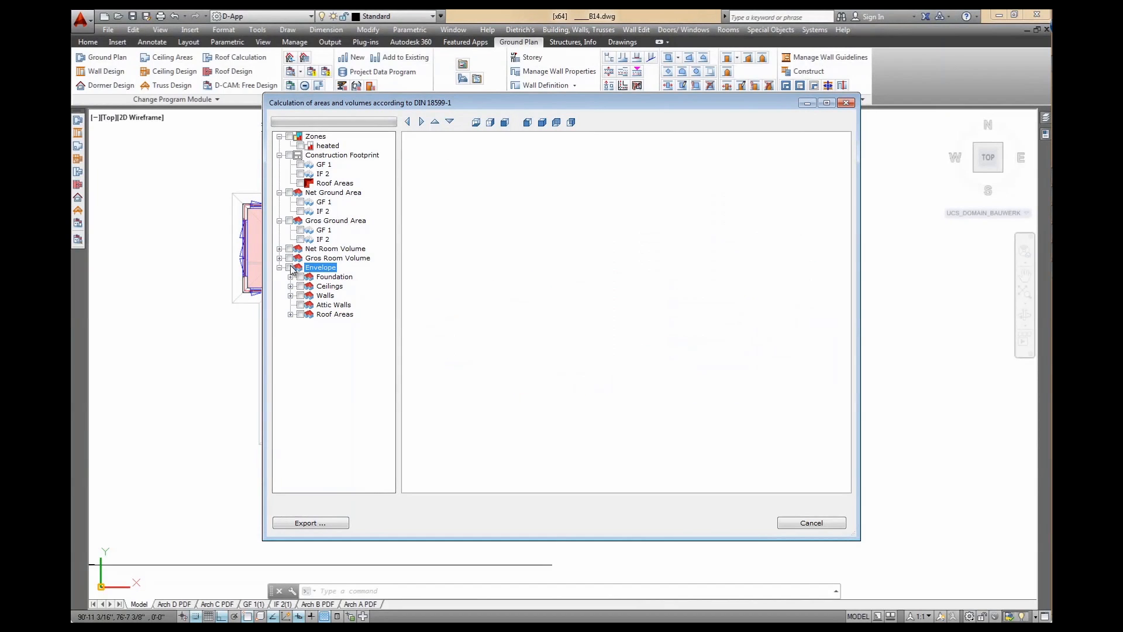
Show the net room volumes of GF 1 and IF 2
{"action": "left_click", "coordinate": [279, 248]}
{"action": "left_click", "coordinate": [301, 258]}
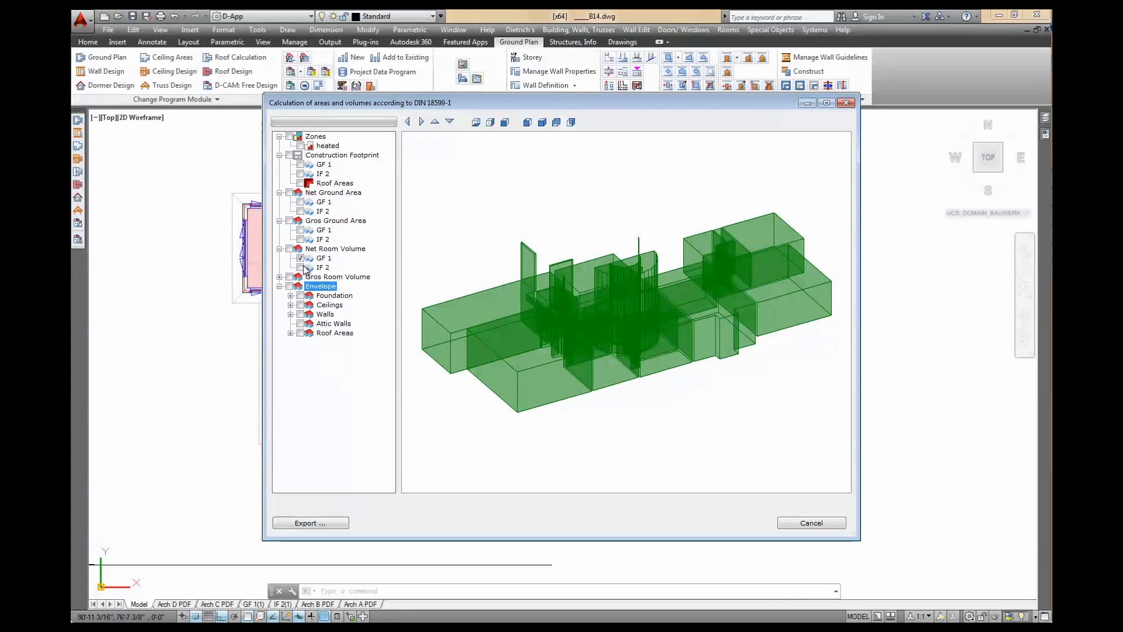
{"action": "left_click", "coordinate": [300, 268]}
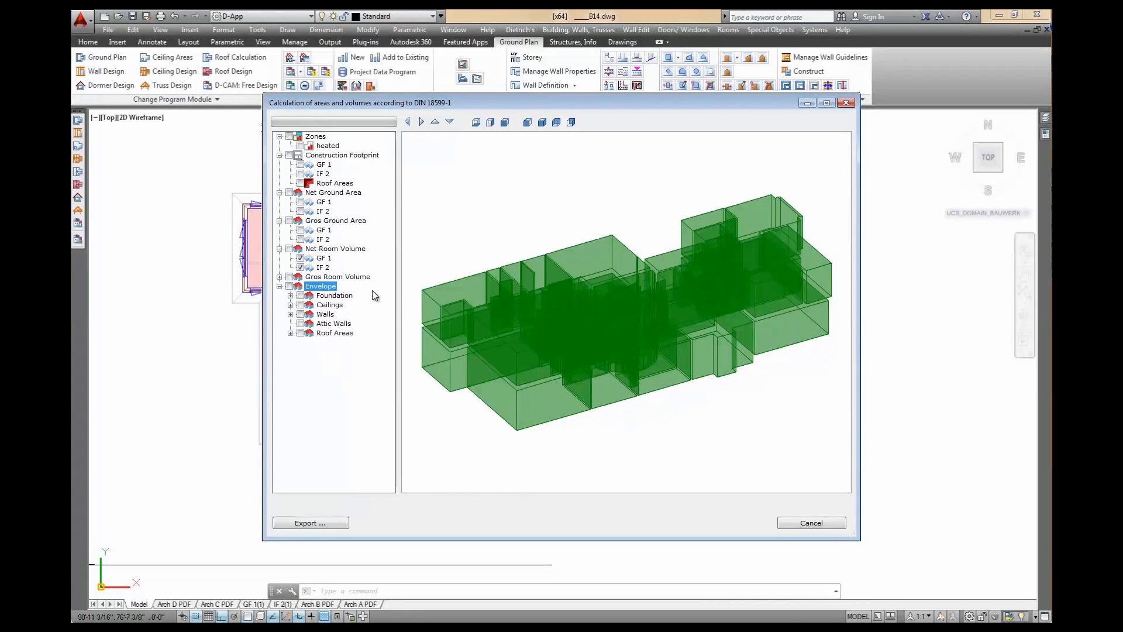
Switch to the gross room volumes of both storeys, then hide them to clear the preview
{"action": "left_click", "coordinate": [280, 276]}
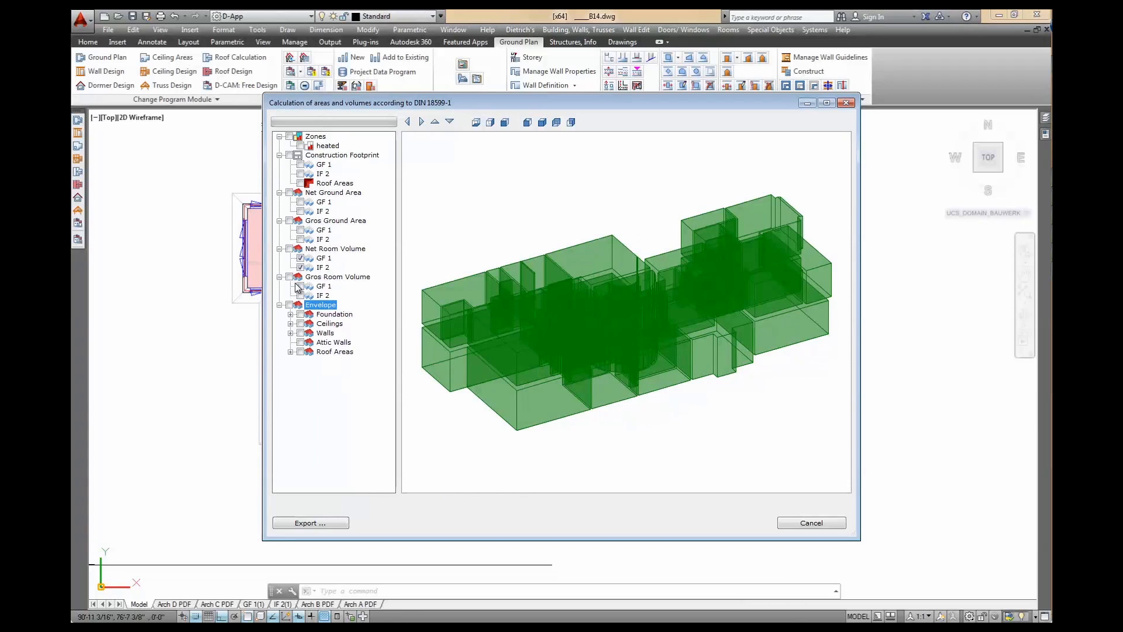
{"action": "left_click", "coordinate": [300, 258]}
{"action": "left_click", "coordinate": [300, 267]}
{"action": "left_click", "coordinate": [289, 277]}
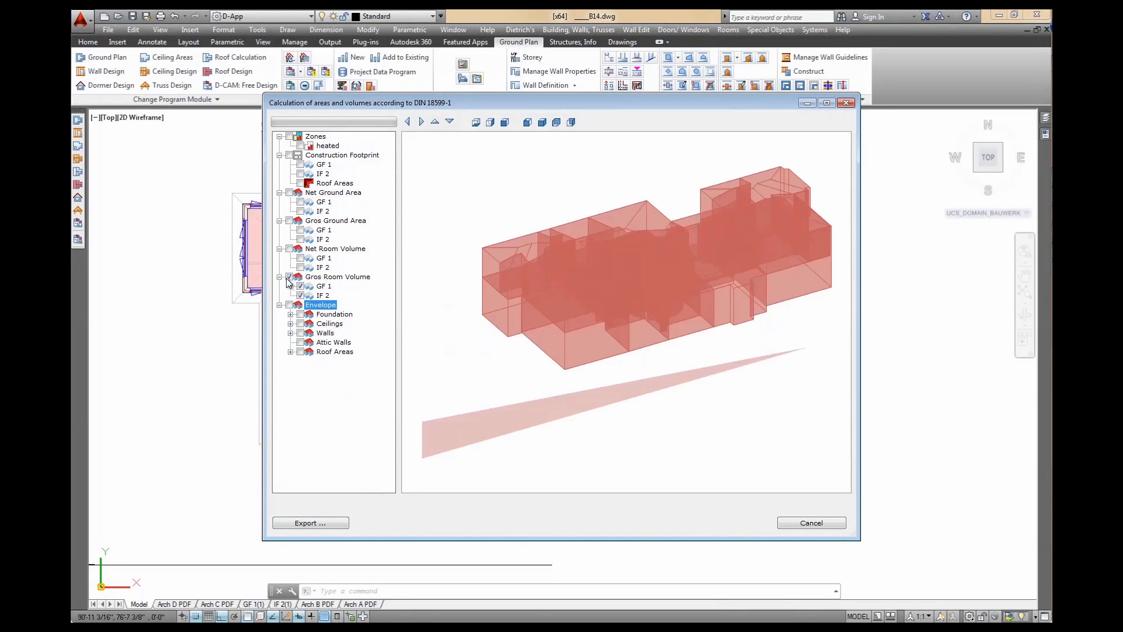
{"action": "left_click", "coordinate": [289, 276]}
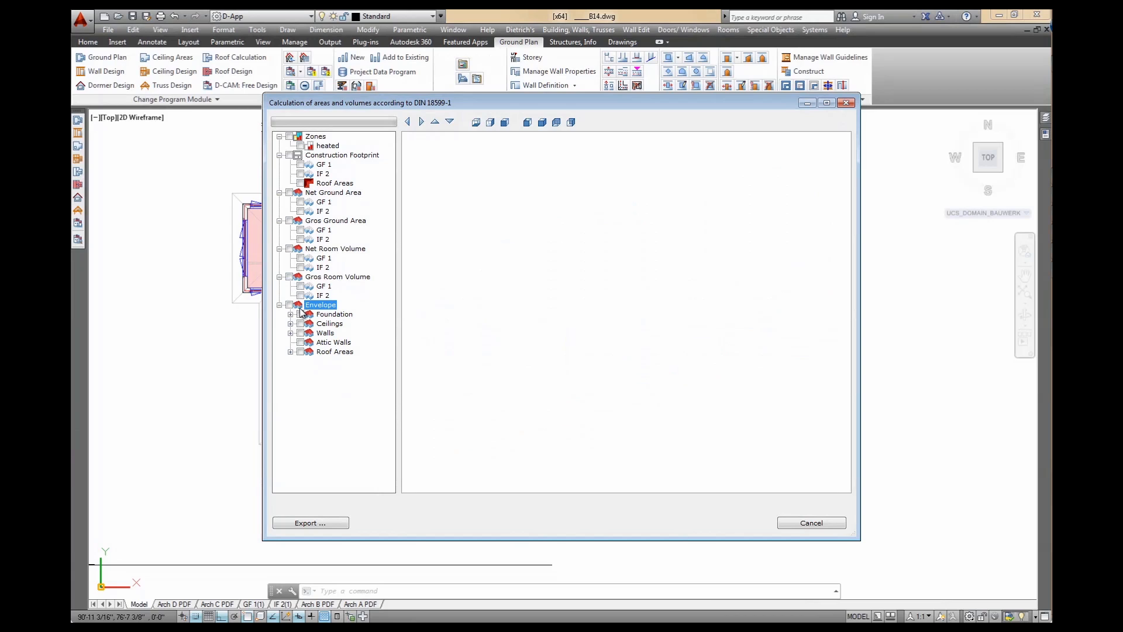
Show all heated BA 0 foundation slabs in the envelope preview
{"action": "left_click", "coordinate": [290, 315]}
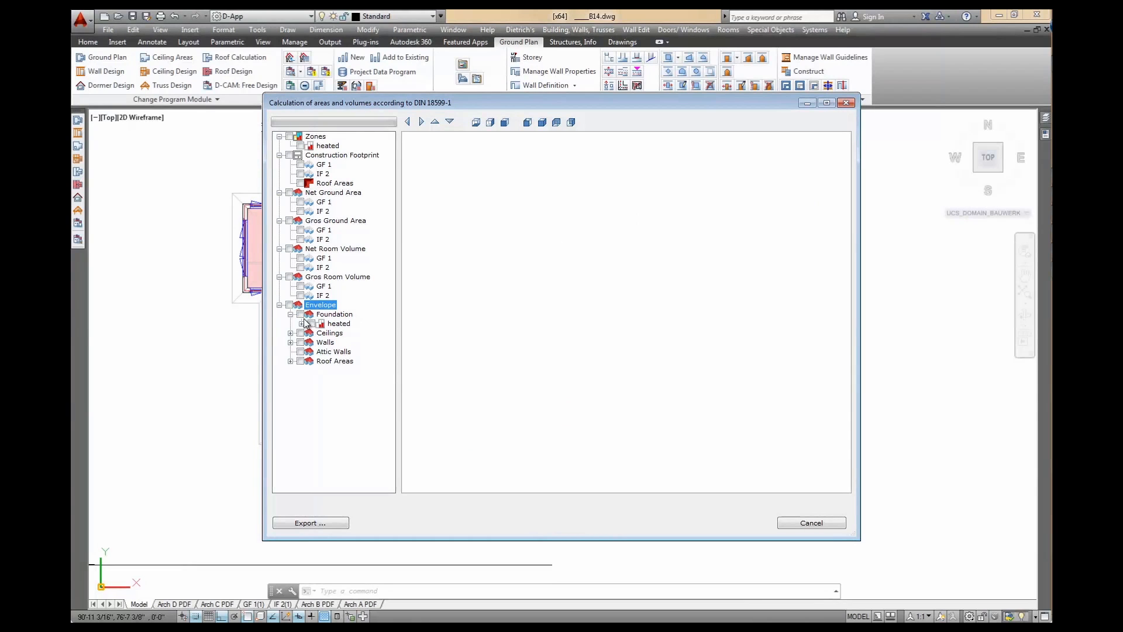
{"action": "left_click", "coordinate": [301, 323]}
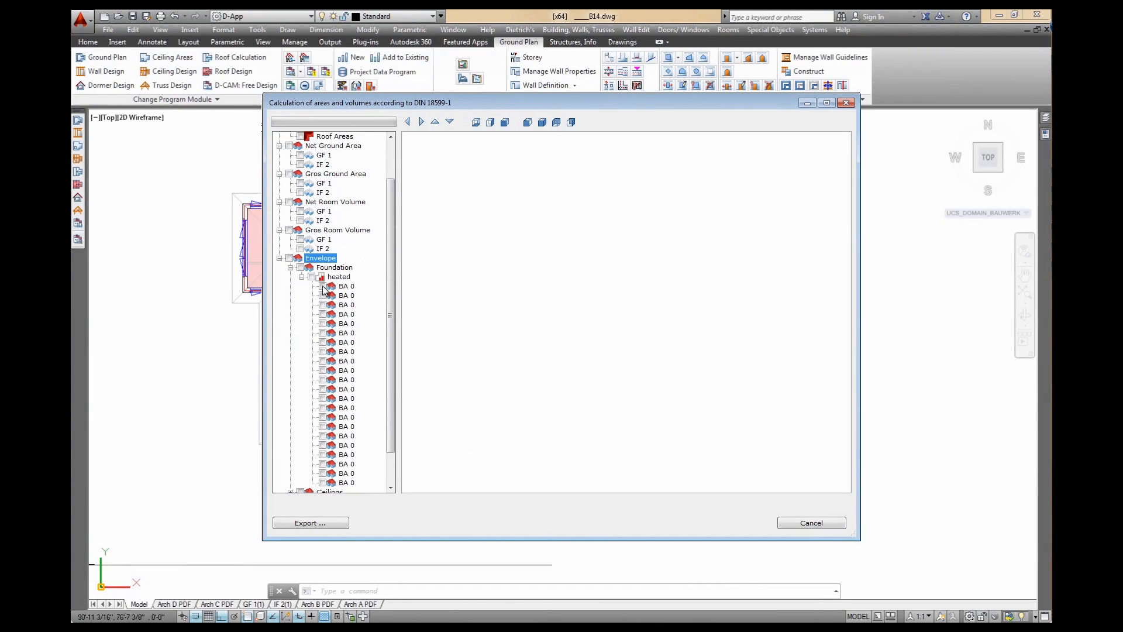
{"action": "left_click", "coordinate": [322, 286]}
{"action": "left_click", "coordinate": [322, 295]}
{"action": "left_click", "coordinate": [311, 277]}
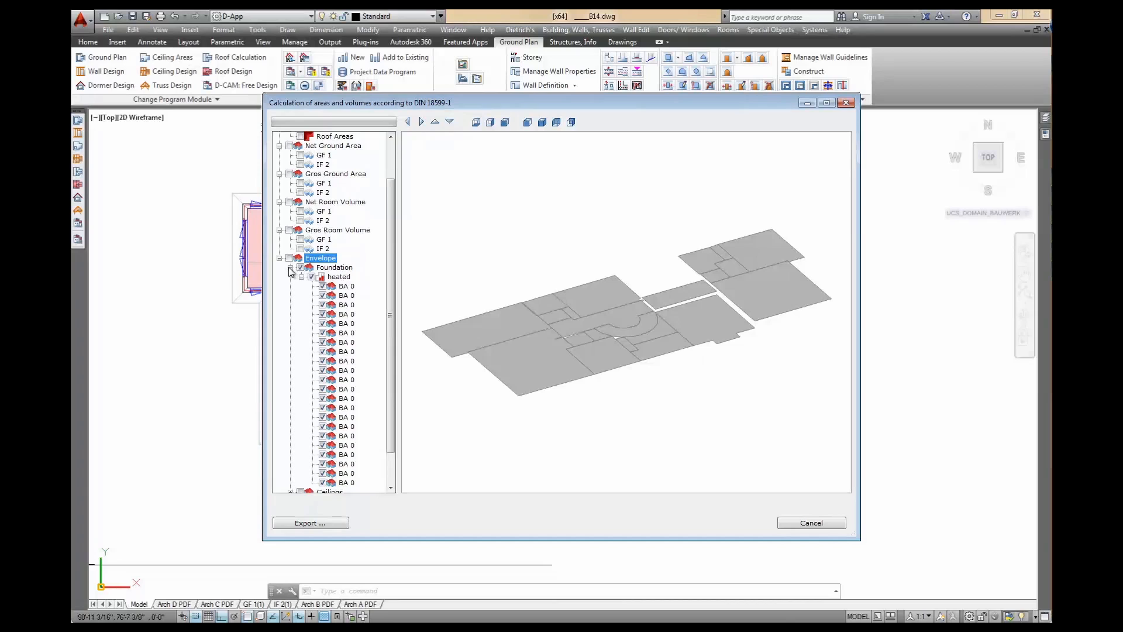
Show all heated ceiling areas in the preview and collapse the ceilings group
{"action": "left_click", "coordinate": [290, 268]}
{"action": "left_click", "coordinate": [290, 324]}
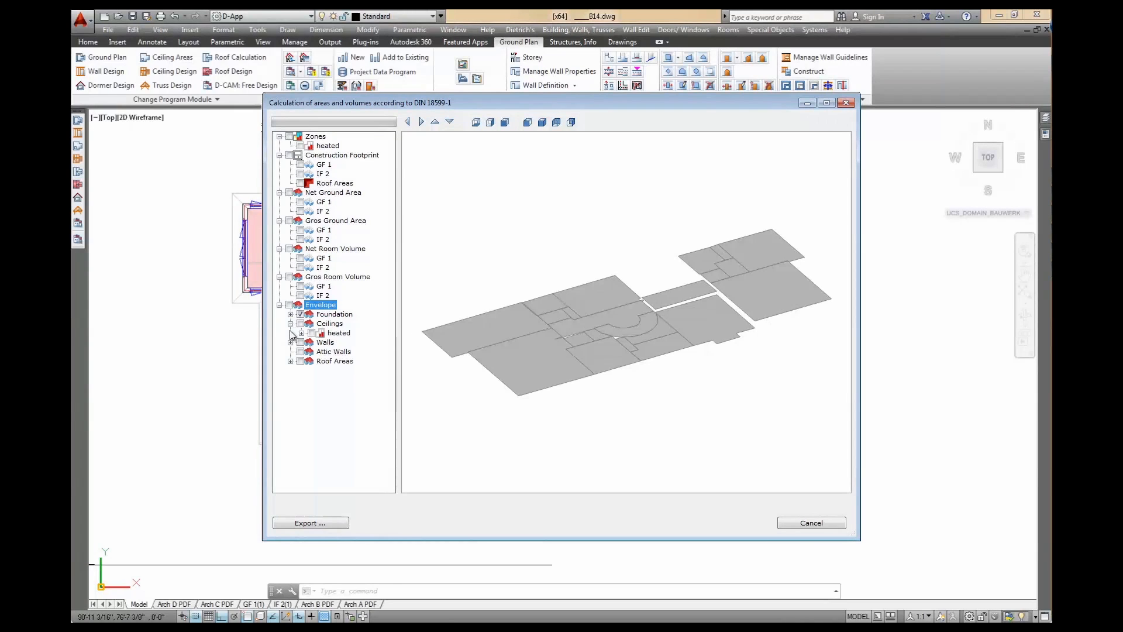
{"action": "left_click", "coordinate": [302, 333]}
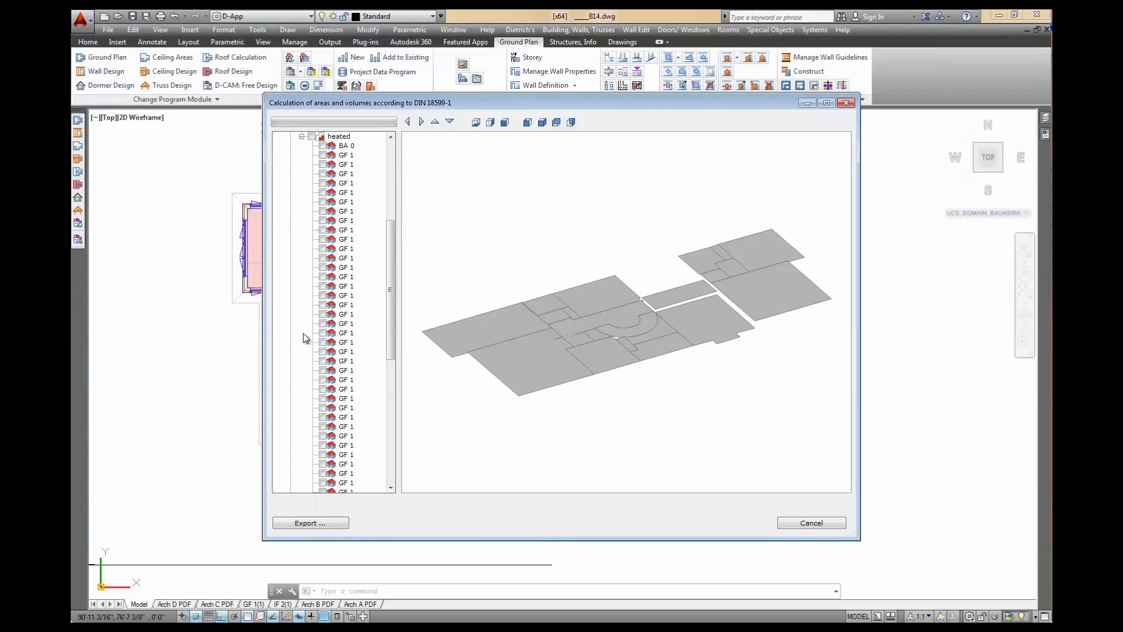
{"action": "left_click", "coordinate": [322, 155]}
{"action": "left_click", "coordinate": [323, 174]}
{"action": "left_click", "coordinate": [322, 183]}
{"action": "left_click", "coordinate": [322, 202]}
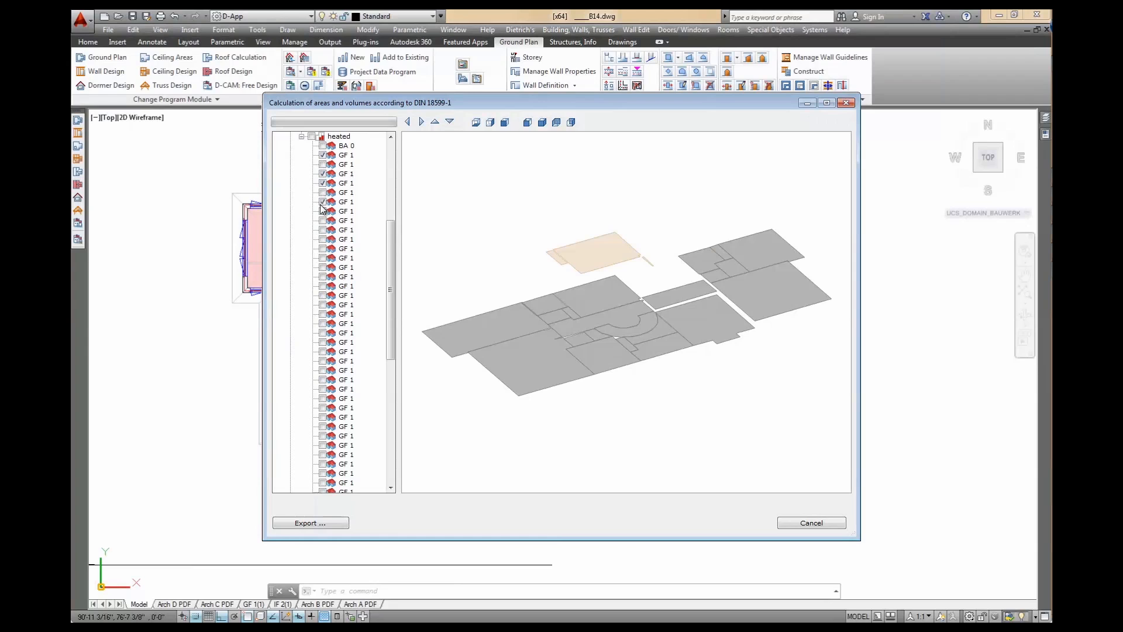
{"action": "left_click", "coordinate": [311, 136]}
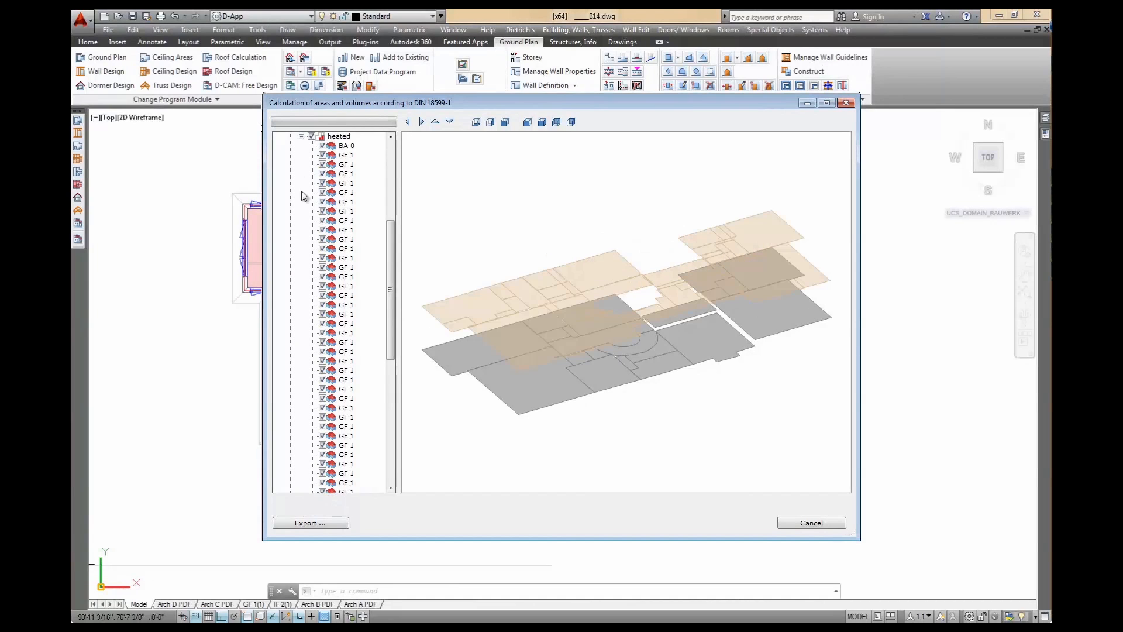
{"action": "left_click", "coordinate": [302, 136]}
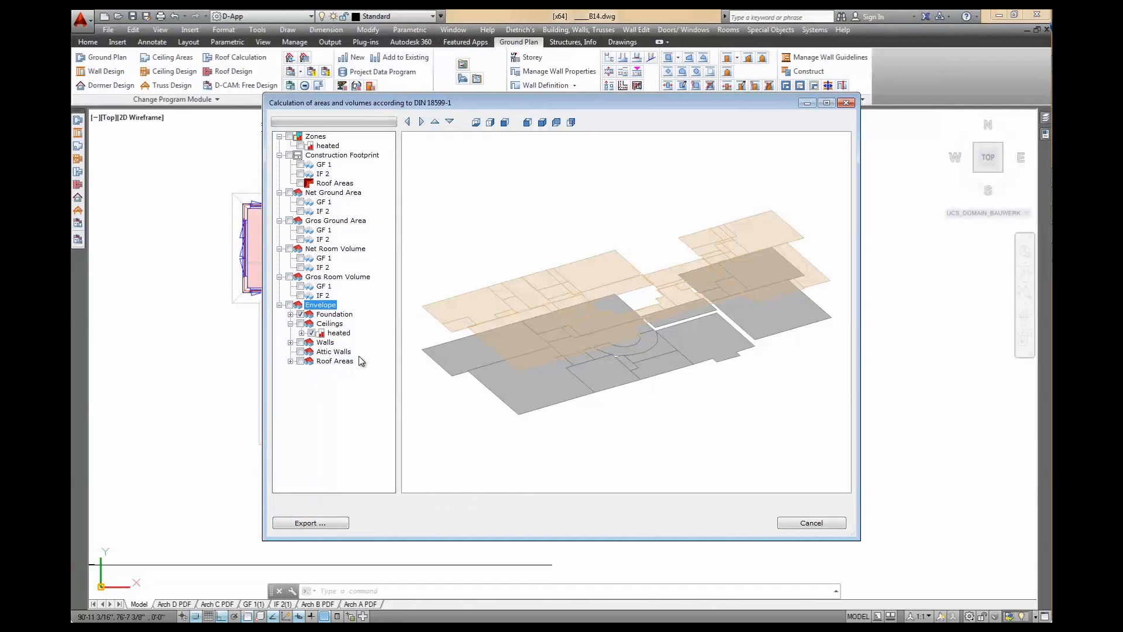
{"action": "left_click", "coordinate": [300, 323]}
{"action": "left_click", "coordinate": [290, 324]}
List the heated GF 1 walls and show the first few, briefly expanding one wall's openings
{"action": "left_click", "coordinate": [291, 332]}
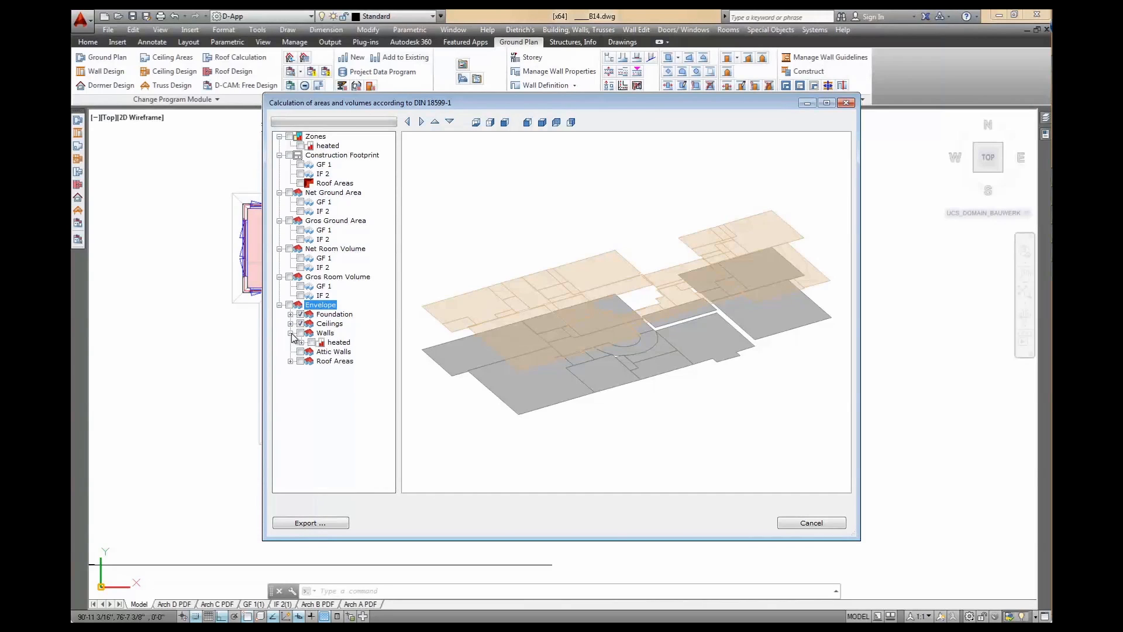
{"action": "left_click", "coordinate": [301, 342]}
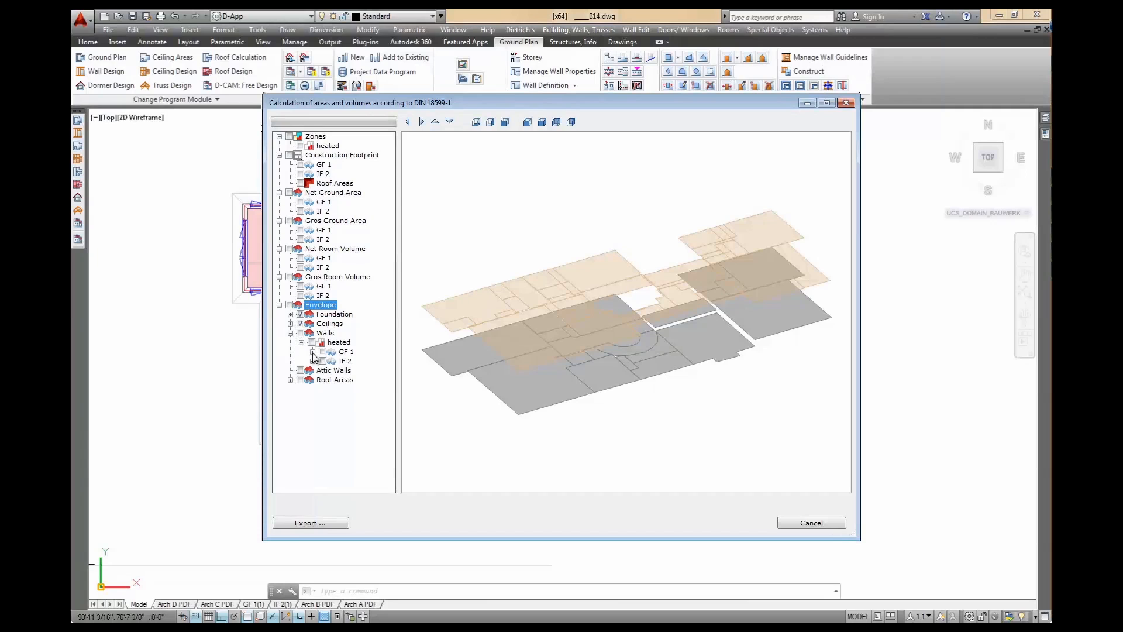
{"action": "left_click", "coordinate": [312, 352]}
{"action": "left_click", "coordinate": [334, 145]}
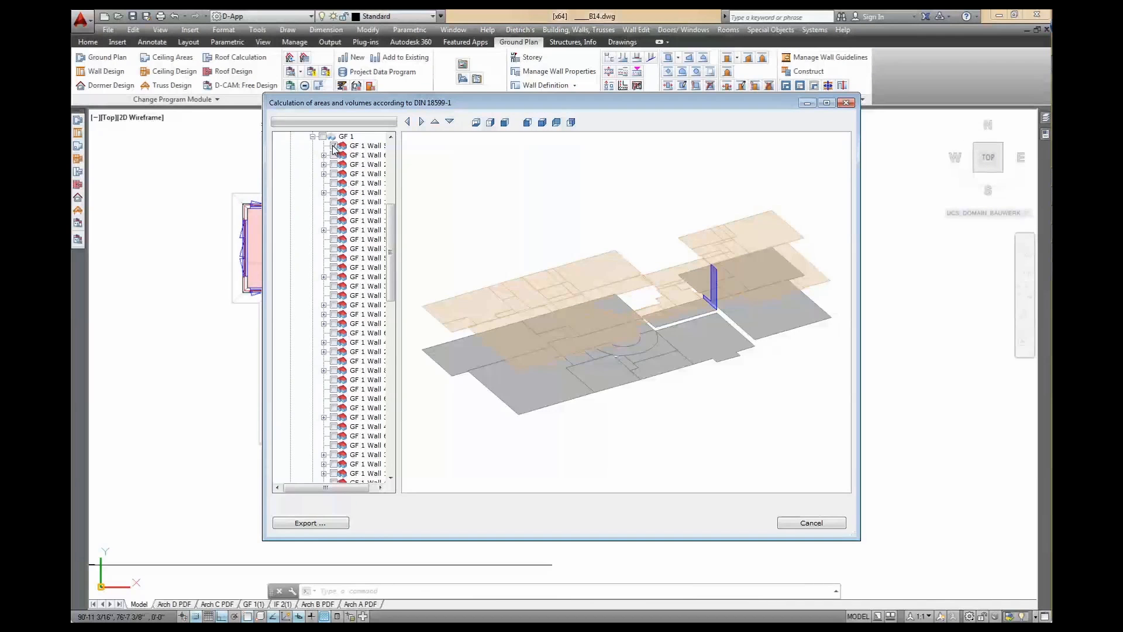
{"action": "left_click", "coordinate": [334, 155]}
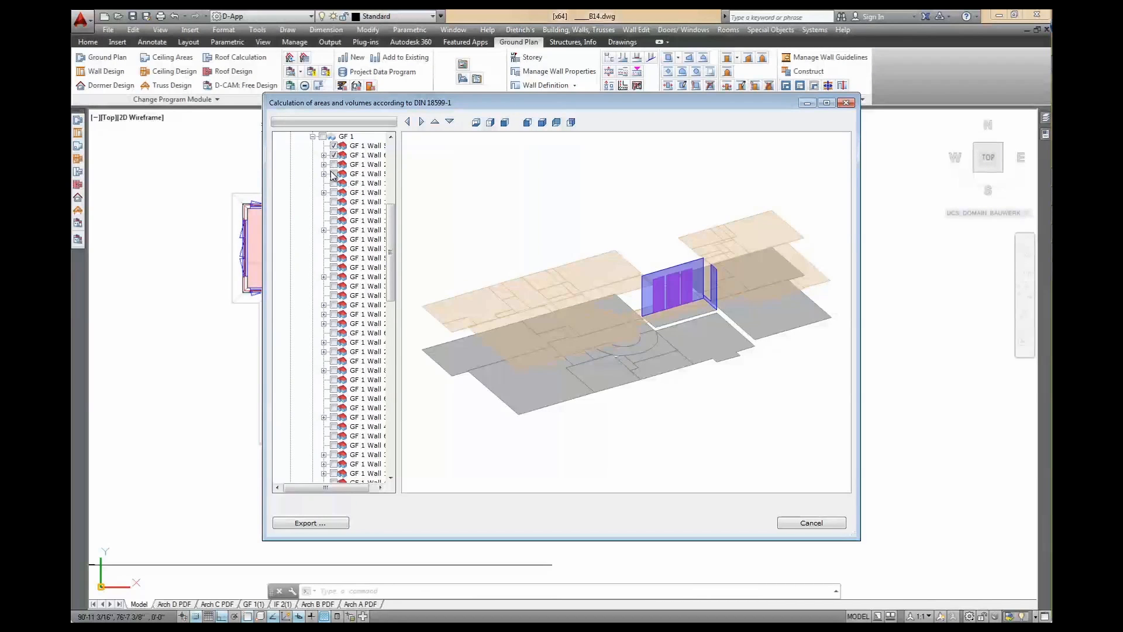
{"action": "left_click", "coordinate": [333, 164]}
{"action": "left_click", "coordinate": [334, 173]}
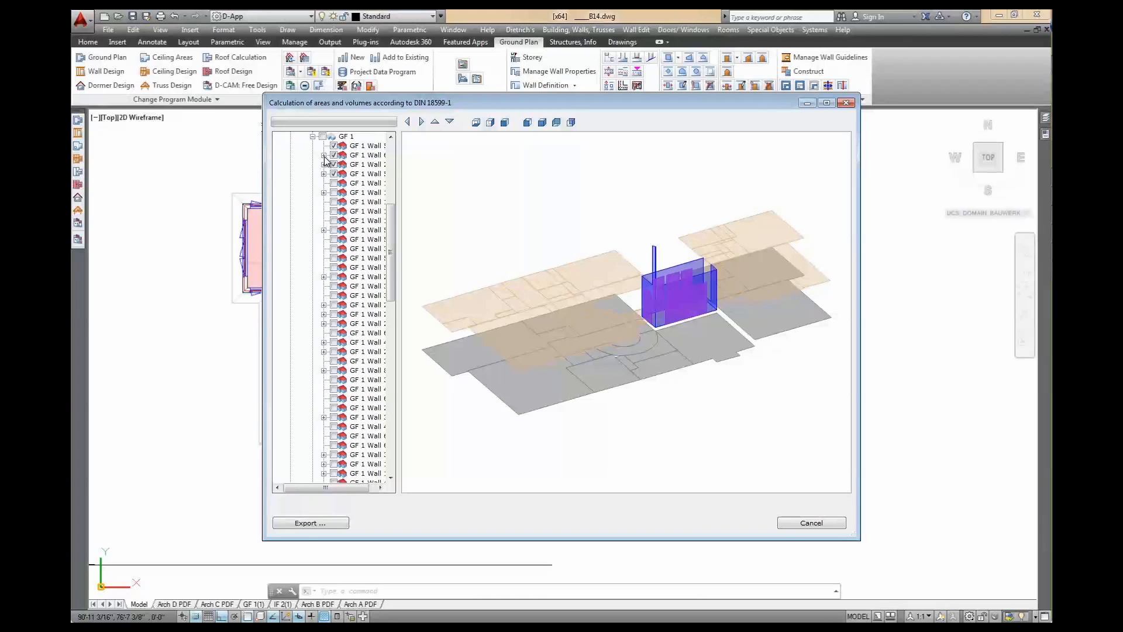
{"action": "left_click", "coordinate": [323, 155]}
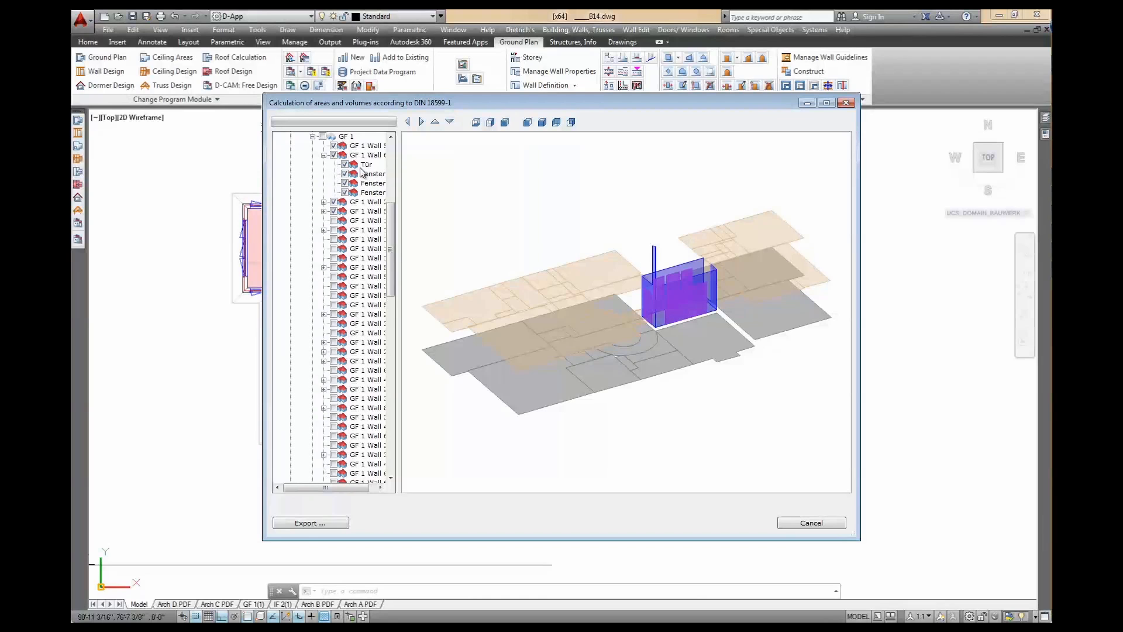
{"action": "left_click", "coordinate": [323, 155]}
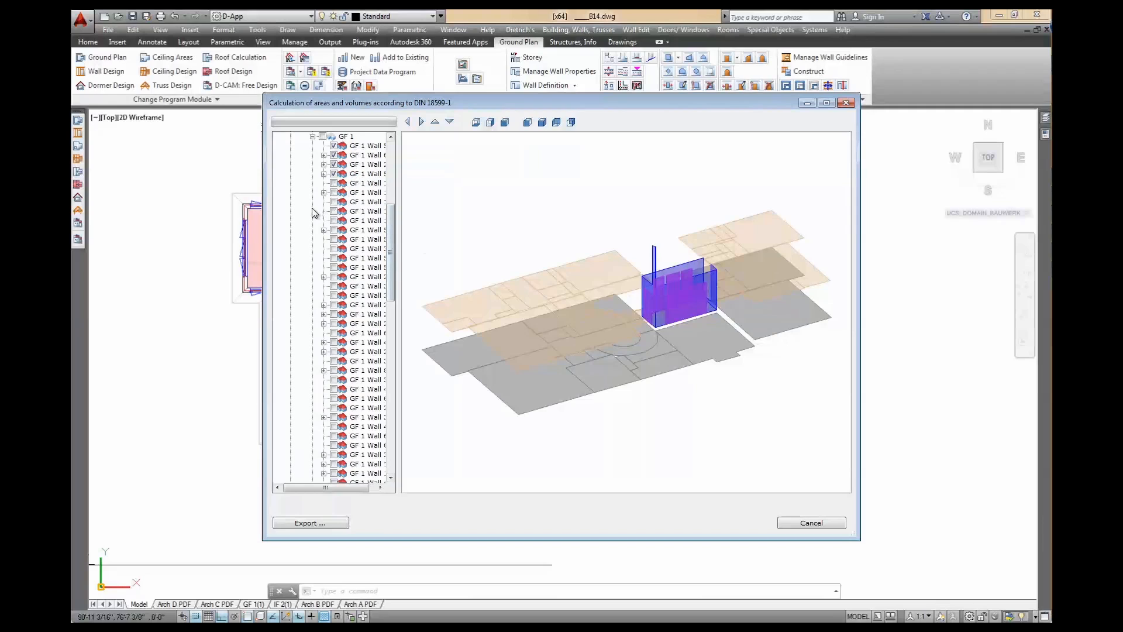
Show the remaining GF 1 walls, then check the whole ground-floor wall group
{"action": "left_click", "coordinate": [334, 183]}
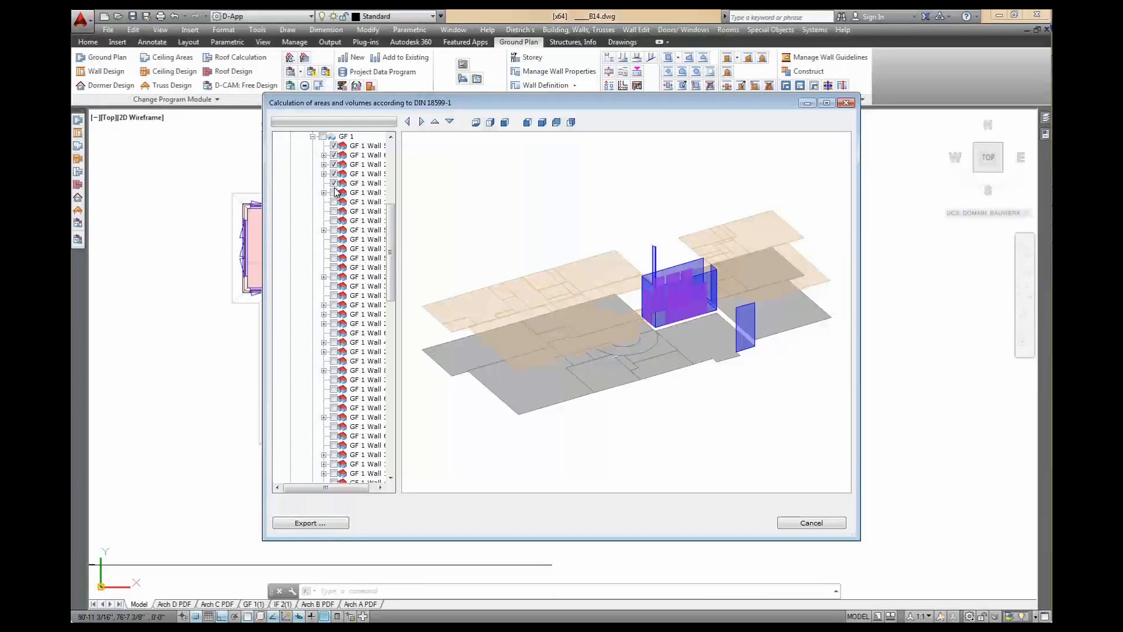
{"action": "left_click", "coordinate": [333, 192]}
{"action": "left_click", "coordinate": [334, 202]}
{"action": "left_click", "coordinate": [334, 212]}
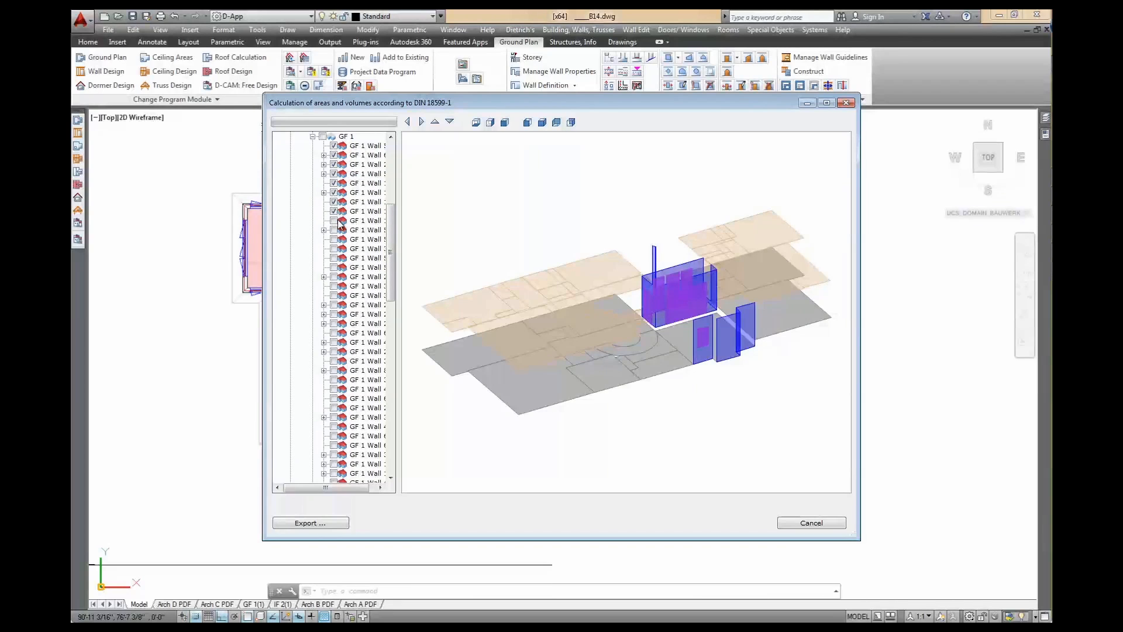
{"action": "left_click", "coordinate": [342, 221]}
{"action": "left_click", "coordinate": [322, 136]}
{"action": "left_click", "coordinate": [313, 136]}
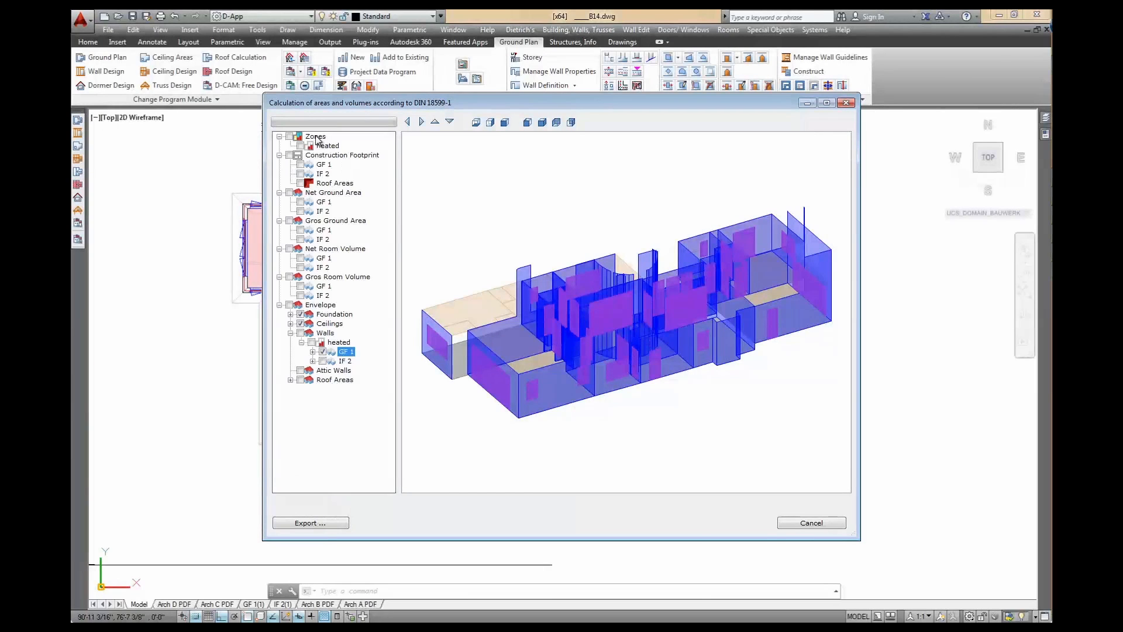
Add the IF 2 walls and all heated roof areas to the preview
{"action": "left_click", "coordinate": [322, 361]}
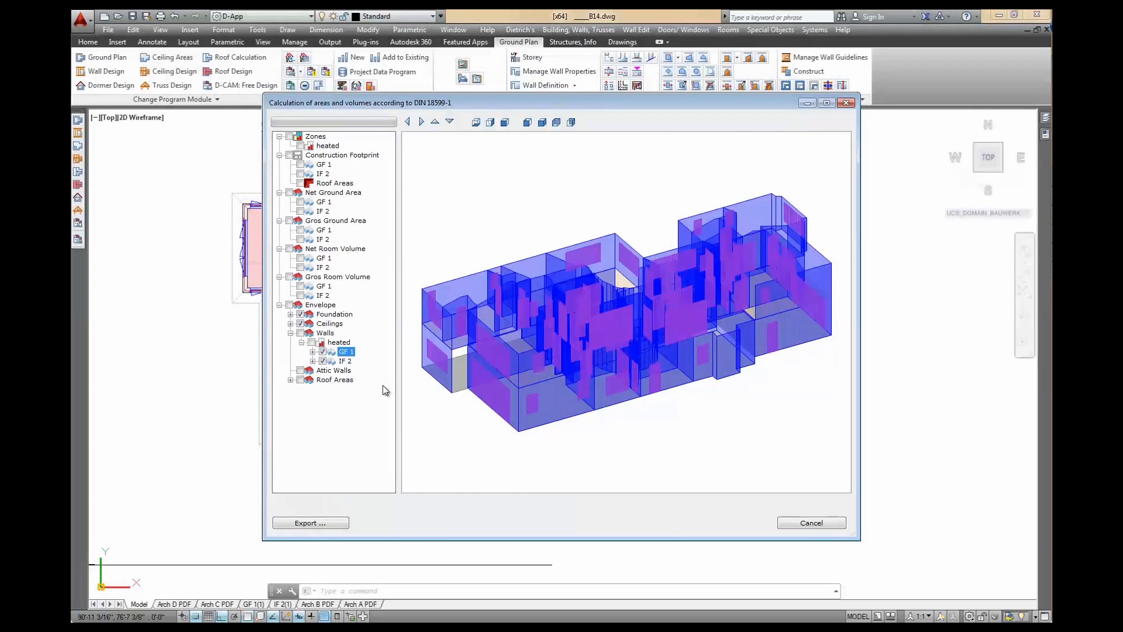
{"action": "left_click", "coordinate": [290, 380]}
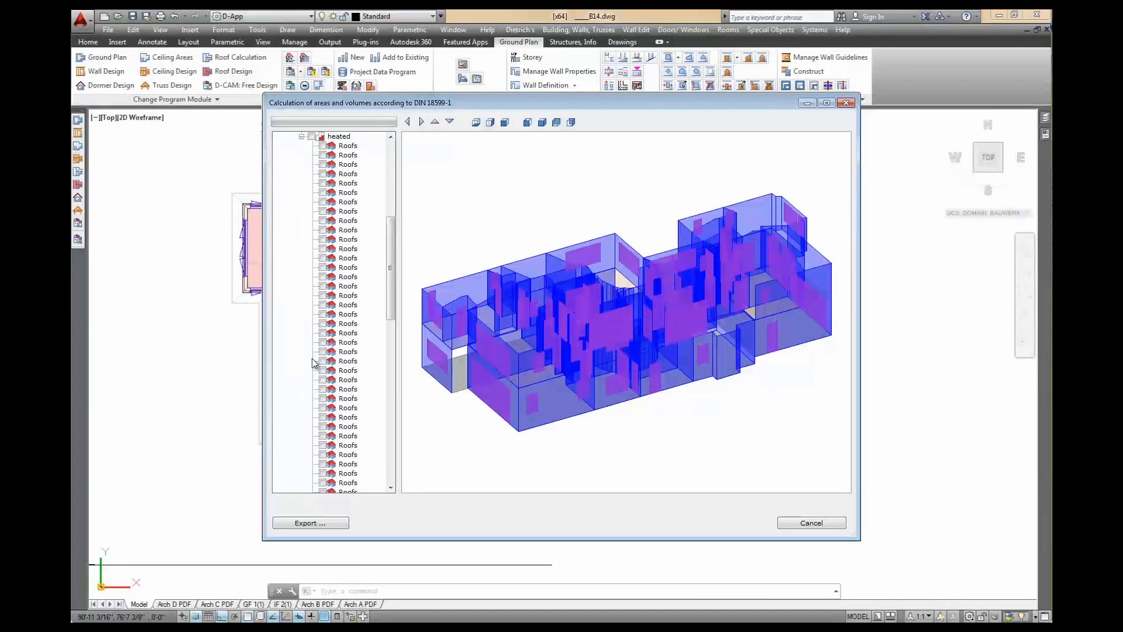
{"action": "left_click", "coordinate": [311, 137]}
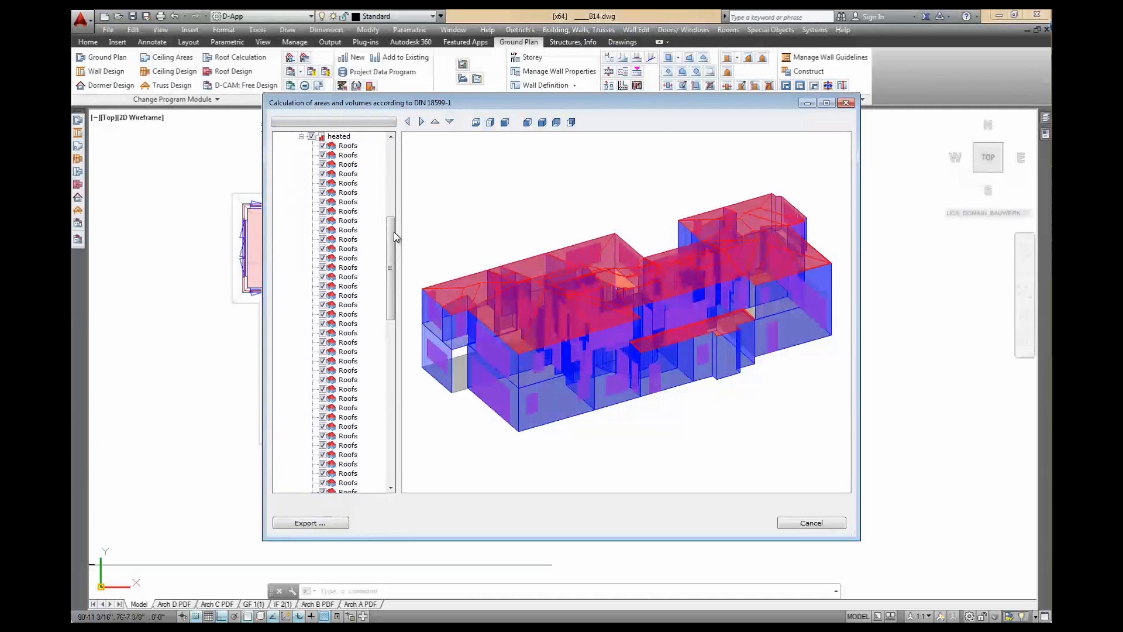
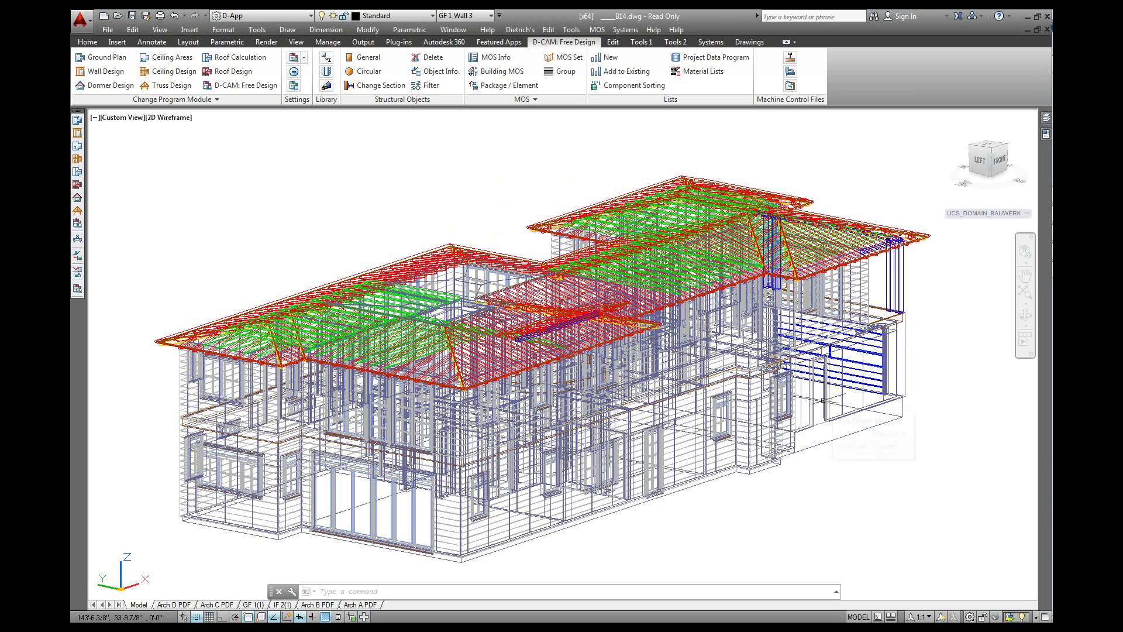
Render the house in the D-Shaded style and view it zoomed in from the FRONT
{"action": "left_click", "coordinate": [172, 117]}
{"action": "mouse_move", "coordinate": [212, 132]}
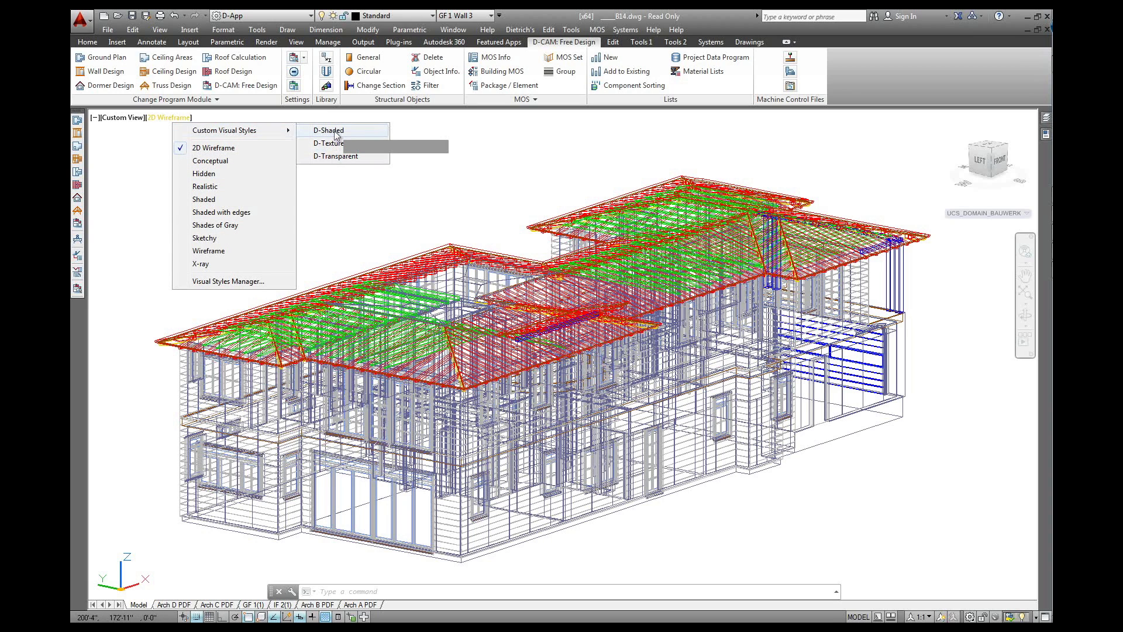
{"action": "left_click", "coordinate": [334, 131]}
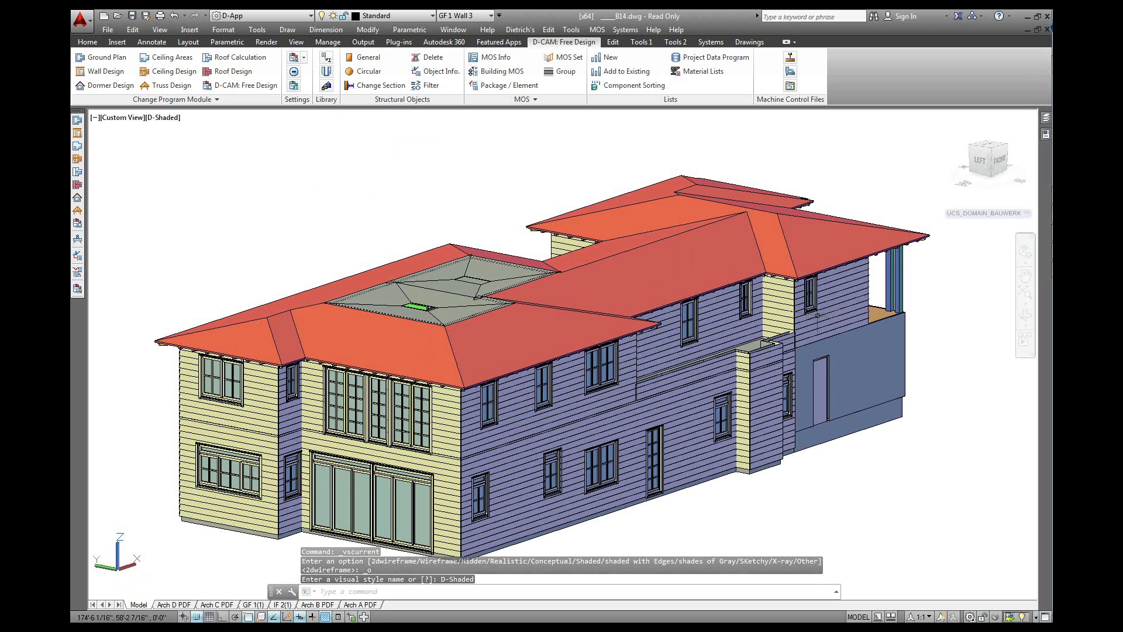
{"action": "left_click", "coordinate": [999, 159]}
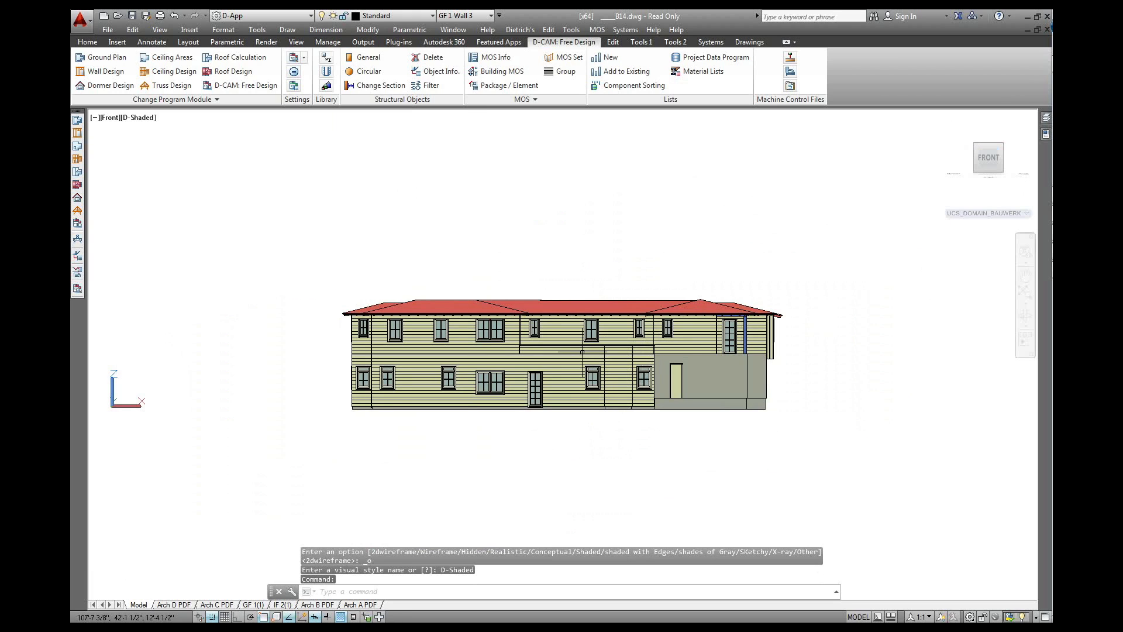
{"action": "scroll", "coordinate": [583, 352], "scroll_direction": "up", "scroll_amount": 2}
{"action": "scroll", "coordinate": [583, 352], "scroll_direction": "up", "scroll_amount": 2}
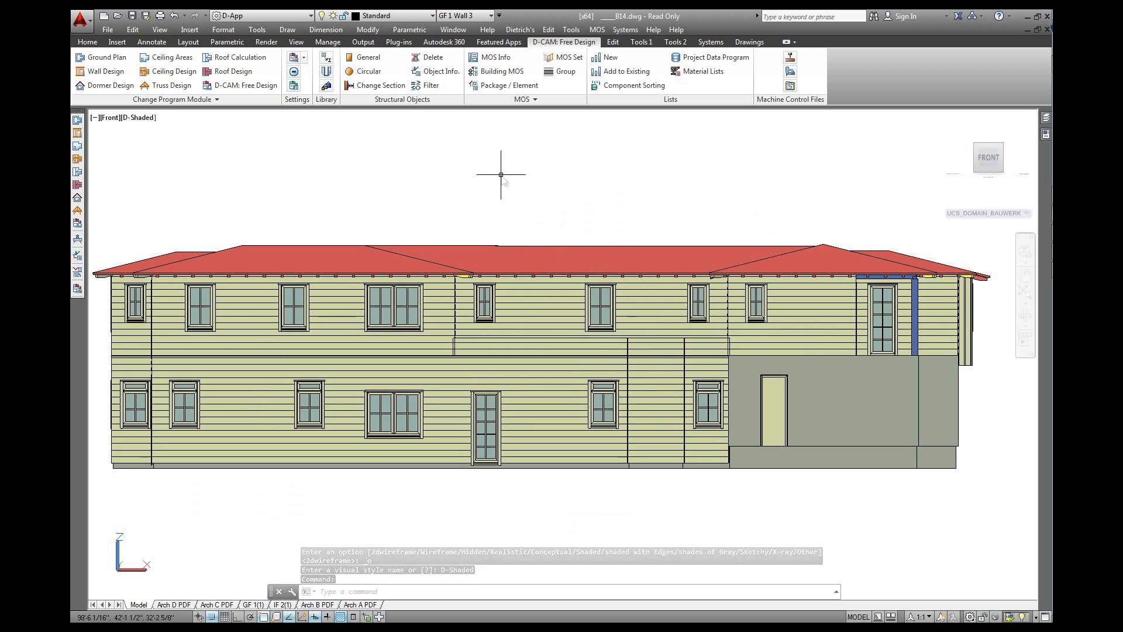
On the Render tab, look through the Lights, Set Location and Render panel options
{"action": "left_click", "coordinate": [266, 42]}
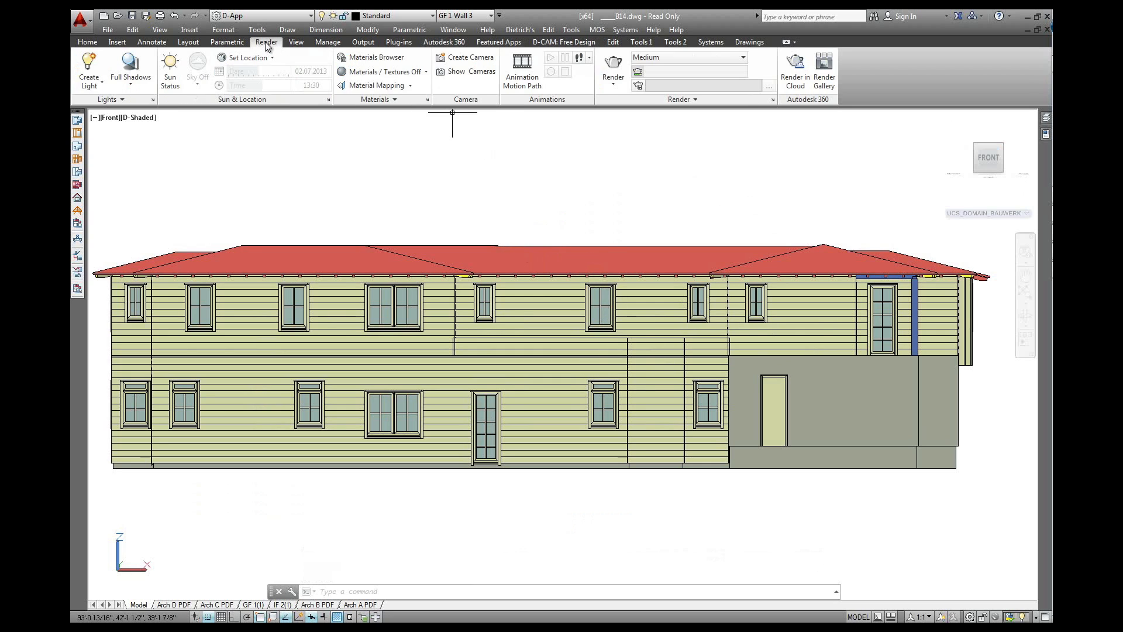
{"action": "left_click", "coordinate": [114, 100]}
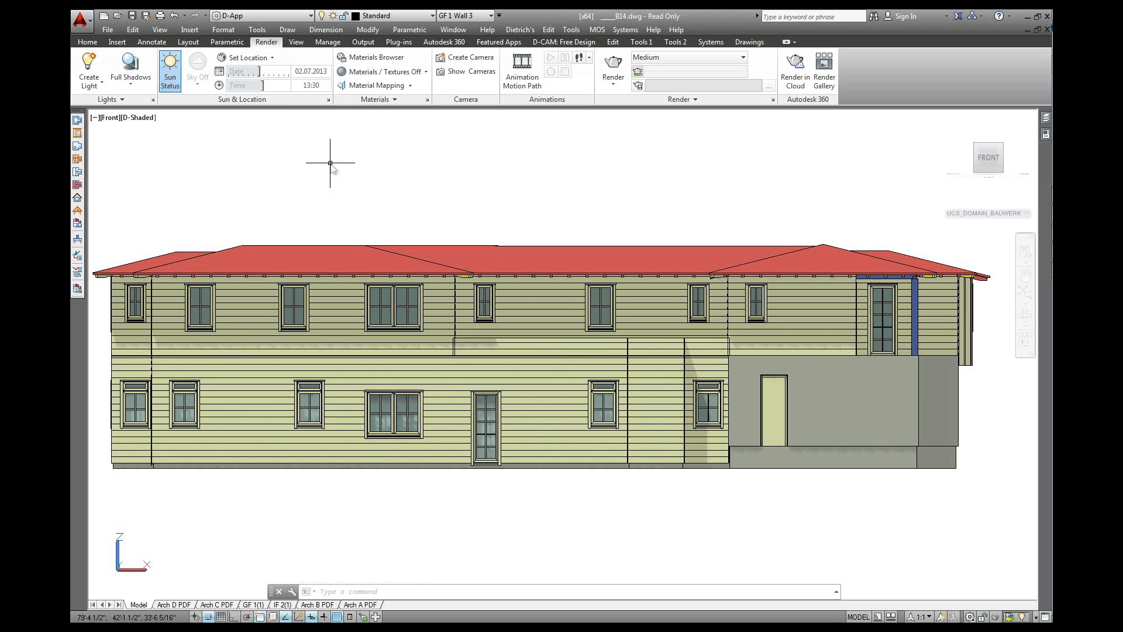
{"action": "left_click", "coordinate": [248, 58]}
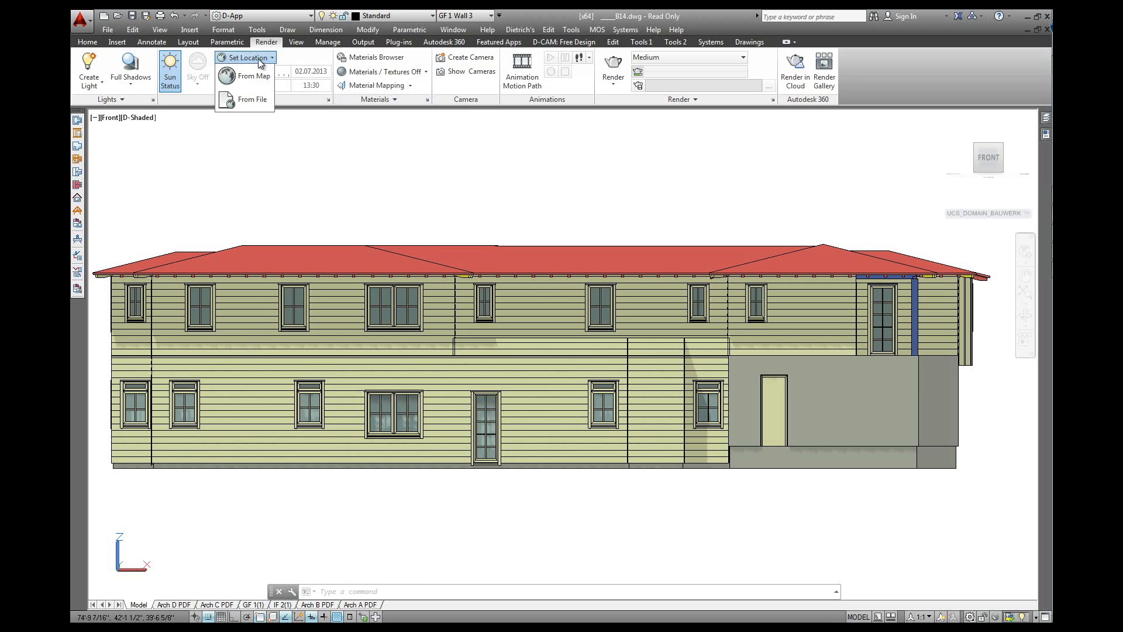
{"action": "left_click", "coordinate": [295, 56]}
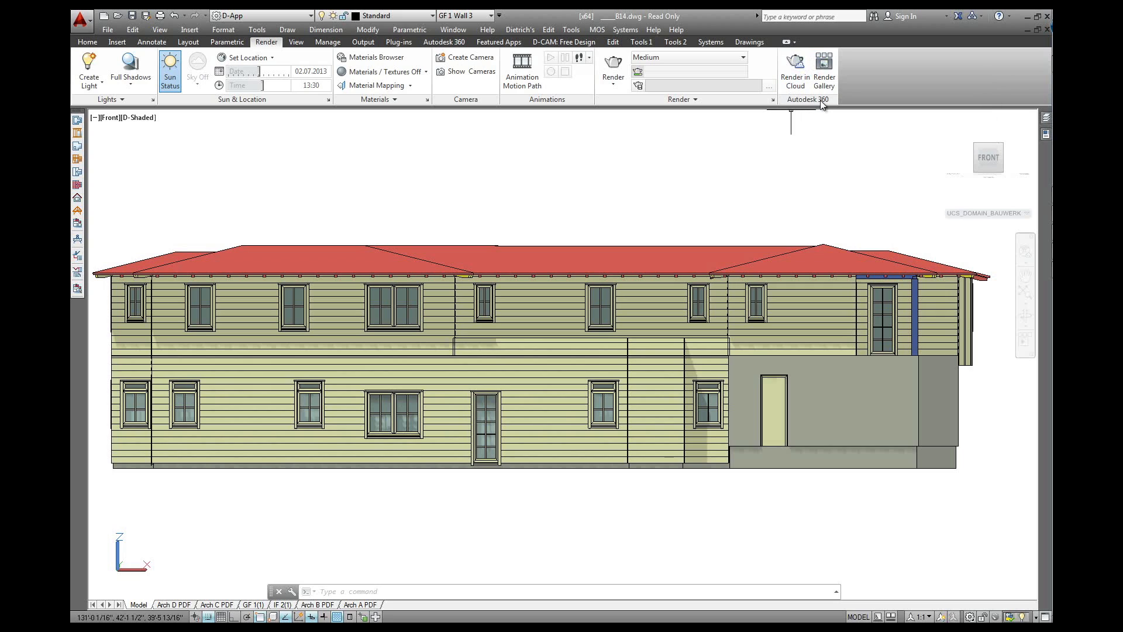
{"action": "left_click", "coordinate": [700, 101]}
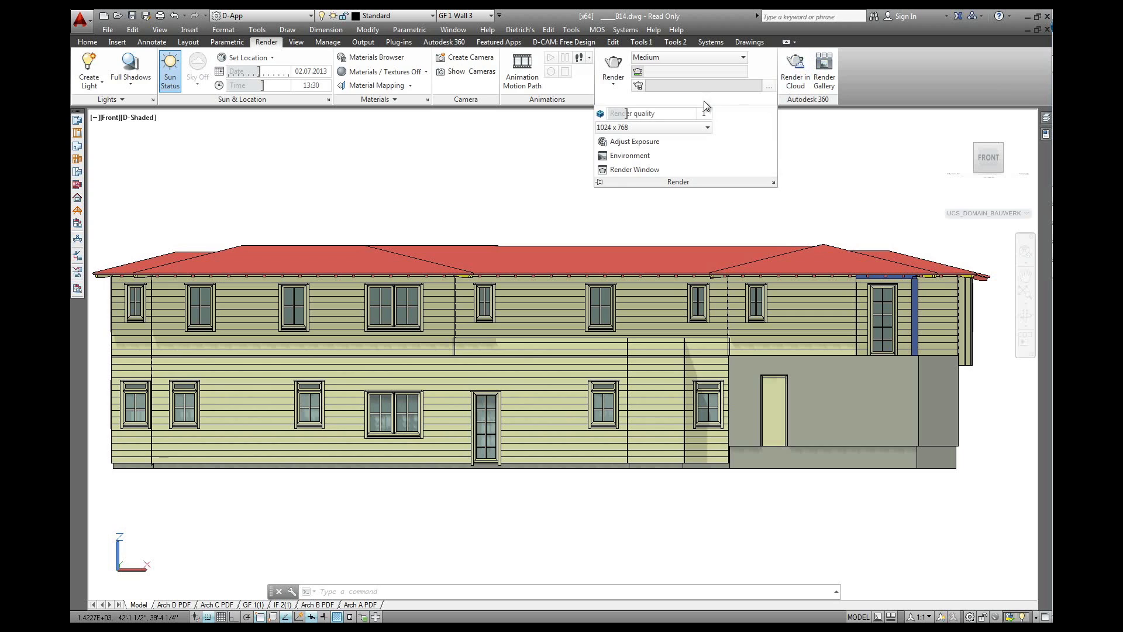
{"action": "left_click", "coordinate": [531, 139]}
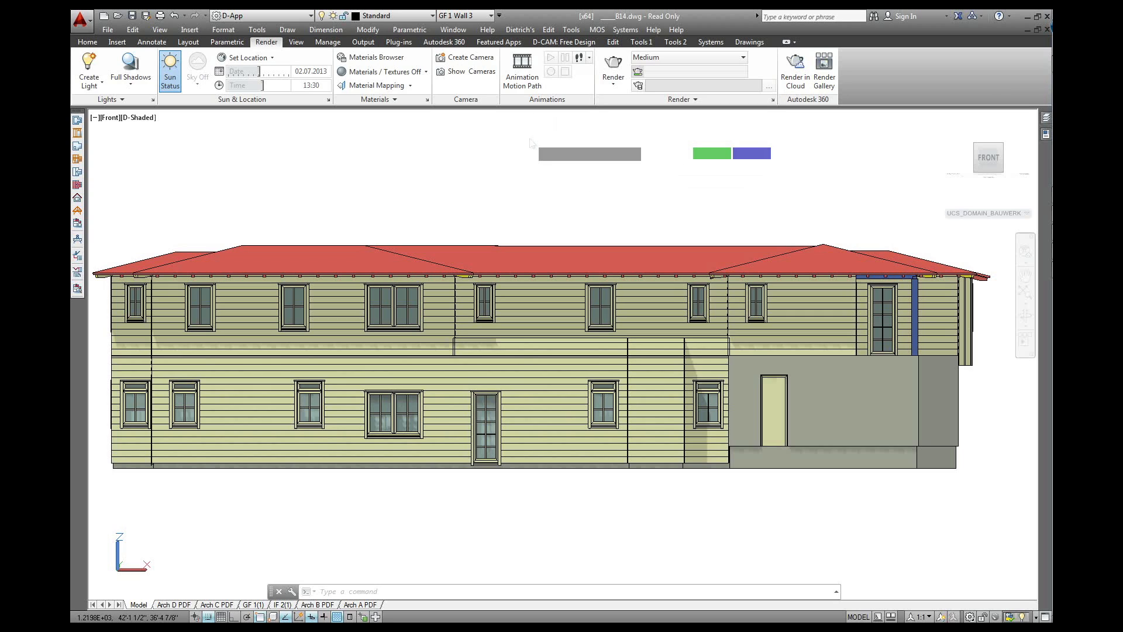
{"action": "left_click", "coordinate": [619, 142]}
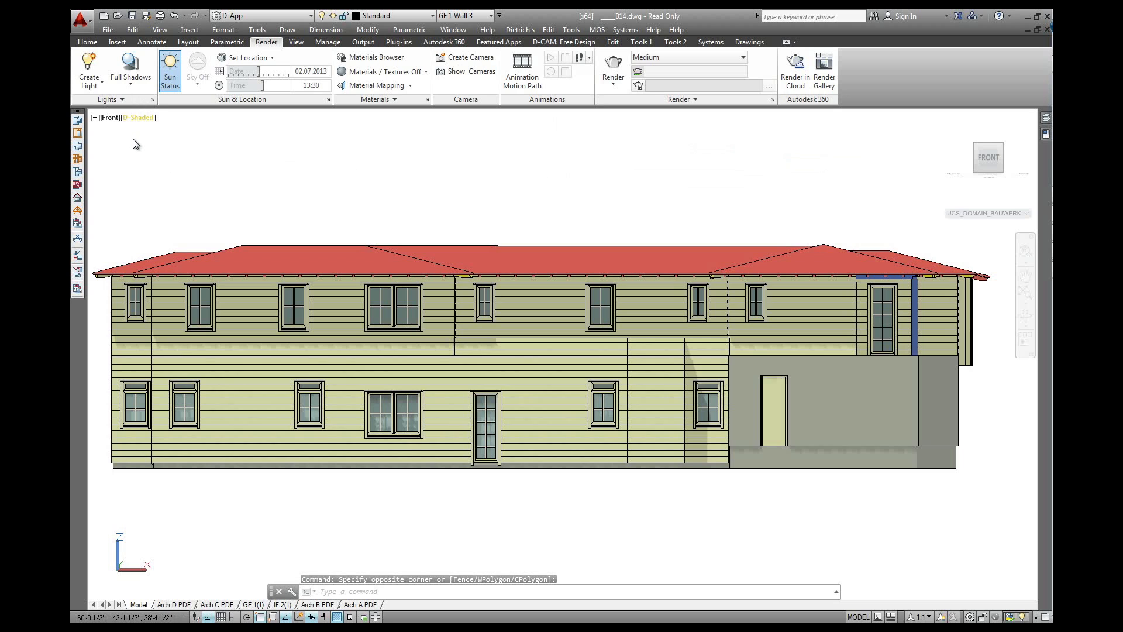
Switch Sun Status off and orbit the shaded house back into a zoomed-out 3D view
{"action": "left_click", "coordinate": [170, 70]}
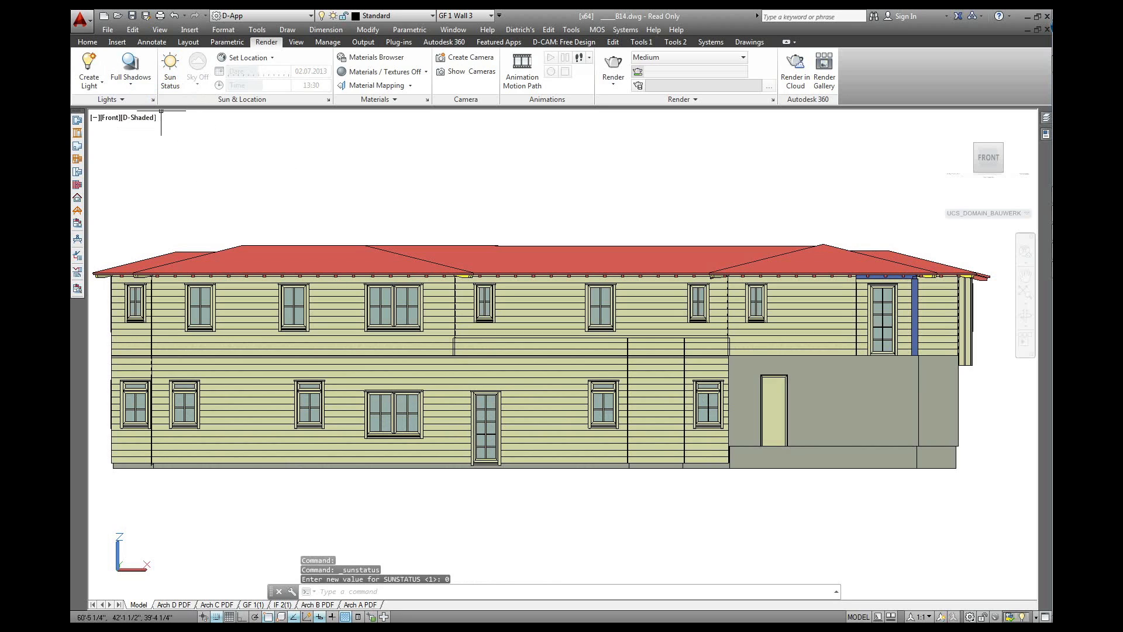
{"action": "middle_click_drag", "start_coordinate": [329, 221], "coordinate": [454, 292], "text": "shift"}
{"action": "scroll", "coordinate": [469, 265], "scroll_direction": "down", "scroll_amount": 2}
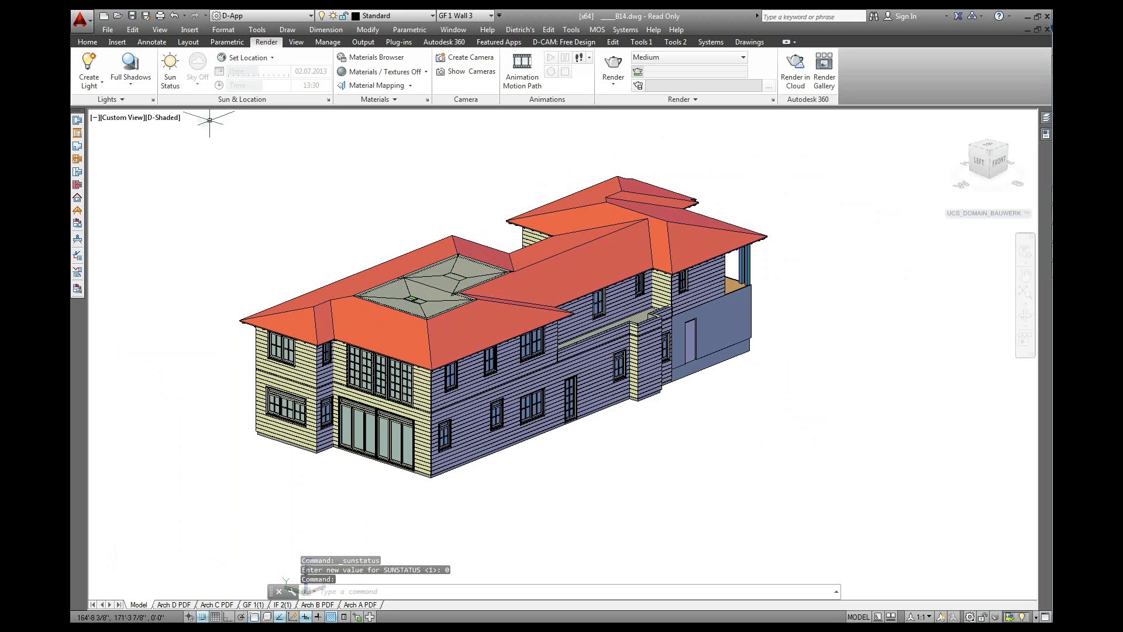
Switch the house to the Realistic visual style and orbit to a lower viewing angle
{"action": "left_click", "coordinate": [174, 120]}
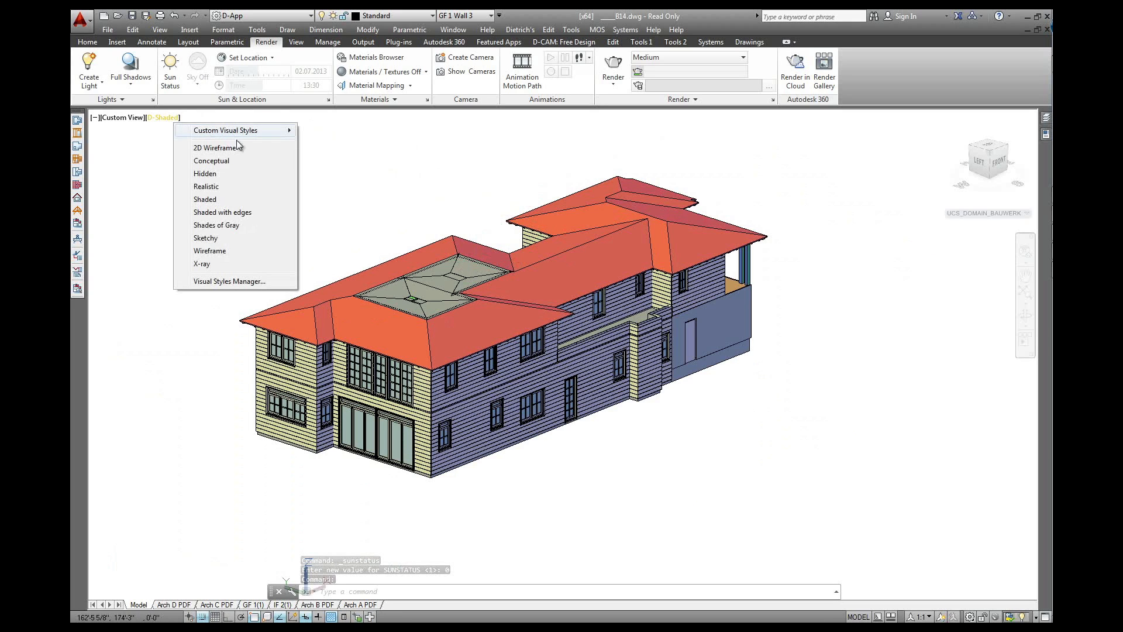
{"action": "left_click", "coordinate": [224, 189]}
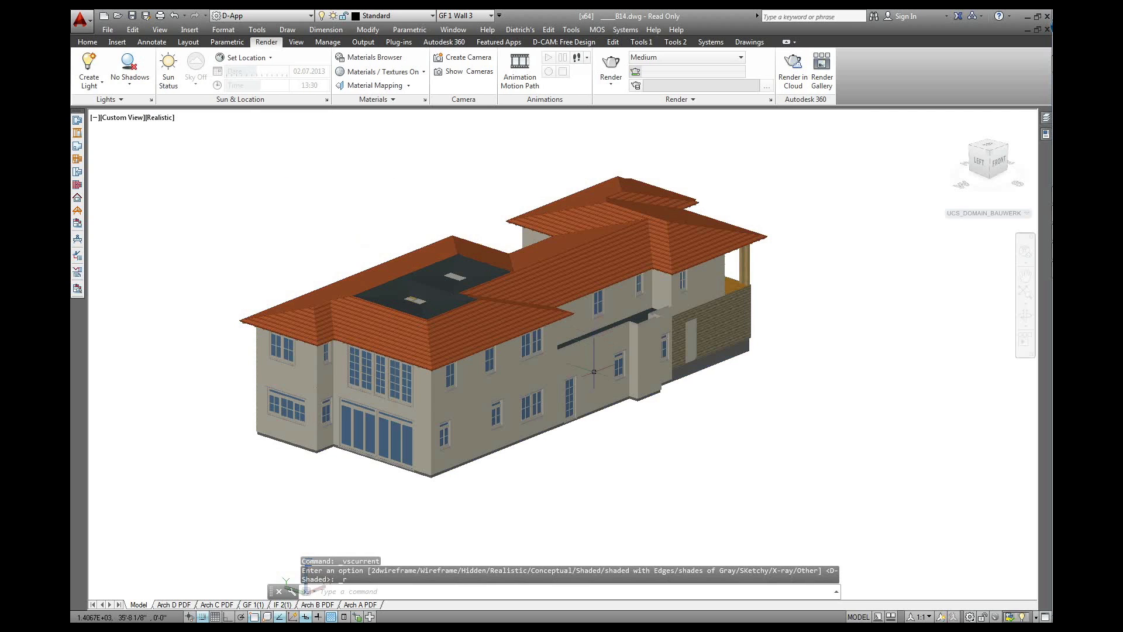
{"action": "middle_click_drag", "start_coordinate": [604, 358], "coordinate": [374, 362], "text": "shift"}
{"action": "middle_click_drag", "start_coordinate": [600, 443], "coordinate": [588, 395], "text": "shift"}
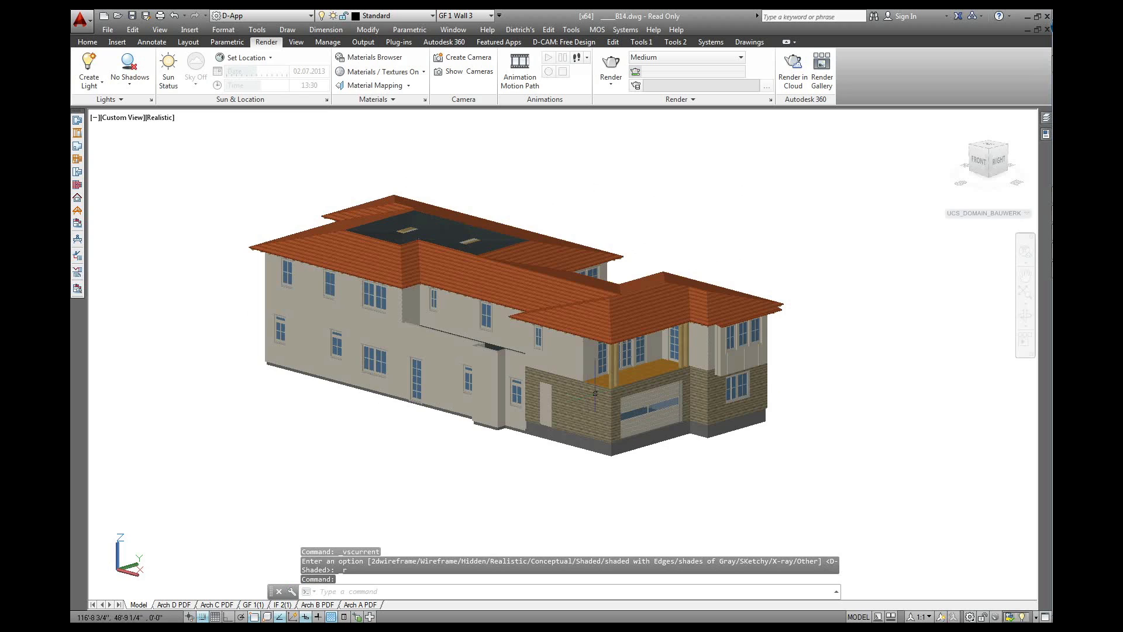
Zoom in on the porch and garage corner and start Object Info for a single object
{"action": "scroll", "coordinate": [613, 384], "scroll_direction": "up", "scroll_amount": 8}
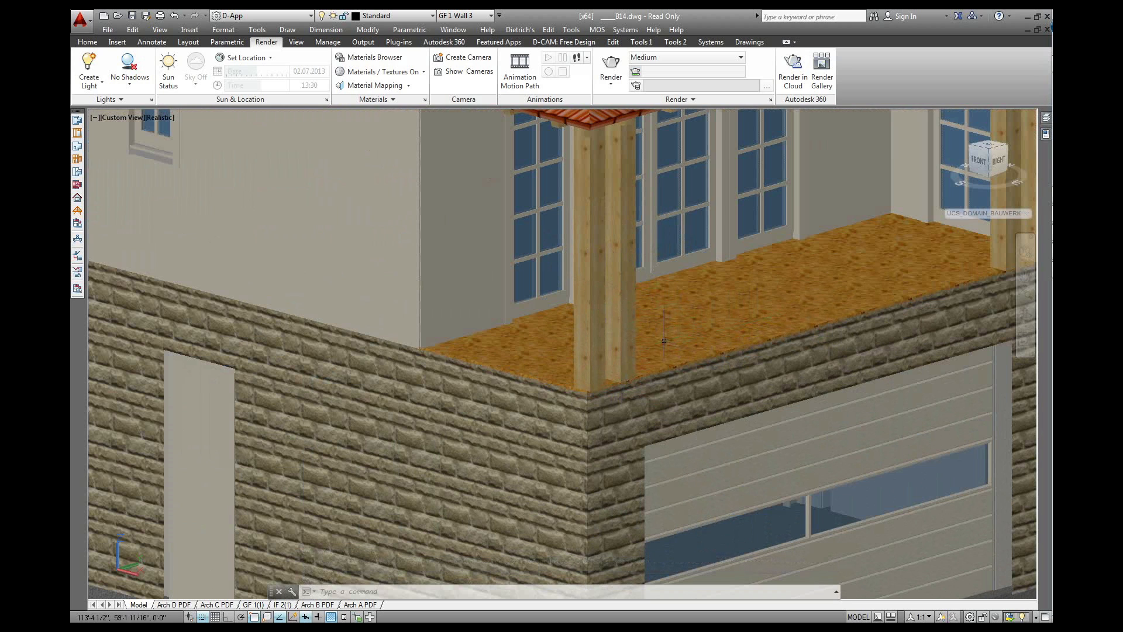
{"action": "scroll", "coordinate": [586, 288], "scroll_direction": "down", "scroll_amount": 3}
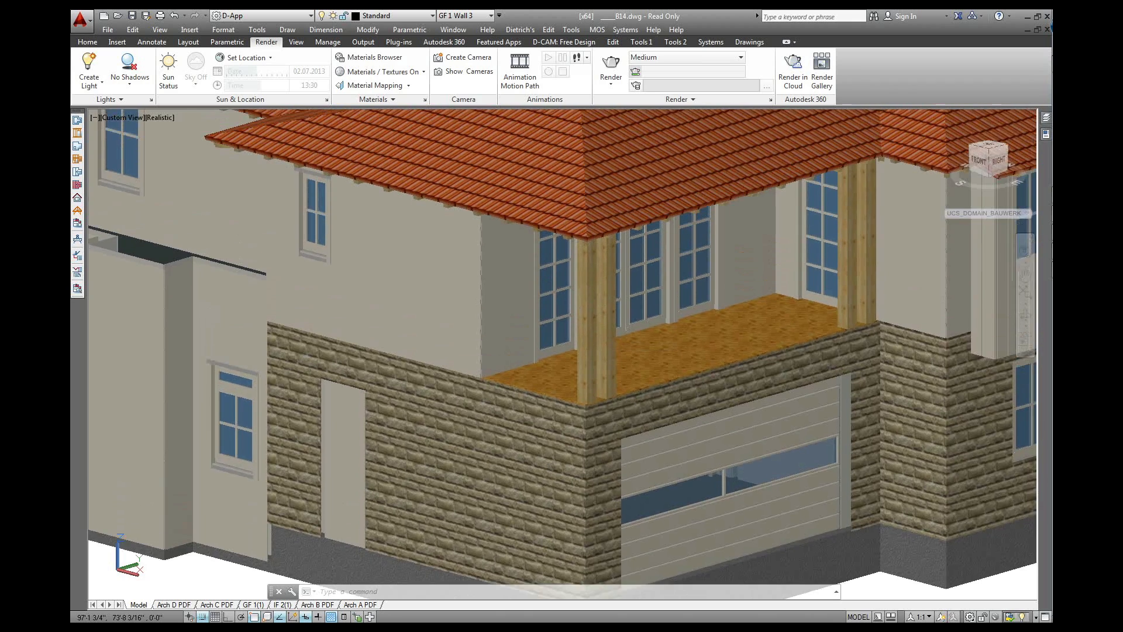
{"action": "middle_click_drag", "start_coordinate": [591, 277], "coordinate": [526, 267]}
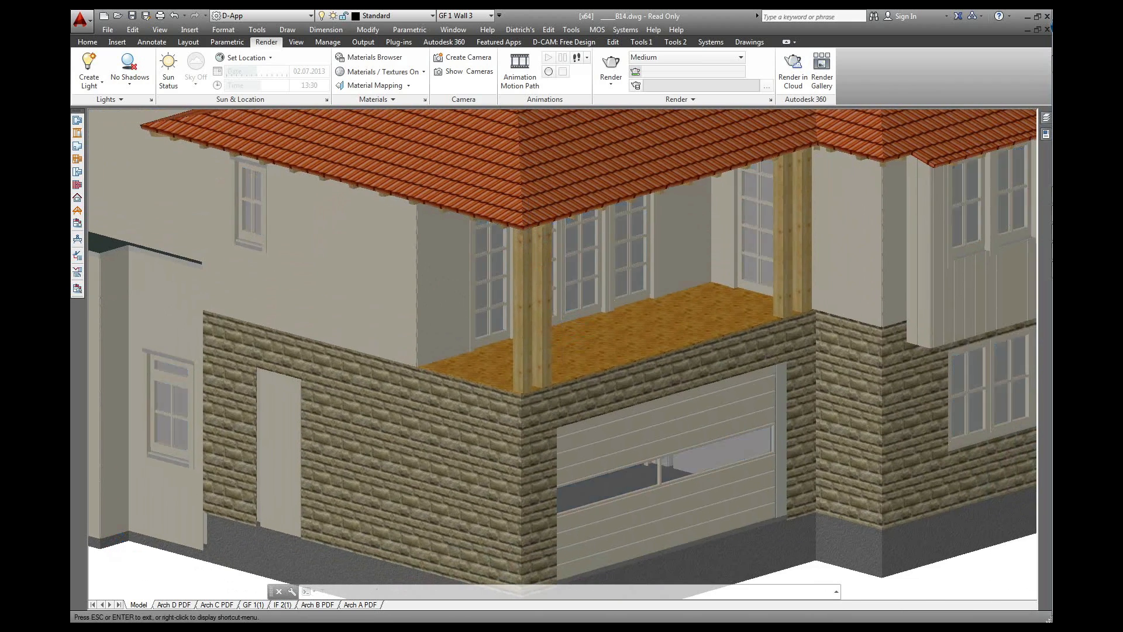
{"action": "scroll", "coordinate": [562, 342], "scroll_direction": "up", "scroll_amount": 2}
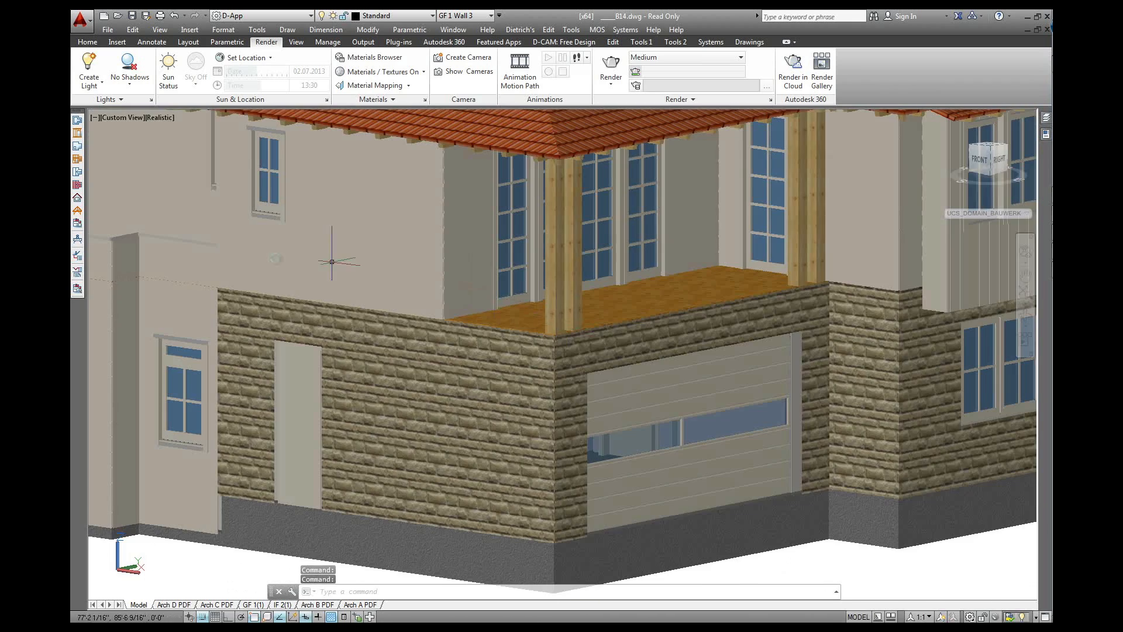
{"action": "left_click", "coordinate": [77, 256]}
{"action": "left_click", "coordinate": [538, 471]}
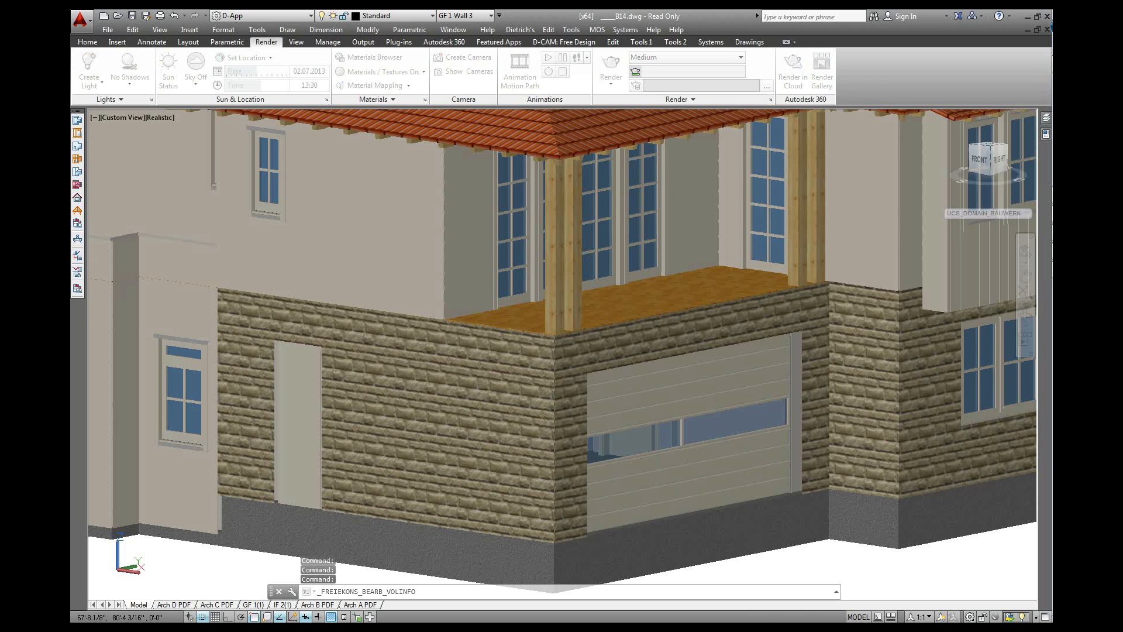
Pick the porch post, compare several wood textures, then assign Pine and close both dialogs
{"action": "left_click", "coordinate": [554, 323]}
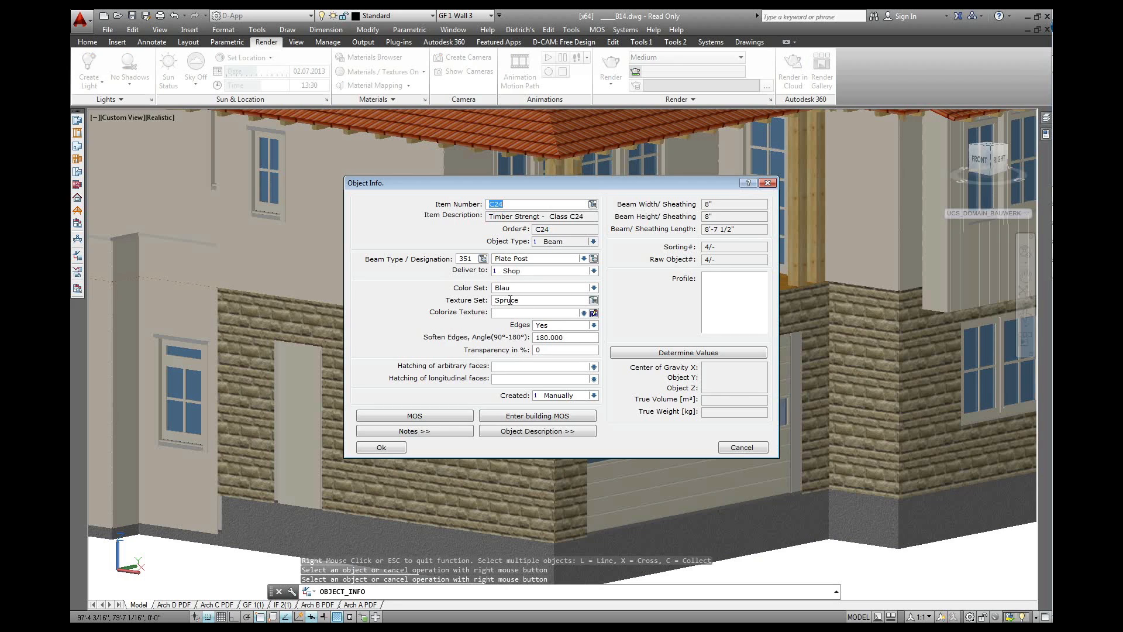
{"action": "left_click", "coordinate": [593, 299]}
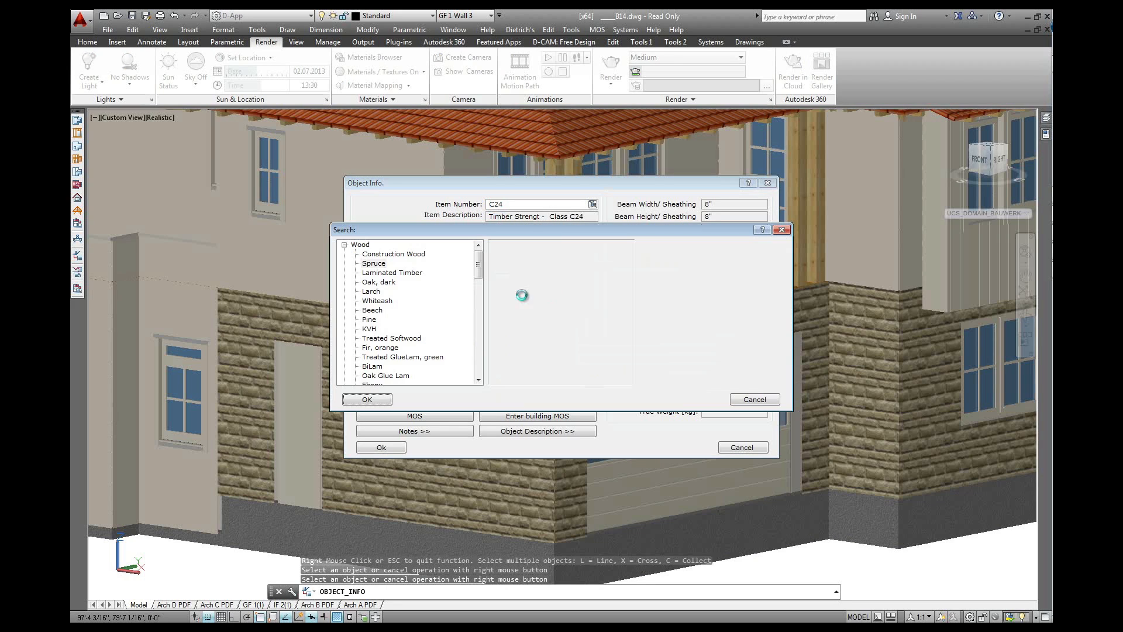
{"action": "left_click", "coordinate": [395, 271]}
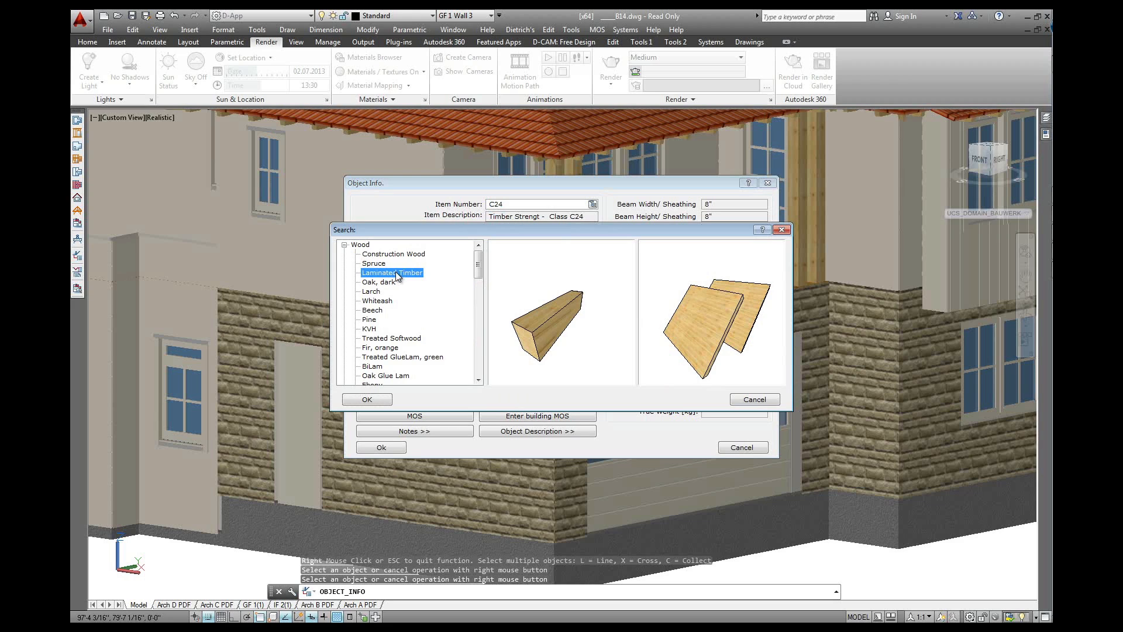
{"action": "left_click", "coordinate": [403, 256]}
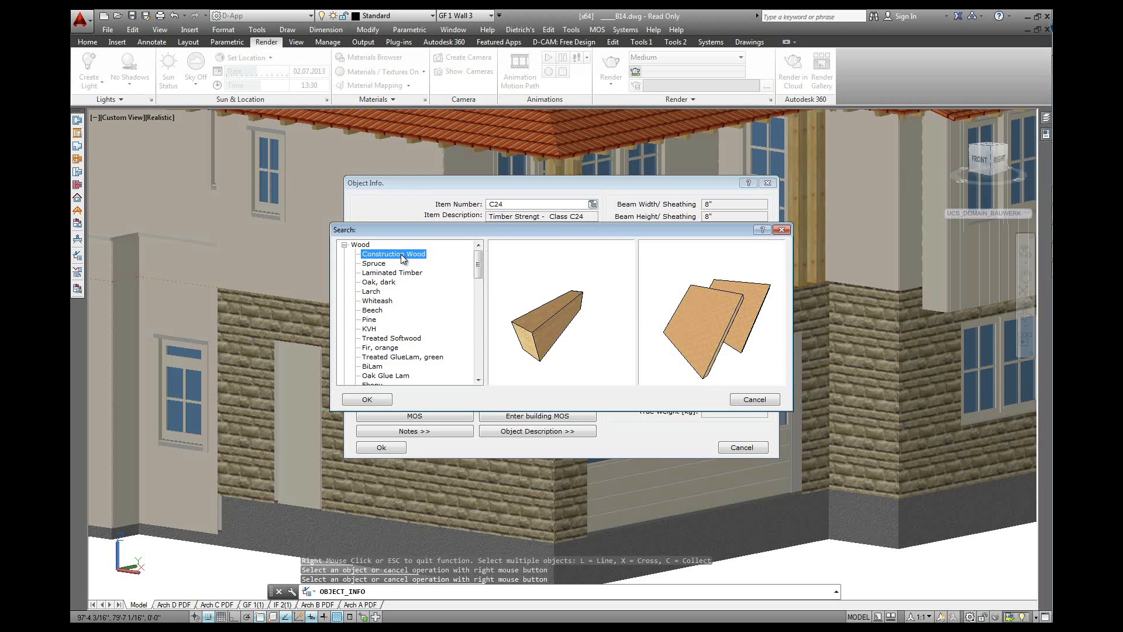
{"action": "left_click", "coordinate": [377, 283]}
{"action": "left_click", "coordinate": [373, 292]}
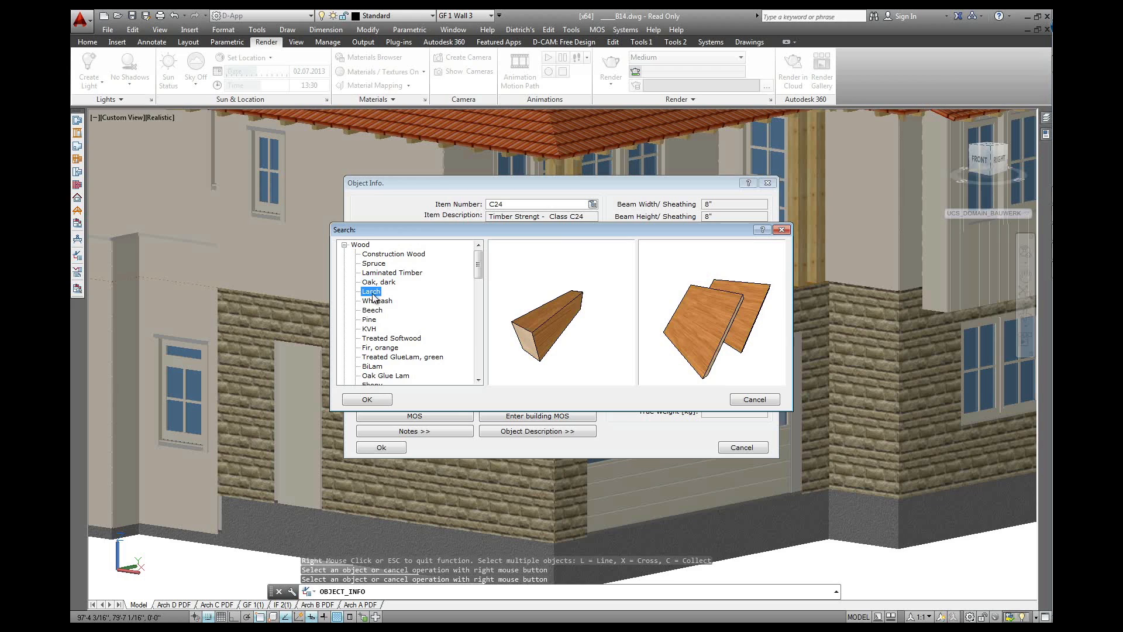
{"action": "left_click", "coordinate": [387, 301]}
{"action": "left_click", "coordinate": [377, 313]}
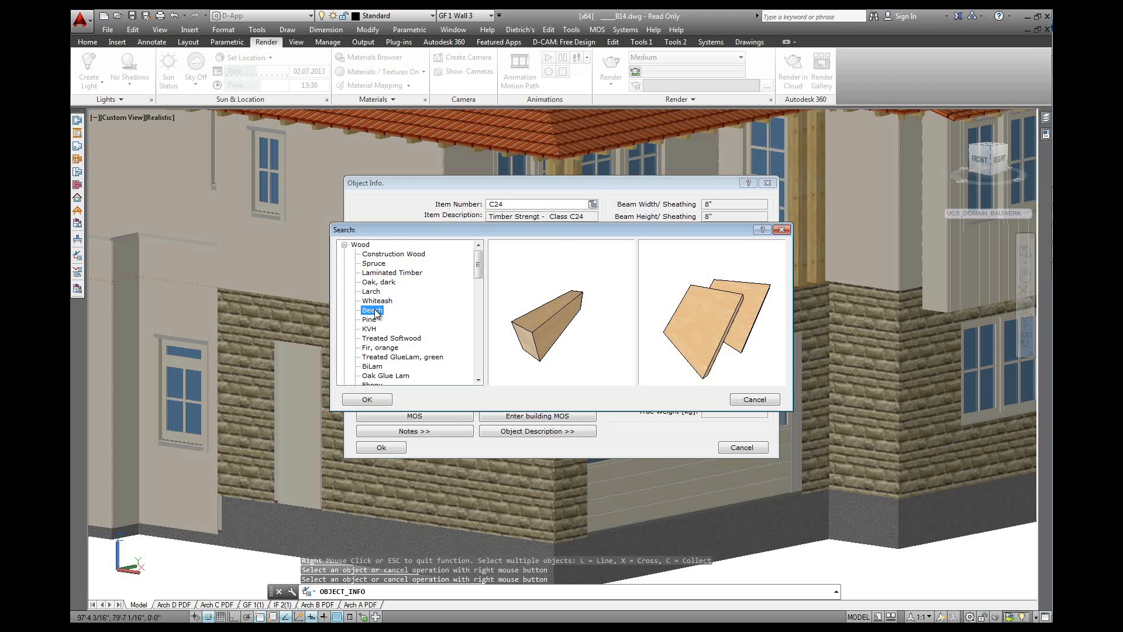
{"action": "left_click", "coordinate": [373, 319]}
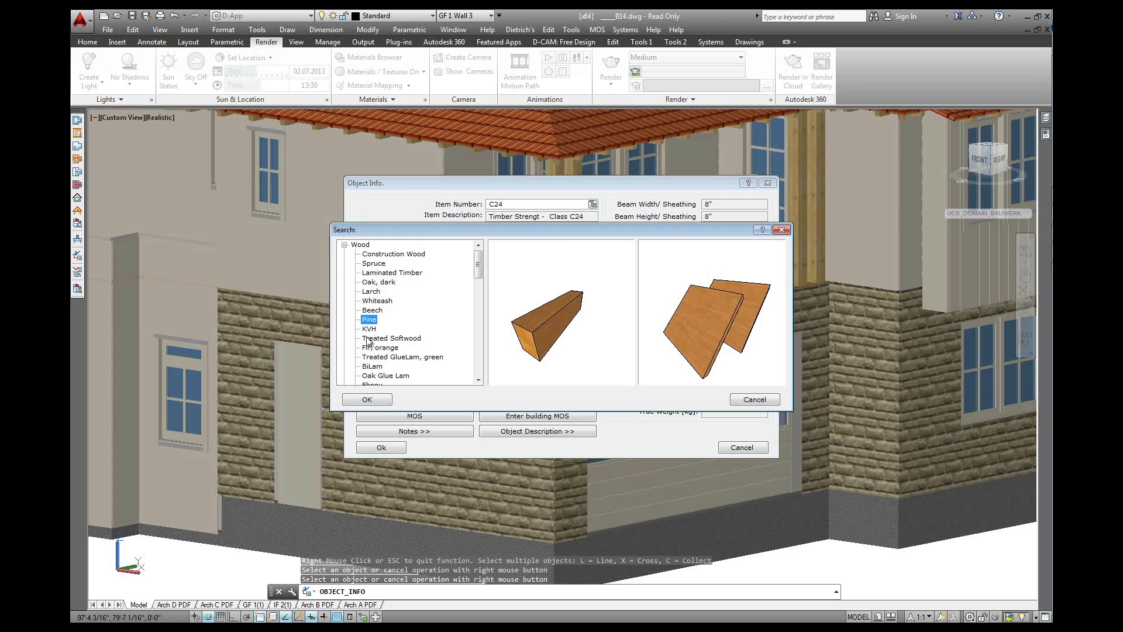
{"action": "left_click", "coordinate": [368, 400]}
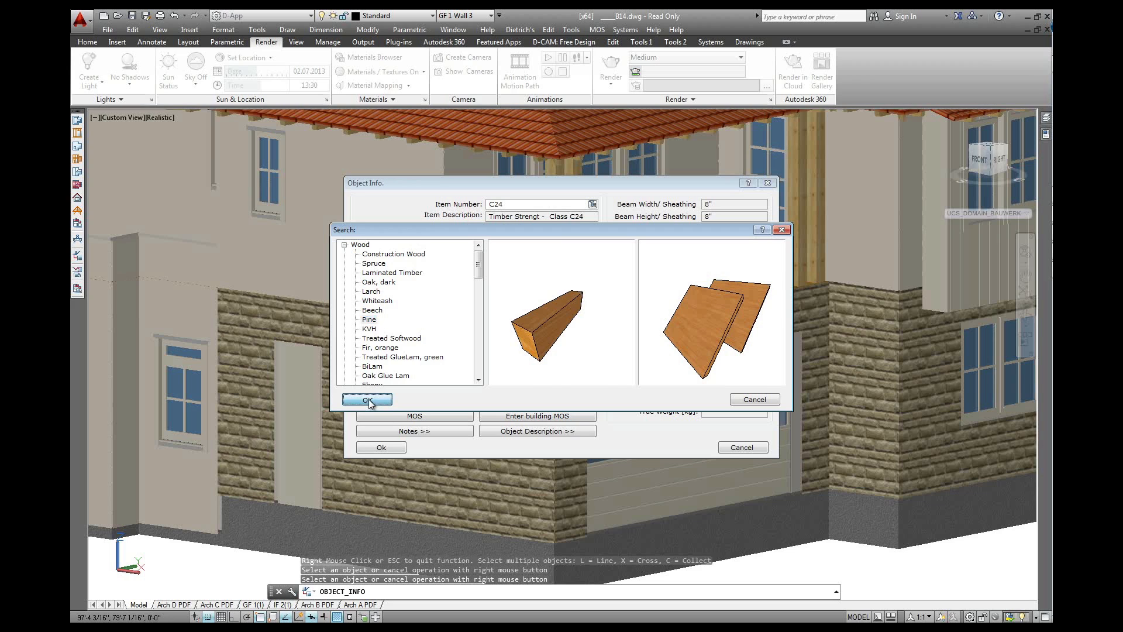
{"action": "left_click", "coordinate": [395, 454]}
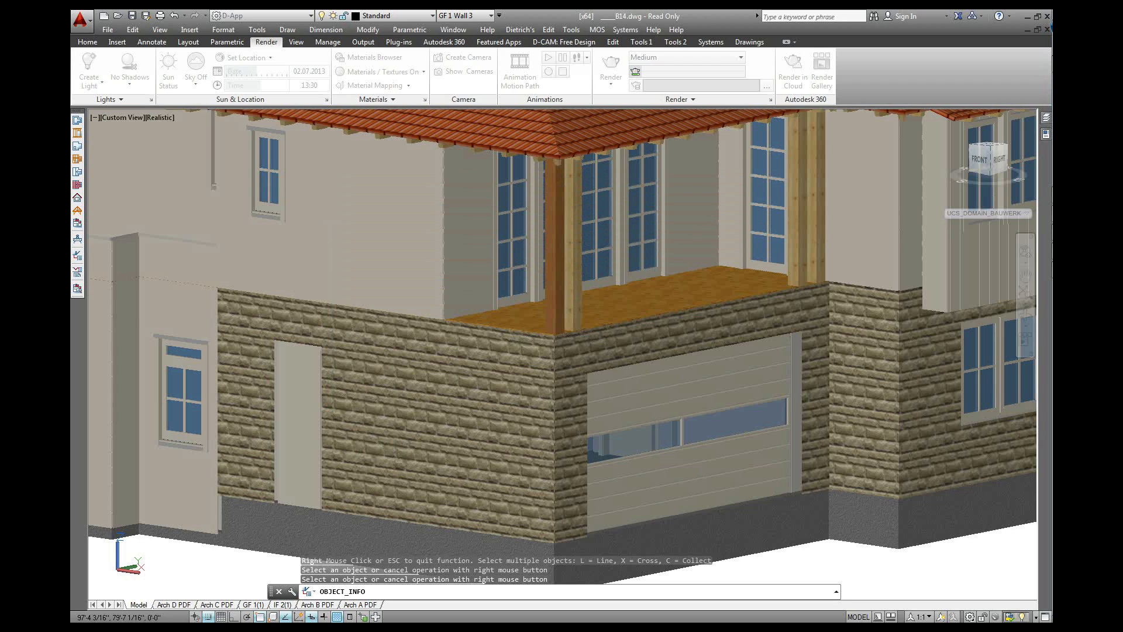
Zoom out and drag the ViewCube to the LEFT/FRONT corner for a perspective view
{"action": "scroll", "coordinate": [554, 322], "scroll_direction": "up", "scroll_amount": 2}
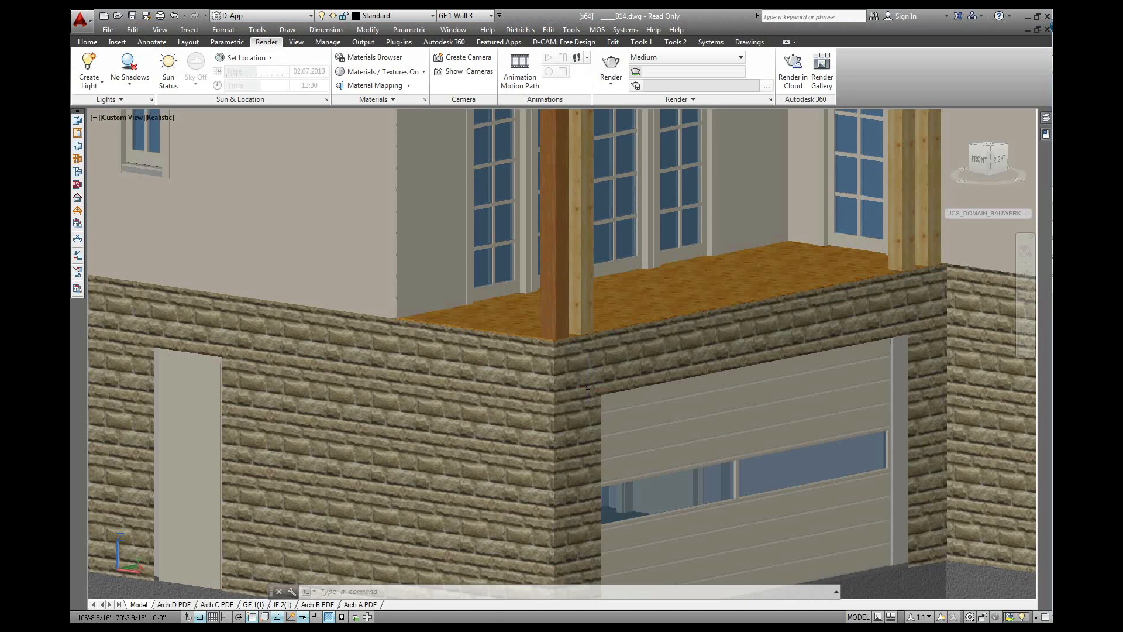
{"action": "scroll", "coordinate": [572, 375], "scroll_direction": "down", "scroll_amount": 6}
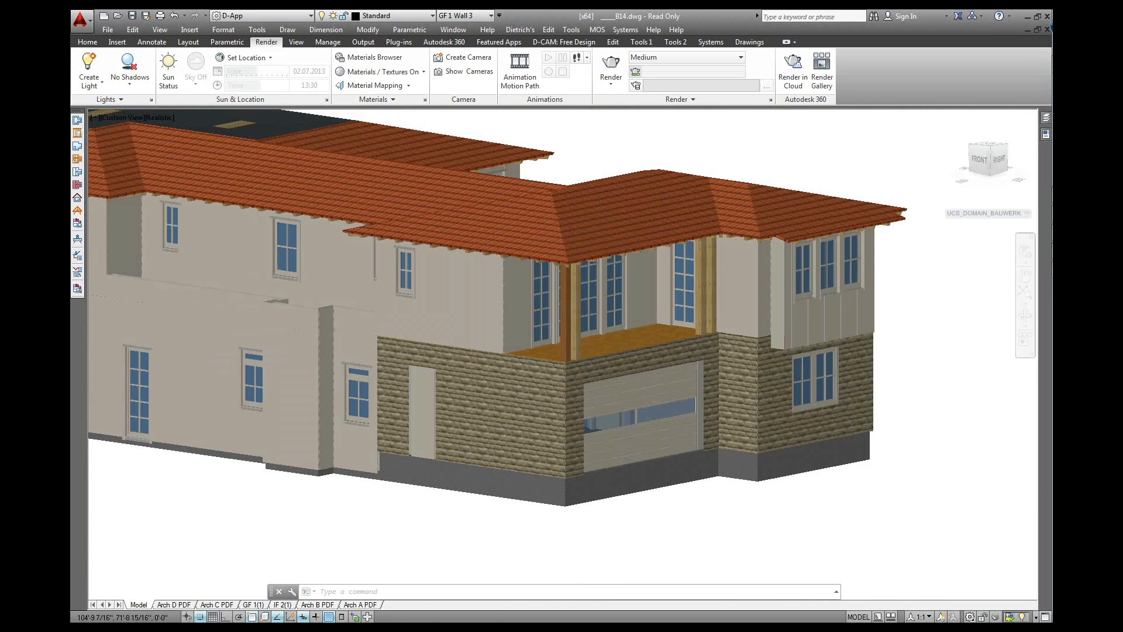
{"action": "scroll", "coordinate": [571, 372], "scroll_direction": "up", "scroll_amount": 2}
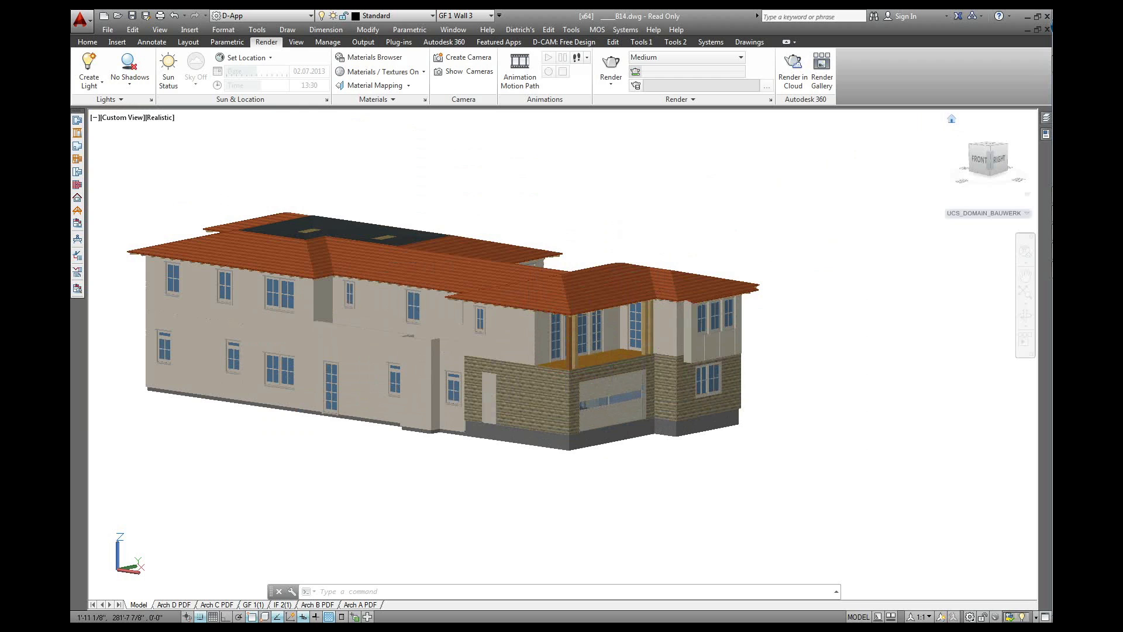
{"action": "left_click_drag", "start_coordinate": [990, 160], "coordinate": [1028, 157]}
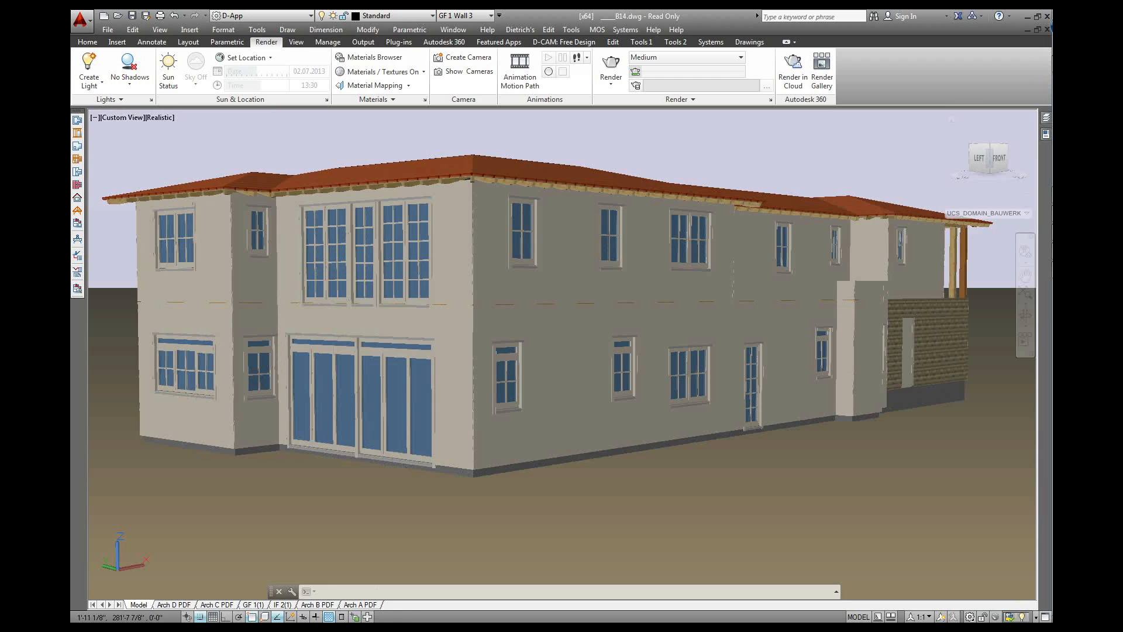
Orbit the house round to face its rear facade with the large glass doors
{"action": "left_click", "coordinate": [1028, 196]}
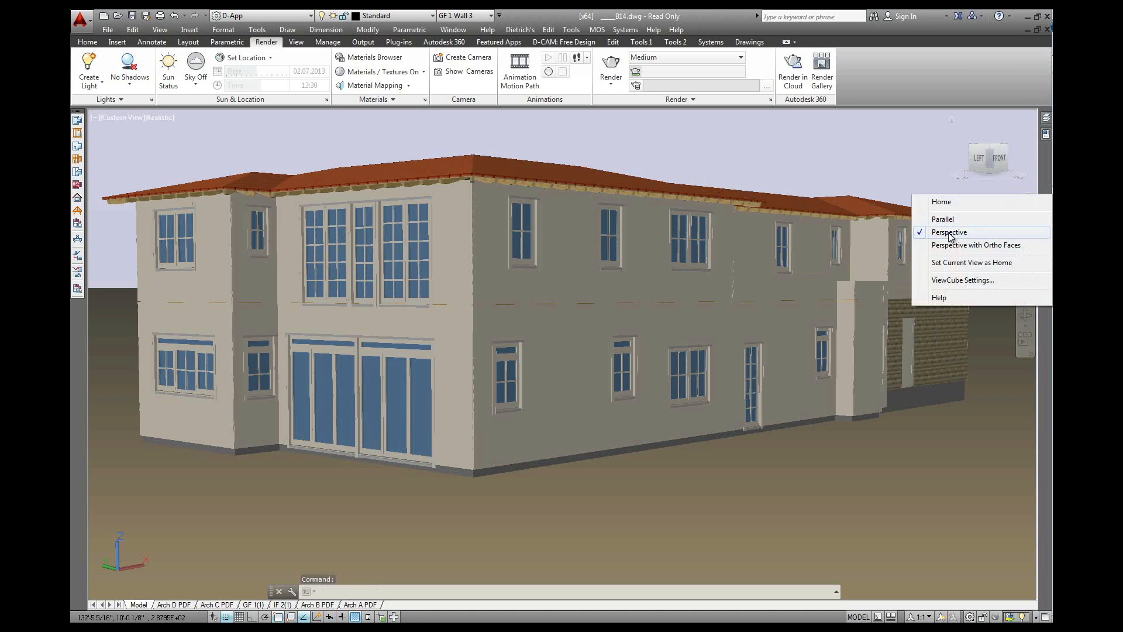
{"action": "left_click", "coordinate": [823, 176]}
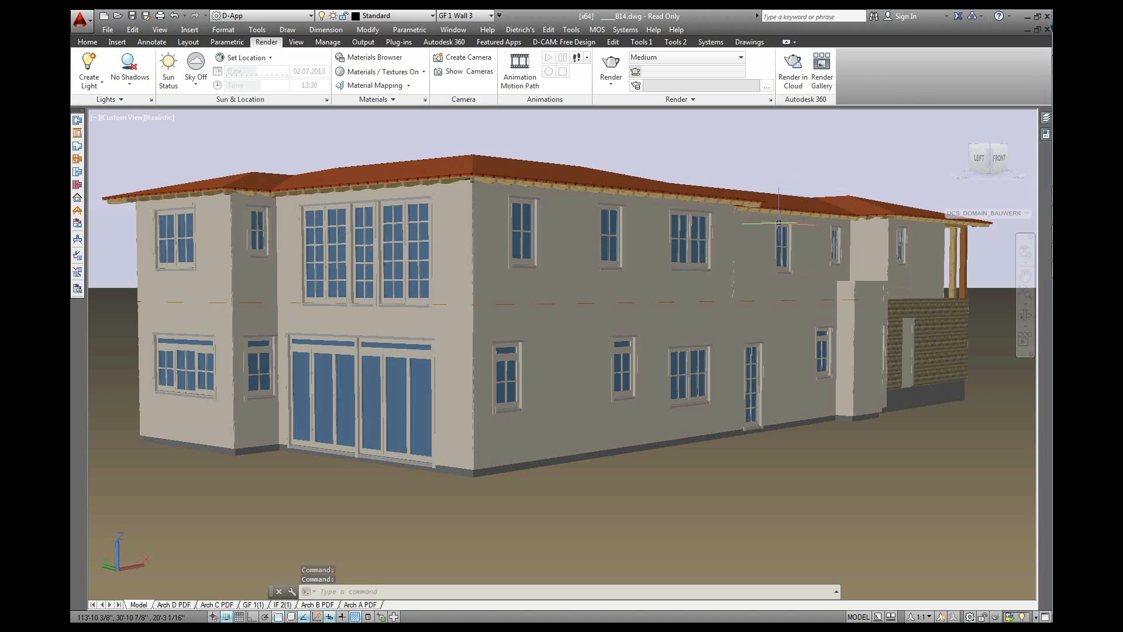
{"action": "mouse_move", "coordinate": [473, 294]}
{"action": "middle_mouse_down", "text": "shift"}
{"action": "mouse_move", "coordinate": [515, 348]}
{"action": "mouse_move", "coordinate": [579, 310]}
{"action": "middle_mouse_up", "text": "shift"}
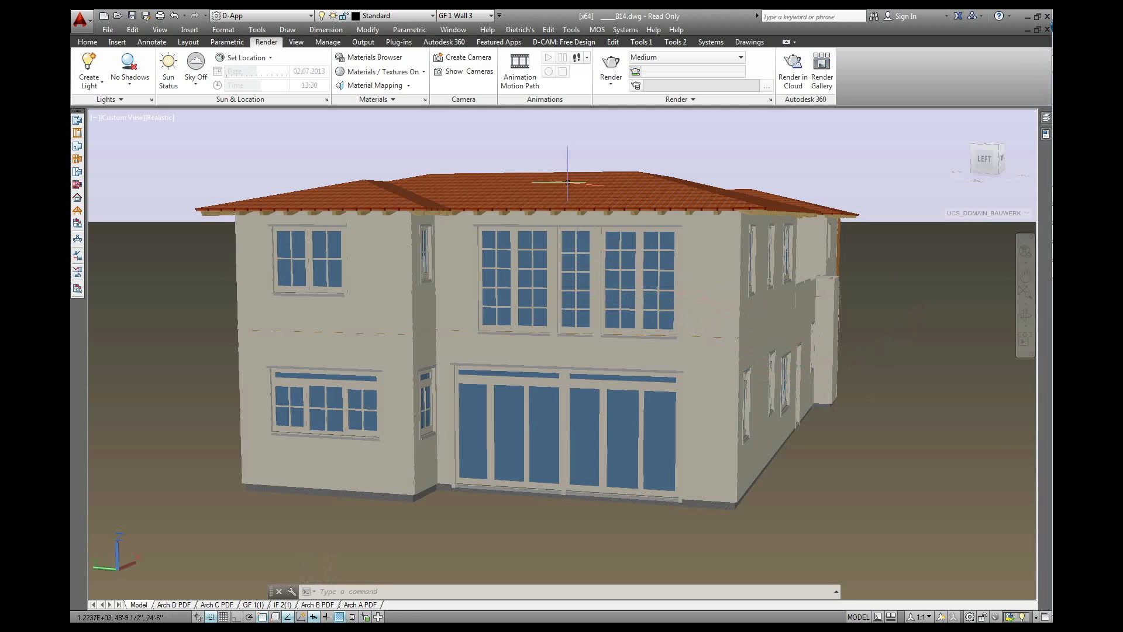
Export the model to SketchUp, adding unsorted parts to the existing sorting, and confirm
{"action": "left_click", "coordinate": [521, 30]}
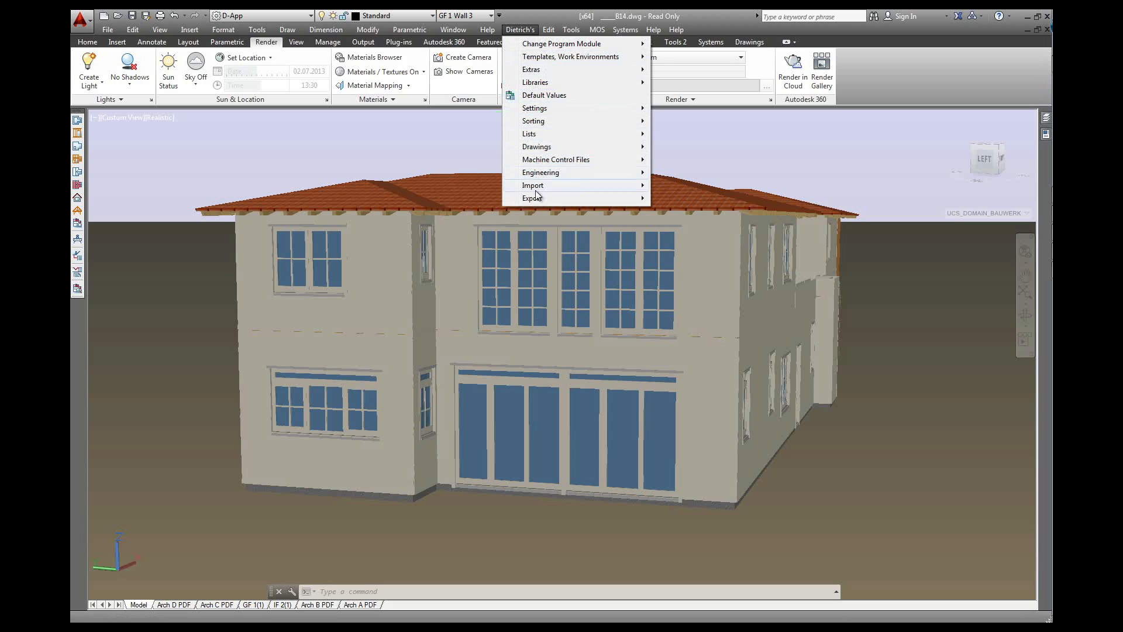
{"action": "mouse_move", "coordinate": [623, 199]}
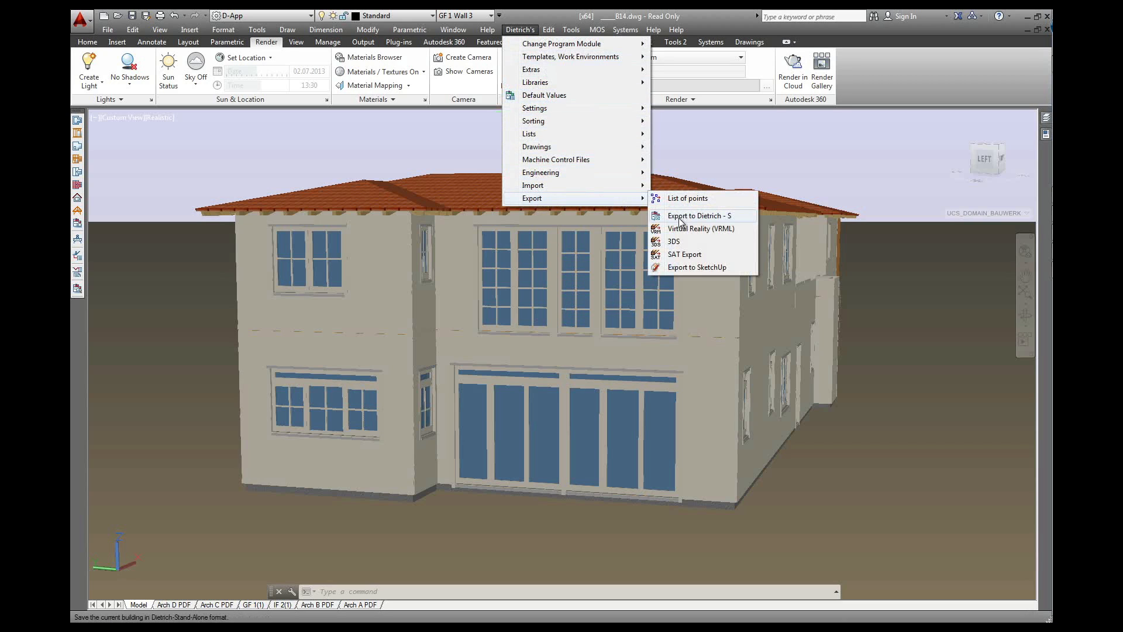
{"action": "left_click", "coordinate": [716, 269]}
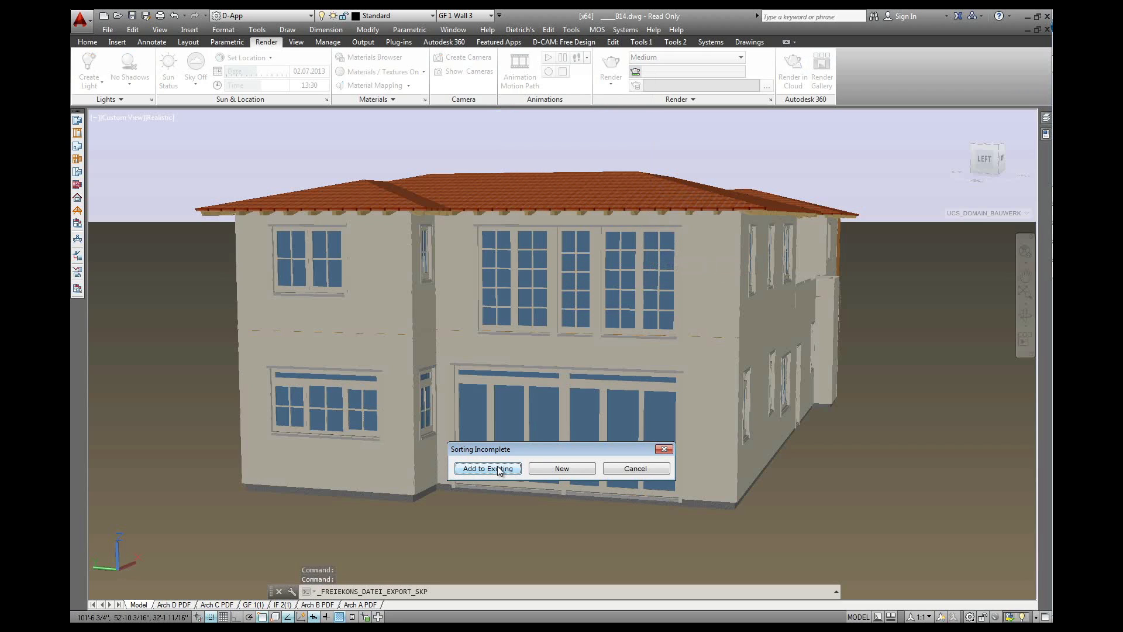
{"action": "left_click", "coordinate": [512, 471]}
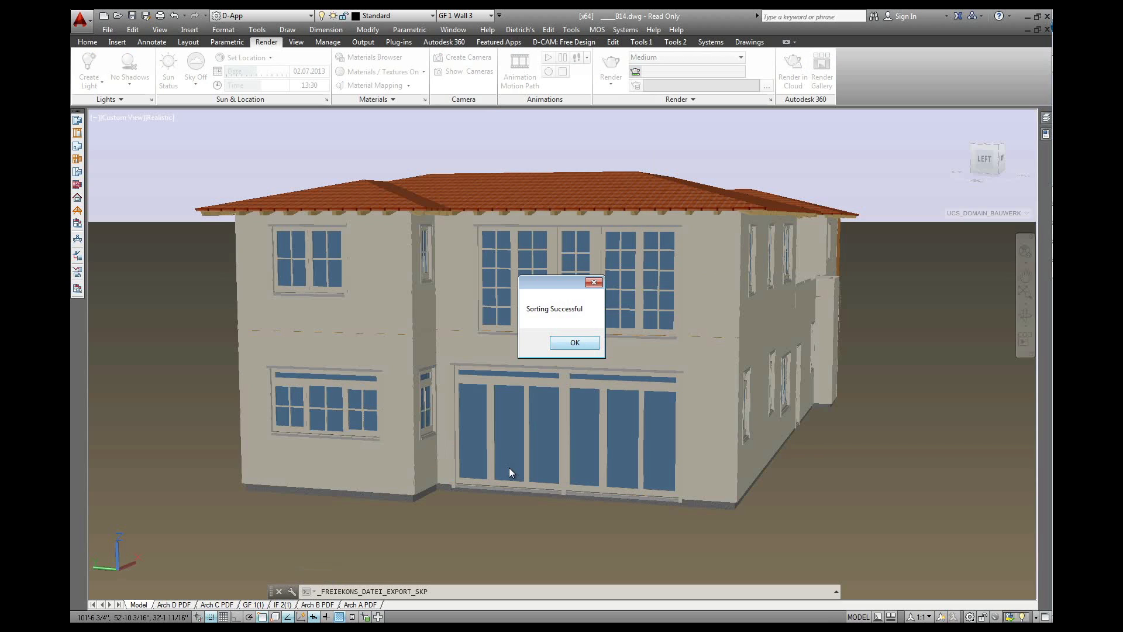
{"action": "left_click", "coordinate": [567, 343]}
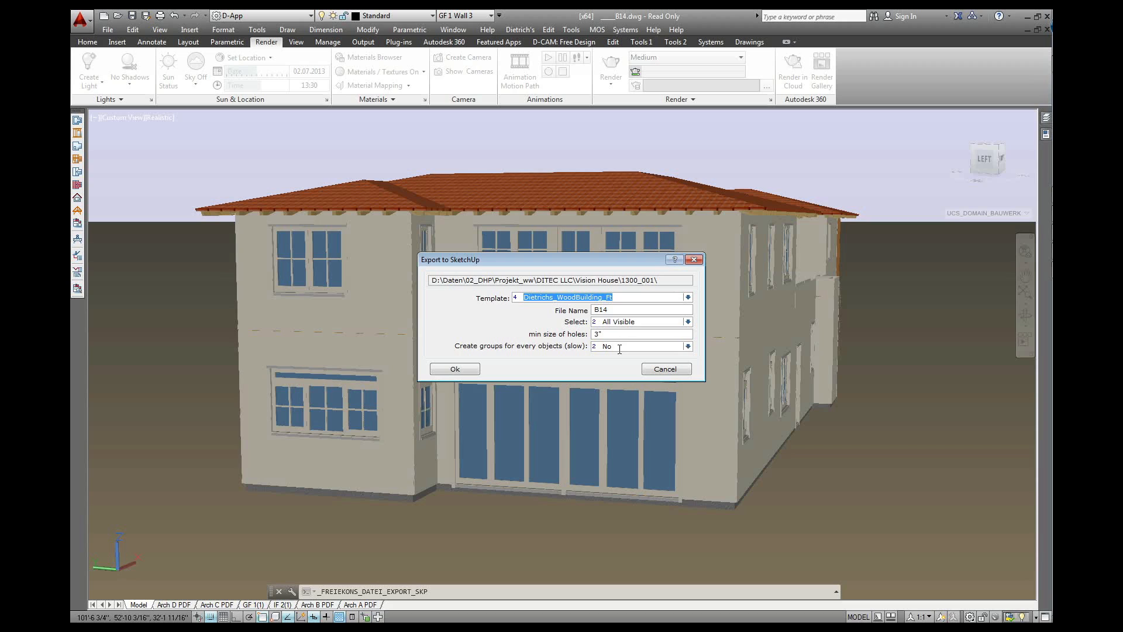
{"action": "left_click", "coordinate": [469, 374]}
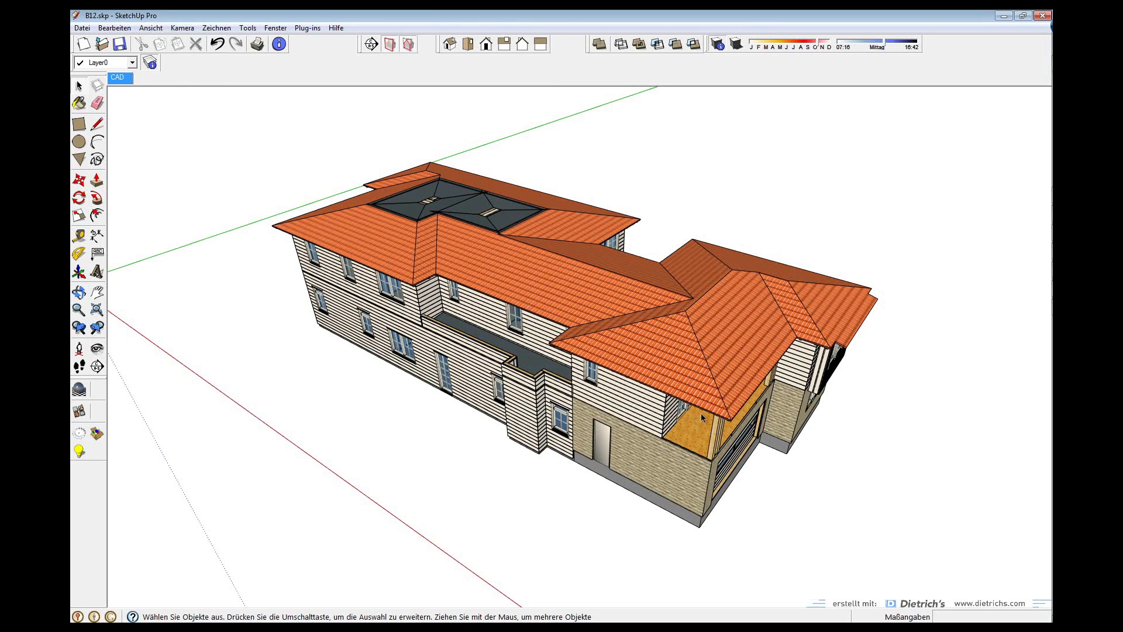
{"action": "middle_click_drag", "start_coordinate": [701, 413], "coordinate": [240, 271]}
{"action": "middle_click_drag", "start_coordinate": [644, 379], "coordinate": [883, 426]}
{"action": "middle_click_drag", "start_coordinate": [458, 387], "coordinate": [710, 371]}
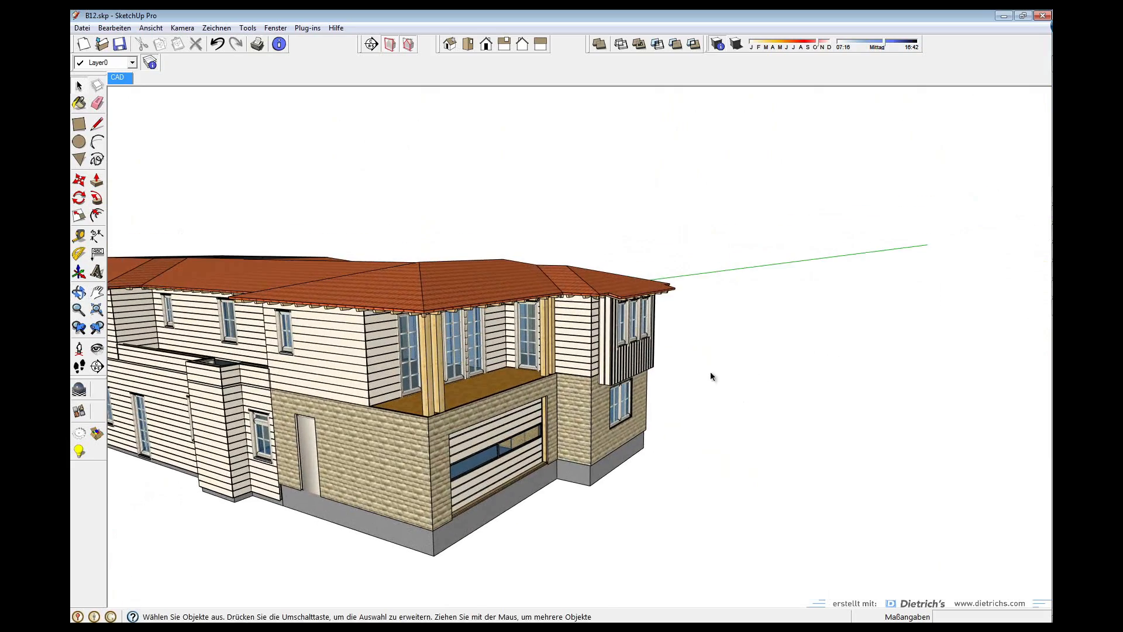
{"action": "middle_click_drag", "start_coordinate": [518, 389], "coordinate": [498, 542]}
{"action": "middle_click_drag", "start_coordinate": [660, 365], "coordinate": [610, 287]}
Hide the roof, ceiling and remaining building groups with Ausblenden
{"action": "left_click", "coordinate": [627, 283]}
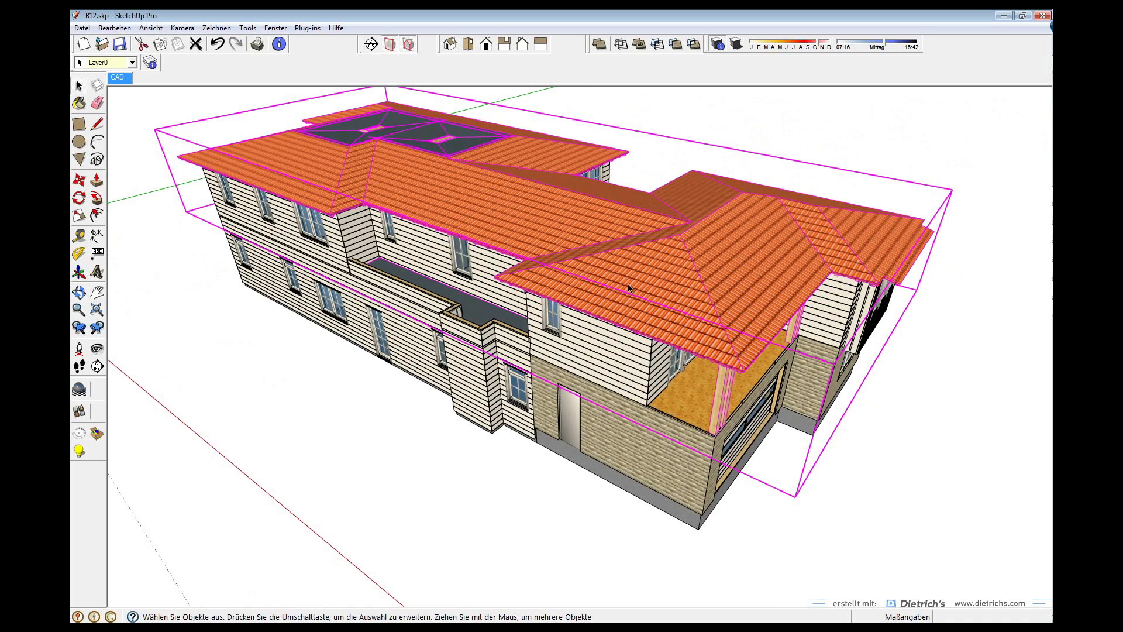
{"action": "right_click", "coordinate": [630, 285]}
{"action": "left_click", "coordinate": [671, 319]}
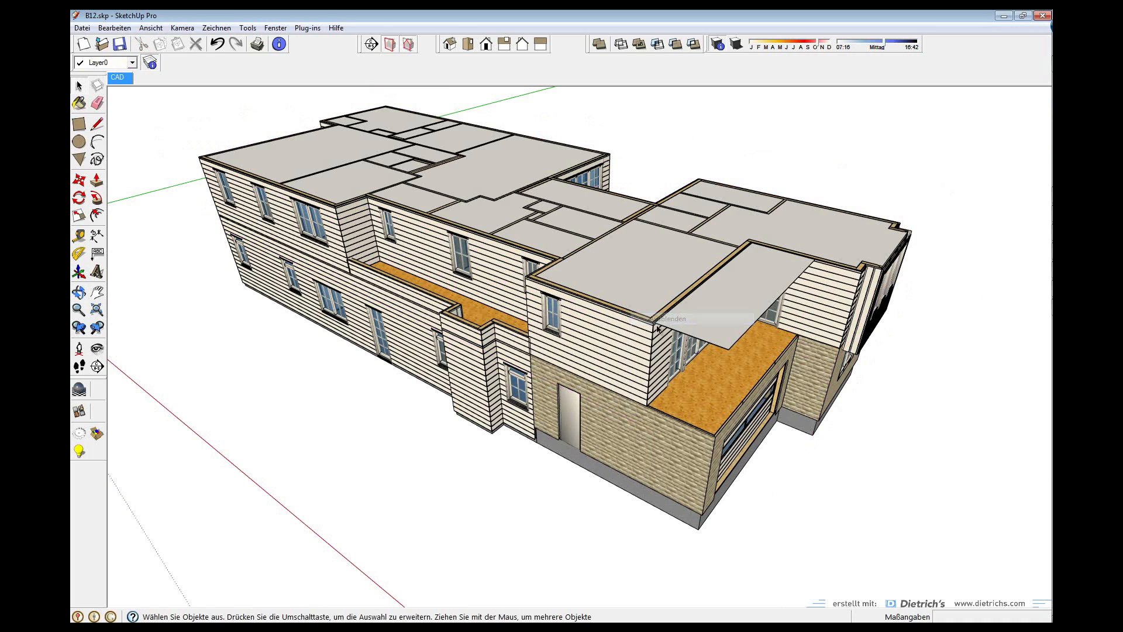
{"action": "left_click", "coordinate": [652, 290]}
{"action": "right_click", "coordinate": [652, 291]}
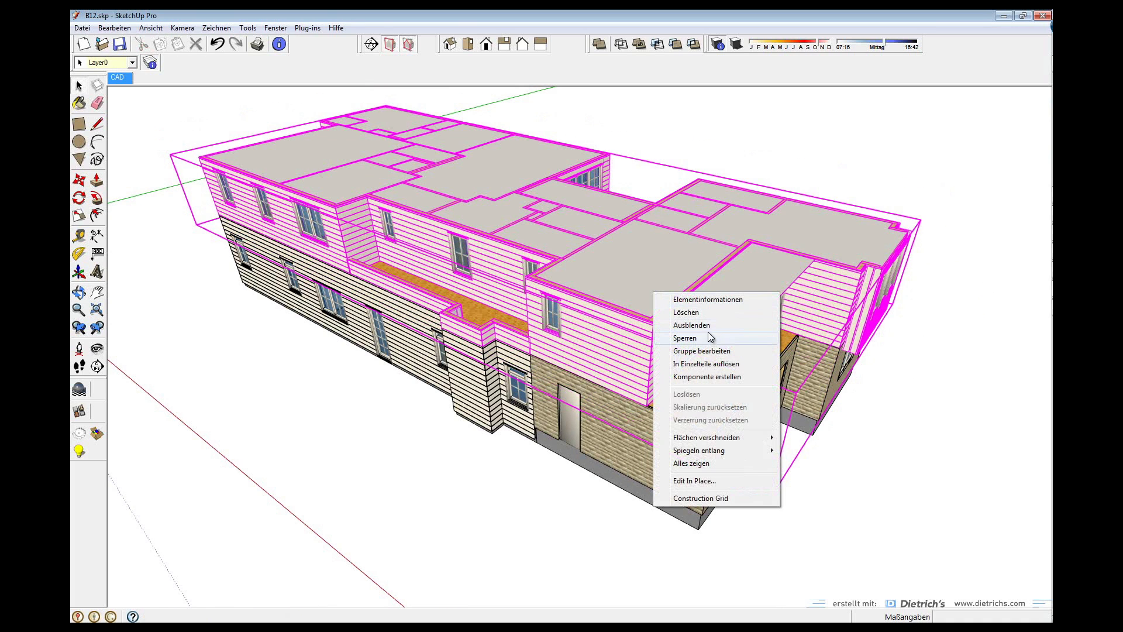
{"action": "left_click", "coordinate": [694, 324]}
{"action": "left_click", "coordinate": [633, 265]}
{"action": "right_click", "coordinate": [633, 265]}
{"action": "left_click", "coordinate": [673, 300]}
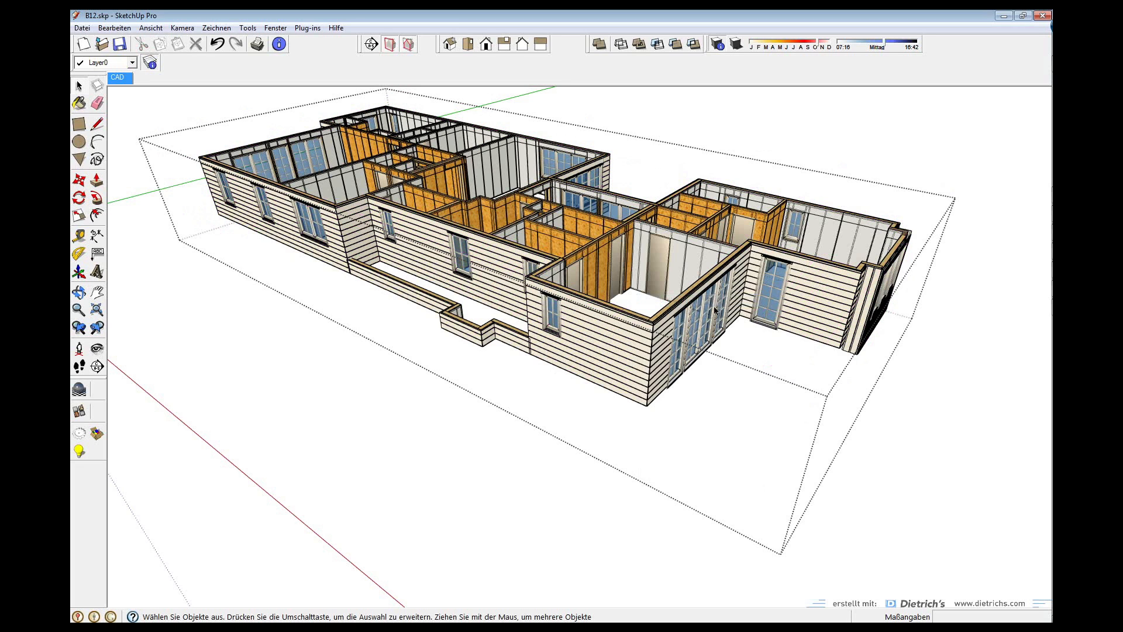
Show the hidden lower floor again and orbit to a steeper view into the rooms
{"action": "right_click", "coordinate": [815, 135]}
{"action": "left_click", "coordinate": [836, 141]}
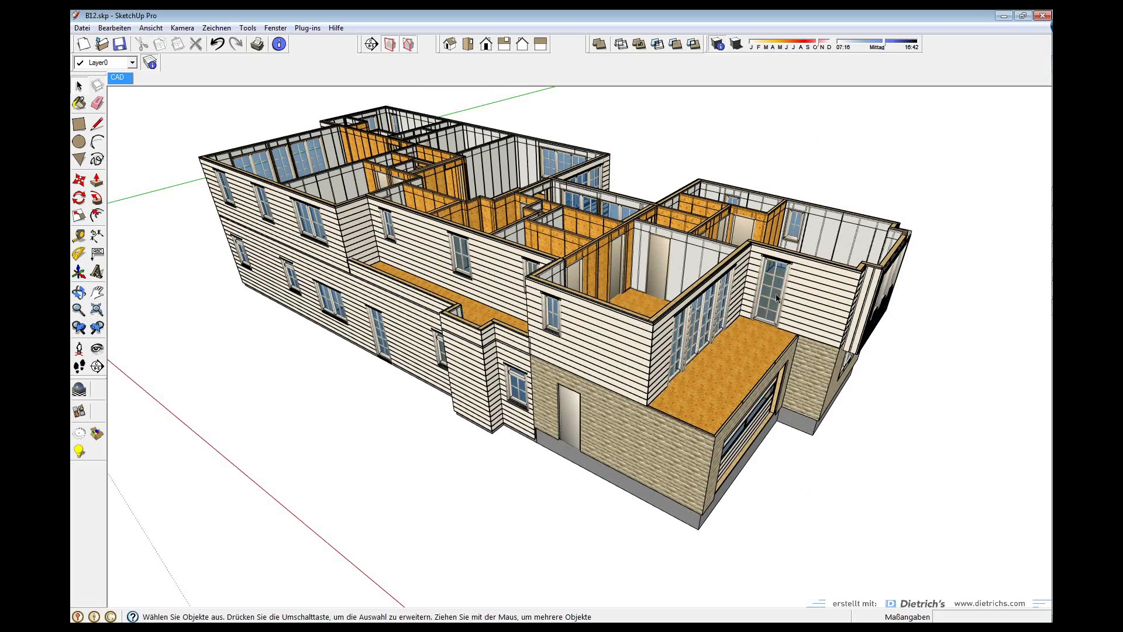
{"action": "middle_click_drag", "start_coordinate": [631, 288], "coordinate": [679, 353]}
{"action": "middle_click_drag", "start_coordinate": [602, 267], "coordinate": [656, 301]}
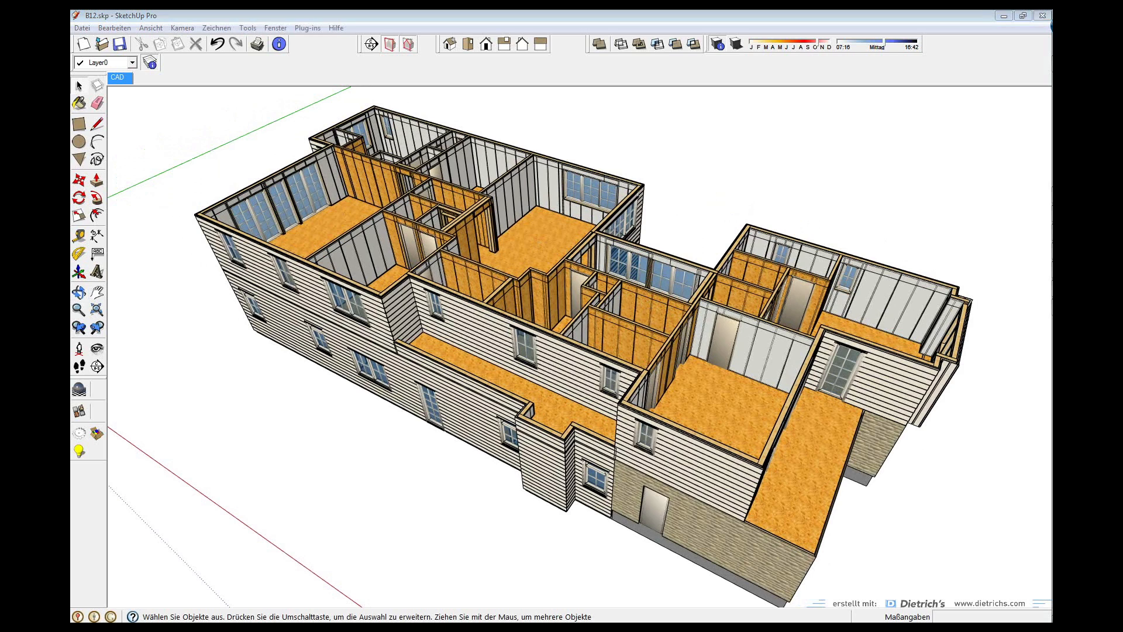
In the Outliner, hide the upper floor group IF
{"action": "left_click_drag", "start_coordinate": [70, 312], "coordinate": [805, 138]}
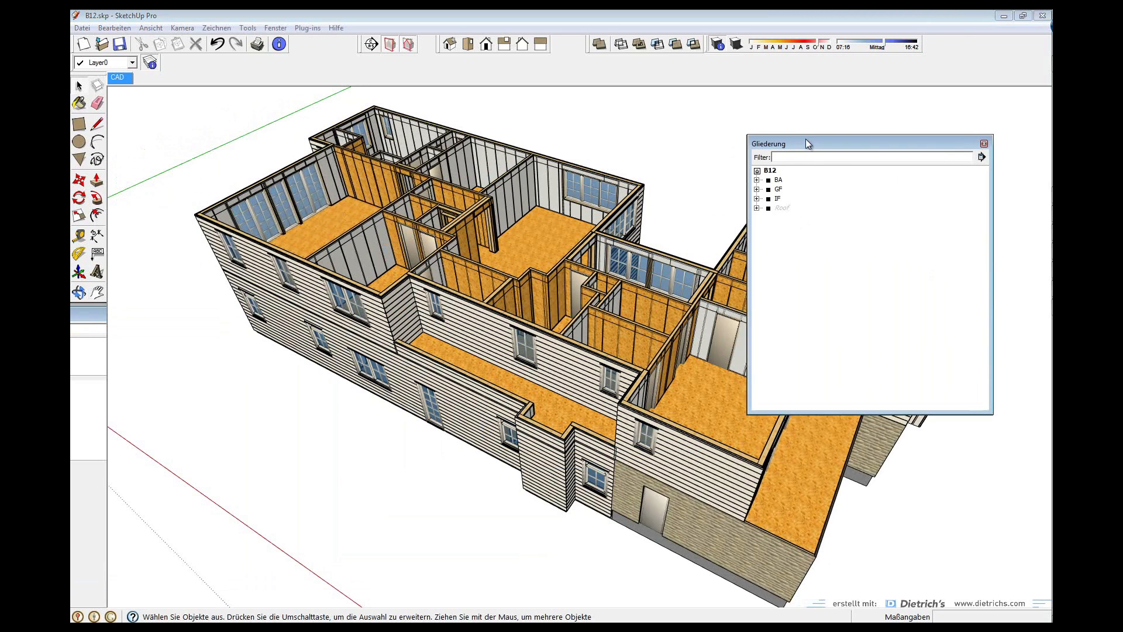
{"action": "left_click", "coordinate": [783, 203]}
{"action": "left_click", "coordinate": [761, 203]}
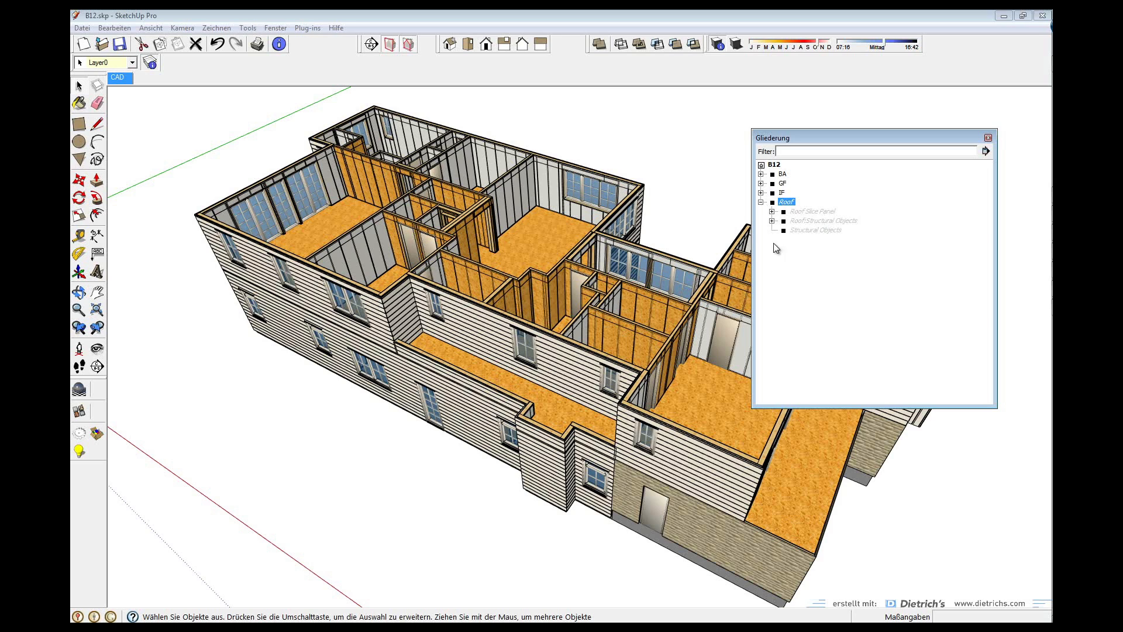
{"action": "left_click", "coordinate": [761, 203]}
{"action": "left_click", "coordinate": [782, 192]}
{"action": "right_click", "coordinate": [784, 193]}
{"action": "left_click", "coordinate": [822, 225]}
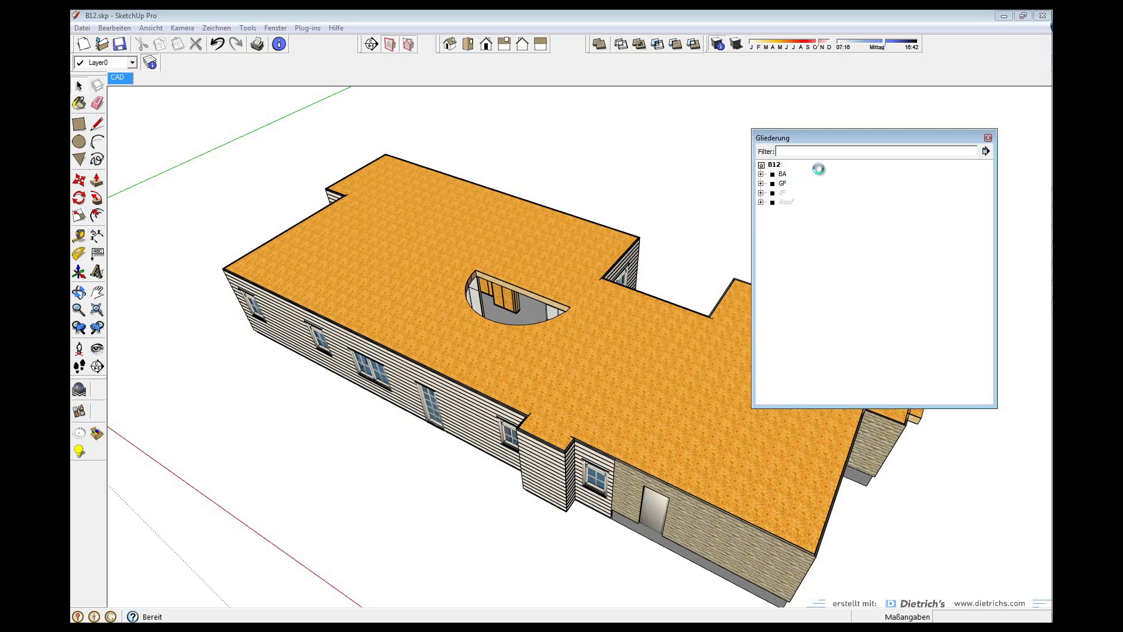
Hide the ground floor's Ceiling Glue Panel group under GF
{"action": "left_click", "coordinate": [761, 183]}
{"action": "left_click", "coordinate": [818, 194]}
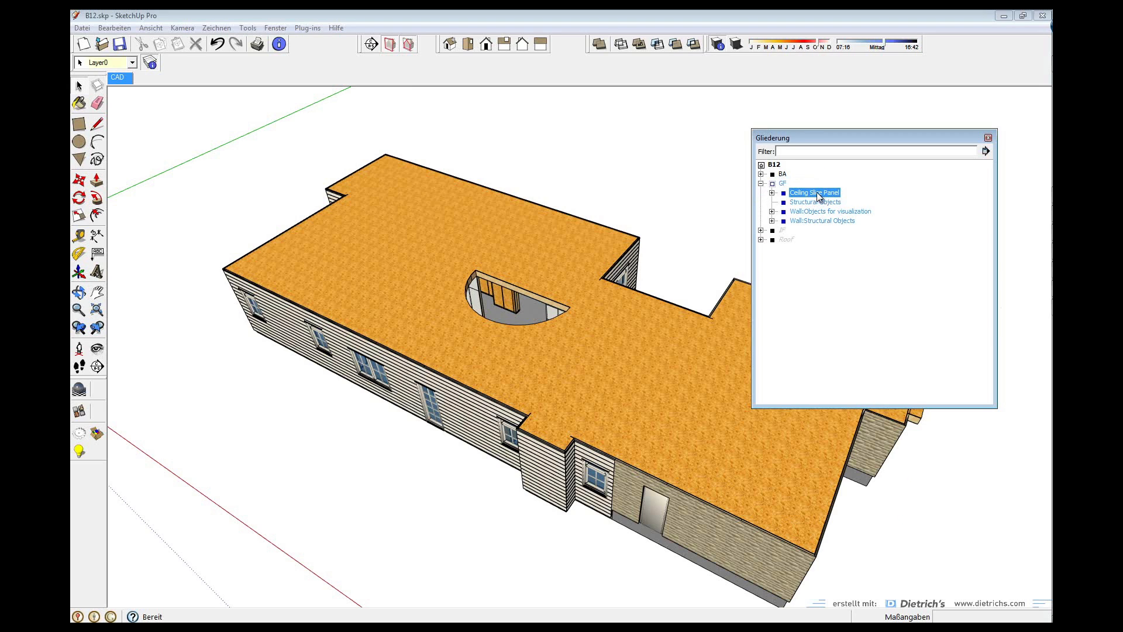
{"action": "right_click", "coordinate": [818, 195]}
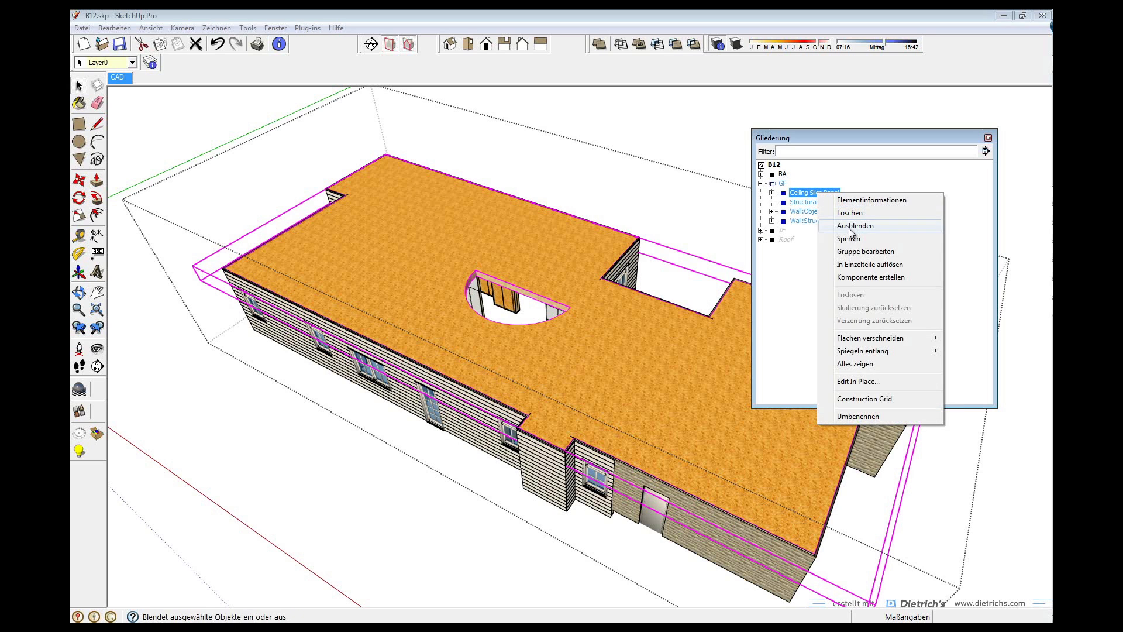
{"action": "left_click", "coordinate": [851, 227]}
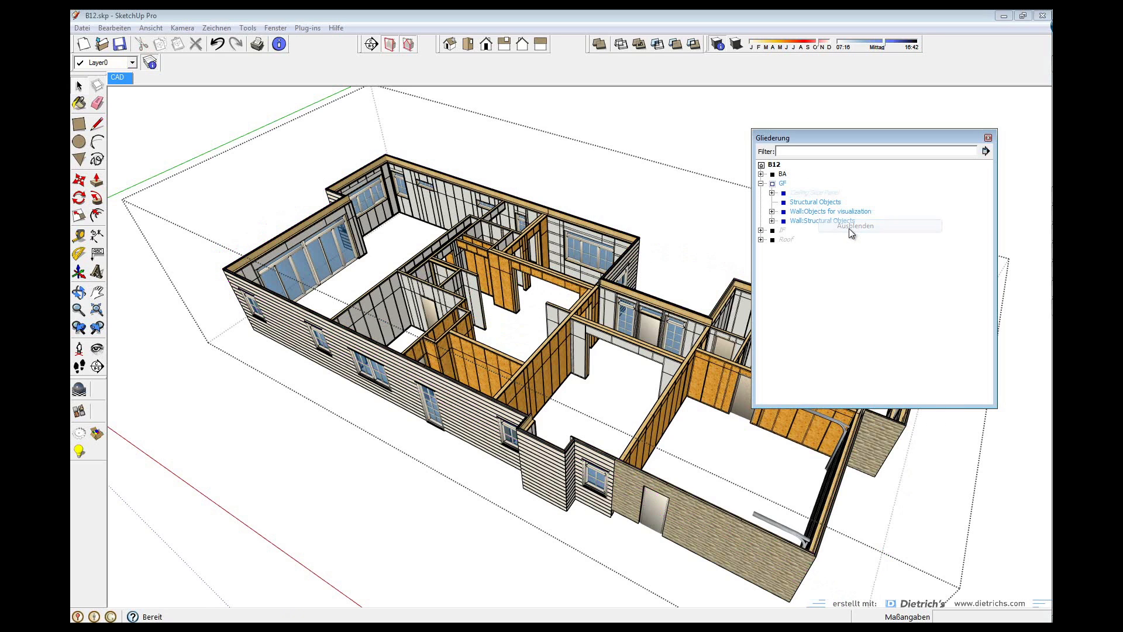
{"action": "left_click", "coordinate": [772, 192]}
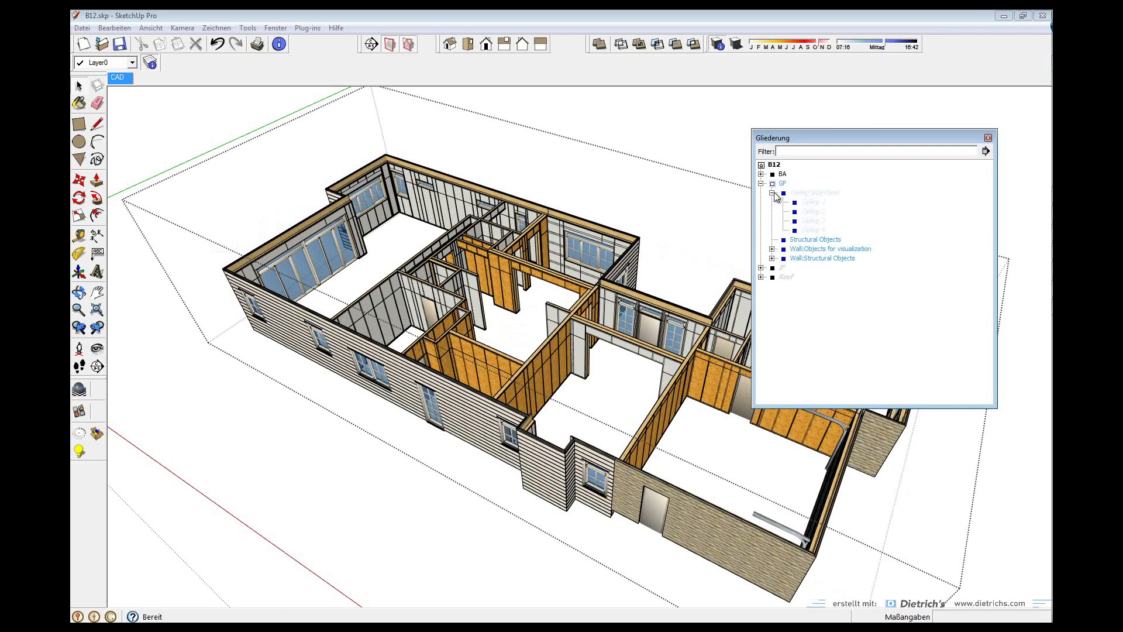
{"action": "right_click", "coordinate": [814, 193]}
{"action": "left_click", "coordinate": [846, 227]}
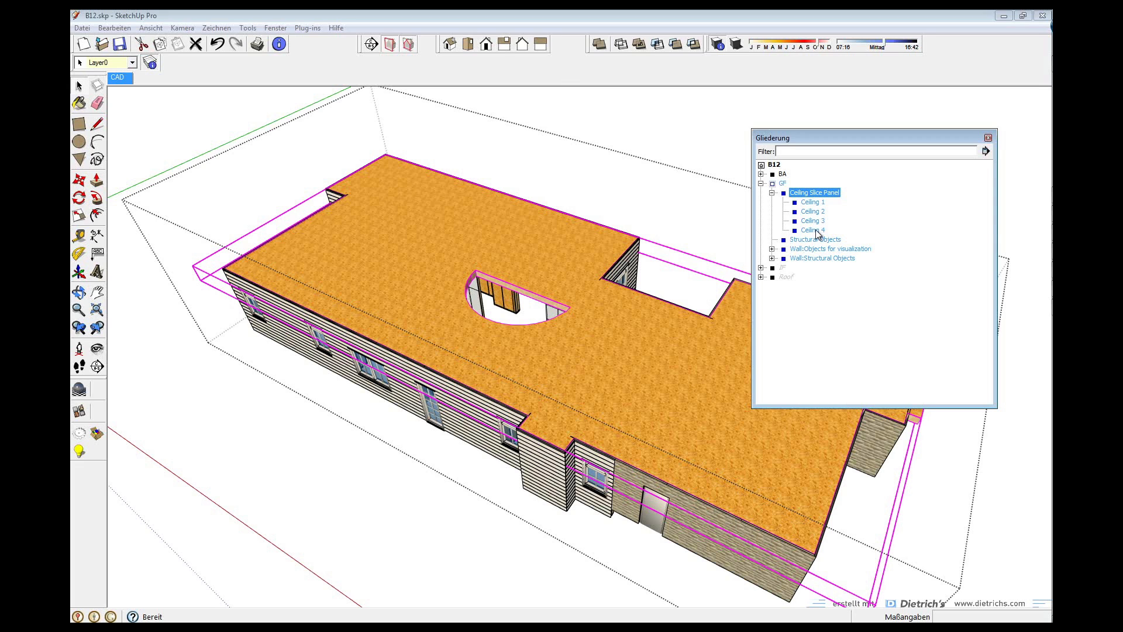
{"action": "right_click", "coordinate": [813, 198]}
{"action": "left_click", "coordinate": [847, 228]}
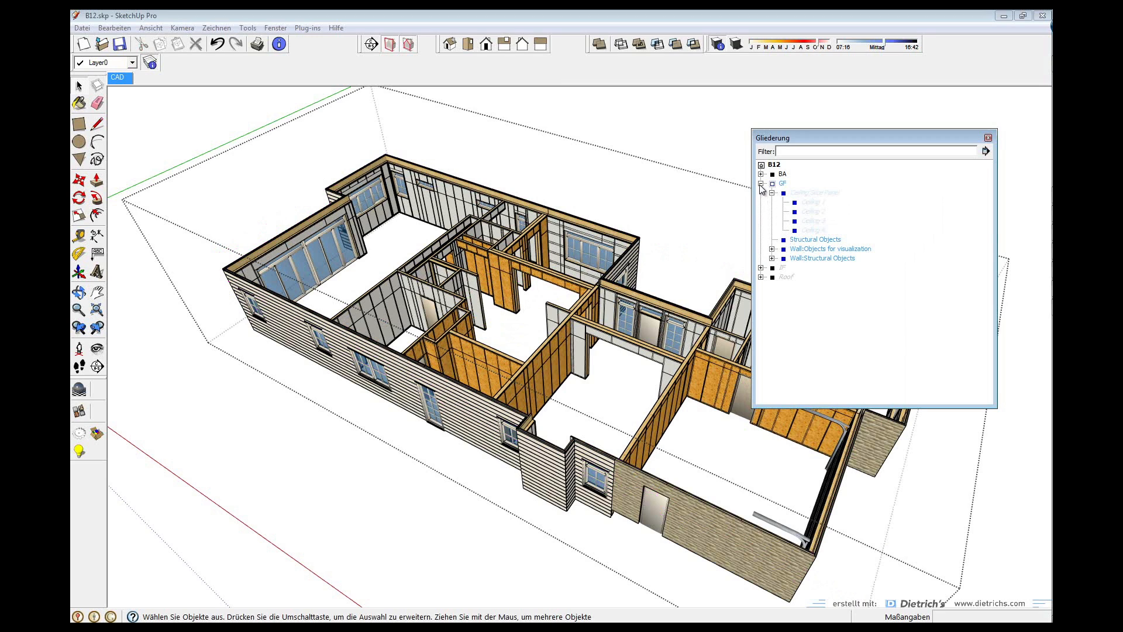
Browse the Structural Objects wall groups, close the Outliner and open Window > Layers
{"action": "left_click", "coordinate": [801, 239]}
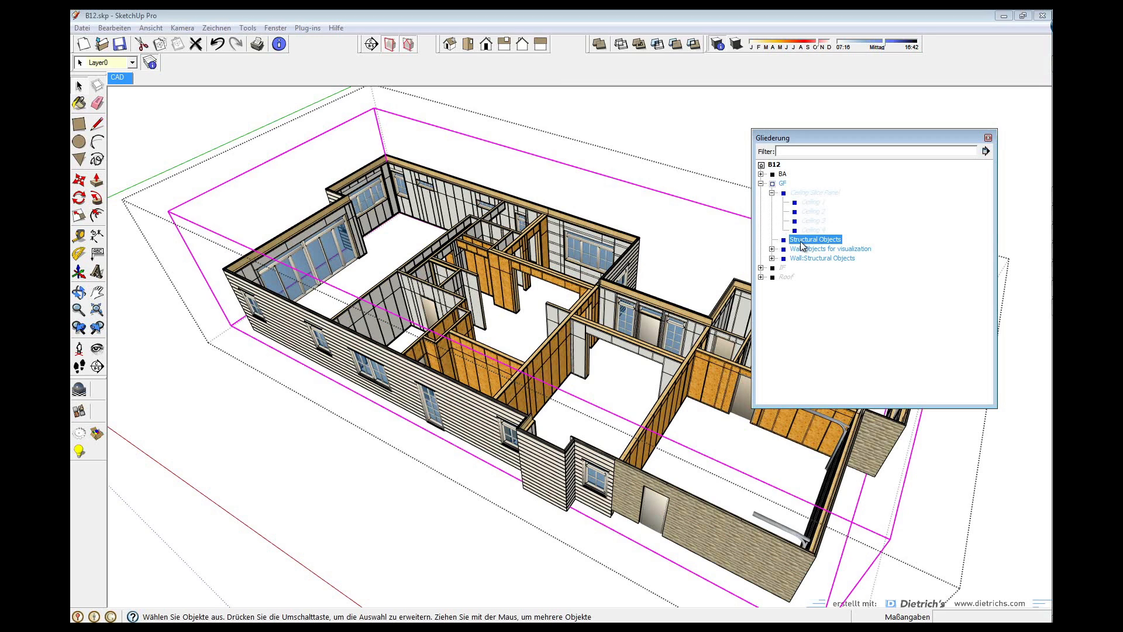
{"action": "left_click", "coordinate": [803, 250]}
{"action": "left_click", "coordinate": [803, 259]}
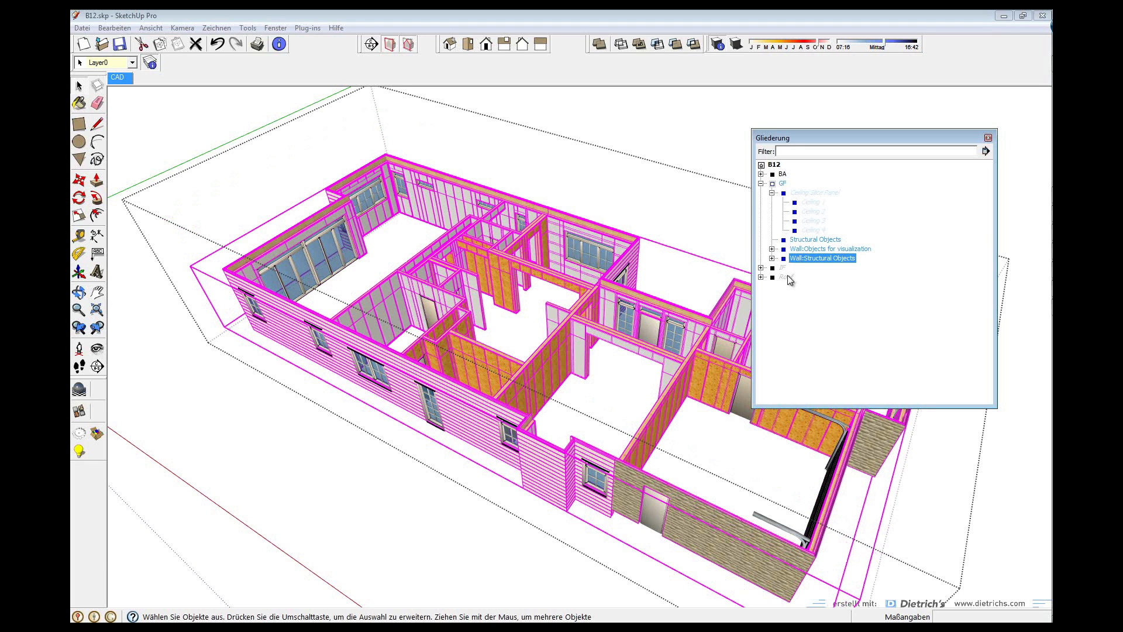
{"action": "left_click", "coordinate": [772, 258]}
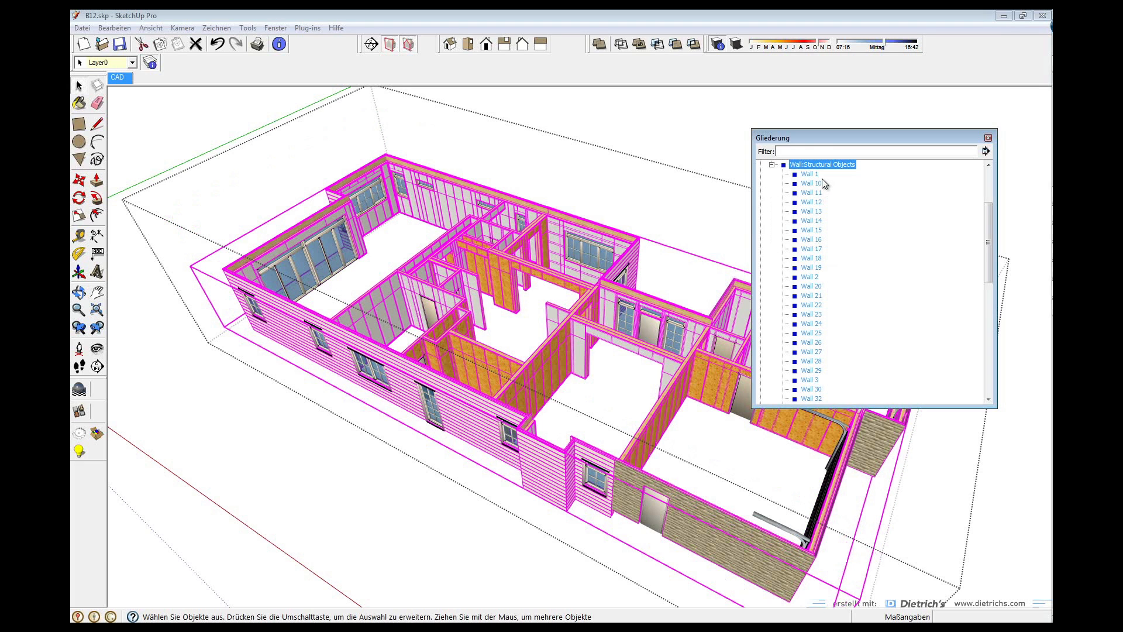
{"action": "left_click", "coordinate": [772, 165]}
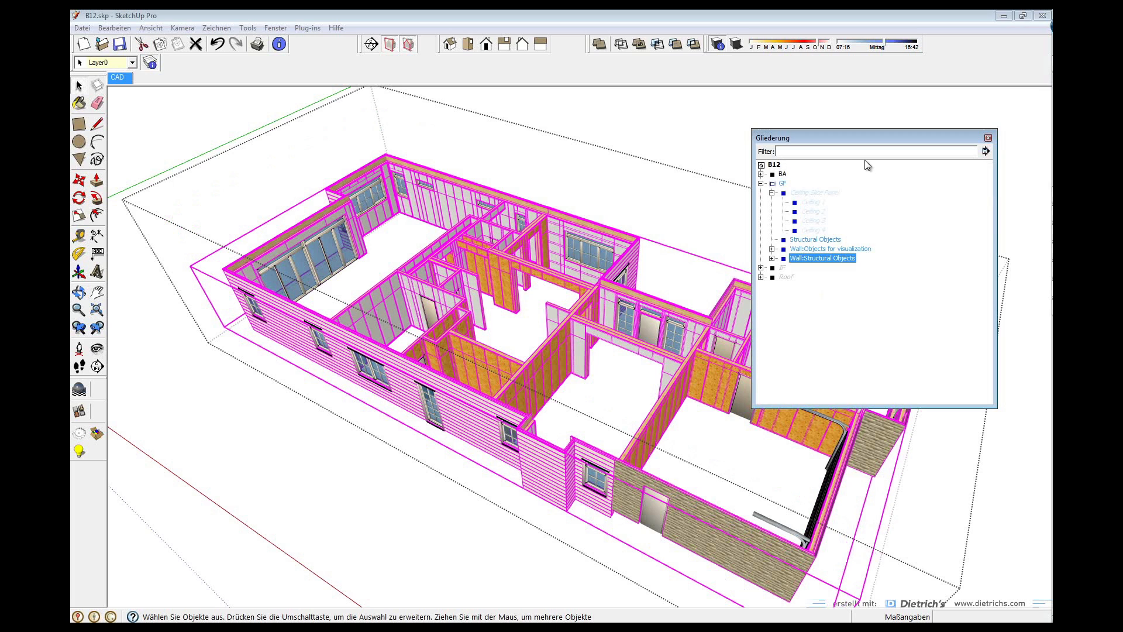
{"action": "left_click", "coordinate": [786, 169]}
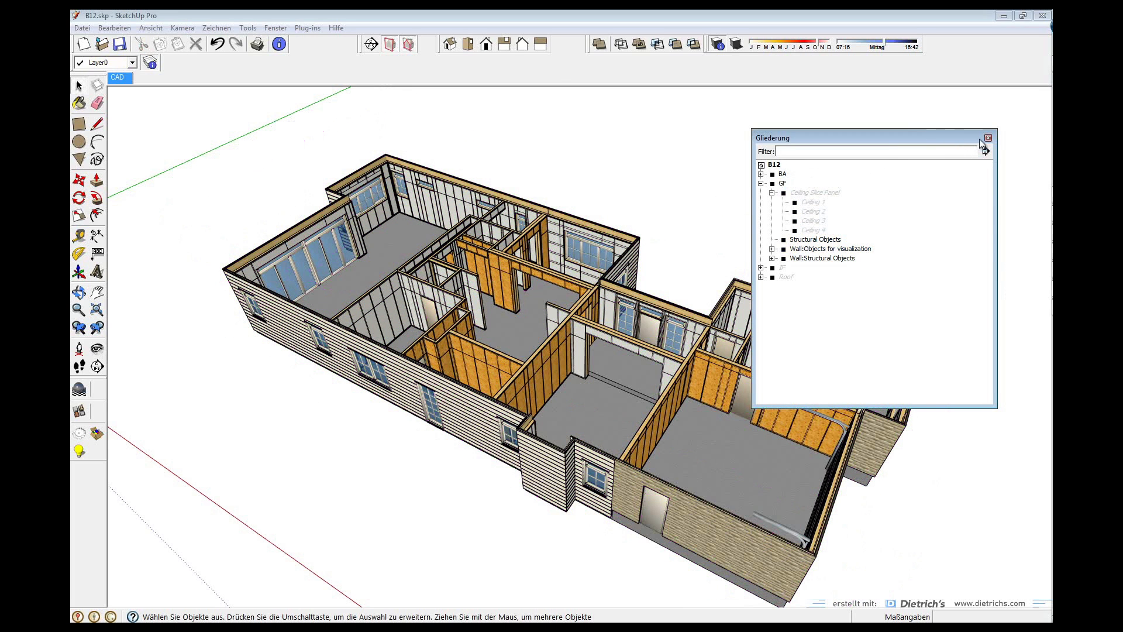
{"action": "left_click", "coordinate": [987, 137]}
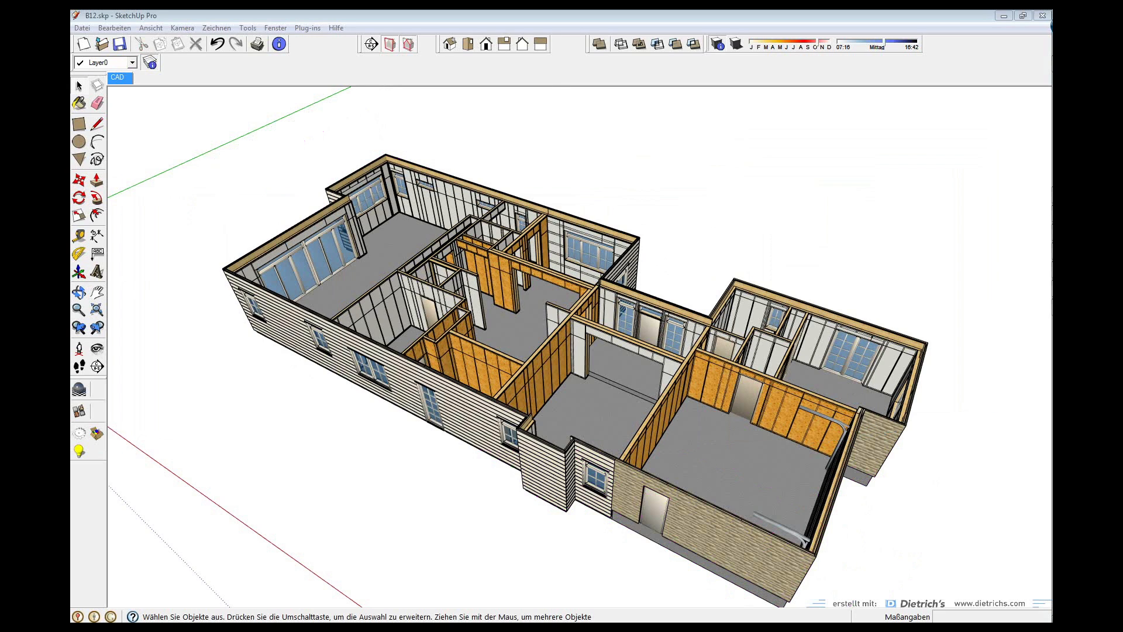
{"action": "left_click", "coordinate": [260, 150]}
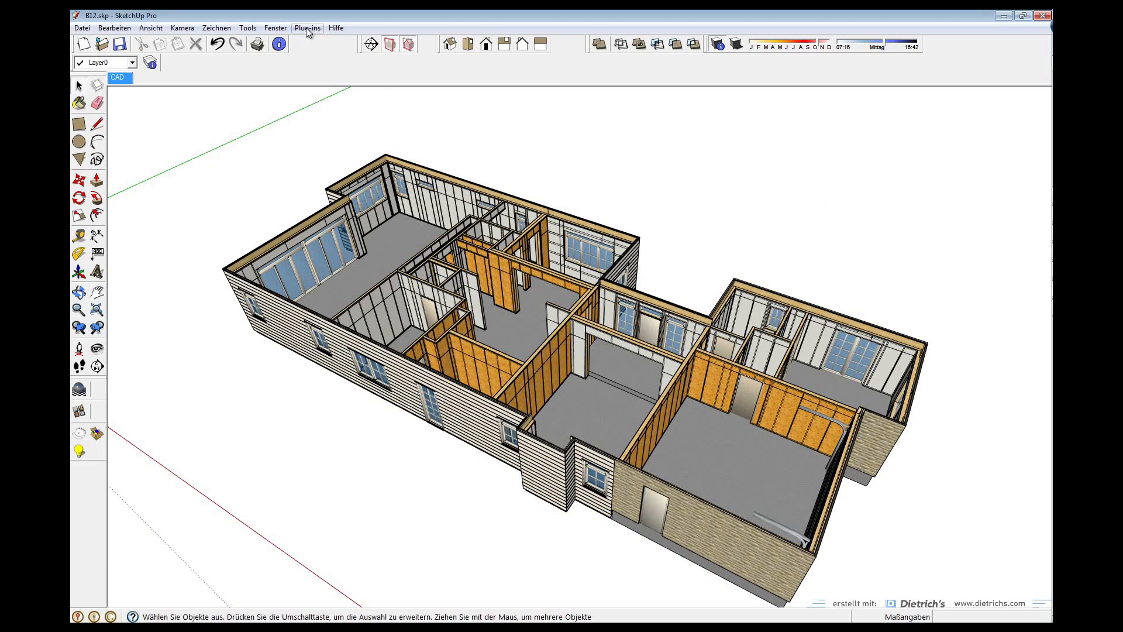
{"action": "left_click", "coordinate": [275, 28]}
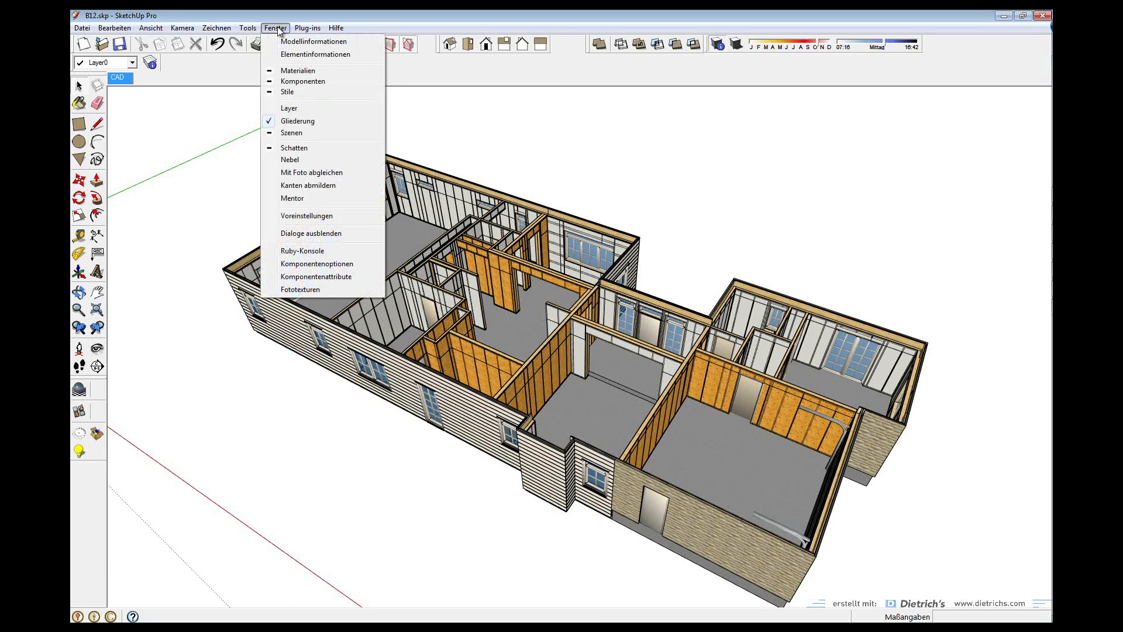
{"action": "left_click", "coordinate": [289, 108]}
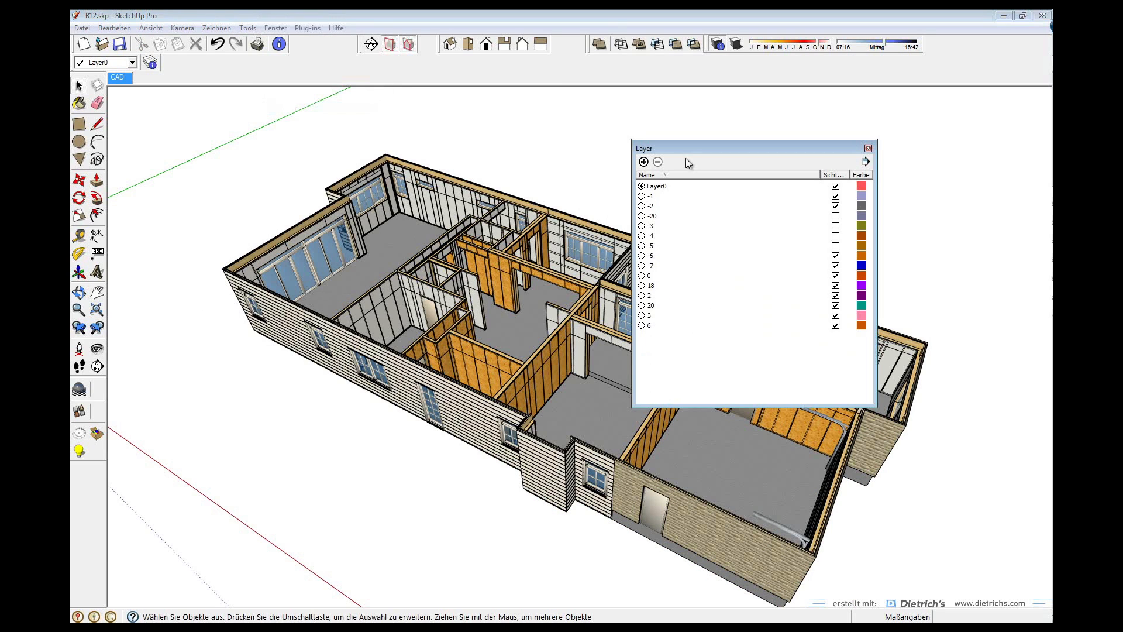
Move the Layers window aside, hide layer -7 and orbit to another side
{"action": "left_click_drag", "start_coordinate": [694, 150], "coordinate": [789, 127]}
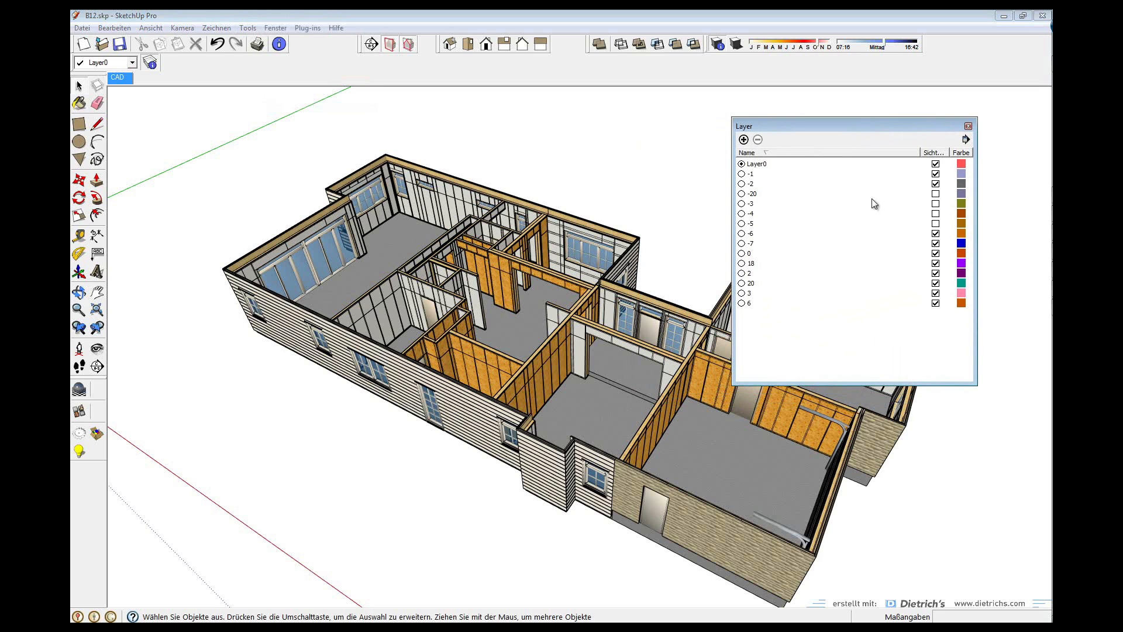
{"action": "left_click", "coordinate": [936, 194]}
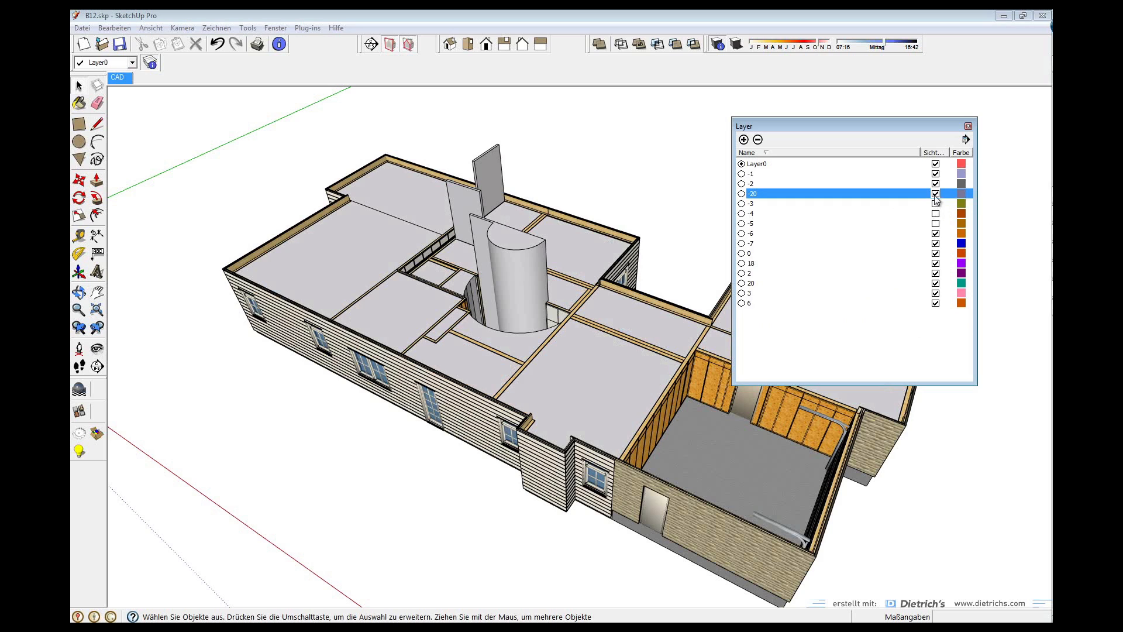
{"action": "left_click", "coordinate": [936, 194]}
{"action": "left_click", "coordinate": [936, 214]}
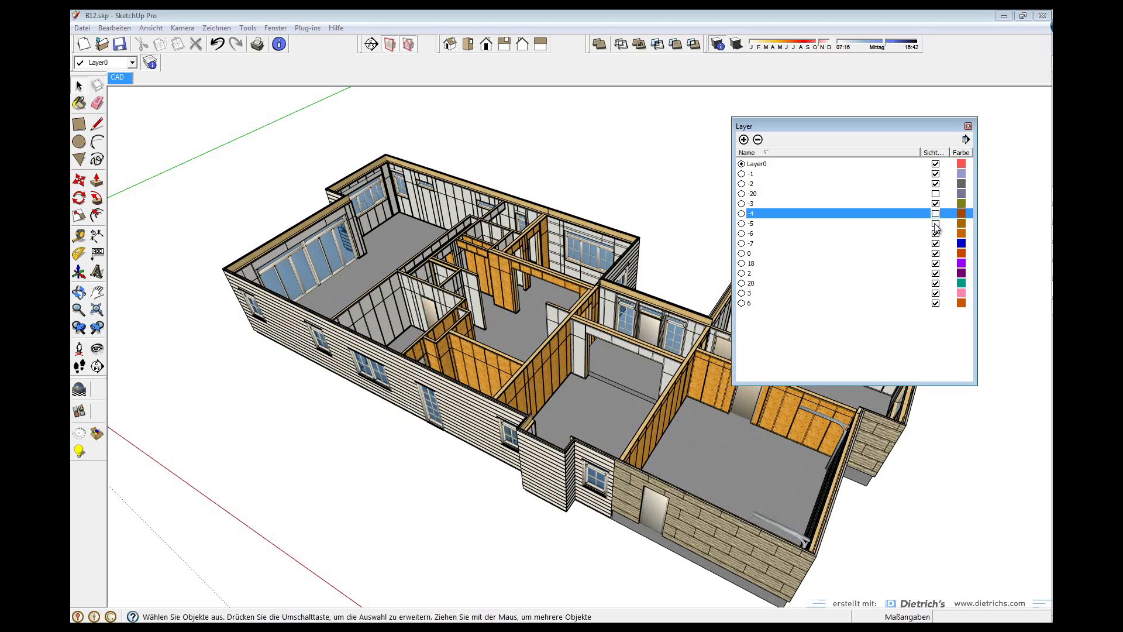
{"action": "left_click", "coordinate": [936, 213]}
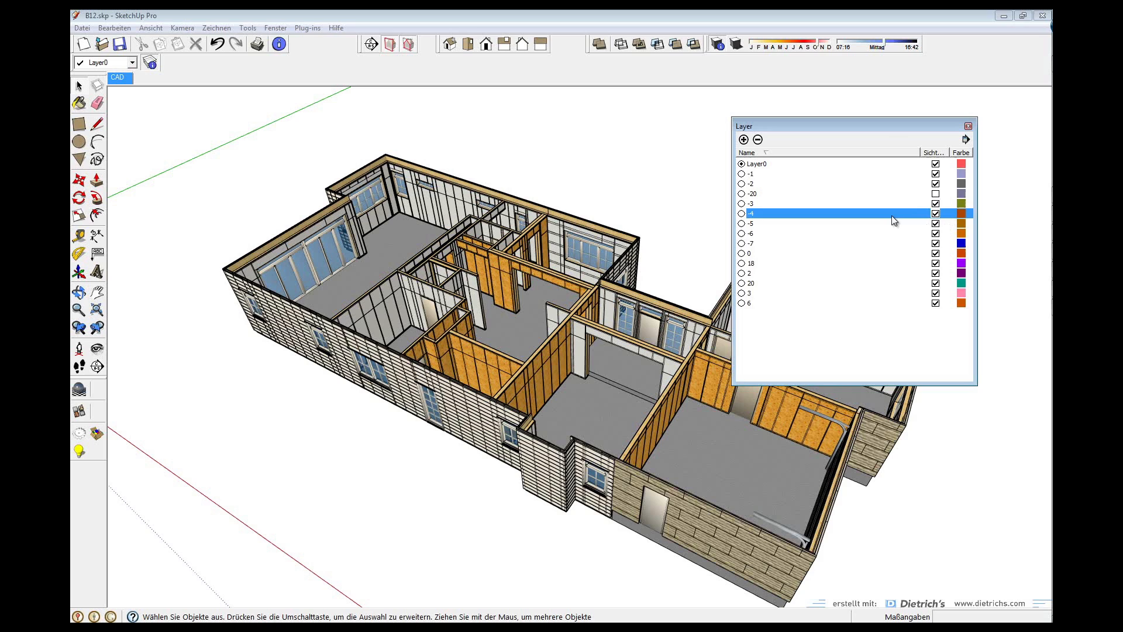
{"action": "left_click", "coordinate": [936, 244]}
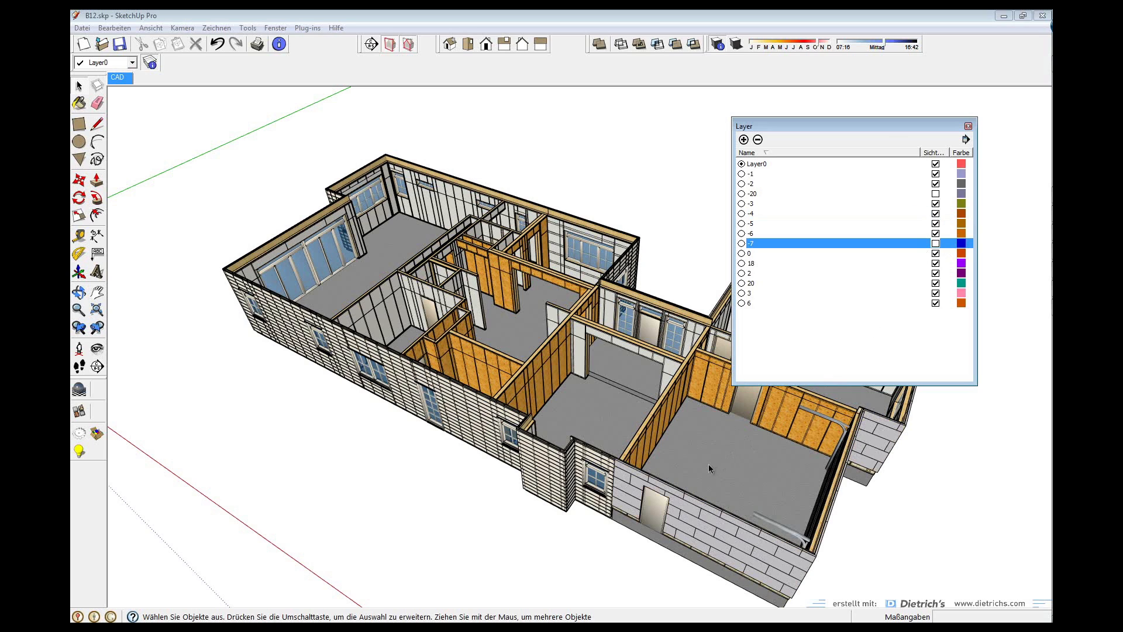
{"action": "middle_click_drag", "start_coordinate": [708, 464], "coordinate": [592, 375]}
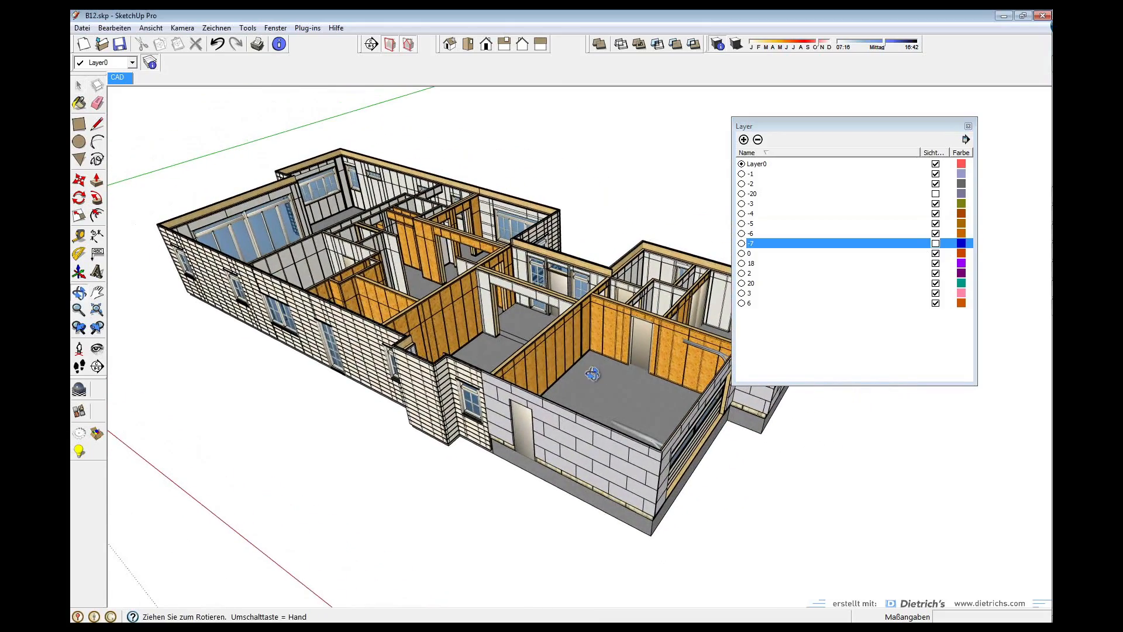
Hide layers -6, -5, -4, -3, -2 and -1 to expose the wall studs
{"action": "left_click", "coordinate": [935, 233]}
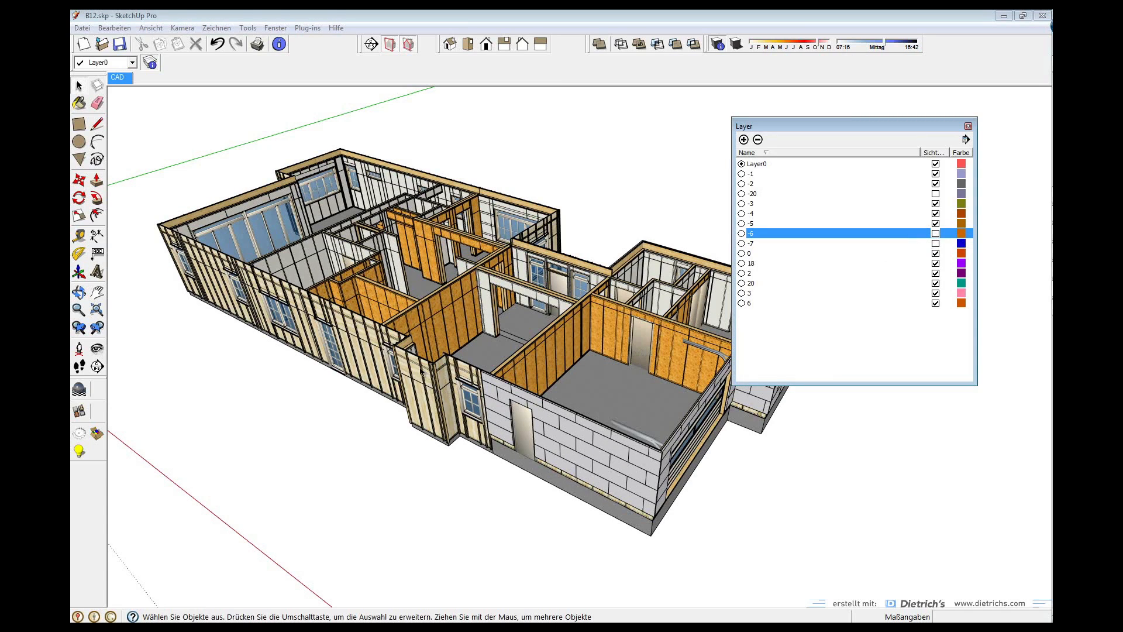
{"action": "left_click", "coordinate": [936, 224]}
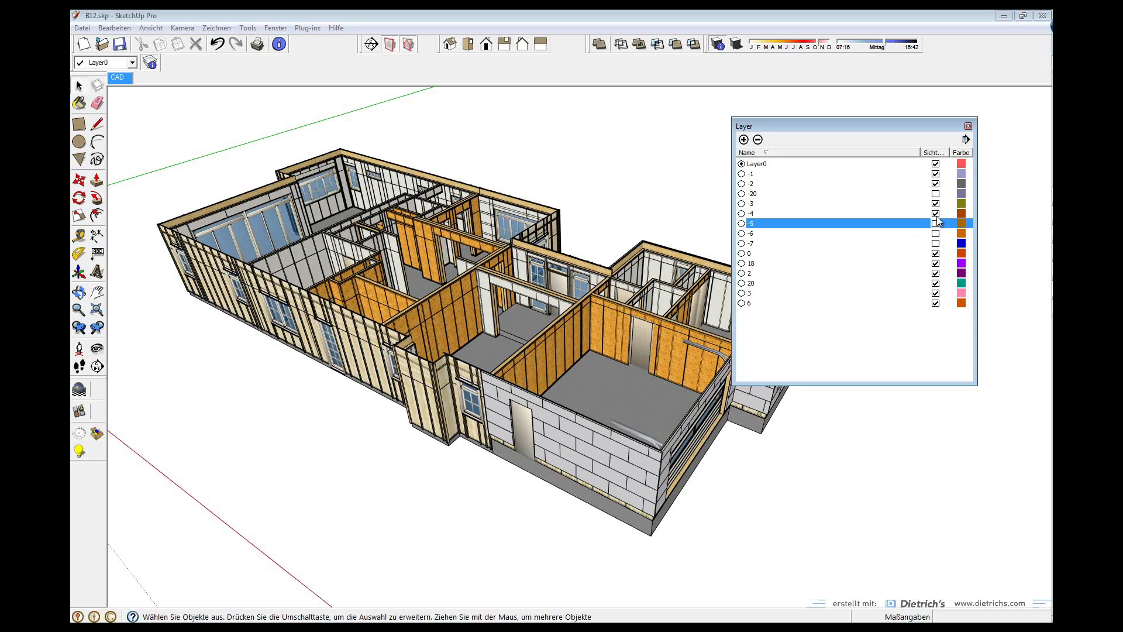
{"action": "left_click", "coordinate": [936, 213]}
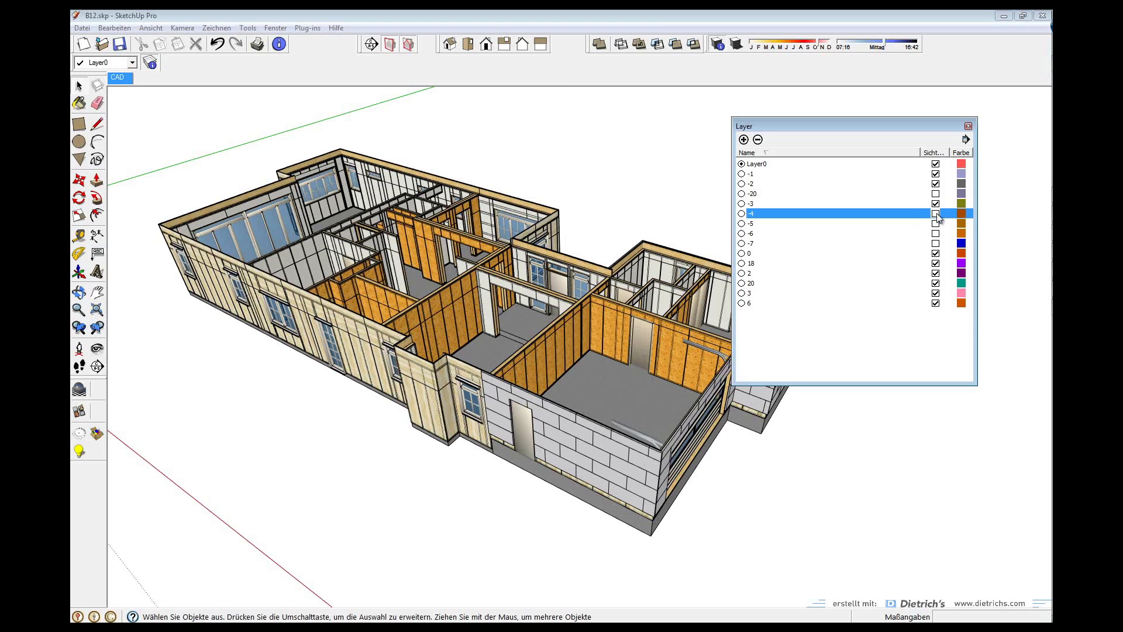
{"action": "left_click", "coordinate": [935, 204]}
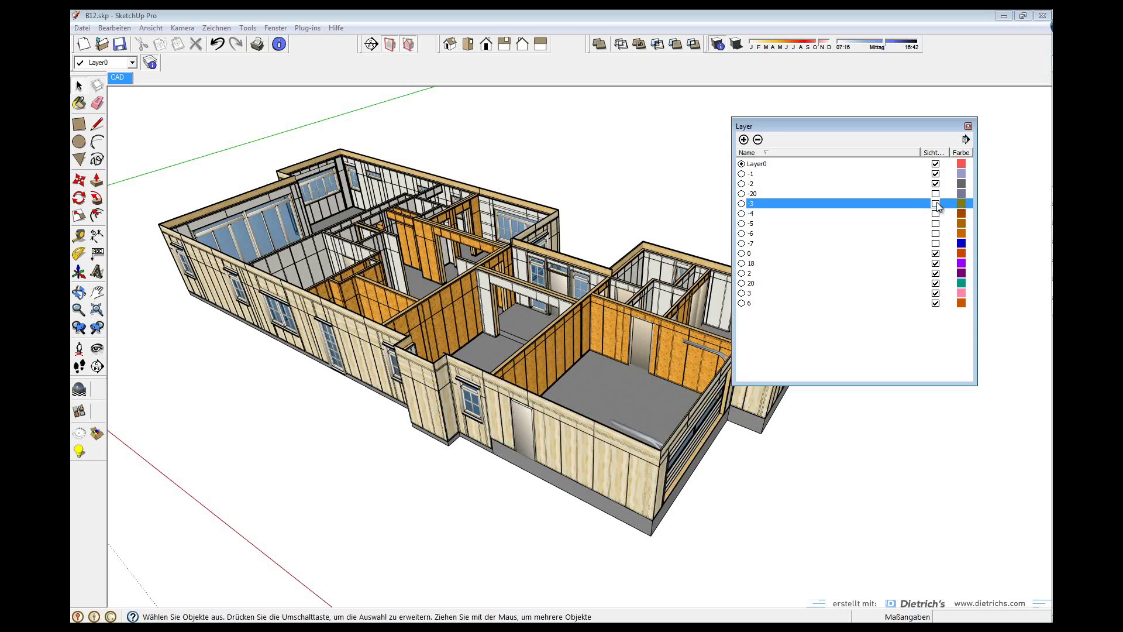
{"action": "left_click", "coordinate": [935, 183]}
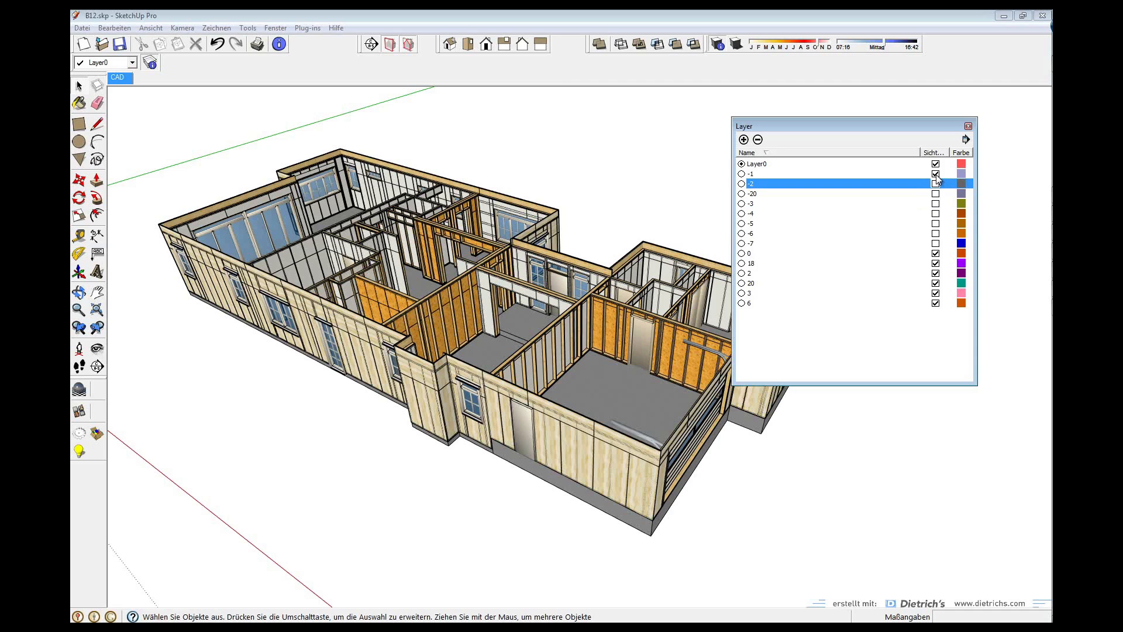
{"action": "left_click", "coordinate": [935, 174]}
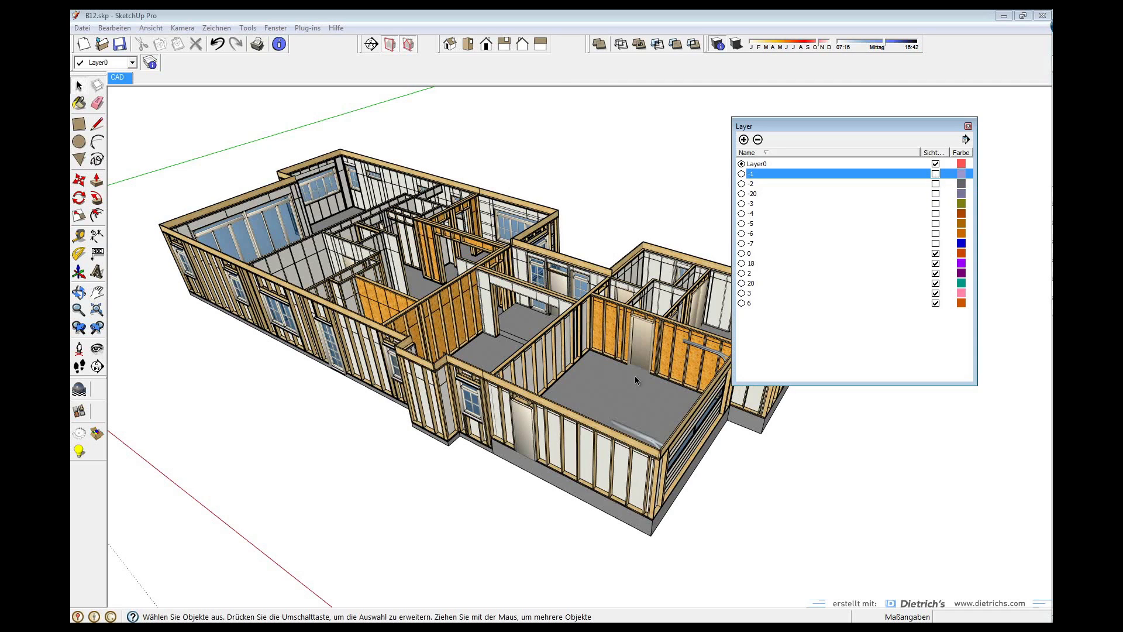
Orbit and zoom the house model to a low frontal view of the glazed façade
{"action": "middle_click_drag", "start_coordinate": [557, 379], "coordinate": [408, 355]}
{"action": "middle_click_drag", "start_coordinate": [594, 353], "coordinate": [411, 445]}
{"action": "middle_click_drag", "start_coordinate": [866, 519], "coordinate": [360, 381]}
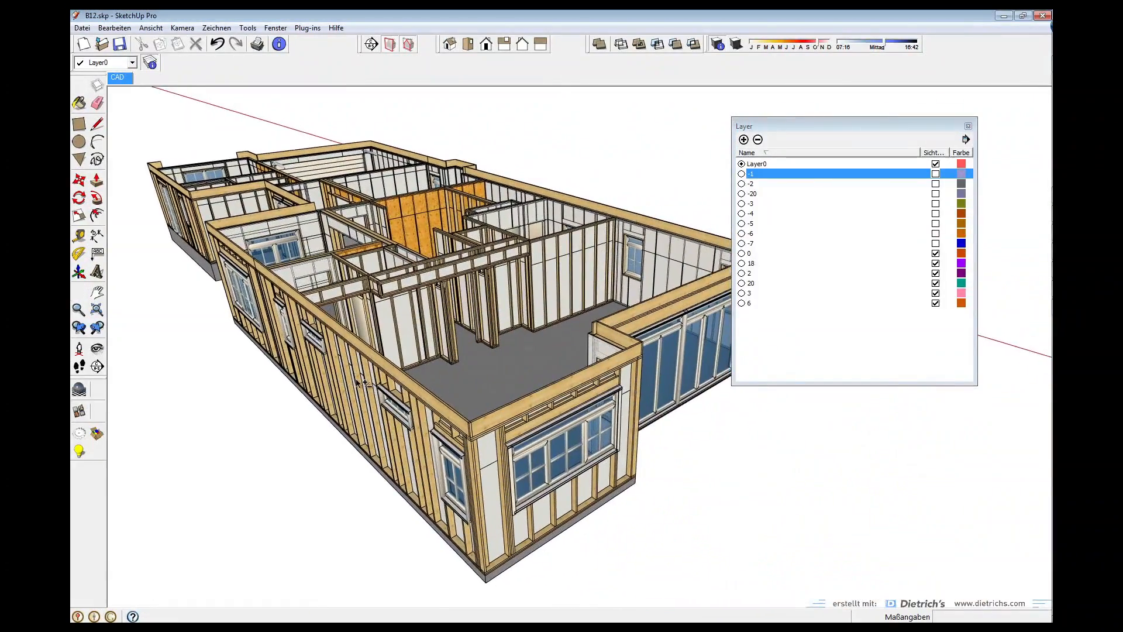
{"action": "middle_click_drag", "start_coordinate": [647, 446], "coordinate": [457, 368]}
{"action": "scroll", "coordinate": [513, 319], "scroll_direction": "up", "scroll_amount": 3}
{"action": "middle_click_drag", "start_coordinate": [412, 344], "coordinate": [576, 340]}
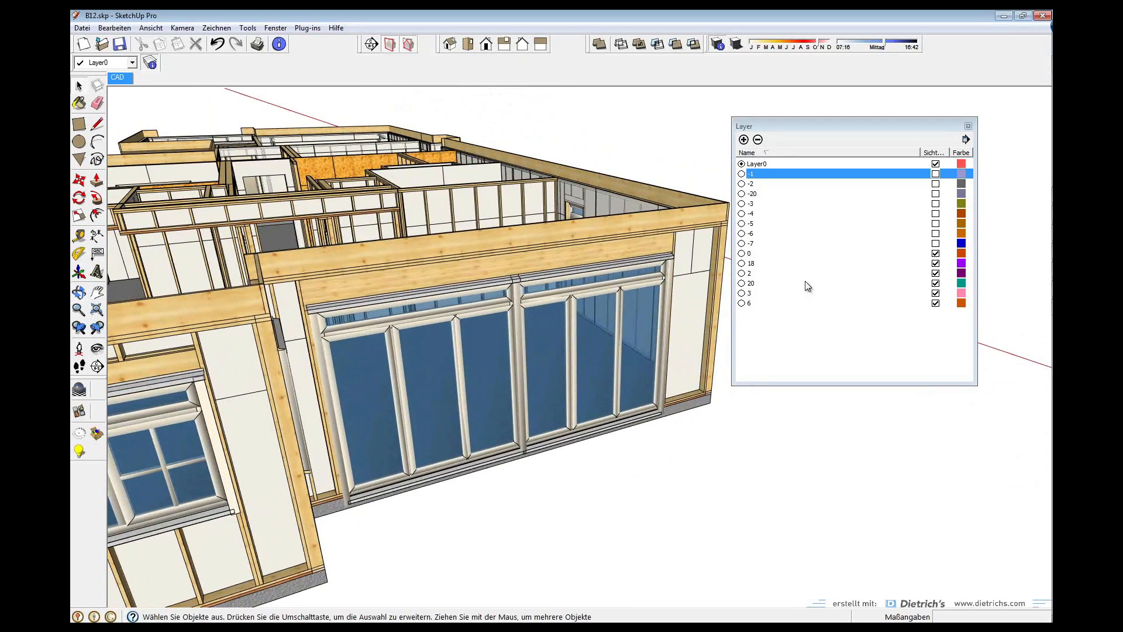
Hide layer 18 to remove the window wall and view the framed interior rooms
{"action": "left_click", "coordinate": [935, 264]}
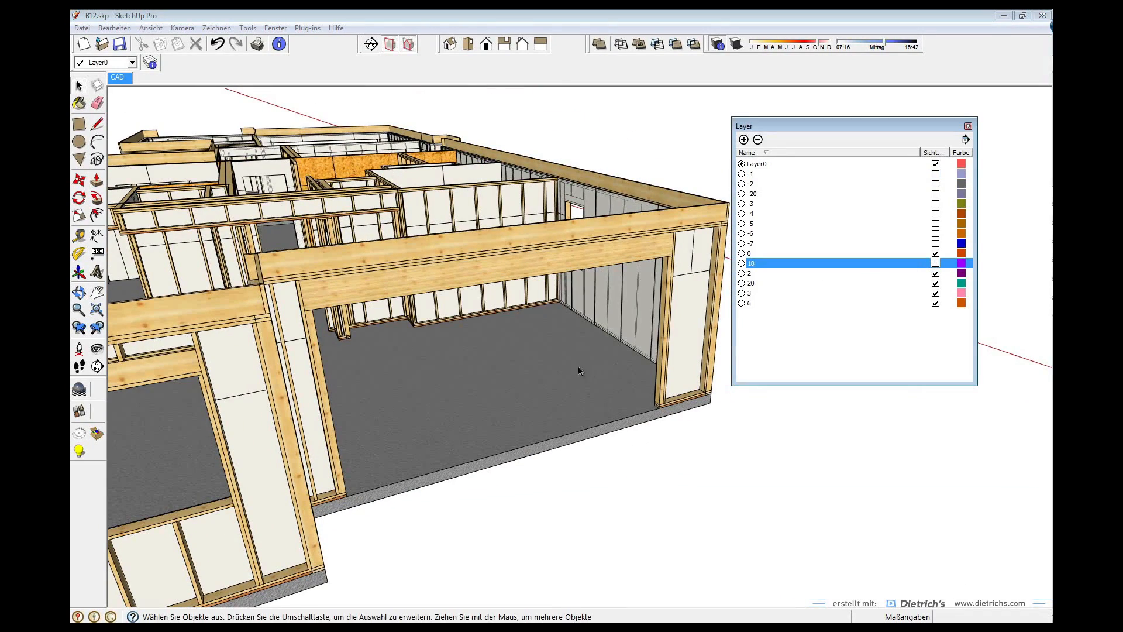
{"action": "middle_click_drag", "start_coordinate": [457, 312], "coordinate": [527, 383]}
{"action": "middle_click_drag", "start_coordinate": [519, 455], "coordinate": [222, 327]}
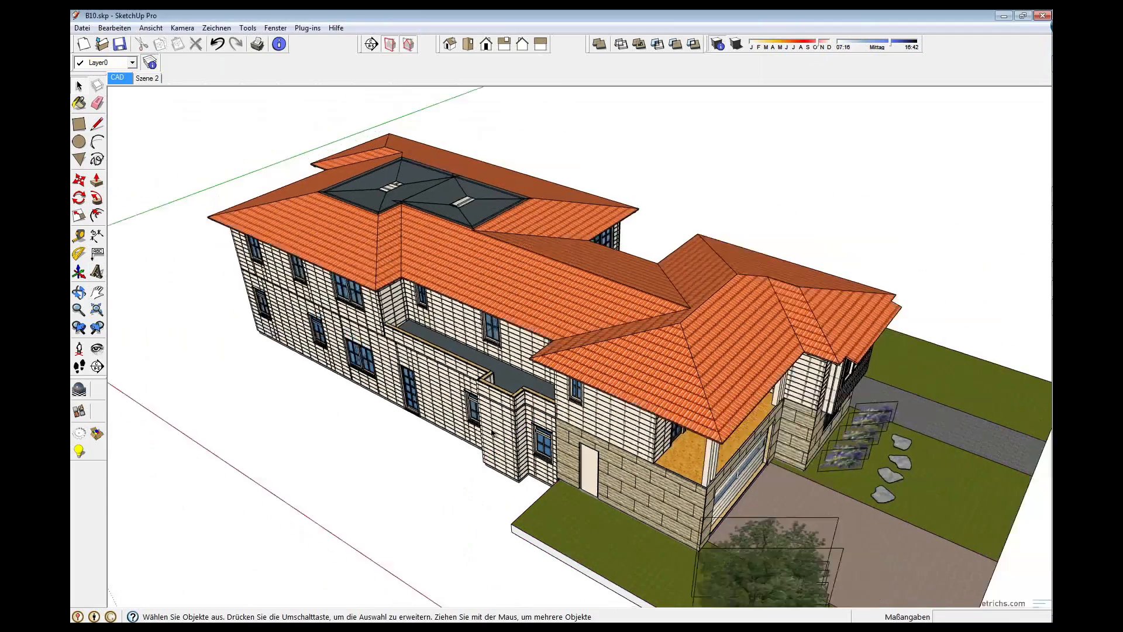
{"action": "middle_click_drag", "start_coordinate": [619, 434], "coordinate": [680, 383]}
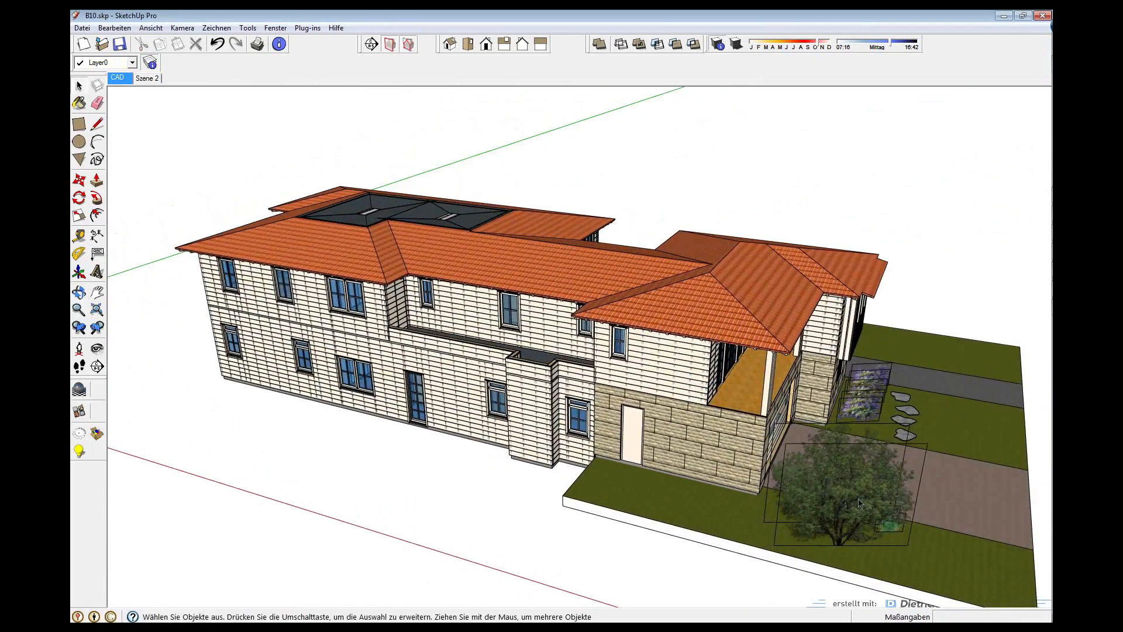
{"action": "left_click", "coordinate": [679, 545]}
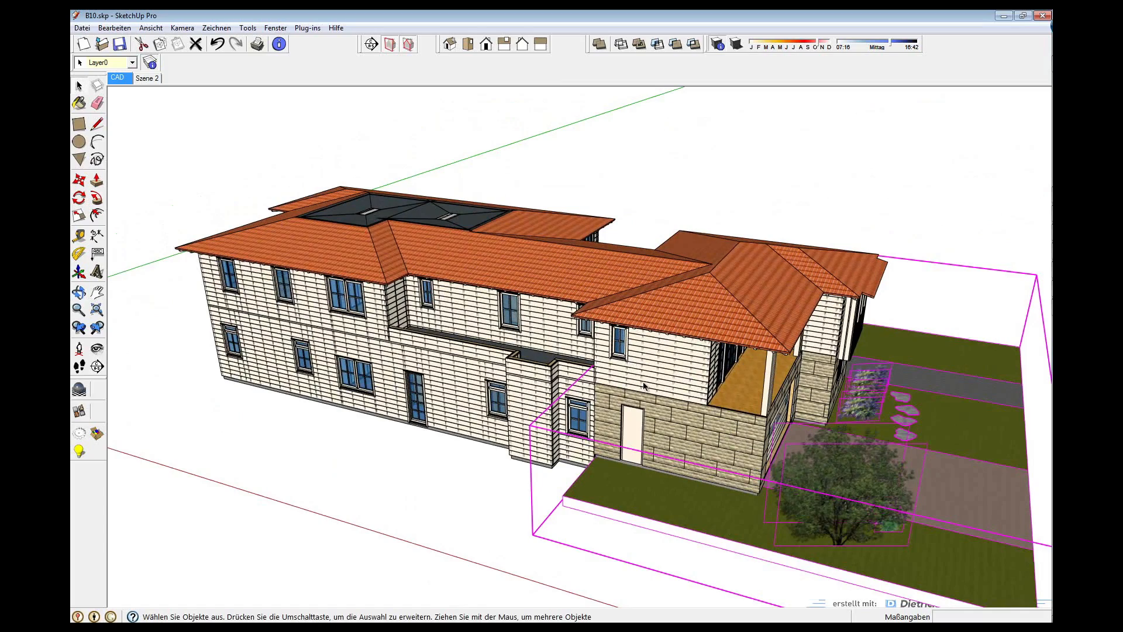
{"action": "mouse_move", "coordinate": [649, 387]}
{"action": "middle_mouse_down"}
{"action": "mouse_move", "coordinate": [631, 366]}
{"action": "mouse_move", "coordinate": [859, 369]}
{"action": "mouse_move", "coordinate": [648, 354]}
{"action": "mouse_move", "coordinate": [662, 367]}
{"action": "middle_mouse_up"}
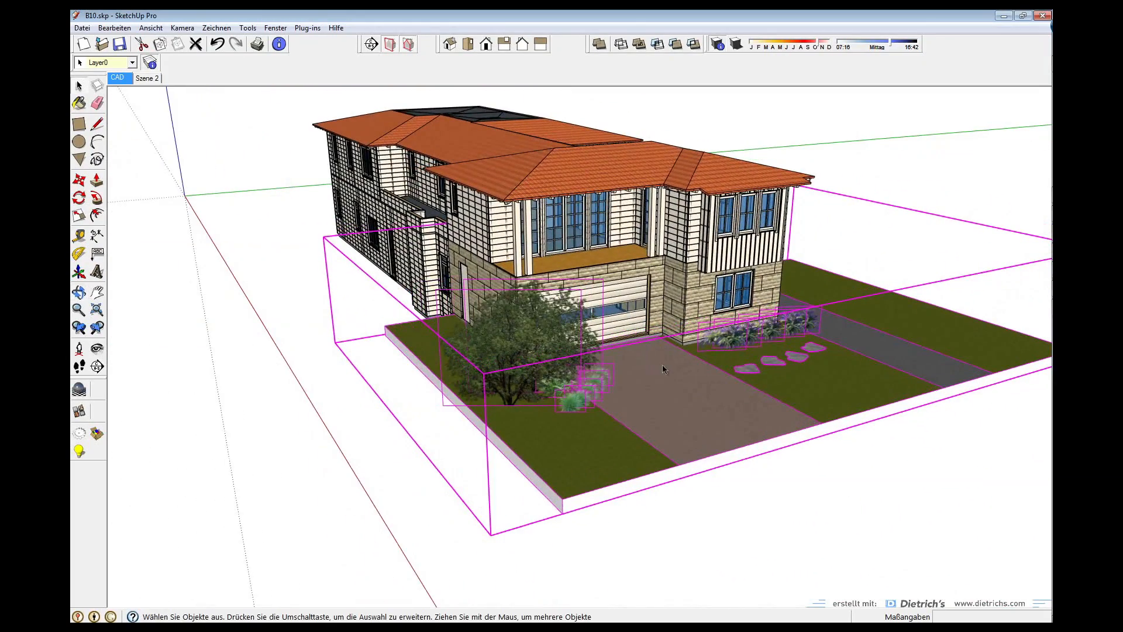
{"action": "left_click", "coordinate": [227, 167]}
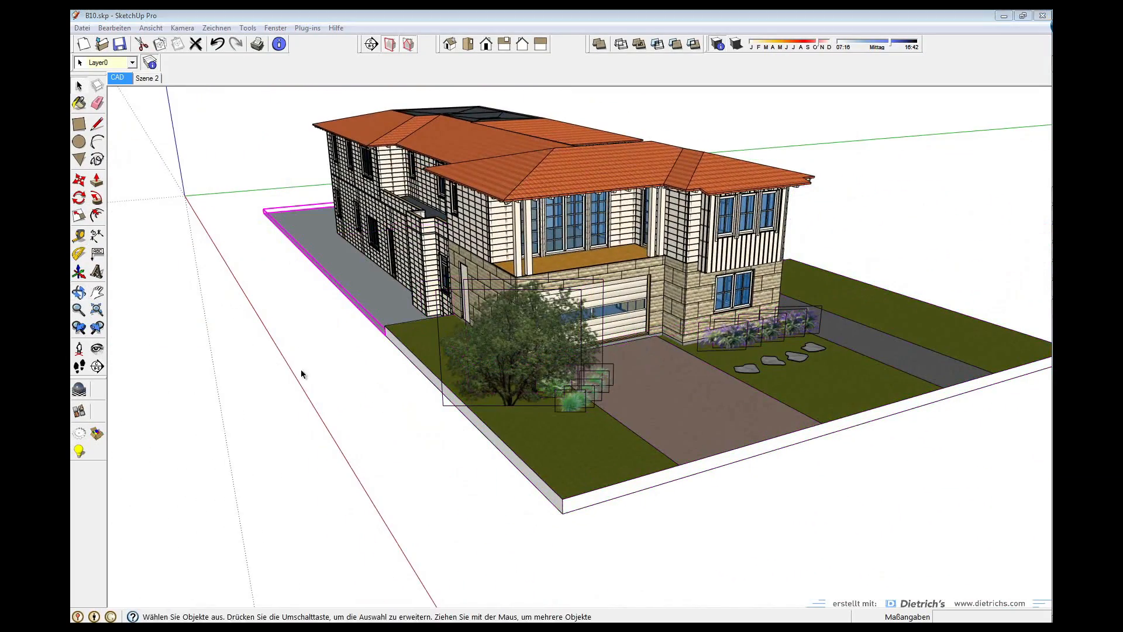
{"action": "left_click", "coordinate": [307, 293]}
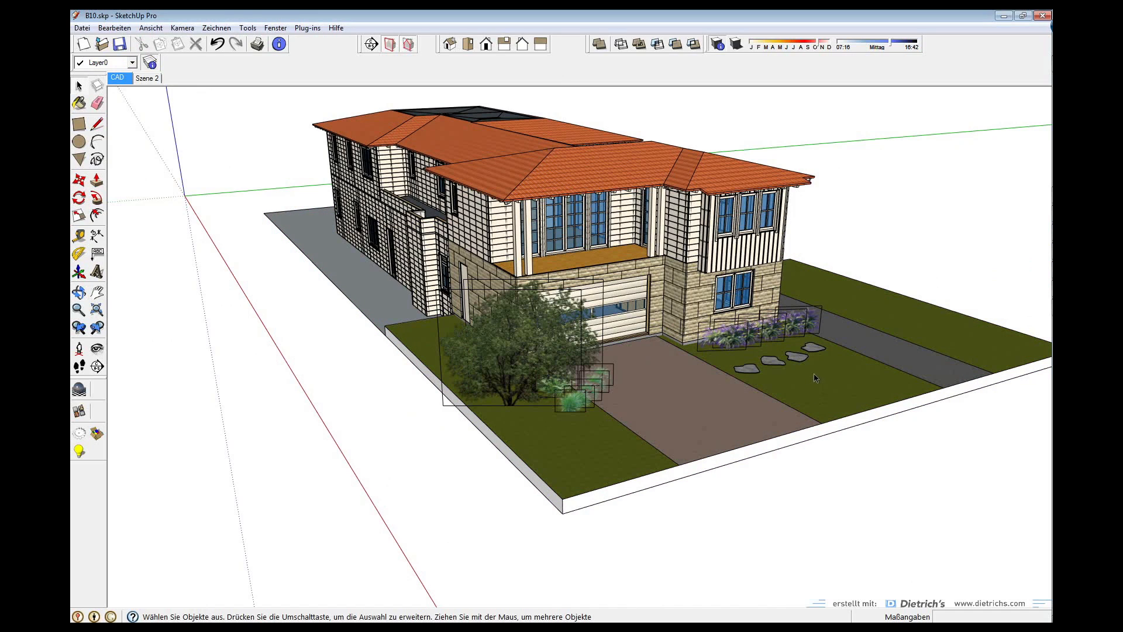
{"action": "middle_click_drag", "start_coordinate": [813, 381], "coordinate": [405, 422]}
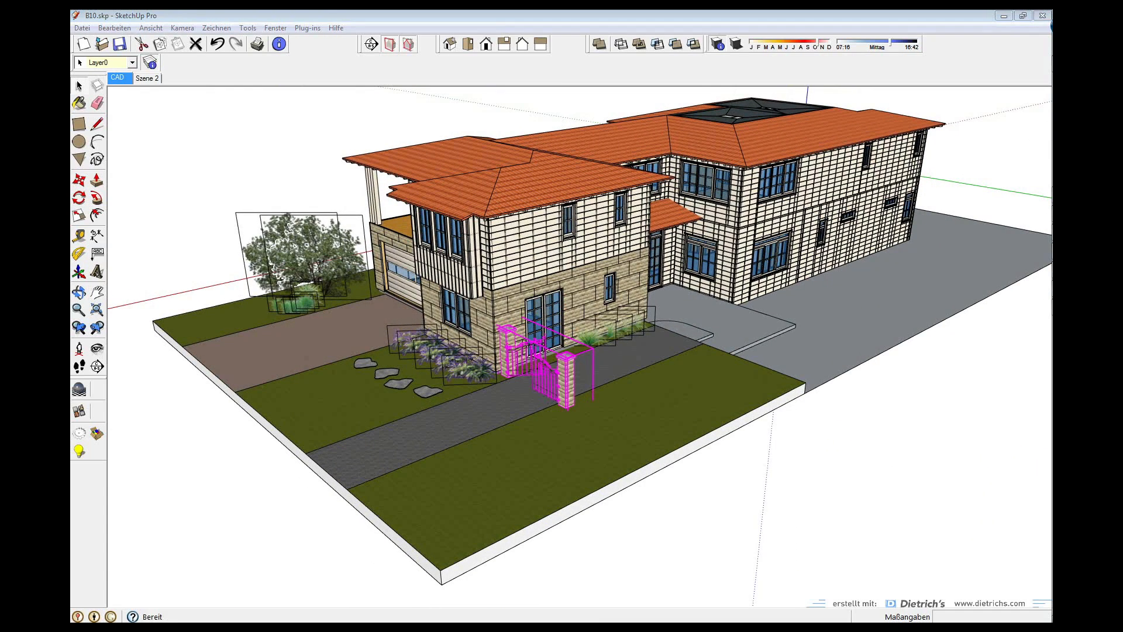
{"action": "left_click", "coordinate": [236, 174]}
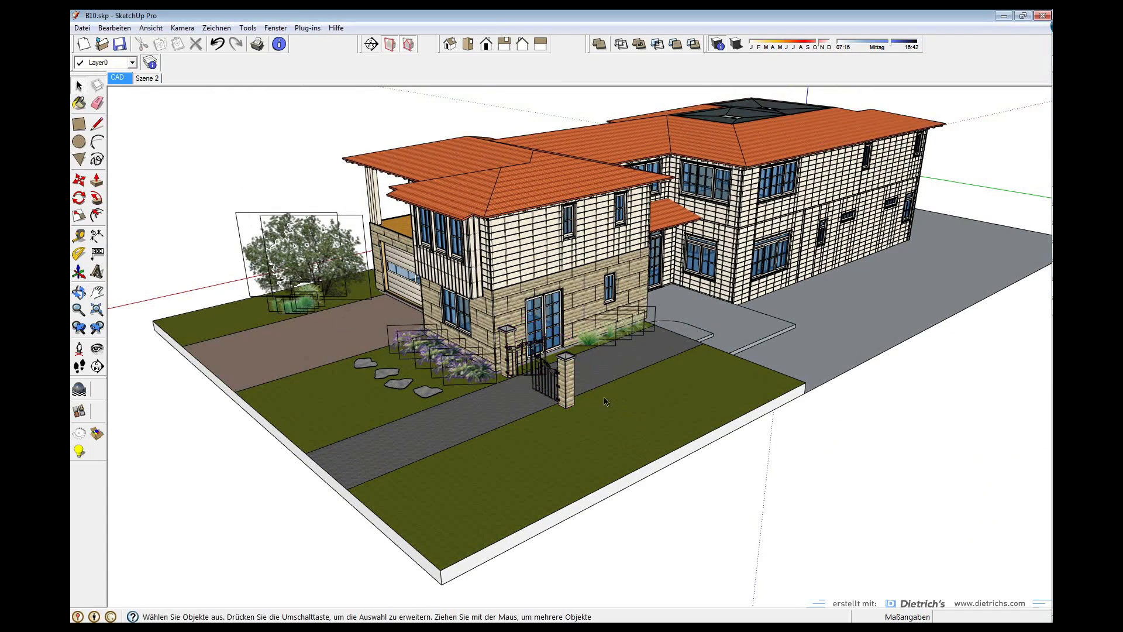
{"action": "left_click", "coordinate": [568, 379]}
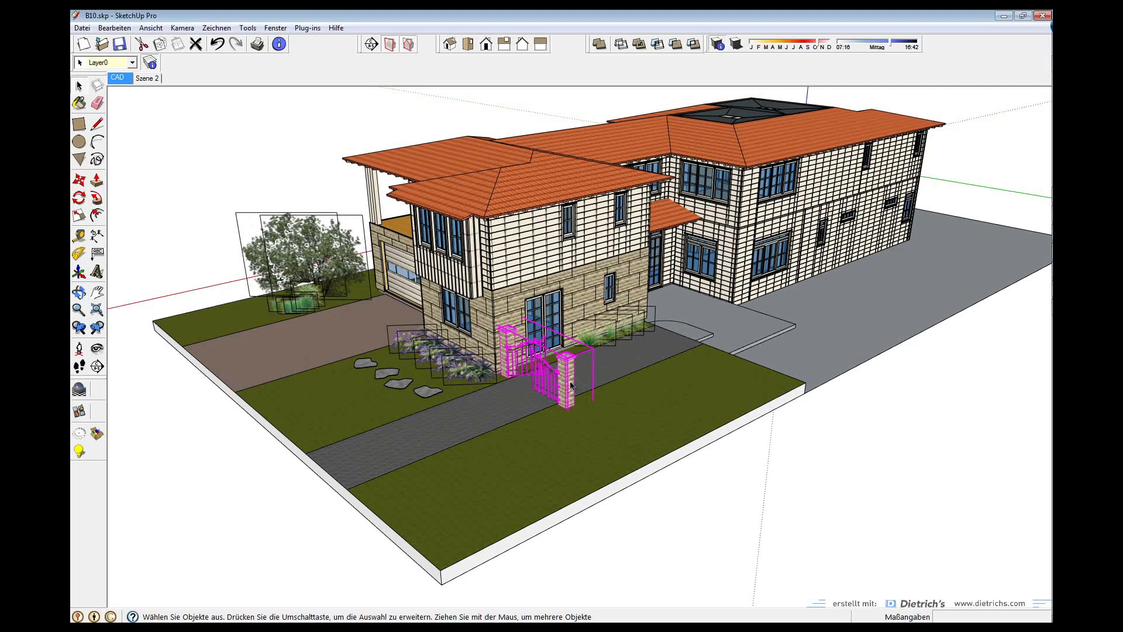
{"action": "scroll", "coordinate": [570, 384], "scroll_direction": "up", "scroll_amount": 4}
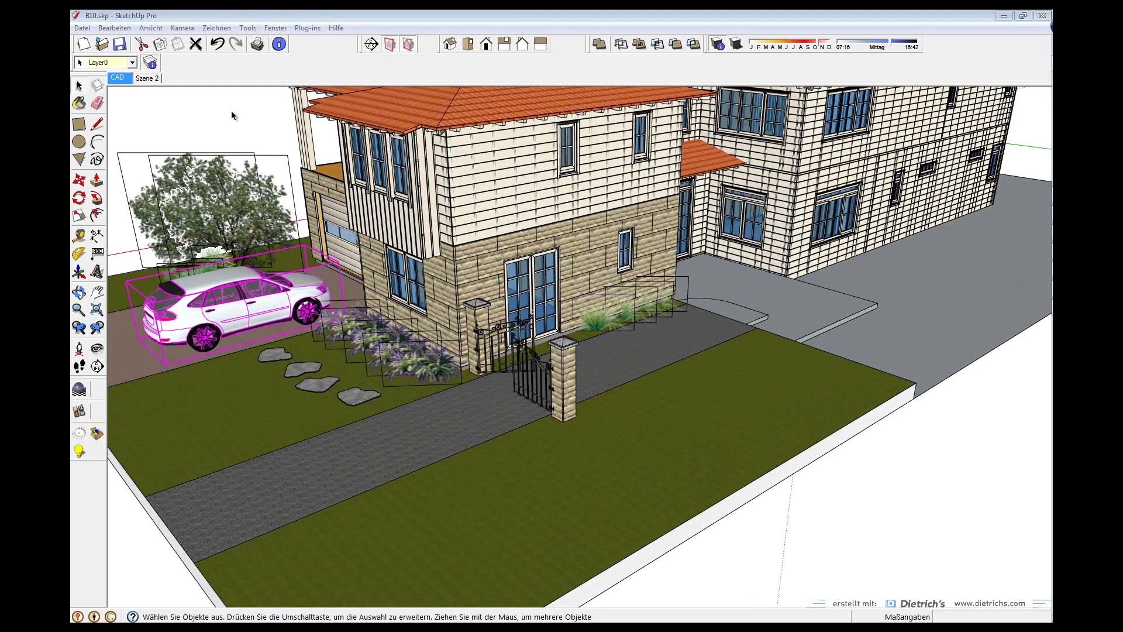
Clear the selection, orbit toward the house front, and switch to scene 'Szene 2'
{"action": "left_click", "coordinate": [231, 115]}
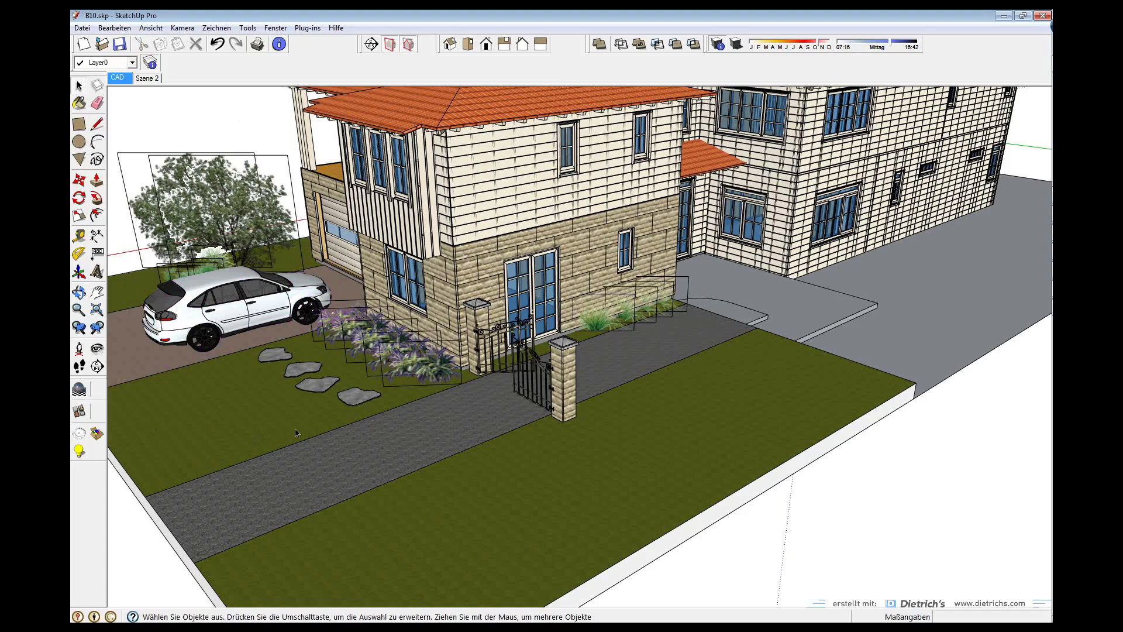
{"action": "middle_click_drag", "start_coordinate": [337, 464], "coordinate": [574, 377]}
{"action": "scroll", "coordinate": [398, 356], "scroll_direction": "down", "scroll_amount": 2}
{"action": "scroll", "coordinate": [297, 302], "scroll_direction": "down", "scroll_amount": 2}
{"action": "middle_click_drag", "start_coordinate": [289, 279], "coordinate": [510, 318]}
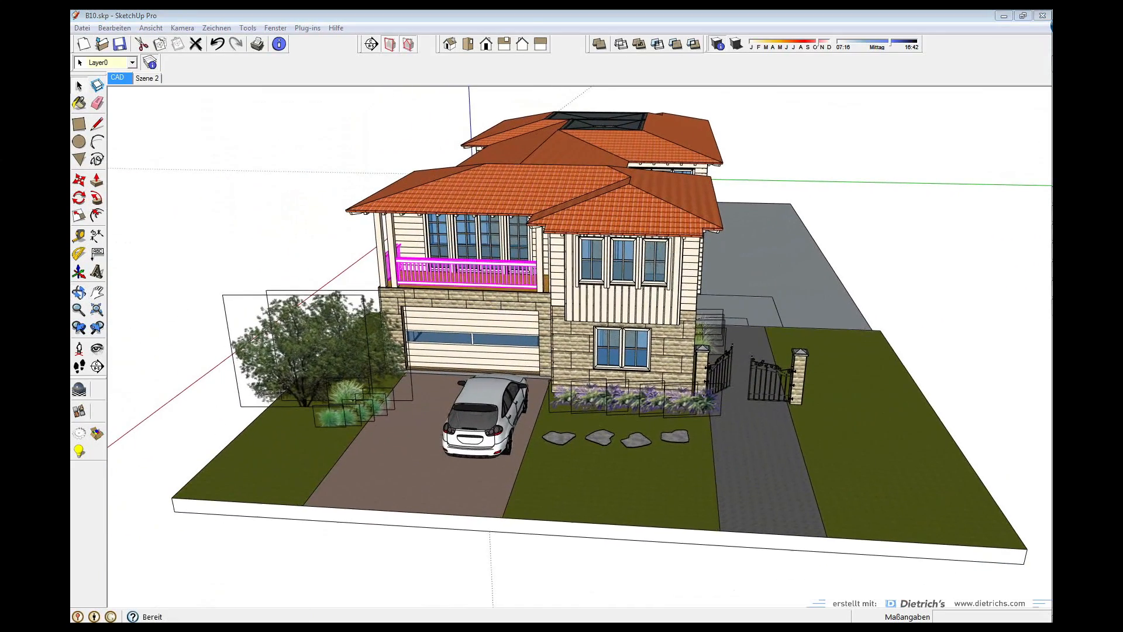
{"action": "left_click", "coordinate": [363, 249]}
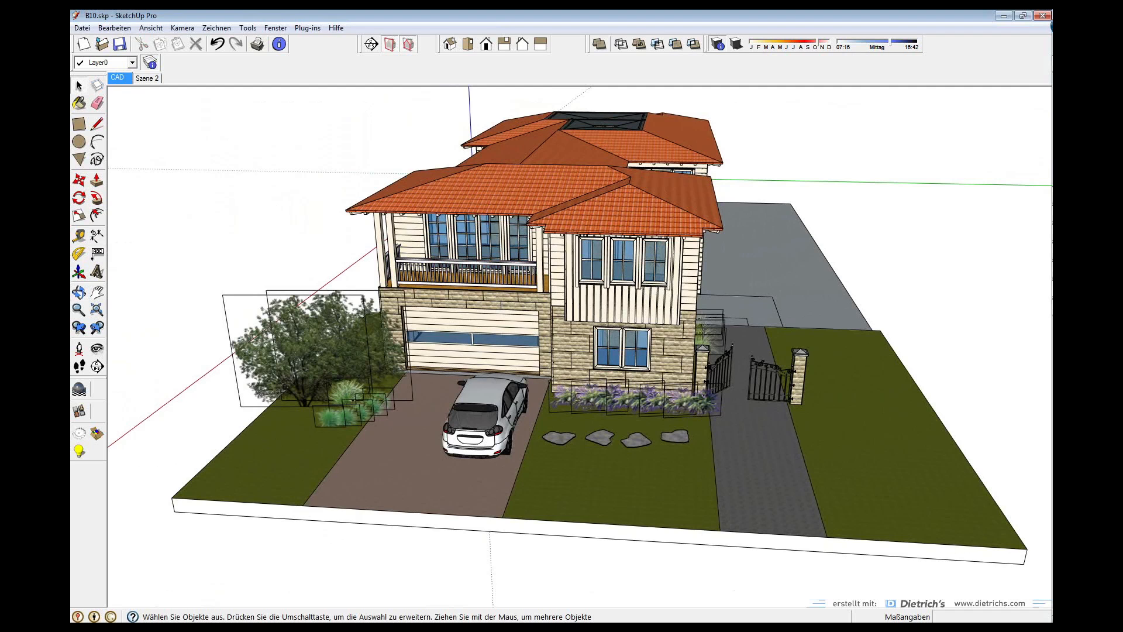
{"action": "left_click", "coordinate": [149, 79]}
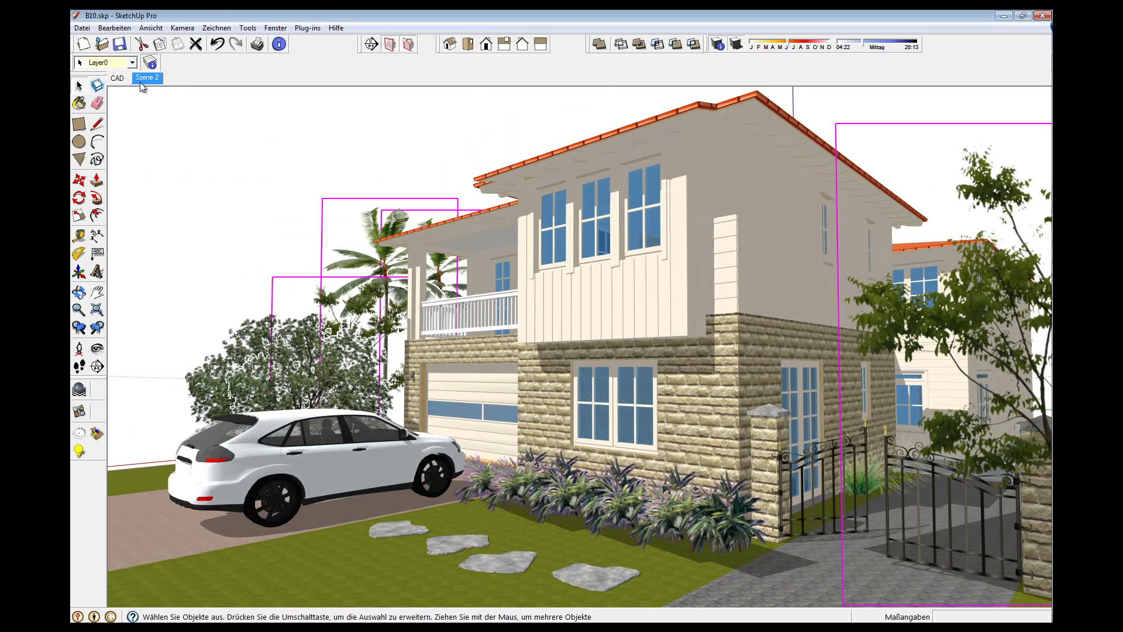
{"action": "left_click", "coordinate": [737, 46]}
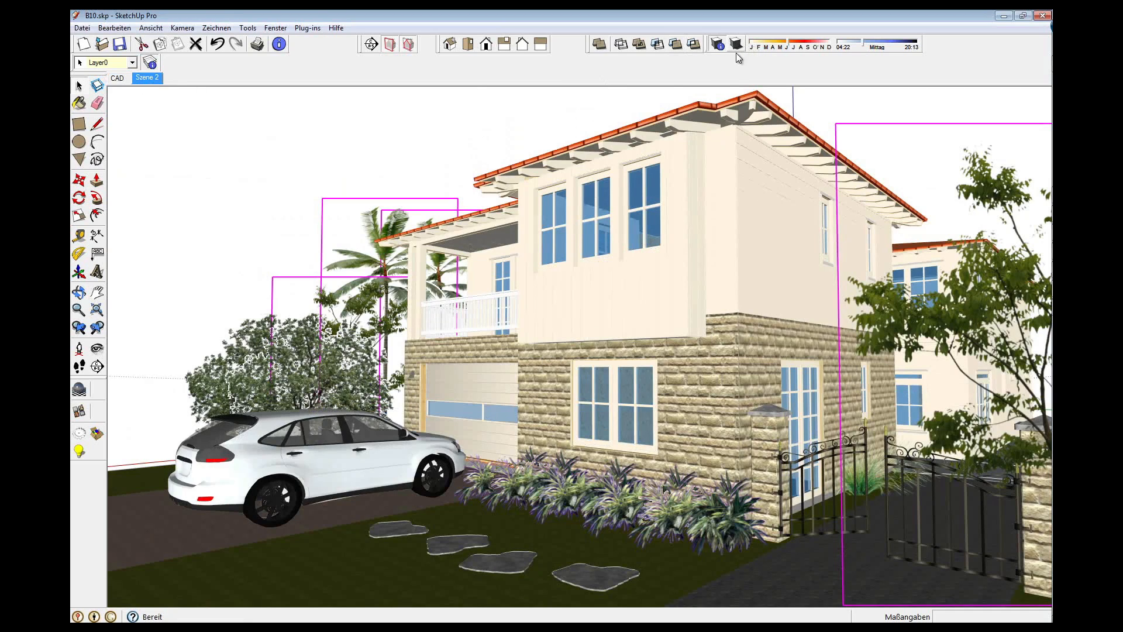
{"action": "left_click", "coordinate": [735, 44]}
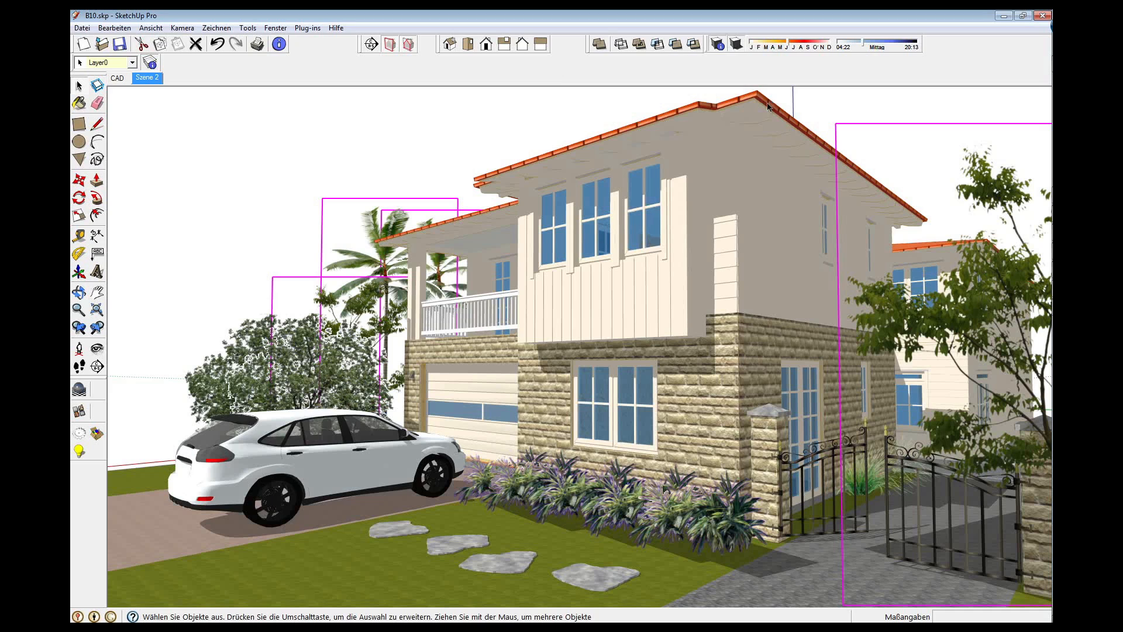
{"action": "left_click", "coordinate": [308, 151]}
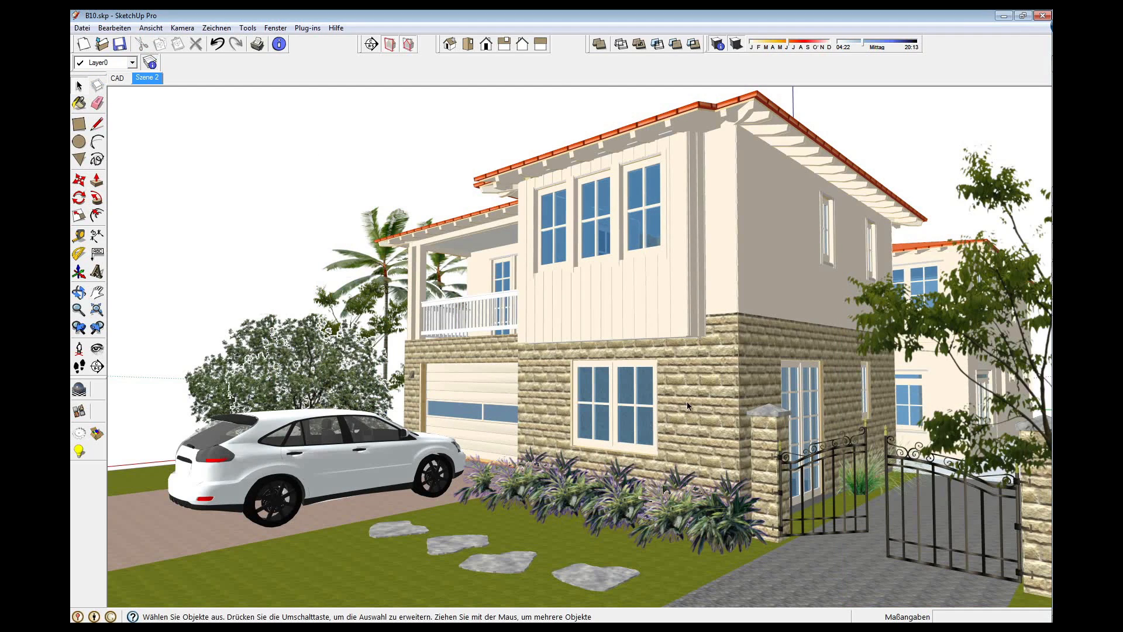